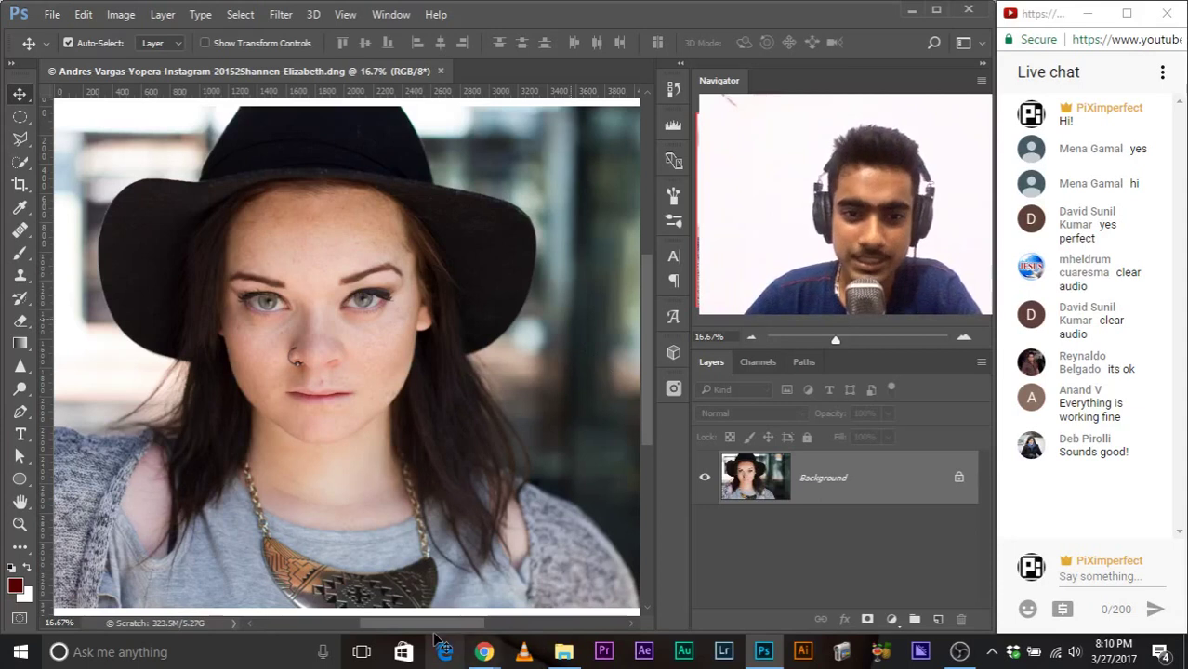
pyautogui.hotkey('ctrl', '+')
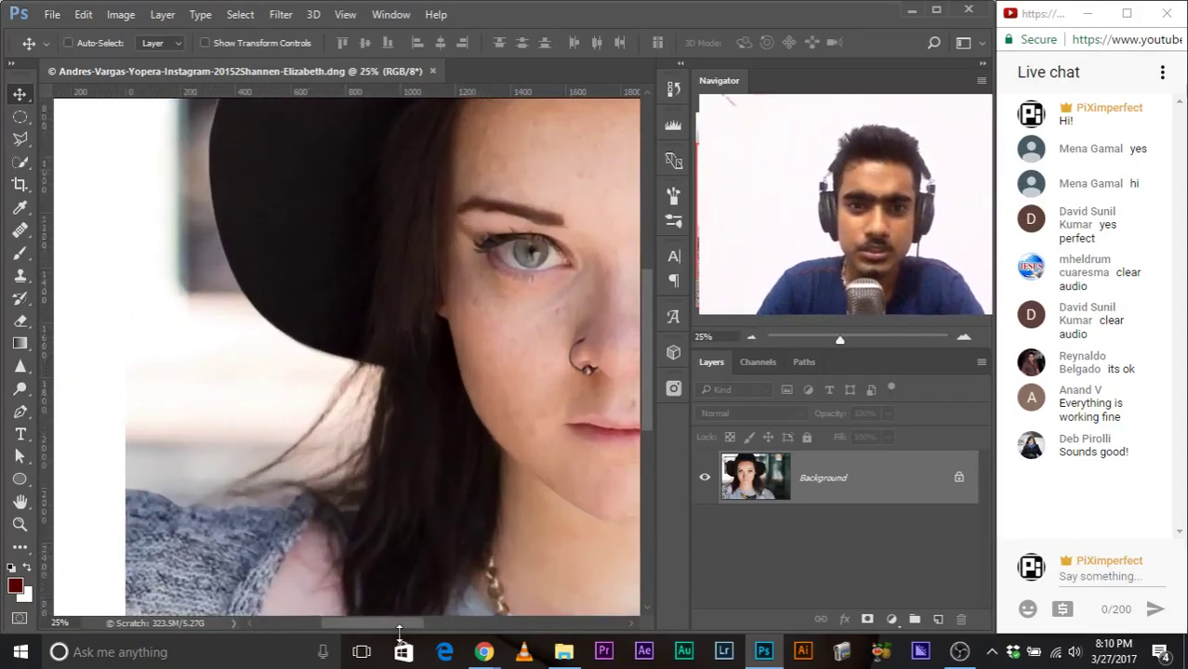
pyautogui.scroll(-1, 330, 358)
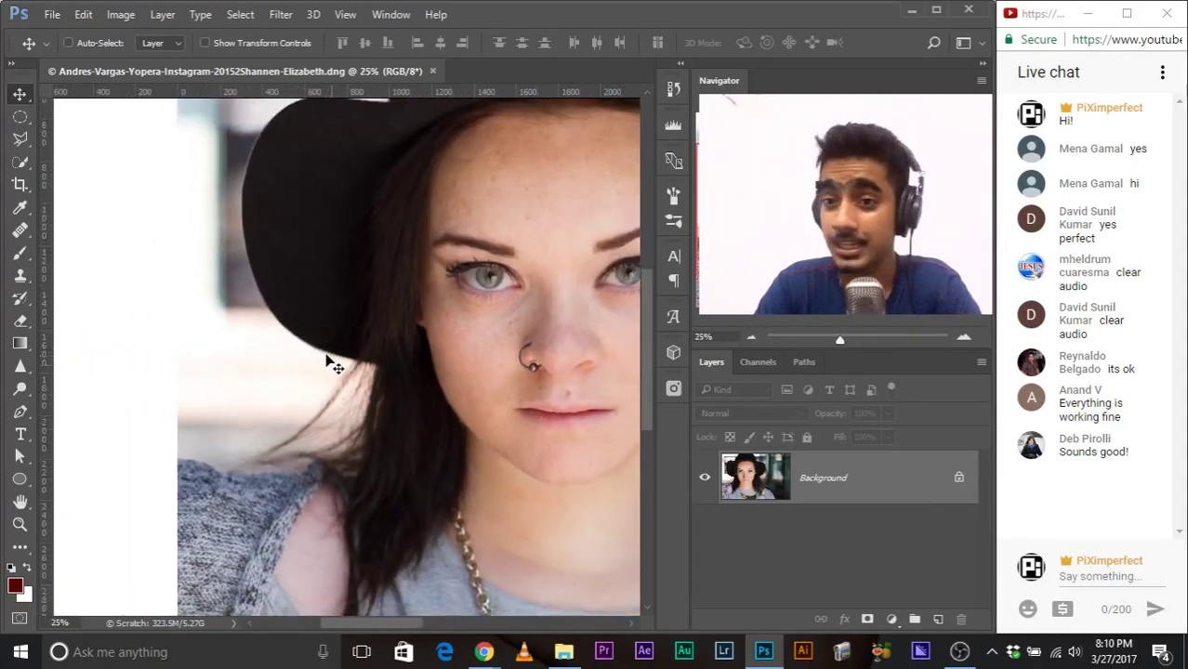
pyautogui.hotkey('ctrl', '-')
pyautogui.hotkey('ctrl', '-')
pyautogui.hotkey('ctrl', '+')
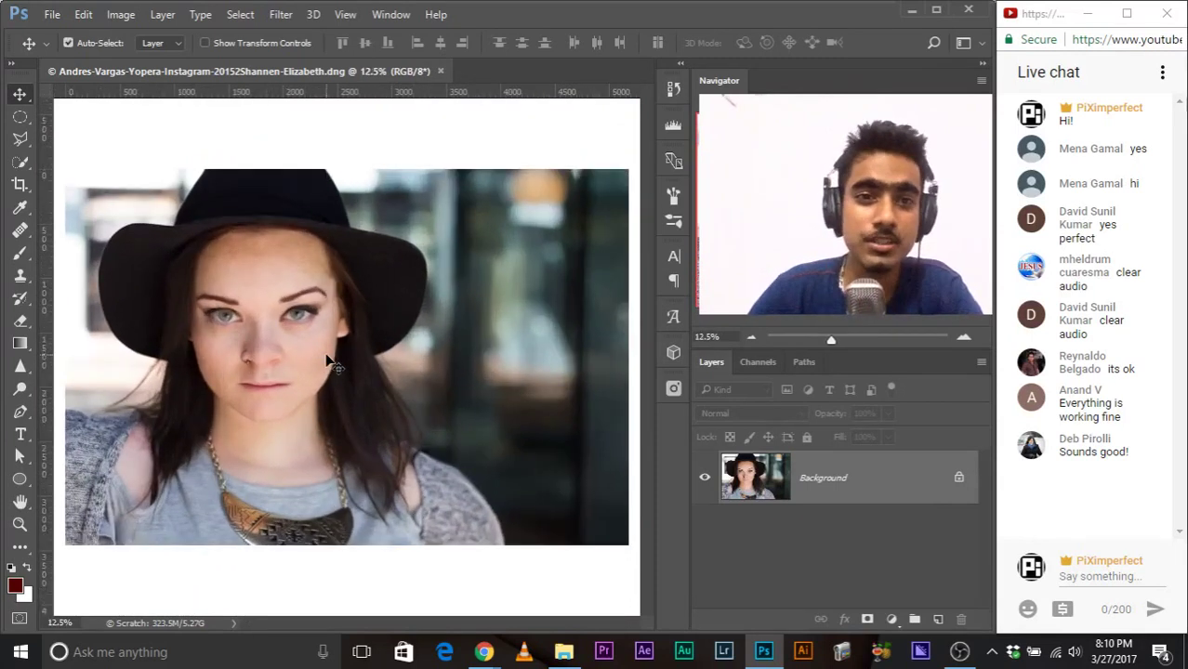
# Step: Set the area around the canvas to Dark Gray, and switch it back to the Custom colour
pyautogui.rightClick(418, 126)
pyautogui.click(426, 178)
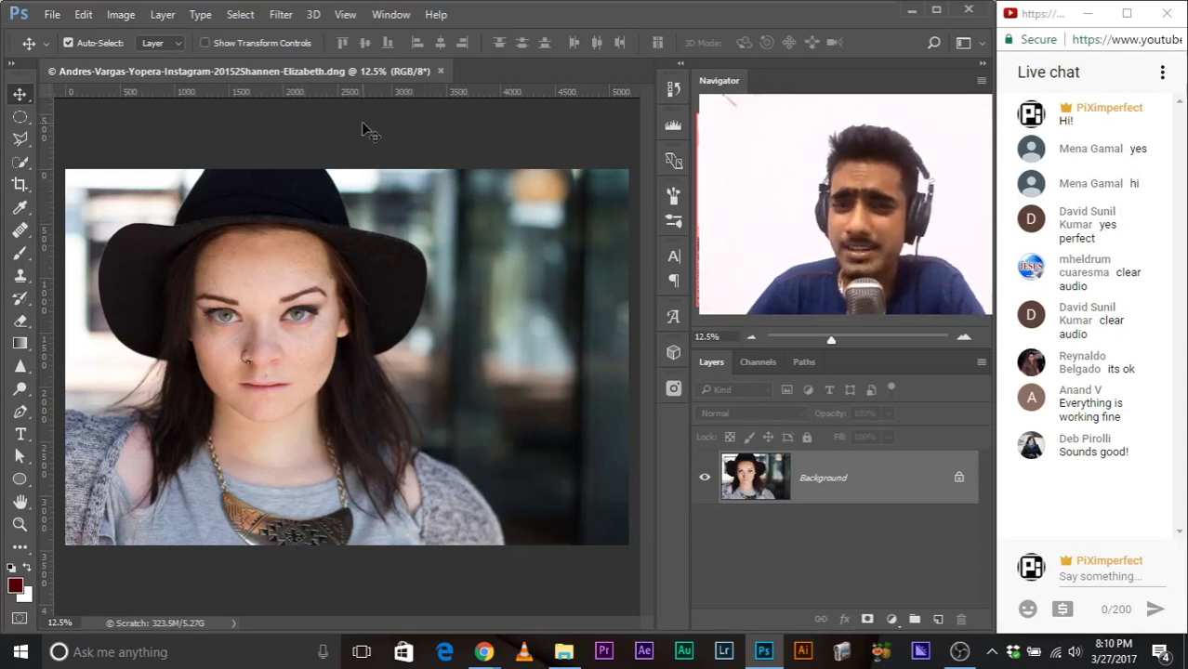
pyautogui.rightClick(325, 125)
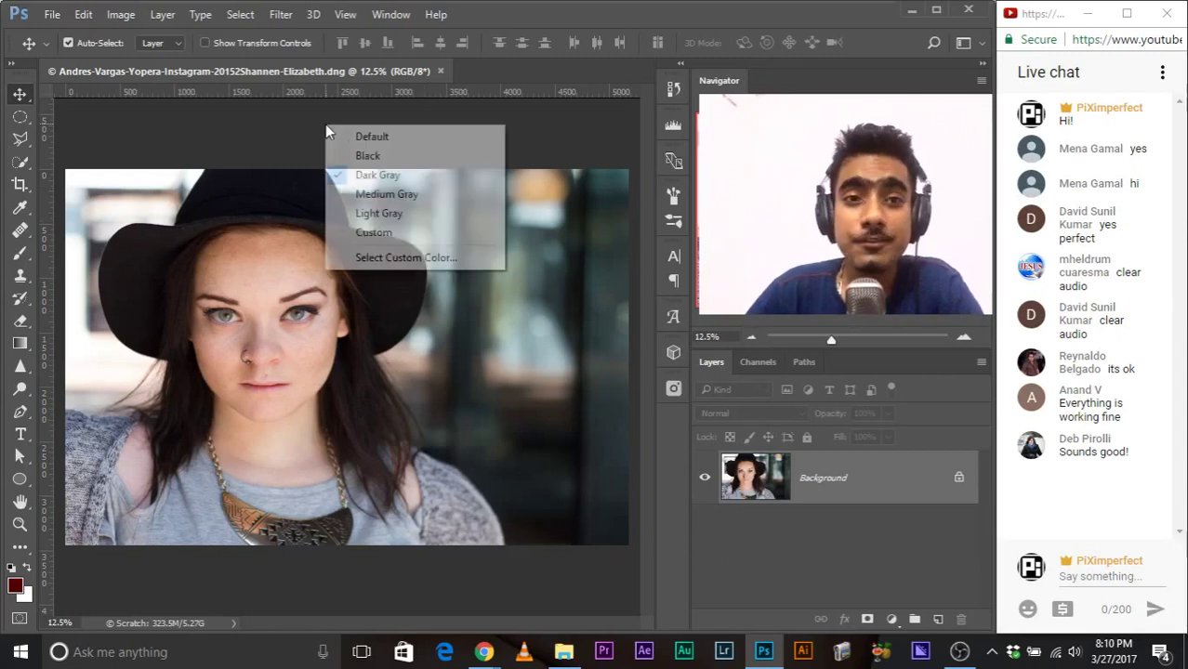
pyautogui.click(378, 234)
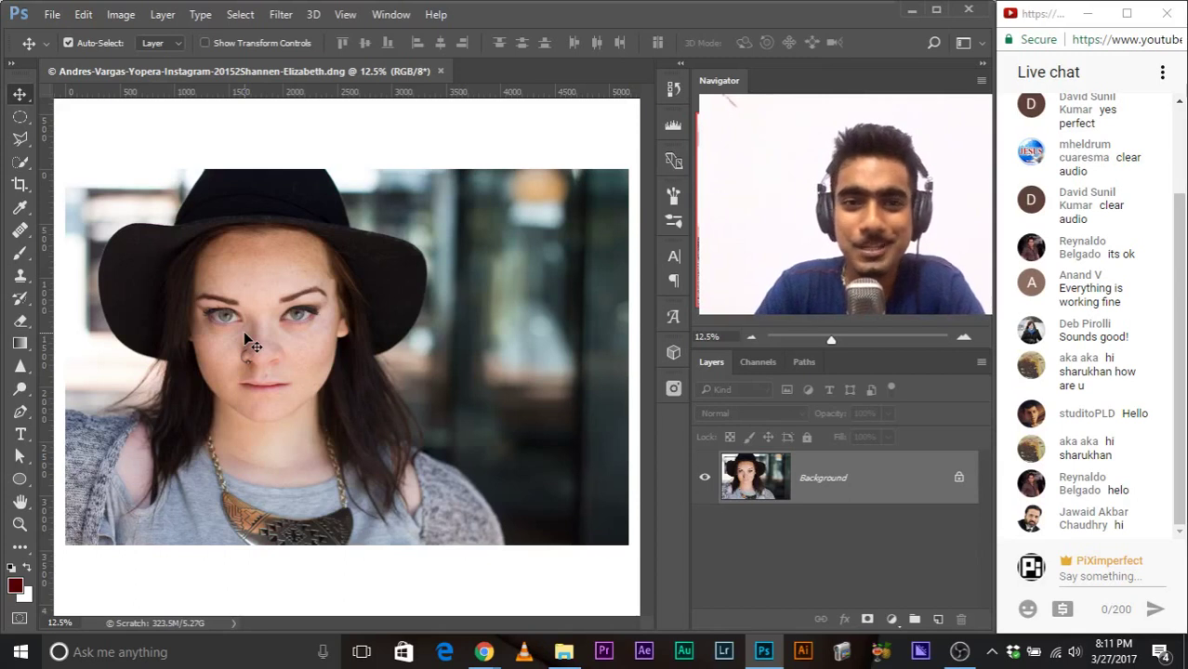
# Step: Duplicate the Background layer twice to get two copies above the original
pyautogui.scroll(1, 246, 341)
pyautogui.moveTo(333, 346); pyautogui.dragTo(384, 393)
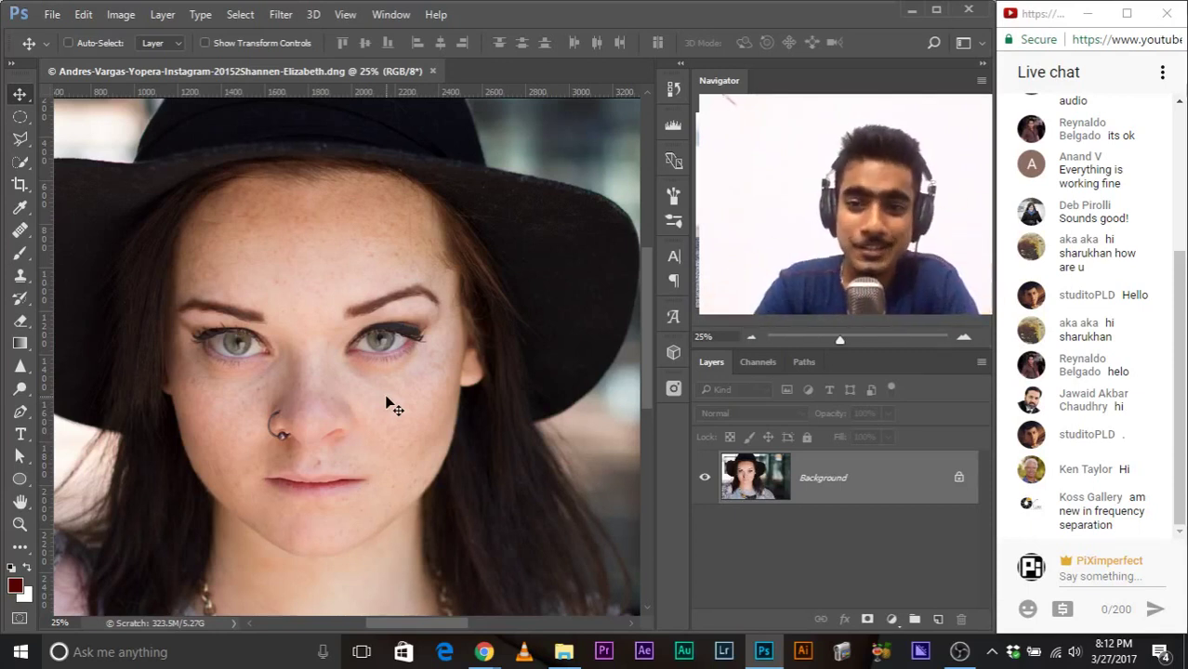
pyautogui.hotkey('ctrl', '+')
pyautogui.moveTo(874, 471); pyautogui.dragTo(938, 619)
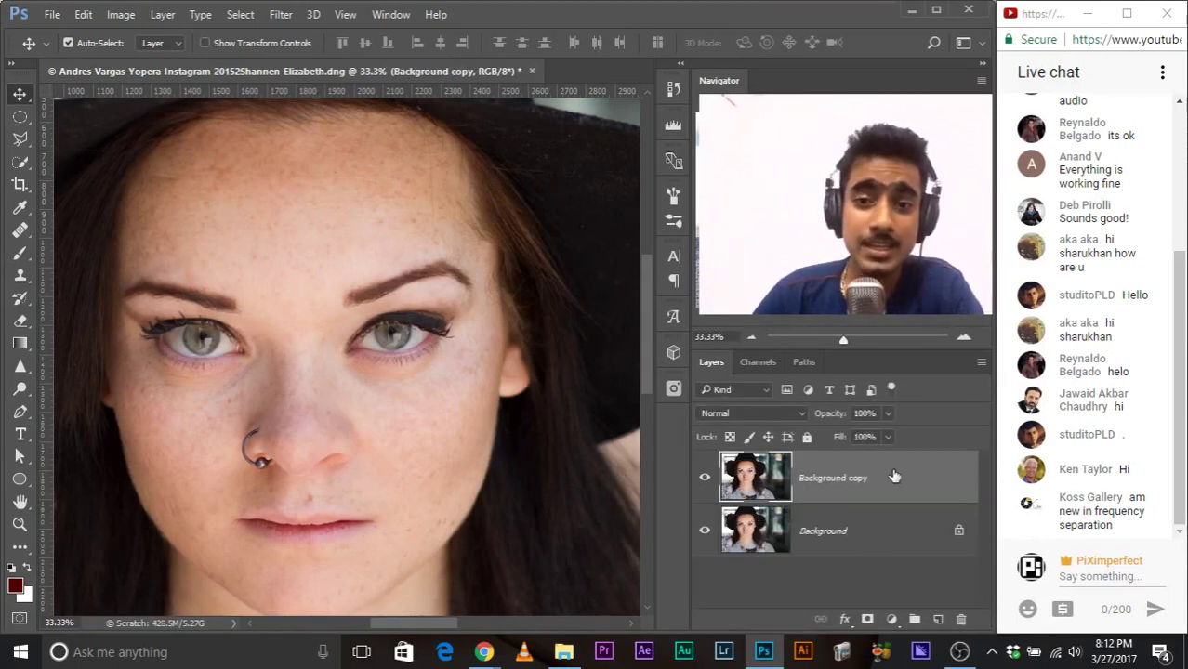
pyautogui.moveTo(850, 480); pyautogui.dragTo(937, 619)
# Step: Rename the lower Background copy as Color and the upper copy as Details
pyautogui.doubleClick(835, 533)
pyautogui.write('Color')
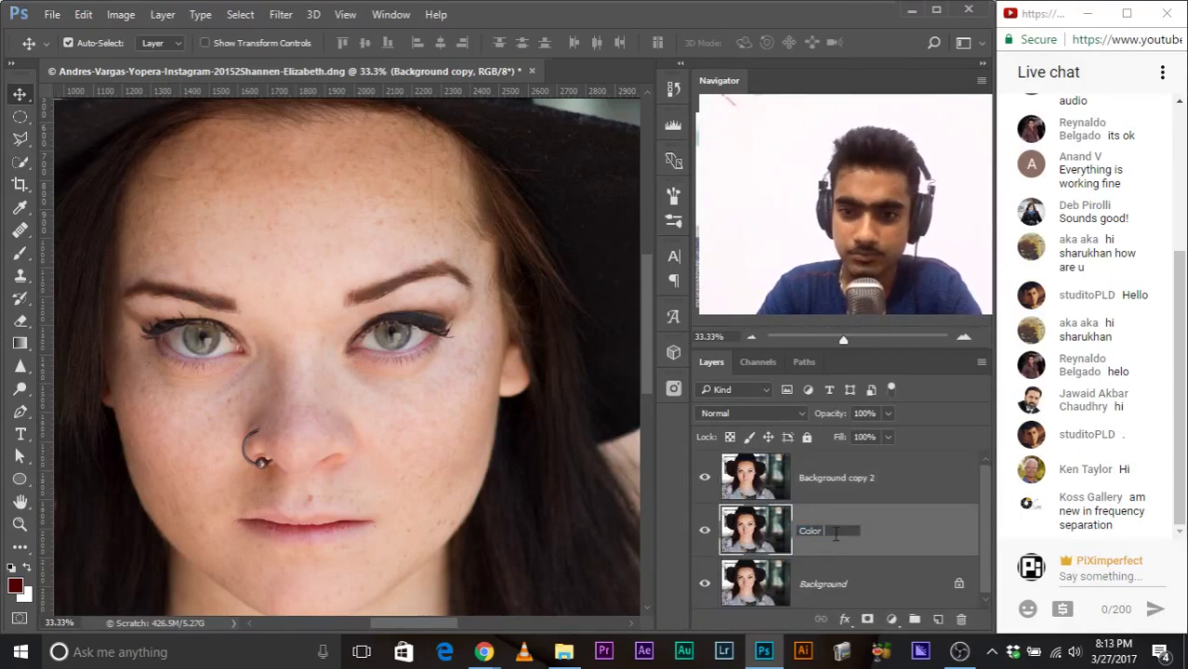
pyautogui.press('Return')
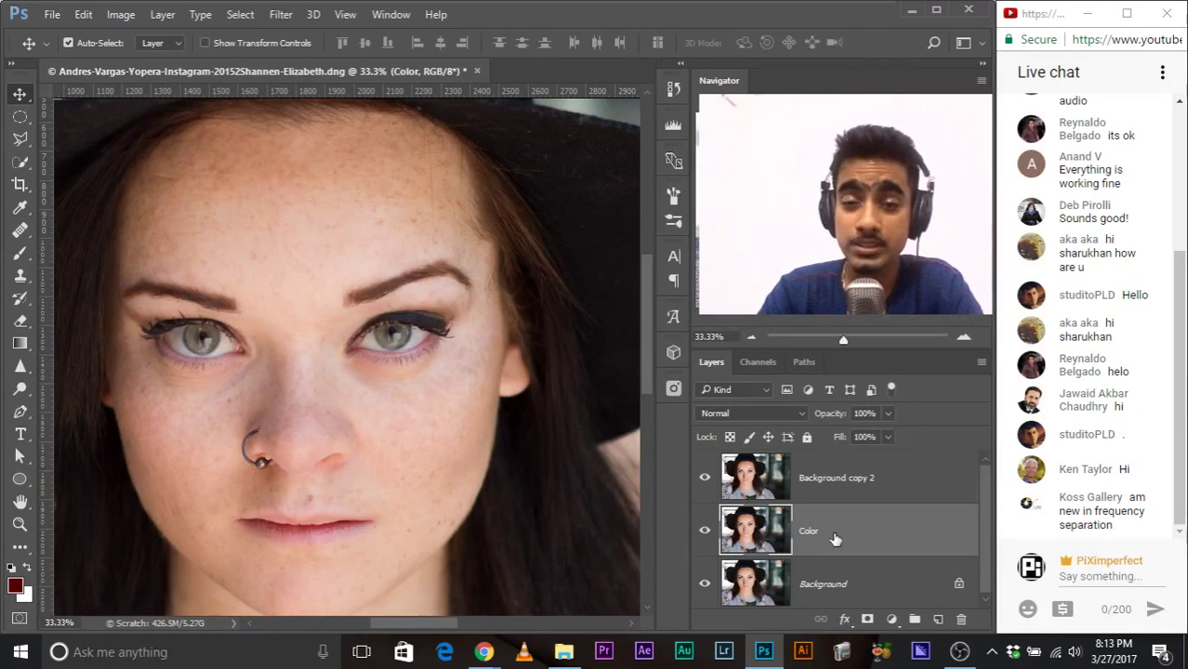
pyautogui.doubleClick(834, 480)
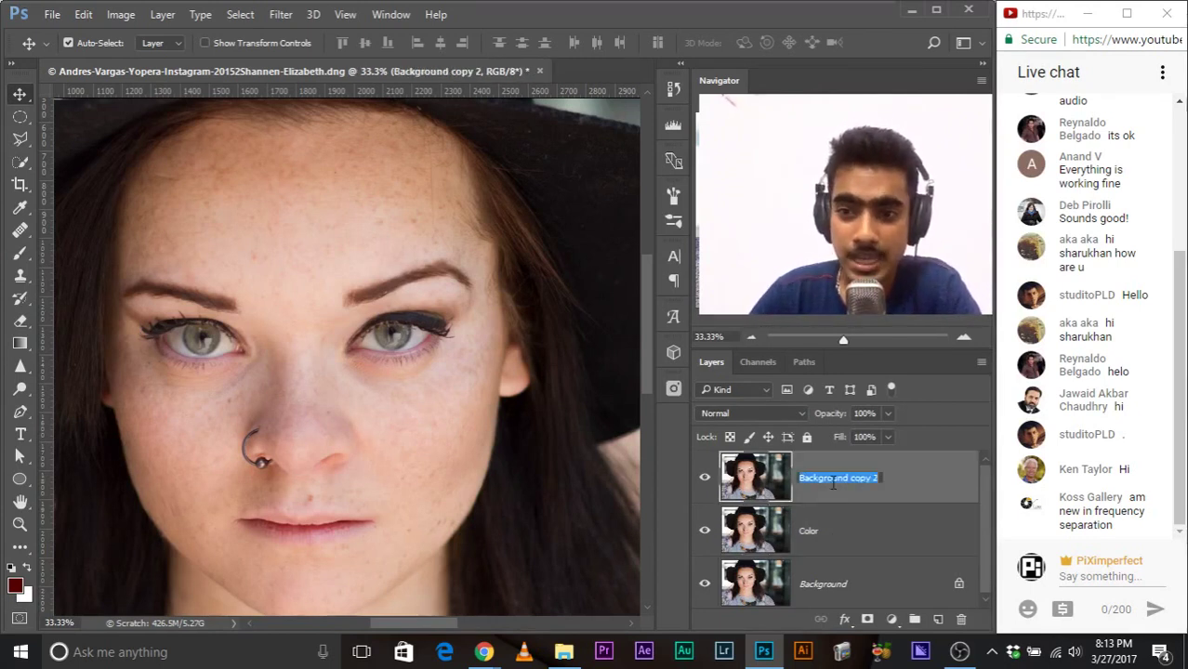
pyautogui.write('Details')
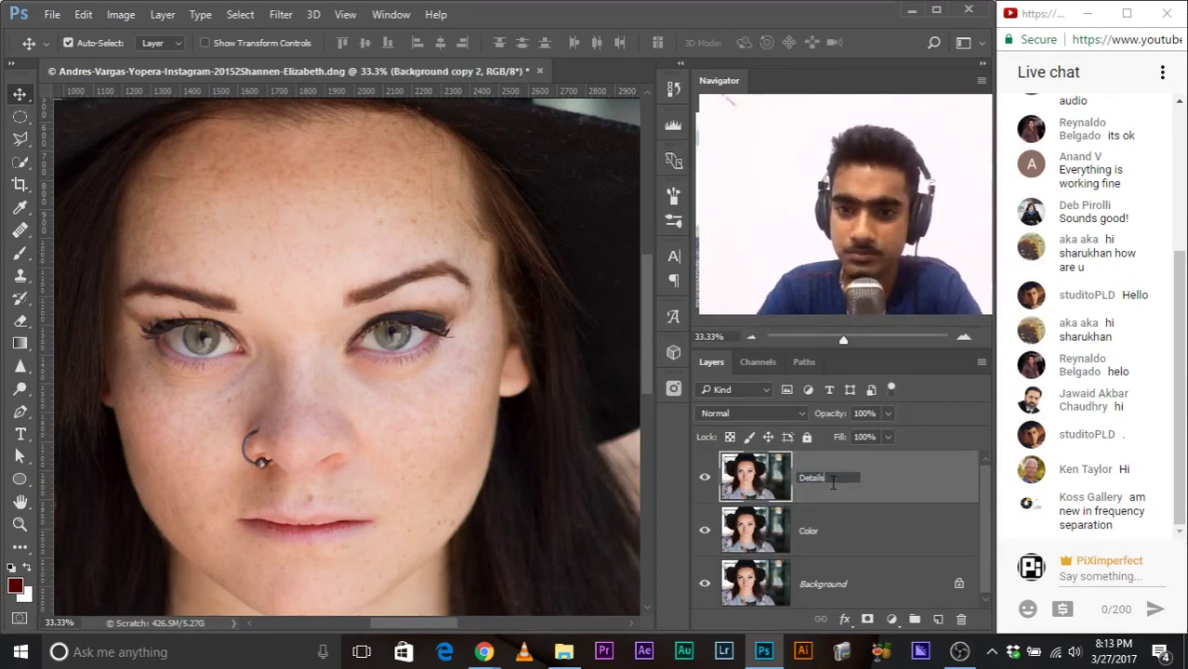
pyautogui.press('Return')
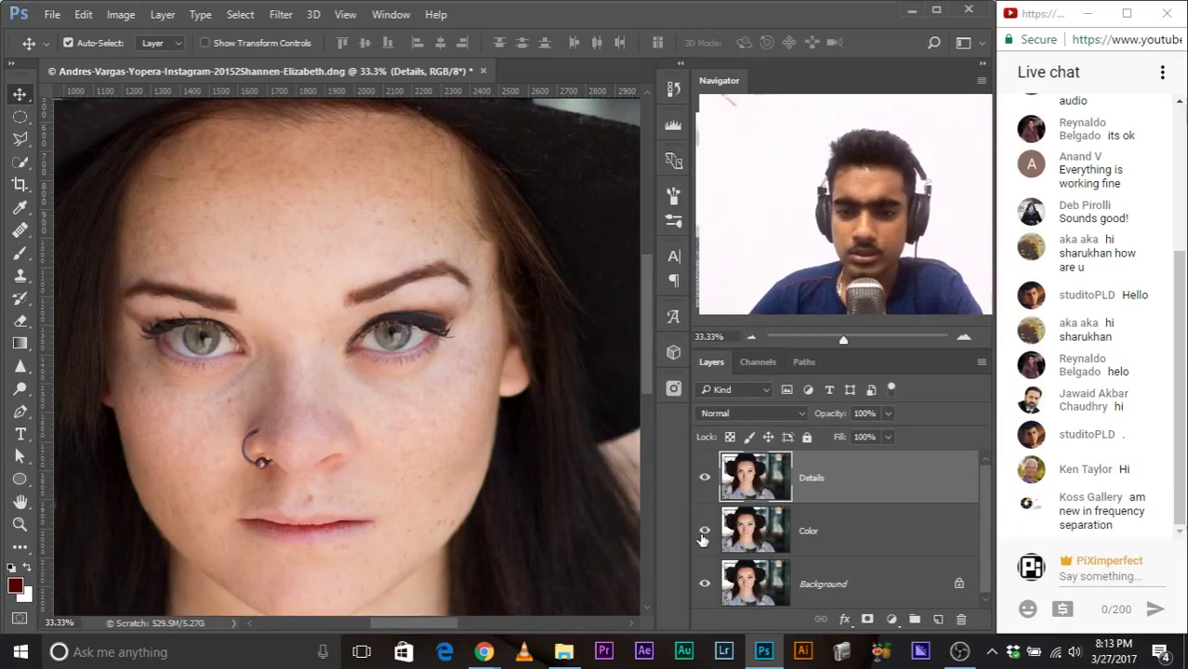
# Step: Hide the Details layer and start a Gaussian Blur on the Color layer
pyautogui.click(705, 478)
pyautogui.click(852, 527)
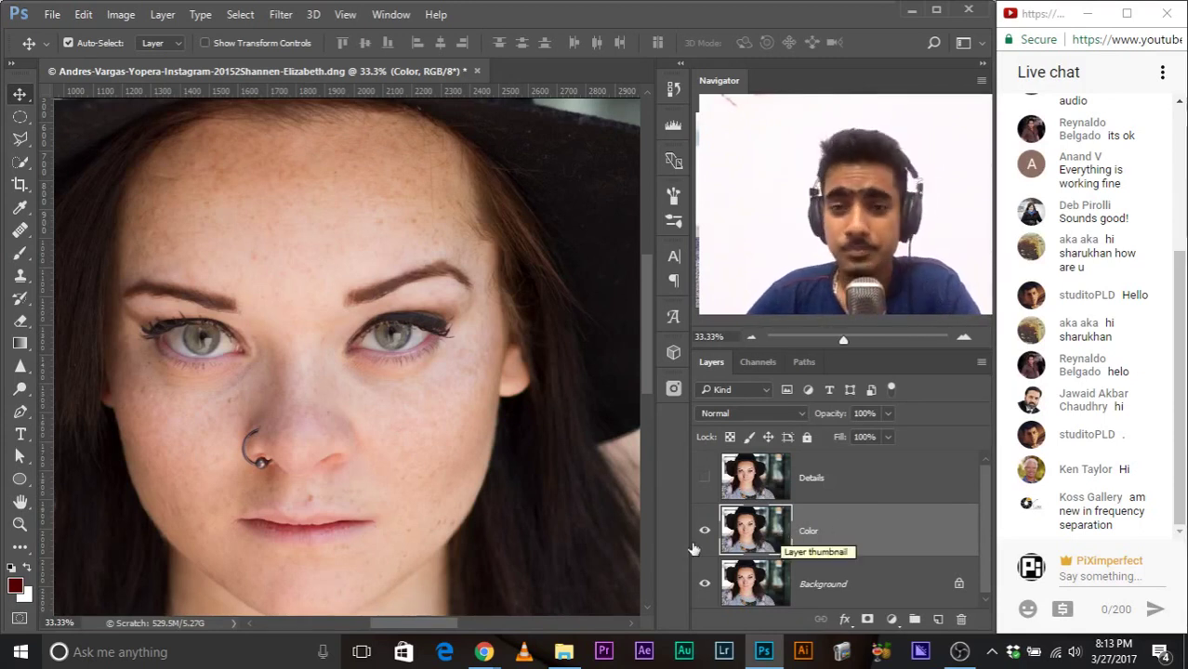
pyautogui.click(282, 16)
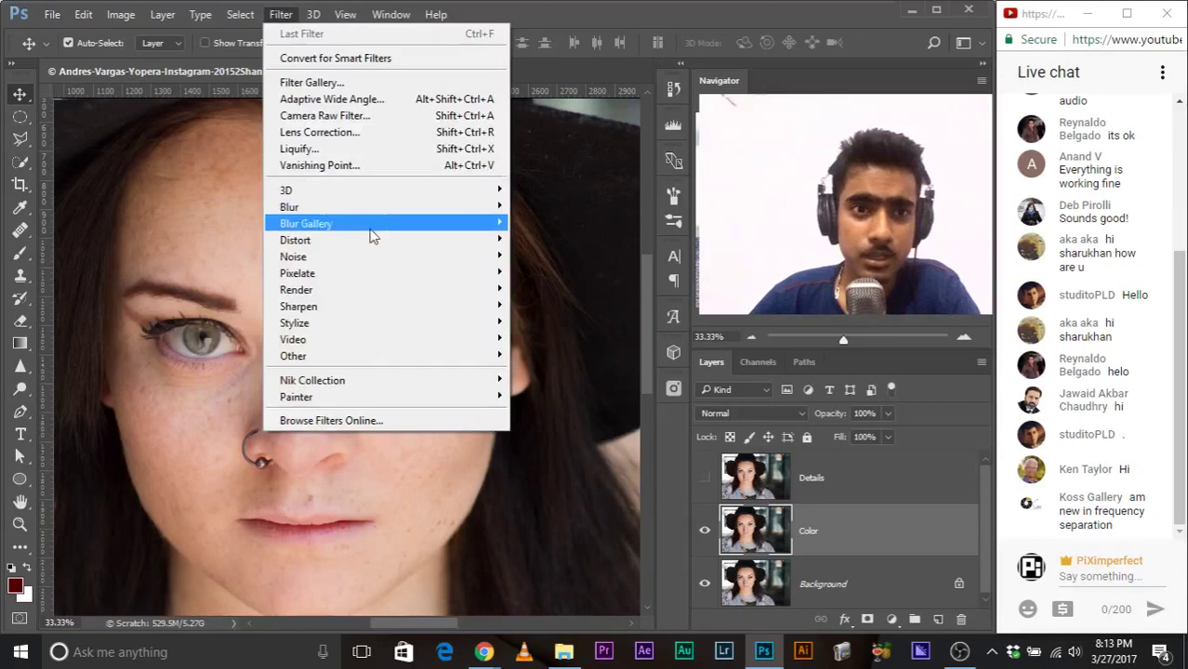
pyautogui.moveTo(371, 206)
pyautogui.click(562, 272)
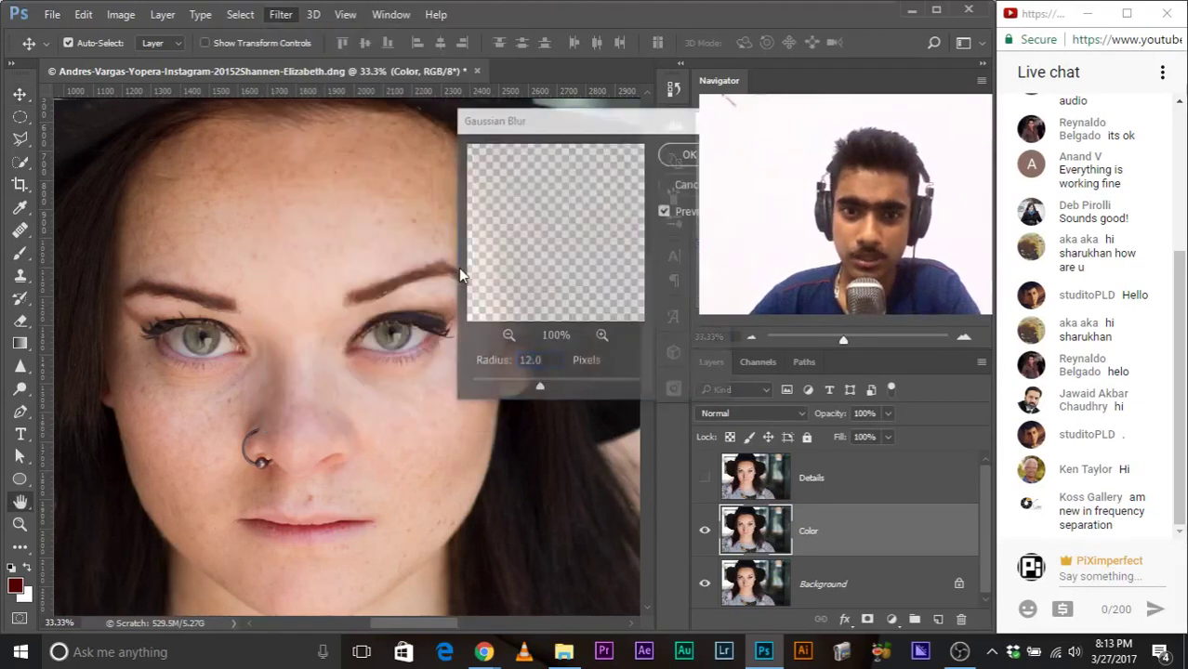
pyautogui.moveTo(499, 124); pyautogui.dragTo(561, 131)
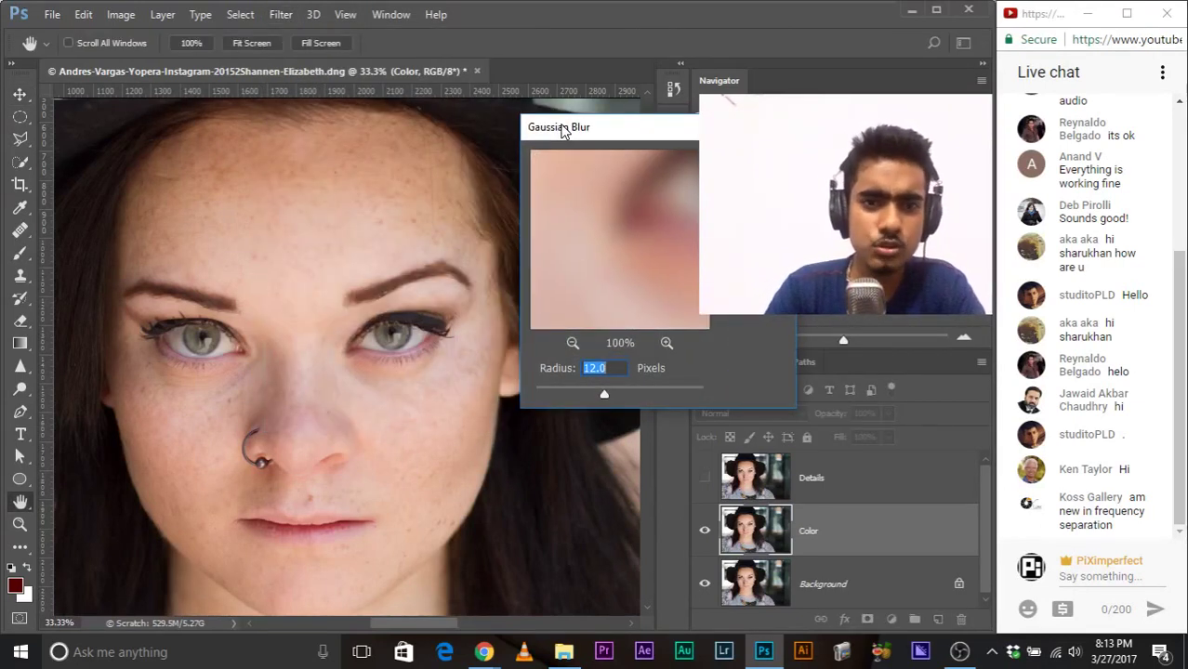
# Step: Lower the Gaussian Blur radius to 0.1 pixels to inspect the unblurred skin texture under the eye
pyautogui.hotkey('ctrl', '+')
pyautogui.hotkey('ctrl', '+')
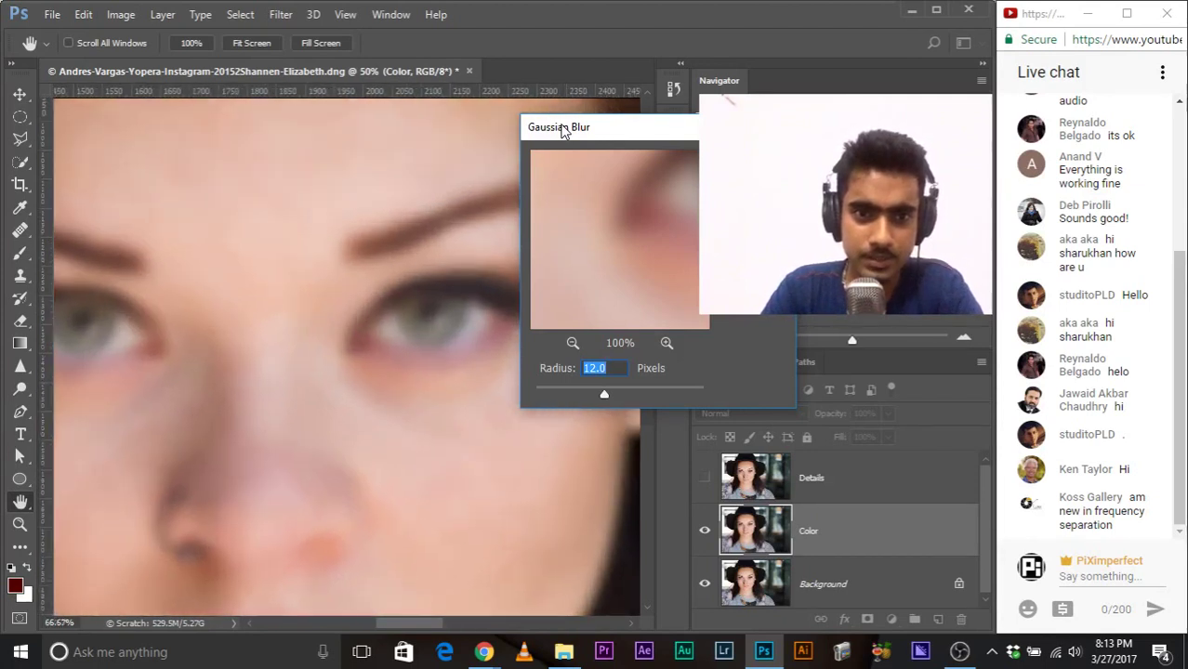
pyautogui.hotkey('ctrl', '+')
pyautogui.hotkey('ctrl', '+')
pyautogui.moveTo(437, 400); pyautogui.dragTo(198, 260)
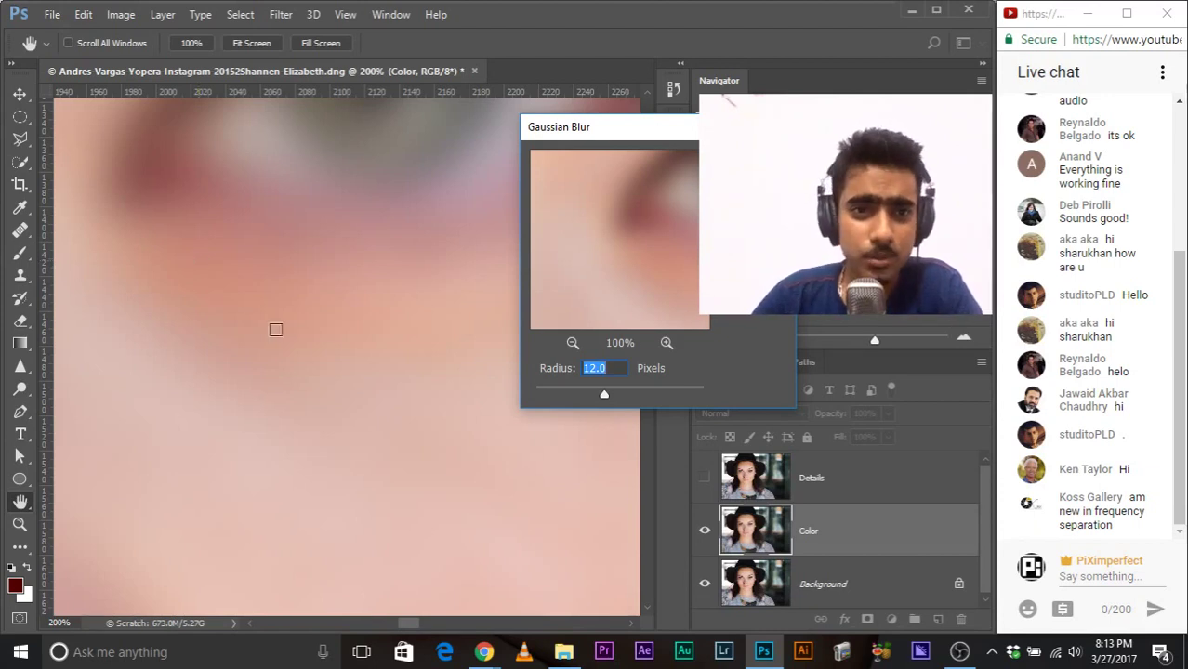
pyautogui.moveTo(569, 387); pyautogui.dragTo(535, 387)
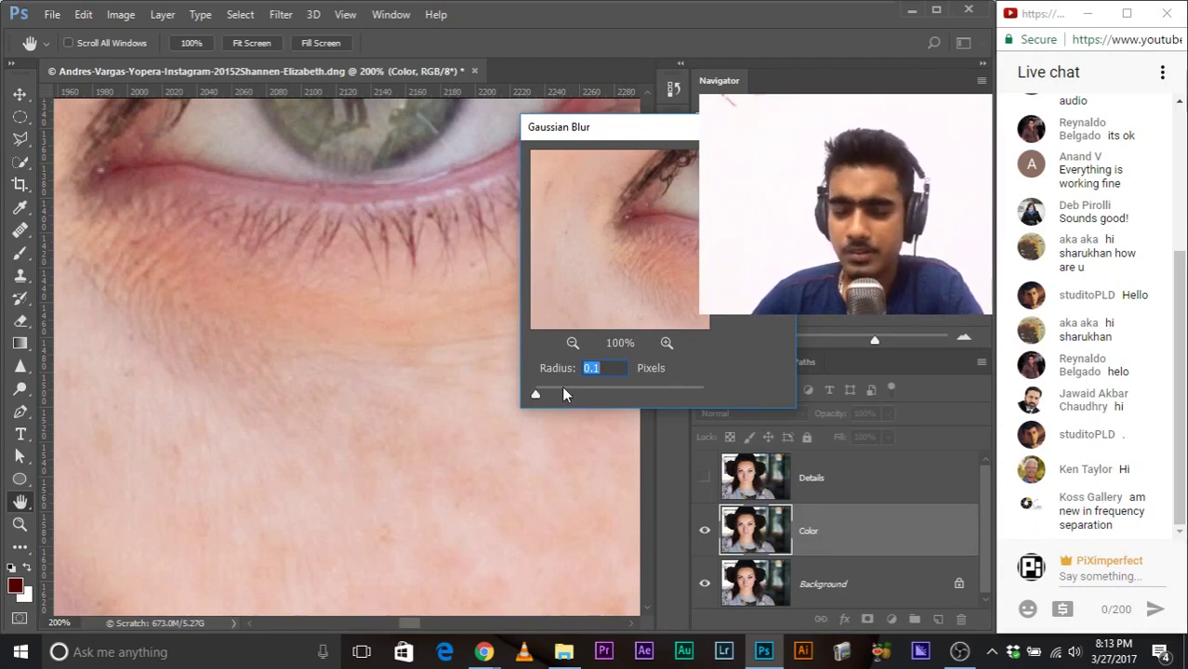
pyautogui.moveTo(351, 347); pyautogui.dragTo(310, 327)
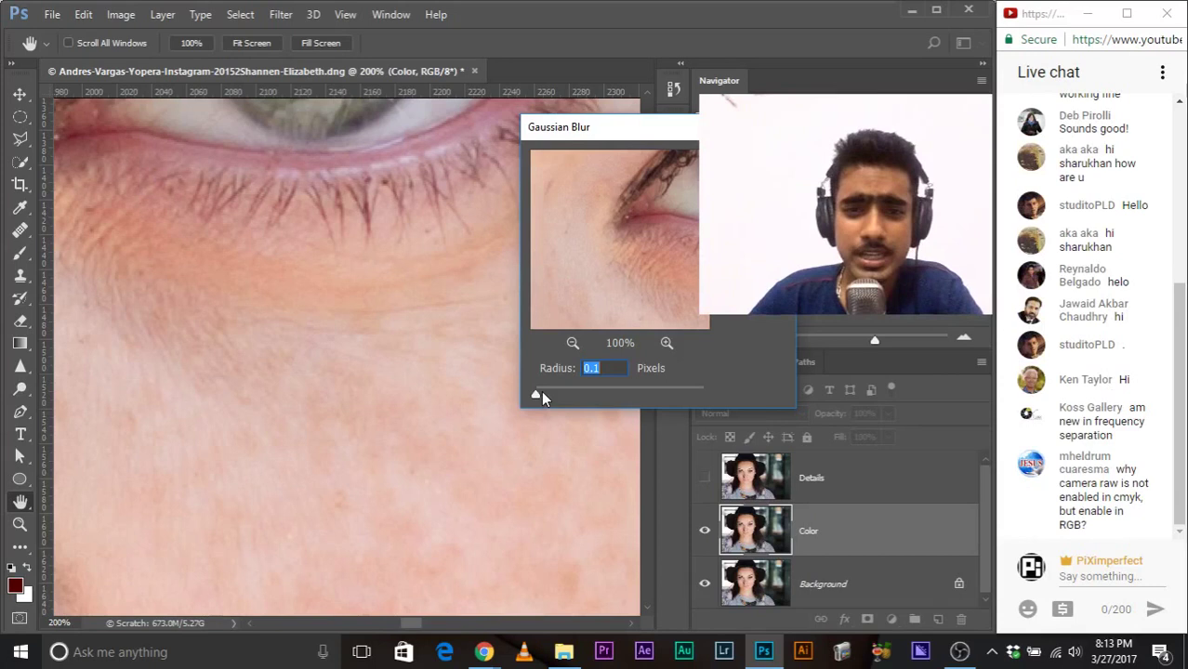
# Step: Try Gaussian Blur radii of 1.2 and 2.8 pixels and check the skin detail around both eyes
pyautogui.moveTo(538, 393); pyautogui.dragTo(545, 391)
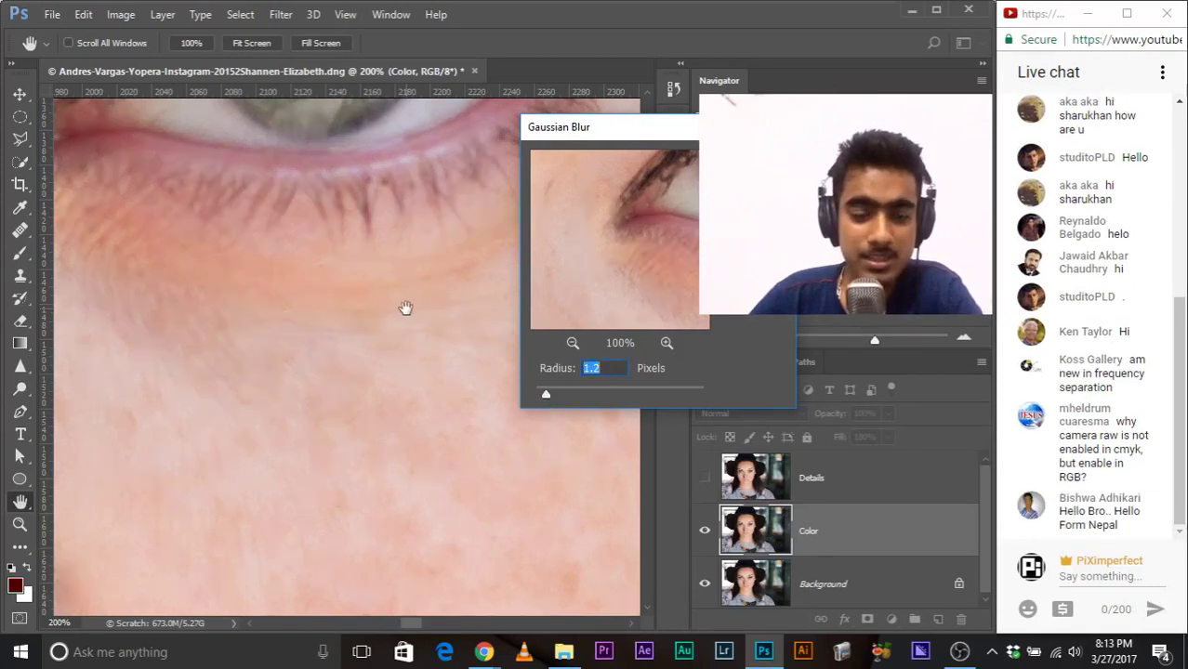
pyautogui.moveTo(405, 305); pyautogui.dragTo(507, 306)
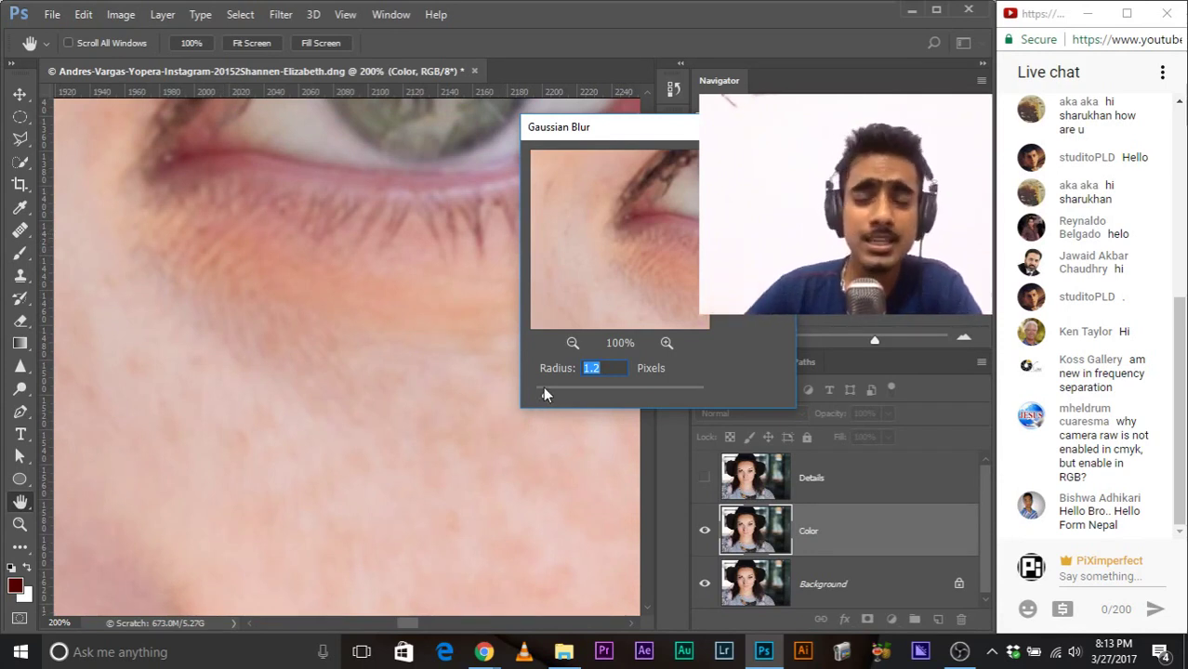
pyautogui.moveTo(548, 394); pyautogui.dragTo(561, 392)
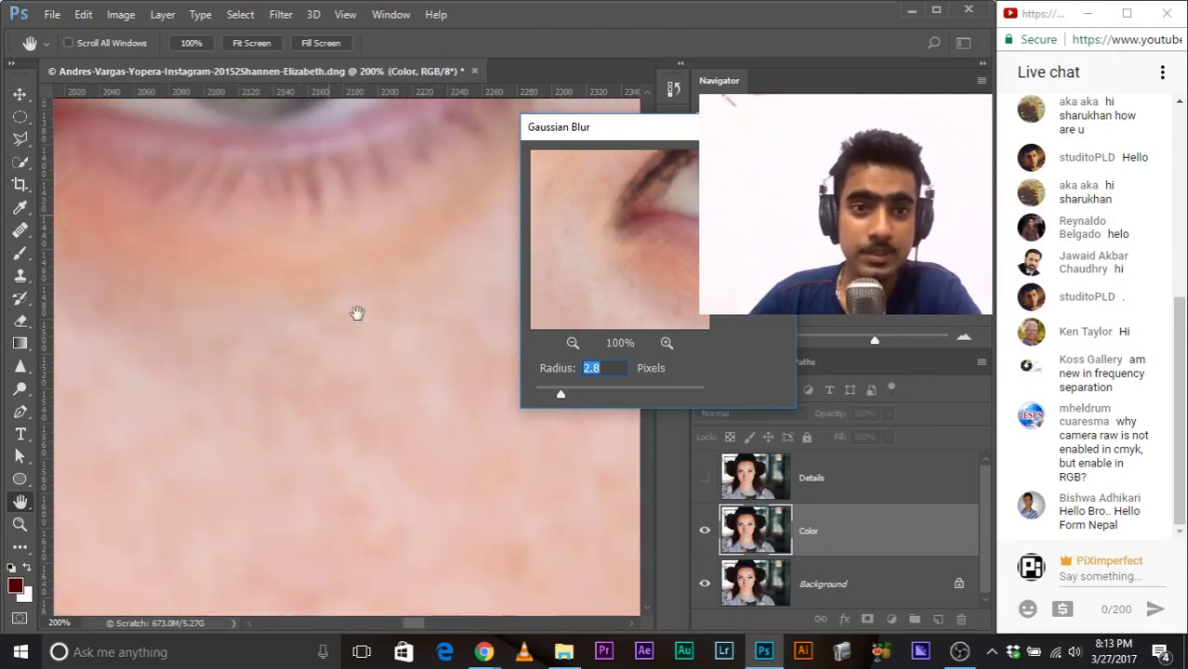
pyautogui.hotkey('ctrl', '-')
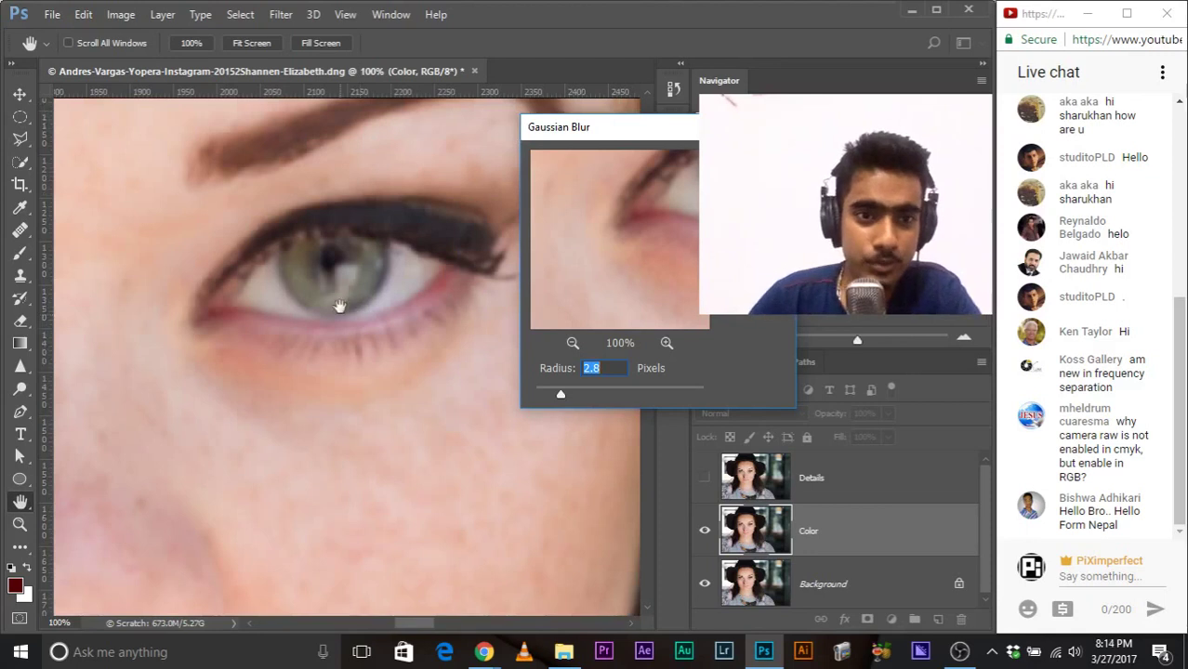
pyautogui.moveTo(339, 305); pyautogui.dragTo(457, 172)
pyautogui.moveTo(319, 350); pyautogui.dragTo(334, 283)
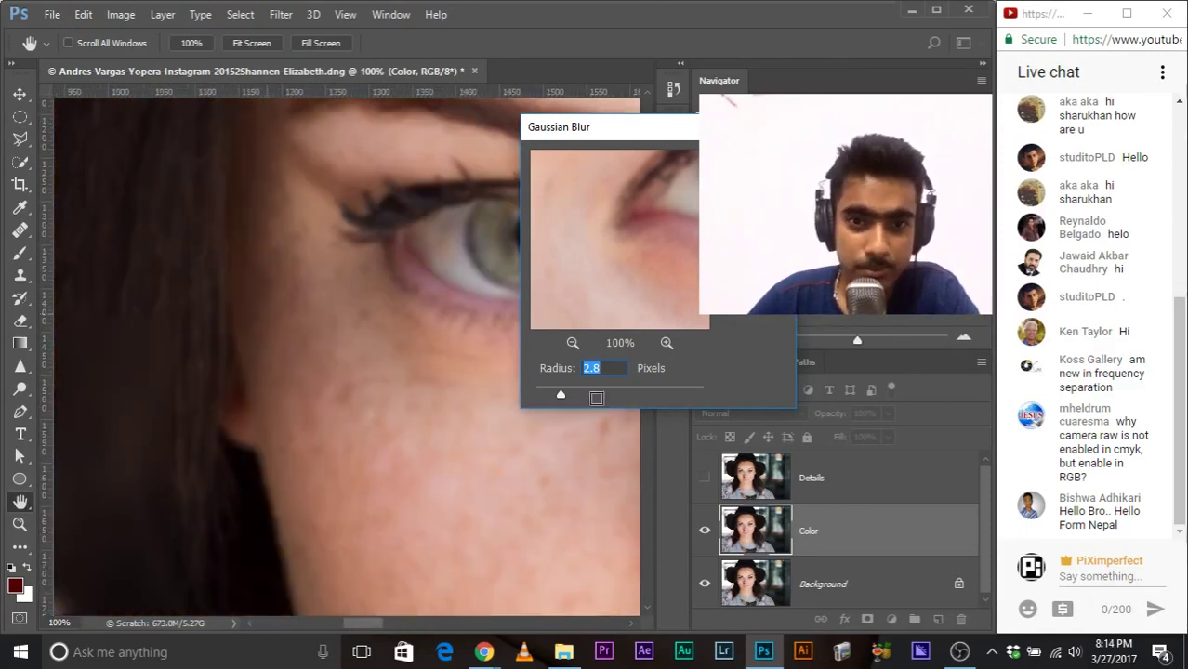
pyautogui.moveTo(457, 345); pyautogui.dragTo(153, 265)
# Step: Set the Gaussian Blur radius to 4.4 pixels and apply it to the Color layer
pyautogui.moveTo(557, 393); pyautogui.dragTo(574, 396)
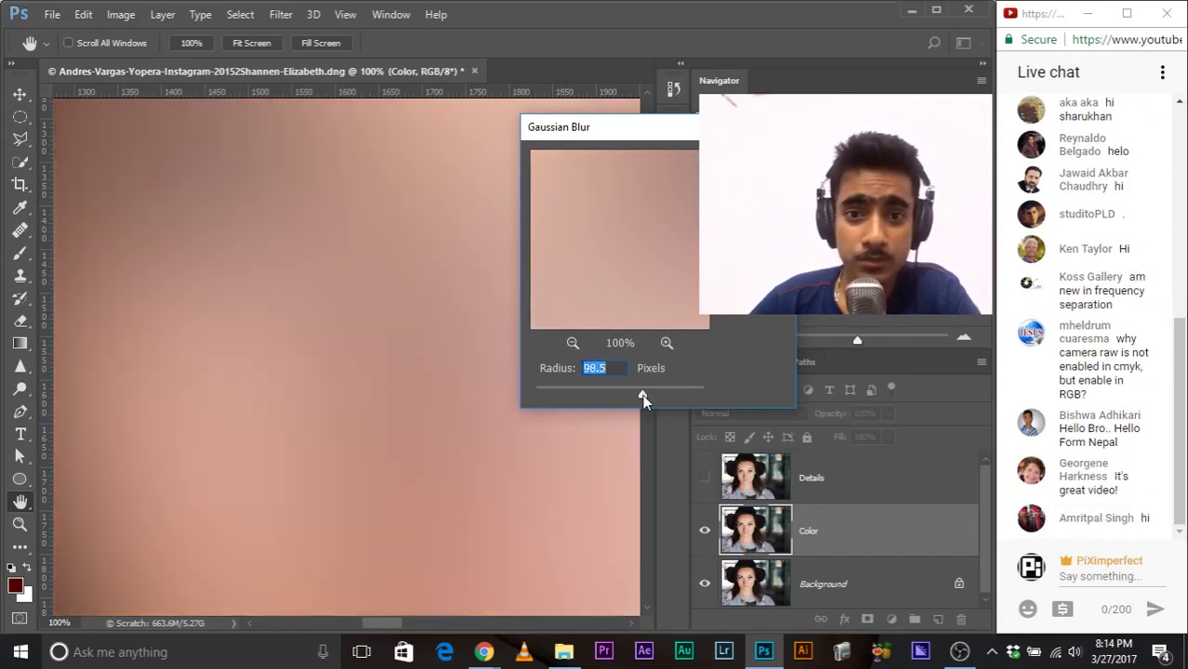
pyautogui.write('9.8')
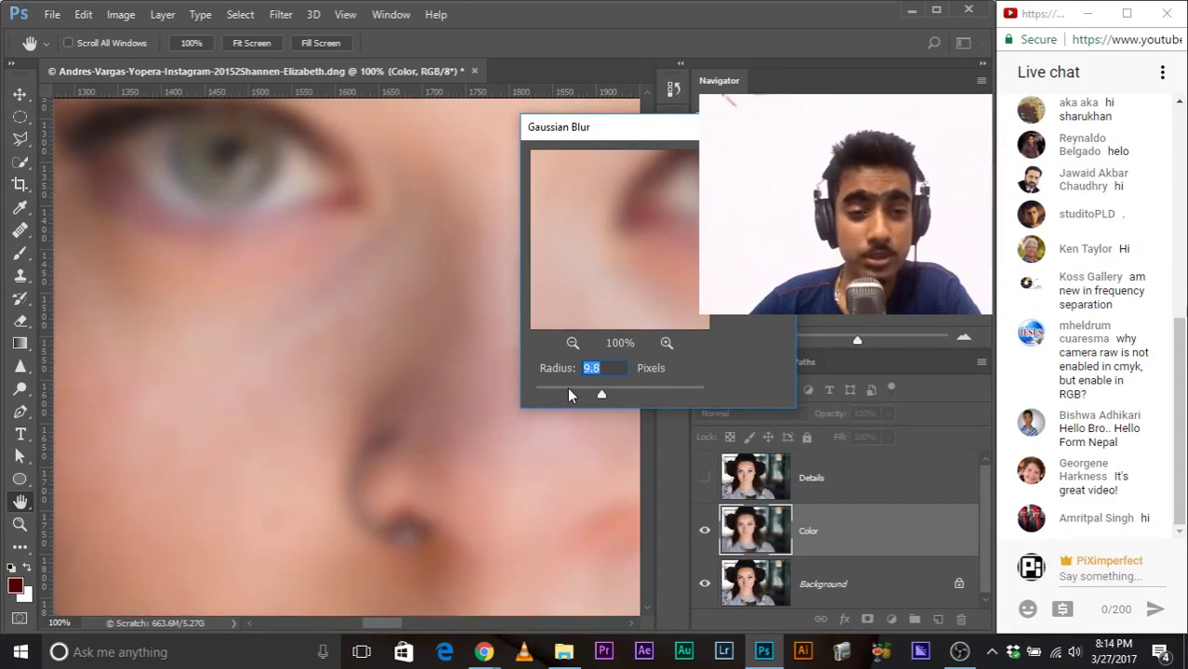
pyautogui.write('4.4')
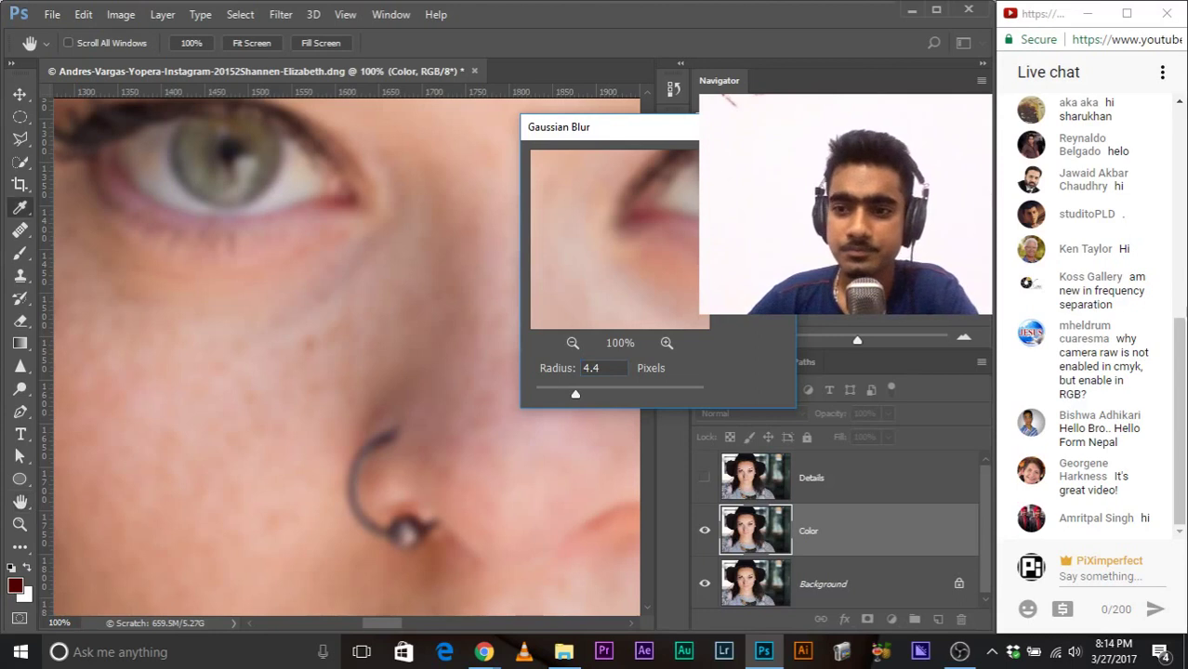
pyautogui.press('Return')
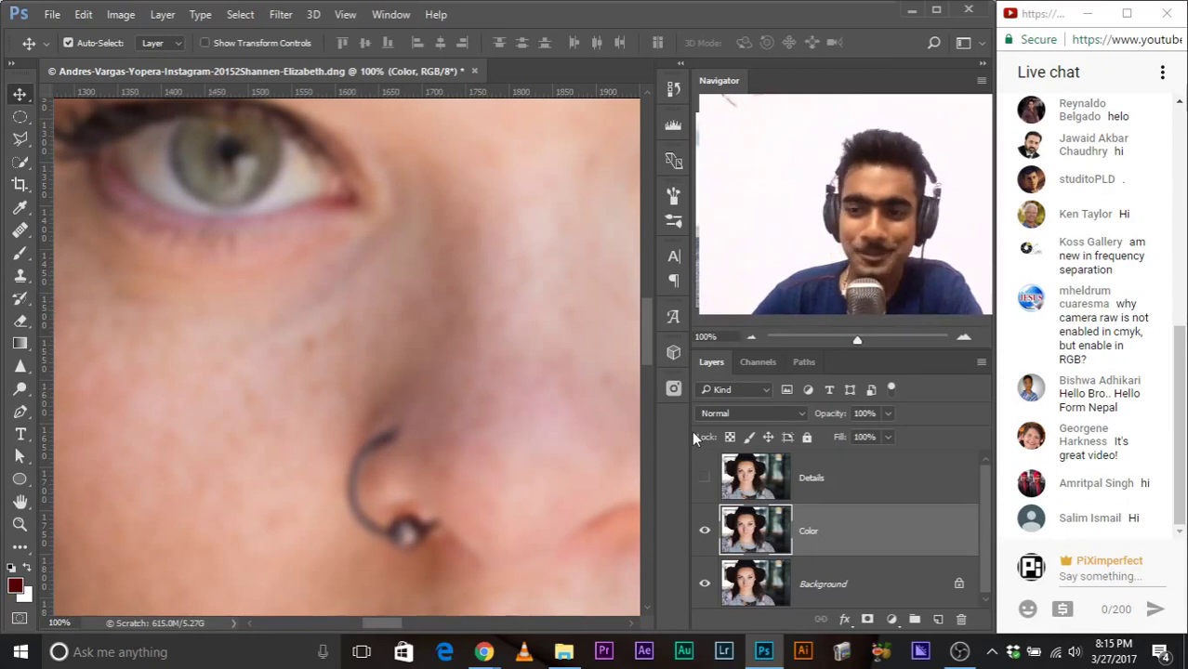
# Step: Select the Details layer, make it visible and open Apply Image for it
pyautogui.click(887, 488)
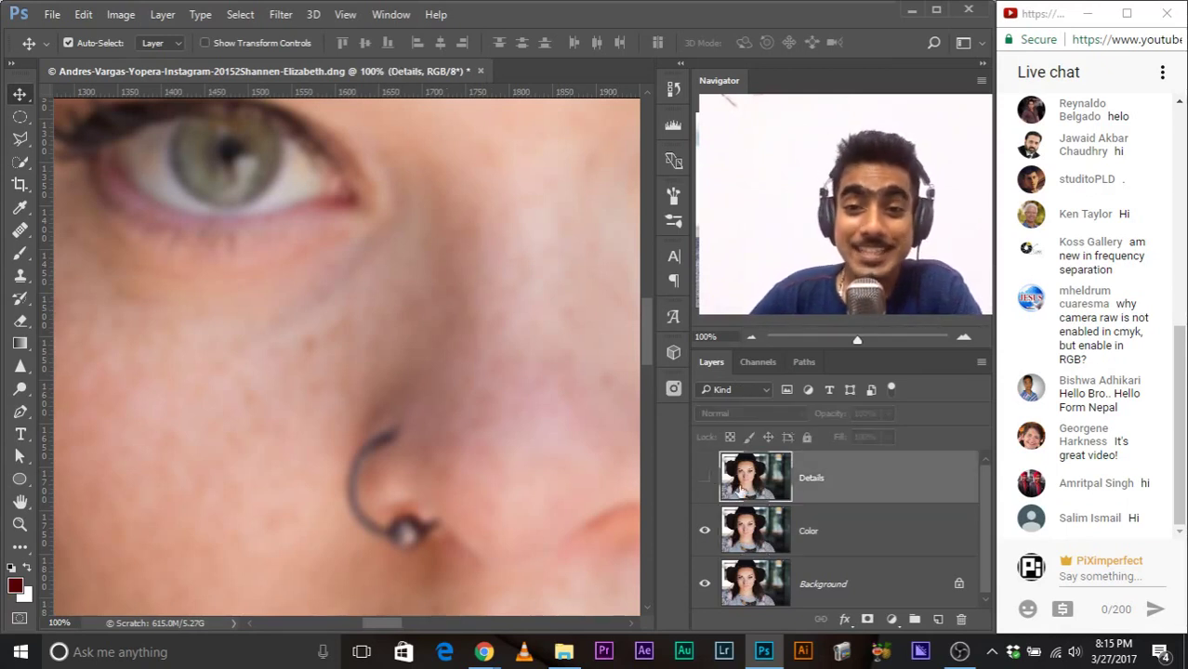
pyautogui.click(704, 479)
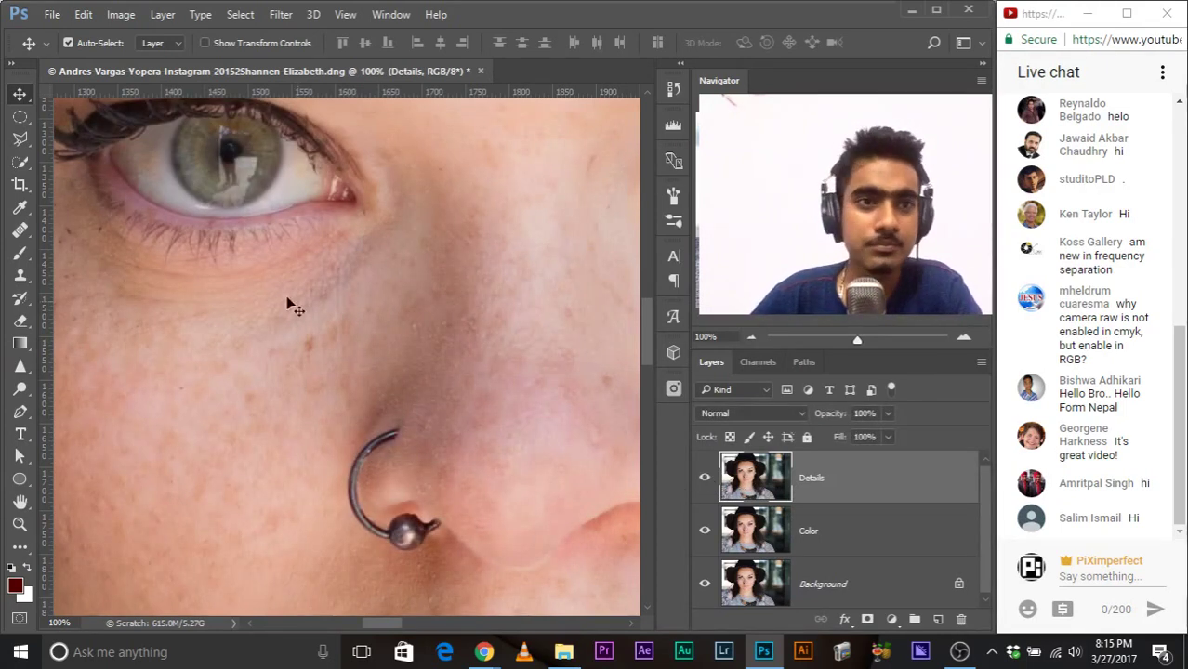
pyautogui.click(113, 16)
pyautogui.click(130, 17)
pyautogui.click(121, 16)
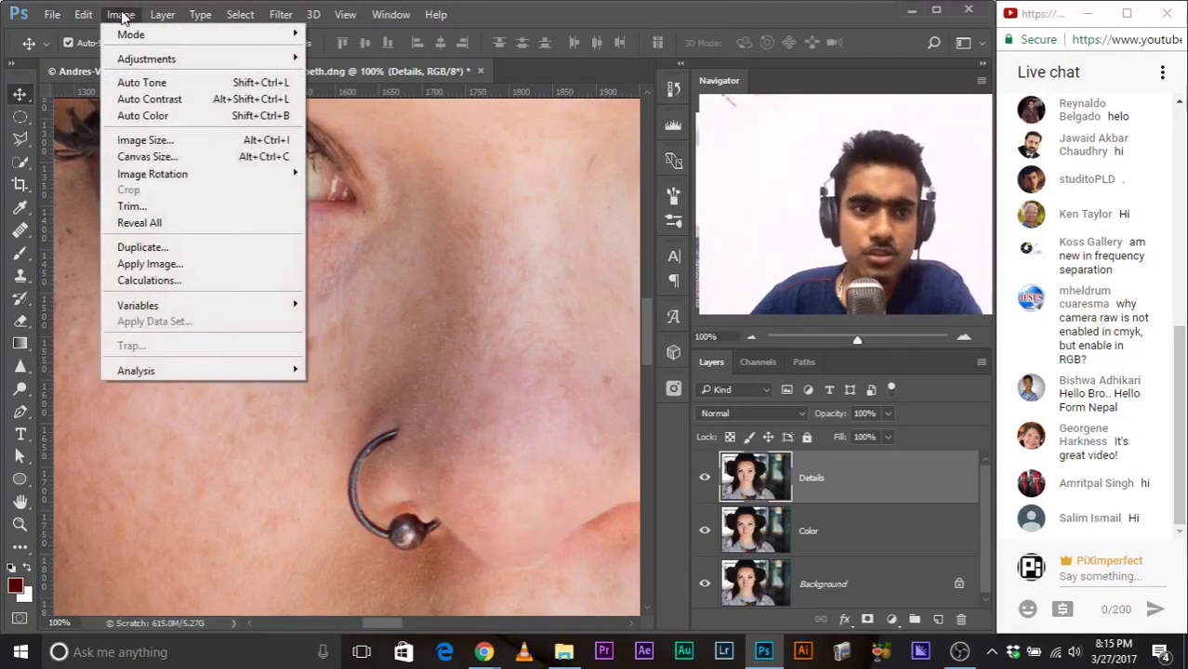
pyautogui.click(170, 263)
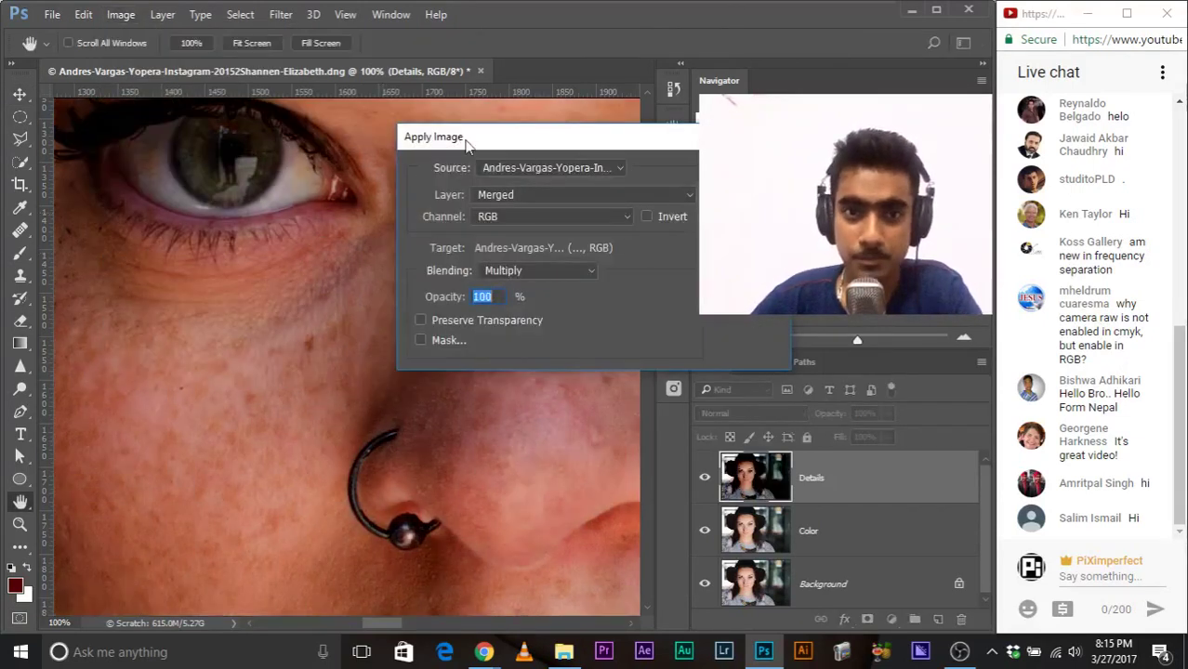
pyautogui.moveTo(490, 145); pyautogui.dragTo(199, 164)
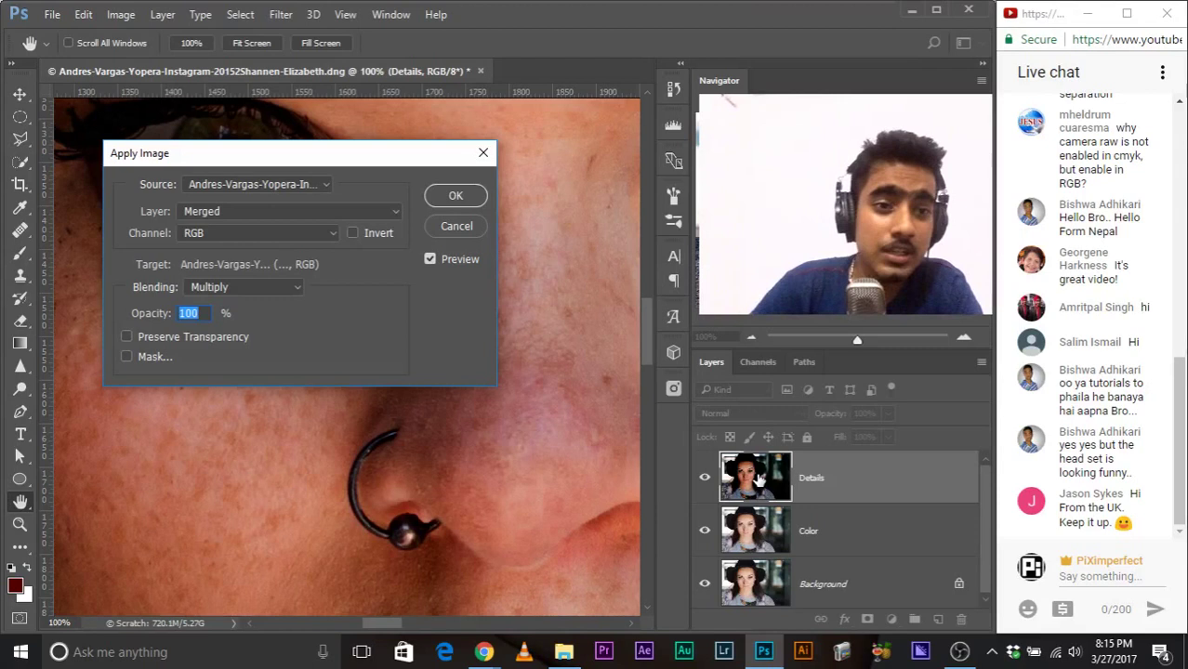
pyautogui.moveTo(283, 161); pyautogui.dragTo(337, 166)
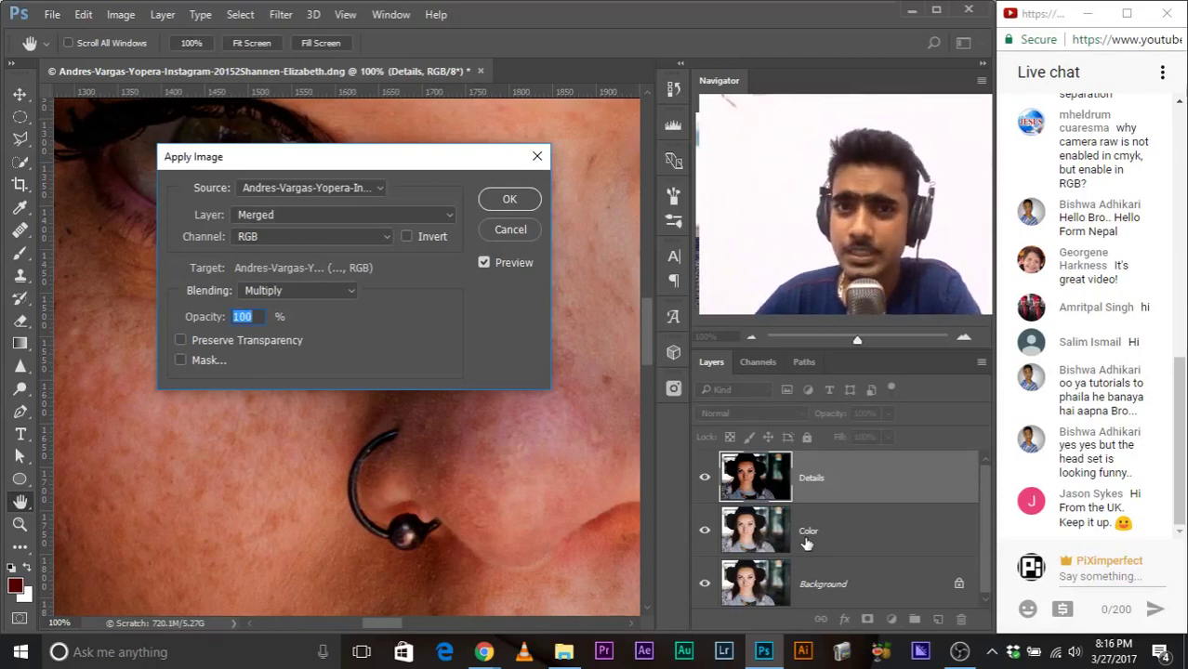
# Step: Set the Apply Image source layer to Color, the channel to RGB and the blending to Subtract
pyautogui.click(278, 212)
pyautogui.click(272, 268)
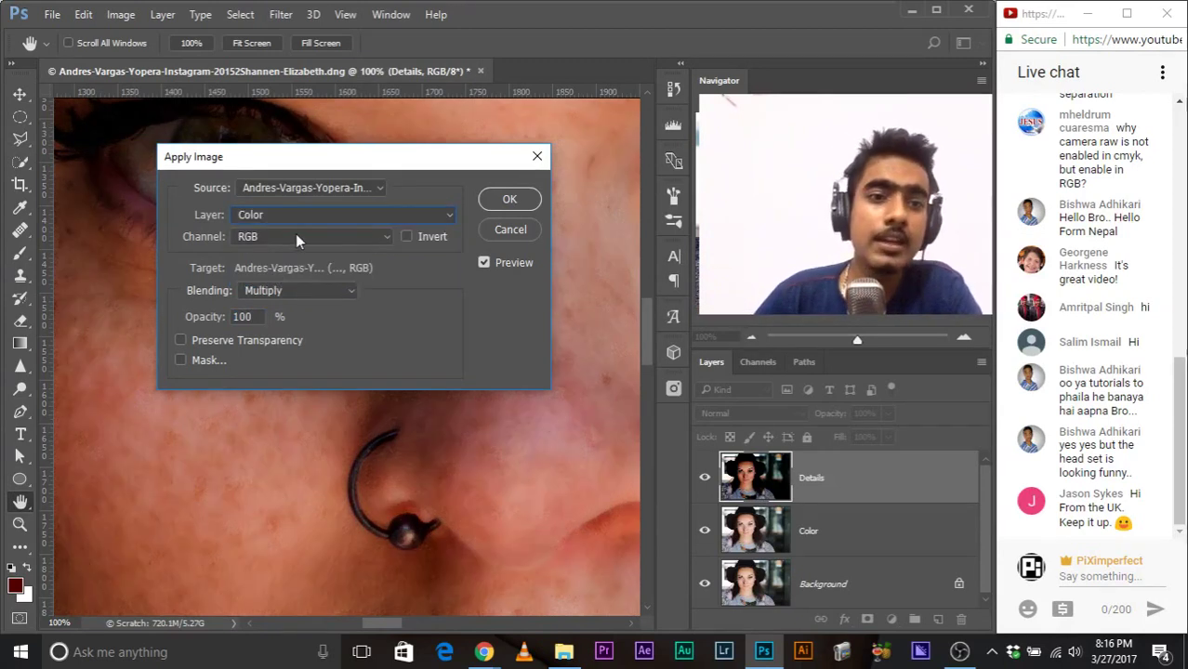
pyautogui.click(293, 234)
pyautogui.click(293, 233)
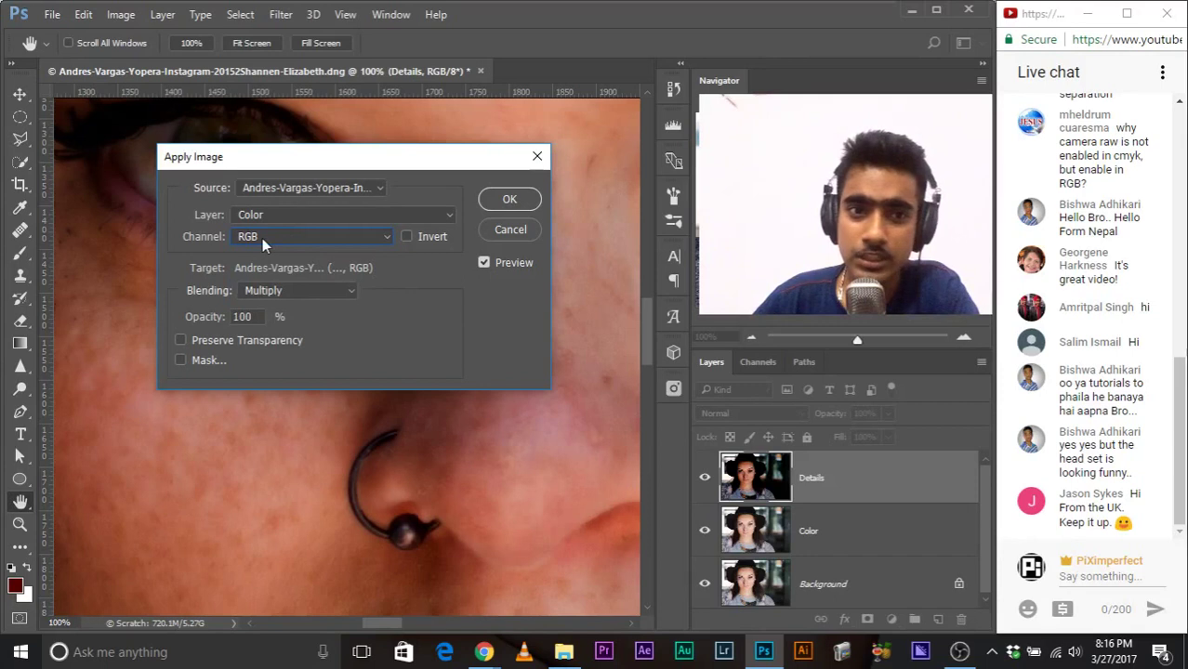
pyautogui.click(283, 292)
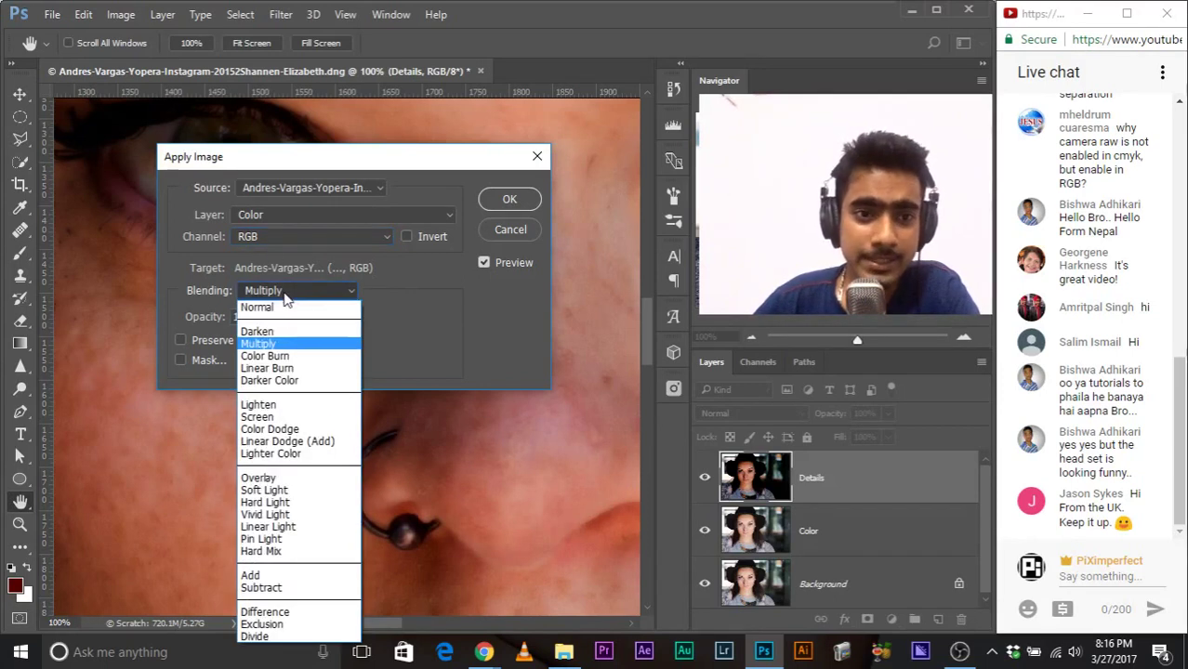
pyautogui.click(267, 589)
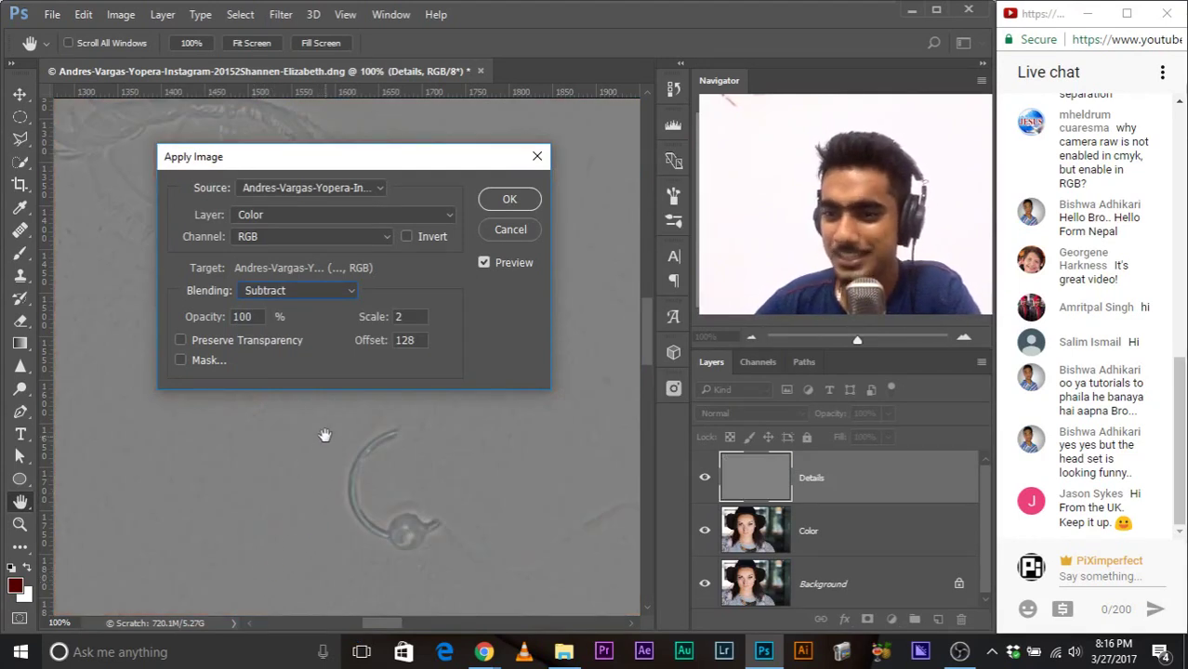
# Step: Apply the image to the Details layer using Subtract blending with a scale of 2 and an offset of 128
pyautogui.moveTo(322, 164); pyautogui.dragTo(362, 183)
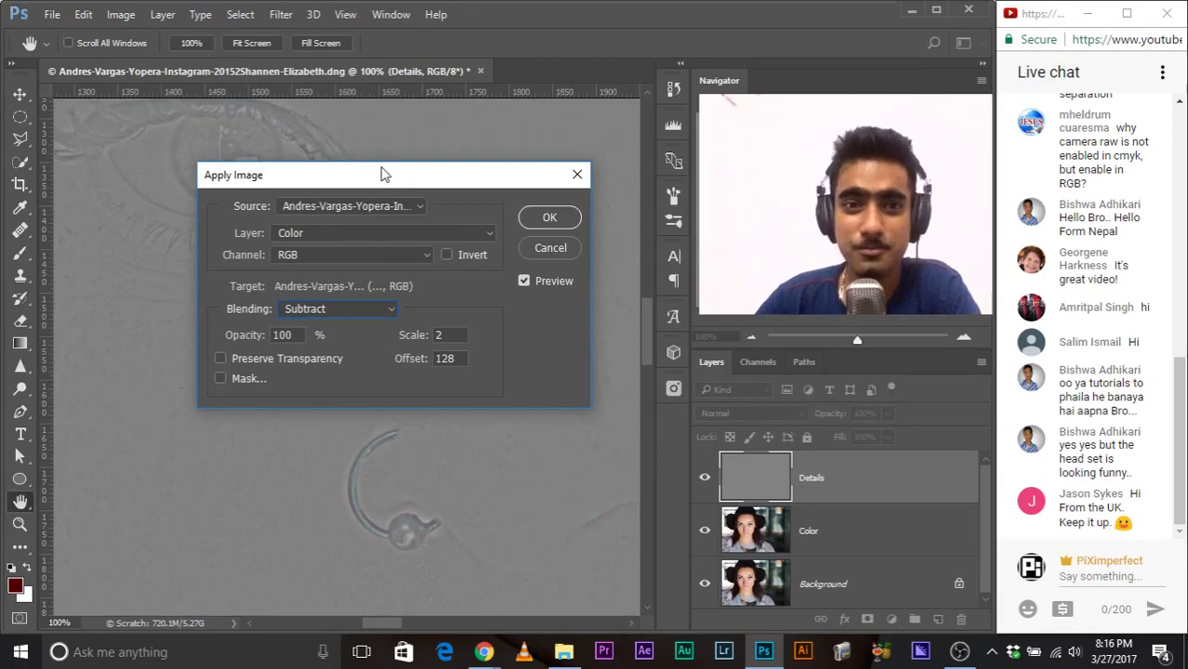
pyautogui.moveTo(384, 175); pyautogui.dragTo(411, 144)
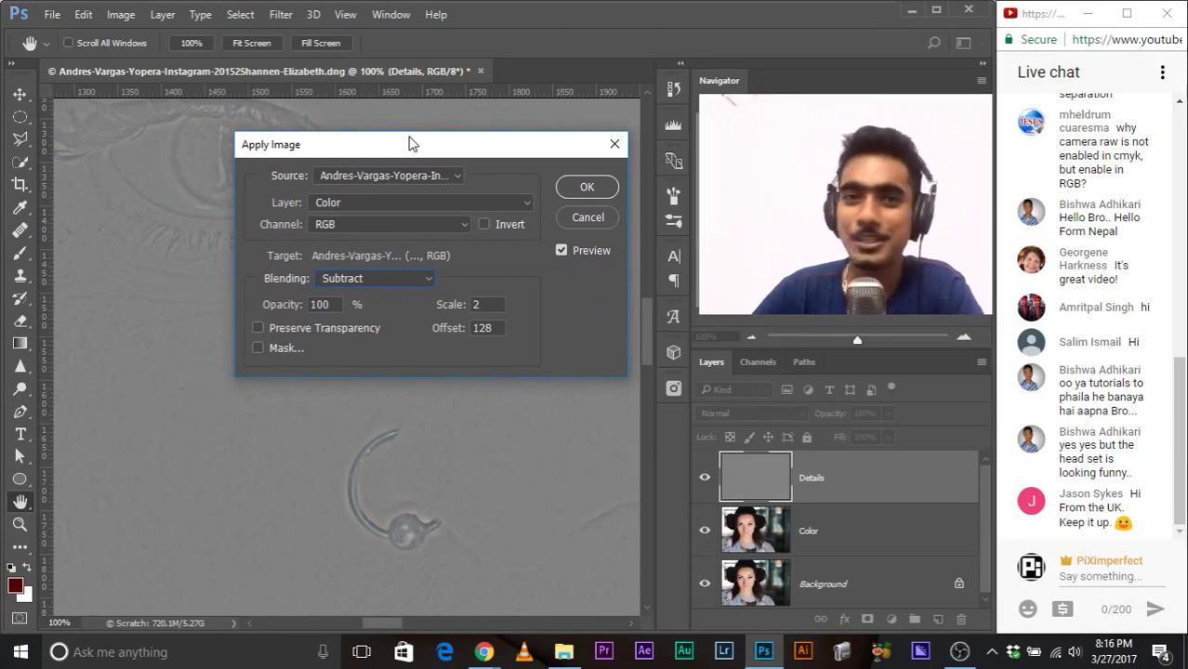
pyautogui.moveTo(412, 144); pyautogui.dragTo(412, 136)
pyautogui.click(404, 268)
pyautogui.click(372, 417)
pyautogui.doubleClick(472, 295)
pyautogui.doubleClick(497, 319)
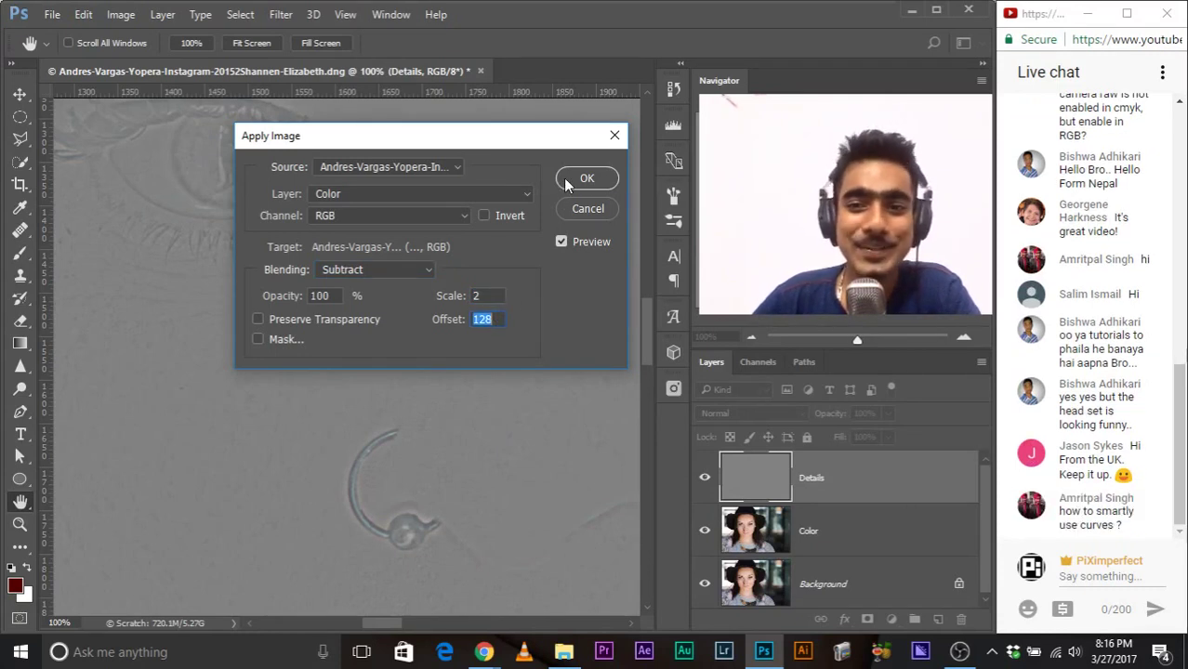
pyautogui.click(564, 180)
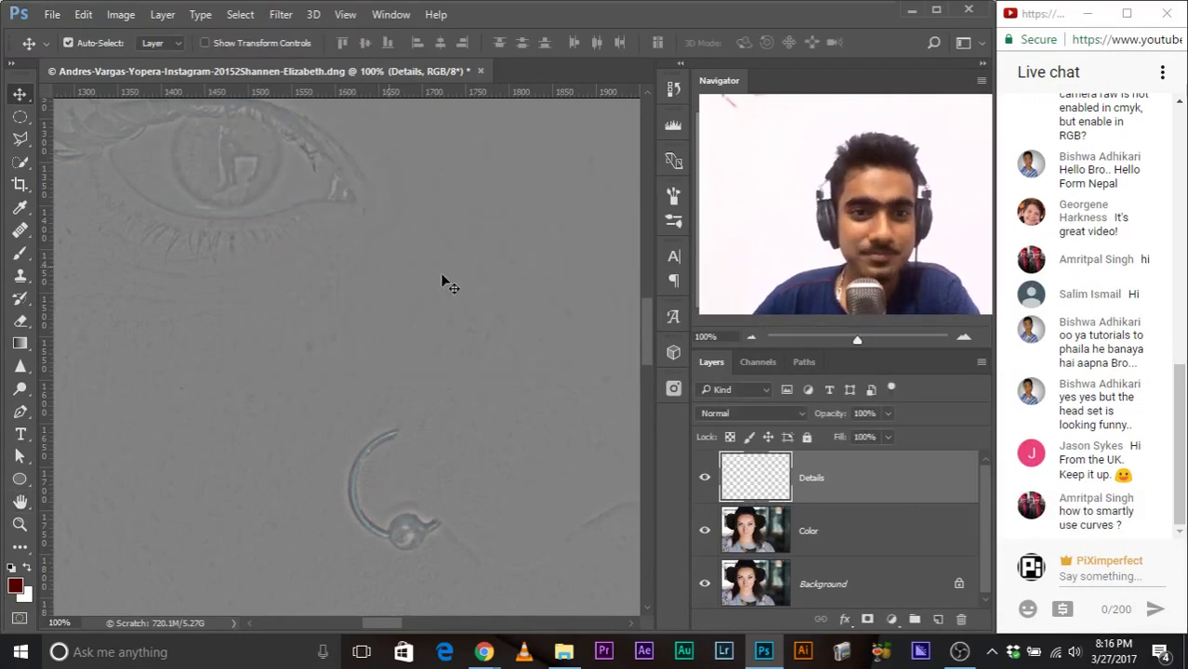
# Step: Set the blend mode of the Details layer to Linear Light
pyautogui.moveTo(345, 263); pyautogui.dragTo(402, 277)
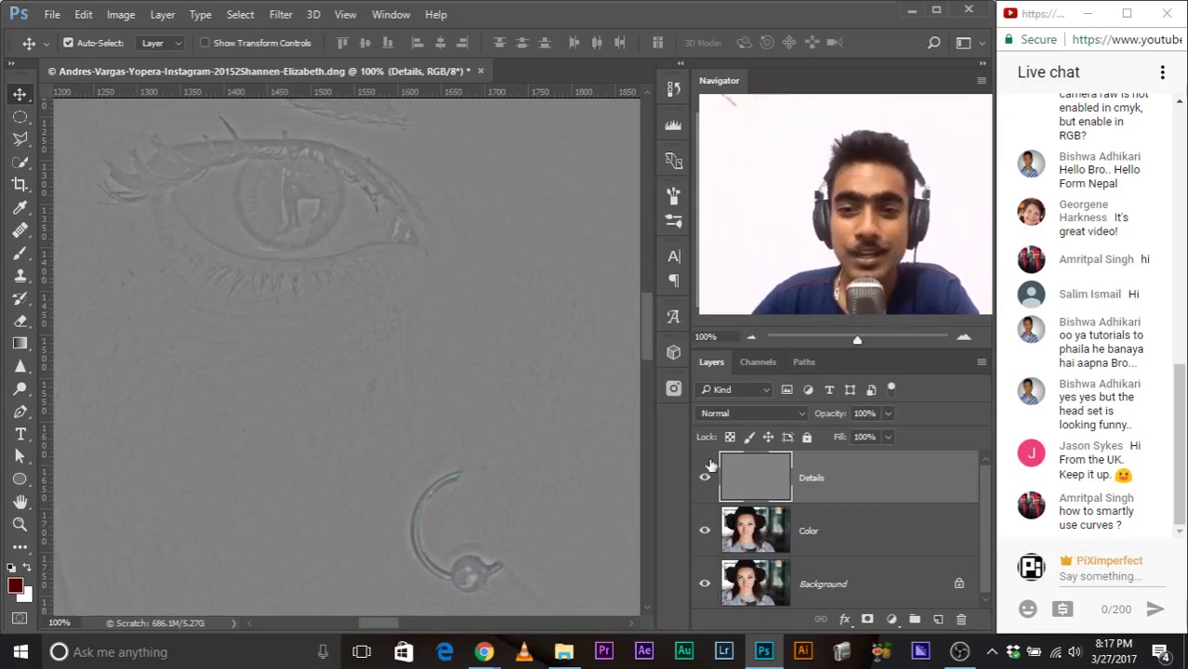
pyautogui.click(755, 412)
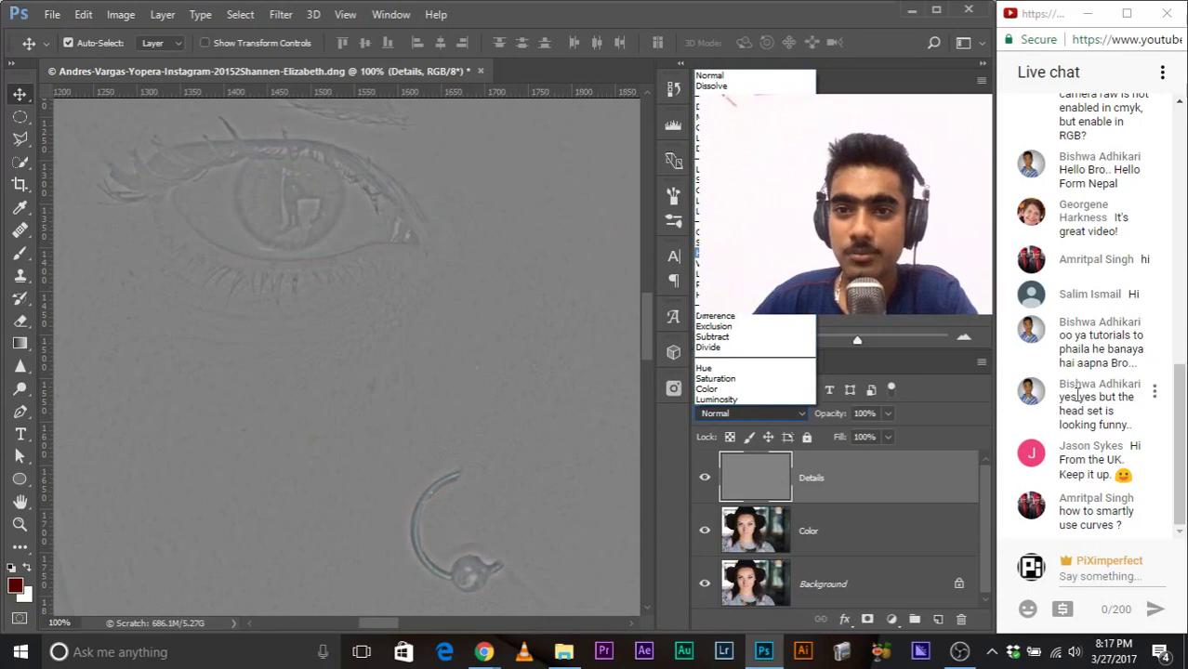
pyautogui.click(759, 415)
pyautogui.click(760, 415)
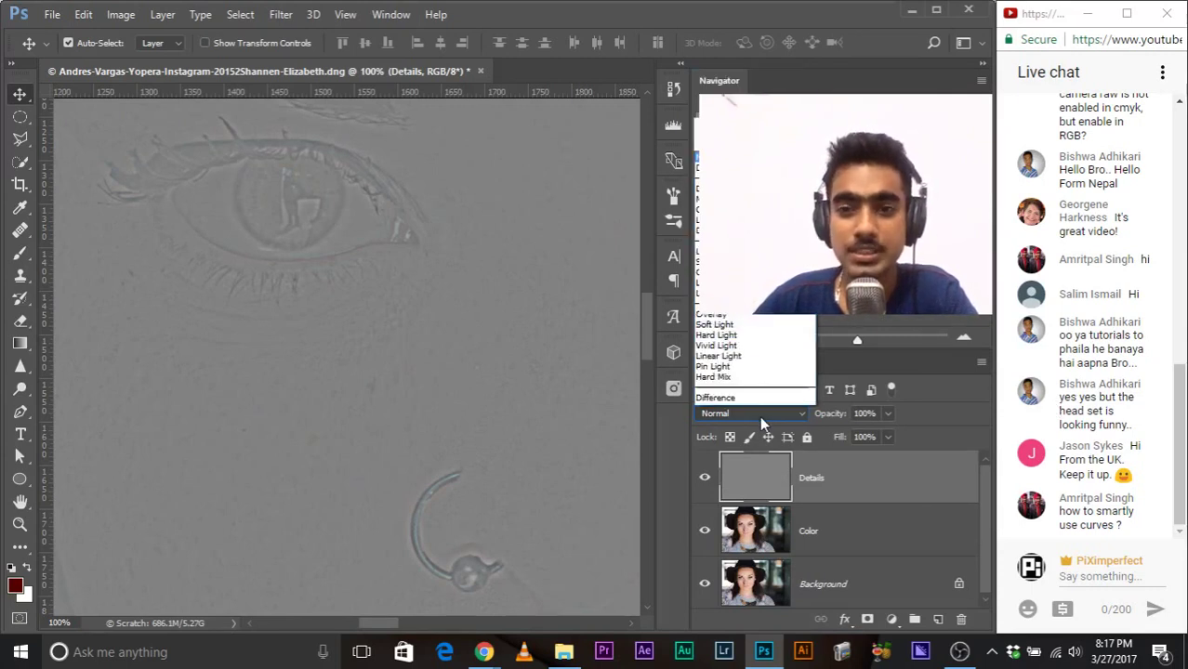
pyautogui.click(747, 413)
pyautogui.click(746, 413)
pyautogui.click(743, 274)
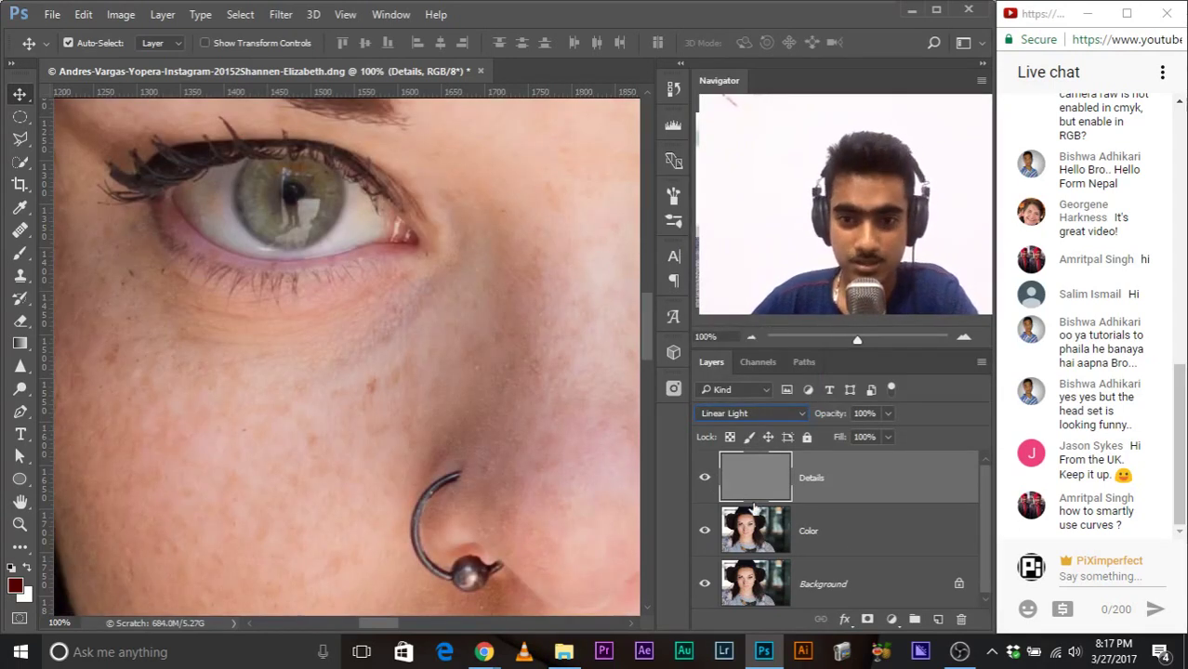
# Step: Group the Details and Color layers together
pyautogui.press('ctrl')
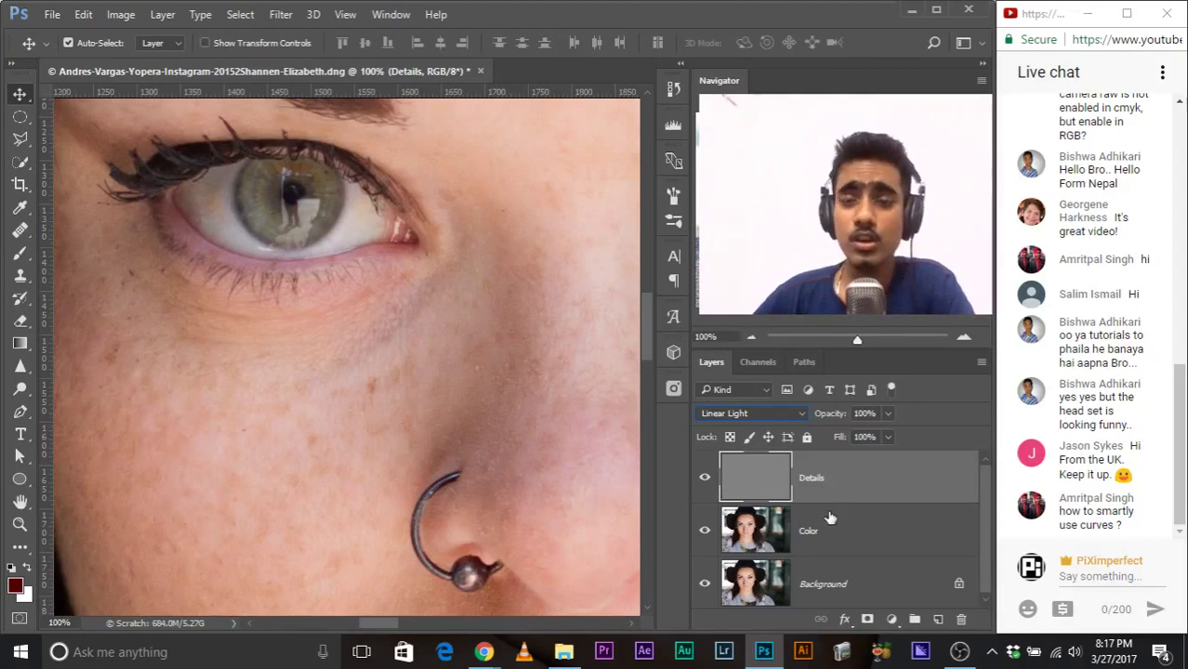
pyautogui.keyDown('ctrl'); pyautogui.click(812, 531); pyautogui.keyUp('ctrl')
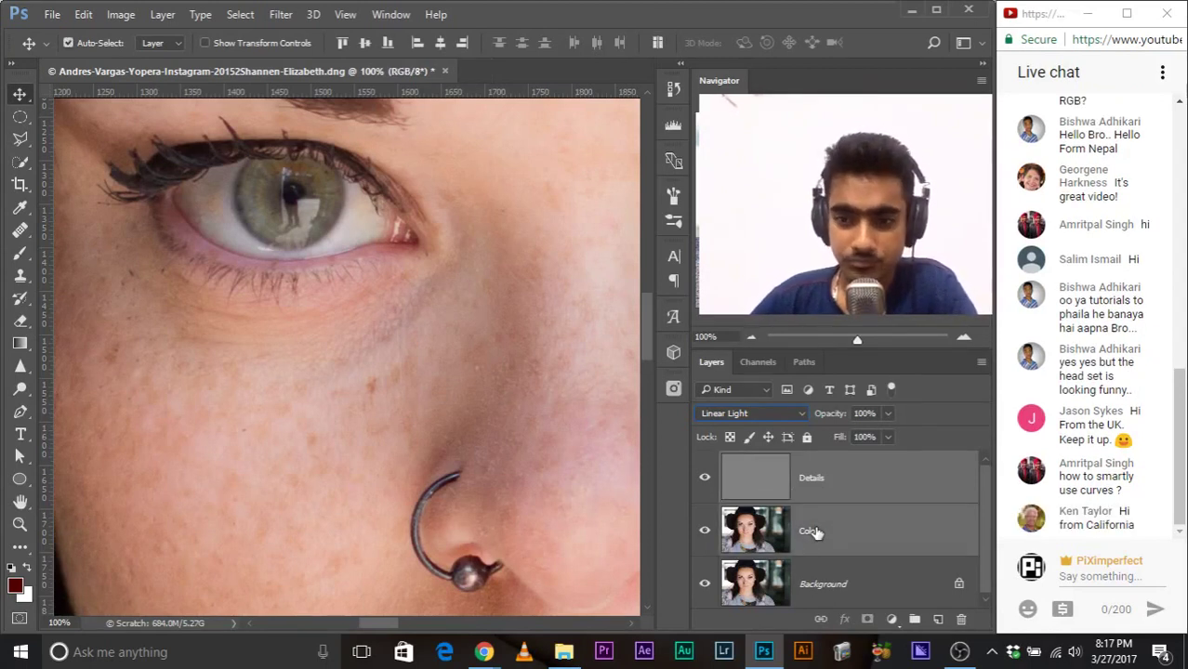
pyautogui.press('ctrl')
pyautogui.hotkey('ctrl', 'g')
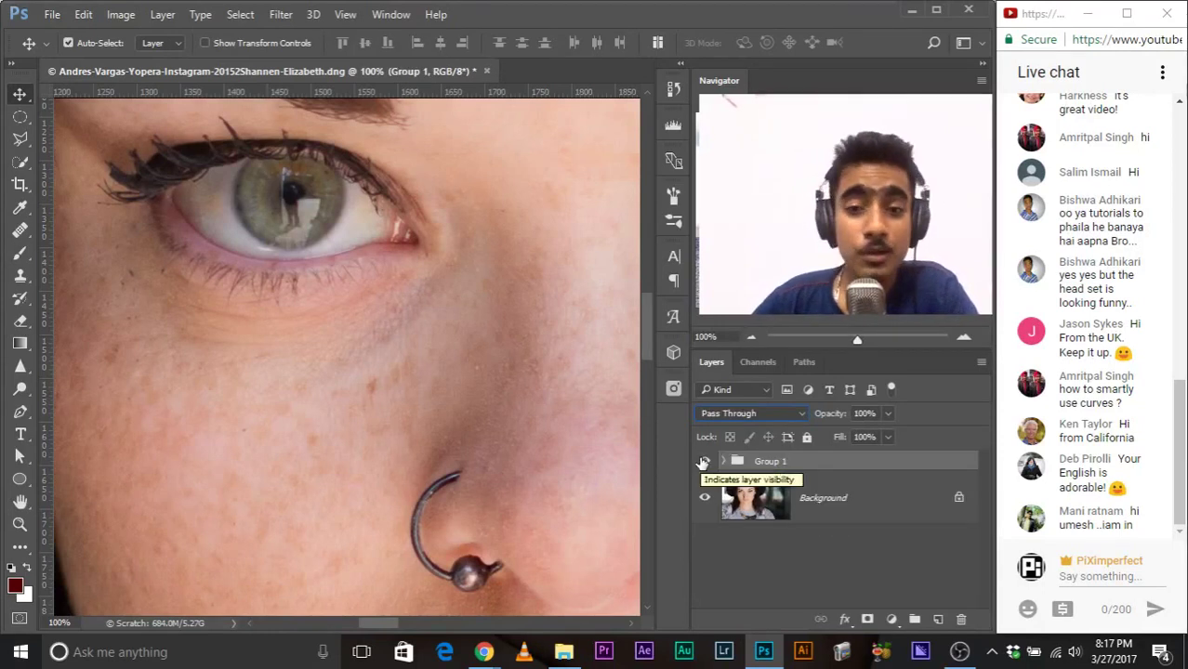
# Step: Toggle the visibility of the frequency separation group to compare it with the original Background
pyautogui.click(703, 462)
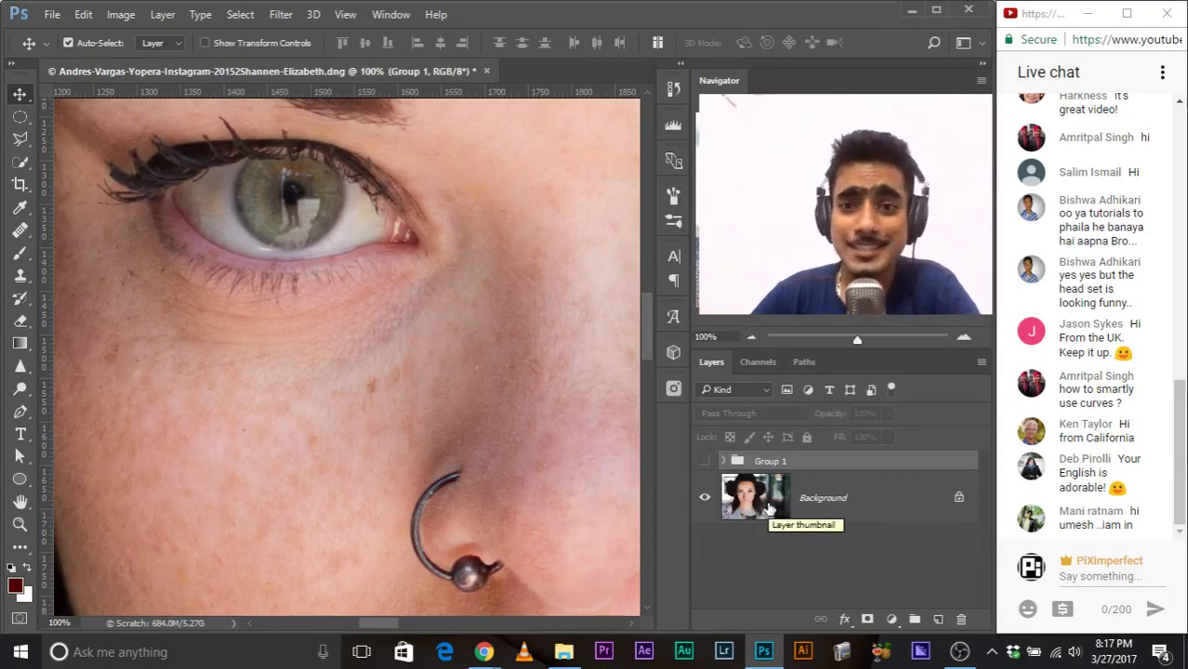
pyautogui.click(704, 462)
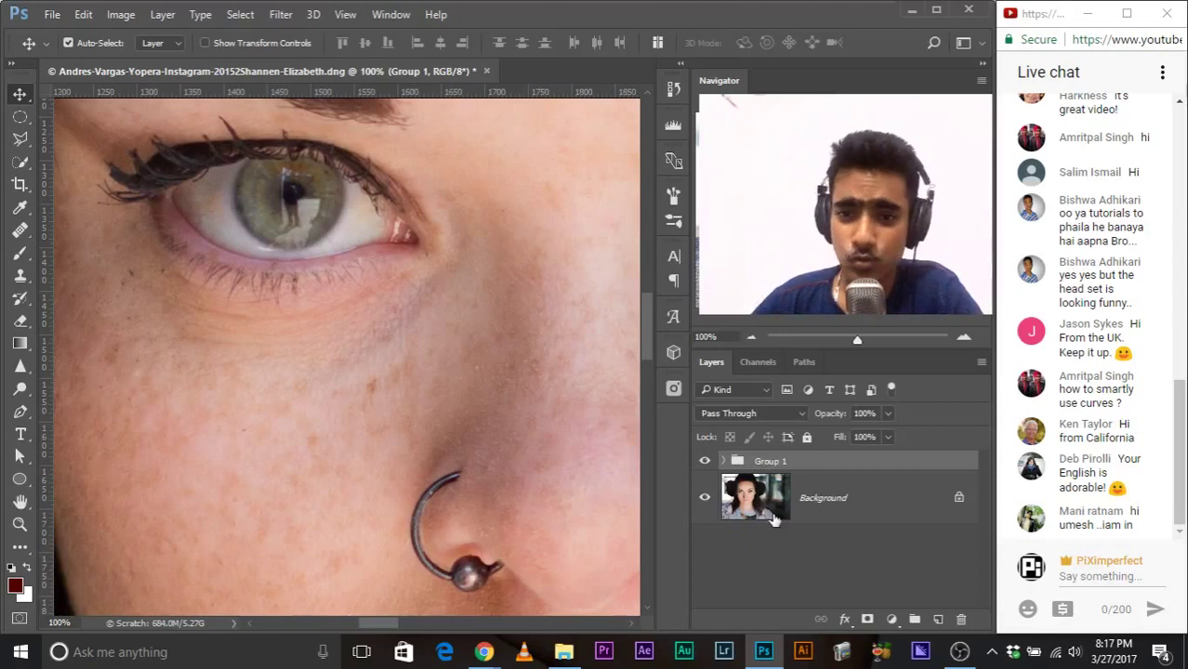
pyautogui.click(779, 505)
pyautogui.click(751, 463)
pyautogui.click(702, 463)
pyautogui.click(702, 463)
pyautogui.click(702, 462)
pyautogui.click(703, 463)
pyautogui.click(702, 463)
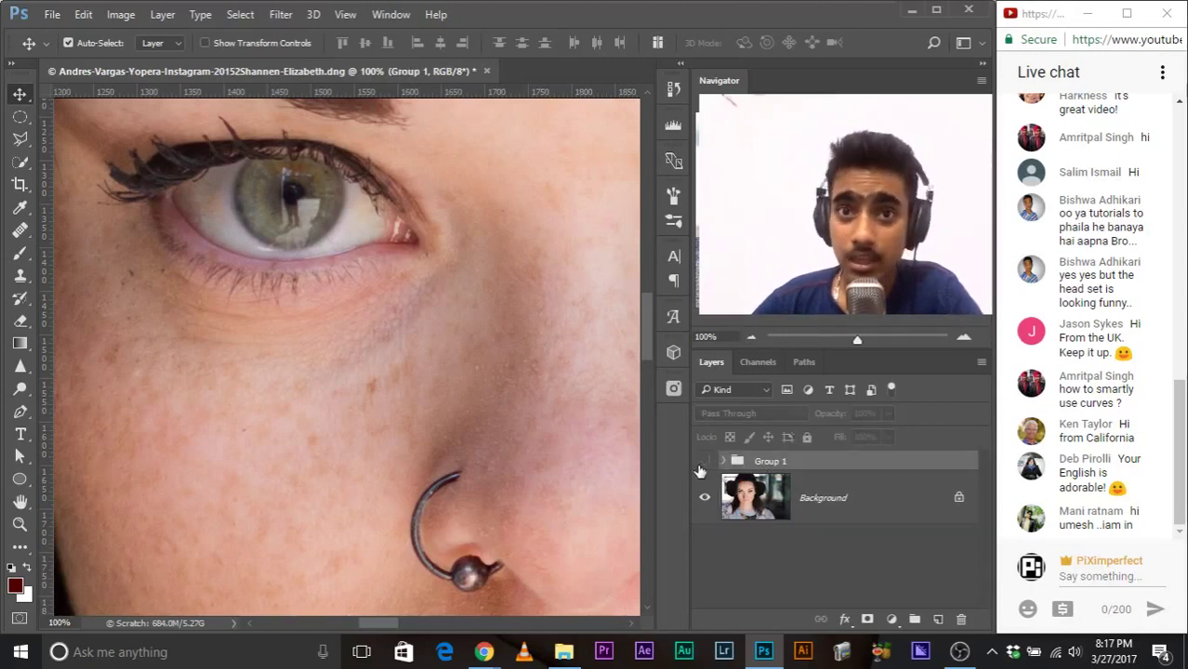
pyautogui.click(703, 461)
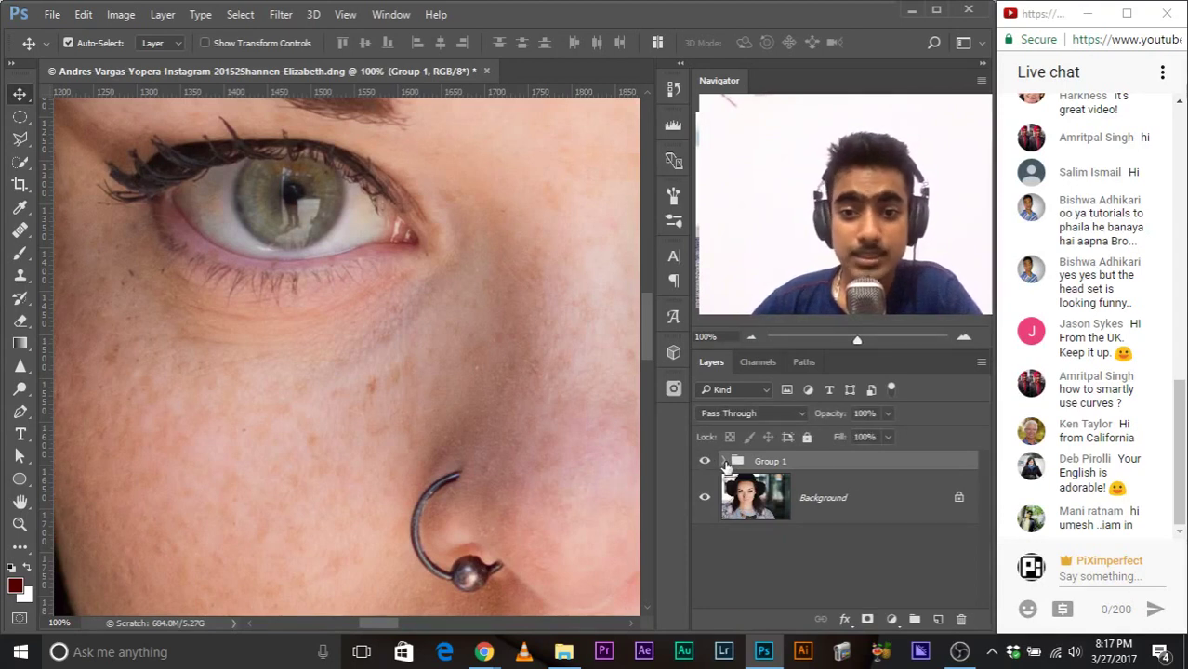
# Step: Expand the layer group and select the Details layer inside it
pyautogui.click(723, 462)
pyautogui.click(827, 531)
pyautogui.click(821, 488)
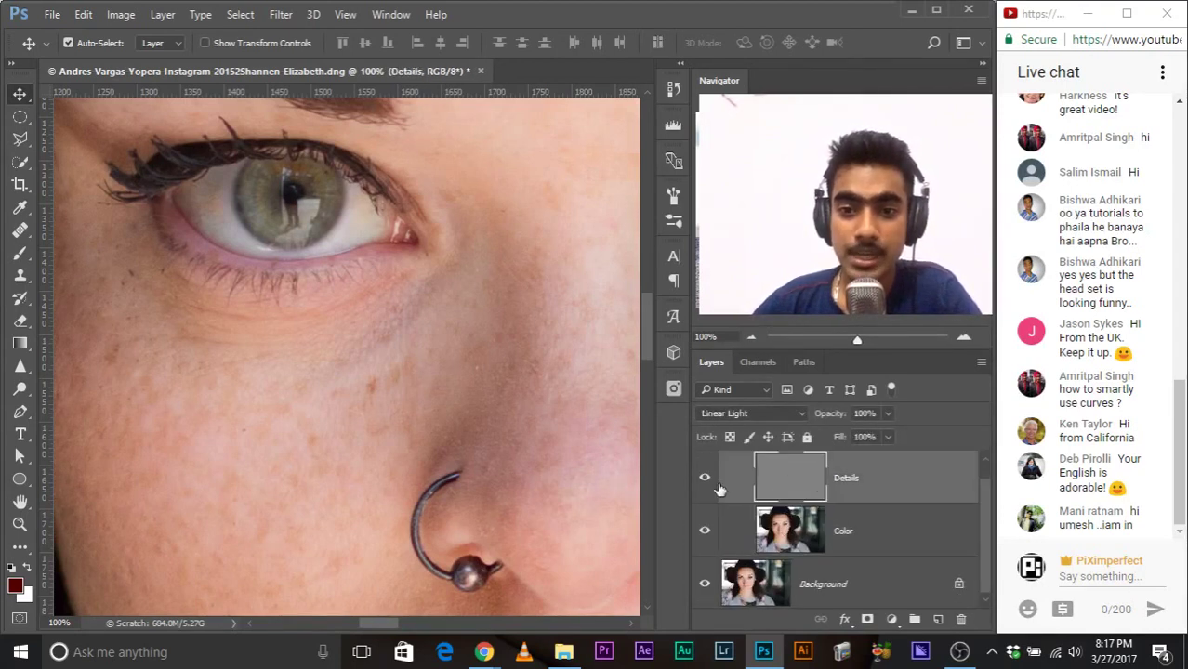
# Step: Hide and show the Background, Color and Details layers in turn to inspect what each one contributes
pyautogui.click(772, 581)
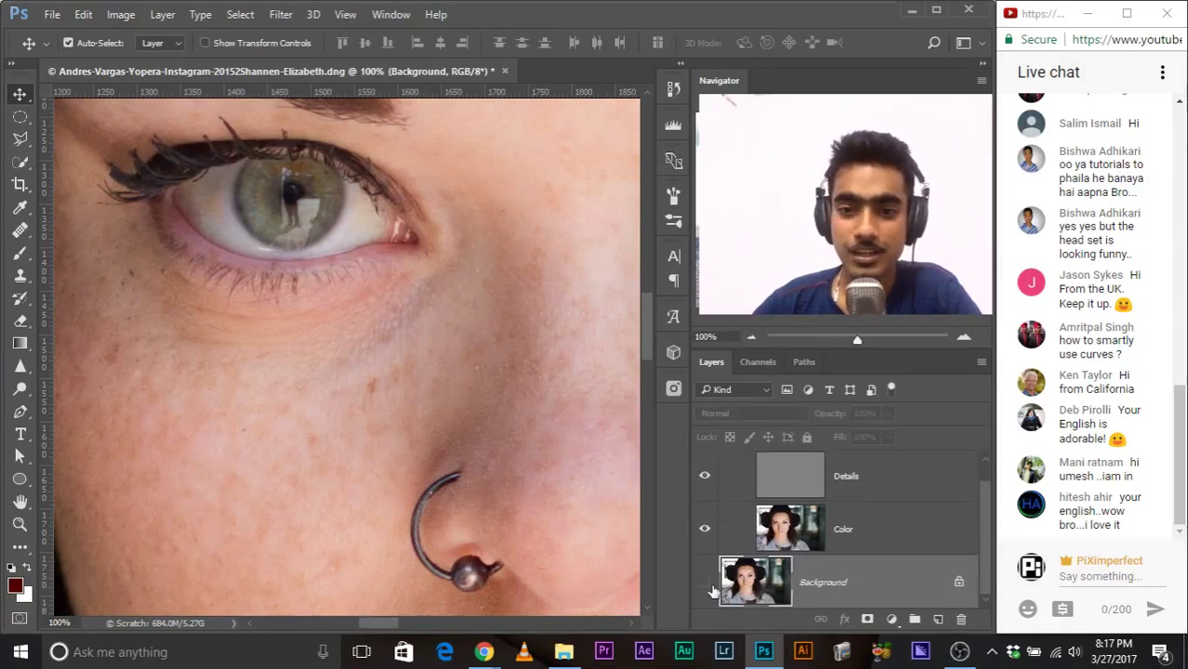
pyautogui.scroll(1, 712, 591)
pyautogui.moveTo(712, 591); pyautogui.dragTo(705, 550)
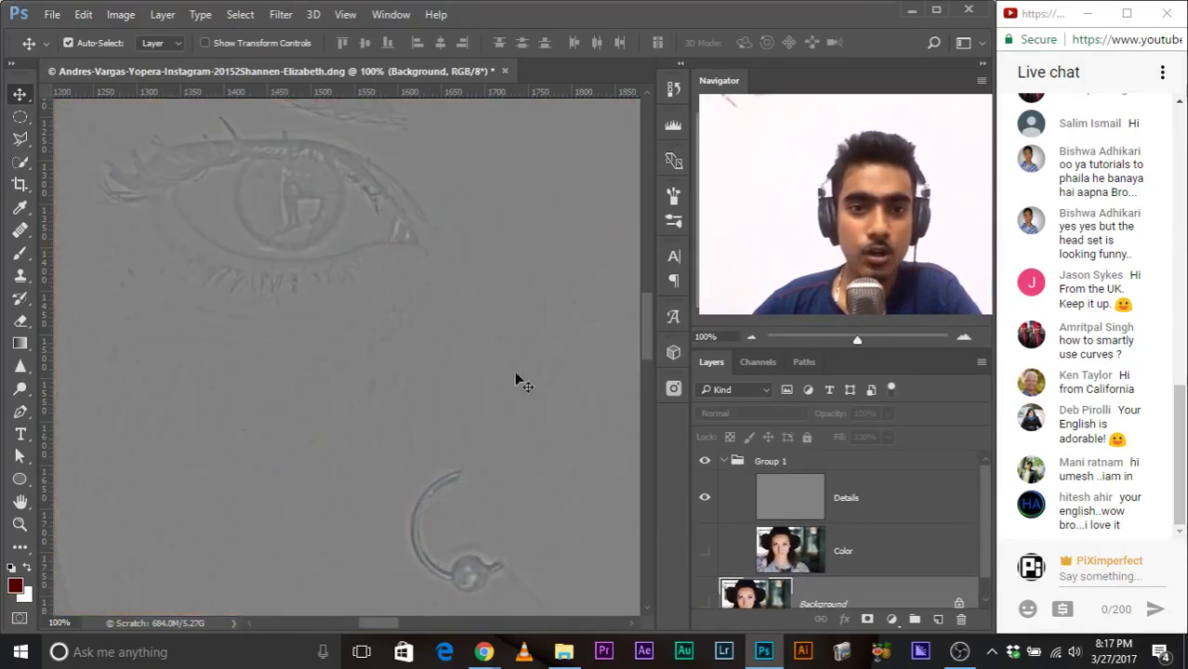
pyautogui.click(705, 550)
pyautogui.click(704, 497)
pyautogui.click(704, 498)
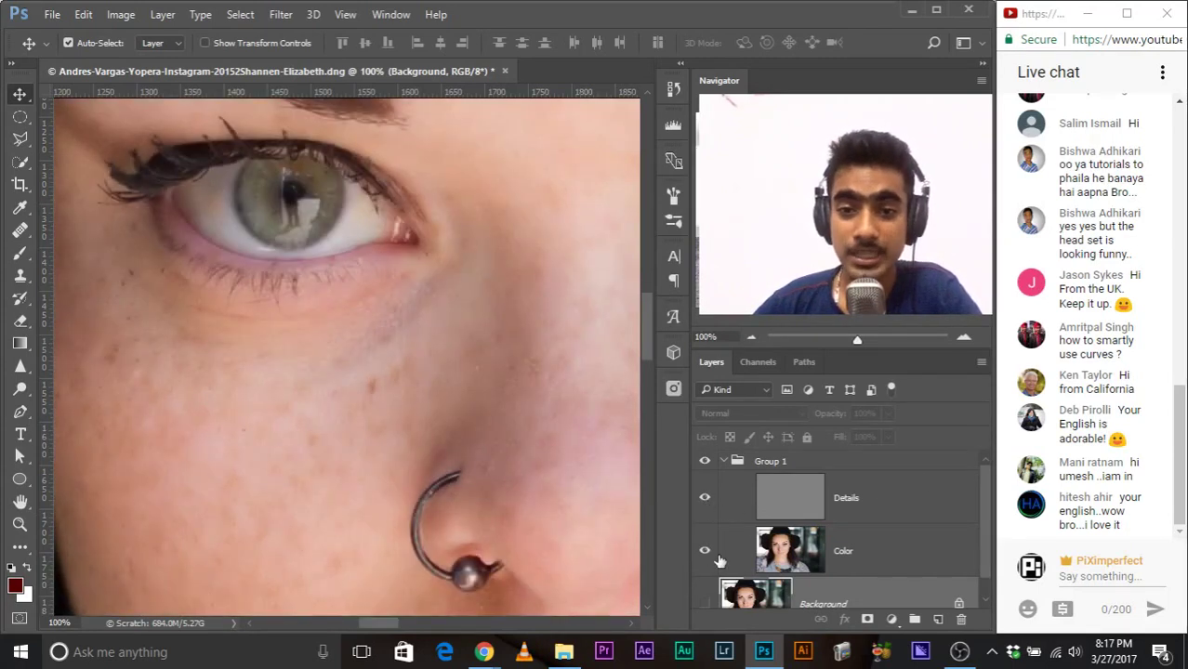
pyautogui.scroll(-1, 720, 557)
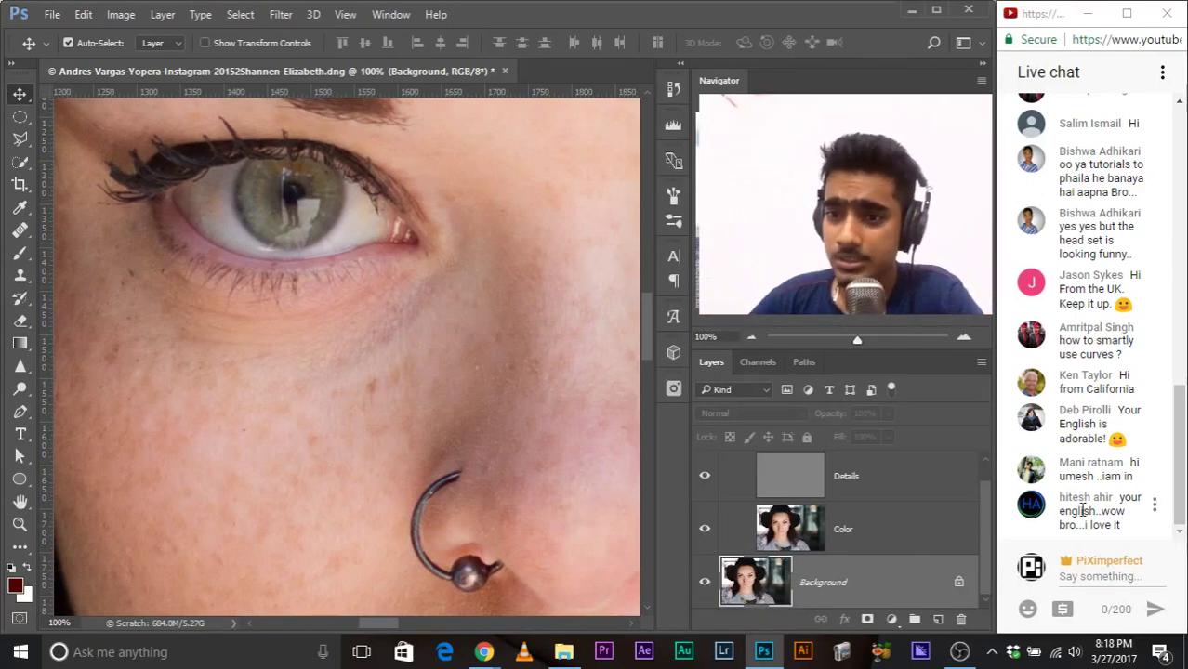
pyautogui.scroll(1, 1081, 409)
pyautogui.scroll(-1, 1080, 408)
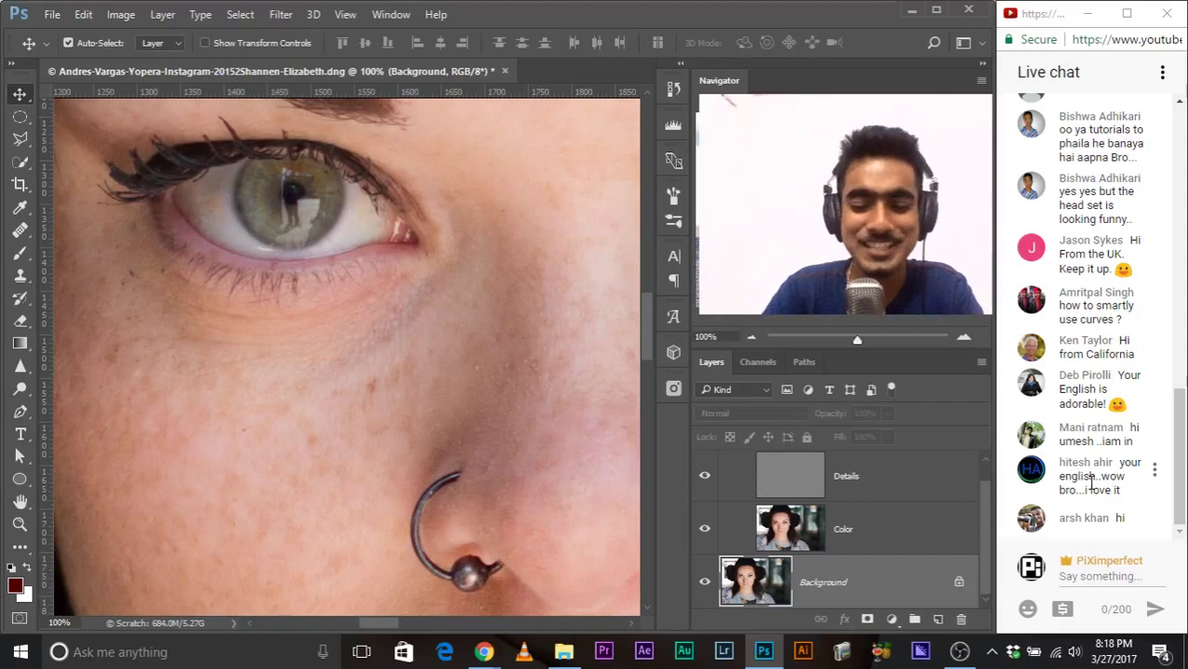
# Step: Select the Color layer inside the group
pyautogui.hotkey('ctrl', '-')
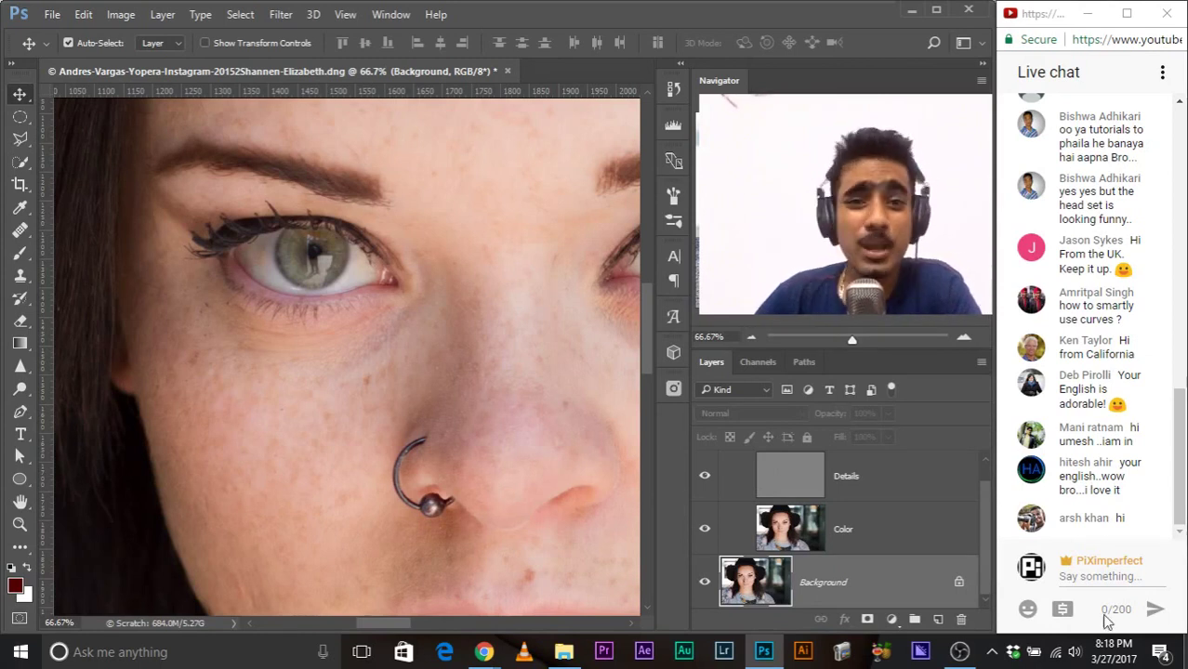
pyautogui.click(883, 530)
pyautogui.click(880, 487)
pyautogui.keyDown('shift'); pyautogui.click(869, 532); pyautogui.keyUp('shift')
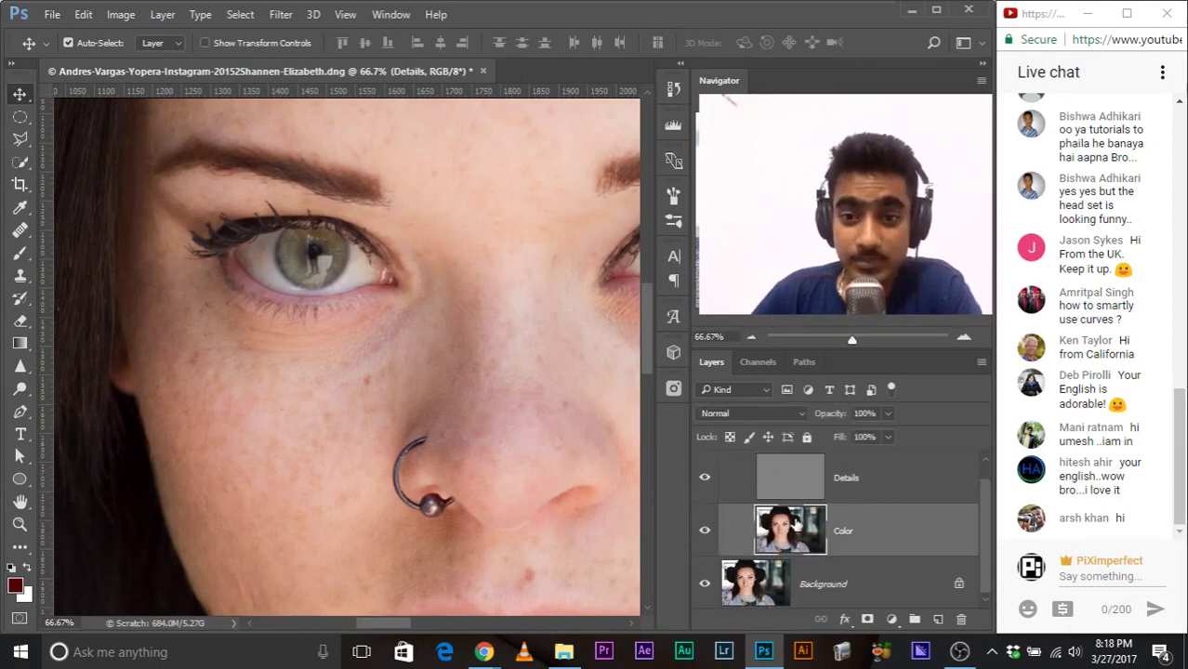
pyautogui.hotkey('ctrl', 'g')
# Step: Toggle the Details and Color layers to check texture and color separately around the eye and nose
pyautogui.click(703, 497)
pyautogui.click(704, 551)
pyautogui.click(704, 500)
pyautogui.click(703, 550)
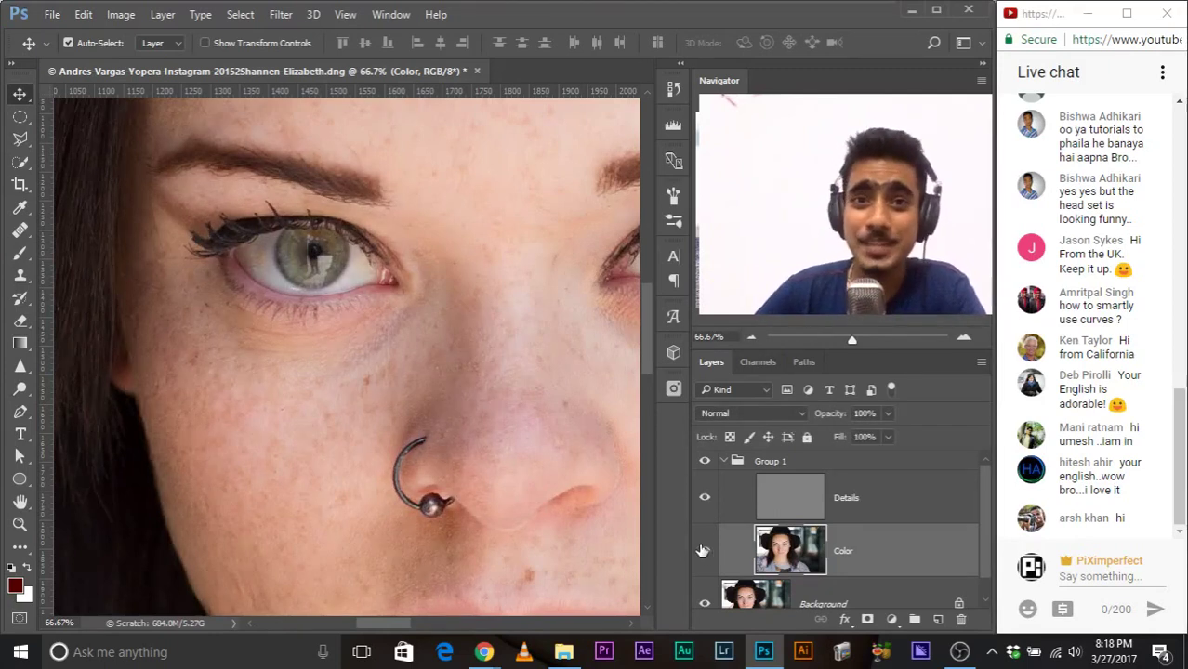
pyautogui.hotkey('ctrl', '-')
pyautogui.hotkey('ctrl', '+')
pyautogui.hotkey('ctrl', '+')
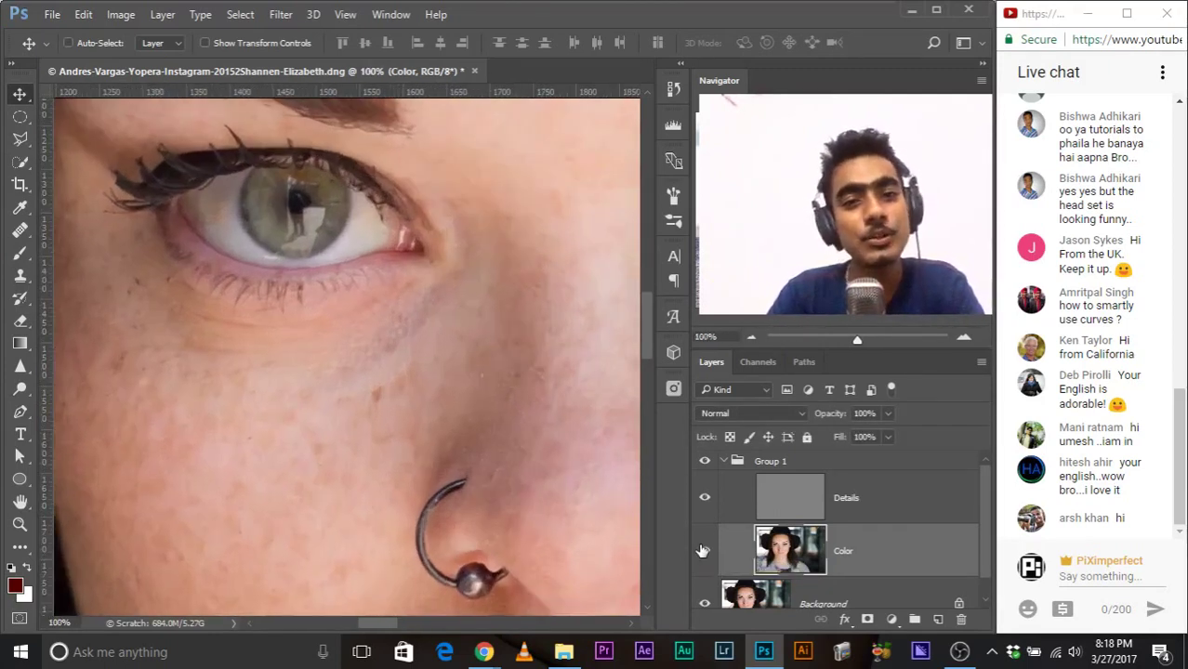
# Step: Choose the freehand Lasso tool with a 15 px feather for selecting skin on the forehead
pyautogui.hotkey('ctrl', '-')
pyautogui.hotkey('ctrl', '-')
pyautogui.hotkey('ctrl', '-')
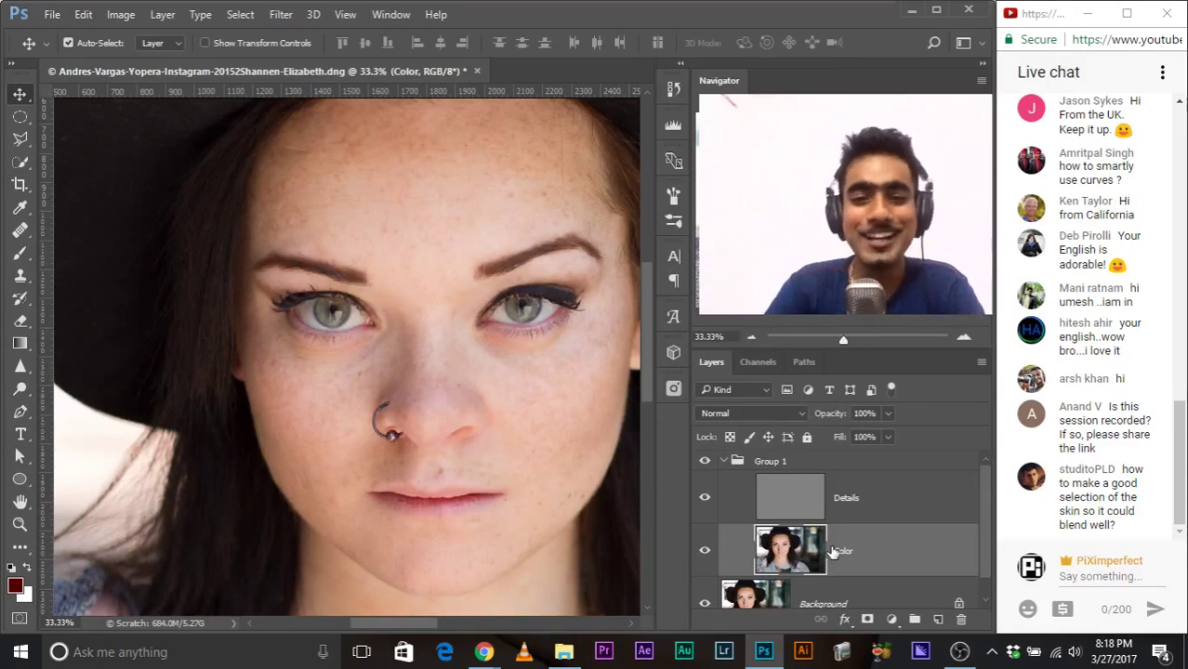
pyautogui.hotkey('ctrl', '+')
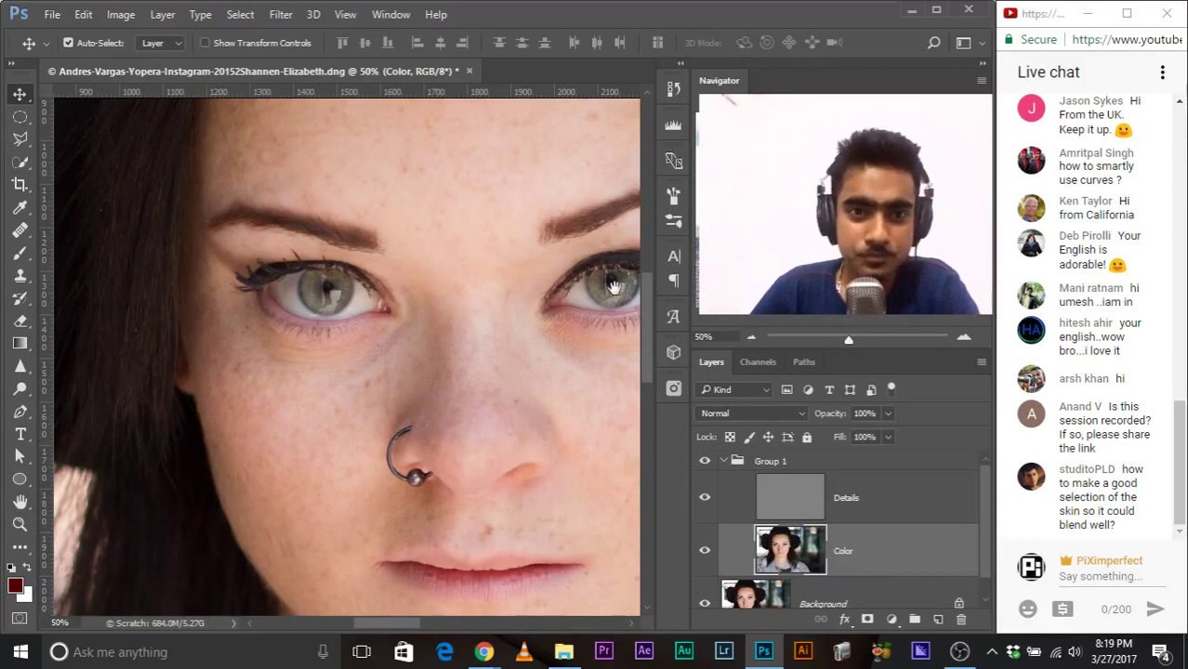
pyautogui.moveTo(614, 289); pyautogui.dragTo(571, 423)
pyautogui.moveTo(447, 259); pyautogui.dragTo(424, 258)
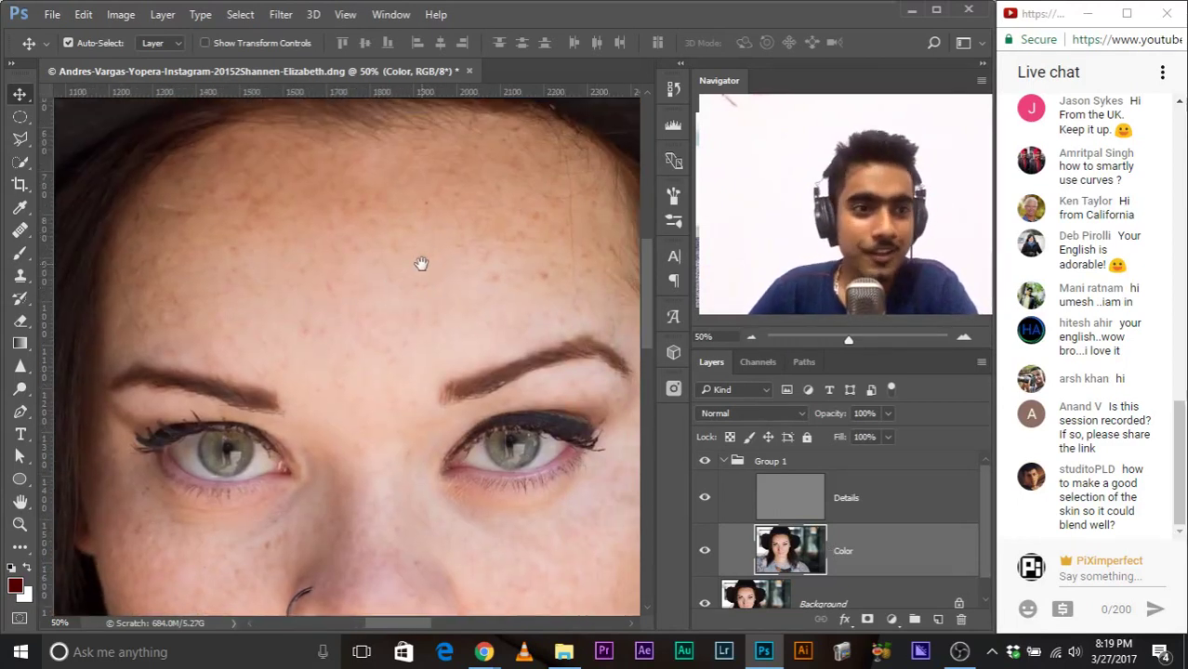
pyautogui.click(22, 142)
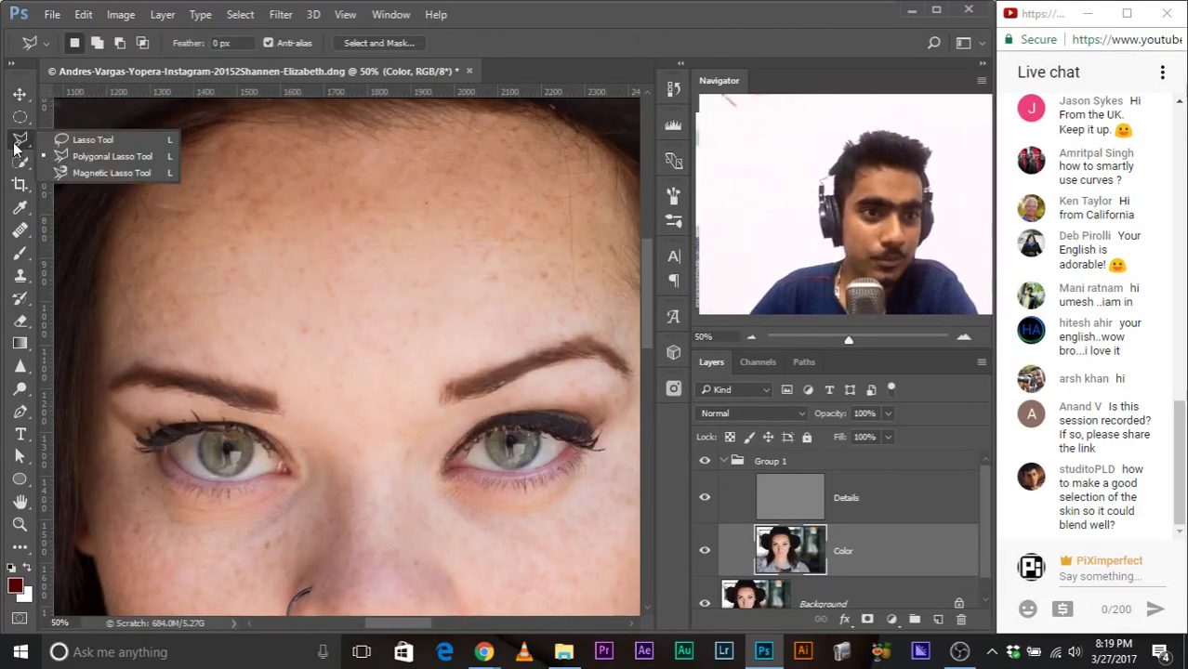
pyautogui.click(54, 144)
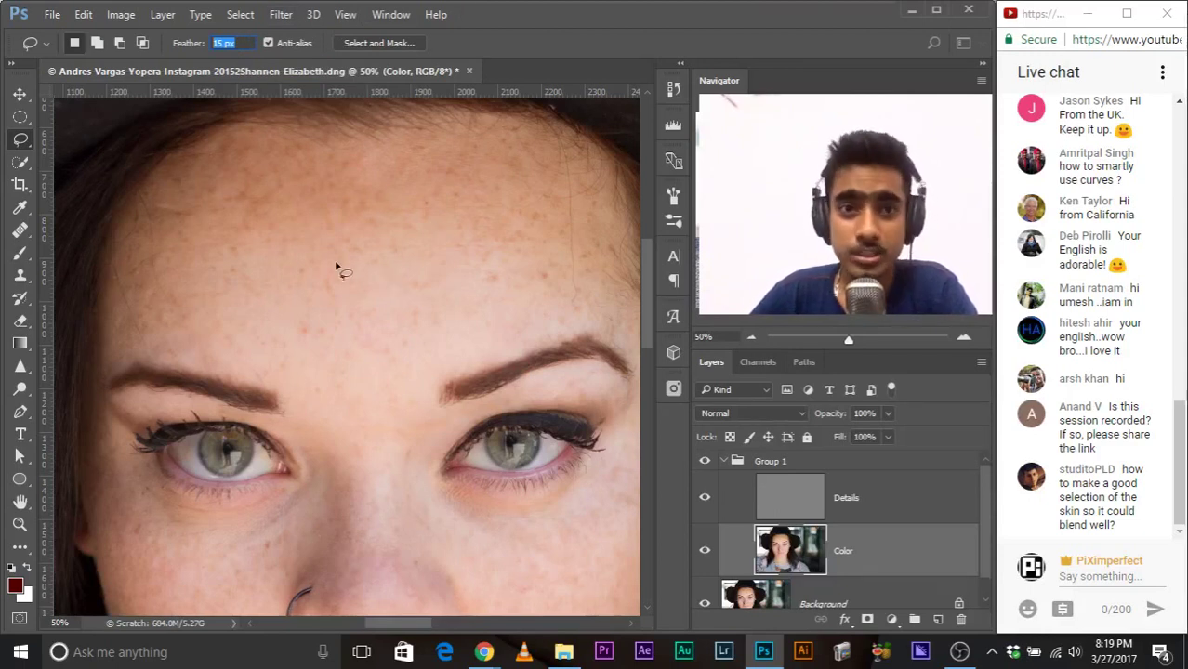
# Step: Outline the forehead between the hairline and eyebrows with the Lasso, and preview the selection's feathered edge in Quick Mask mode
pyautogui.click(324, 155)
pyautogui.moveTo(324, 155)
pyautogui.mouseDown()
pyautogui.moveTo(246, 144)
pyautogui.moveTo(184, 182)
pyautogui.moveTo(140, 240)
pyautogui.moveTo(141, 350)
pyautogui.moveTo(285, 385)
pyautogui.moveTo(355, 388)
pyautogui.moveTo(593, 318)
pyautogui.moveTo(613, 243)
pyautogui.moveTo(595, 186)
pyautogui.moveTo(563, 155)
pyautogui.moveTo(512, 131)
pyautogui.moveTo(452, 125)
pyautogui.moveTo(316, 156)
pyautogui.mouseUp()
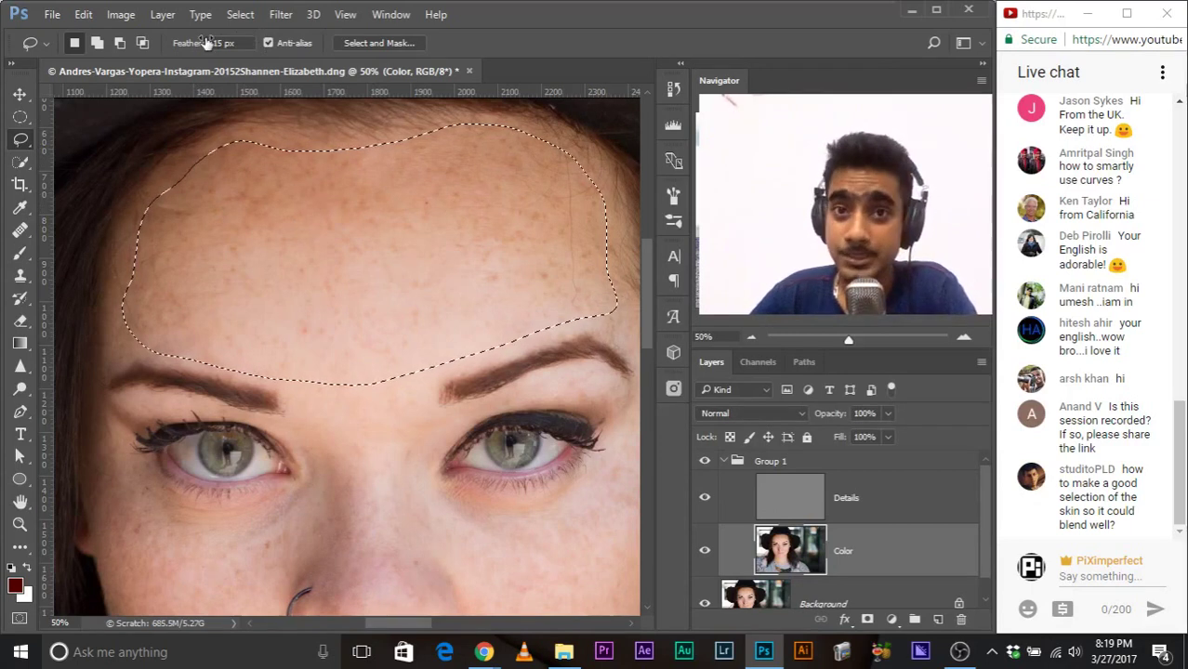
pyautogui.press('q')
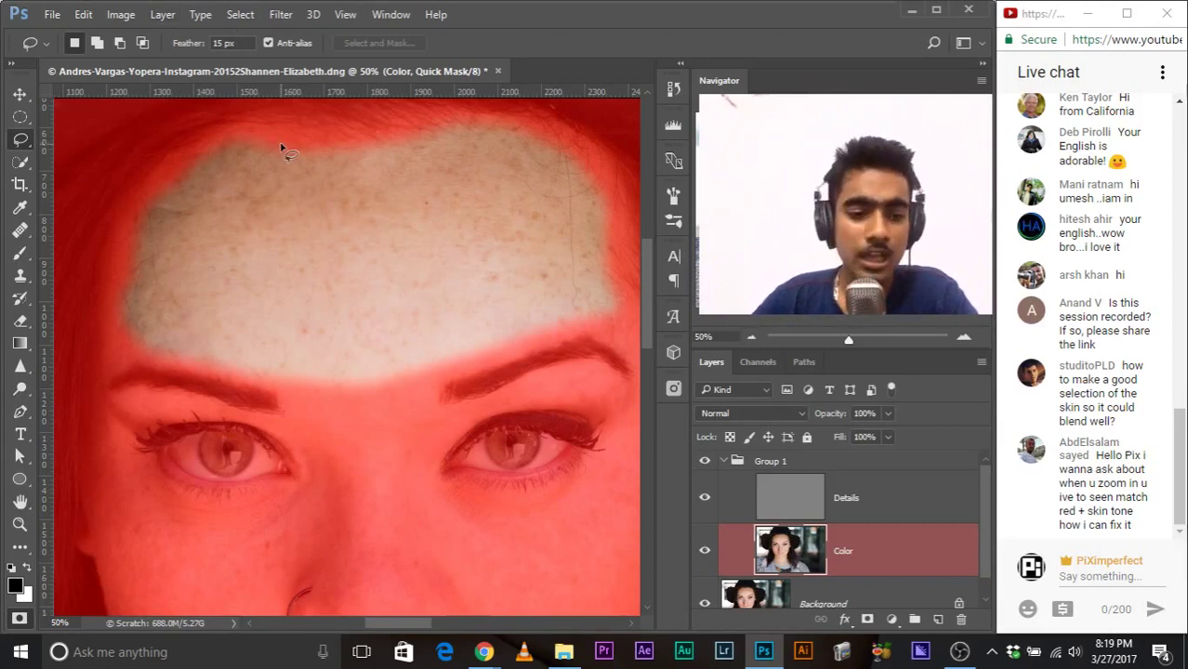
pyautogui.press('q')
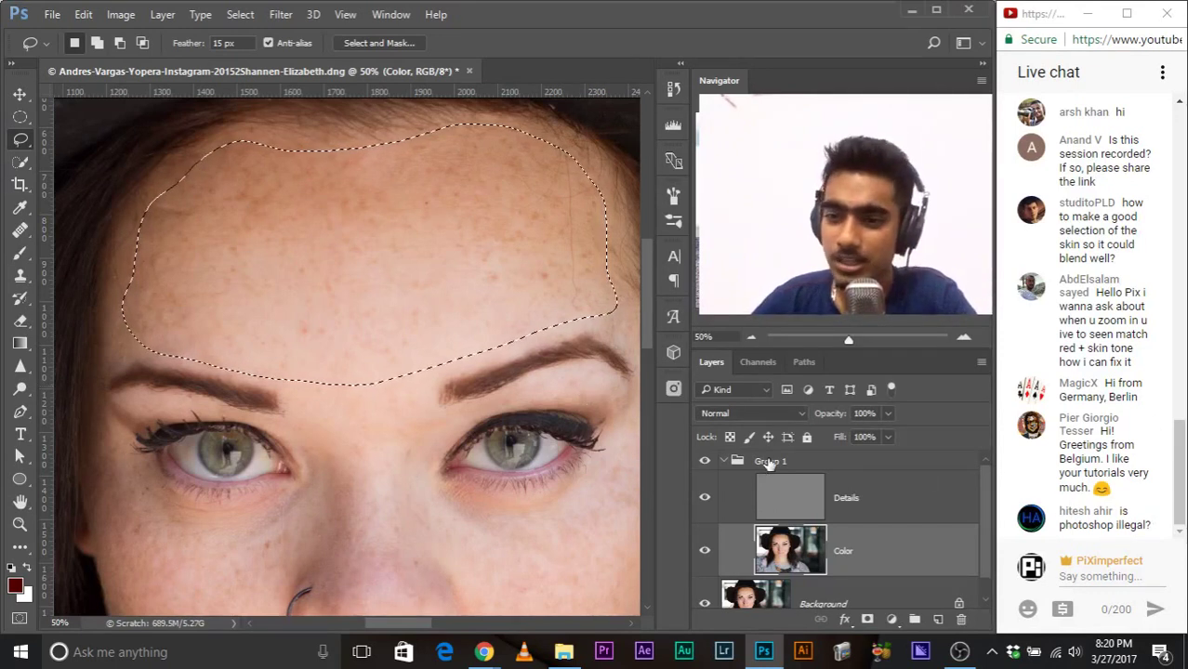
# Step: Start a Gaussian Blur on the Color layer's forehead selection, keeping the forehead in view for the preview
pyautogui.click(279, 16)
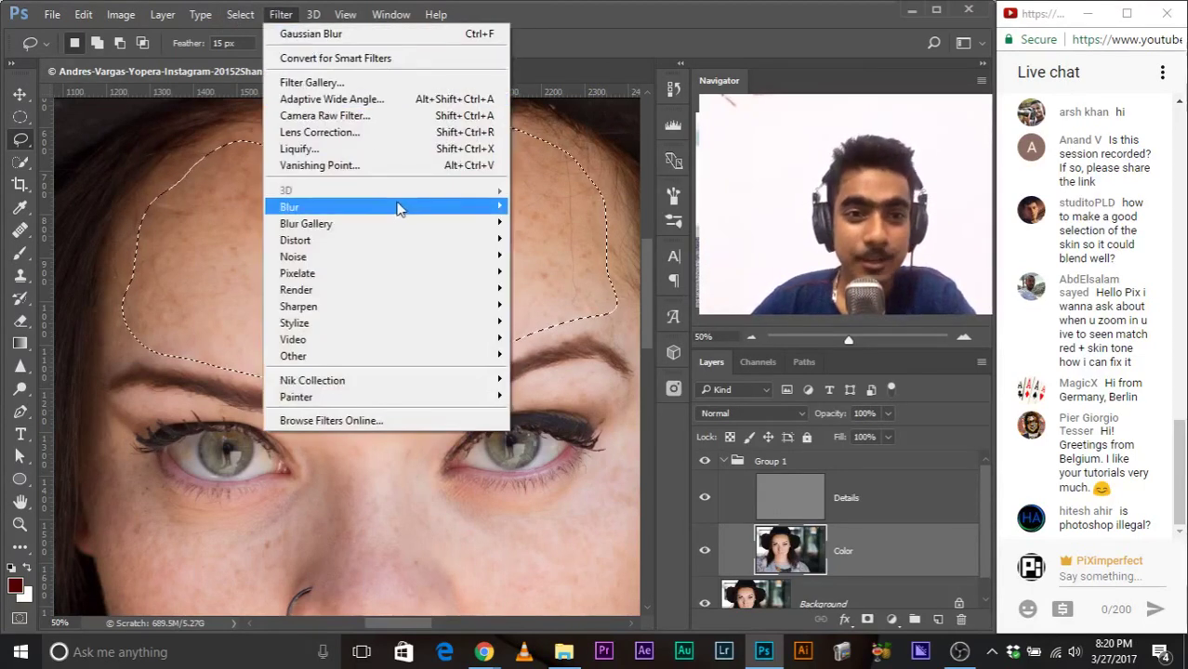
pyautogui.moveTo(401, 207)
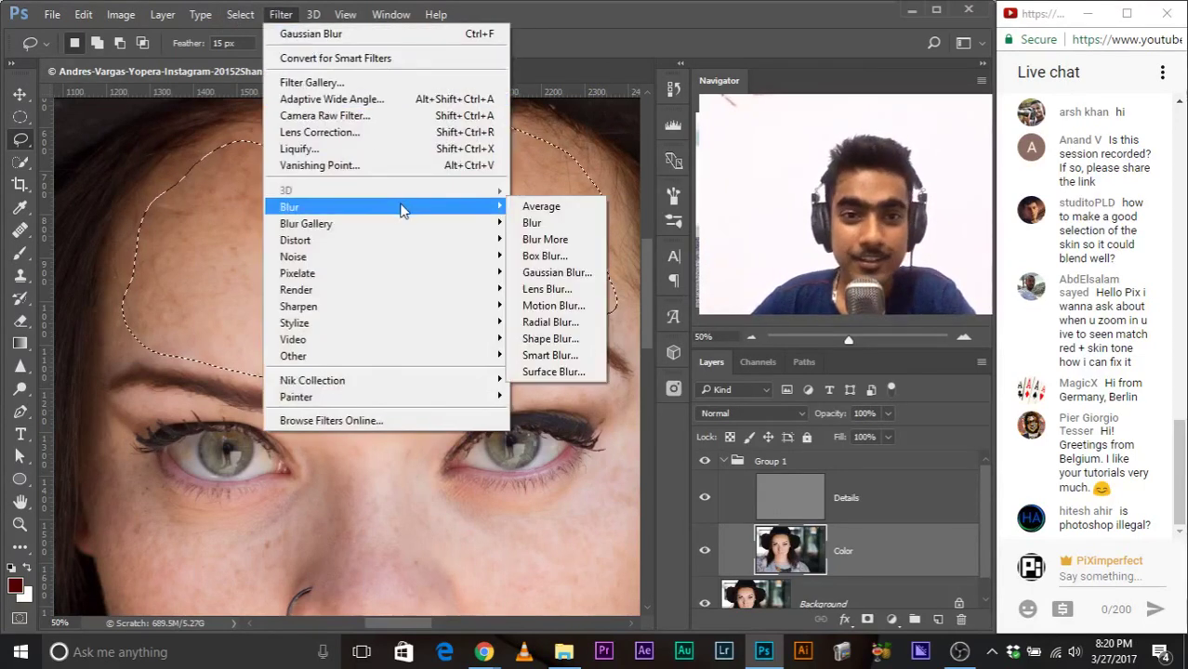
pyautogui.click(576, 272)
pyautogui.moveTo(558, 130); pyautogui.dragTo(636, 223)
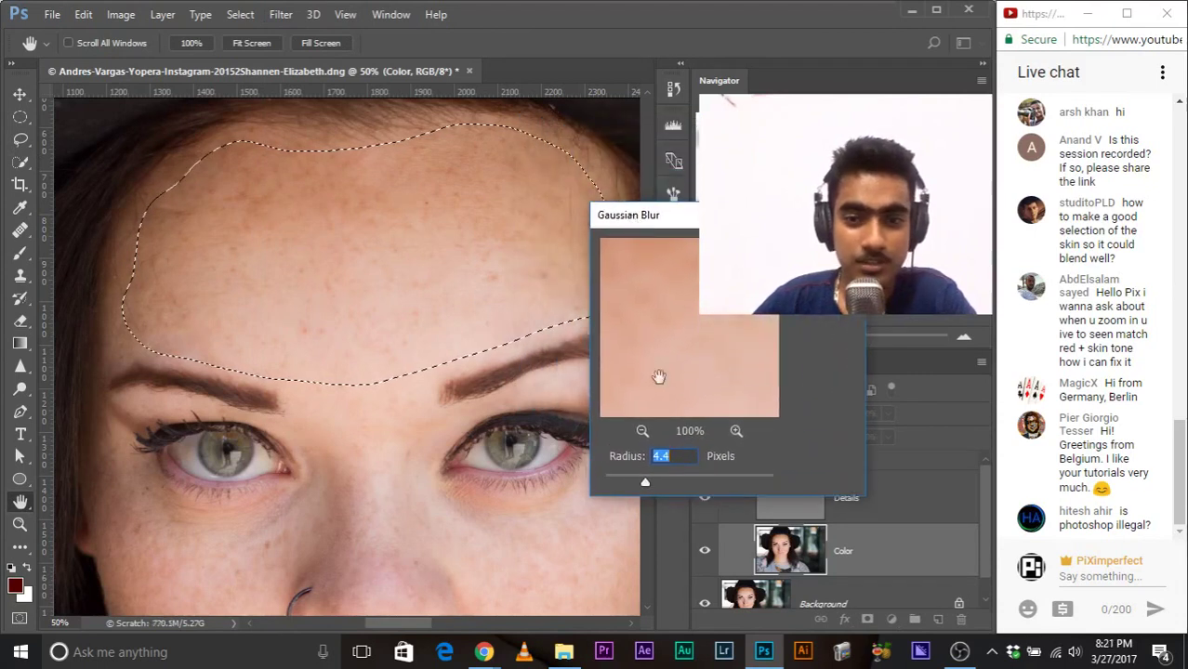
pyautogui.hotkey('ctrl', '+')
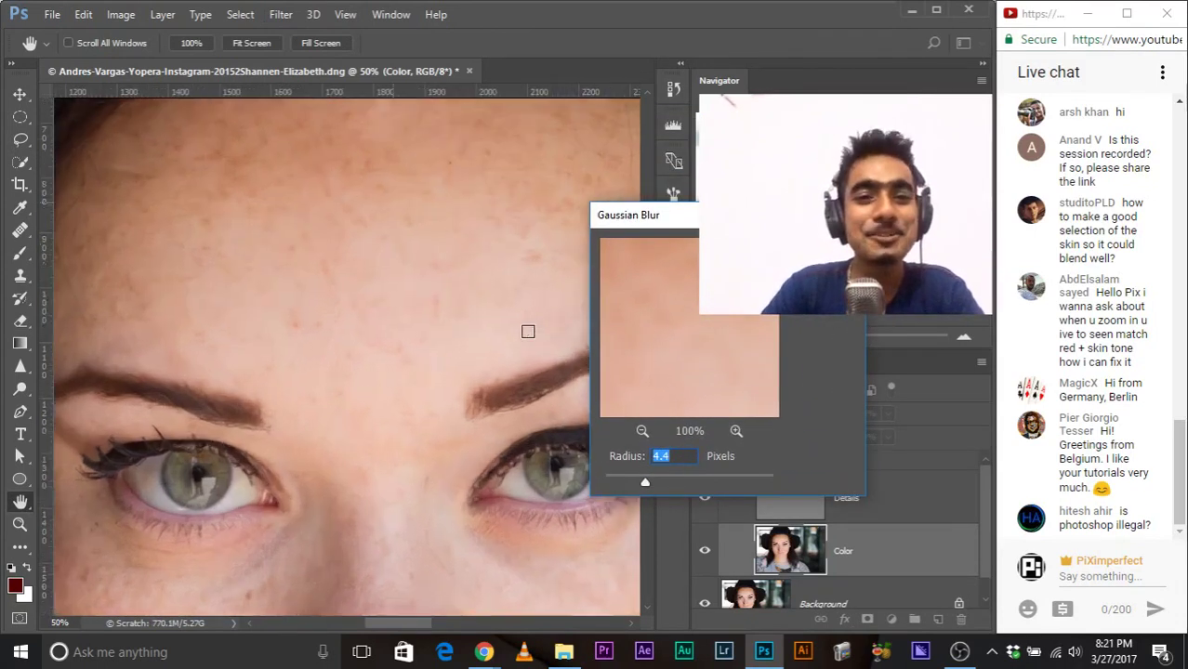
pyautogui.scroll(3, 466, 393)
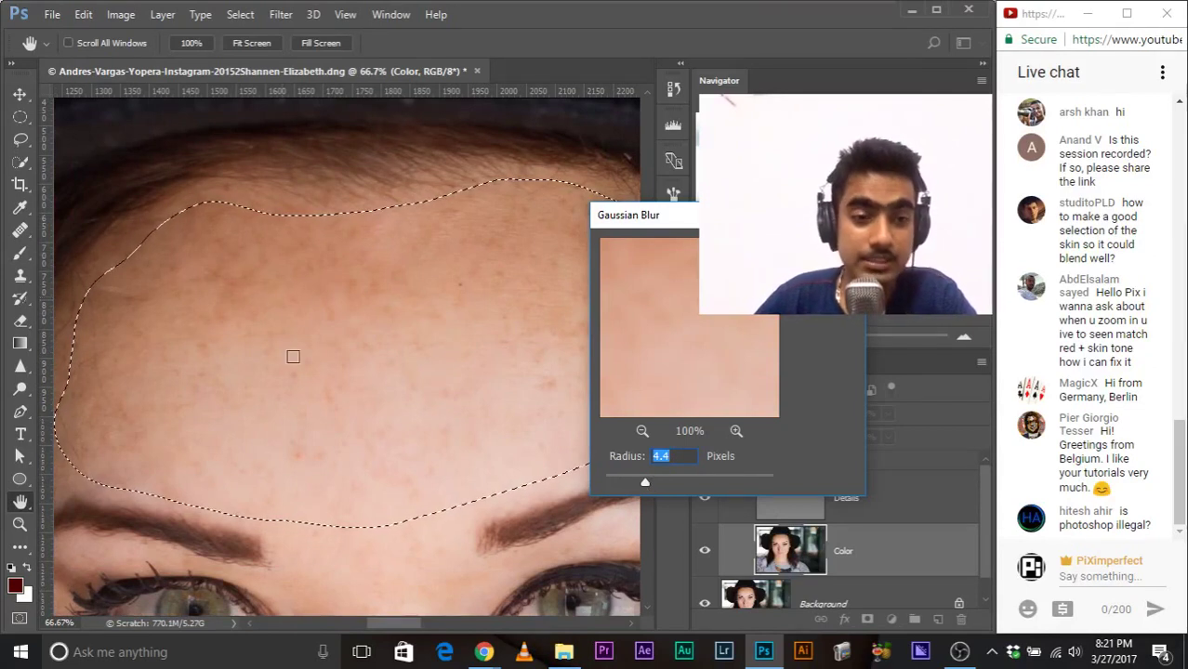
# Step: Try Gaussian Blur radii of 7.8, 9.2, 36.0 and 15.3 pixels while comparing the effect on the forehead
pyautogui.click(649, 481)
pyautogui.moveTo(657, 477); pyautogui.dragTo(665, 477)
pyautogui.moveTo(398, 345); pyautogui.dragTo(305, 324)
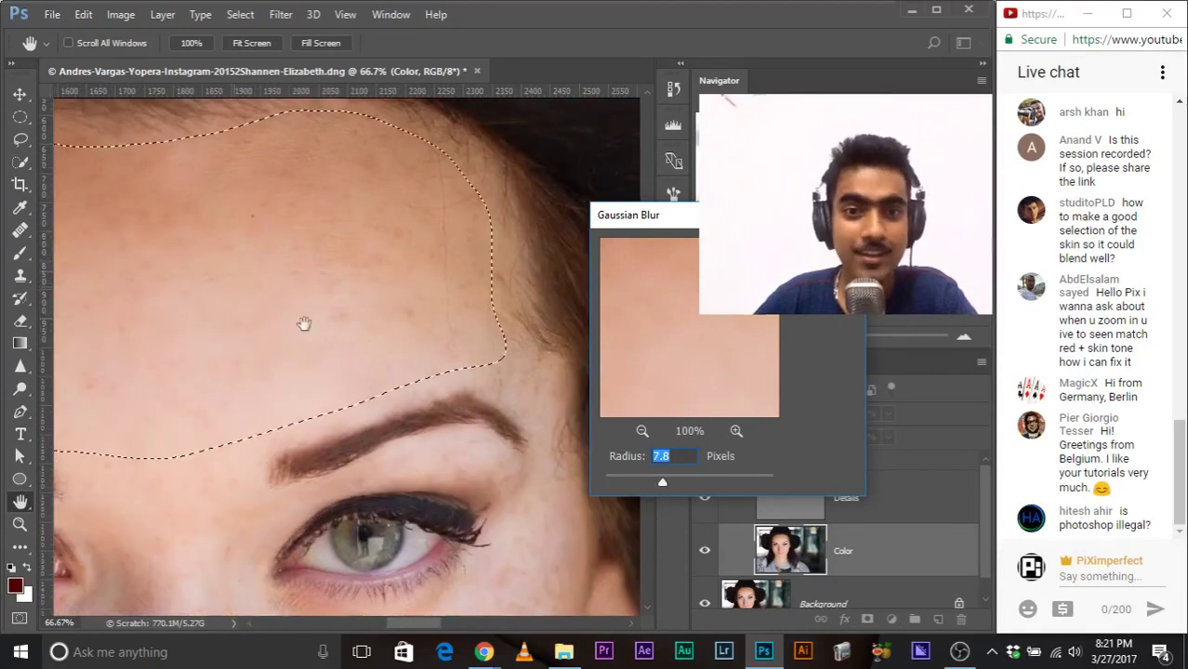
pyautogui.click(669, 482)
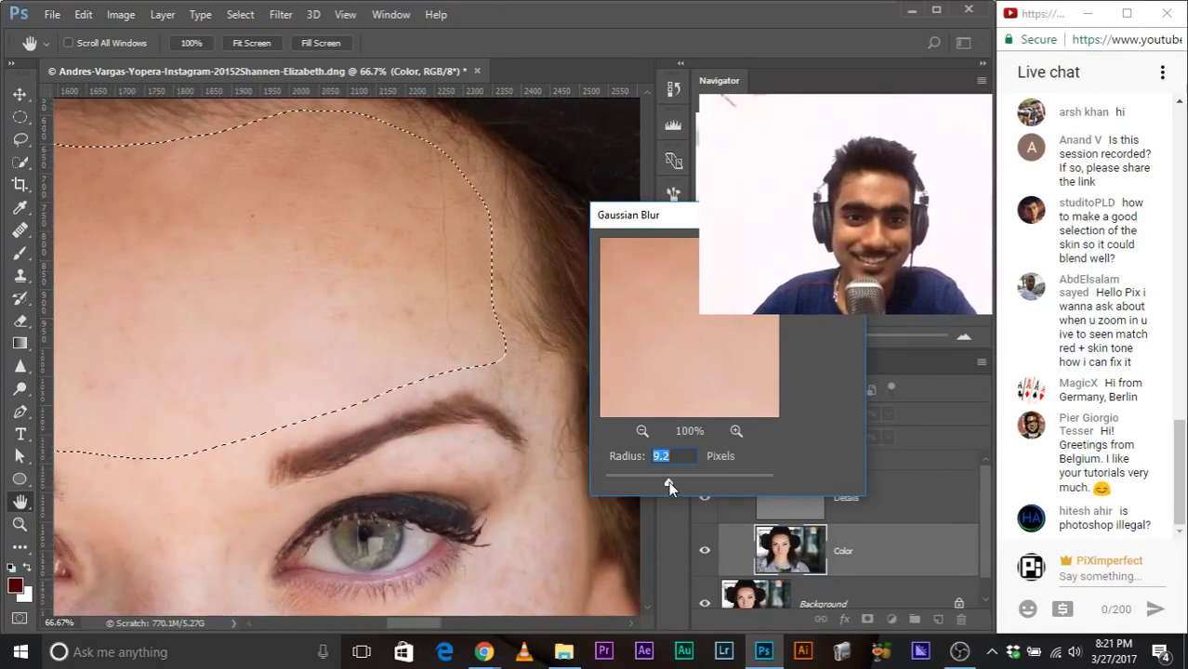
pyautogui.click(688, 480)
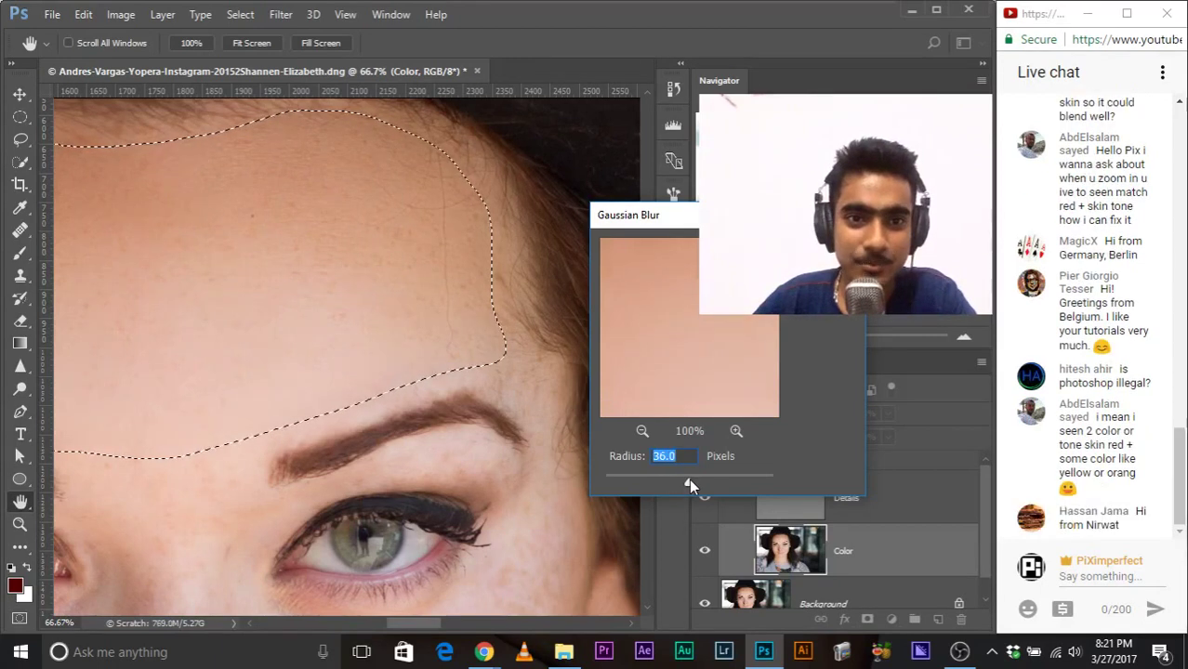
pyautogui.moveTo(316, 271); pyautogui.dragTo(350, 348)
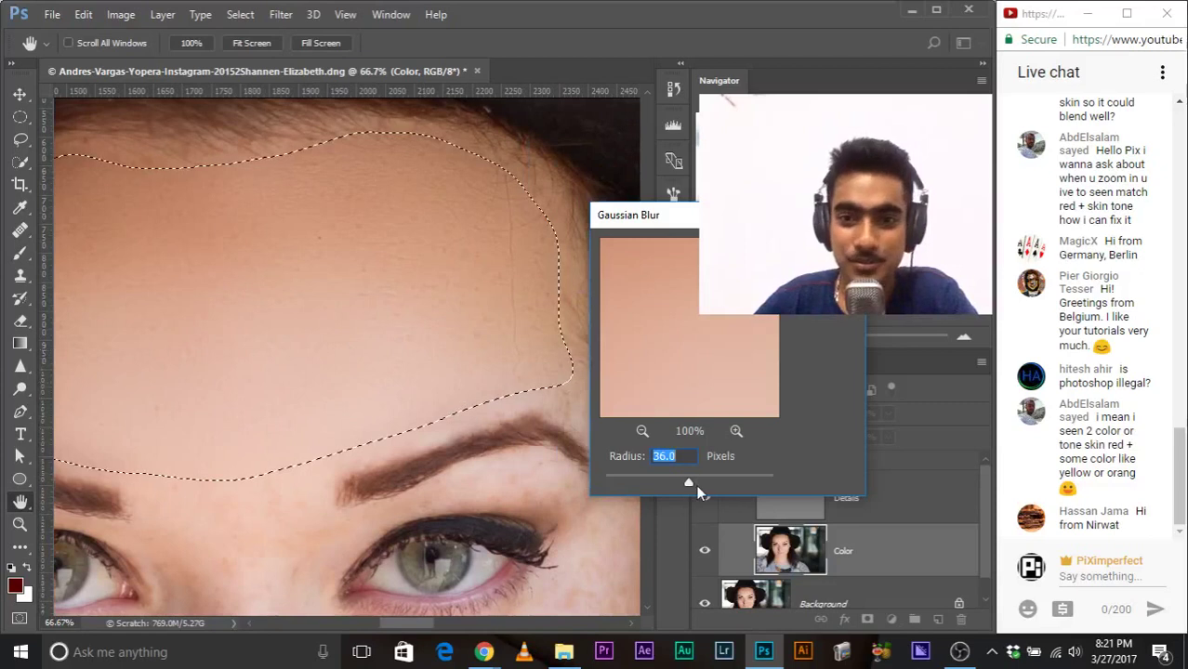
pyautogui.moveTo(688, 484); pyautogui.dragTo(685, 481)
pyautogui.moveTo(371, 332); pyautogui.dragTo(299, 365)
pyautogui.moveTo(681, 477); pyautogui.dragTo(675, 477)
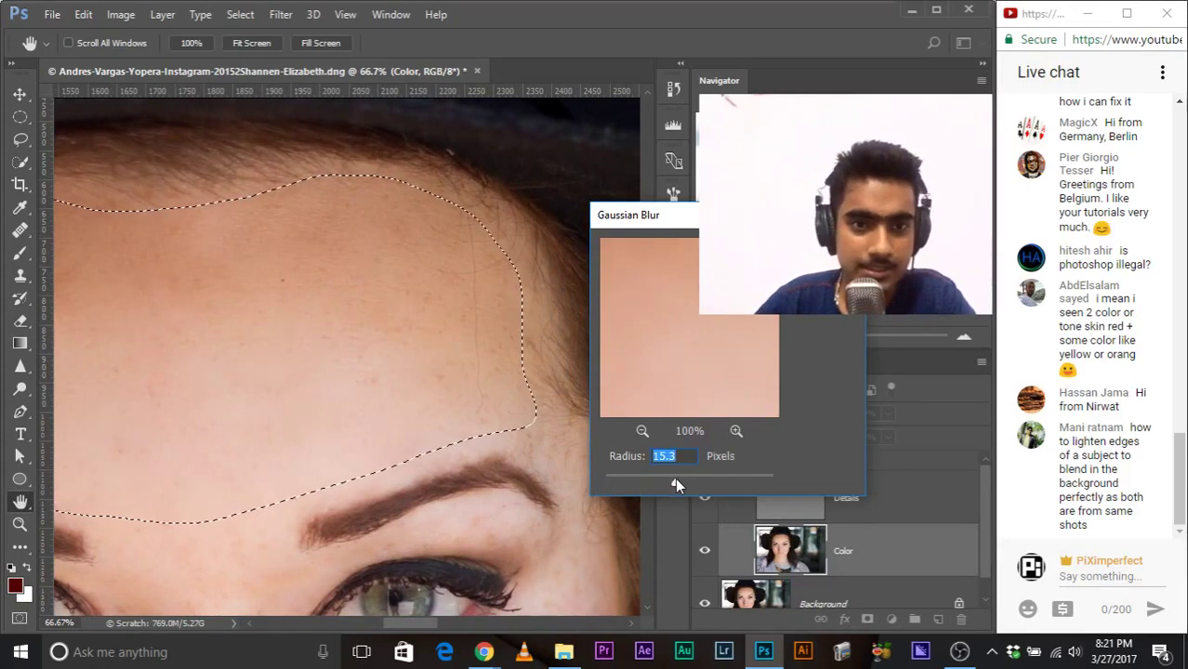
# Step: Apply the Gaussian Blur to the forehead with a radius of 16 pixels and clear the selection
pyautogui.write('16')
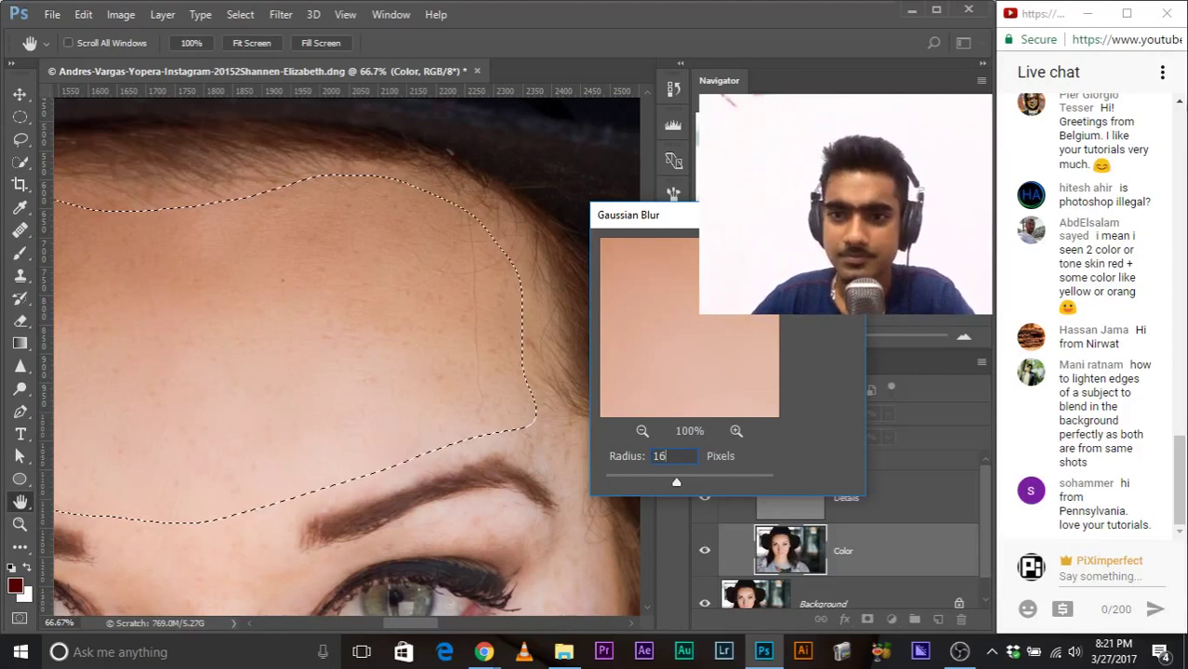
pyautogui.press('Return')
pyautogui.press('l')
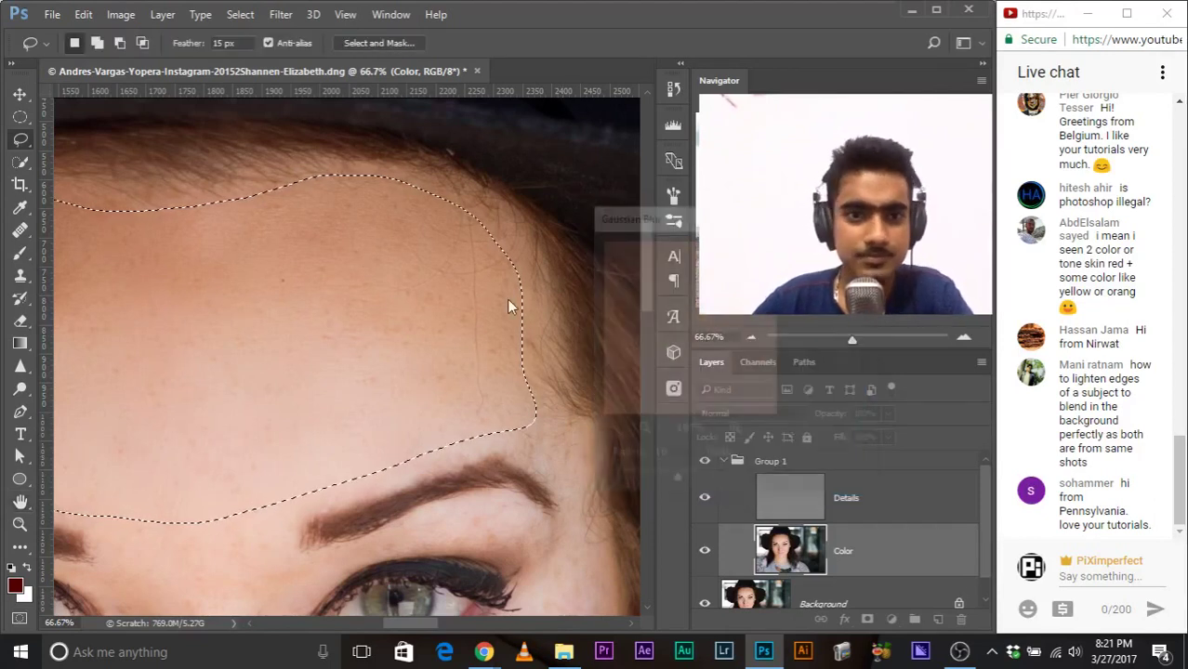
pyautogui.moveTo(311, 293); pyautogui.dragTo(491, 189)
pyautogui.hotkey('ctrl', 'd')
pyautogui.hotkey('ctrl', '-')
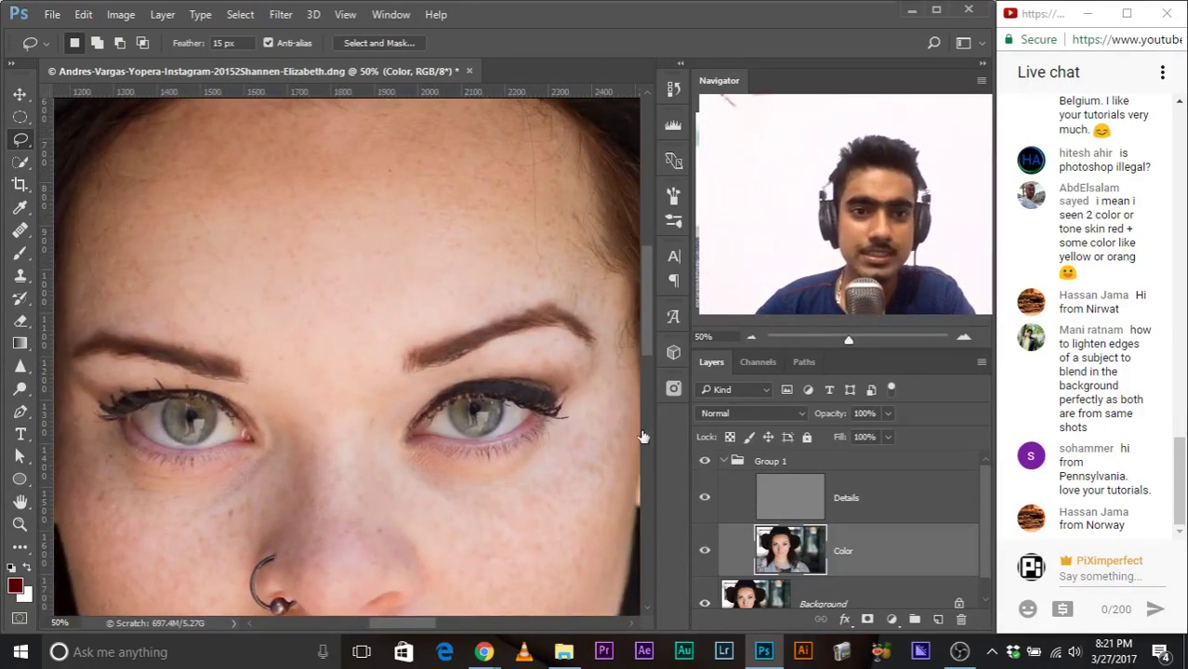
# Step: Examine the forehead skin texture and the eyes up close, and look over the unretouched cheek
pyautogui.hotkey('ctrl', '+')
pyautogui.hotkey('ctrl', '+')
pyautogui.moveTo(300, 234); pyautogui.dragTo(172, 398)
pyautogui.moveTo(428, 310); pyautogui.dragTo(538, 246)
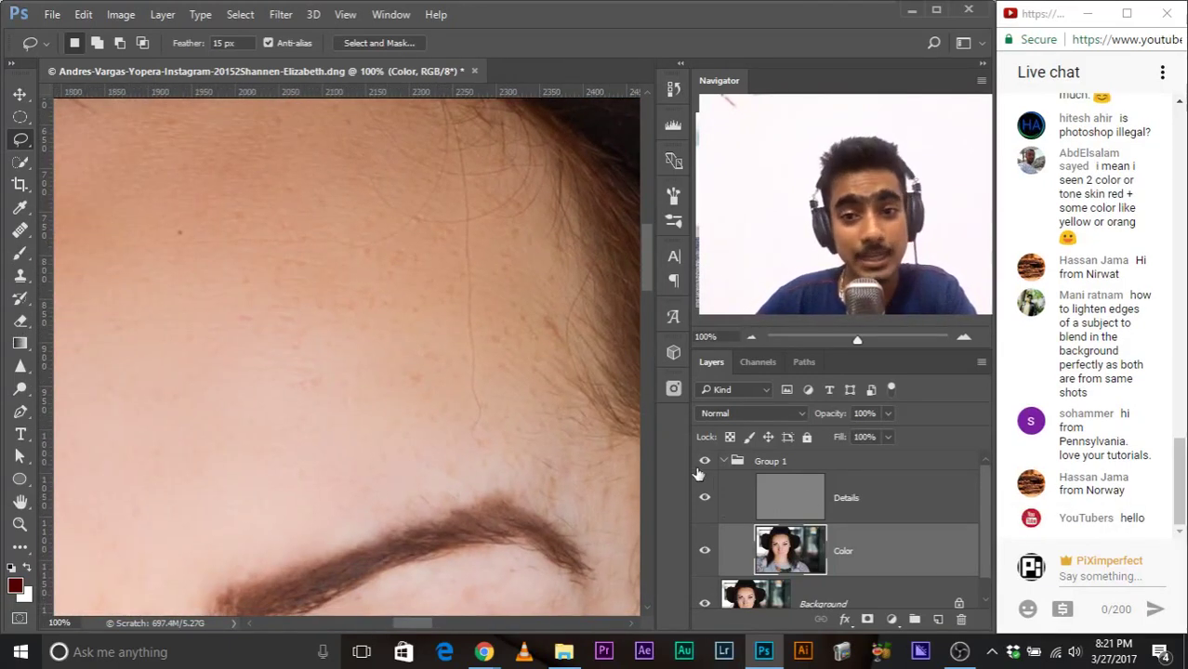
pyautogui.moveTo(227, 435); pyautogui.dragTo(437, 298)
pyautogui.hotkey('ctrl', '-')
pyautogui.hotkey('ctrl', '-')
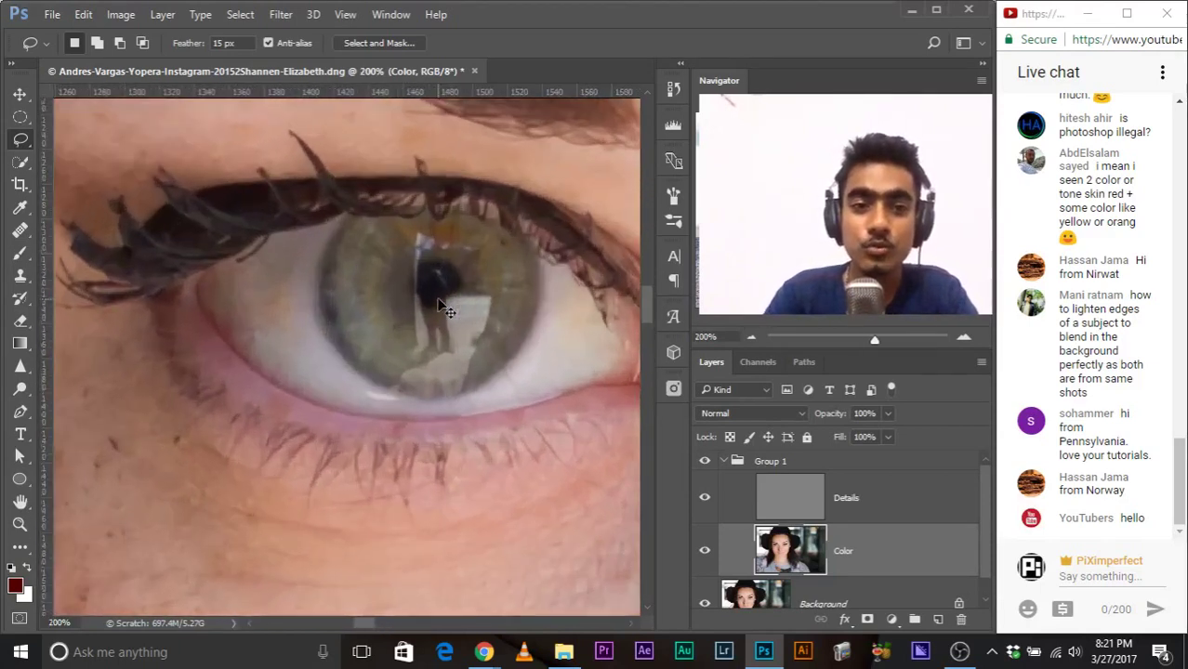
pyautogui.moveTo(435, 283); pyautogui.dragTo(180, 233)
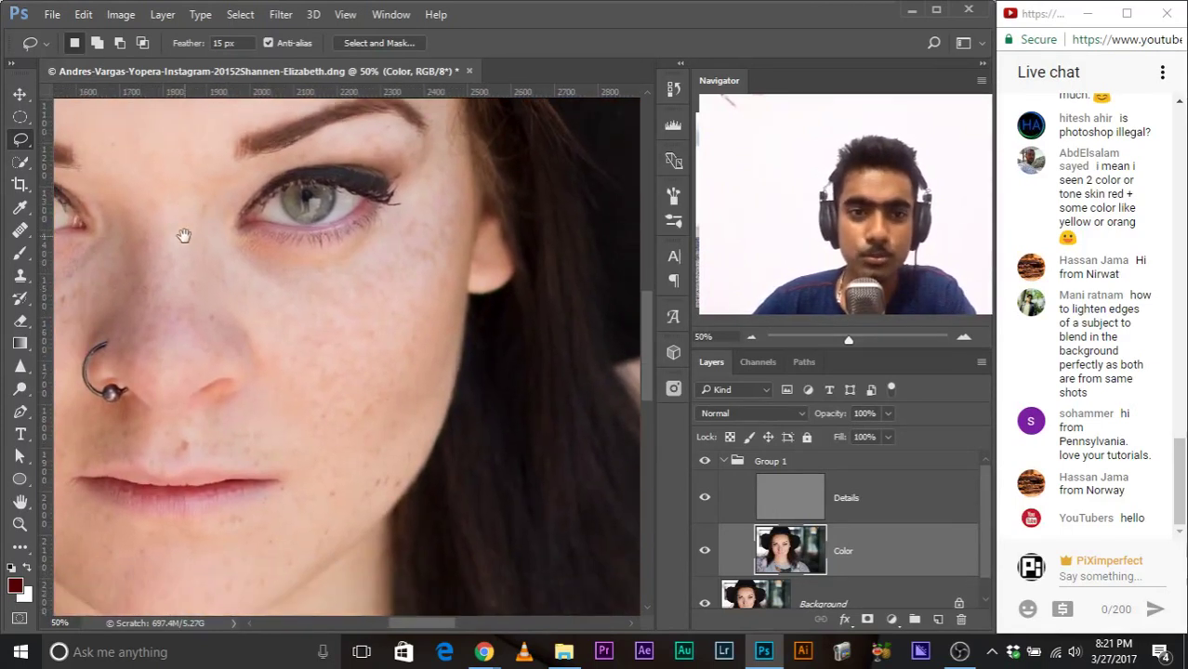
# Step: Lasso the upper cheek below the eye opposite the nose ring, repeat the last Gaussian Blur on it and deselect
pyautogui.hotkey('ctrl', '+')
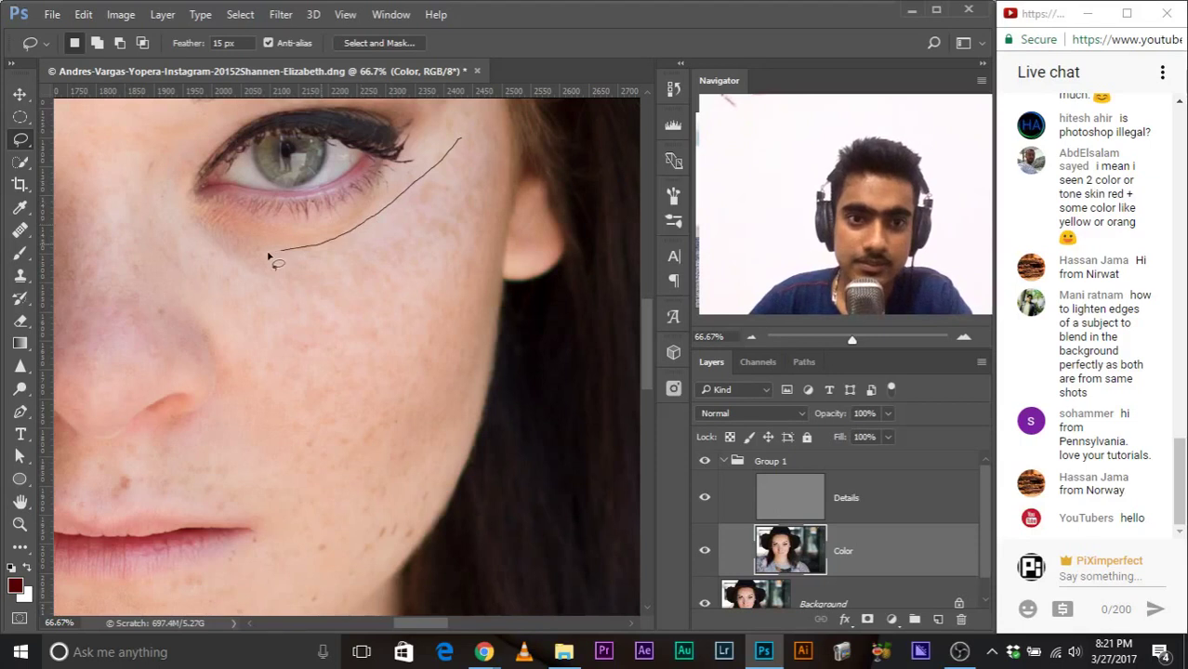
pyautogui.moveTo(331, 354)
pyautogui.mouseDown()
pyautogui.moveTo(404, 335)
pyautogui.moveTo(430, 308)
pyautogui.moveTo(486, 213)
pyautogui.moveTo(476, 153)
pyautogui.mouseUp()
pyautogui.click(279, 14)
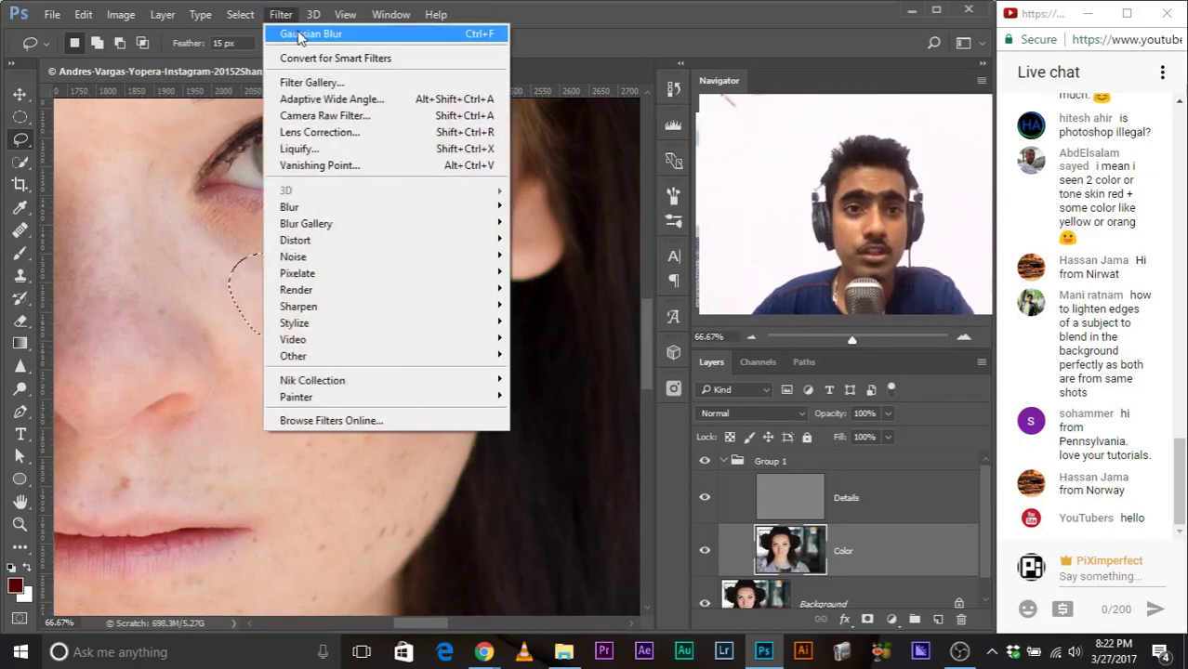
pyautogui.moveTo(391, 14)
pyautogui.click(791, 5)
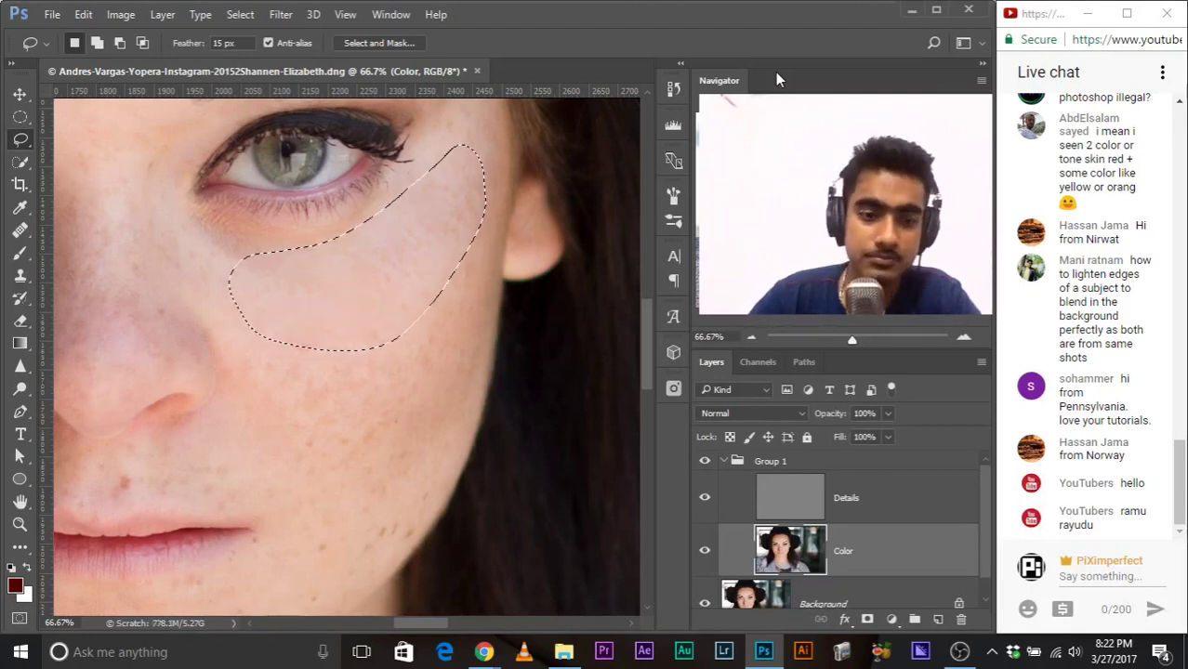
pyautogui.hotkey('ctrl', 'd')
# Step: Lasso further patches of the middle and lower cheek opposite the nose ring, repeating the Gaussian Blur and deselecting each time
pyautogui.moveTo(318, 345); pyautogui.dragTo(381, 364)
pyautogui.moveTo(493, 333)
pyautogui.mouseDown()
pyautogui.moveTo(416, 391)
pyautogui.moveTo(381, 451)
pyautogui.moveTo(388, 514)
pyautogui.moveTo(454, 530)
pyautogui.moveTo(495, 497)
pyautogui.moveTo(512, 396)
pyautogui.mouseUp()
pyautogui.hotkey('ctrl', 'd')
pyautogui.moveTo(461, 344); pyautogui.dragTo(503, 251)
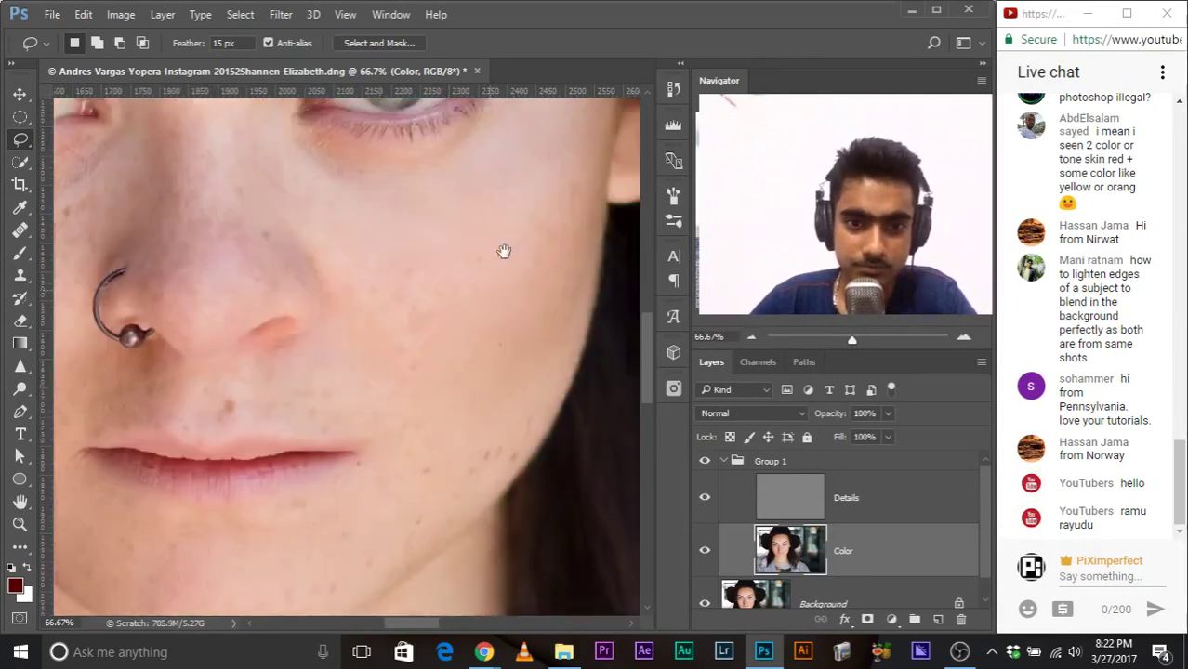
pyautogui.moveTo(366, 309)
pyautogui.mouseDown()
pyautogui.moveTo(422, 356)
pyautogui.moveTo(480, 286)
pyautogui.mouseUp()
pyautogui.hotkey('ctrl', 'd')
pyautogui.moveTo(480, 221); pyautogui.dragTo(509, 184)
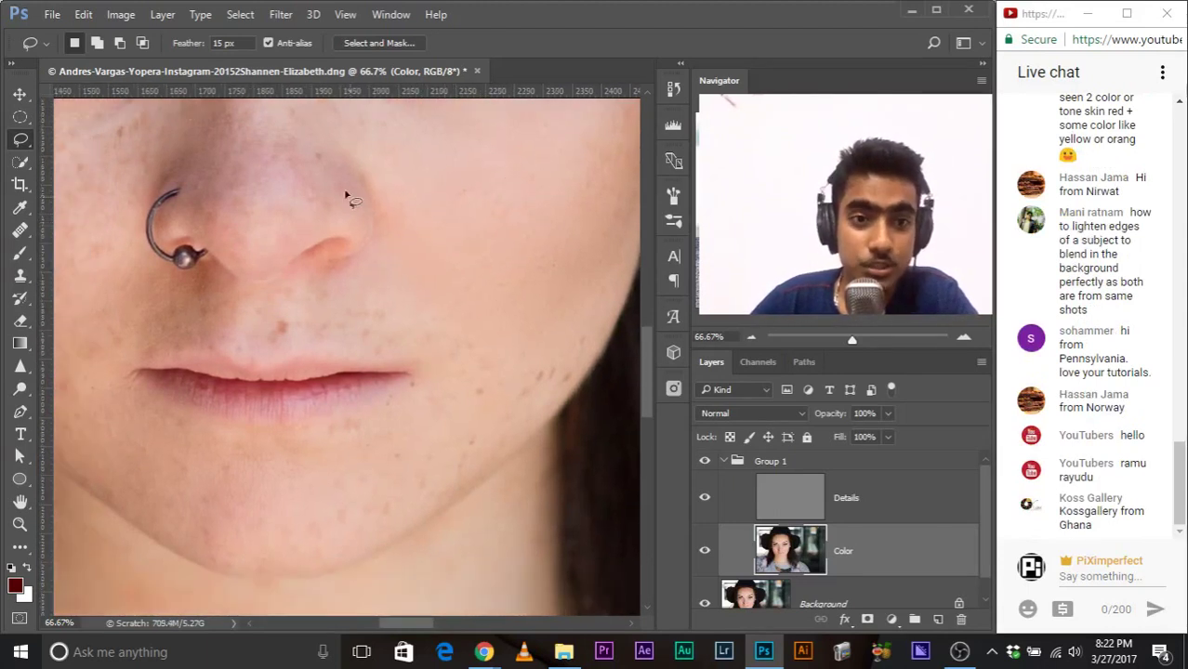
# Step: Lasso the area around the nostril opposite the nose ring, repeat the Gaussian Blur on it and deselect
pyautogui.moveTo(314, 207)
pyautogui.mouseDown()
pyautogui.moveTo(417, 299)
pyautogui.moveTo(337, 176)
pyautogui.mouseUp()
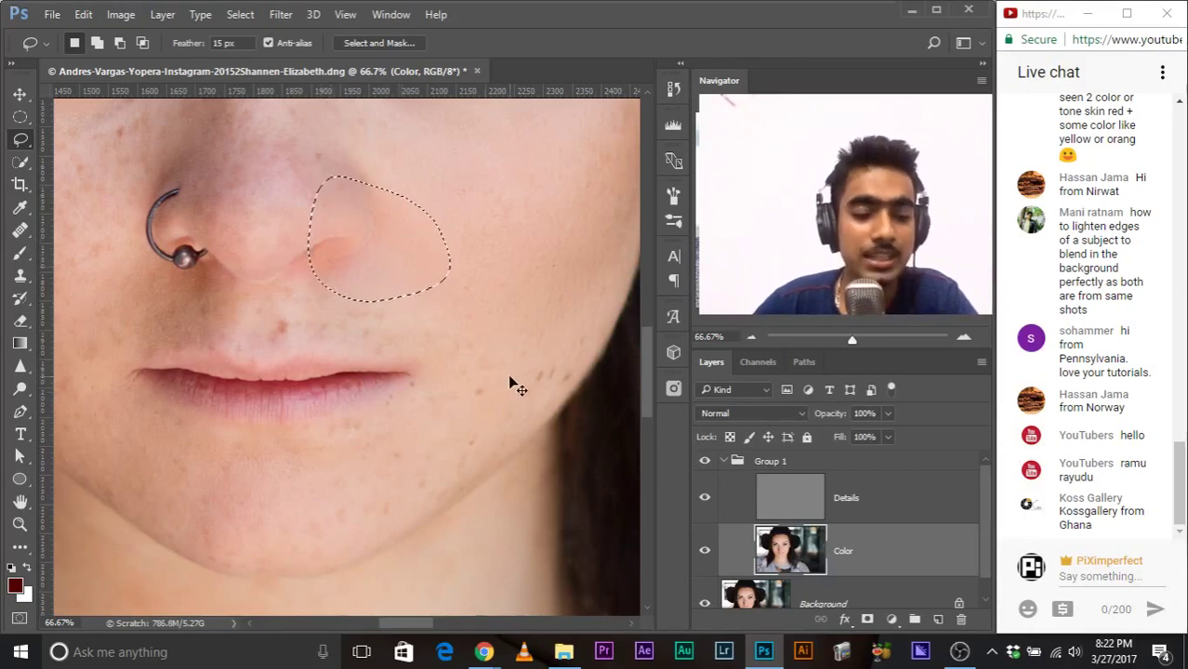
pyautogui.hotkey('ctrl', 'd')
pyautogui.moveTo(434, 254); pyautogui.dragTo(469, 309)
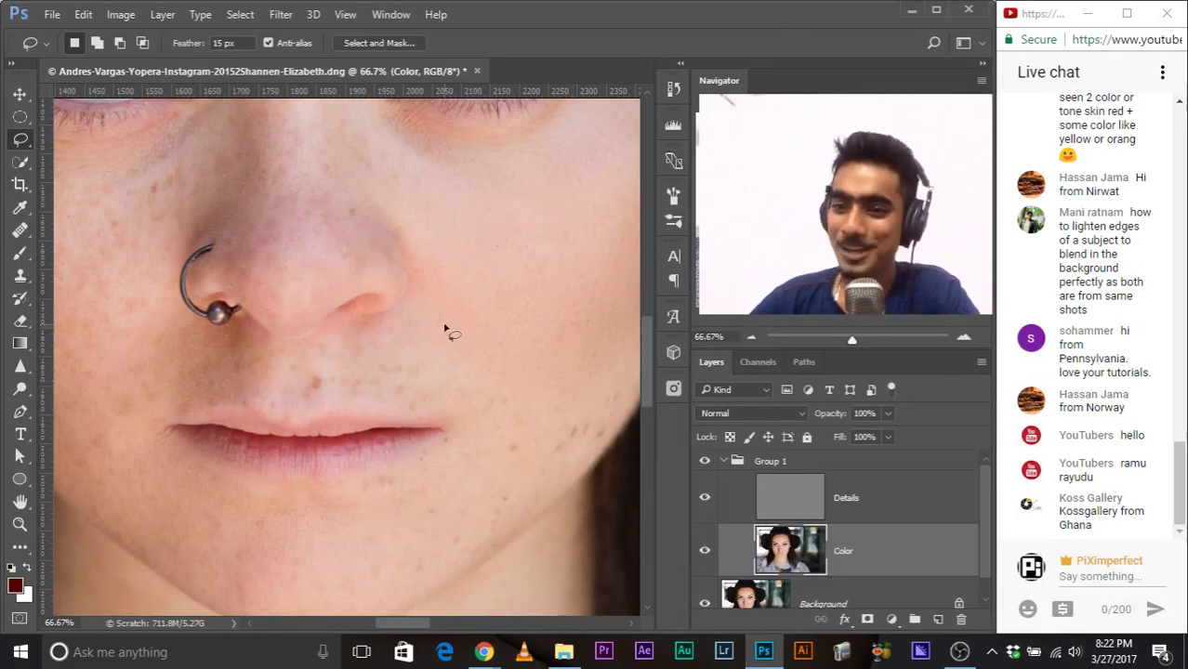
# Step: Lasso the cheek below the eye on the nose-ring side, repeat the Gaussian Blur on it and deselect
pyautogui.moveTo(448, 297); pyautogui.dragTo(538, 217)
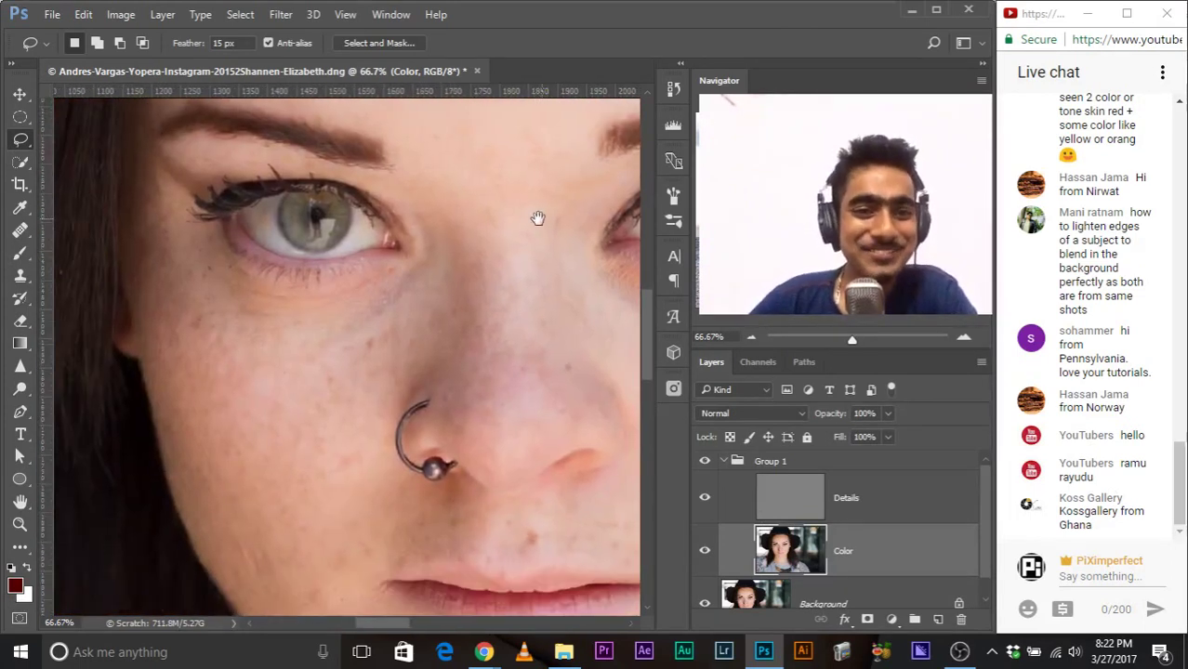
pyautogui.moveTo(399, 308)
pyautogui.mouseDown()
pyautogui.moveTo(370, 407)
pyautogui.moveTo(325, 453)
pyautogui.moveTo(215, 442)
pyautogui.moveTo(184, 393)
pyautogui.moveTo(206, 354)
pyautogui.moveTo(335, 325)
pyautogui.moveTo(306, 332)
pyautogui.mouseUp()
pyautogui.click(342, 327)
pyautogui.moveTo(406, 289)
pyautogui.mouseDown()
pyautogui.moveTo(394, 397)
pyautogui.moveTo(314, 460)
pyautogui.moveTo(197, 402)
pyautogui.mouseUp()
pyautogui.moveTo(273, 318); pyautogui.dragTo(398, 279)
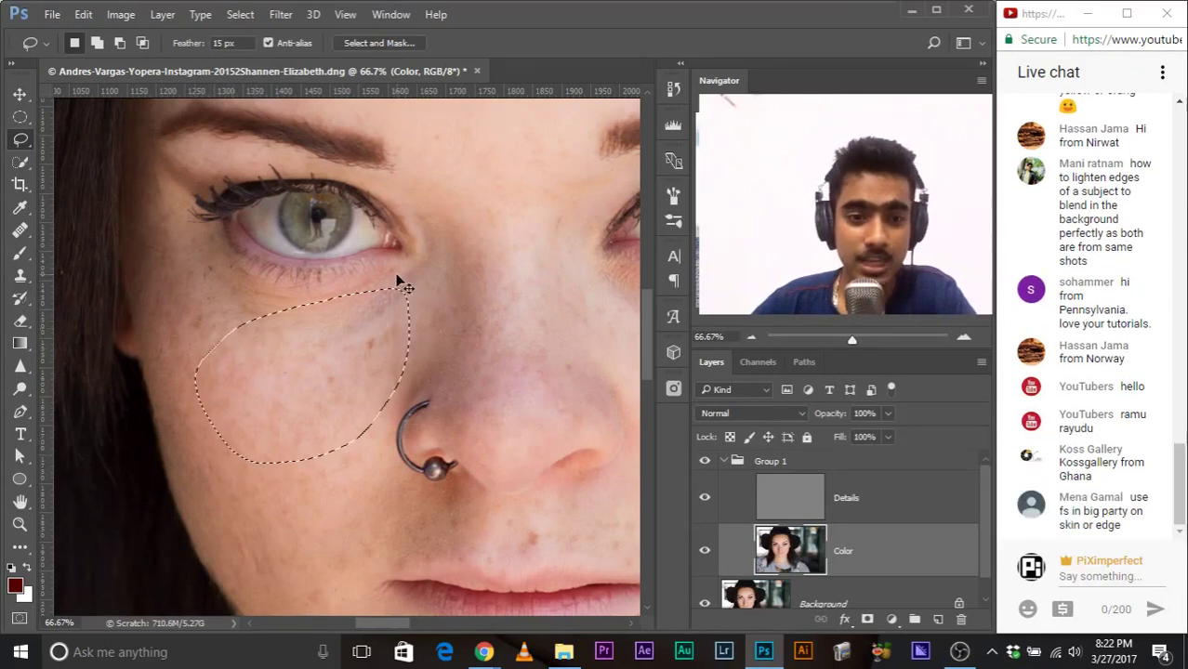
pyautogui.click(390, 316)
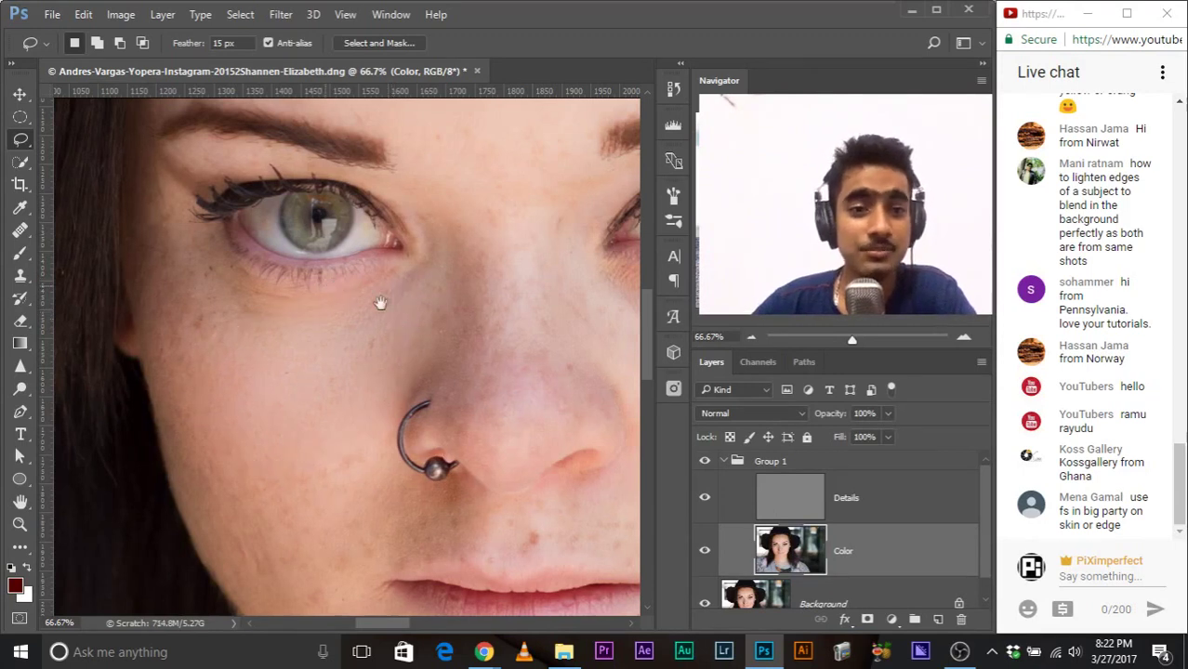
# Step: Smooth the remaining outer and lower cheek on the nose-ring side with more lasso selections and repeated Gaussian Blur
pyautogui.scroll(2, 384, 307)
pyautogui.hscroll(-3, 384, 307)
pyautogui.moveTo(270, 429)
pyautogui.mouseDown()
pyautogui.moveTo(257, 284)
pyautogui.moveTo(276, 286)
pyautogui.moveTo(305, 432)
pyautogui.moveTo(237, 311)
pyautogui.moveTo(278, 284)
pyautogui.mouseUp()
pyautogui.click(276, 294)
pyautogui.click(391, 356)
pyautogui.moveTo(391, 356)
pyautogui.mouseDown()
pyautogui.moveTo(342, 331)
pyautogui.moveTo(375, 305)
pyautogui.moveTo(283, 302)
pyautogui.moveTo(272, 331)
pyautogui.moveTo(415, 343)
pyautogui.moveTo(389, 300)
pyautogui.mouseUp()
pyautogui.click(430, 340)
pyautogui.moveTo(462, 399)
pyautogui.mouseDown()
pyautogui.moveTo(439, 310)
pyautogui.moveTo(458, 422)
pyautogui.mouseUp()
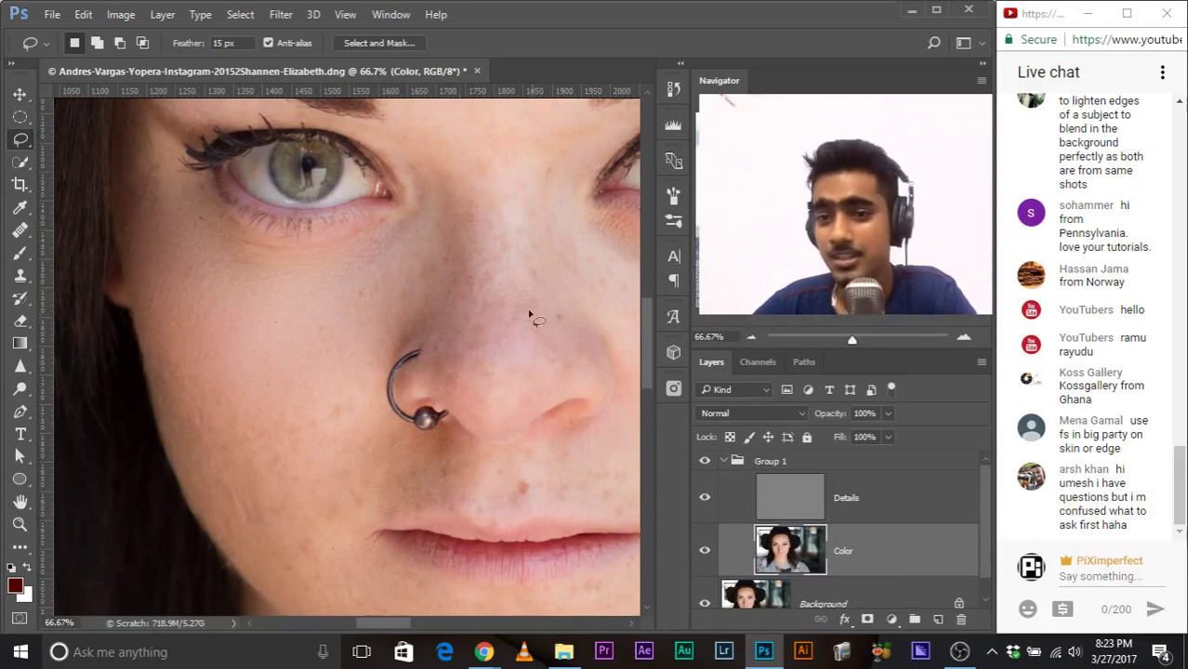
# Step: Lasso areas along the nose bridge and nose tip, repeating the Gaussian Blur and deselecting after each
pyautogui.moveTo(529, 316); pyautogui.dragTo(488, 364)
pyautogui.moveTo(522, 276); pyautogui.dragTo(433, 273)
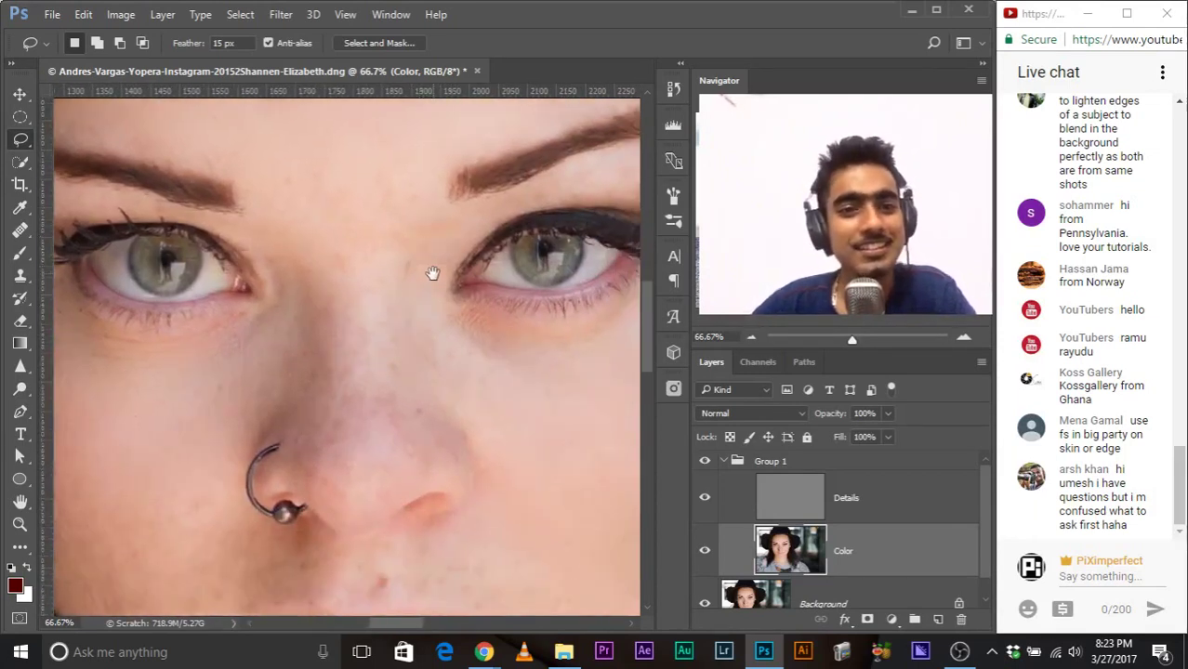
pyautogui.moveTo(358, 277)
pyautogui.mouseDown()
pyautogui.moveTo(323, 352)
pyautogui.moveTo(328, 457)
pyautogui.mouseUp()
pyautogui.moveTo(358, 500); pyautogui.dragTo(362, 500)
pyautogui.hotkey('ctrl', 'd')
pyautogui.moveTo(396, 377)
pyautogui.mouseDown()
pyautogui.moveTo(345, 295)
pyautogui.moveTo(319, 292)
pyautogui.moveTo(342, 336)
pyautogui.moveTo(367, 347)
pyautogui.moveTo(385, 340)
pyautogui.moveTo(378, 283)
pyautogui.moveTo(343, 310)
pyautogui.moveTo(412, 316)
pyautogui.mouseUp()
pyautogui.hotkey('ctrl', 'd')
pyautogui.moveTo(358, 267); pyautogui.dragTo(414, 291)
pyautogui.moveTo(300, 321); pyautogui.dragTo(387, 244)
pyautogui.hotkey('ctrl', 'd')
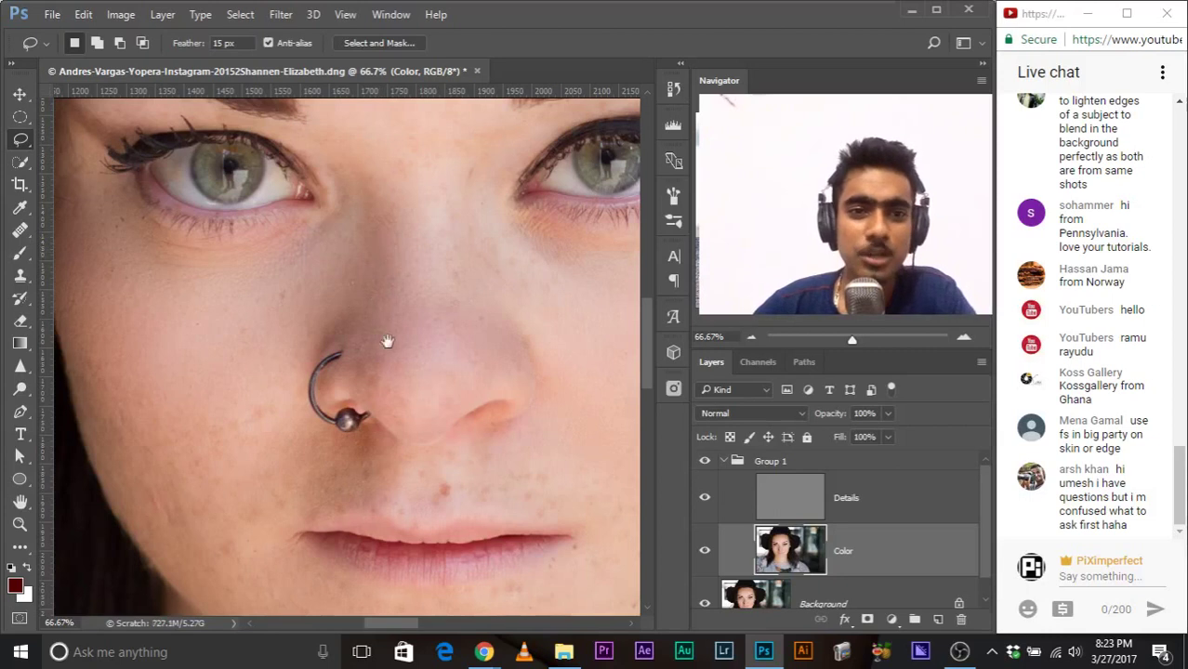
# Step: Smooth the lower cheek on the nose-ring side and the skin around the mouth with lasso selections and repeated Gaussian Blur
pyautogui.moveTo(388, 341); pyautogui.dragTo(441, 232)
pyautogui.moveTo(245, 269)
pyautogui.mouseDown()
pyautogui.moveTo(302, 400)
pyautogui.moveTo(289, 478)
pyautogui.mouseUp()
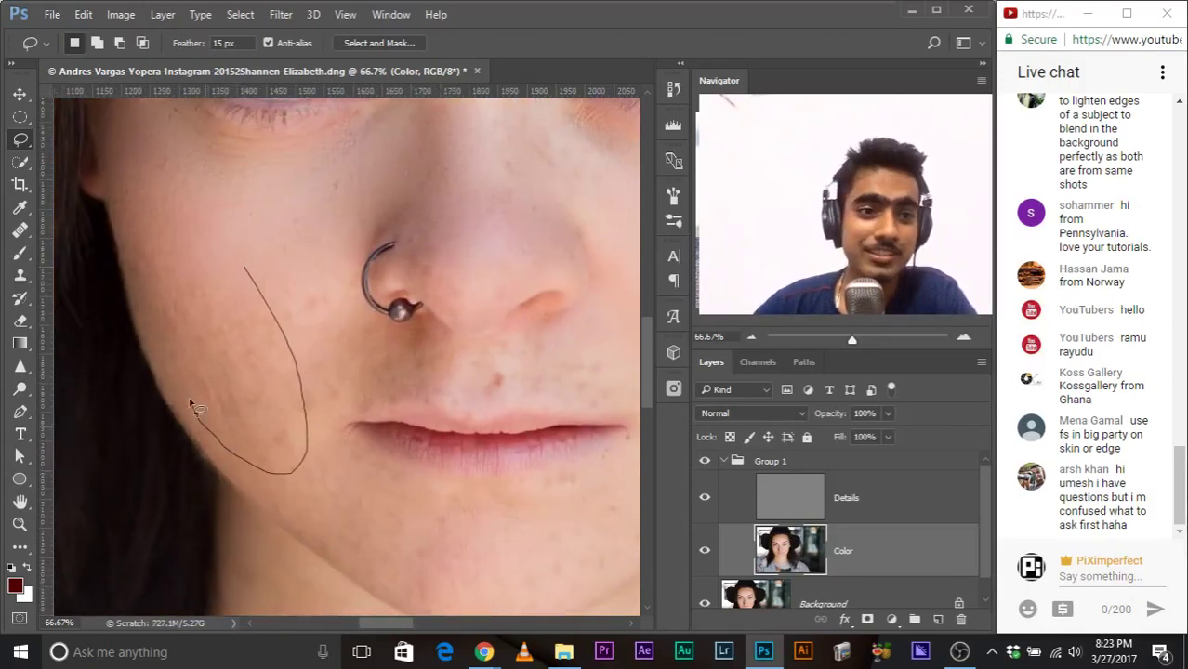
pyautogui.moveTo(169, 288); pyautogui.dragTo(239, 273)
pyautogui.hotkey('ctrl', 'd')
pyautogui.moveTo(345, 332)
pyautogui.mouseDown()
pyautogui.moveTo(262, 268)
pyautogui.moveTo(252, 345)
pyautogui.moveTo(304, 325)
pyautogui.moveTo(284, 244)
pyautogui.mouseUp()
pyautogui.moveTo(358, 420)
pyautogui.mouseDown()
pyautogui.moveTo(224, 373)
pyautogui.moveTo(279, 478)
pyautogui.moveTo(407, 531)
pyautogui.moveTo(451, 456)
pyautogui.moveTo(466, 394)
pyautogui.moveTo(353, 438)
pyautogui.moveTo(354, 510)
pyautogui.moveTo(479, 463)
pyautogui.moveTo(497, 381)
pyautogui.mouseUp()
pyautogui.hotkey('ctrl', 'd')
pyautogui.hotkey('ctrl', 'd')
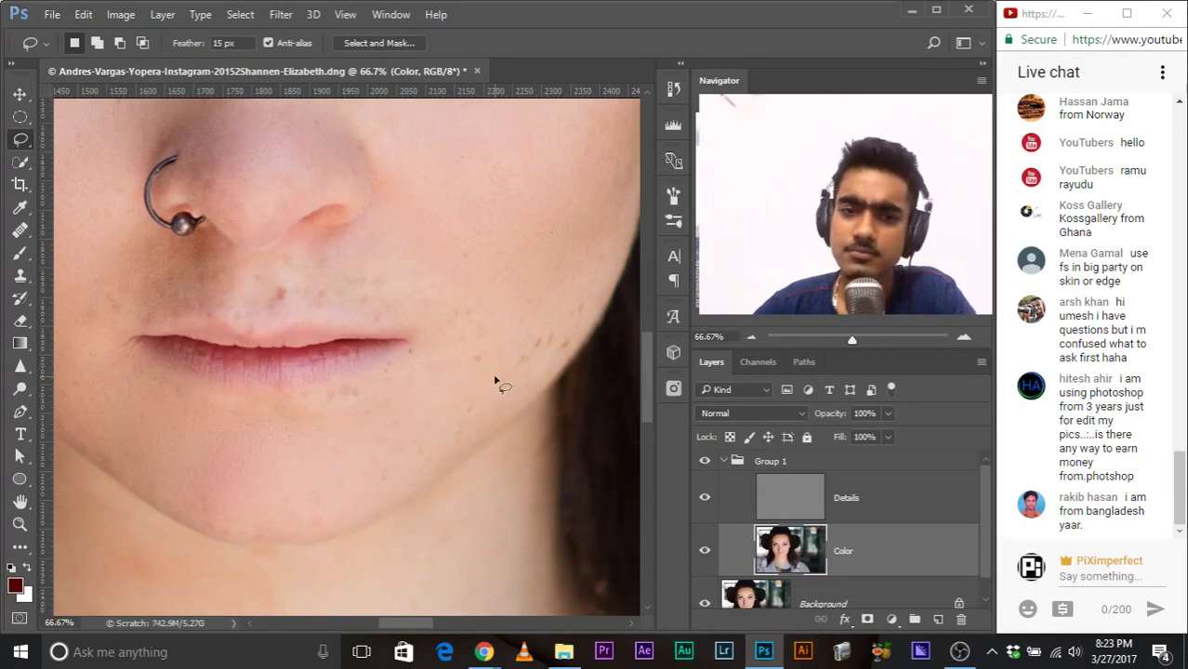
# Step: Lasso the freckled jaw area and lower cheek opposite the nose ring, repeat the Gaussian Blur on each and deselect
pyautogui.moveTo(478, 333); pyautogui.dragTo(415, 402)
pyautogui.moveTo(478, 353)
pyautogui.mouseDown()
pyautogui.moveTo(416, 444)
pyautogui.moveTo(457, 445)
pyautogui.moveTo(503, 410)
pyautogui.moveTo(476, 370)
pyautogui.mouseUp()
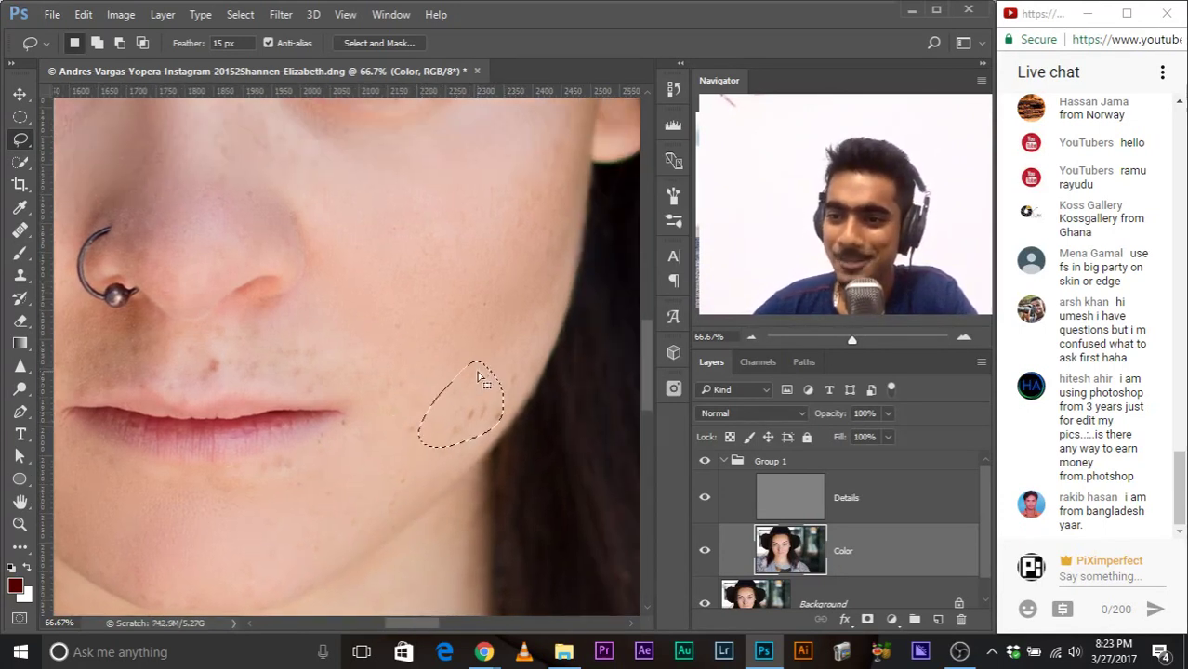
pyautogui.hotkey('ctrl', 'd')
pyautogui.moveTo(479, 366)
pyautogui.mouseDown()
pyautogui.moveTo(507, 389)
pyautogui.moveTo(455, 474)
pyautogui.moveTo(543, 430)
pyautogui.moveTo(535, 401)
pyautogui.mouseUp()
pyautogui.moveTo(360, 392)
pyautogui.mouseDown()
pyautogui.moveTo(559, 407)
pyautogui.moveTo(571, 425)
pyautogui.moveTo(323, 364)
pyautogui.mouseUp()
pyautogui.moveTo(462, 268)
pyautogui.mouseDown()
pyautogui.moveTo(377, 339)
pyautogui.moveTo(402, 402)
pyautogui.moveTo(479, 311)
pyautogui.mouseUp()
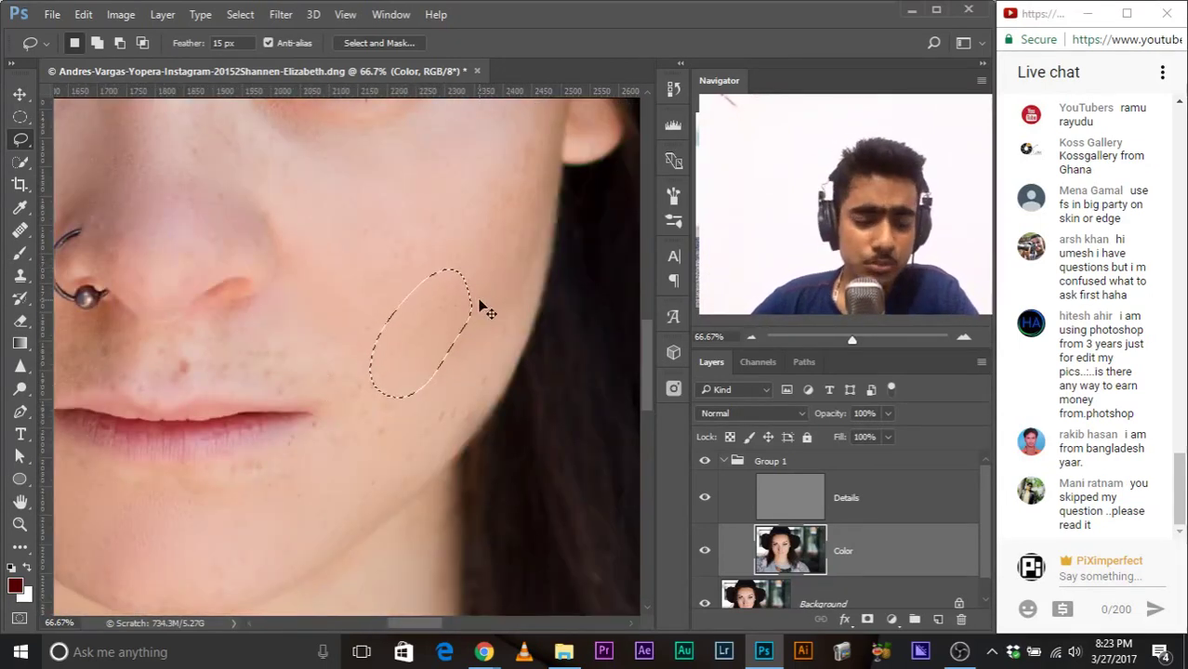
pyautogui.hotkey('ctrl', 'd')
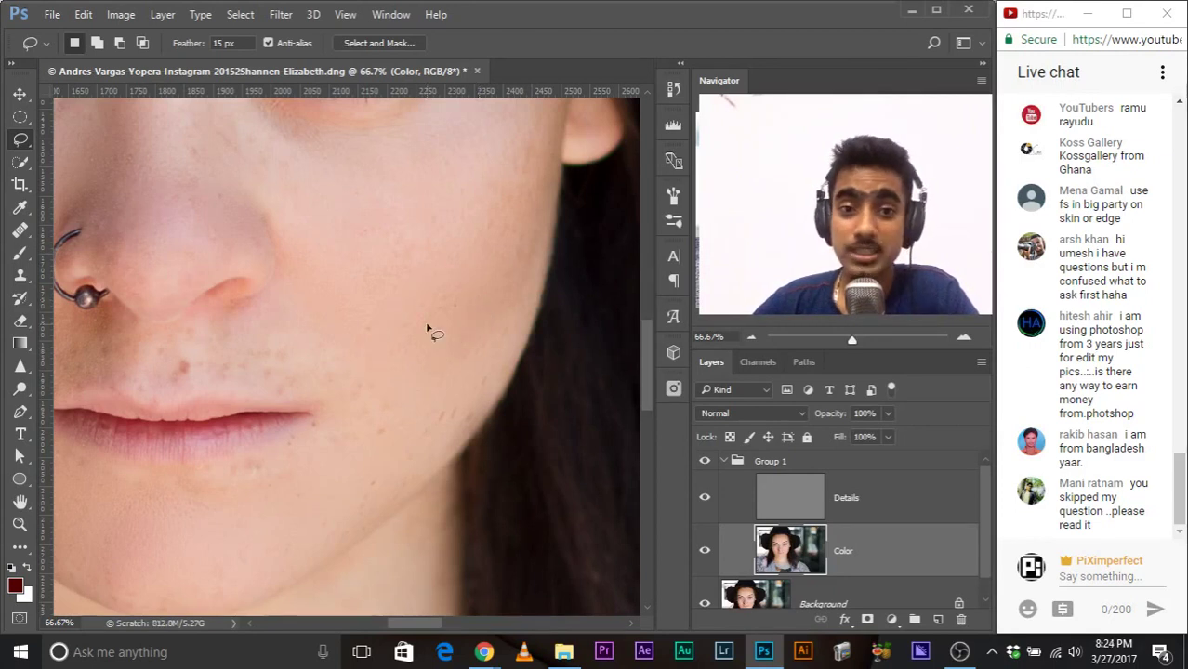
# Step: Smooth the nose beside the ringed nostril and the blemished upper-lip skin with lasso selections and repeated Gaussian Blur
pyautogui.moveTo(389, 336); pyautogui.dragTo(563, 373)
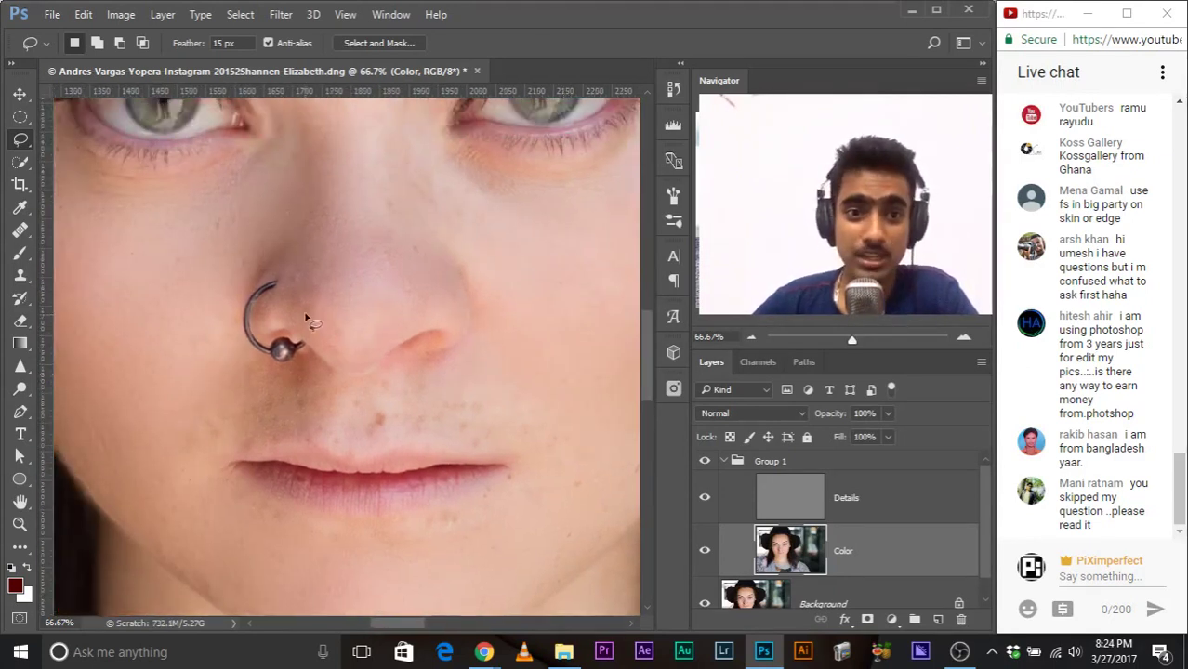
pyautogui.moveTo(310, 334)
pyautogui.mouseDown()
pyautogui.moveTo(360, 345)
pyautogui.moveTo(307, 312)
pyautogui.mouseUp()
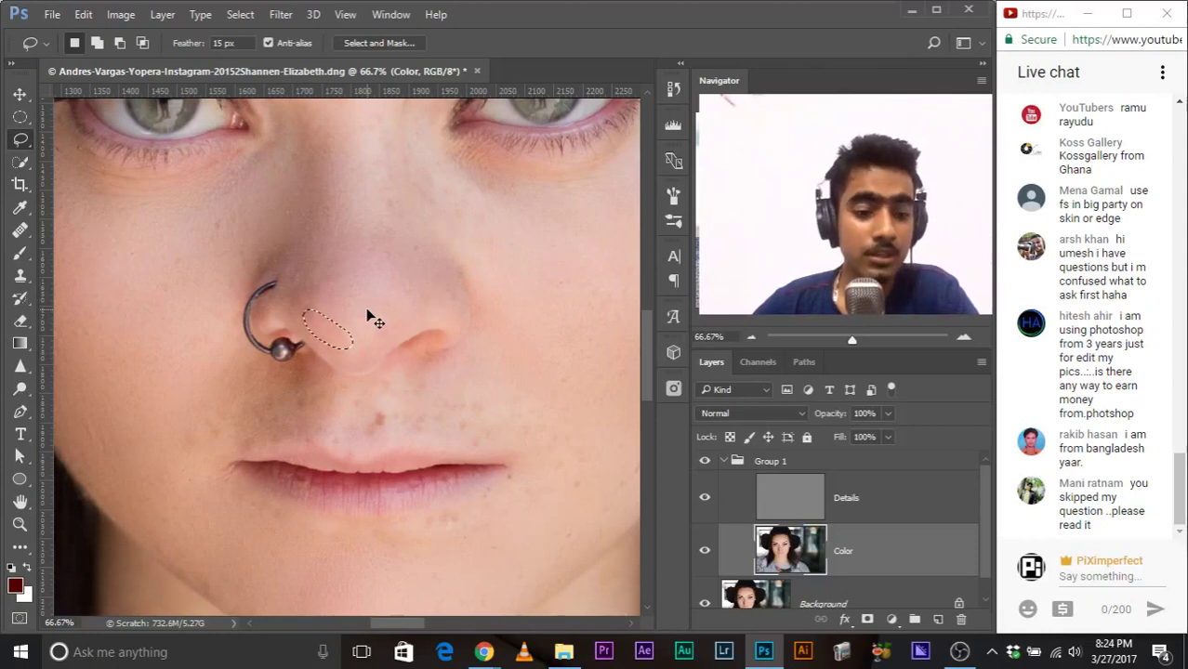
pyautogui.hotkey('ctrl', 'd')
pyautogui.moveTo(382, 348); pyautogui.dragTo(398, 309)
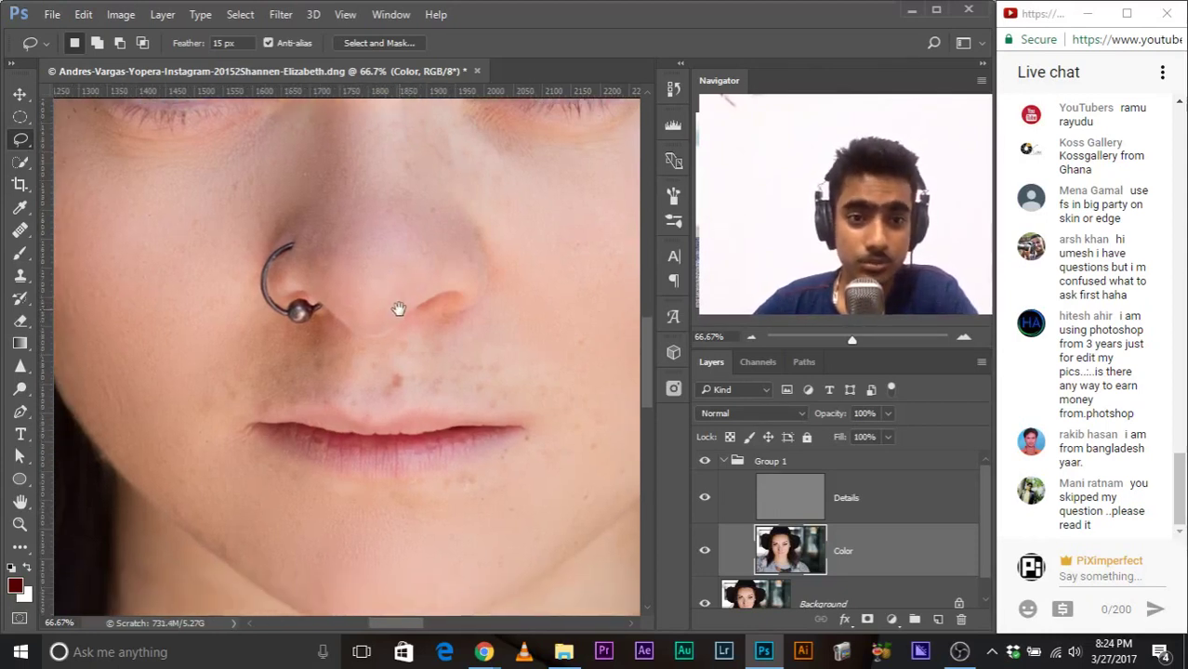
pyautogui.moveTo(395, 363)
pyautogui.mouseDown()
pyautogui.moveTo(276, 370)
pyautogui.moveTo(257, 391)
pyautogui.moveTo(496, 392)
pyautogui.moveTo(369, 295)
pyautogui.mouseUp()
pyautogui.hotkey('ctrl', 'd')
pyautogui.moveTo(444, 321)
pyautogui.mouseDown()
pyautogui.moveTo(370, 295)
pyautogui.moveTo(399, 346)
pyautogui.moveTo(447, 323)
pyautogui.mouseUp()
pyautogui.hotkey('ctrl', 'd')
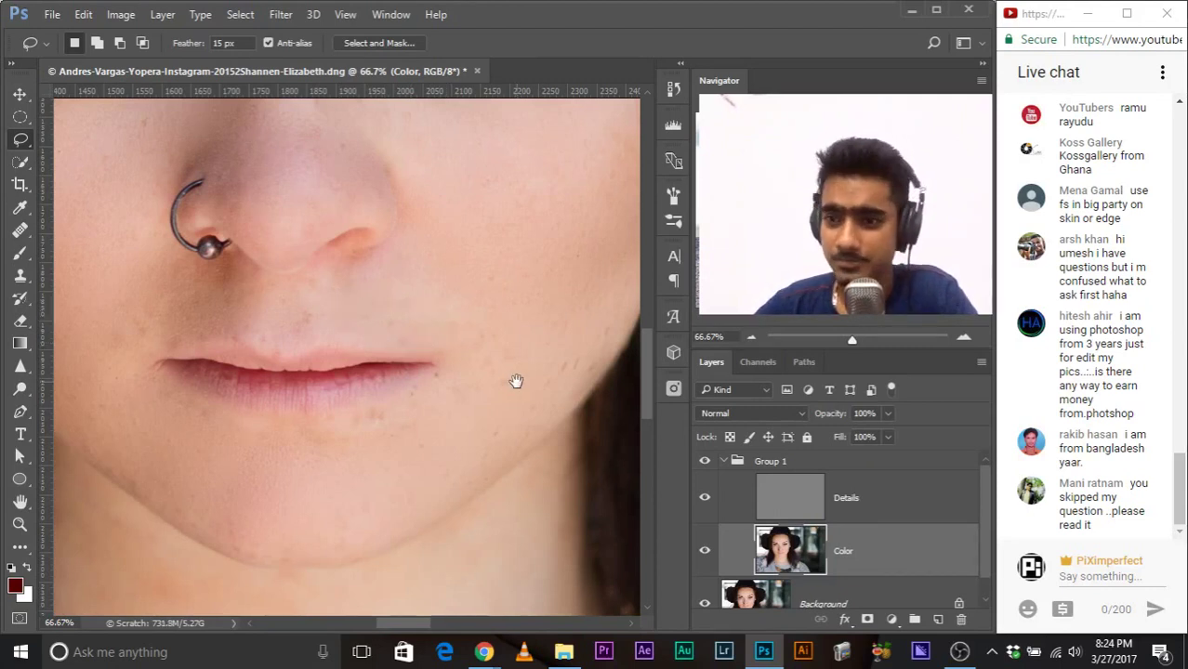
# Step: Read through the viewers' earlier and latest questions in the live chat
pyautogui.moveTo(516, 381); pyautogui.dragTo(483, 353)
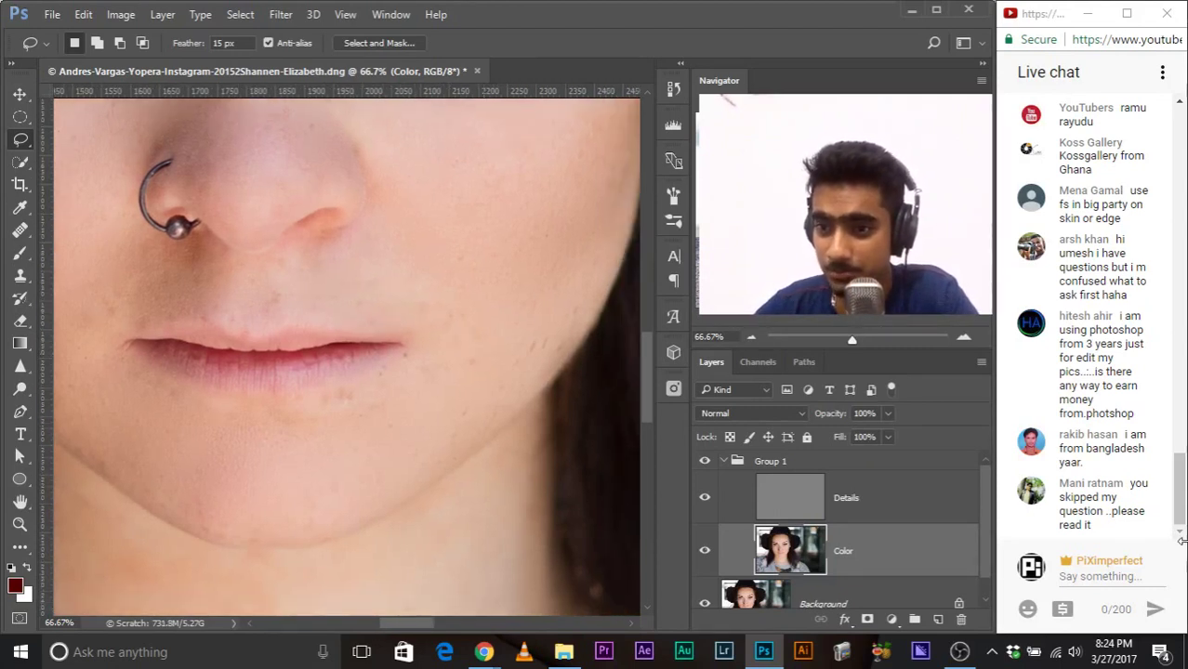
pyautogui.click(1180, 486)
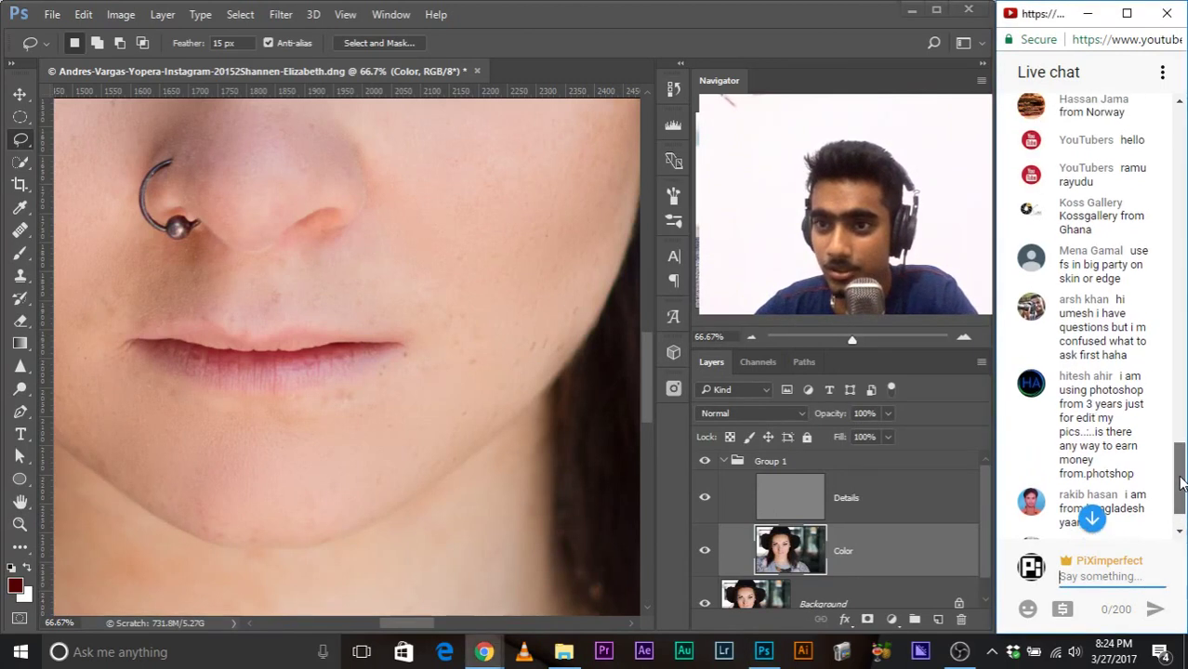
pyautogui.moveTo(1180, 485); pyautogui.dragTo(1172, 432)
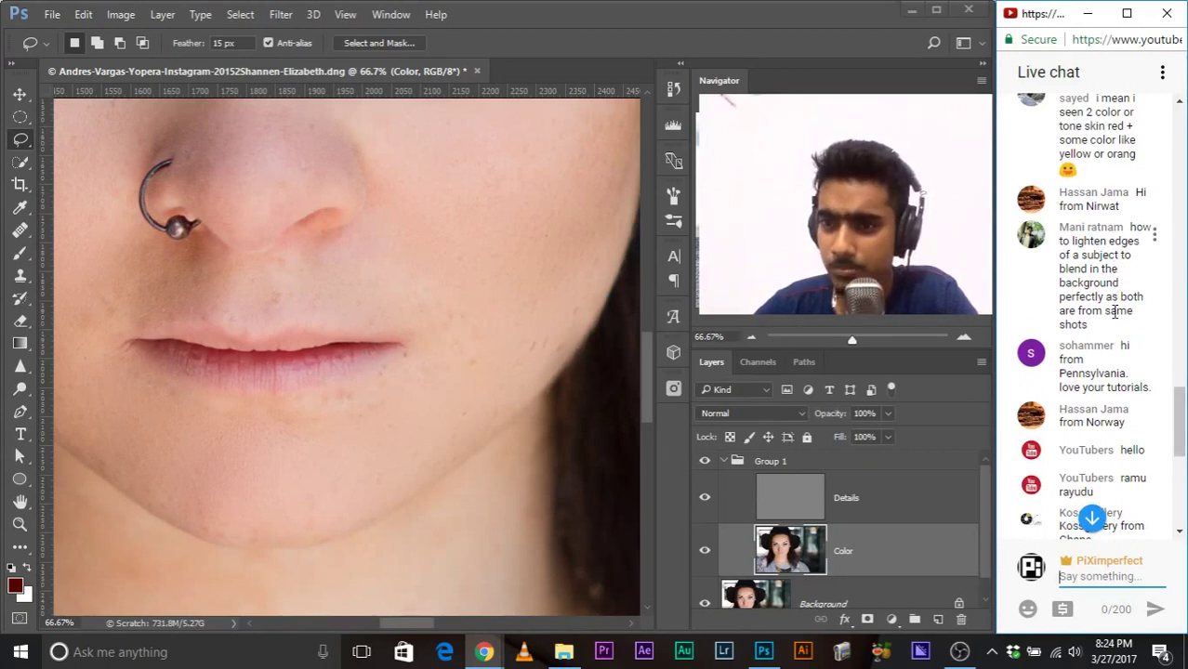
pyautogui.scroll(-1, 1148, 353)
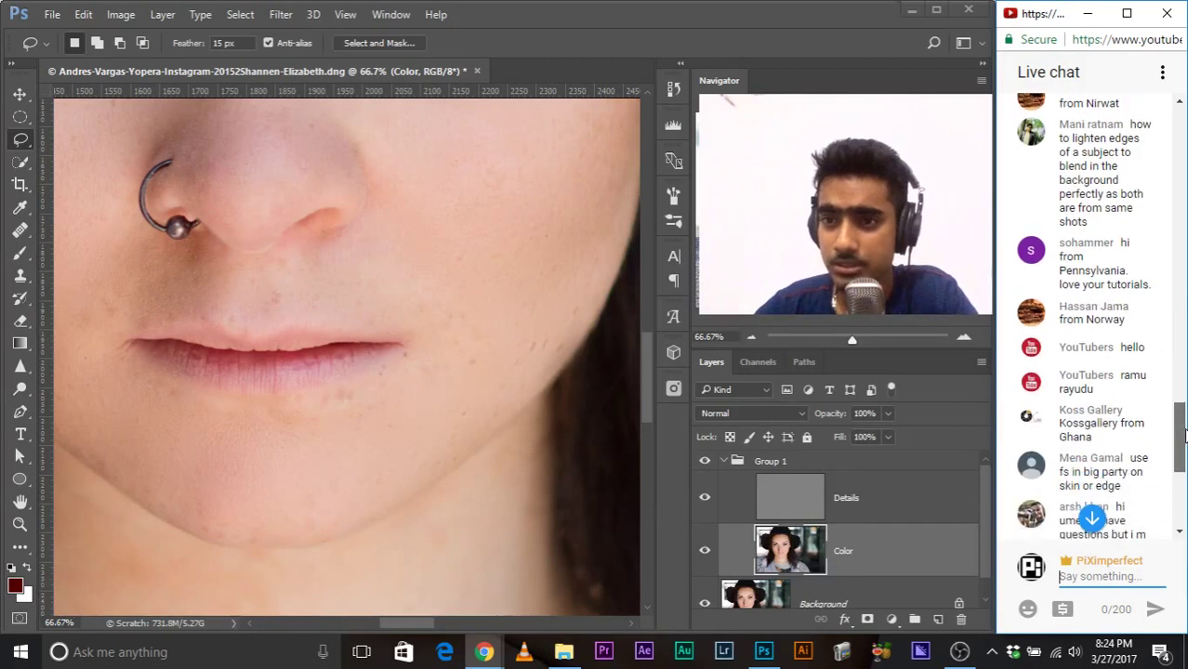
pyautogui.scroll(1, 1143, 298)
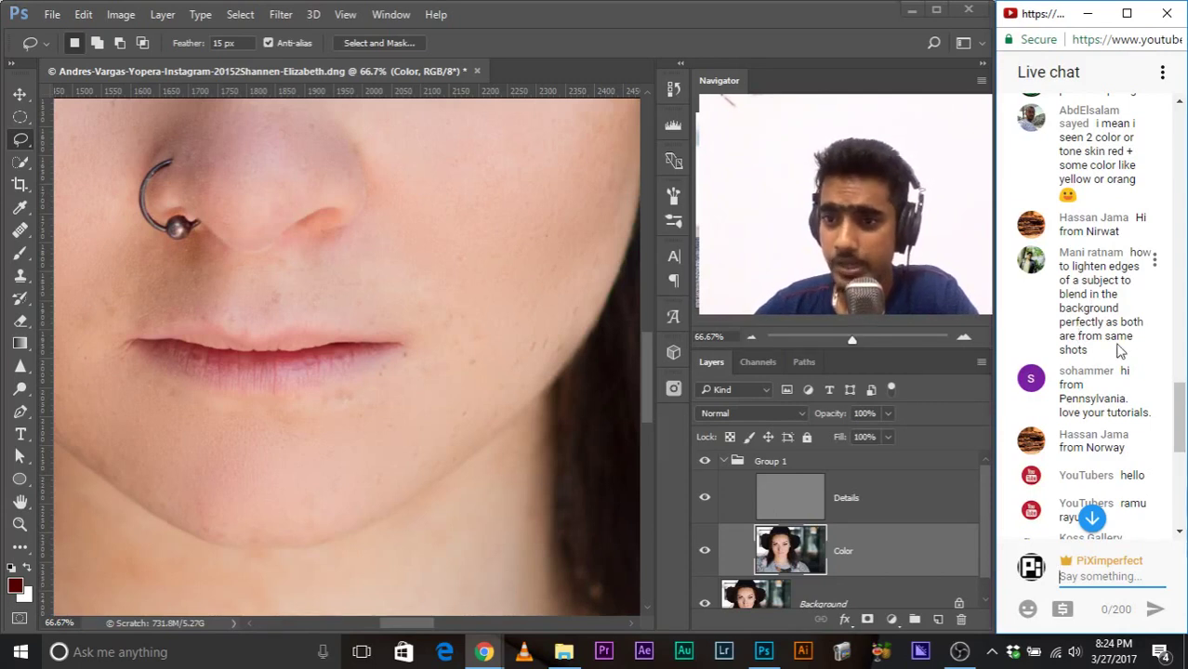
pyautogui.click(443, 209)
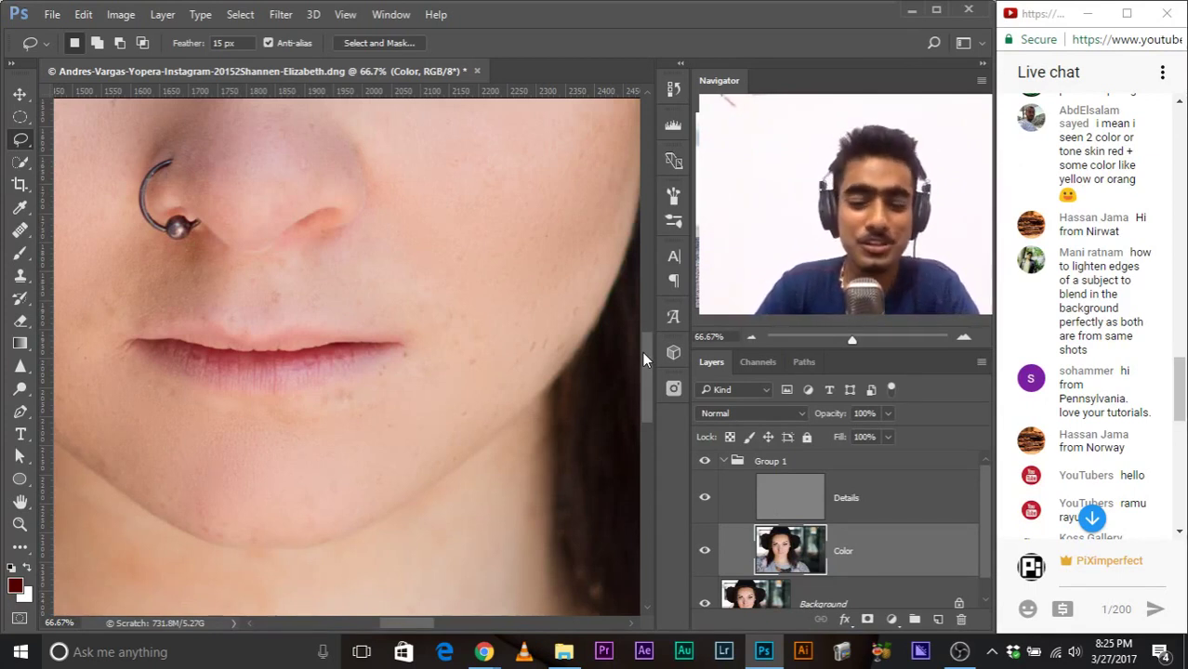
pyautogui.hotkey('ctrl', '+')
pyautogui.moveTo(642, 351); pyautogui.dragTo(828, 454)
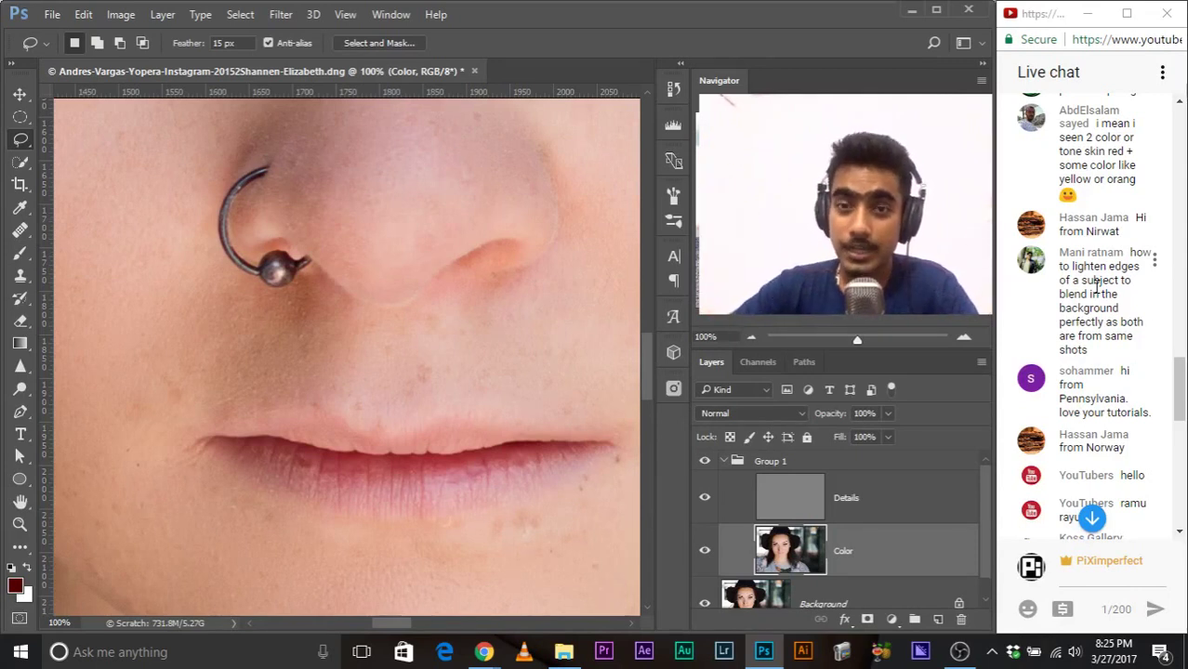
pyautogui.scroll(-10, 1143, 390)
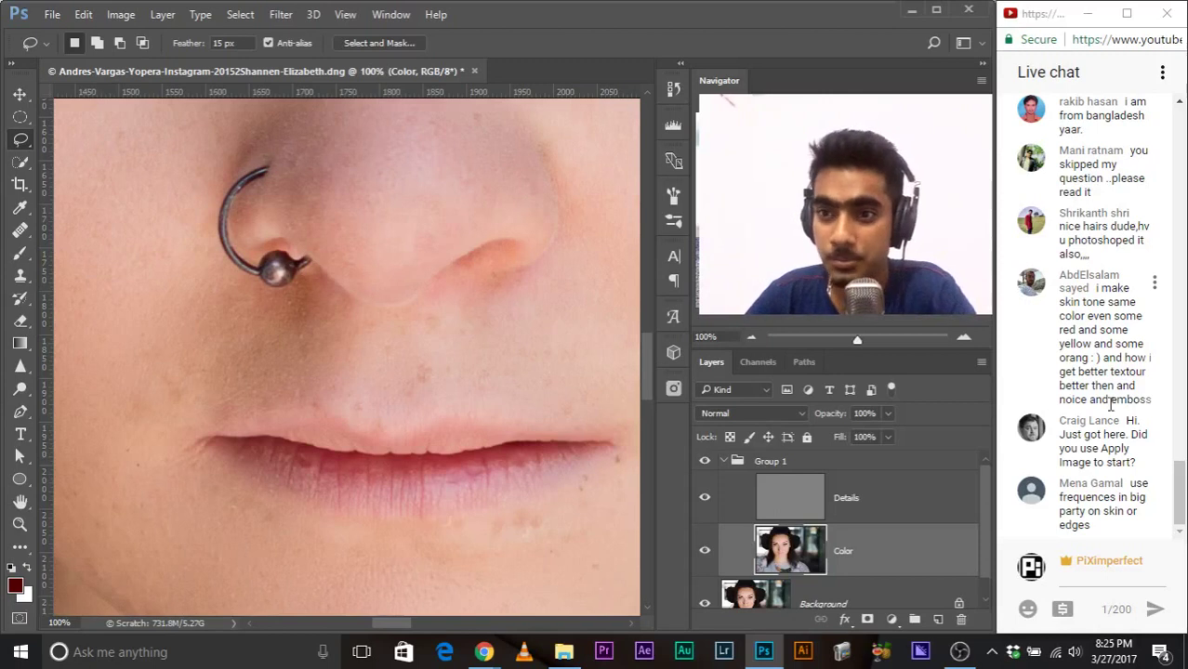
# Step: Lasso the skin beside the outer corner of the eye on the nose-ring side and repeat the Gaussian Blur on it
pyautogui.moveTo(296, 252); pyautogui.dragTo(526, 327)
pyautogui.moveTo(307, 233); pyautogui.dragTo(359, 378)
pyautogui.moveTo(279, 186); pyautogui.dragTo(372, 306)
pyautogui.moveTo(275, 207)
pyautogui.mouseDown()
pyautogui.moveTo(316, 377)
pyautogui.moveTo(291, 296)
pyautogui.mouseUp()
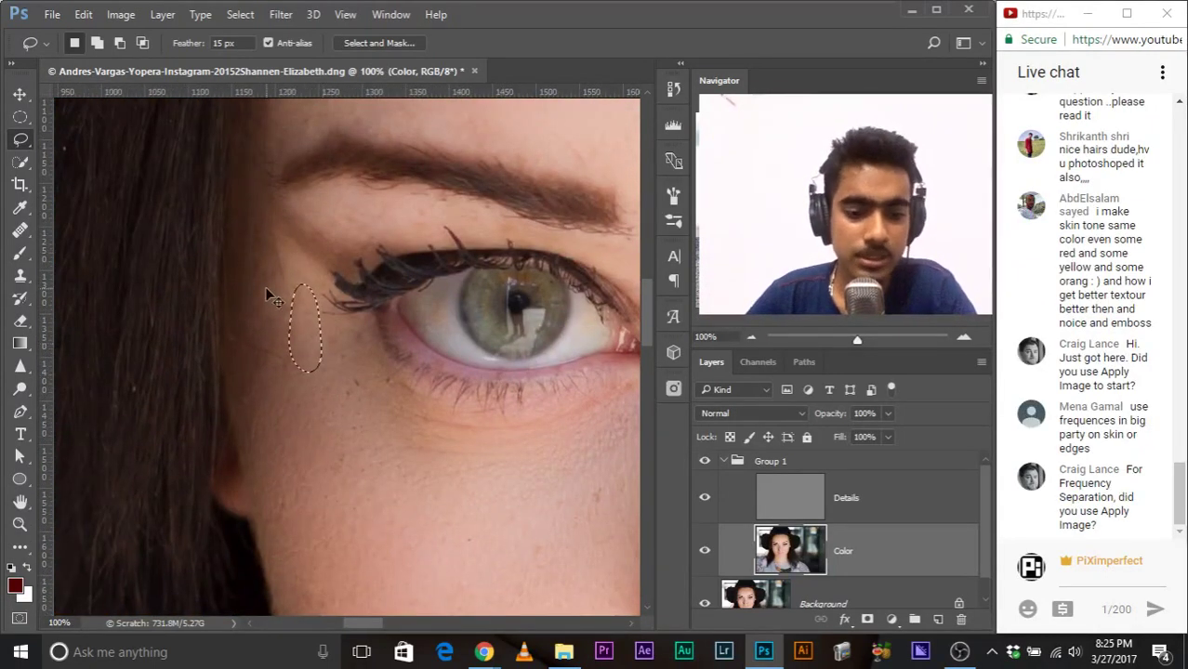
pyautogui.moveTo(445, 371); pyautogui.dragTo(227, 557)
# Step: Smooth the skin under the eyebrow and the temple opposite the nose ring with lasso selections and repeated Gaussian Blur, and deselect
pyautogui.moveTo(488, 293); pyautogui.dragTo(356, 199)
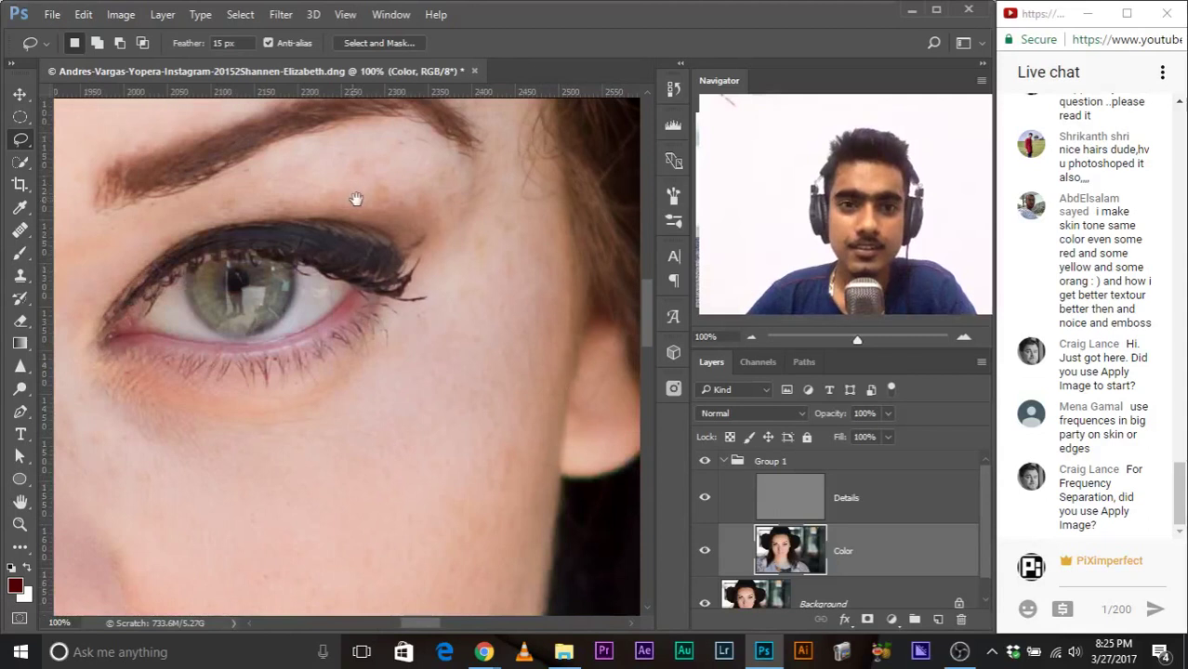
pyautogui.moveTo(405, 147); pyautogui.dragTo(354, 173)
pyautogui.moveTo(449, 197); pyautogui.dragTo(452, 201)
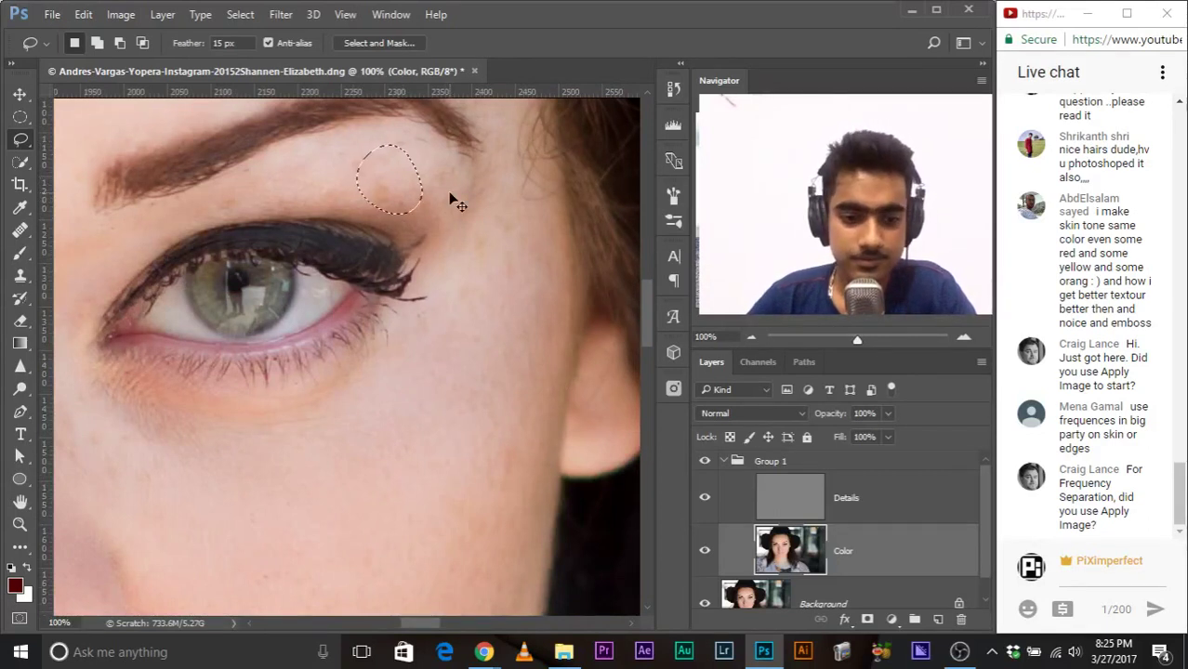
pyautogui.moveTo(480, 272); pyautogui.dragTo(376, 180)
pyautogui.moveTo(392, 133)
pyautogui.mouseDown()
pyautogui.moveTo(352, 276)
pyautogui.moveTo(481, 156)
pyautogui.mouseUp()
pyautogui.hotkey('ctrl', 'd')
# Step: Lasso the cheek patch beside the mouth corner on the nose-ring side, repeat the Gaussian Blur on it and deselect
pyautogui.scroll(-3, 464, 200)
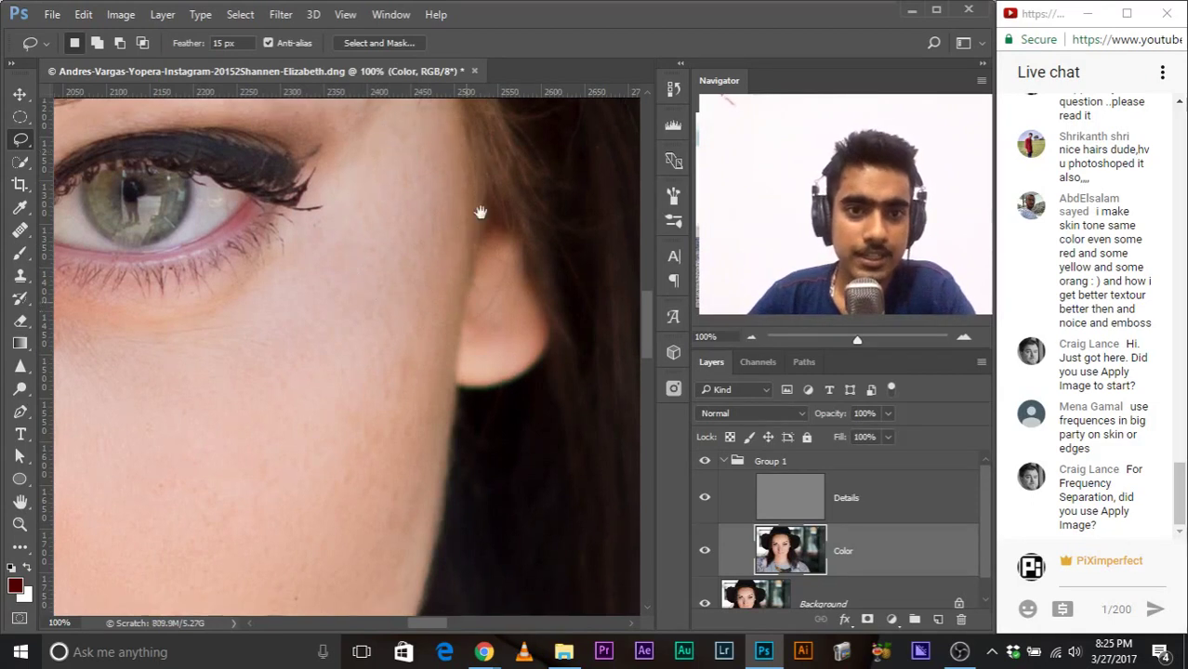
pyautogui.scroll(-5, 432, 192)
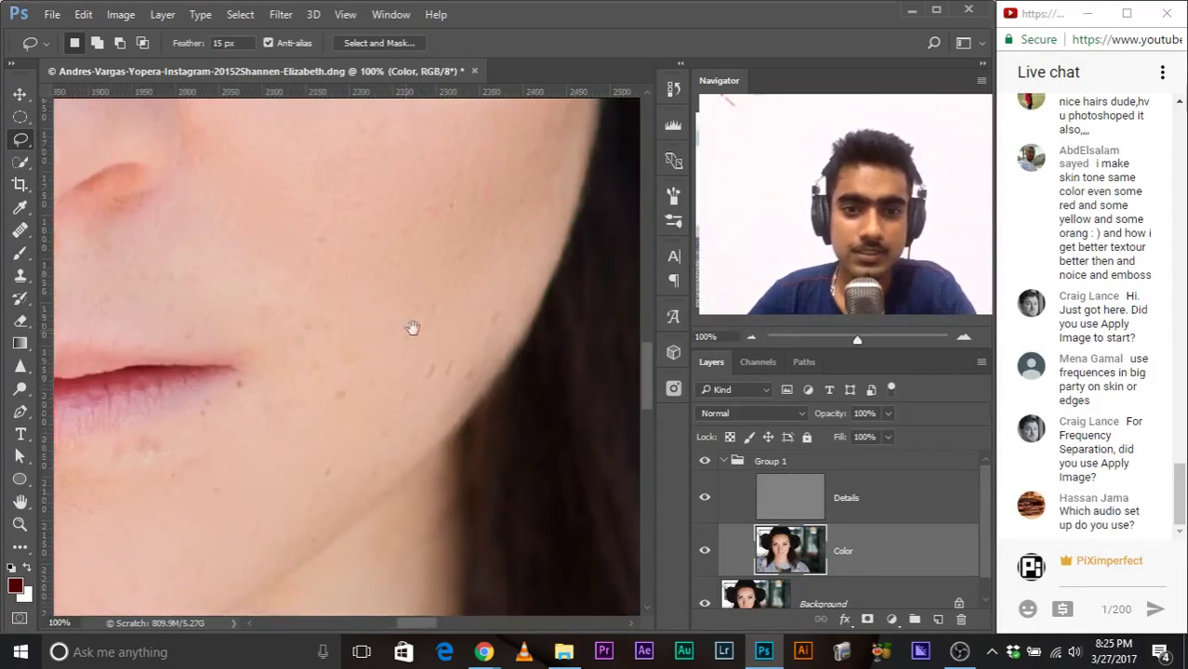
pyautogui.hscroll(-2, 411, 329)
pyautogui.hscroll(-6, 438, 357)
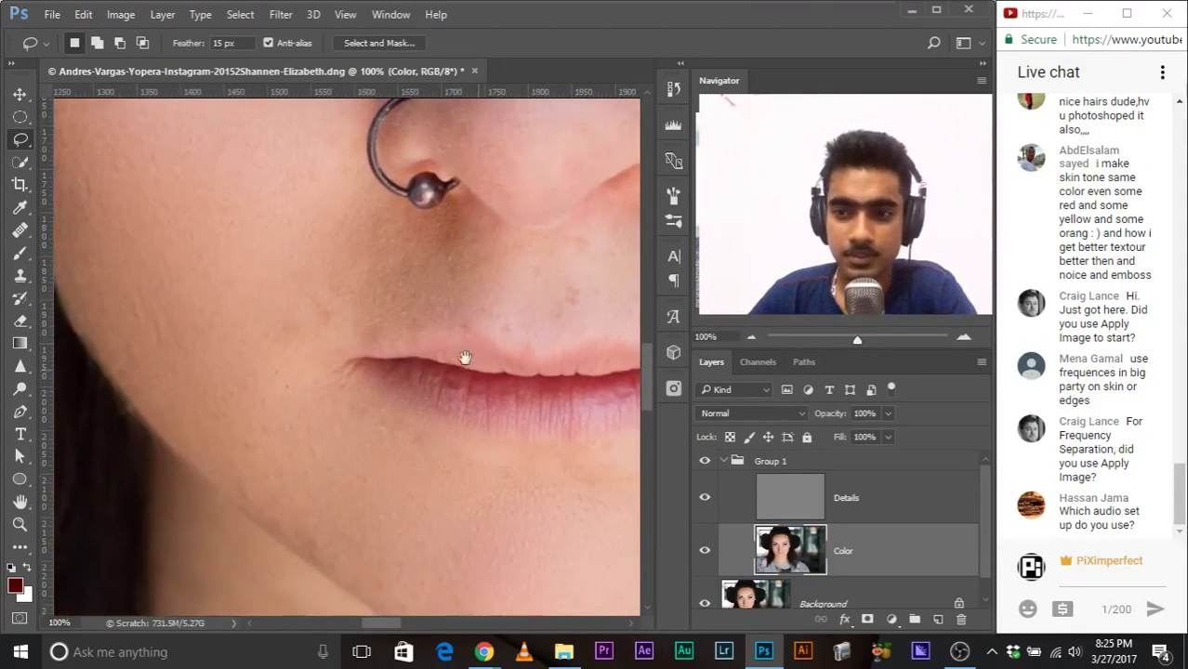
pyautogui.scroll(1, 464, 353)
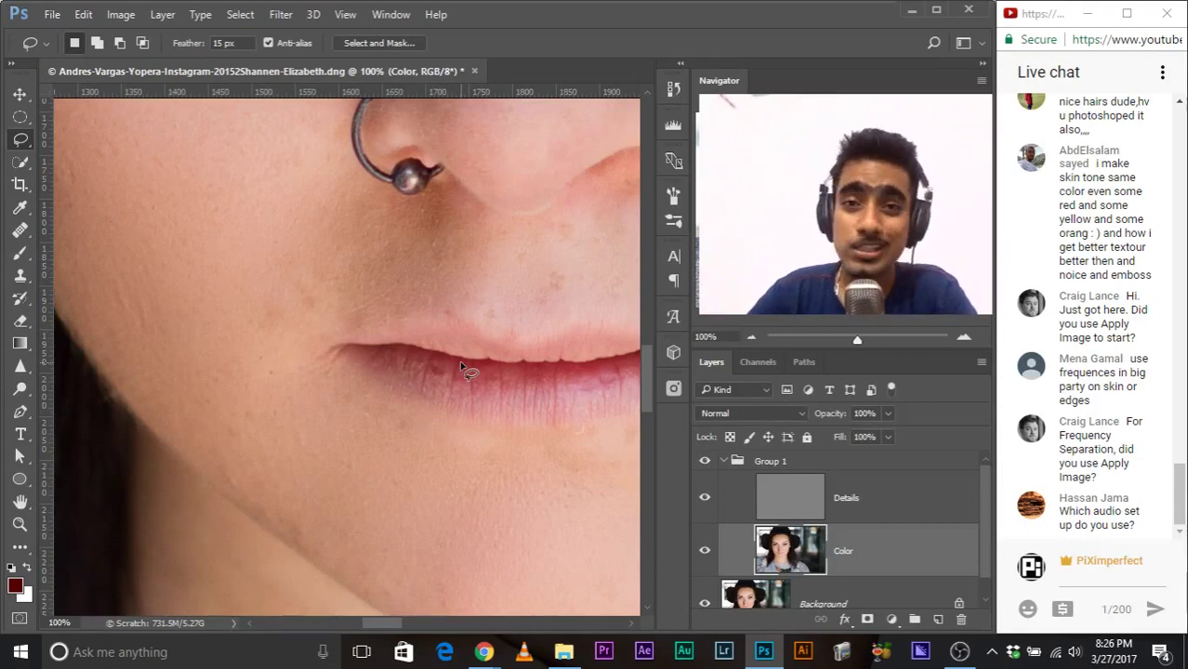
pyautogui.moveTo(415, 344); pyautogui.dragTo(471, 395)
pyautogui.moveTo(369, 302); pyautogui.dragTo(313, 373)
pyautogui.moveTo(395, 342); pyautogui.dragTo(395, 342)
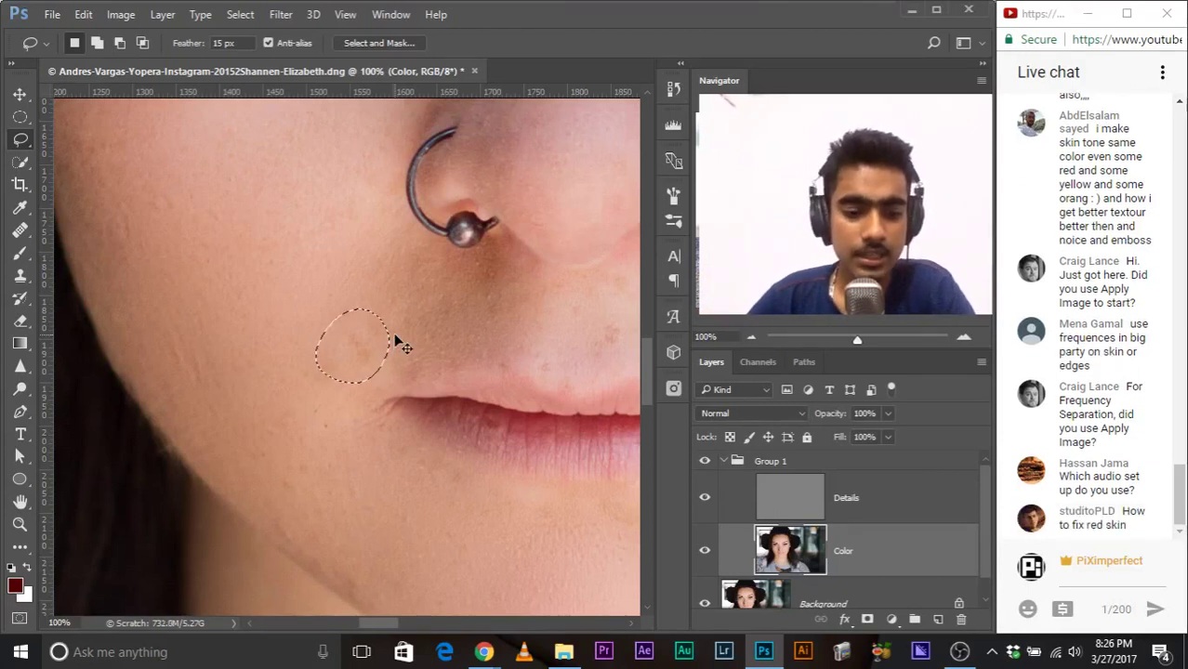
pyautogui.moveTo(398, 344); pyautogui.dragTo(458, 386)
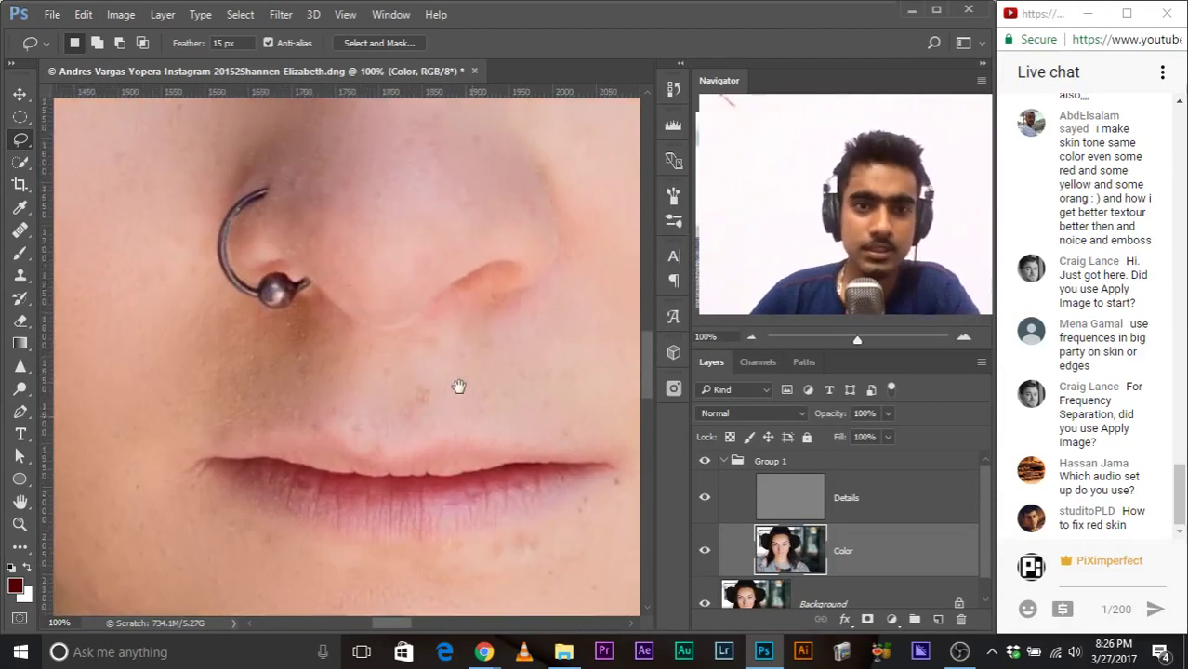
# Step: Lasso the upper nose bridge and the skin between the eyes, repeat the Gaussian Blur and deselect
pyautogui.scroll(-3, 458, 390)
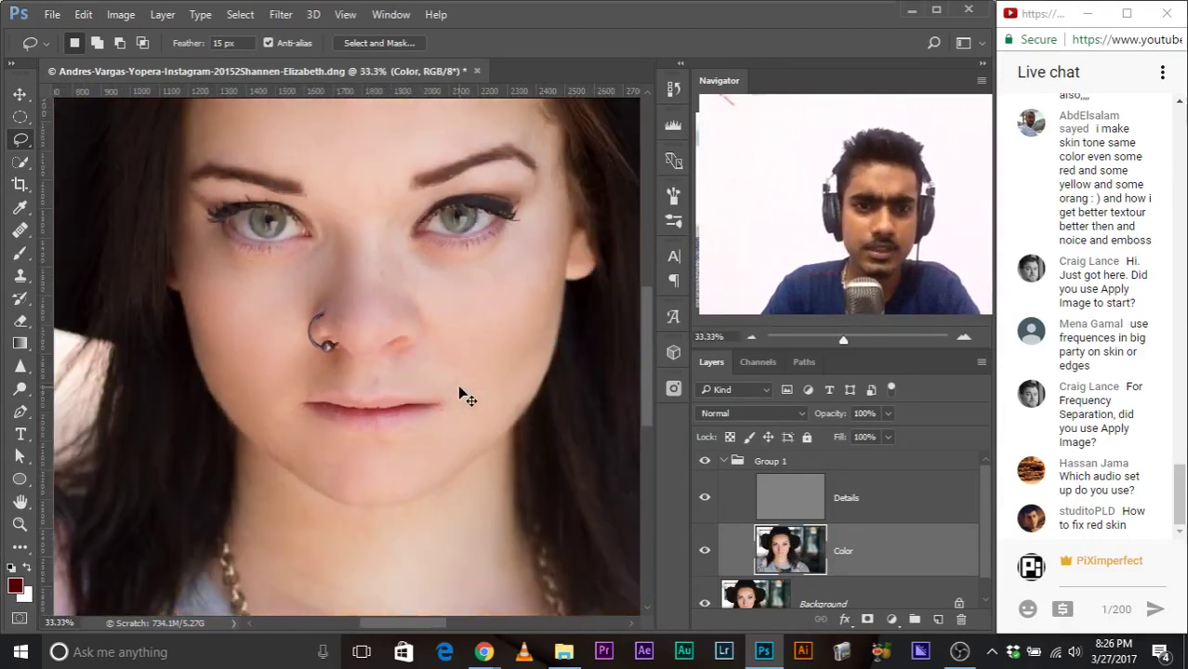
pyautogui.scroll(2, 460, 392)
pyautogui.scroll(3, 467, 372)
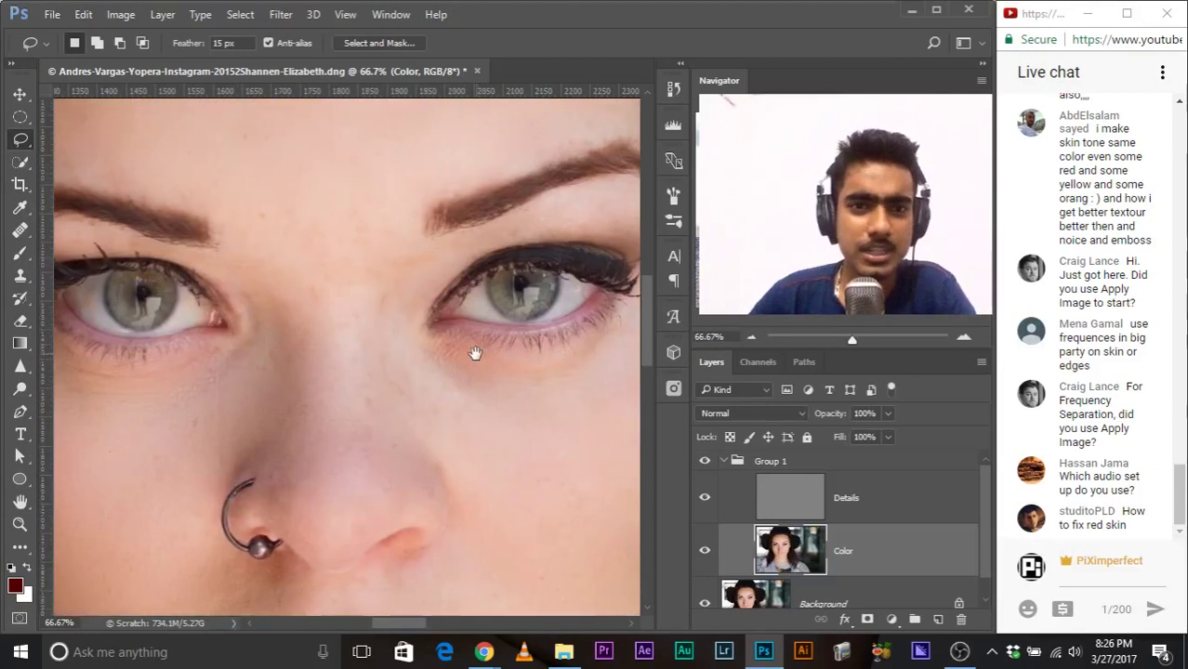
pyautogui.moveTo(405, 279)
pyautogui.mouseDown()
pyautogui.moveTo(403, 336)
pyautogui.moveTo(434, 400)
pyautogui.moveTo(362, 279)
pyautogui.mouseUp()
pyautogui.click(364, 281)
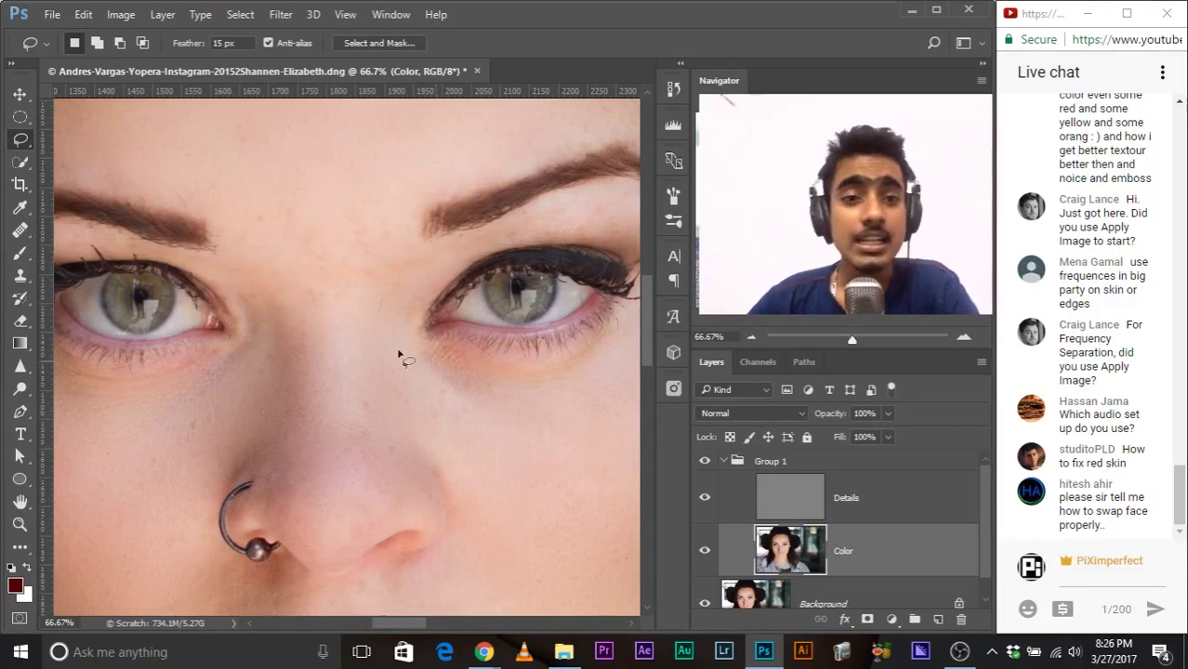
pyautogui.moveTo(336, 243); pyautogui.dragTo(427, 347)
pyautogui.moveTo(405, 297)
pyautogui.mouseDown()
pyautogui.moveTo(340, 327)
pyautogui.moveTo(423, 364)
pyautogui.mouseUp()
pyautogui.hotkey('ctrl', 'd')
# Step: Lasso the forehead skin above the outer eyebrow on the nose-ring side, repeat the Gaussian Blur on it and deselect
pyautogui.moveTo(589, 436)
pyautogui.mouseDown()
pyautogui.moveTo(541, 390)
pyautogui.moveTo(531, 395)
pyautogui.mouseUp()
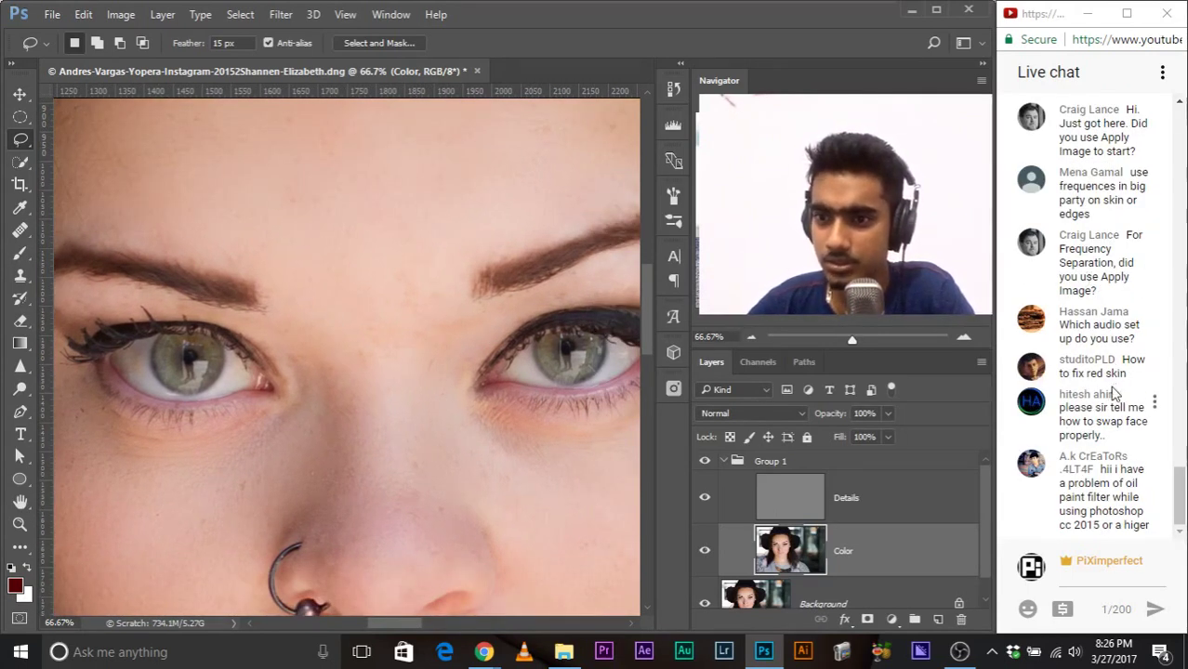
pyautogui.moveTo(535, 286); pyautogui.dragTo(411, 444)
pyautogui.moveTo(478, 380); pyautogui.dragTo(453, 334)
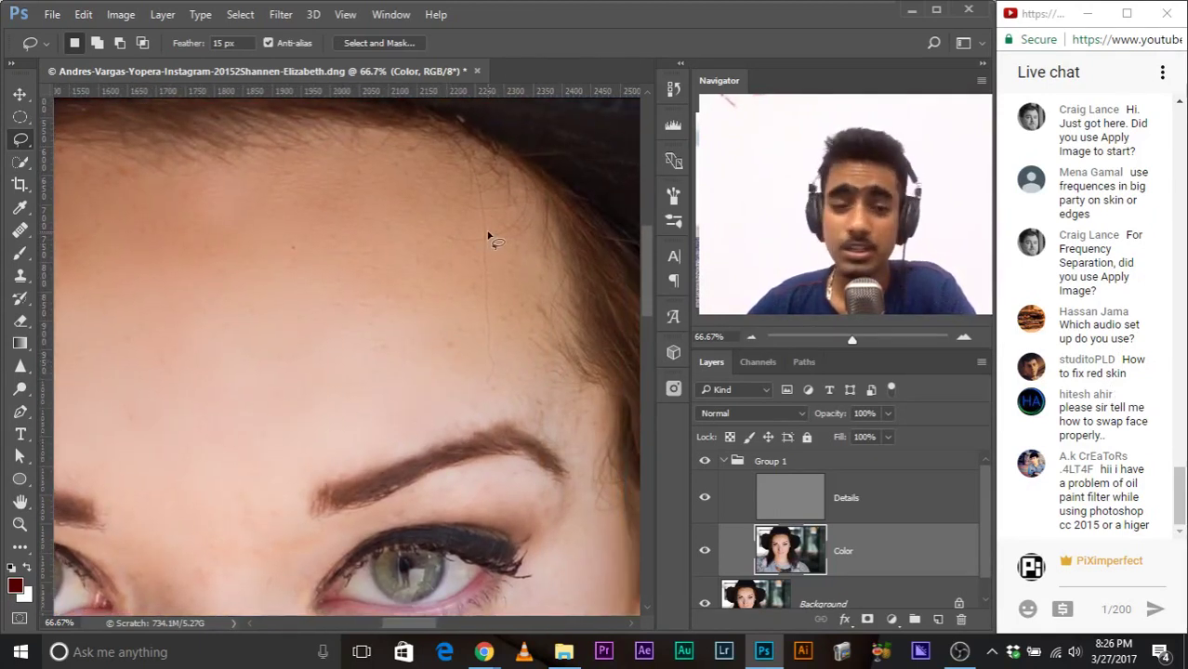
pyautogui.moveTo(358, 243); pyautogui.dragTo(531, 246)
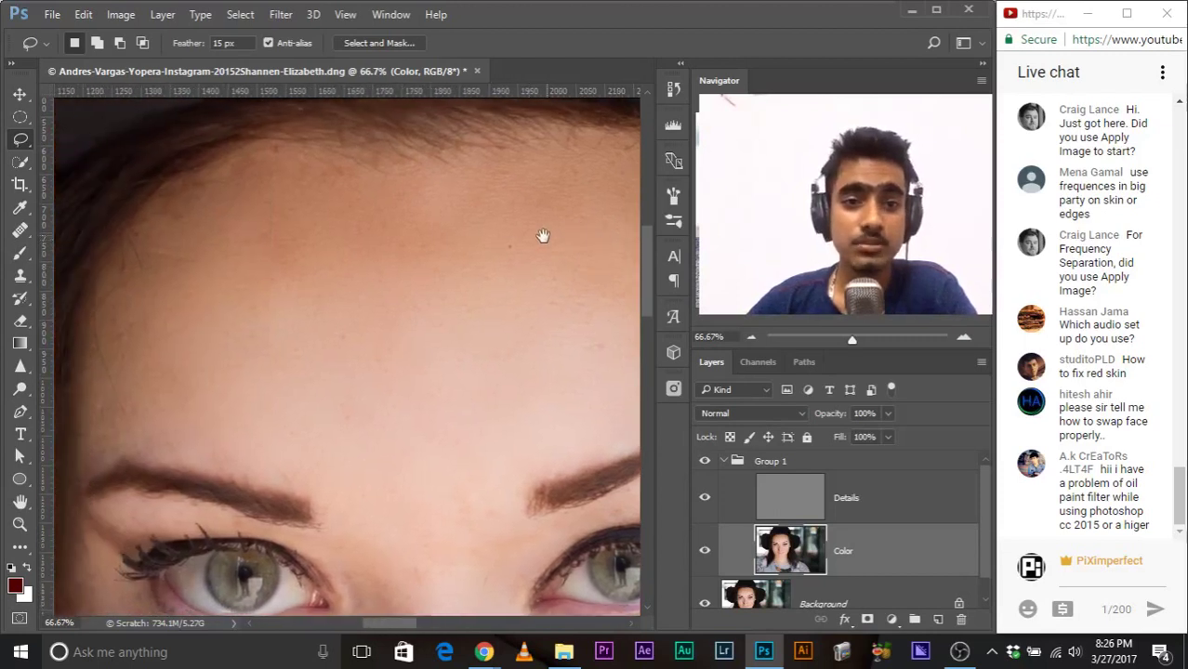
pyautogui.moveTo(347, 320); pyautogui.dragTo(457, 271)
pyautogui.moveTo(314, 247)
pyautogui.mouseDown()
pyautogui.moveTo(267, 284)
pyautogui.moveTo(320, 305)
pyautogui.mouseUp()
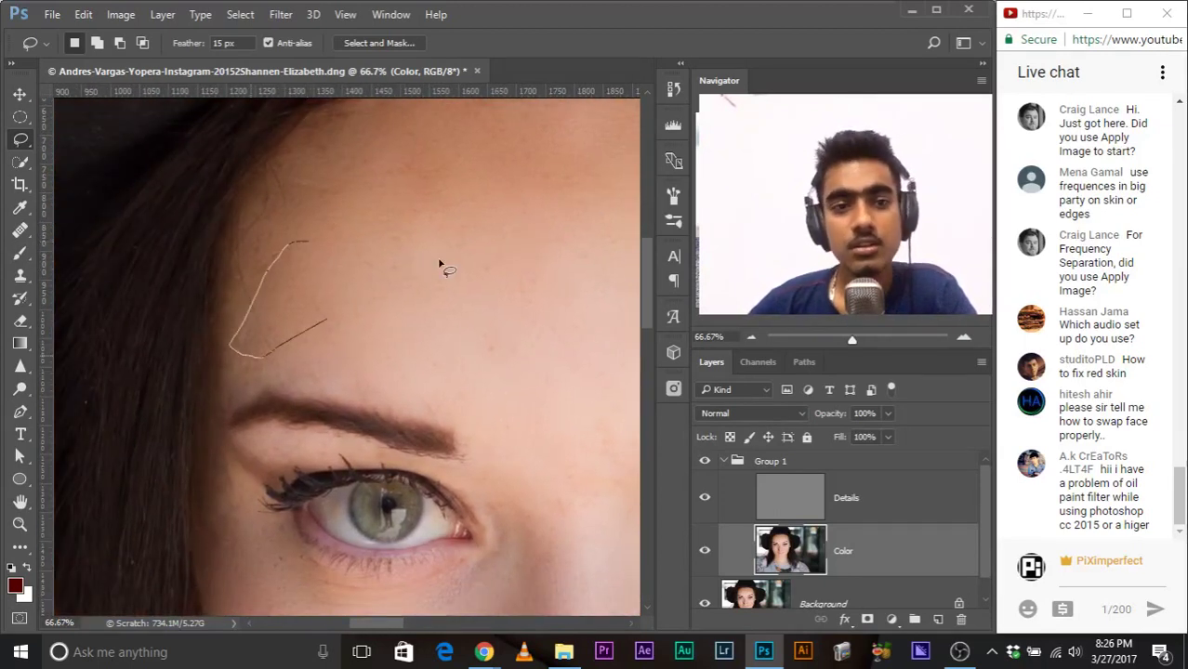
pyautogui.press('d')
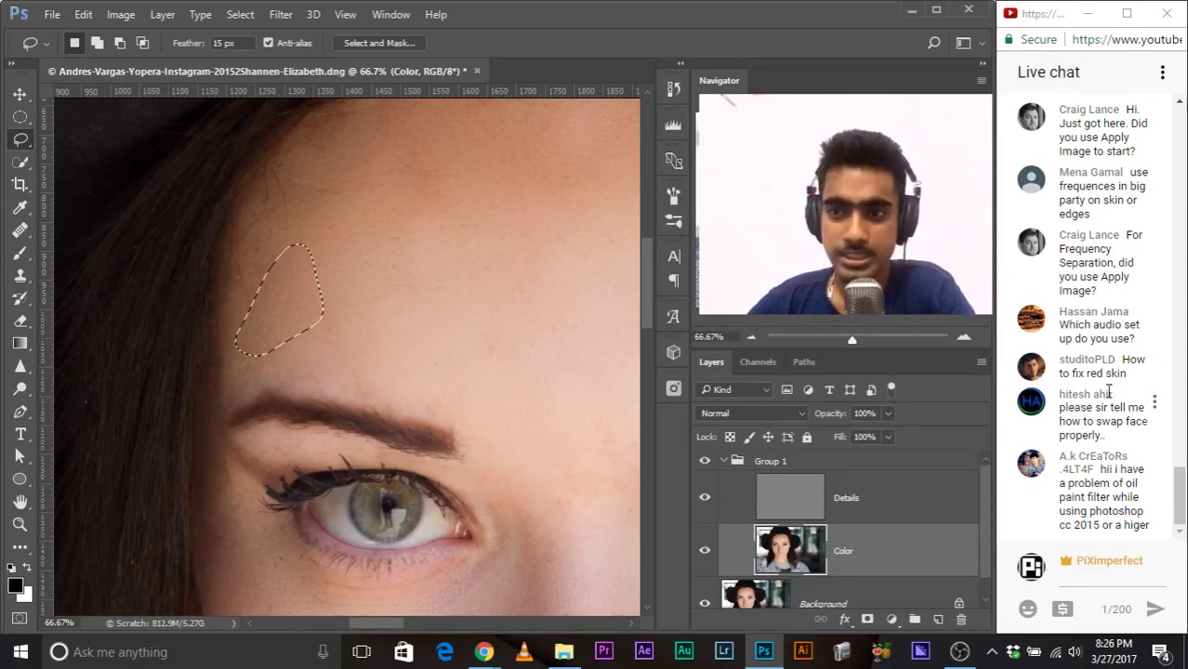
pyautogui.hotkey('ctrl', 'd')
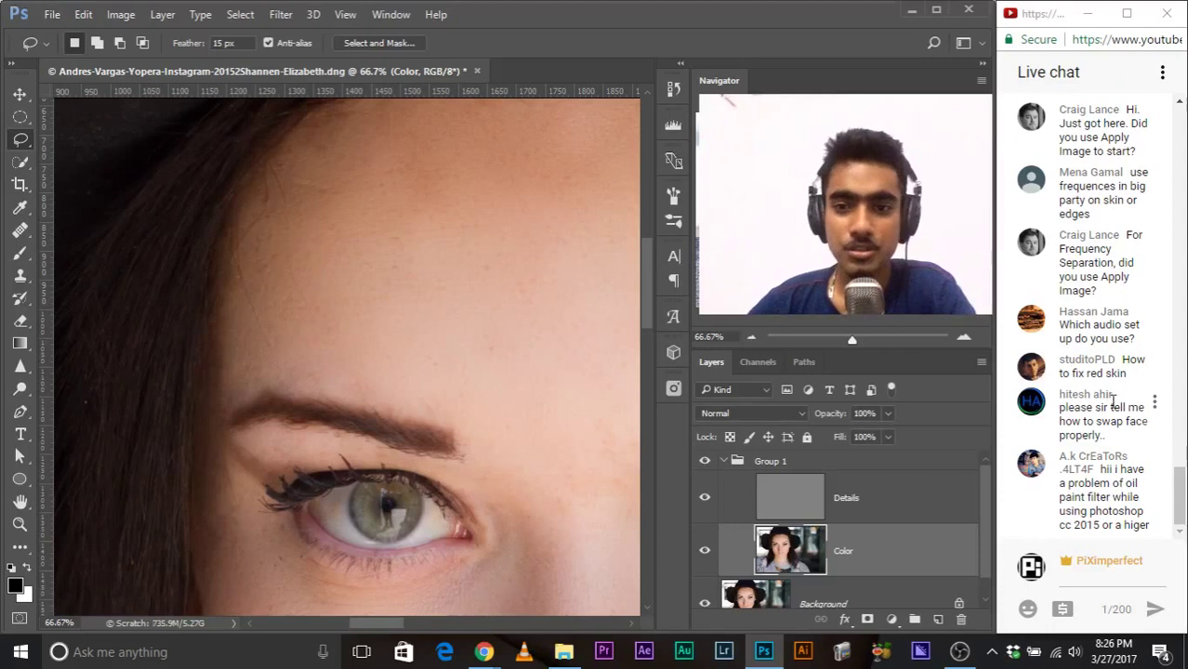
# Step: Add a Curves adjustment layer above the Details layer inside Group 1 and place its properties clear of the layer list
pyautogui.click(859, 465)
pyautogui.scroll(-2, 371, 279)
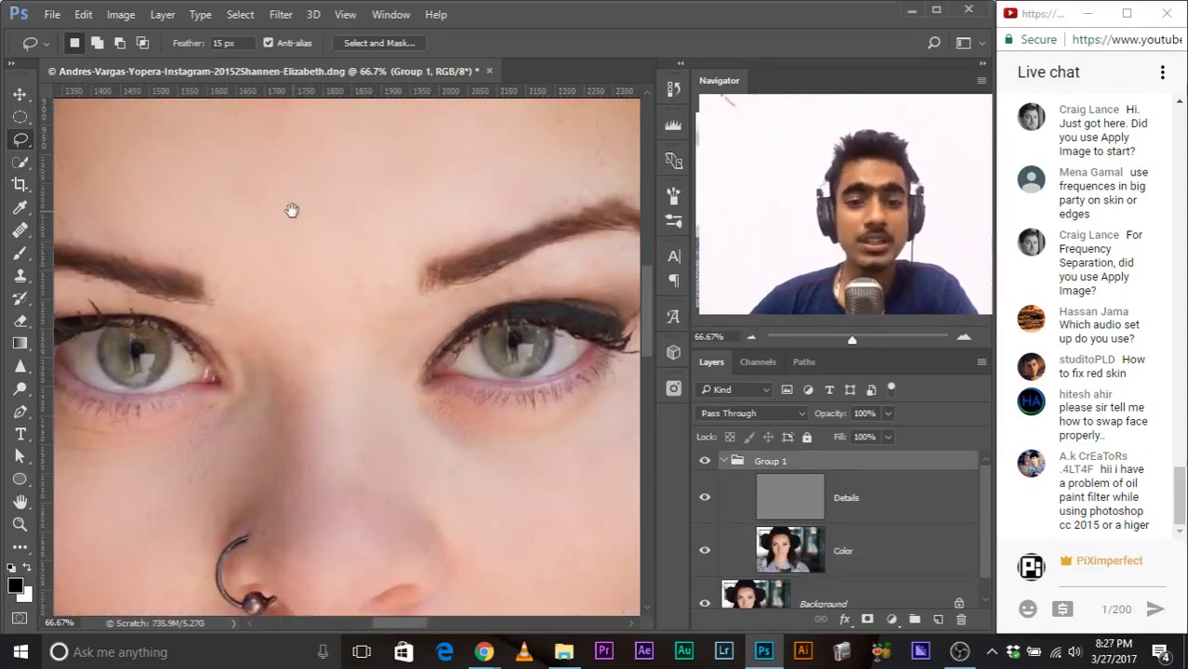
pyautogui.scroll(-1, 291, 217)
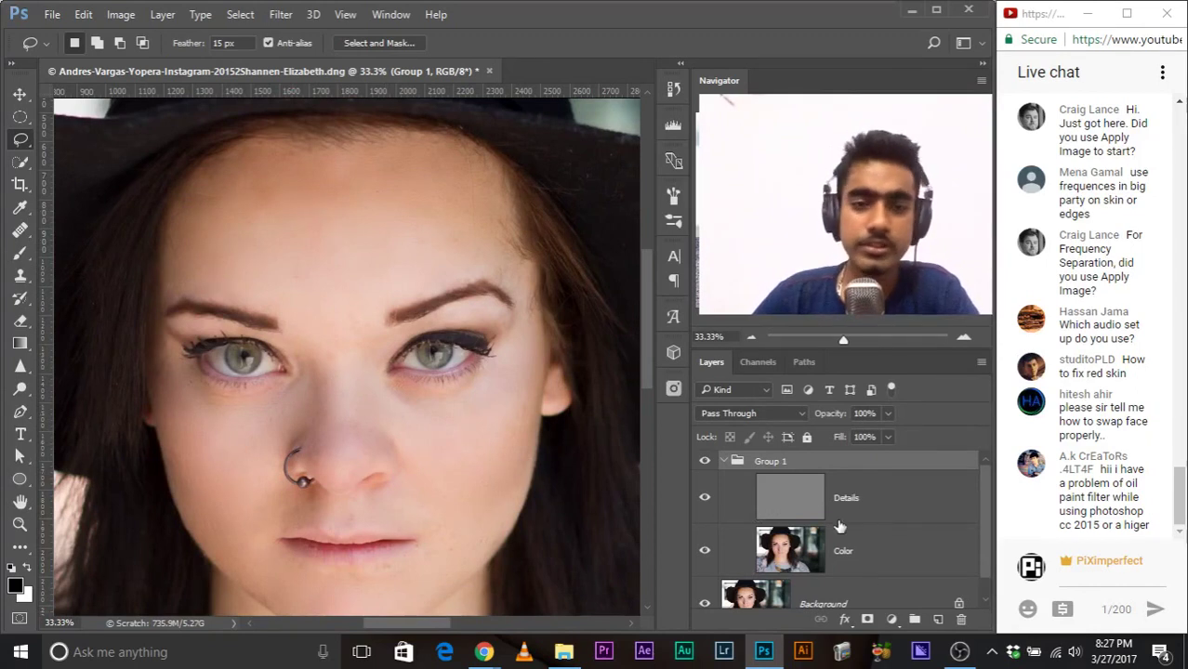
pyautogui.click(890, 620)
pyautogui.click(890, 620)
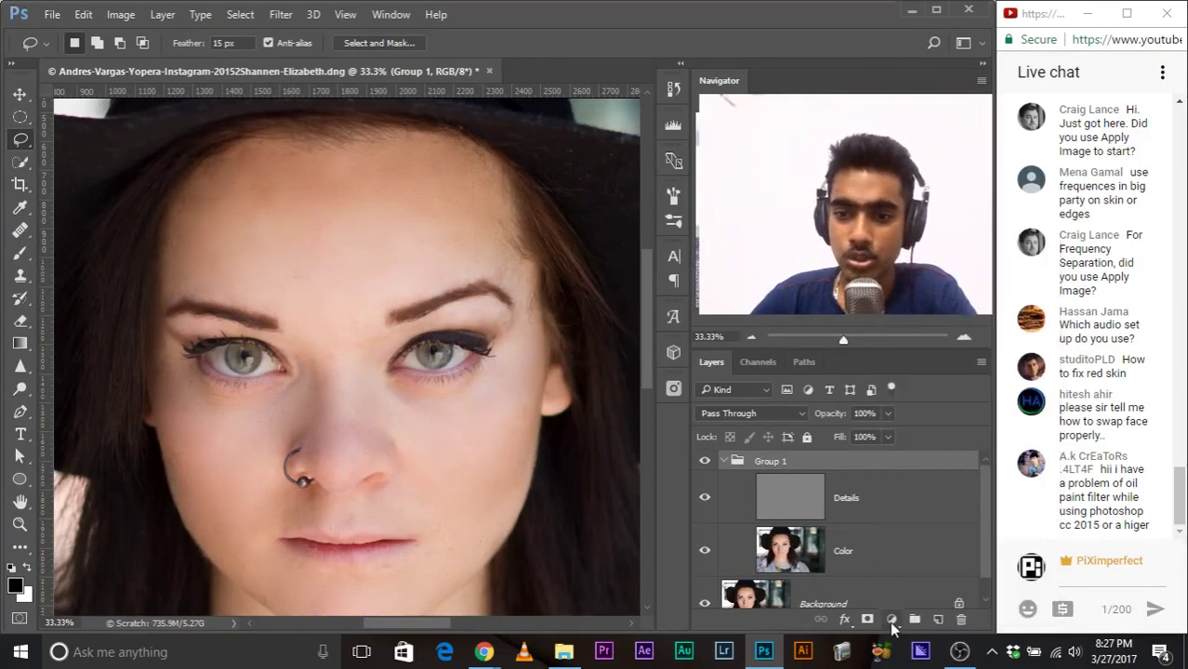
pyautogui.click(890, 620)
pyautogui.click(891, 619)
pyautogui.click(892, 619)
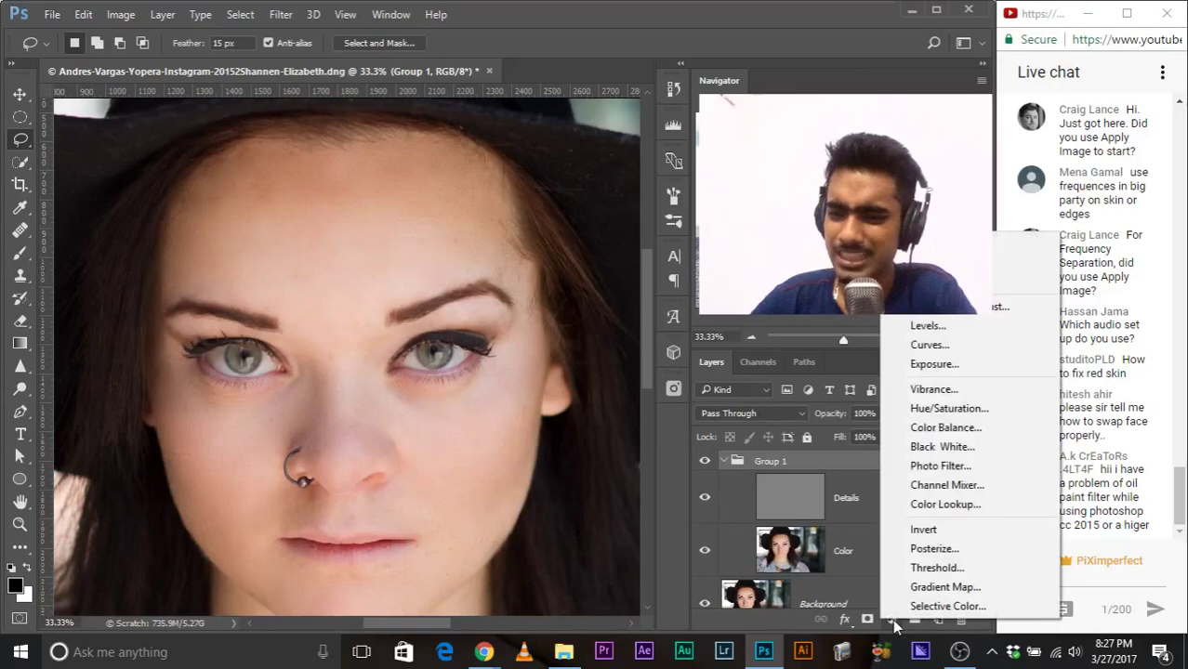
pyautogui.click(933, 342)
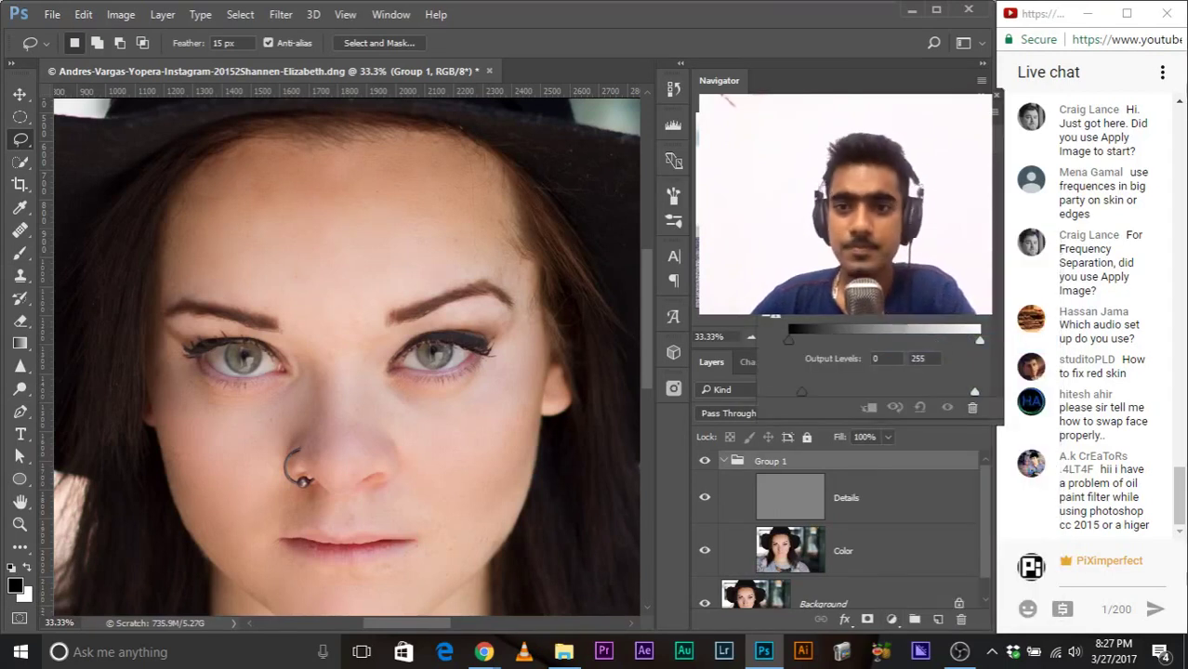
pyautogui.moveTo(721, 233); pyautogui.dragTo(384, 20)
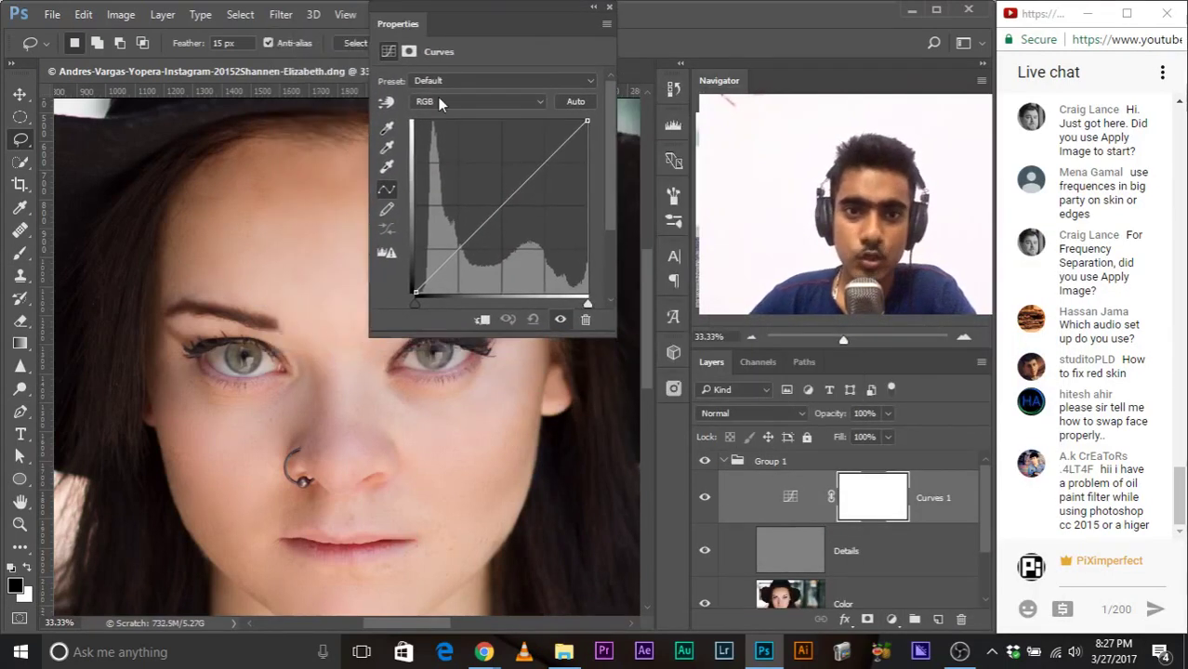
# Step: Lower the Red channel curve in the skin's brighter tones to reduce redness, and compare with the Curves layer hidden and shown
pyautogui.click(469, 101)
pyautogui.click(432, 126)
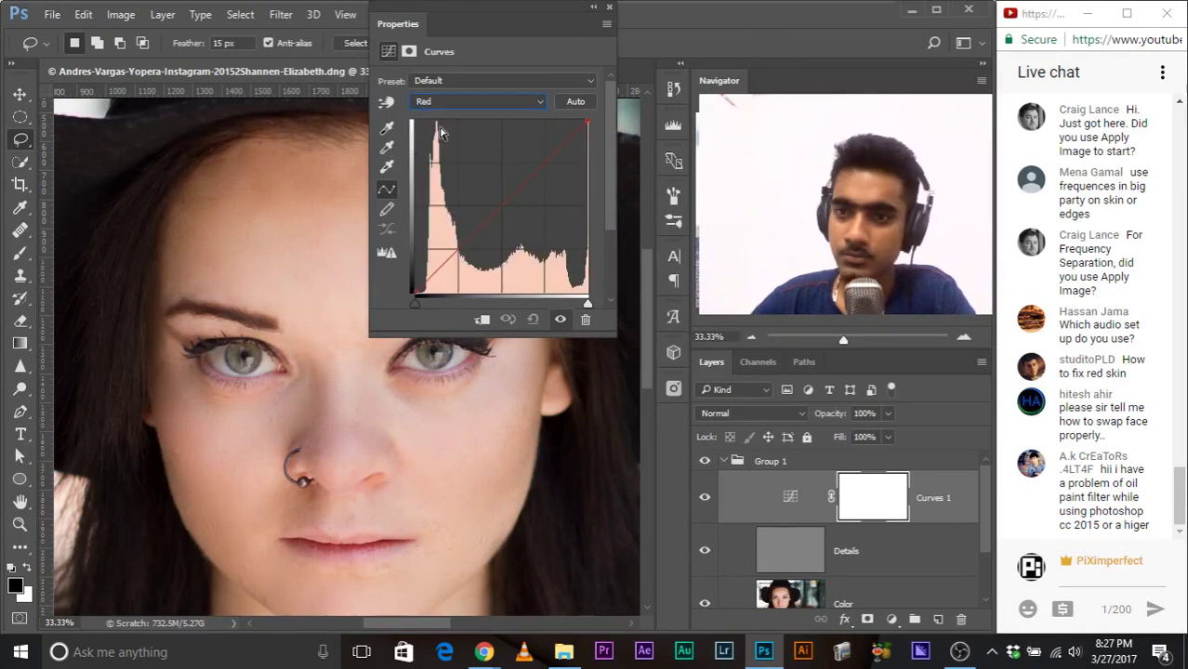
pyautogui.click(387, 104)
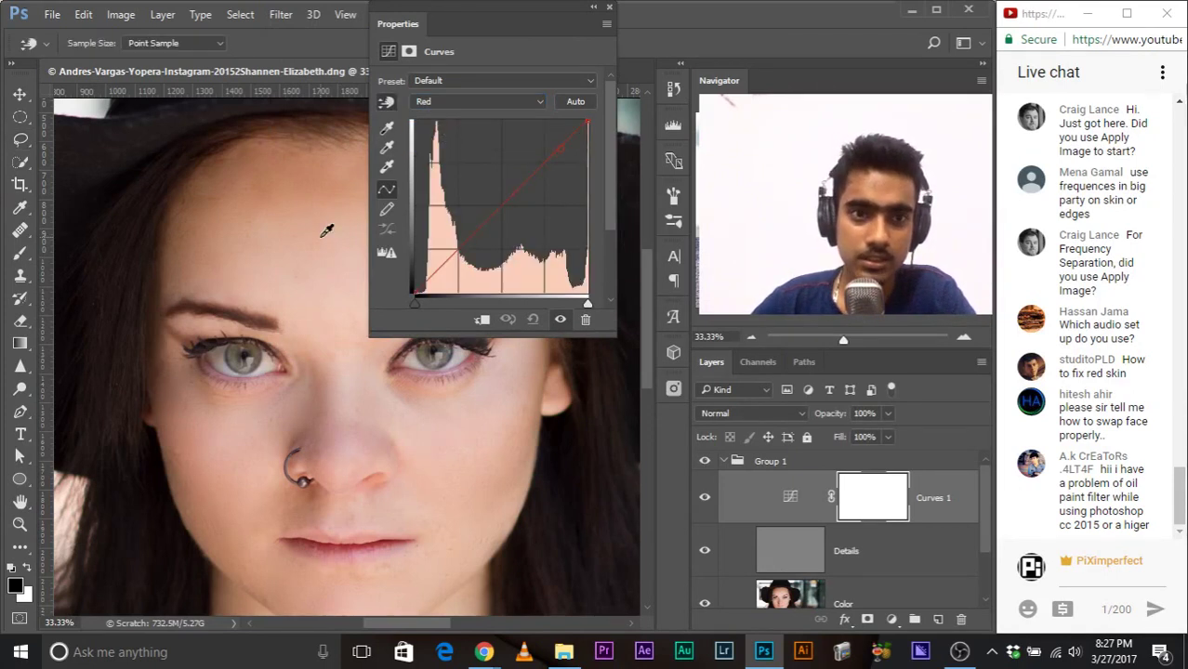
pyautogui.moveTo(509, 197); pyautogui.dragTo(540, 174)
pyautogui.click(705, 498)
pyautogui.click(705, 497)
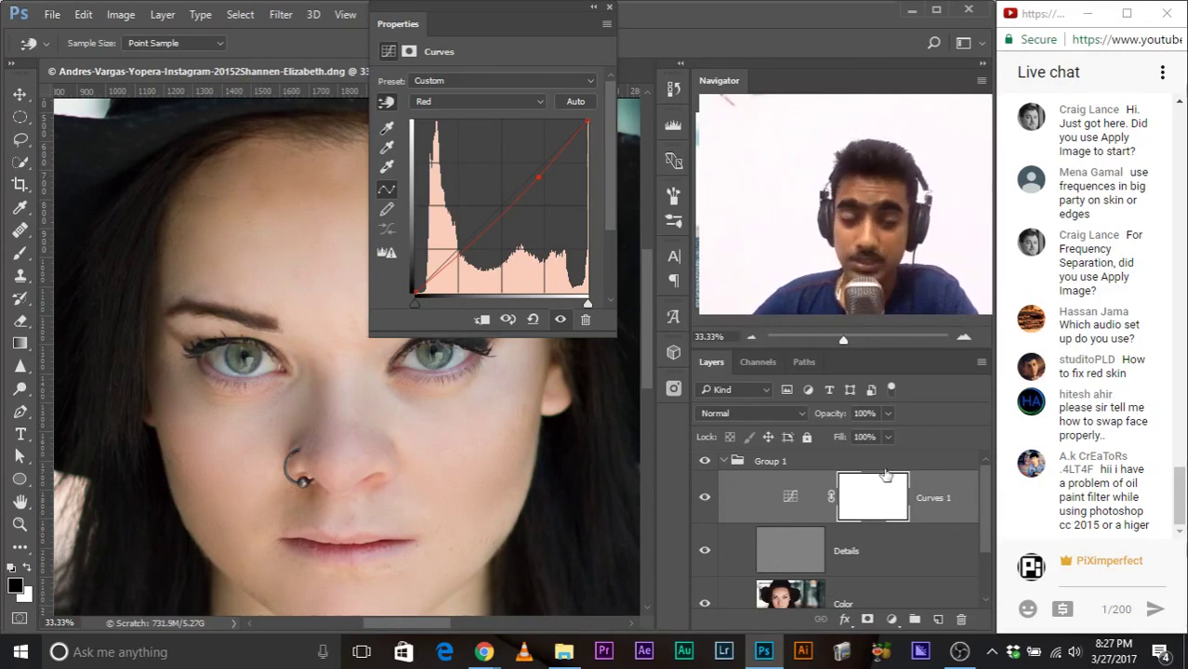
# Step: Close the Curves properties and delete the Curves adjustment layer
pyautogui.click(609, 7)
pyautogui.click(978, 531)
pyautogui.scroll(-2, 974, 557)
pyautogui.press('l')
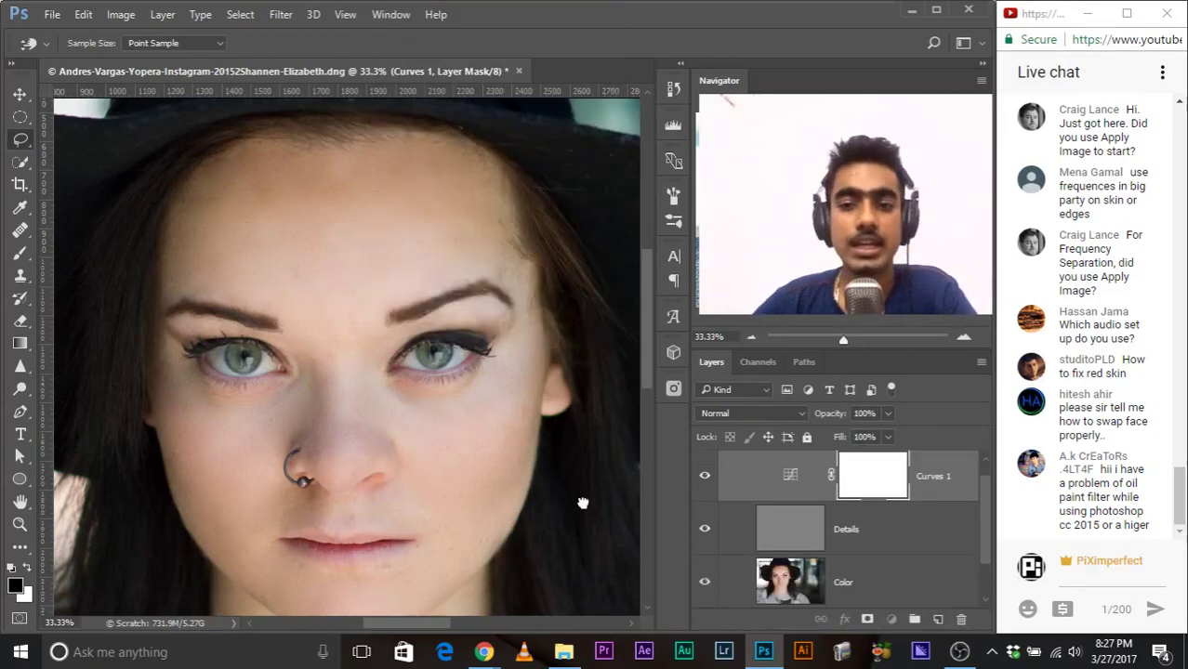
pyautogui.moveTo(337, 358); pyautogui.dragTo(501, 292)
pyautogui.hotkey('ctrl', '+')
pyautogui.hotkey('ctrl', '+')
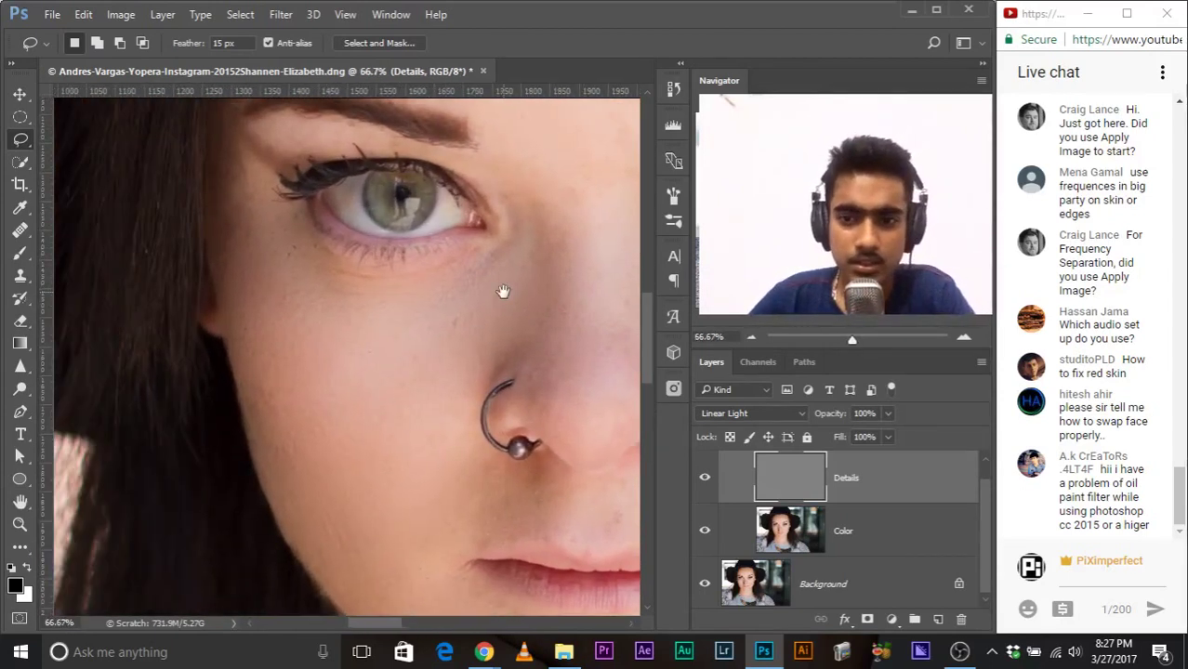
# Step: On the Color layer, lasso the skin below the eye on the nose-ring side, repeat the Gaussian Blur and deselect
pyautogui.click(879, 537)
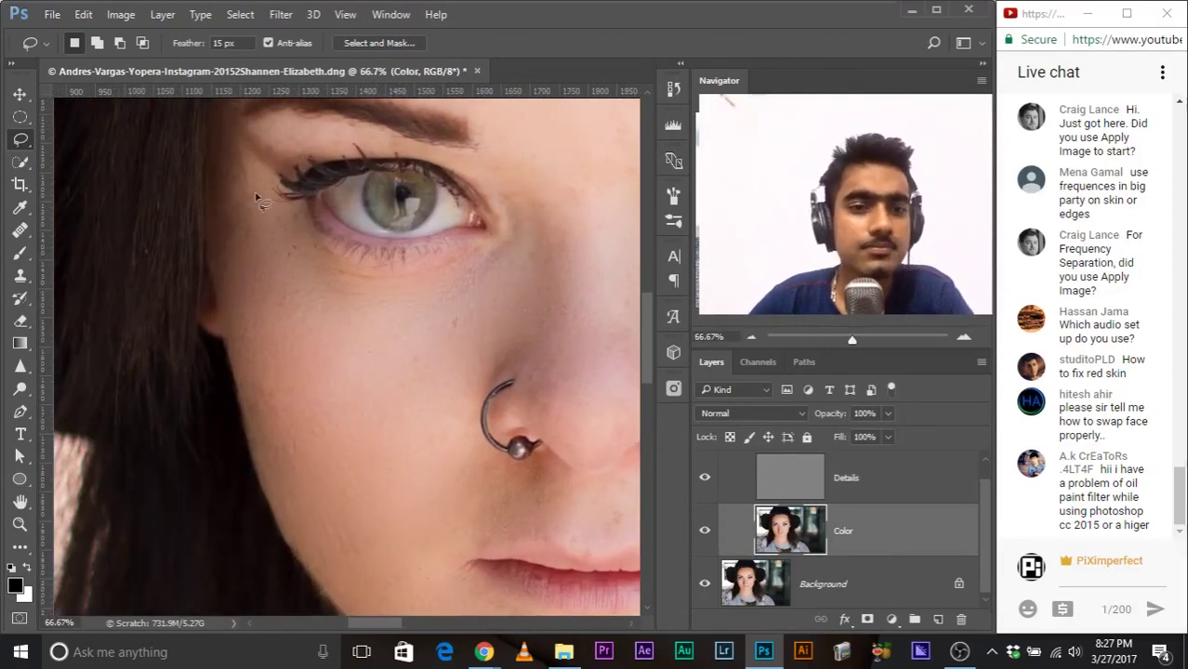
pyautogui.moveTo(434, 271); pyautogui.dragTo(340, 270)
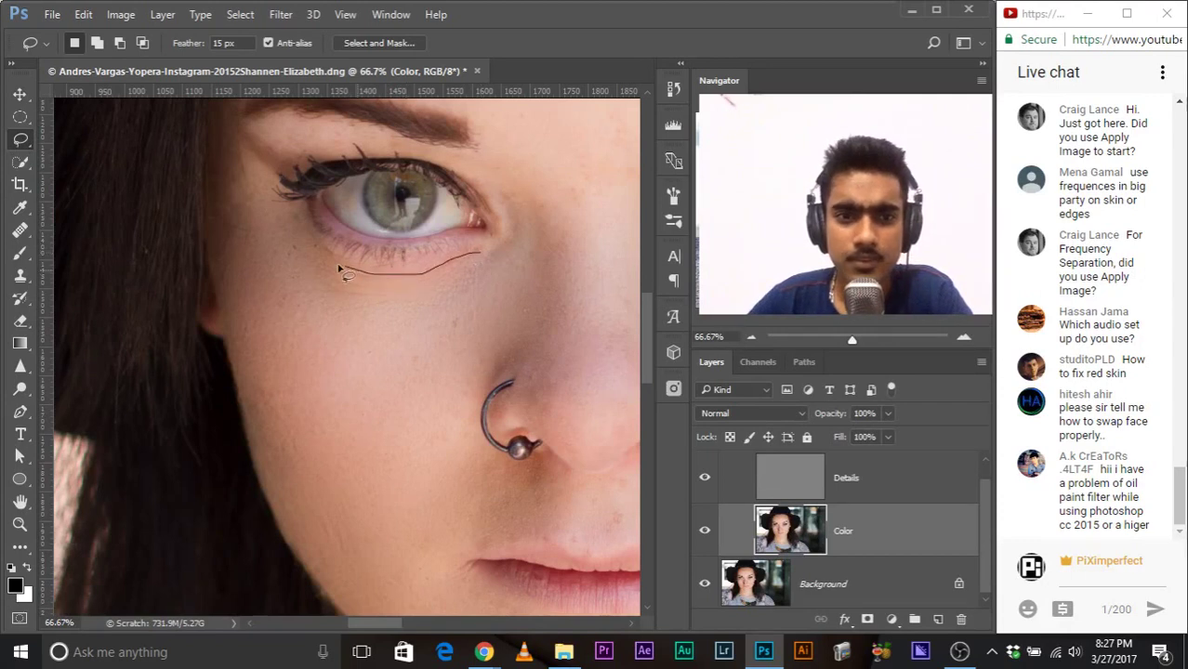
pyautogui.moveTo(353, 314); pyautogui.dragTo(433, 314)
pyautogui.hotkey('ctrl', 'd')
# Step: Lasso the outer eyelid area under the eyebrow opposite the nose ring, repeat the Gaussian Blur on it and deselect
pyautogui.moveTo(340, 228); pyautogui.dragTo(479, 332)
pyautogui.moveTo(364, 221)
pyautogui.mouseDown()
pyautogui.moveTo(339, 243)
pyautogui.moveTo(345, 286)
pyautogui.moveTo(357, 289)
pyautogui.moveTo(407, 245)
pyautogui.moveTo(199, 284)
pyautogui.mouseUp()
pyautogui.hotkey('ctrl', 'd')
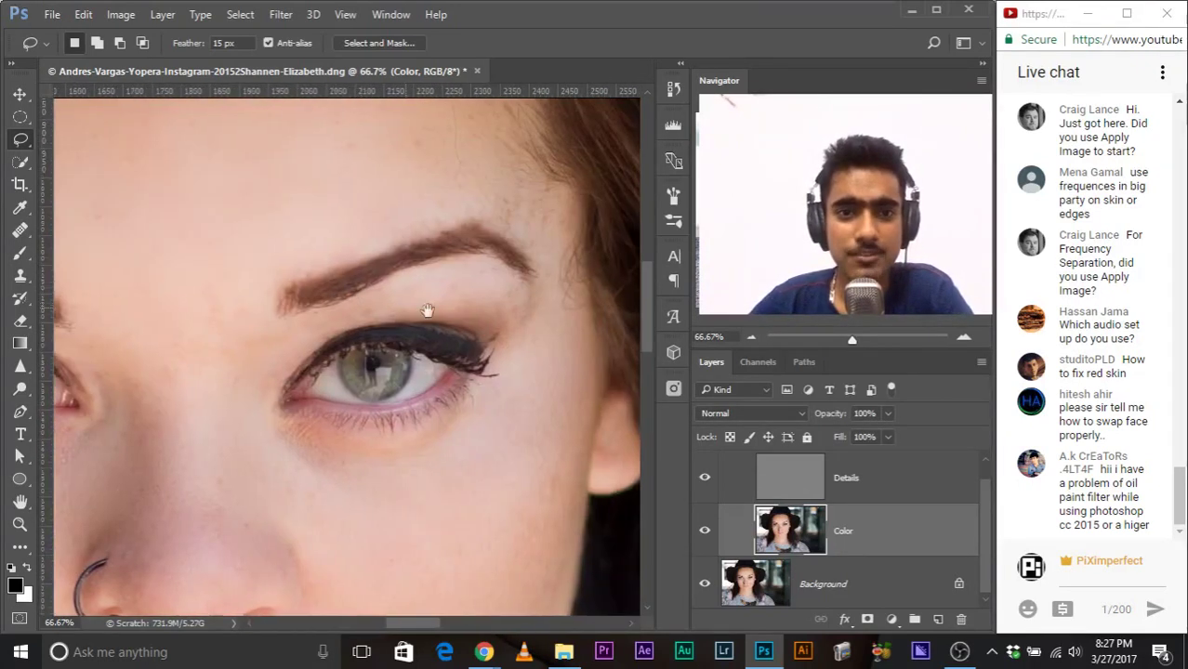
pyautogui.moveTo(532, 327); pyautogui.dragTo(488, 280)
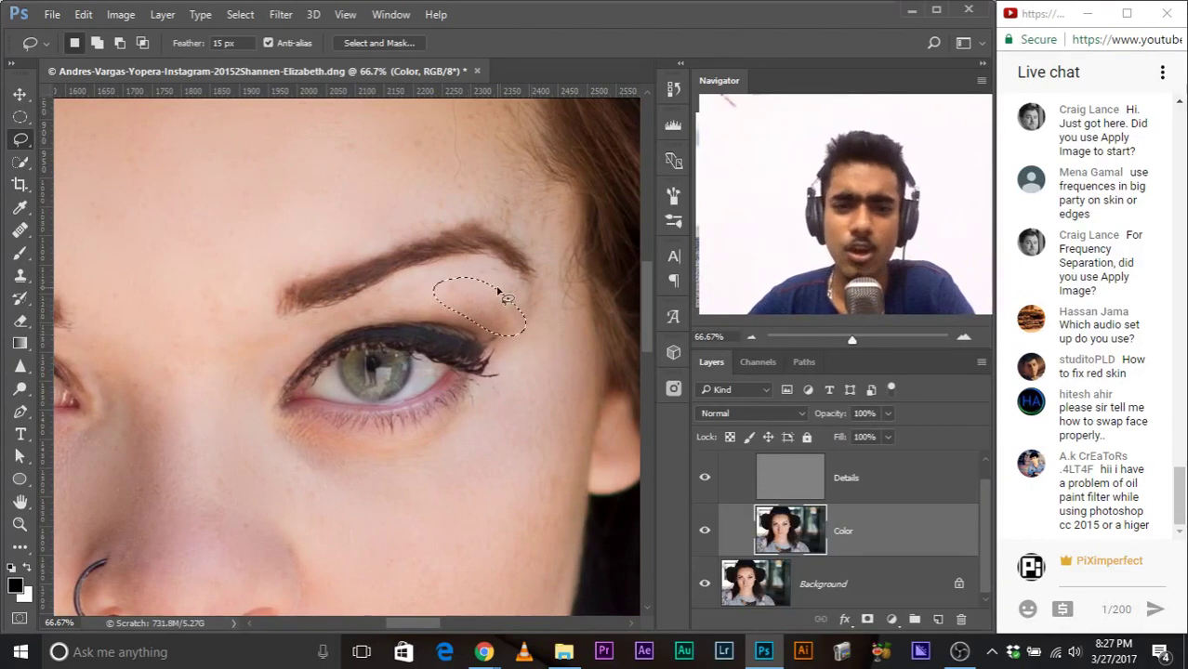
pyautogui.hotkey('ctrl', 'd')
# Step: Blur a lassoed temple patch beside the eyebrow opposite the nose ring, and lasso around the eyebrow's outer end before deselecting
pyautogui.moveTo(521, 234)
pyautogui.mouseDown()
pyautogui.moveTo(445, 269)
pyautogui.moveTo(461, 319)
pyautogui.moveTo(509, 369)
pyautogui.moveTo(546, 361)
pyautogui.mouseUp()
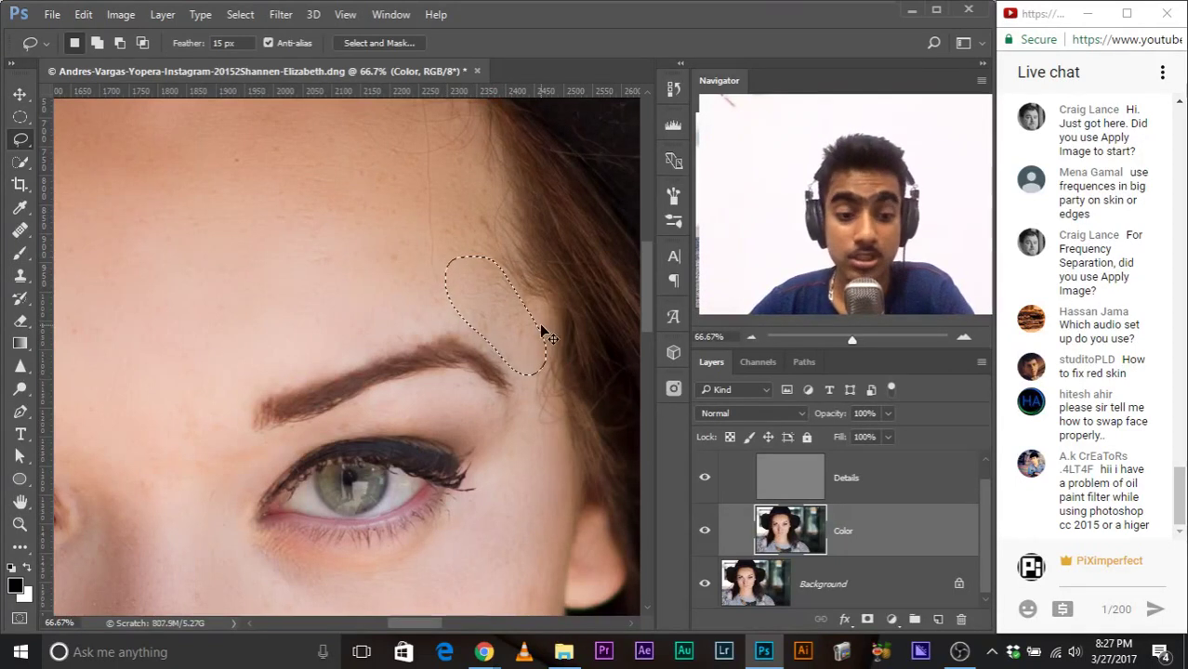
pyautogui.moveTo(471, 289)
pyautogui.mouseDown()
pyautogui.moveTo(397, 357)
pyautogui.moveTo(418, 391)
pyautogui.moveTo(486, 424)
pyautogui.moveTo(530, 358)
pyautogui.mouseUp()
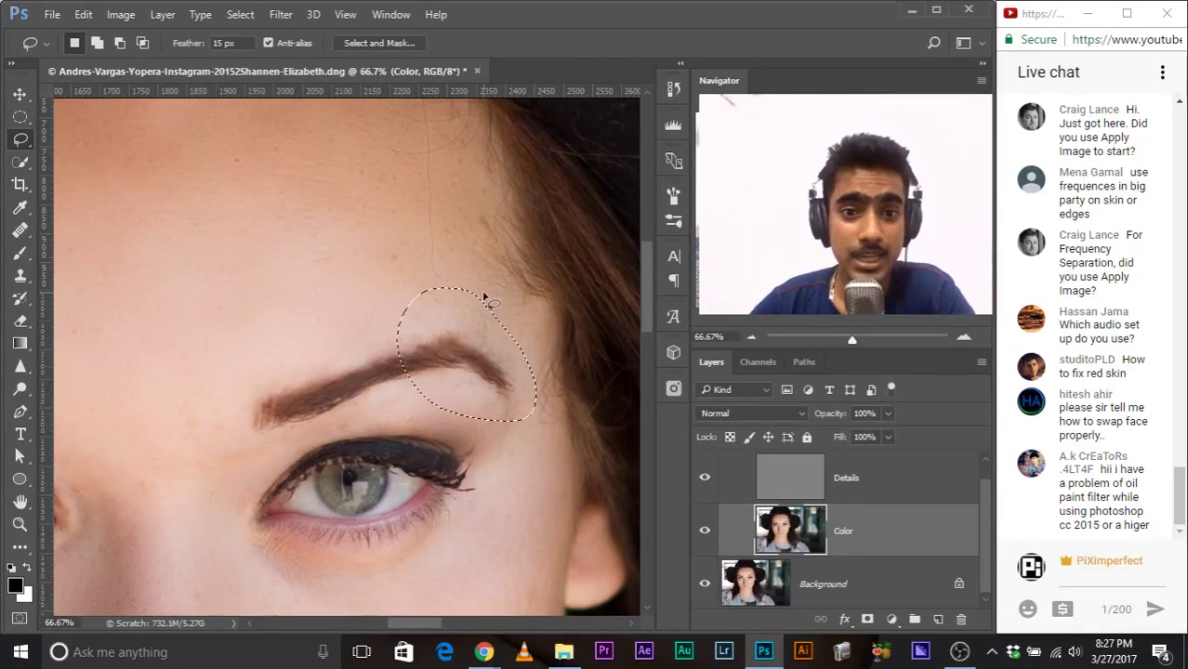
pyautogui.click(462, 356)
# Step: Smooth the skin below the lower lip with lasso selections and repeated Gaussian Blur, and deselect
pyautogui.moveTo(371, 339)
pyautogui.mouseDown()
pyautogui.moveTo(501, 427)
pyautogui.moveTo(305, 337)
pyautogui.mouseUp()
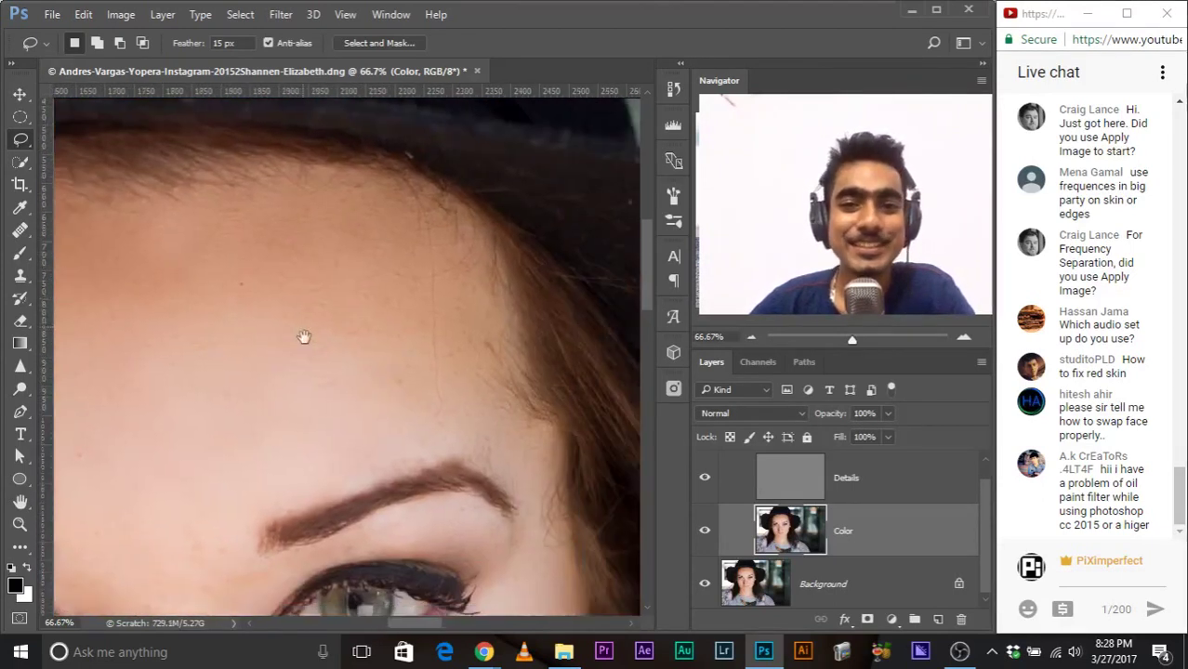
pyautogui.moveTo(350, 200); pyautogui.dragTo(580, 318)
pyautogui.moveTo(491, 299); pyautogui.dragTo(305, 217)
pyautogui.moveTo(523, 271); pyautogui.dragTo(339, 231)
pyautogui.moveTo(599, 244)
pyautogui.mouseDown()
pyautogui.moveTo(479, 242)
pyautogui.moveTo(618, 158)
pyautogui.moveTo(504, 342)
pyautogui.moveTo(440, 249)
pyautogui.moveTo(420, 339)
pyautogui.moveTo(393, 334)
pyautogui.mouseUp()
pyautogui.moveTo(416, 393)
pyautogui.mouseDown()
pyautogui.moveTo(425, 422)
pyautogui.moveTo(556, 383)
pyautogui.mouseUp()
pyautogui.hotkey('ctrl', 'd')
pyautogui.moveTo(548, 380); pyautogui.dragTo(546, 374)
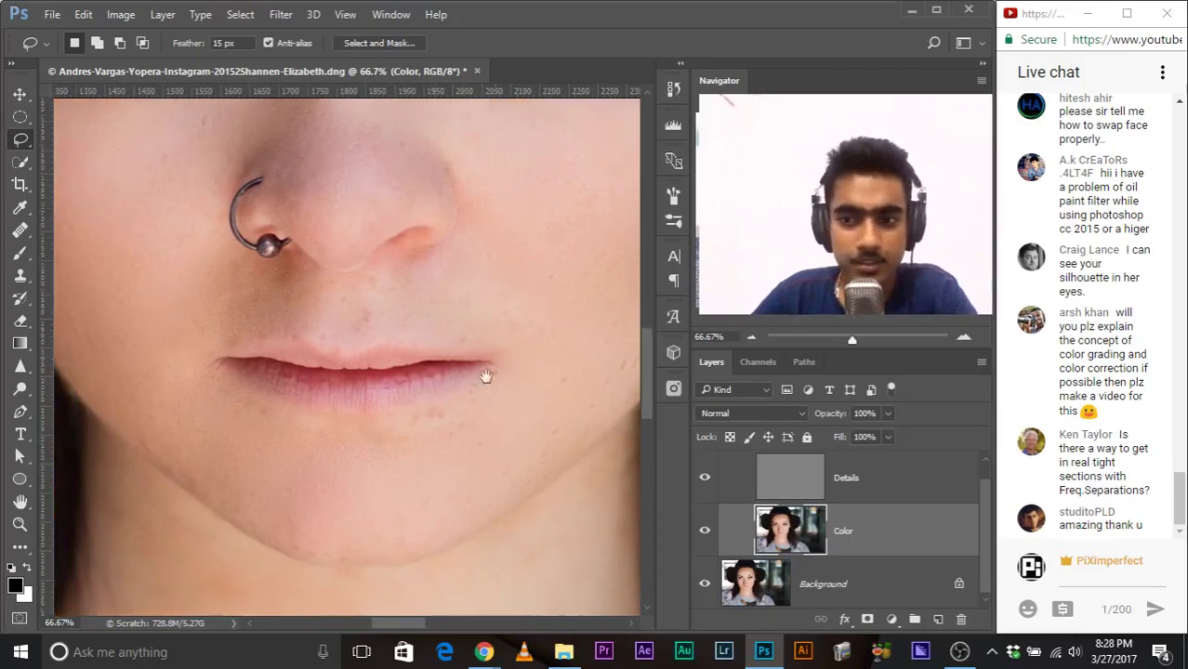
pyautogui.moveTo(415, 413)
pyautogui.mouseDown()
pyautogui.moveTo(528, 433)
pyautogui.moveTo(535, 423)
pyautogui.mouseUp()
pyautogui.click(370, 455)
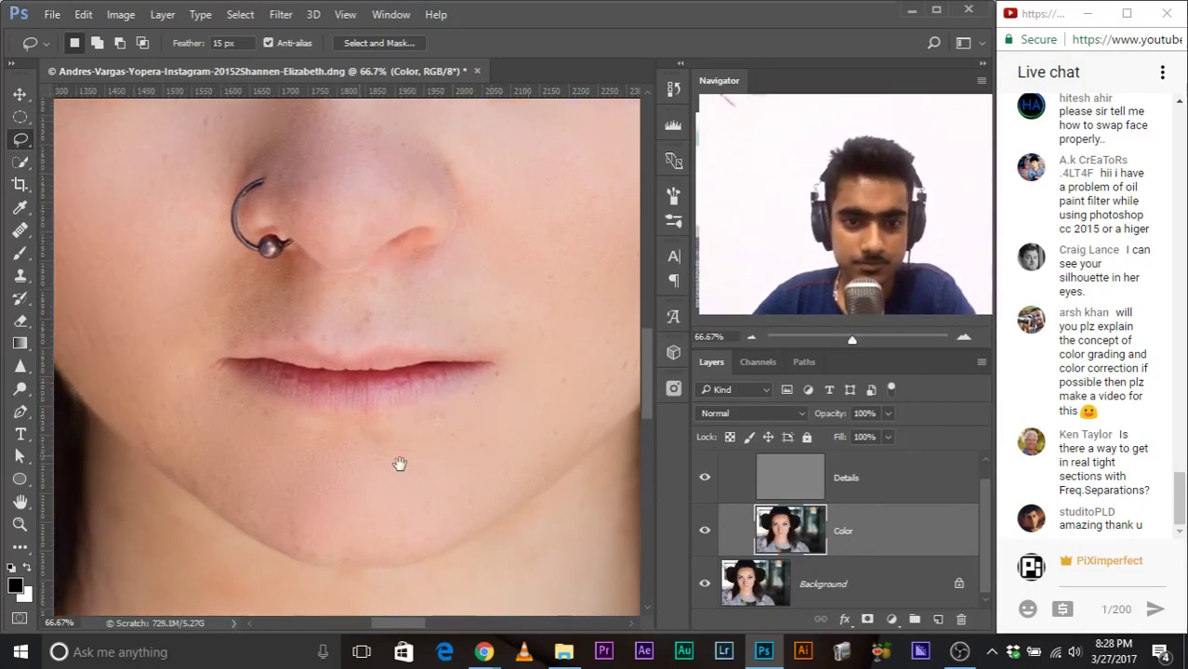
pyautogui.moveTo(401, 436)
pyautogui.mouseDown()
pyautogui.moveTo(344, 433)
pyautogui.moveTo(468, 462)
pyautogui.mouseUp()
pyautogui.click(437, 435)
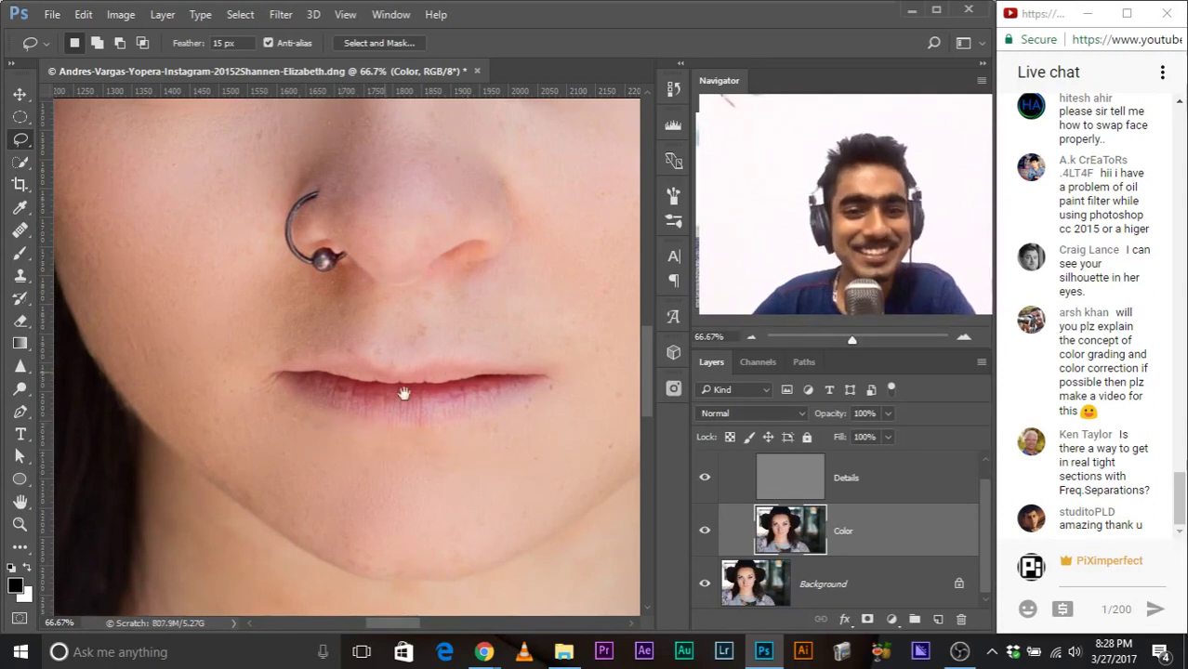
# Step: Lasso the skin between the nose and the upper lip, repeat the Gaussian Blur on it and deselect
pyautogui.scroll(1, 403, 316)
pyautogui.moveTo(496, 340)
pyautogui.mouseDown()
pyautogui.moveTo(408, 368)
pyautogui.moveTo(509, 351)
pyautogui.mouseUp()
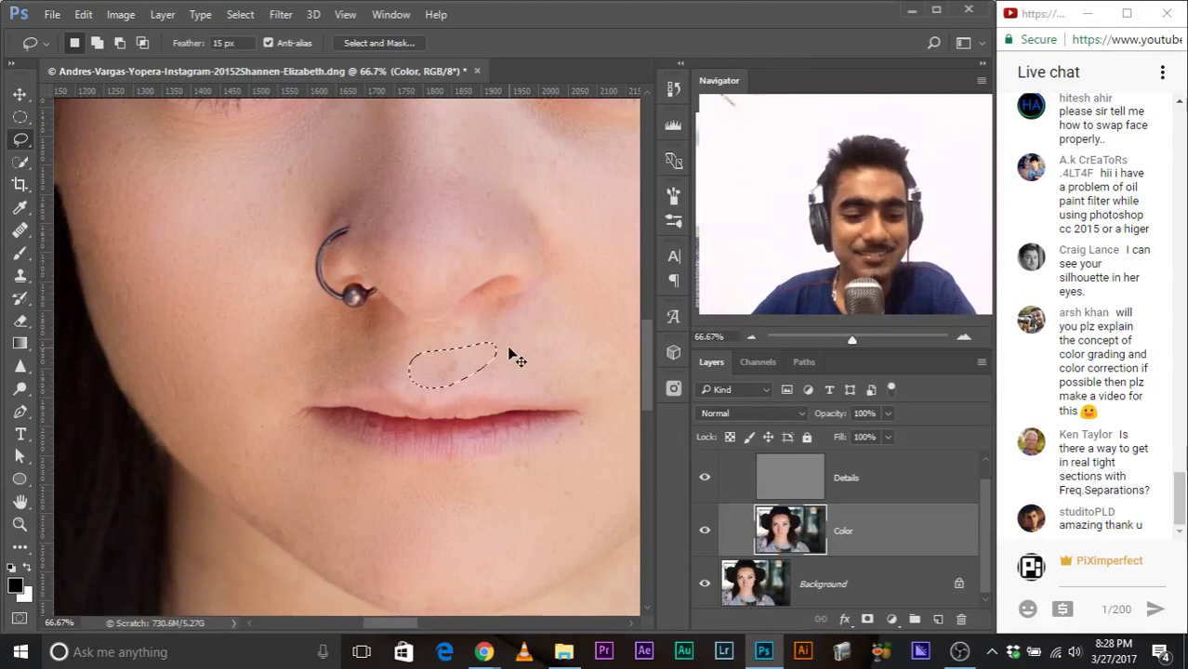
pyautogui.scroll(-1, 429, 397)
pyautogui.click(422, 344)
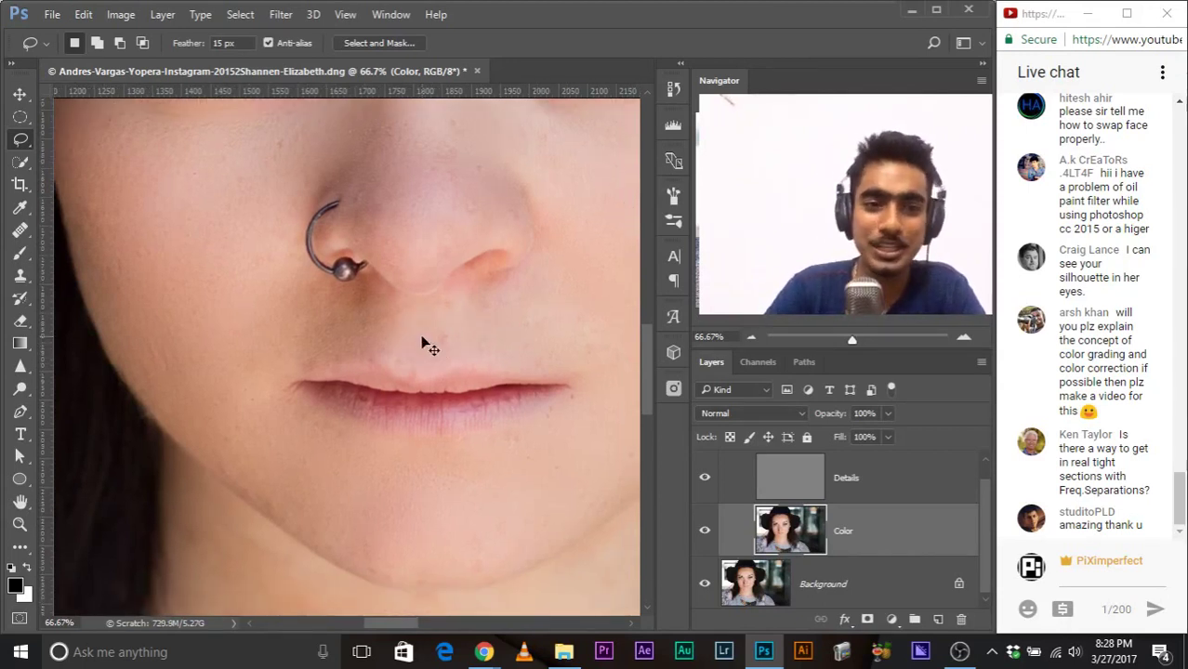
# Step: Hide Group 1 to compare the retouched face with the original, checking the skin at 50% and 33.3% zoom
pyautogui.scroll(-2, 423, 344)
pyautogui.moveTo(410, 263); pyautogui.dragTo(393, 316)
pyautogui.hotkey('ctrl', 'g')
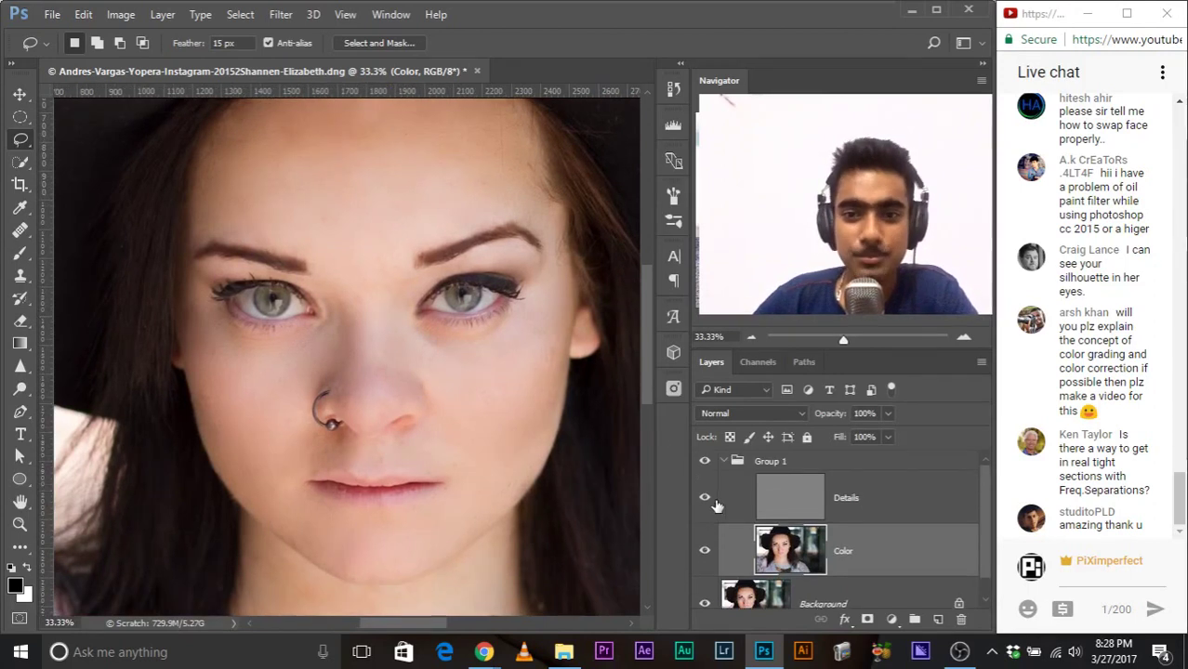
pyautogui.click(704, 460)
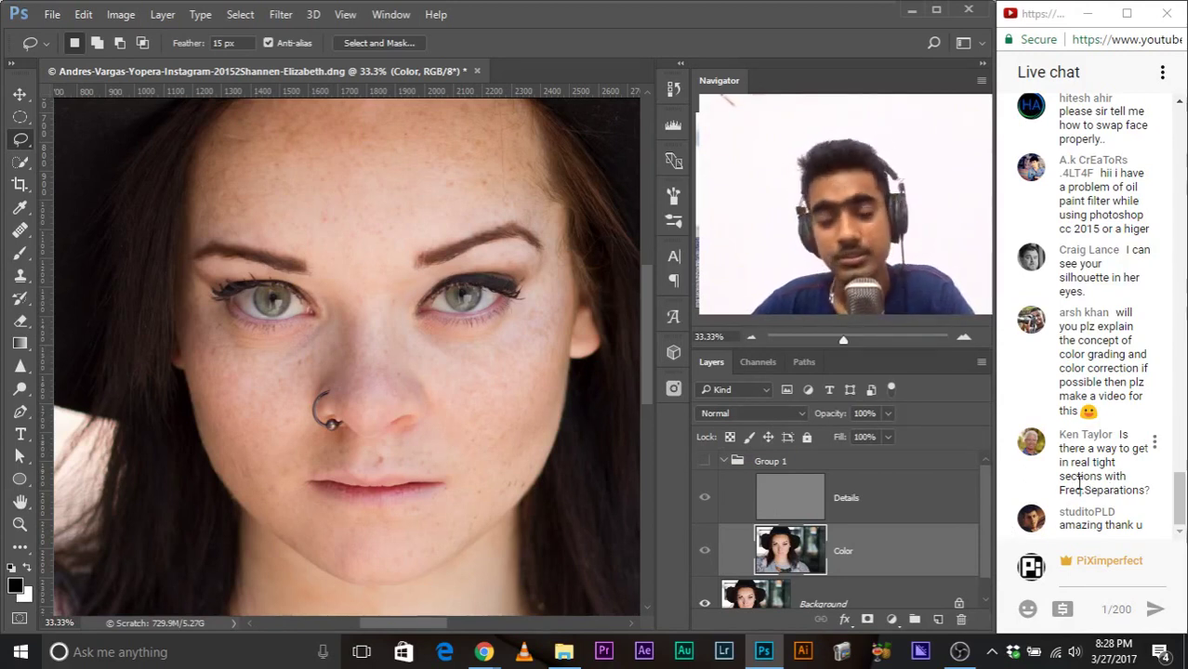
pyautogui.hotkey('ctrl', '+')
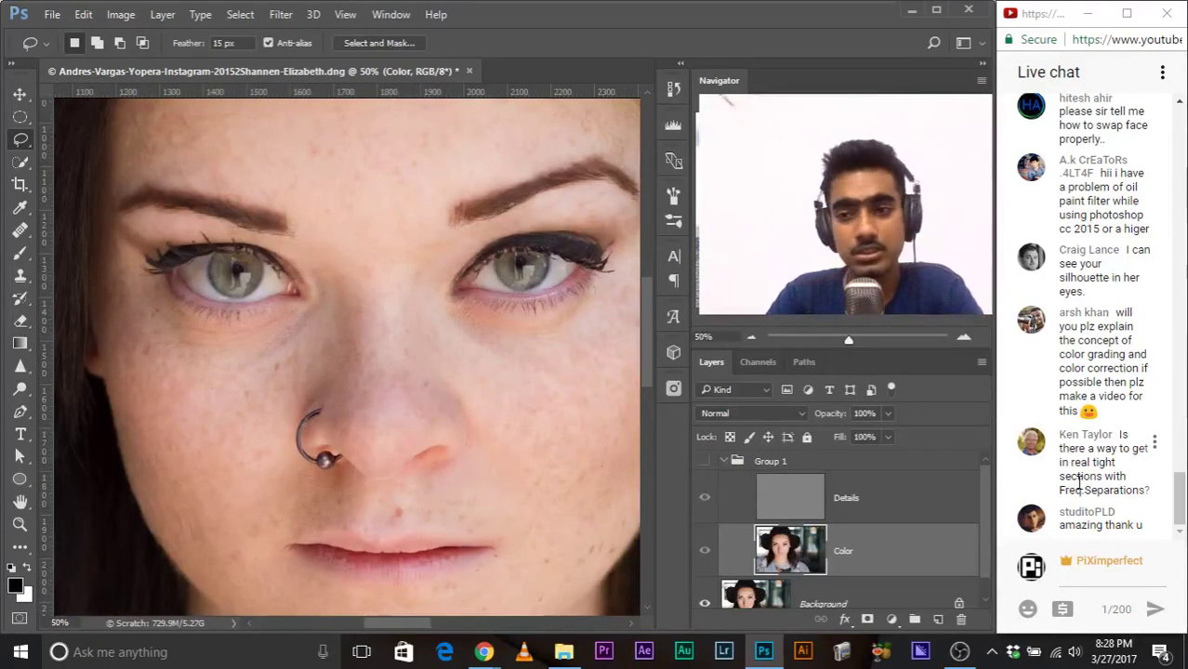
pyautogui.hotkey('ctrl', '-')
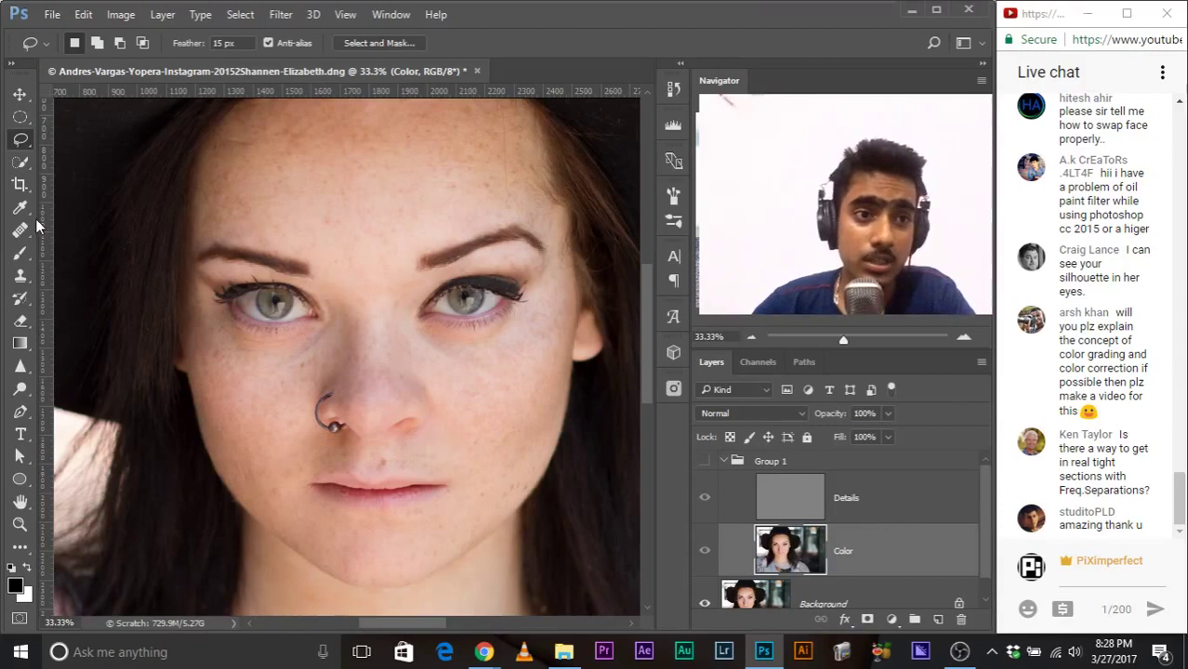
# Step: Activate the Quick Selection tool and toggle Quick Mask mode on and off without a selection
pyautogui.click(20, 162)
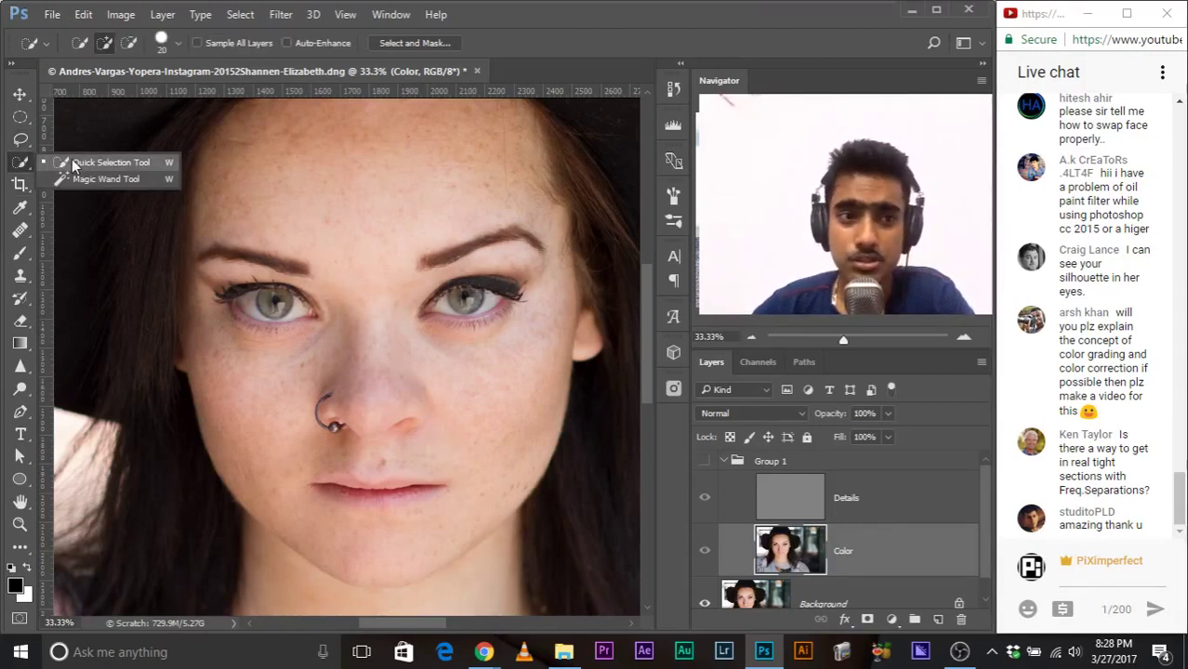
pyautogui.click(22, 164)
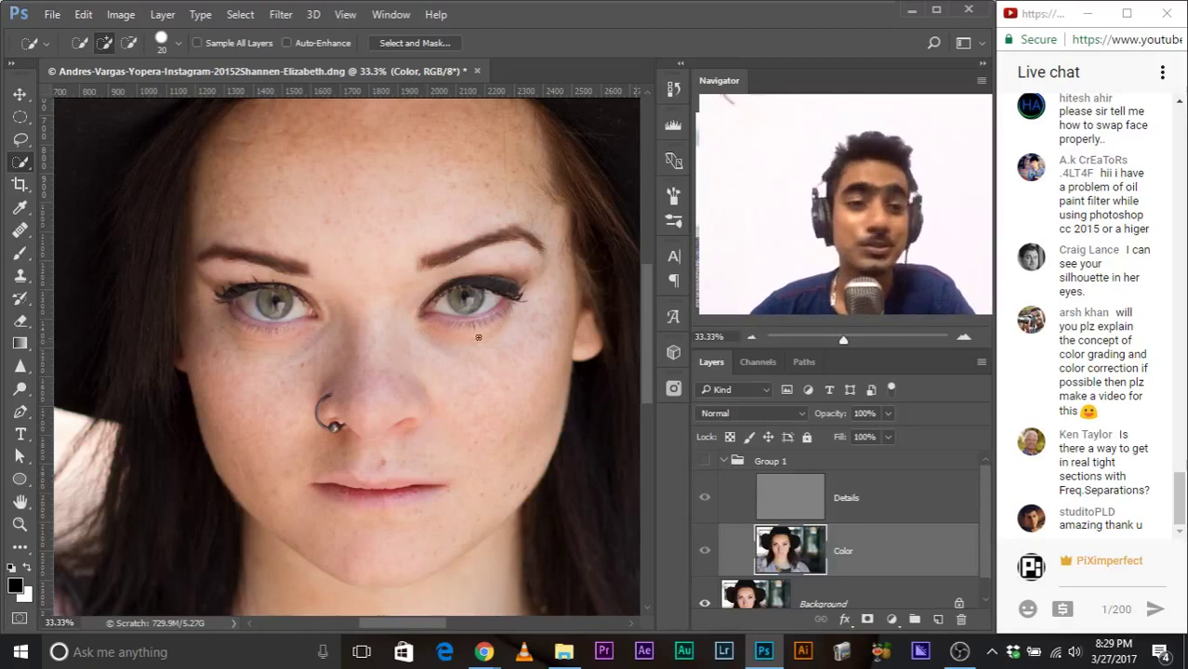
pyautogui.press('q')
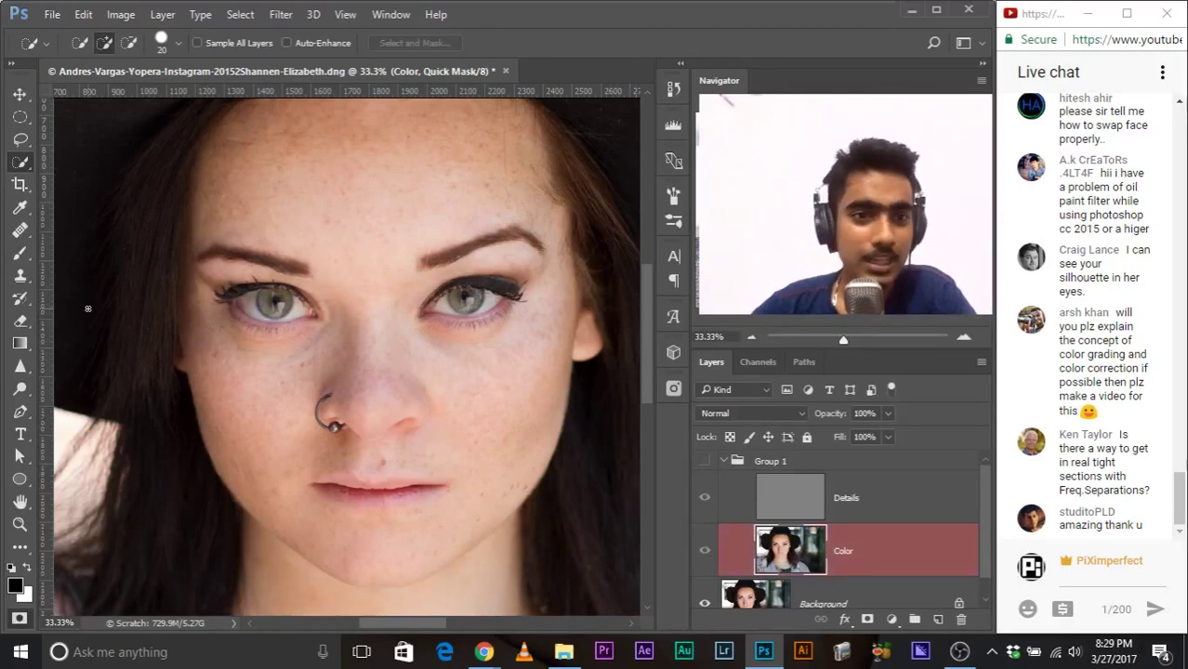
pyautogui.press('q')
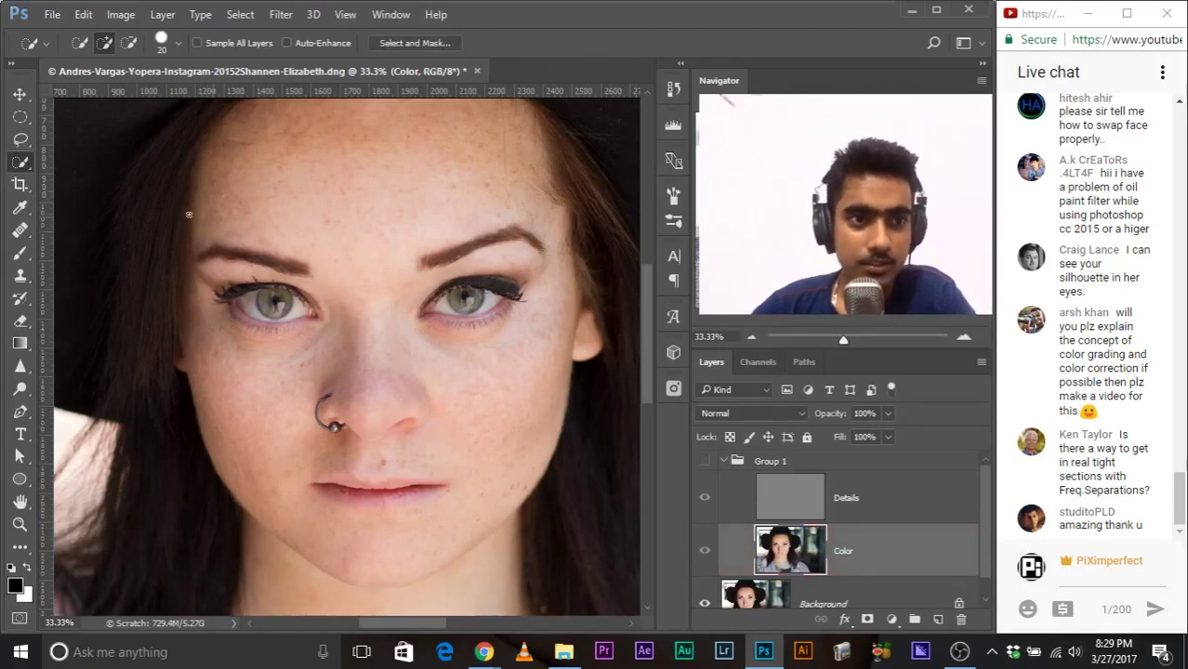
# Step: Lasso around the eyebrow on the nose-ring side with a 15 px feather, and inspect the selection in Quick Mask mode with the Brush ready
pyautogui.click(21, 139)
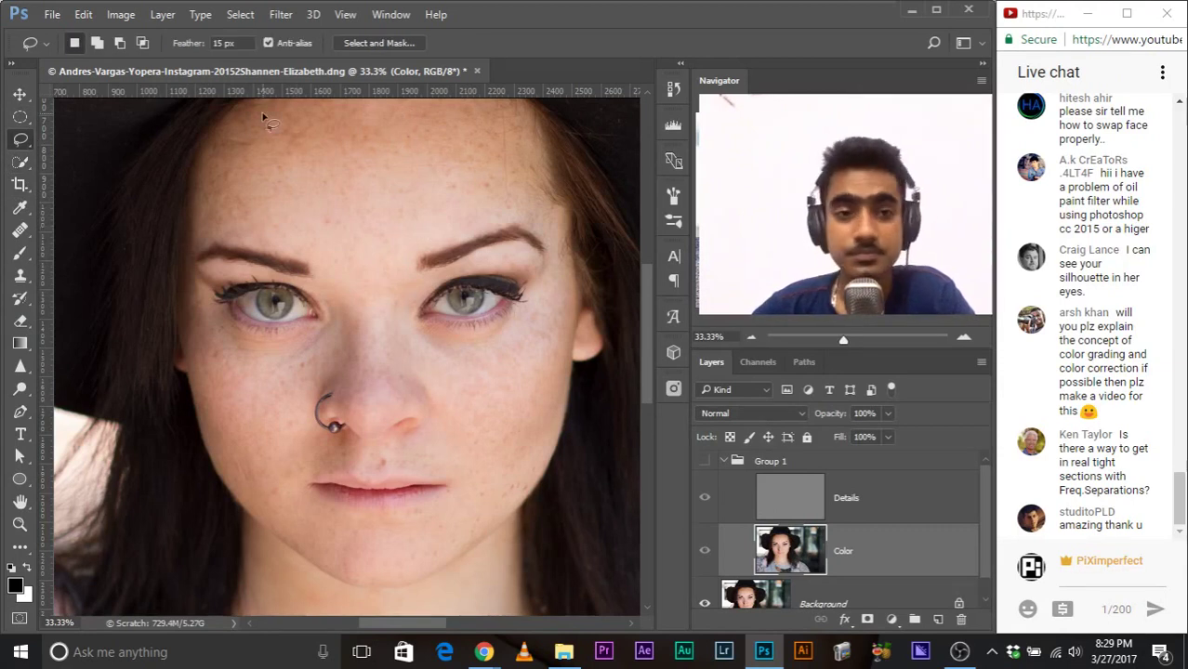
pyautogui.moveTo(299, 193)
pyautogui.mouseDown()
pyautogui.moveTo(255, 291)
pyautogui.moveTo(351, 216)
pyautogui.mouseUp()
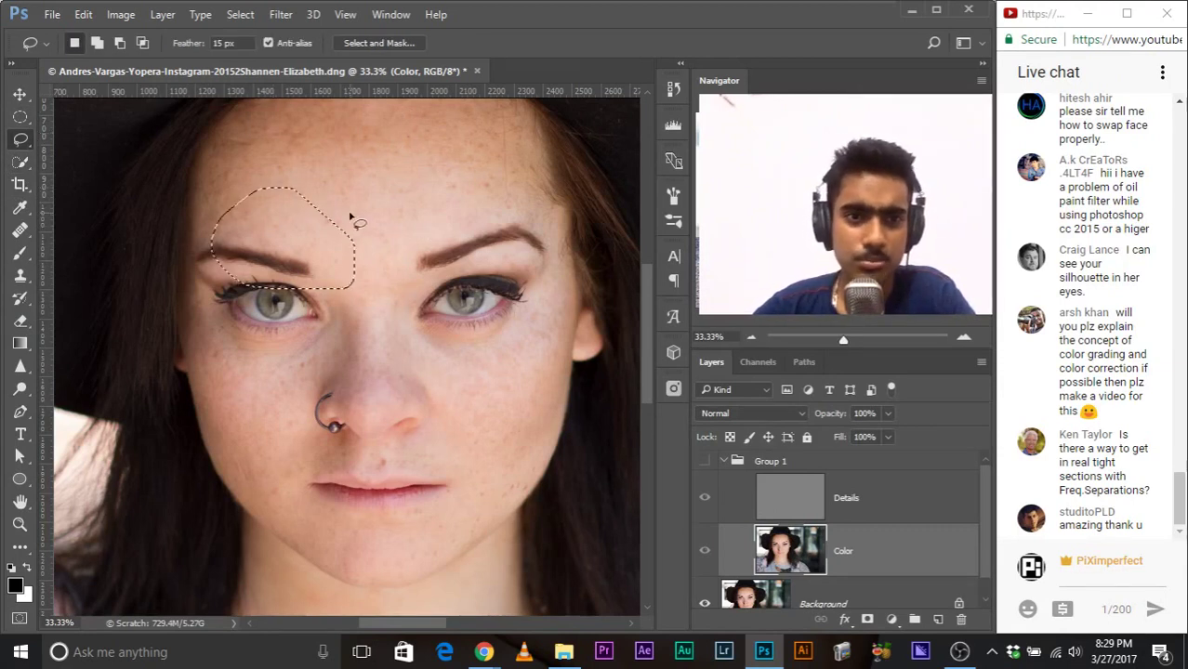
pyautogui.press('q')
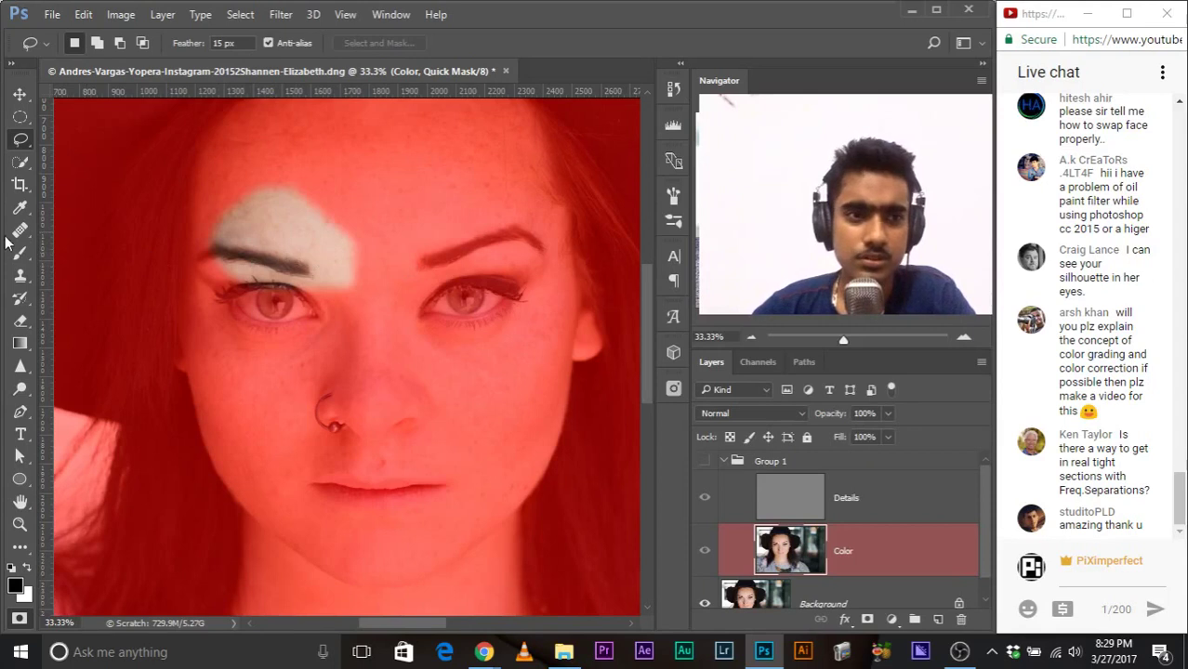
pyautogui.click(20, 208)
pyautogui.click(22, 254)
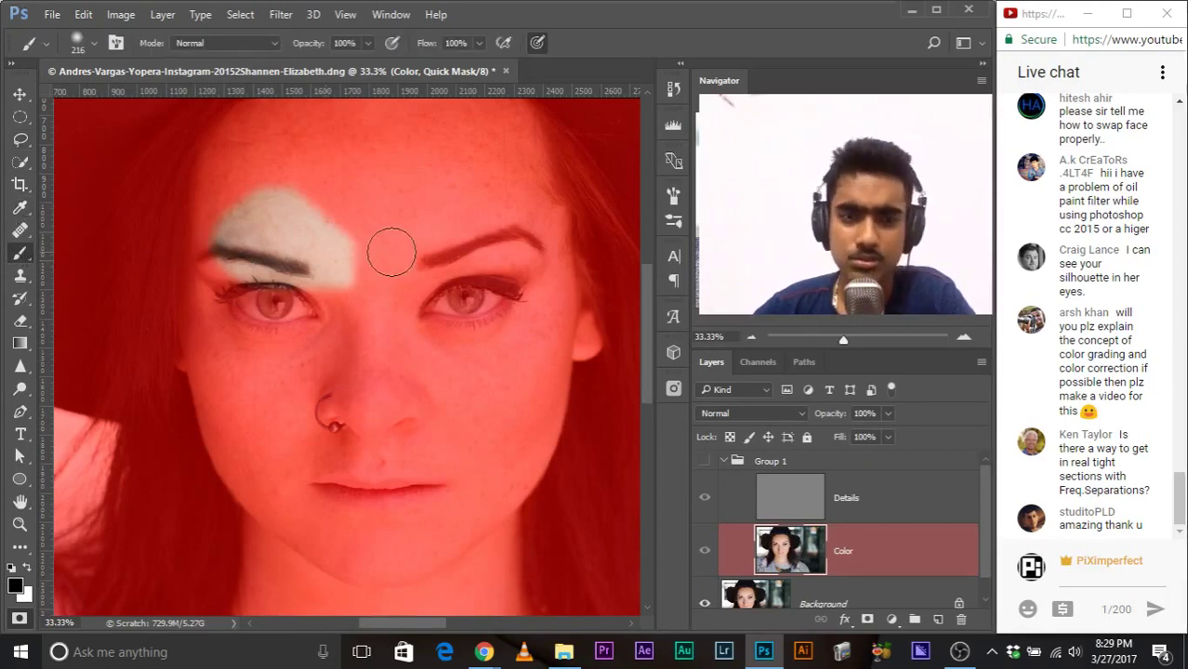
pyautogui.press('q')
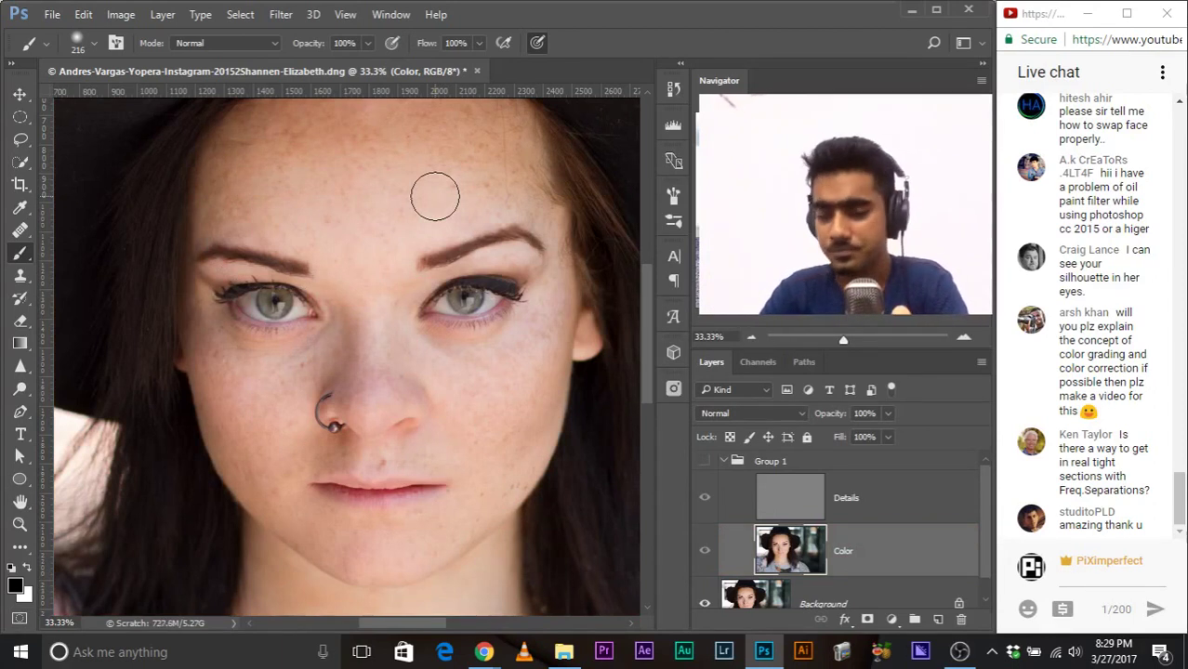
pyautogui.click(20, 231)
pyautogui.rightClick(20, 231)
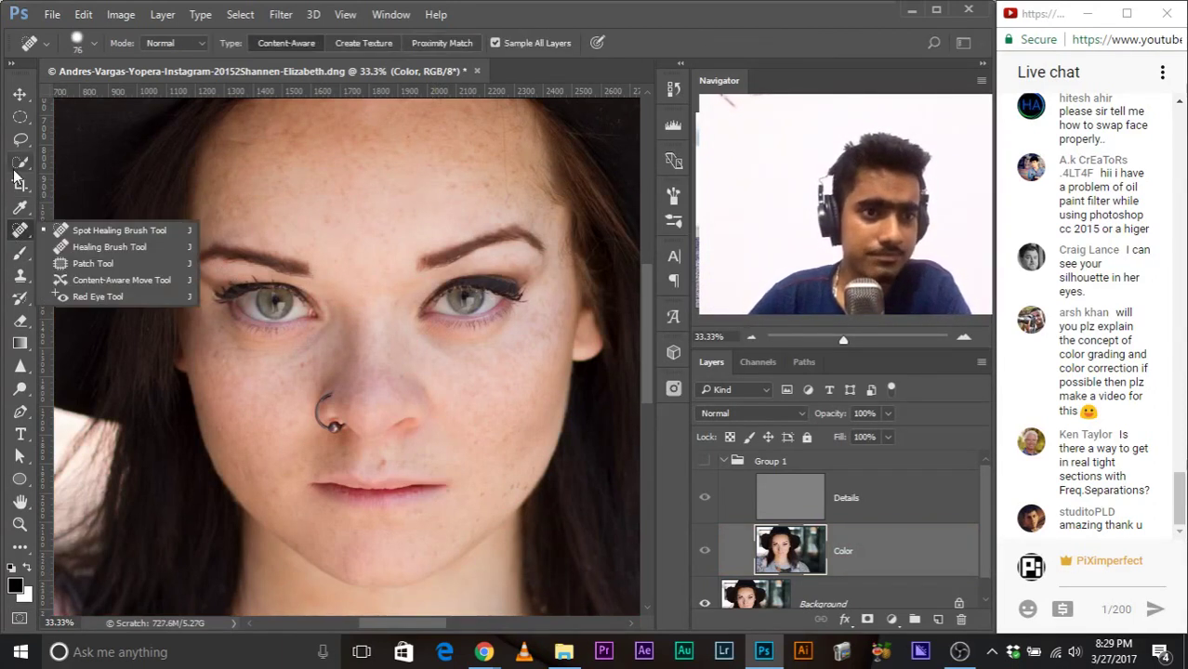
pyautogui.click(20, 161)
pyautogui.rightClick(20, 160)
pyautogui.click(59, 166)
pyautogui.rightClick(22, 162)
pyautogui.click(26, 164)
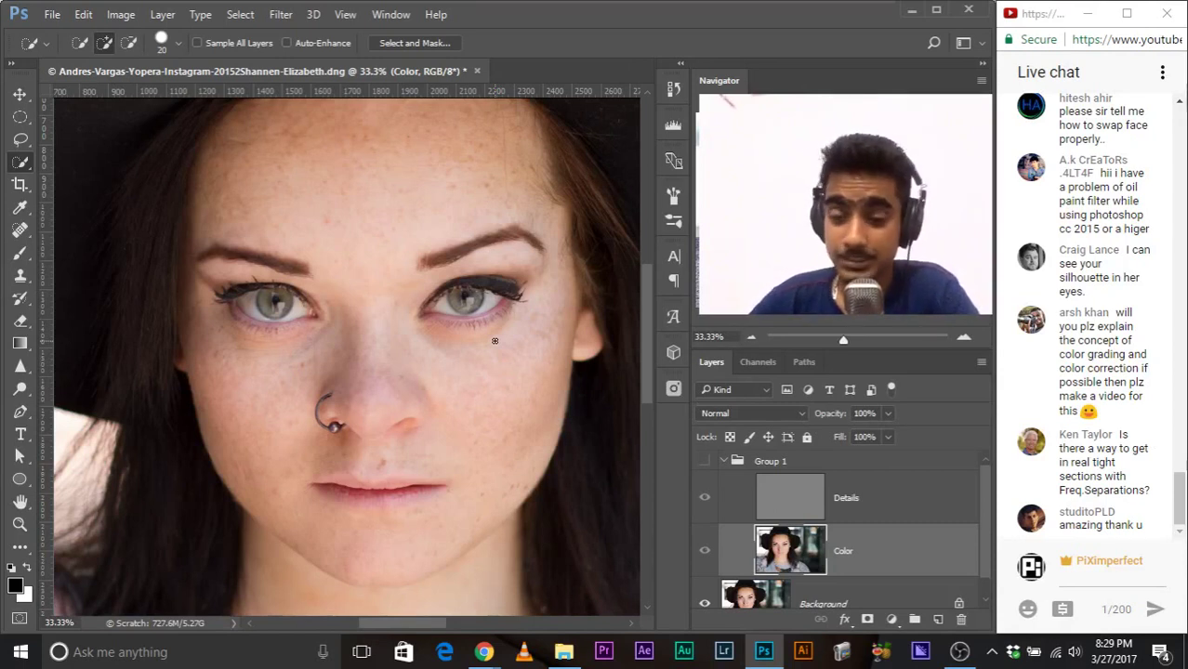
# Step: Read the latest viewer questions in the live chat window
pyautogui.scroll(2, 368, 302)
pyautogui.scroll(-2, 368, 302)
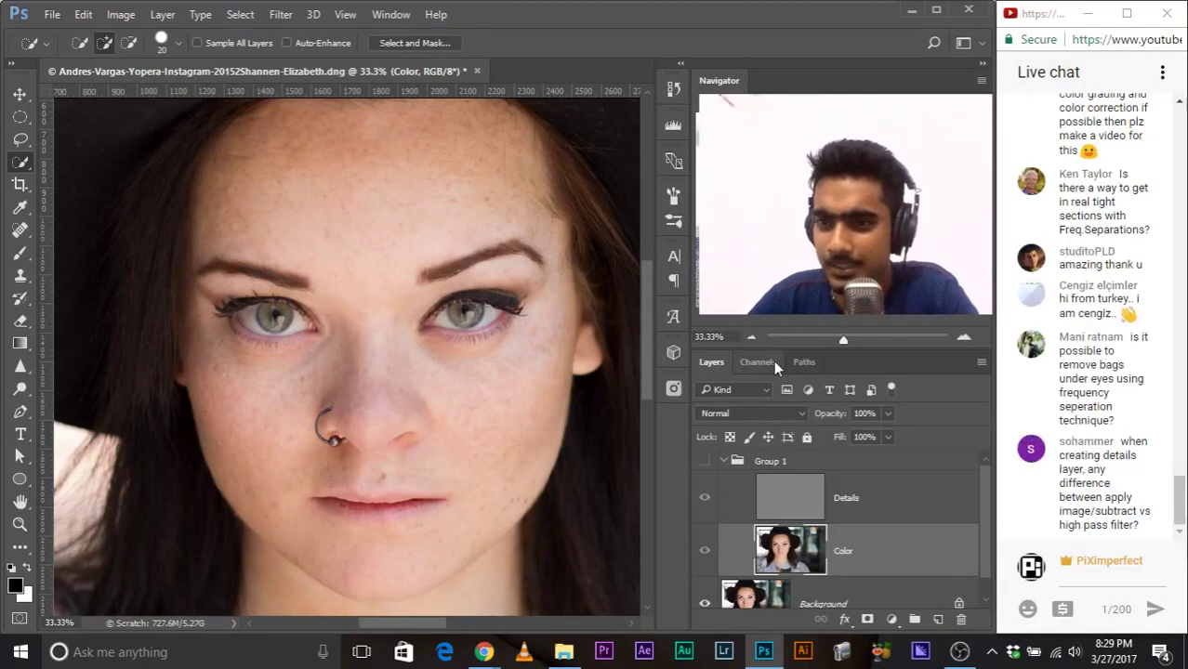
pyautogui.click(1179, 475)
pyautogui.scroll(2, 1178, 476)
pyautogui.moveTo(1178, 476); pyautogui.dragTo(1182, 506)
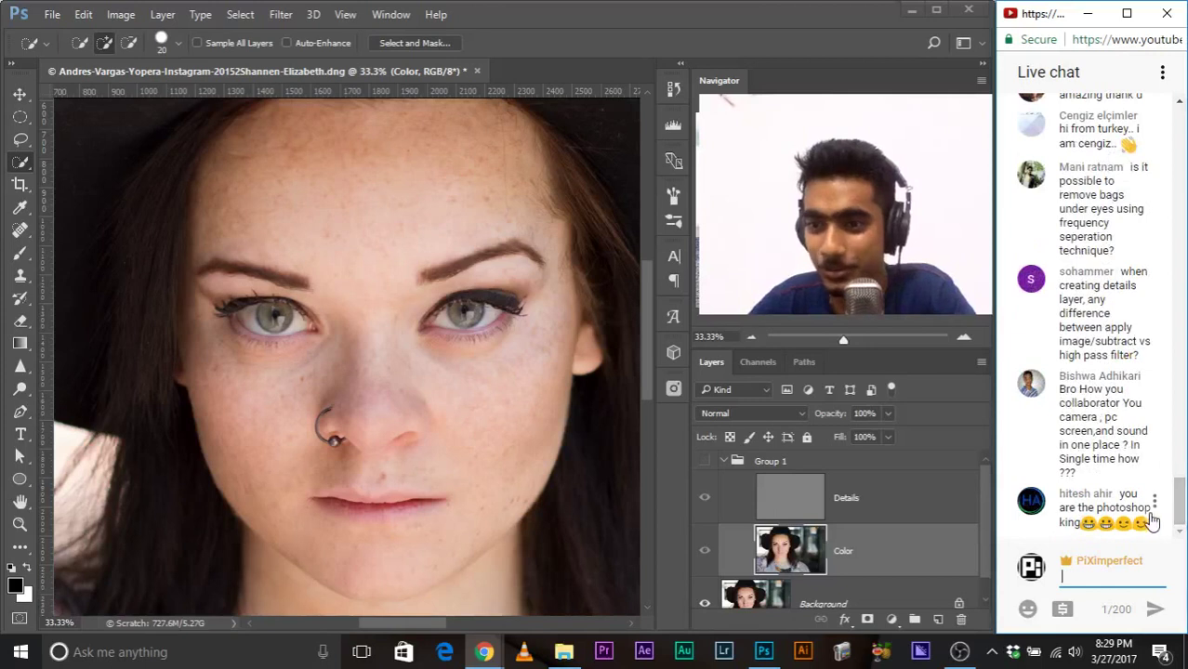
pyautogui.moveTo(1180, 502)
pyautogui.mouseDown()
pyautogui.moveTo(1181, 490)
pyautogui.moveTo(1182, 517)
pyautogui.mouseUp()
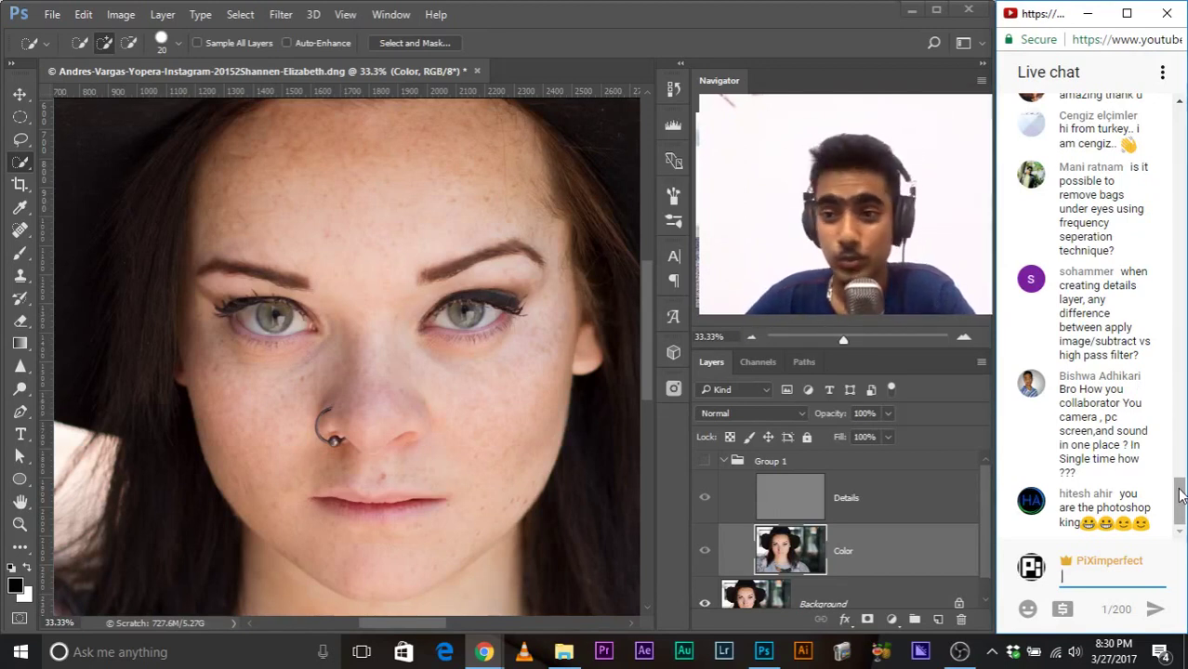
pyautogui.scroll(1, 1178, 496)
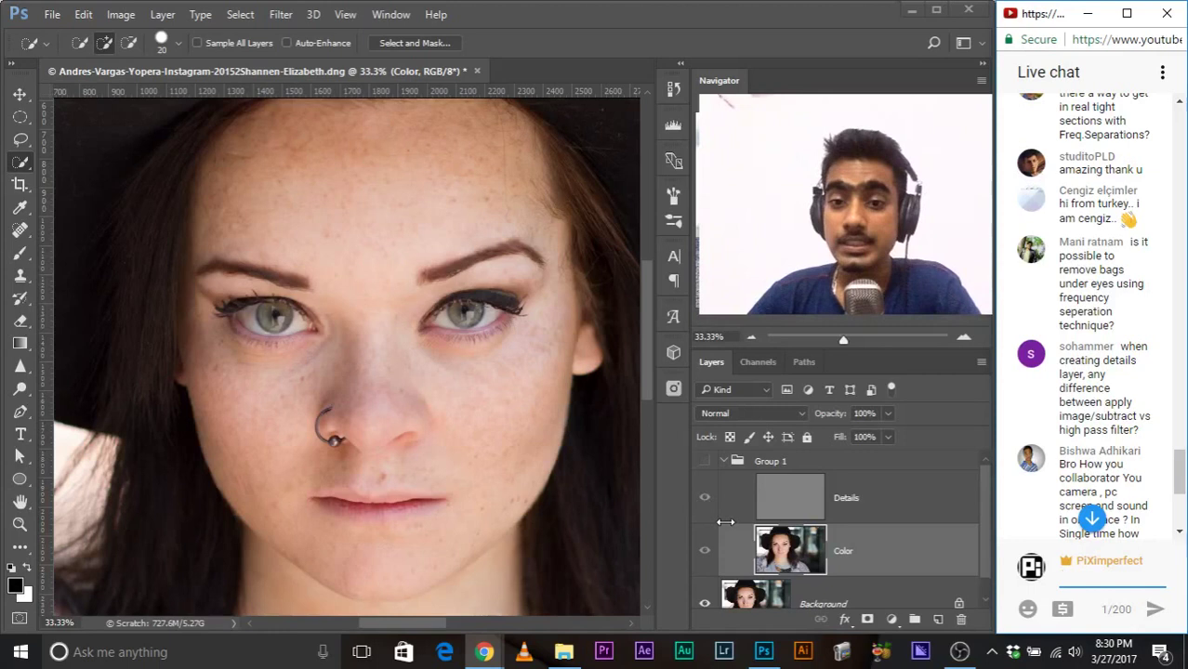
# Step: Make Group 1 visible again to show the retouched skin above the Background layer
pyautogui.click(705, 463)
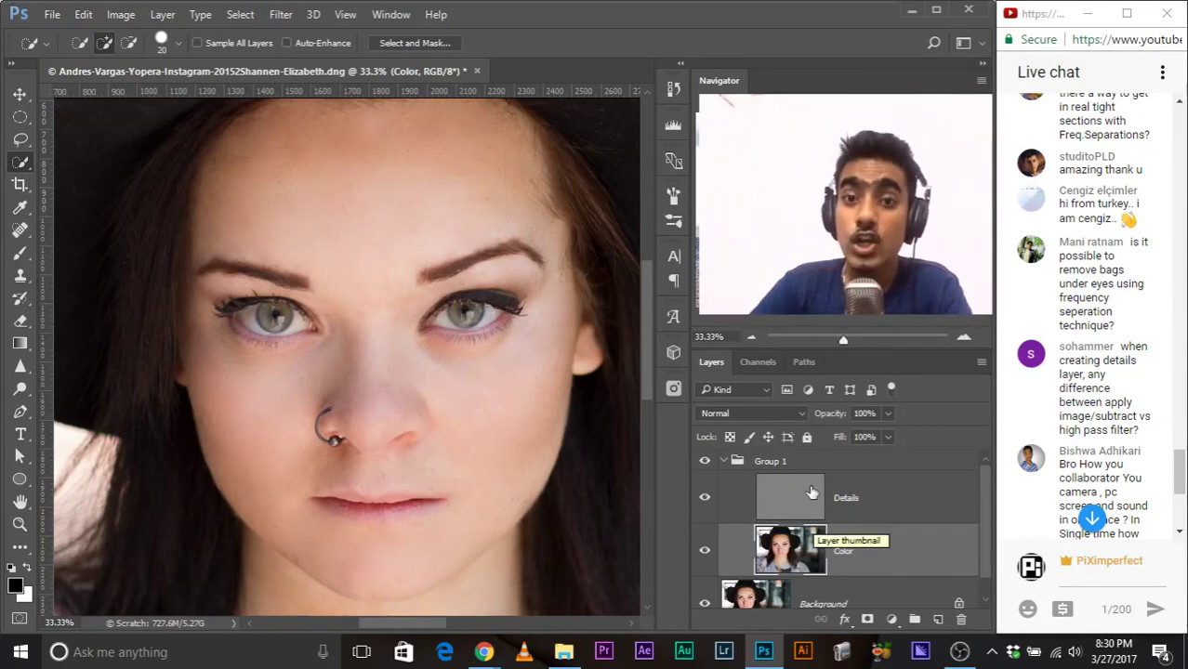
pyautogui.scroll(-1, 811, 494)
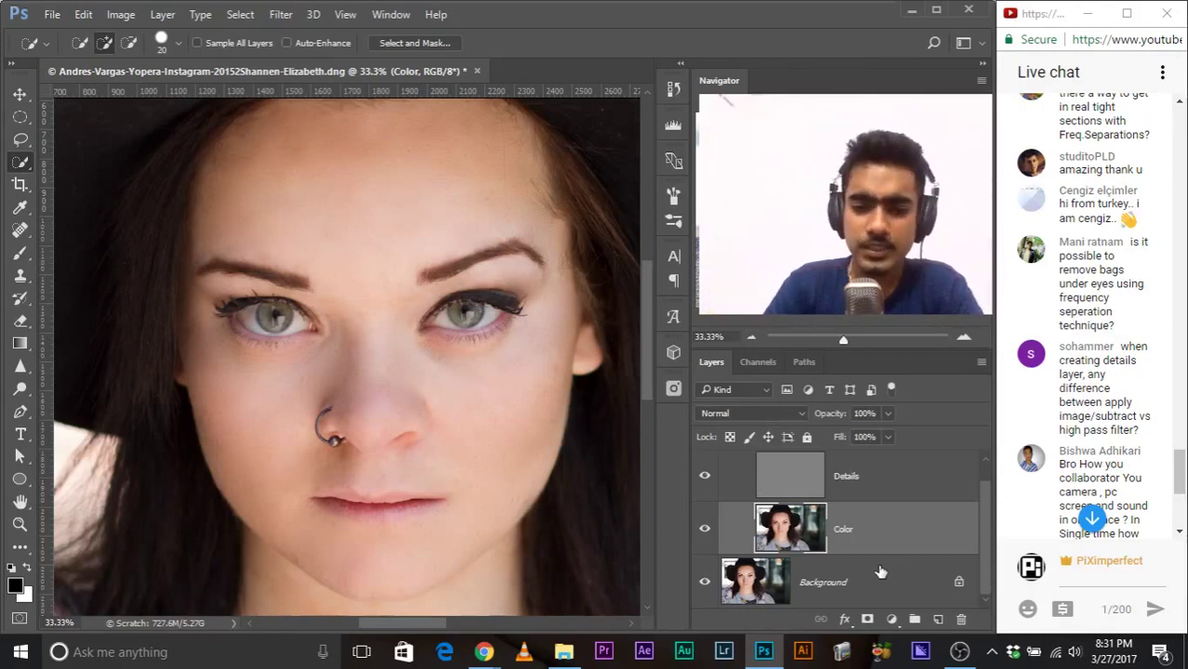
pyautogui.click(1180, 462)
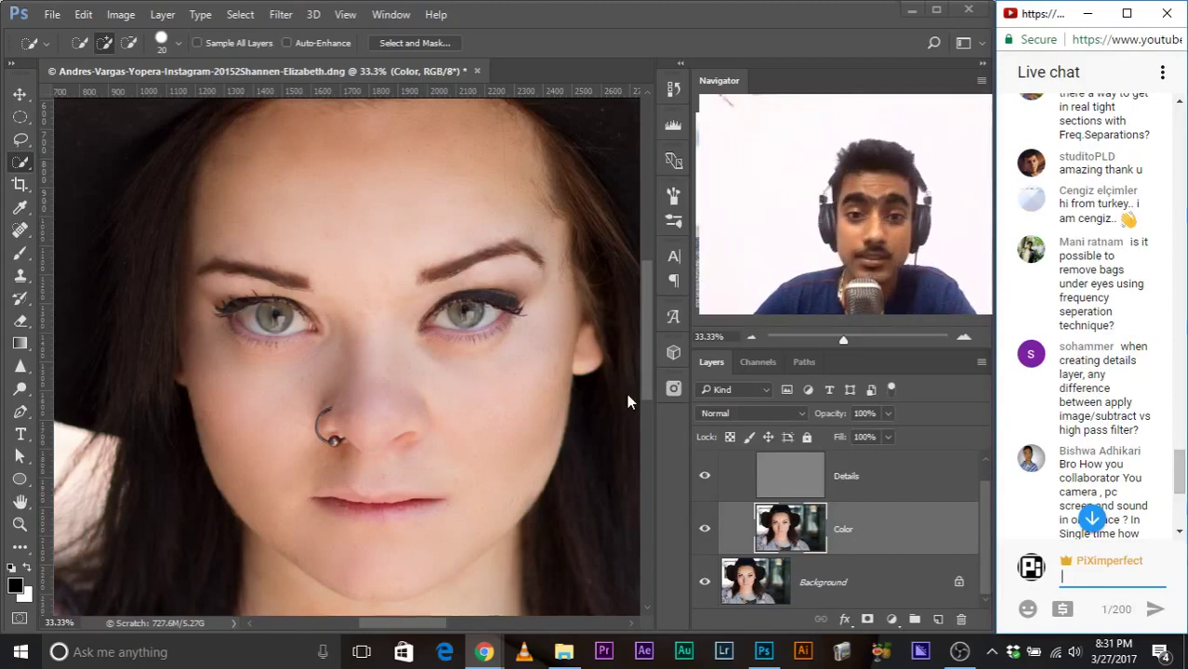
pyautogui.hotkey('ctrl', '+')
pyautogui.hotkey('ctrl', '+')
pyautogui.hotkey('ctrl', '+')
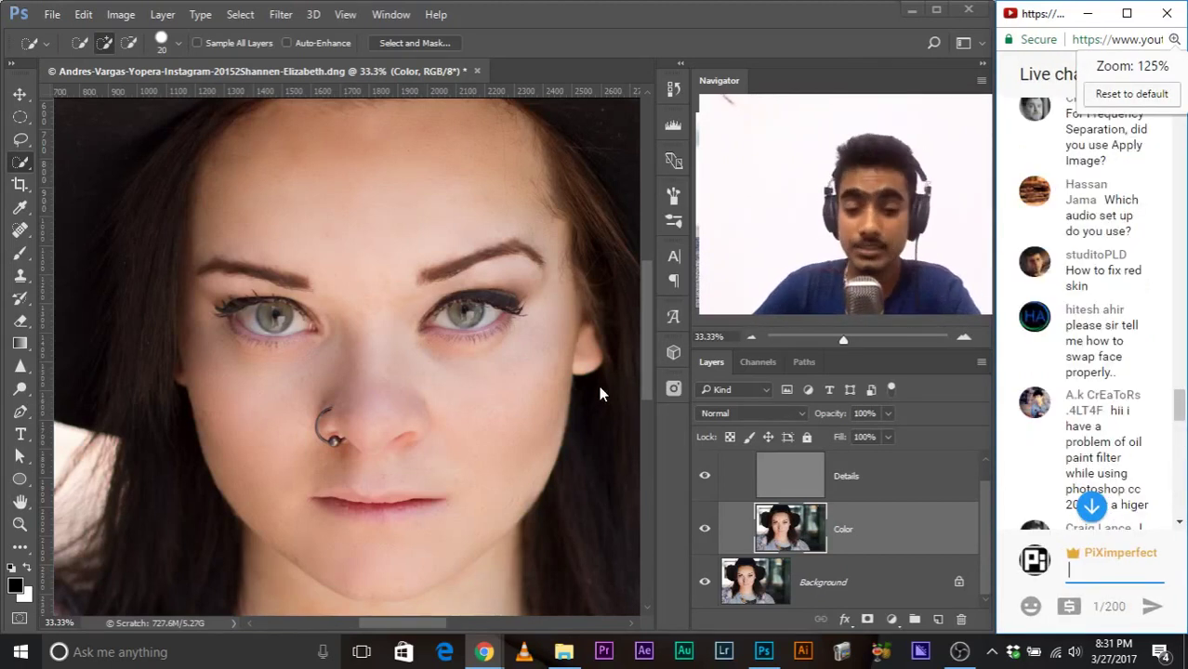
# Step: Zoom the portrait to 100% around the nose bridge and restore the live chat page to its default zoom
pyautogui.click(21, 96)
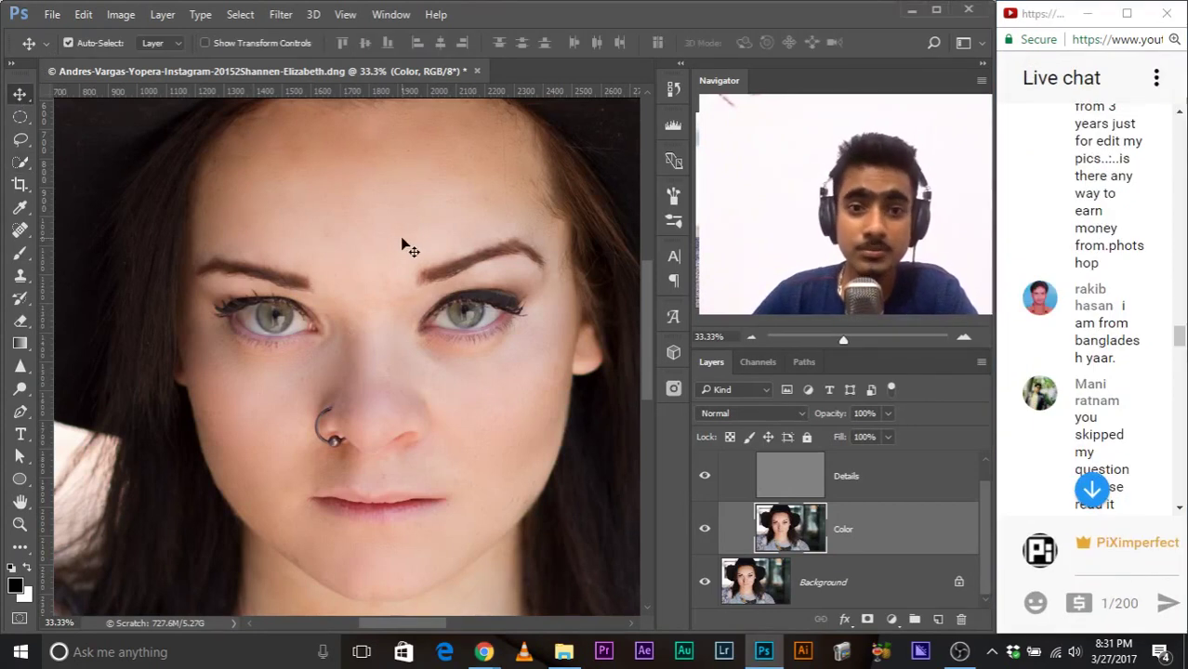
pyautogui.hotkey('ctrl', '+')
pyautogui.hotkey('ctrl', '+')
pyautogui.hotkey('ctrl', '+')
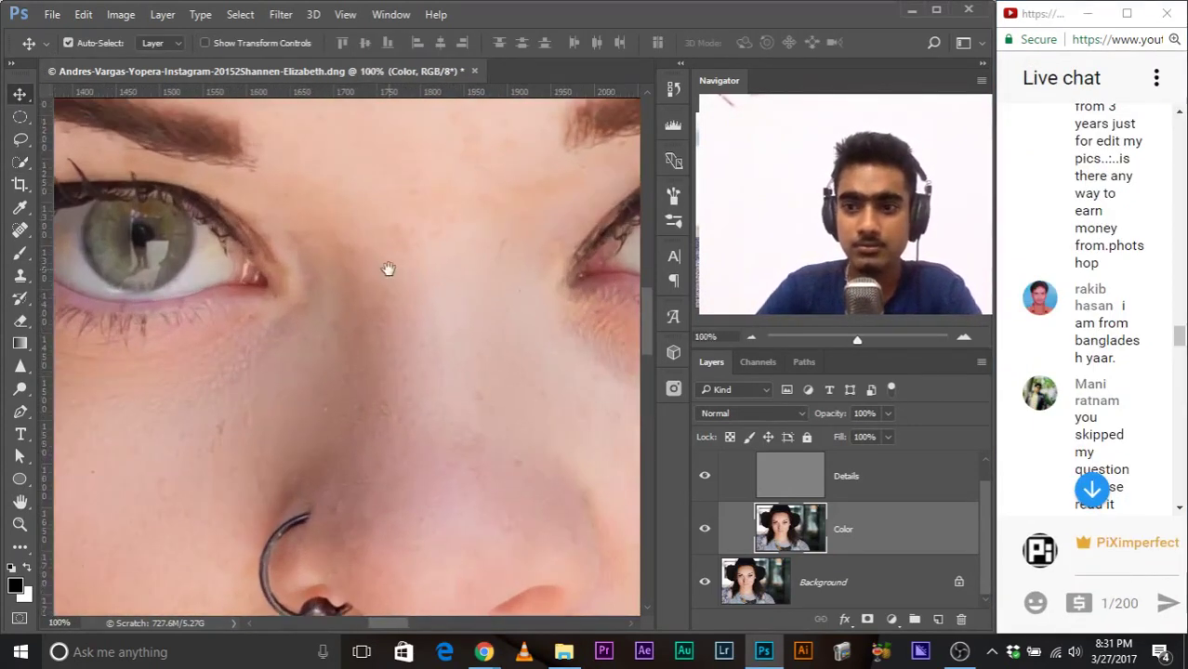
pyautogui.click(1134, 229)
pyautogui.hotkey('ctrl', '-')
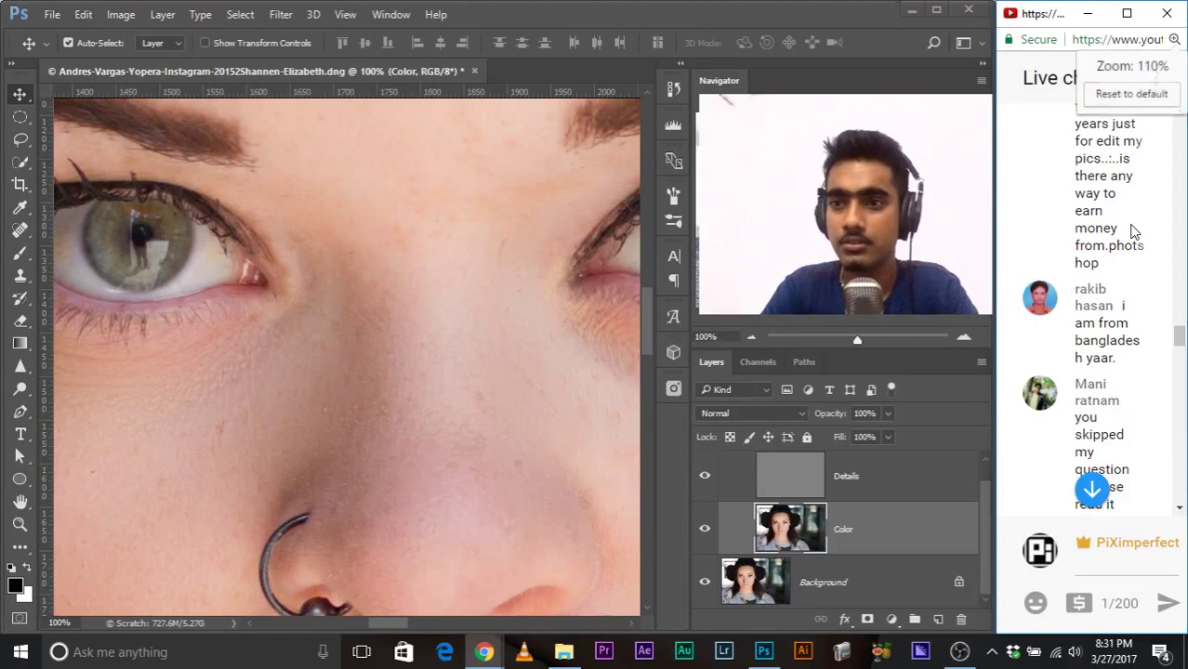
pyautogui.hotkey('ctrl', '-')
pyautogui.hotkey('ctrl', '-')
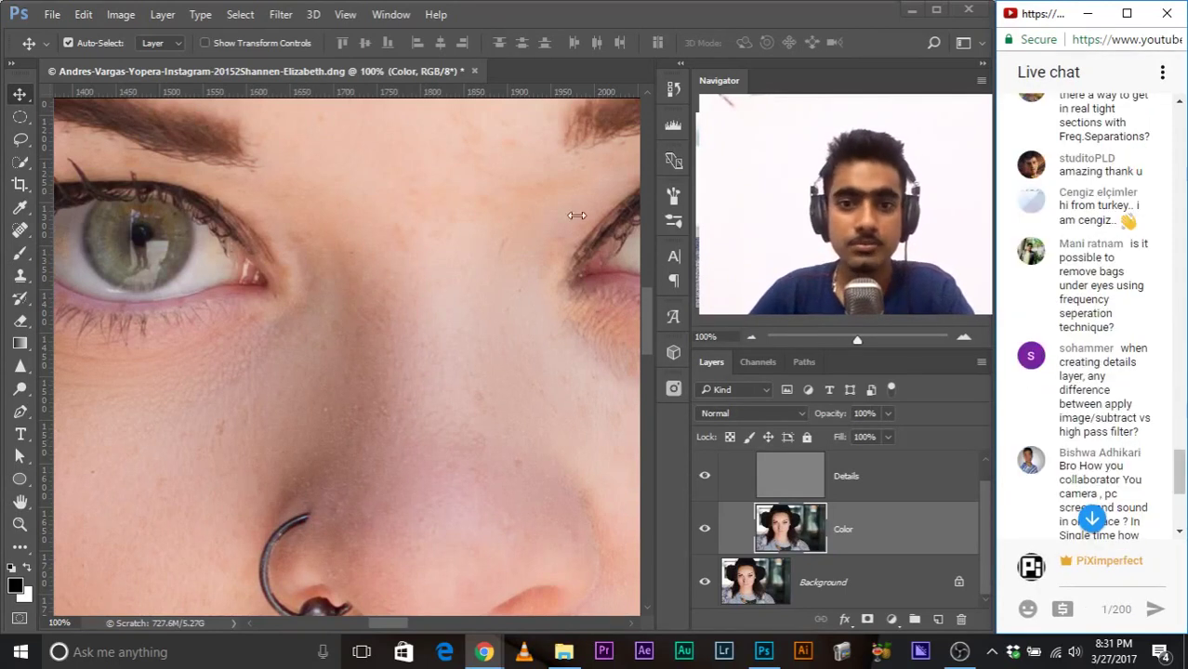
# Step: Lasso the skin under the eye opposite the nose ring, deselect it and return the portrait to 50% zoom
pyautogui.click(7, 105)
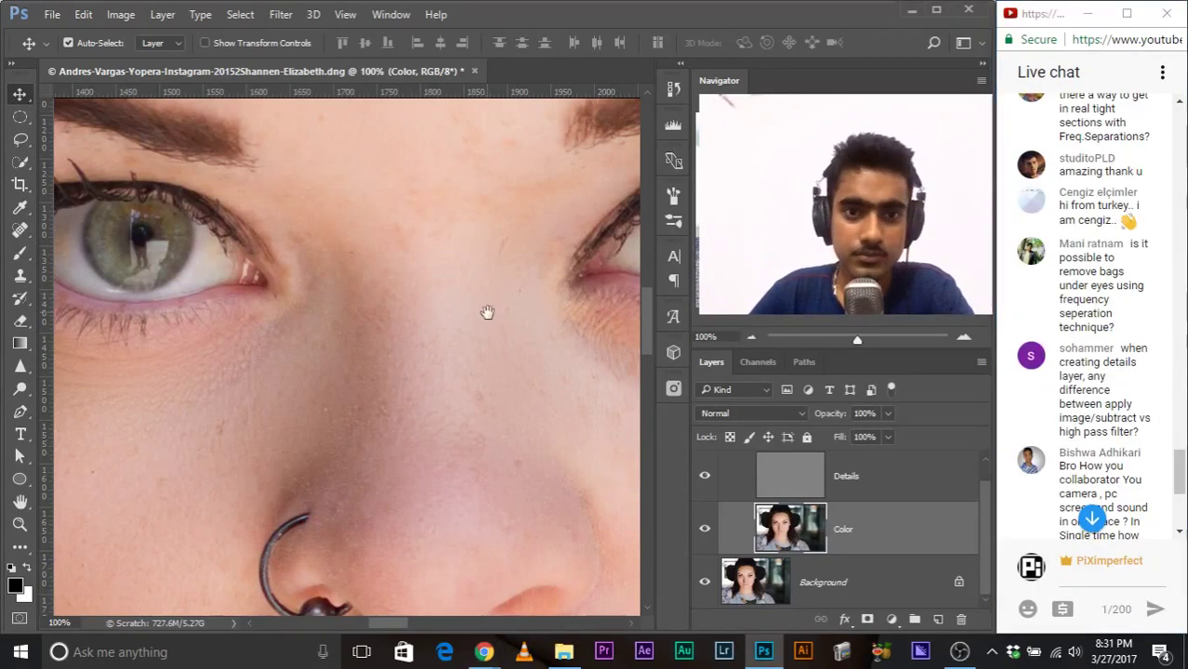
pyautogui.moveTo(488, 313); pyautogui.dragTo(159, 295)
pyautogui.click(21, 138)
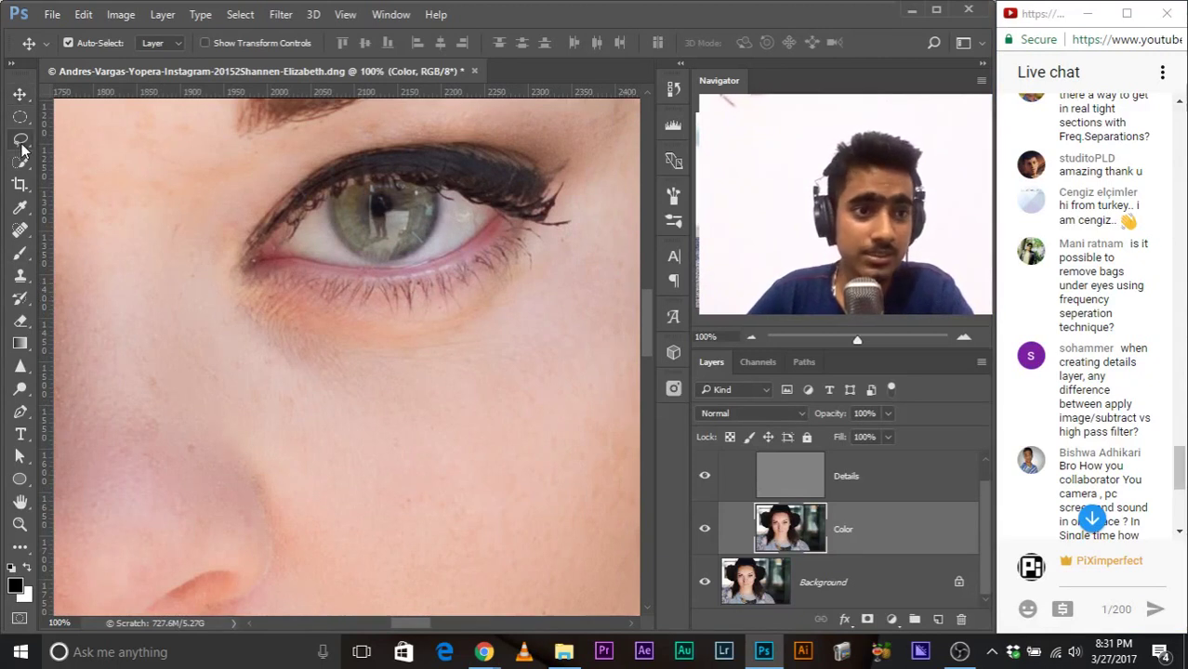
pyautogui.moveTo(545, 268)
pyautogui.mouseDown()
pyautogui.moveTo(478, 306)
pyautogui.moveTo(379, 326)
pyautogui.moveTo(273, 313)
pyautogui.moveTo(549, 289)
pyautogui.mouseUp()
pyautogui.hotkey('ctrl', 'd')
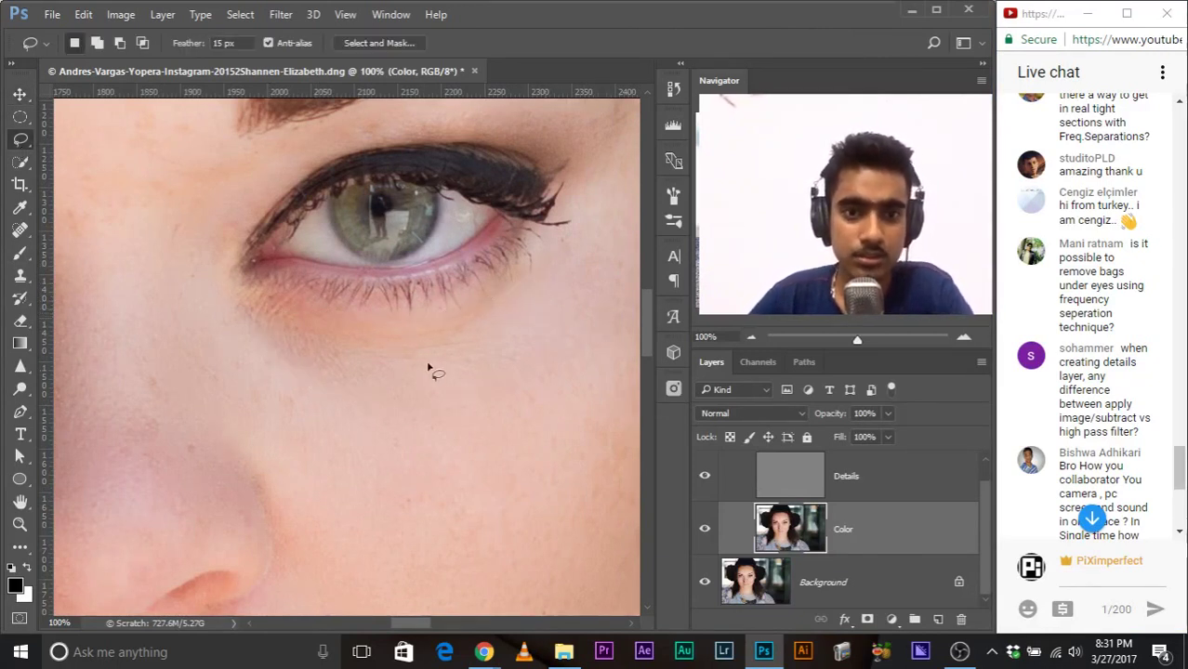
pyautogui.hotkey('ctrl', '-')
pyautogui.hotkey('ctrl', '-')
pyautogui.hotkey('ctrl', '-')
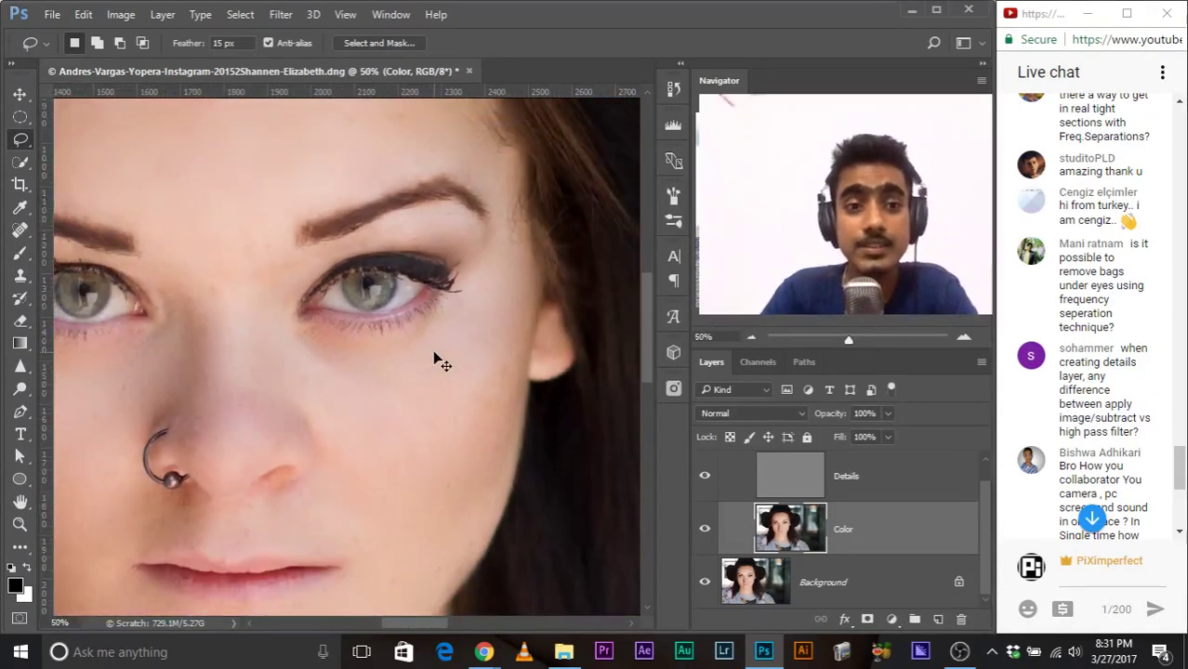
pyautogui.hotkey('ctrl', '+')
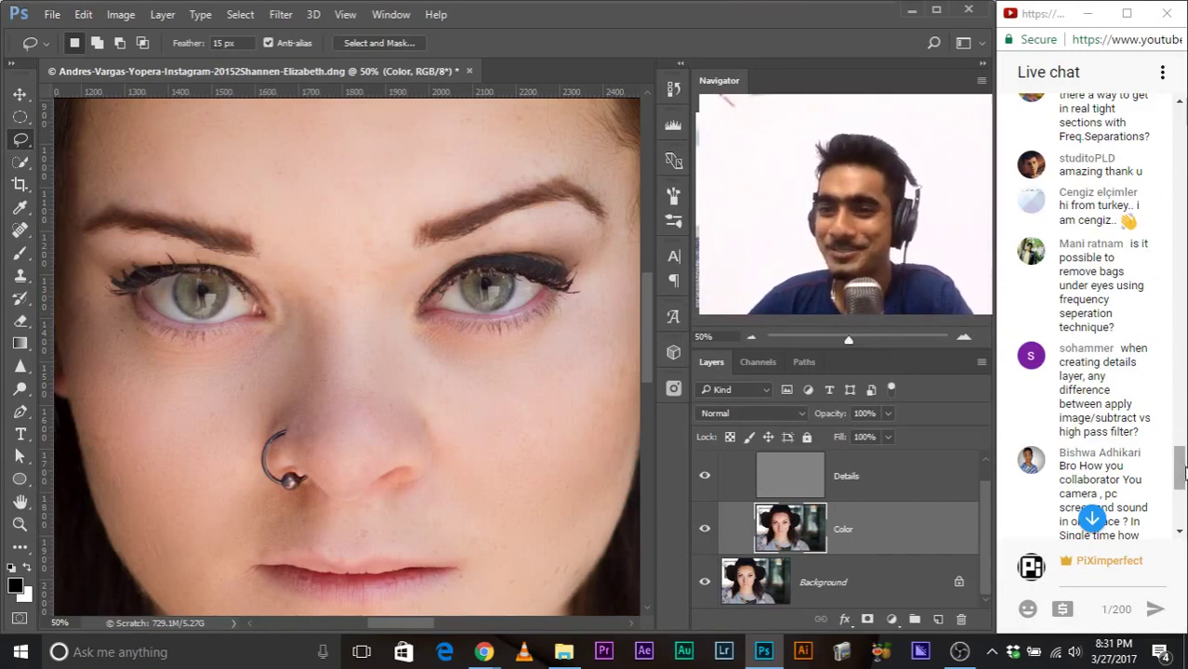
# Step: Read the newest live chat messages and reduce the chat page's zoom by one level
pyautogui.scroll(2, 1180, 463)
pyautogui.moveTo(1181, 460); pyautogui.dragTo(1184, 510)
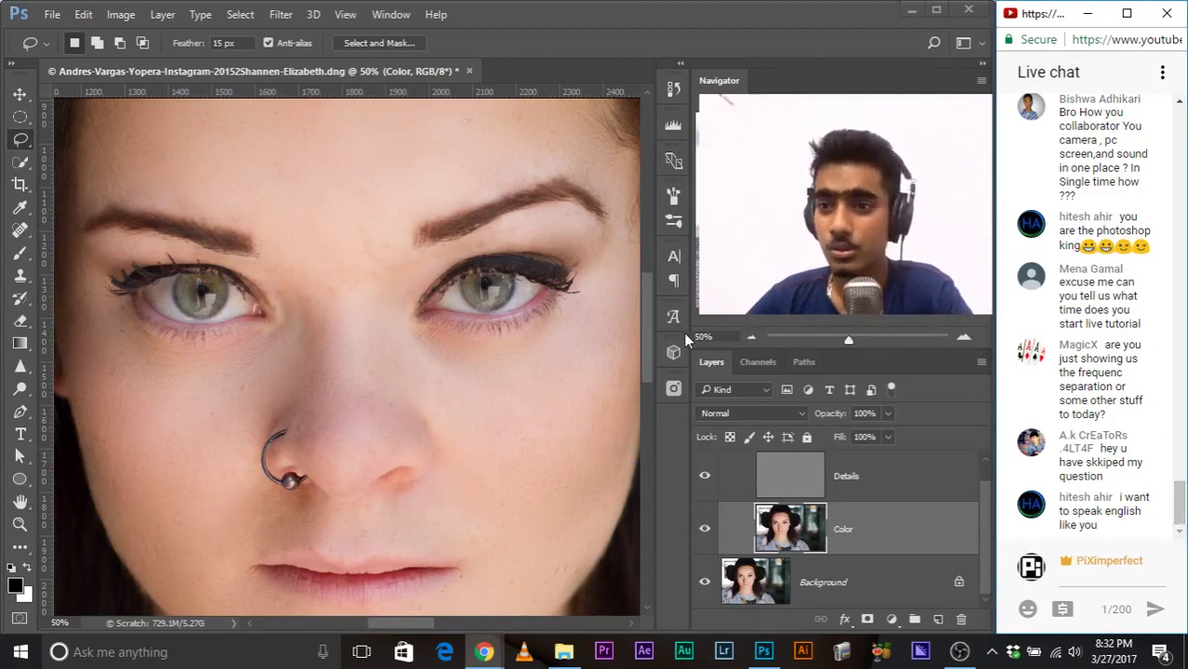
pyautogui.hotkey('ctrl', '-')
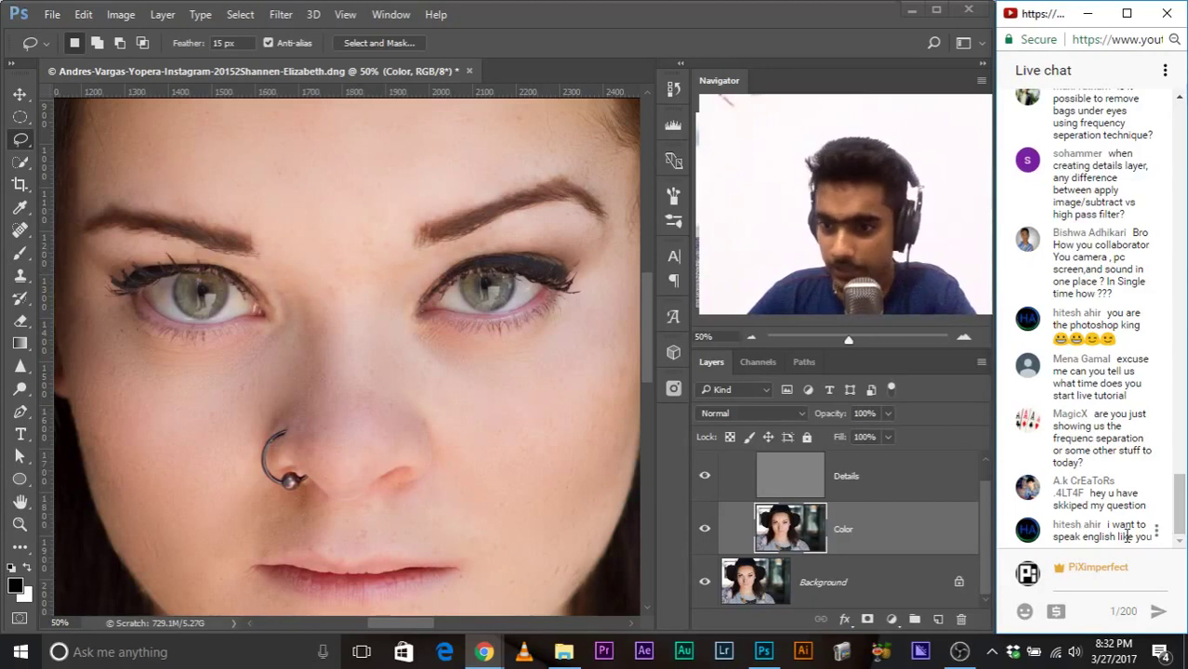
# Step: Inspect the retouched skin at 33.3% and 66.7% zoom, moving up from the nose to the forehead and hairline
pyautogui.click(987, 502)
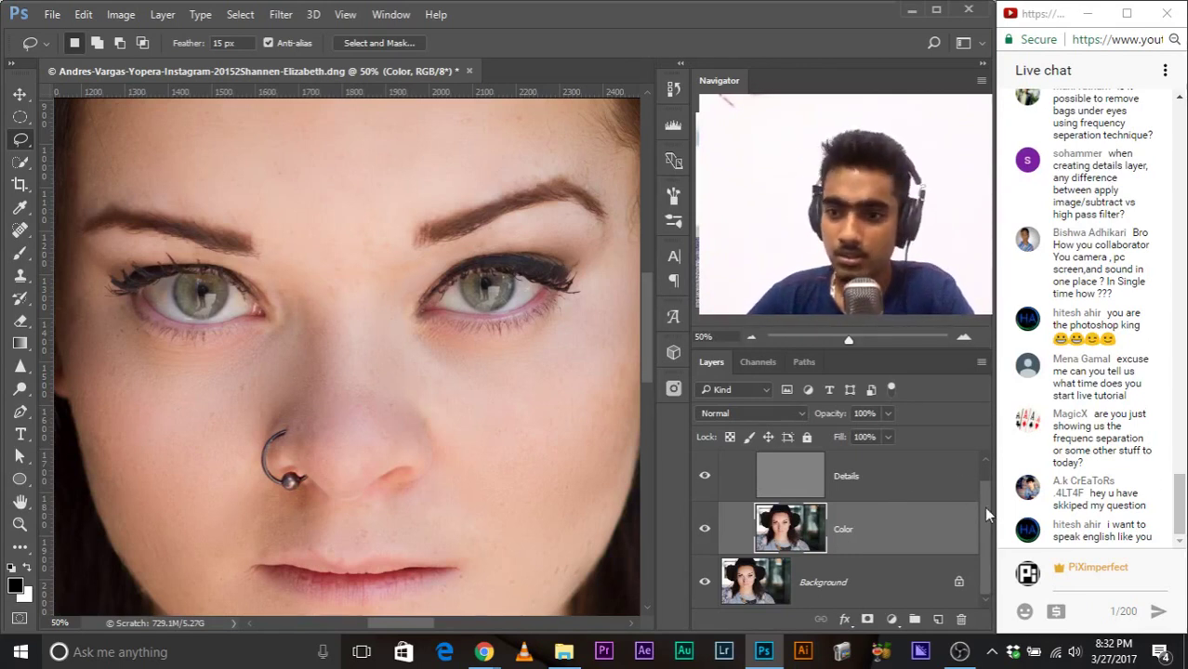
pyautogui.scroll(1, 987, 514)
pyautogui.hotkey('ctrl', '-')
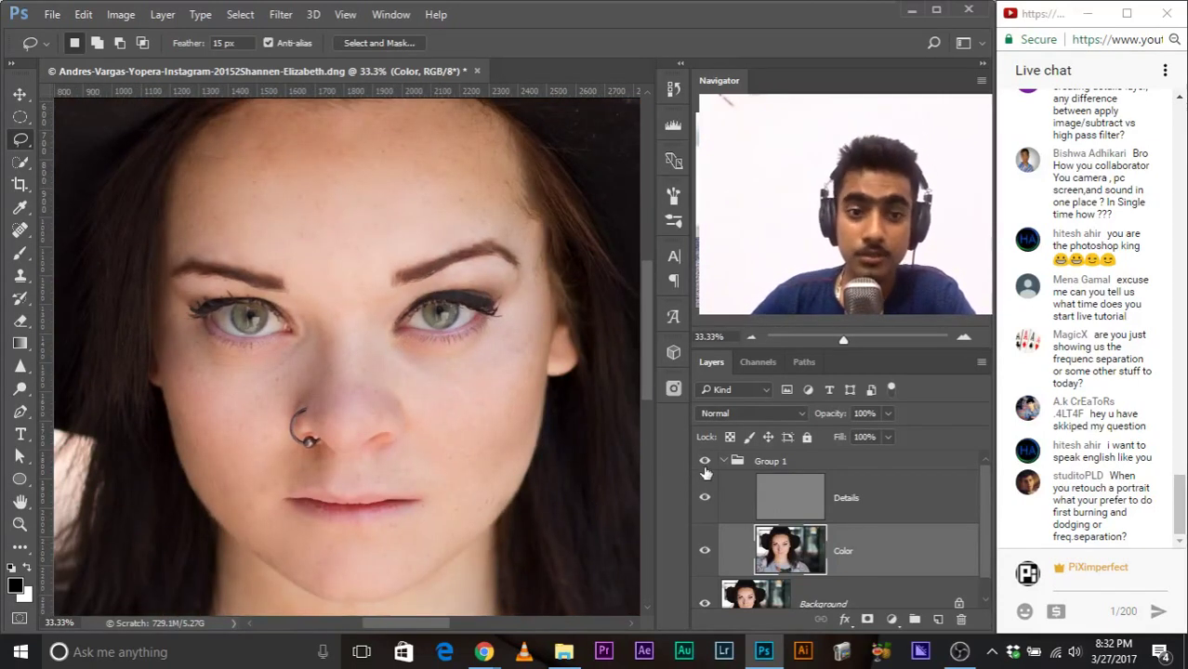
pyautogui.hotkey('ctrl', '+')
pyautogui.hotkey('ctrl', '+')
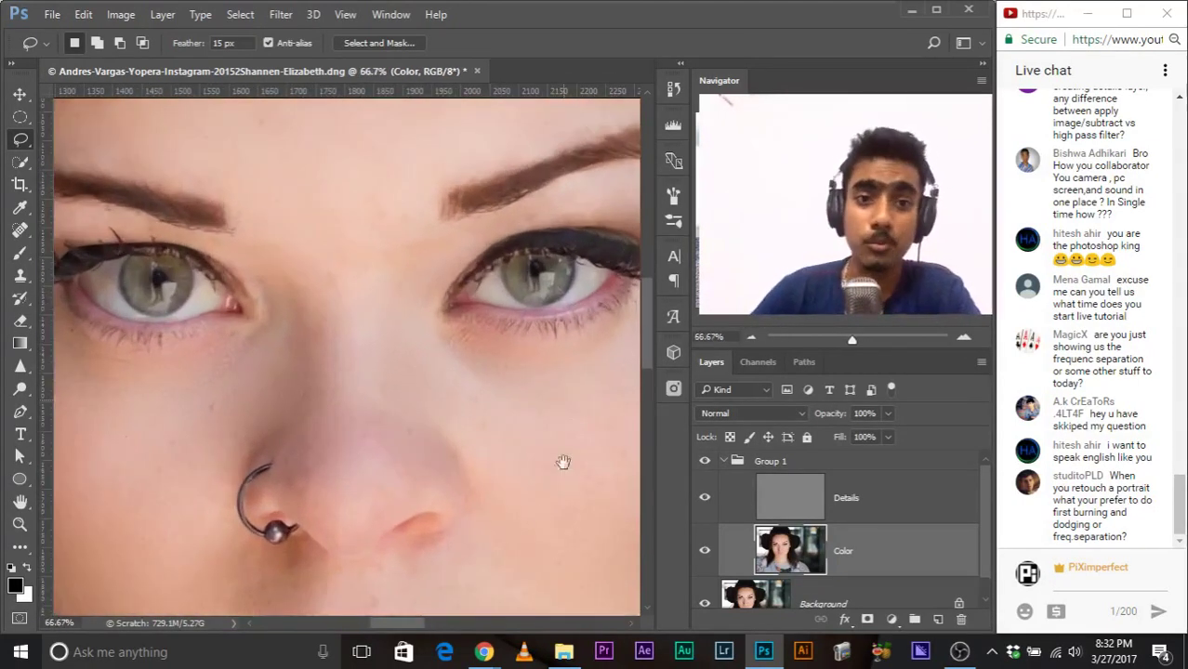
pyautogui.moveTo(396, 369); pyautogui.dragTo(456, 603)
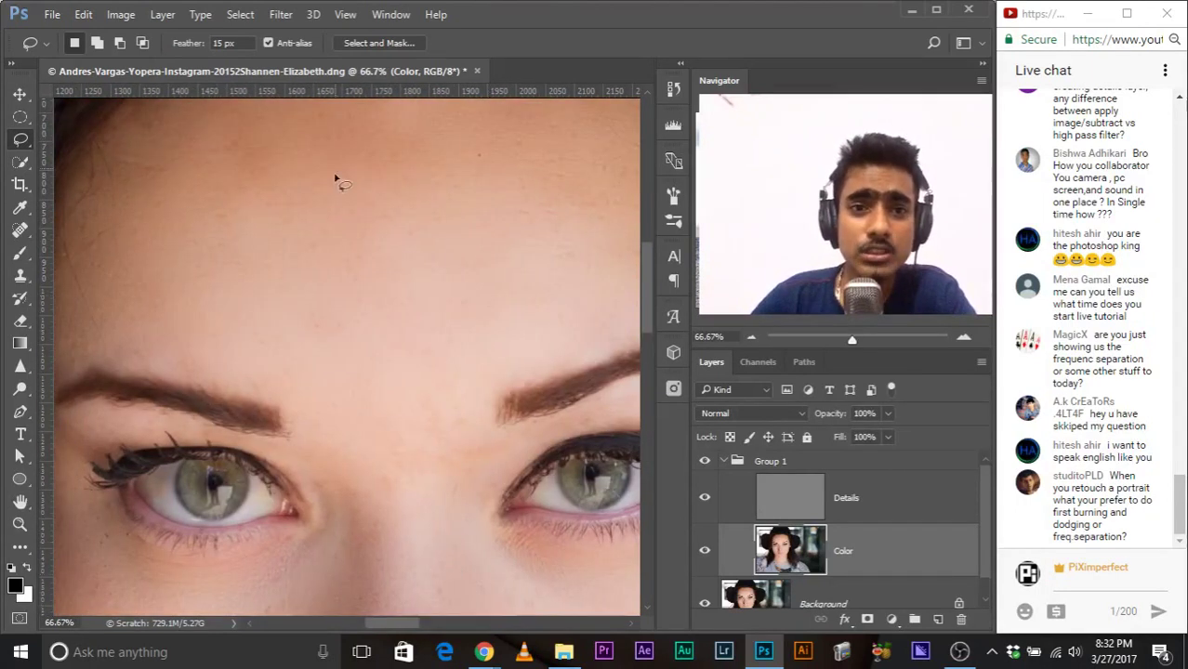
pyautogui.scroll(3, 464, 204)
pyautogui.hscroll(2, 464, 205)
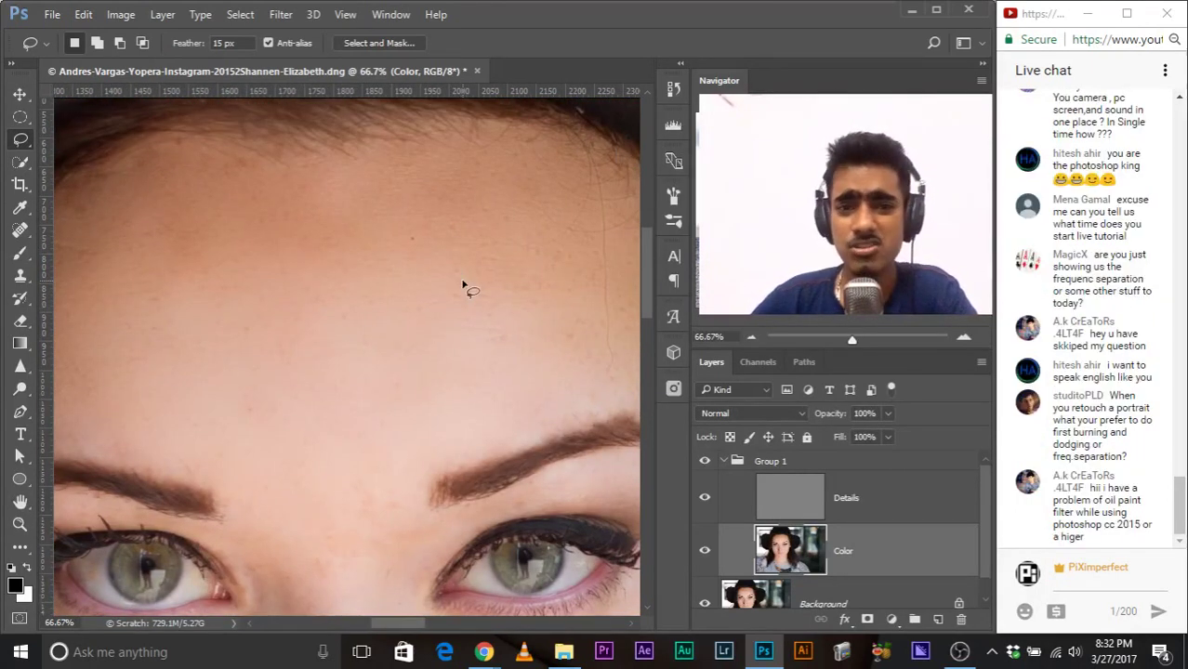
# Step: Compare the cheek and nose skin before and after retouching by hiding and reshowing Group 1
pyautogui.moveTo(351, 306); pyautogui.dragTo(473, 326)
pyautogui.moveTo(522, 430); pyautogui.dragTo(417, 286)
pyautogui.moveTo(586, 318); pyautogui.dragTo(501, 371)
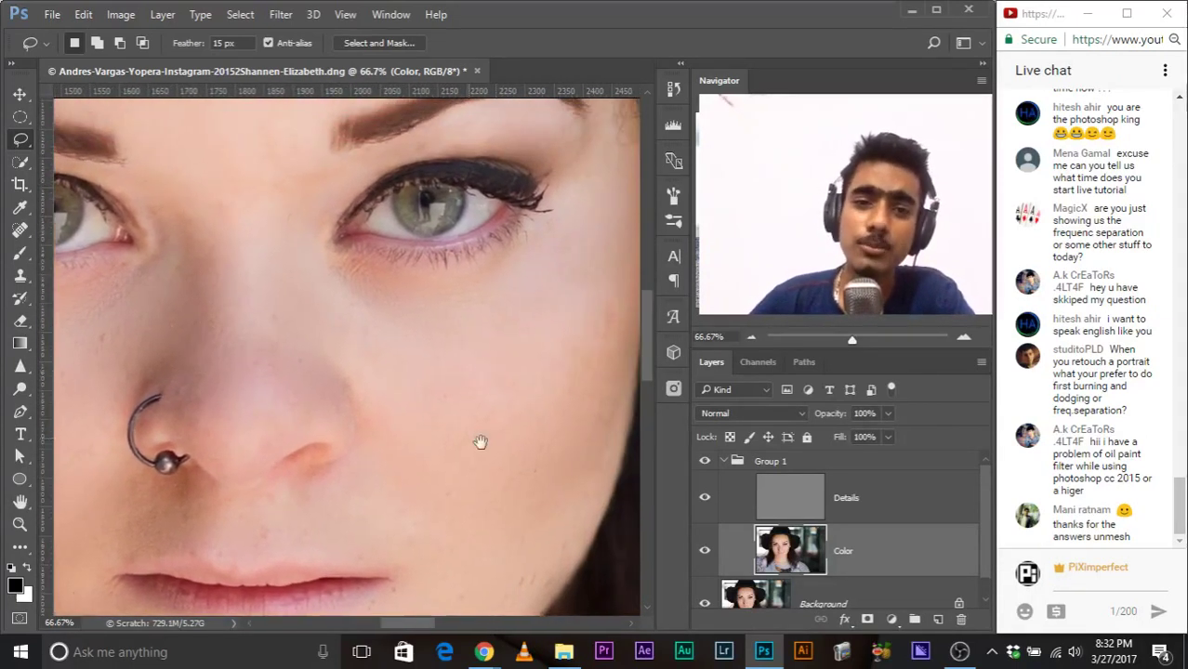
pyautogui.click(707, 463)
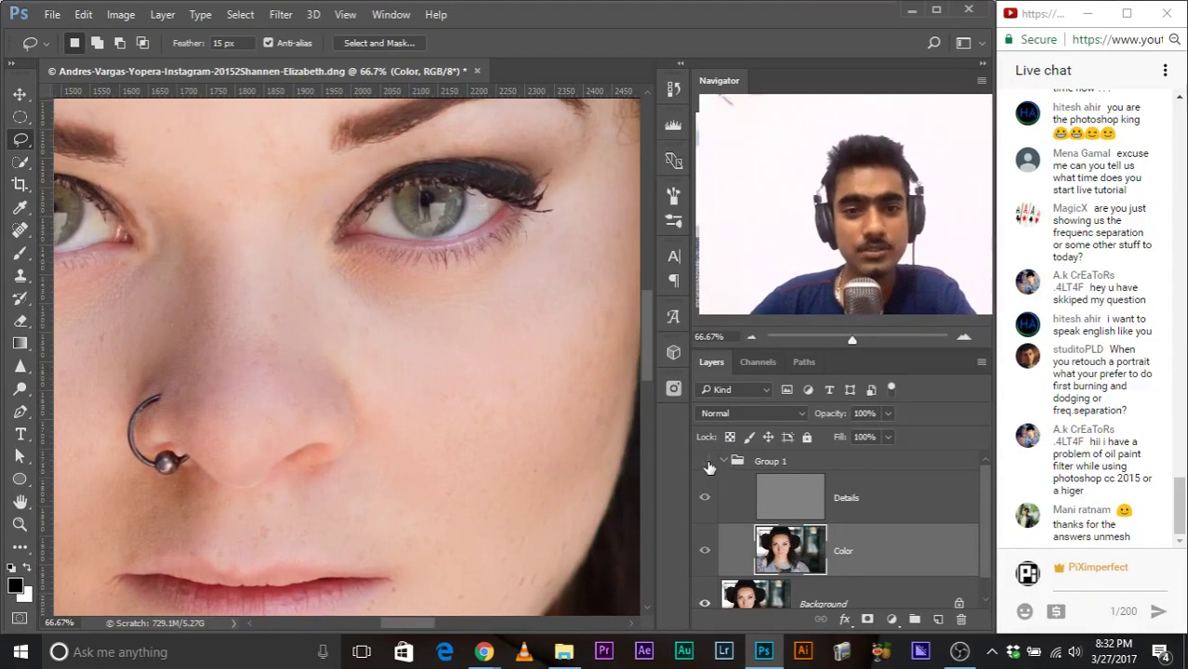
pyautogui.click(705, 462)
# Step: Duplicate the Details layer and compare the strengthened texture around the nose and cheek
pyautogui.moveTo(269, 312); pyautogui.dragTo(520, 258)
pyautogui.click(864, 497)
pyautogui.moveTo(864, 497); pyautogui.dragTo(938, 619)
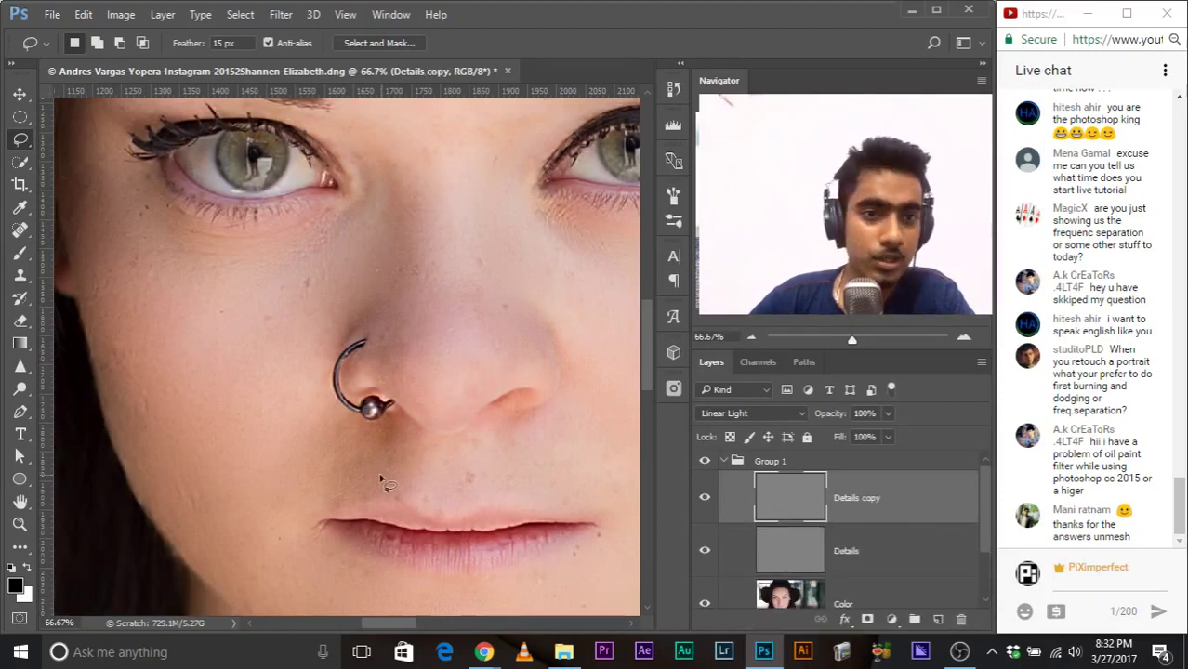
pyautogui.moveTo(411, 219); pyautogui.dragTo(463, 429)
# Step: Set the Details copy layer's opacity to 45% after trying weaker and stronger values on the nose and cheek area
pyautogui.moveTo(886, 415); pyautogui.dragTo(840, 443)
pyautogui.moveTo(319, 453); pyautogui.dragTo(401, 279)
pyautogui.moveTo(889, 440); pyautogui.dragTo(915, 441)
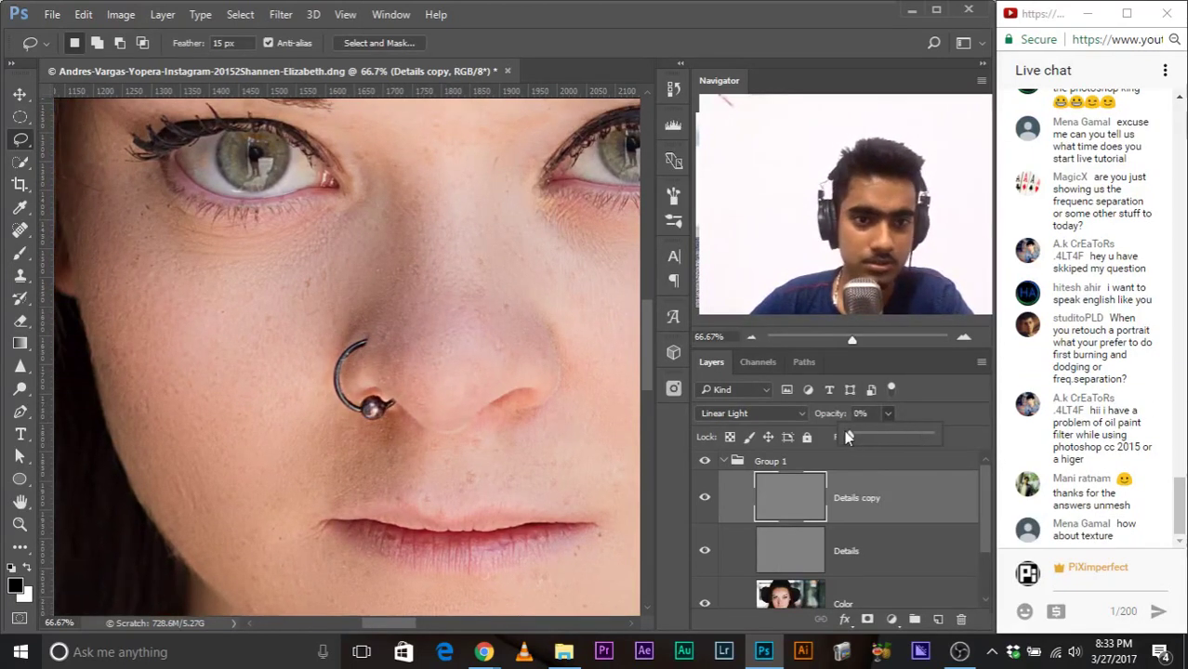
pyautogui.moveTo(888, 435); pyautogui.dragTo(881, 435)
pyautogui.write('45')
pyautogui.moveTo(429, 242); pyautogui.dragTo(408, 225)
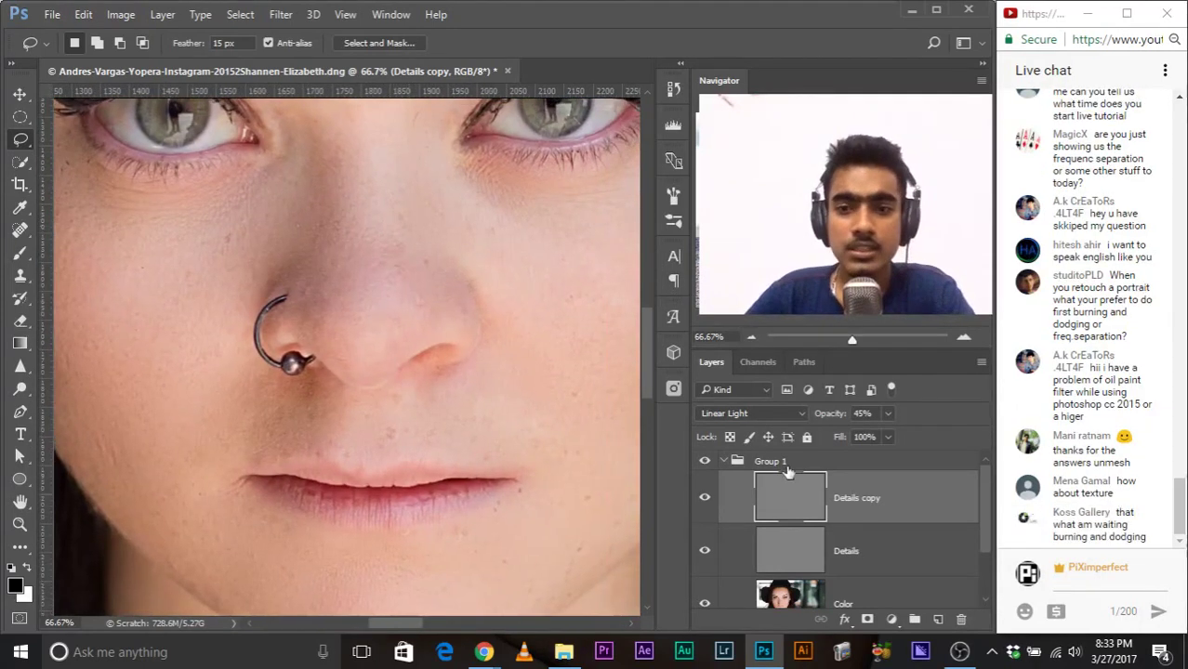
pyautogui.moveTo(262, 254); pyautogui.dragTo(290, 294)
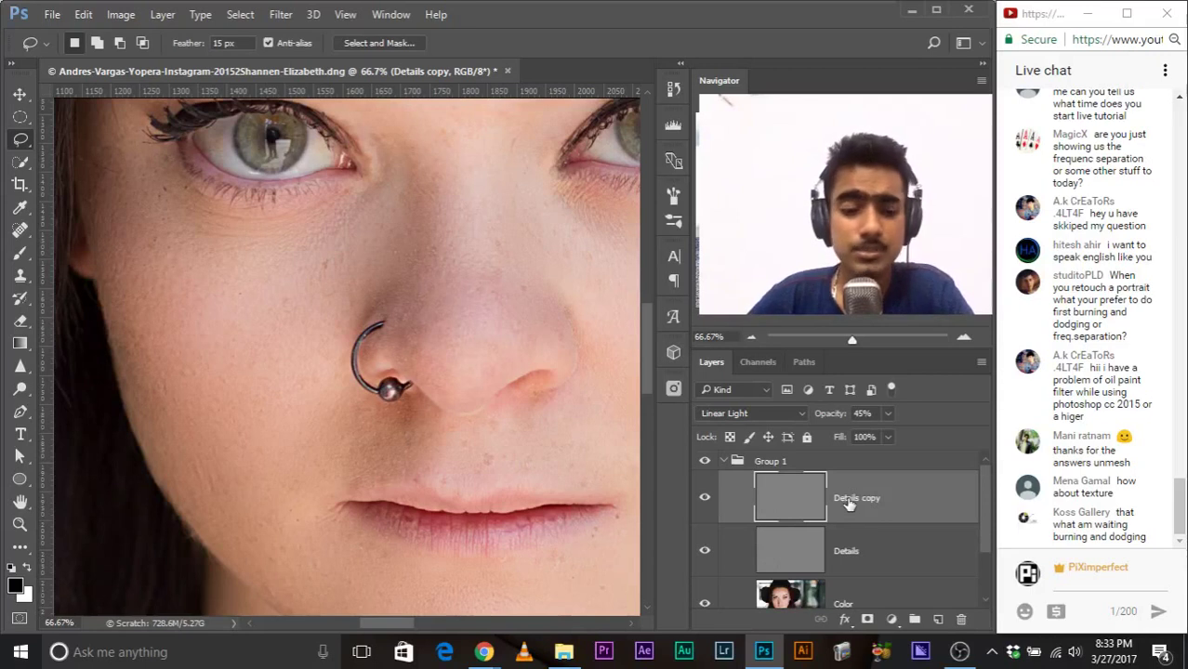
# Step: Add a black layer mask to Details copy and ready the Brush tool with white as the foreground colour
pyautogui.keyDown('alt'); pyautogui.click(867, 619); pyautogui.keyUp('alt')
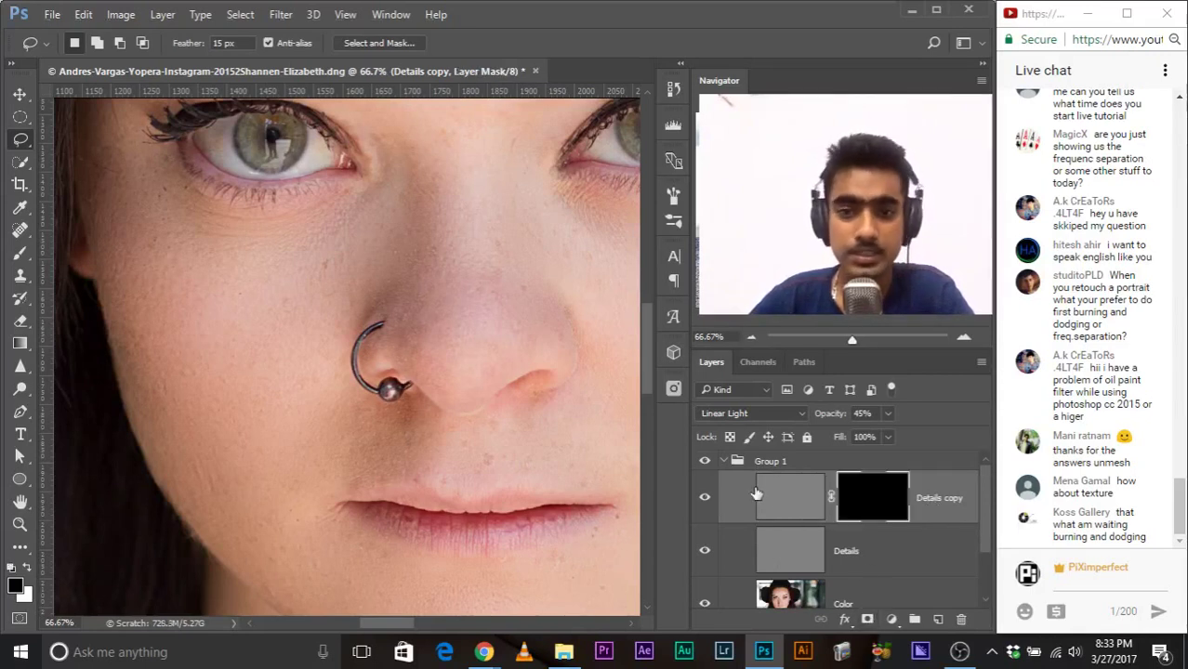
pyautogui.scroll(1, 371, 325)
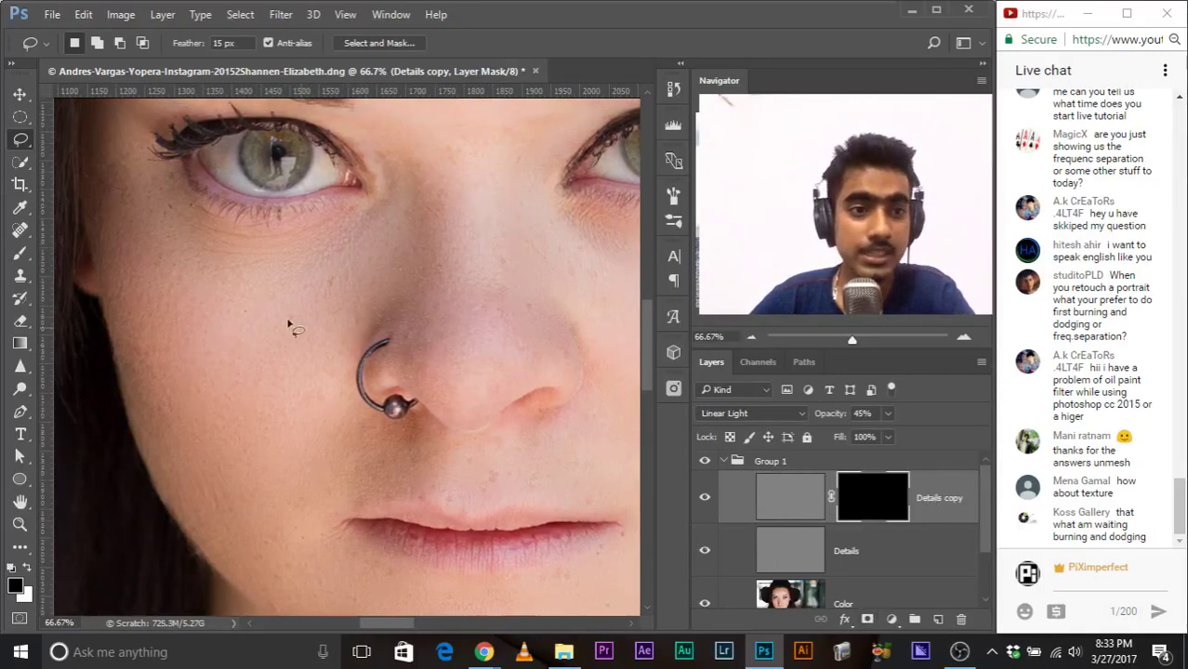
pyautogui.click(17, 256)
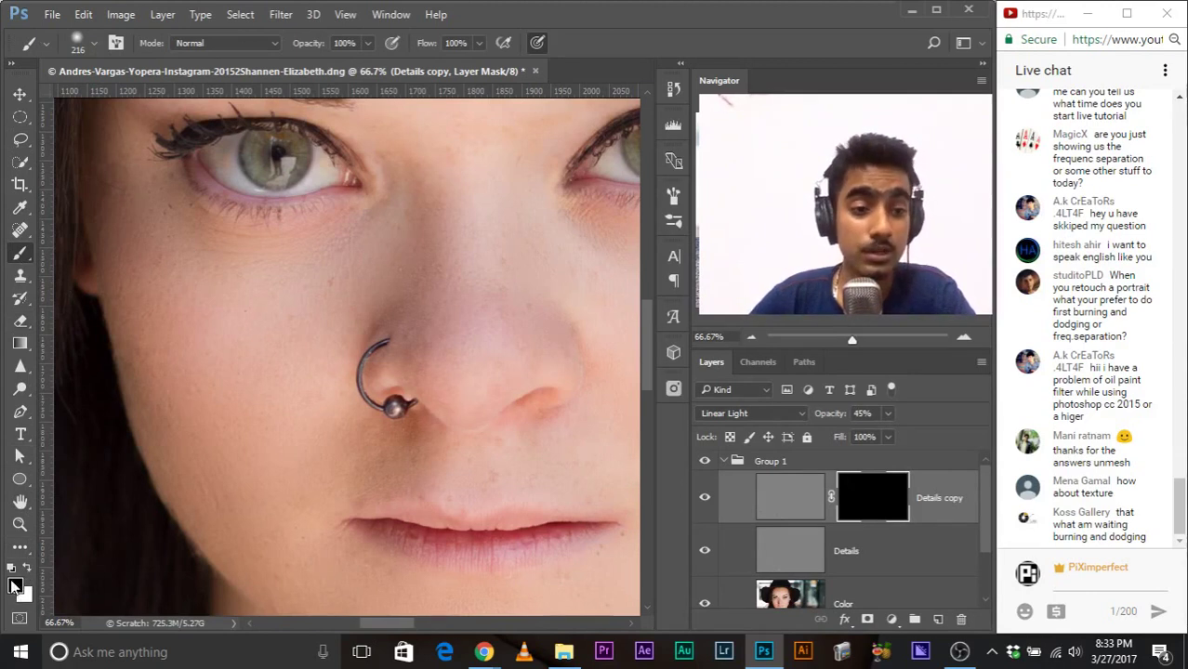
pyautogui.press('x')
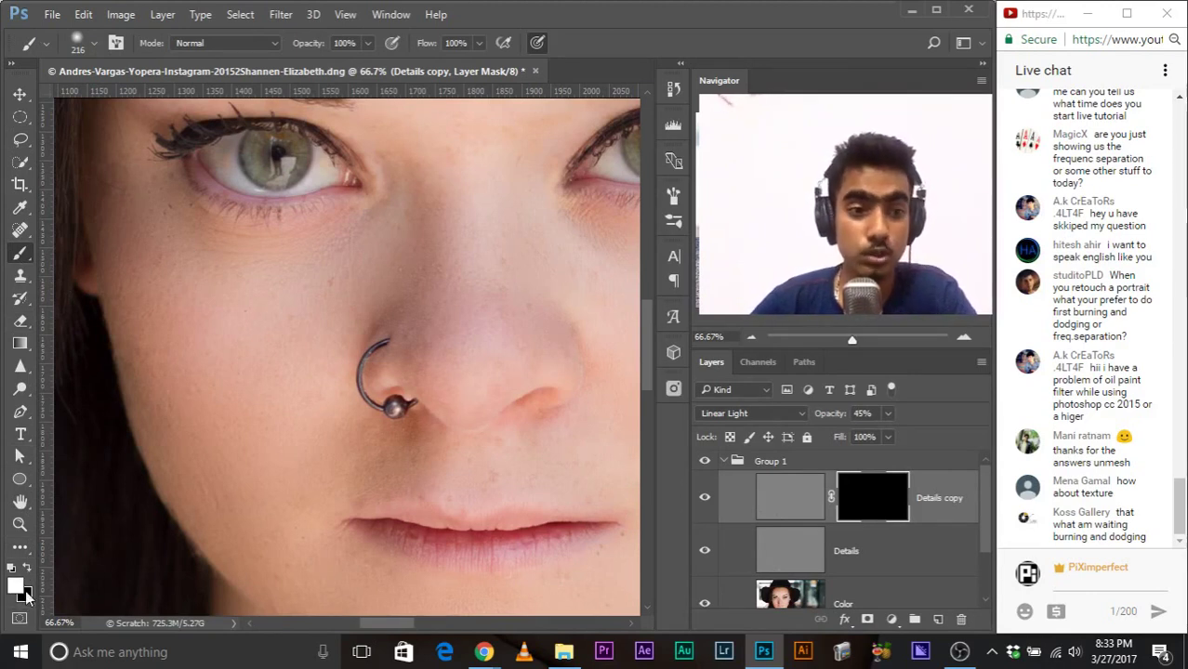
# Step: Choose green 43ff1e as the foreground colour while the layer mask is active, and reopen the colour picker to check it
pyautogui.click(16, 587)
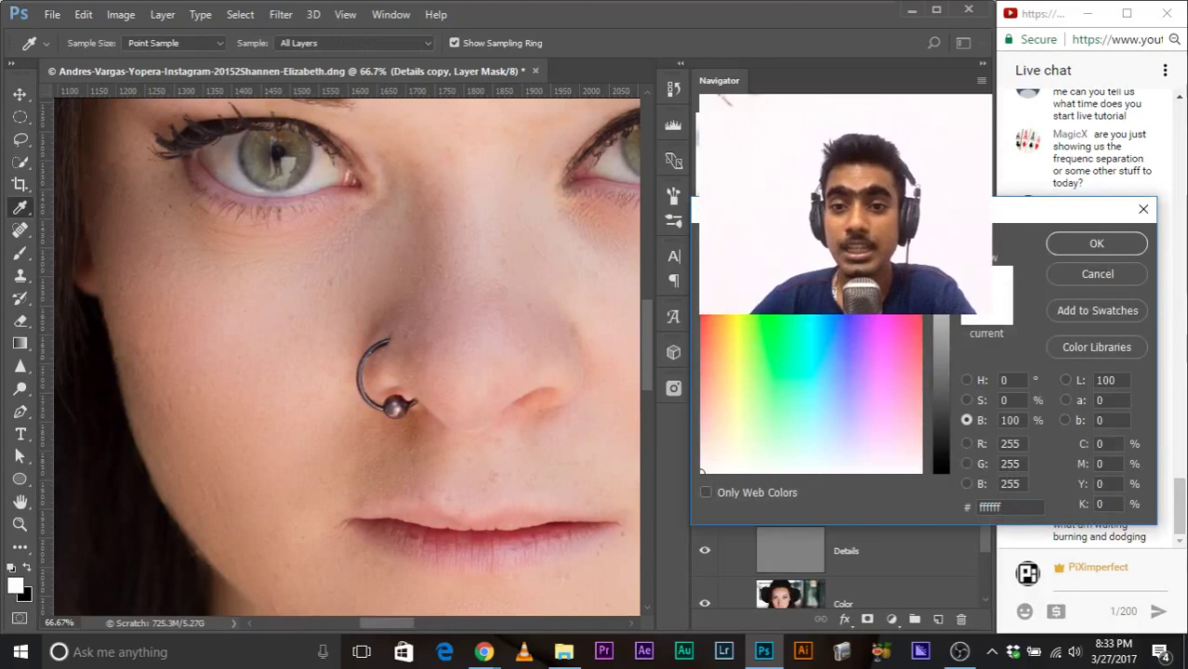
pyautogui.moveTo(766, 223); pyautogui.dragTo(512, 228)
pyautogui.click(512, 289)
pyautogui.press('Return')
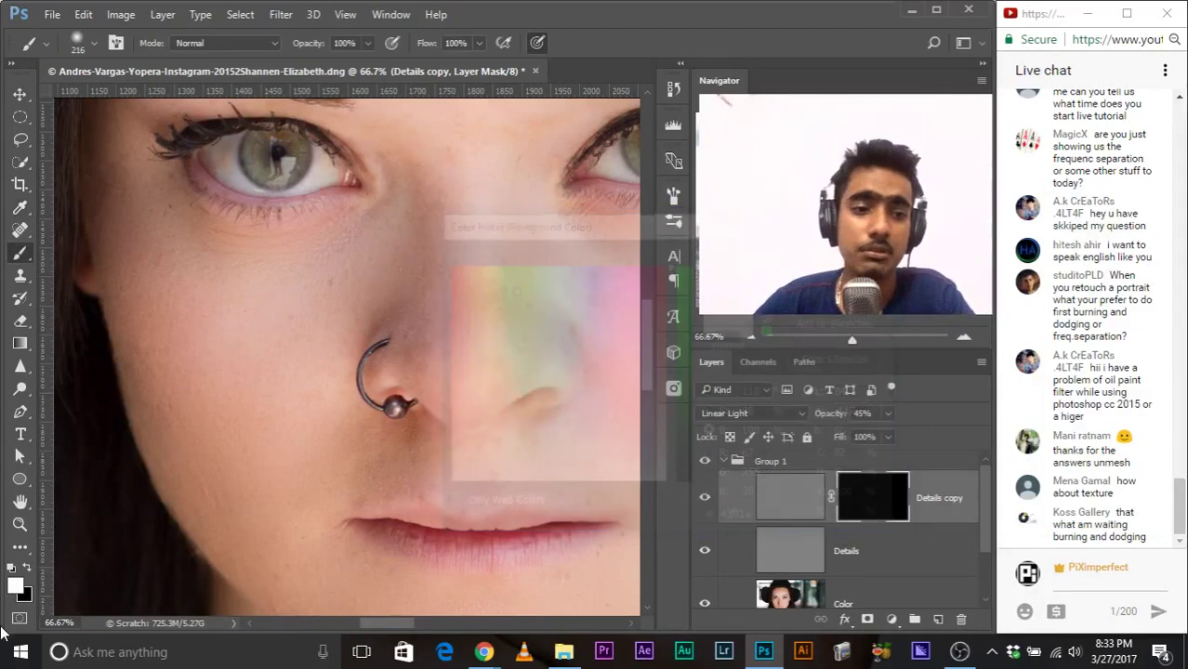
pyautogui.click(16, 589)
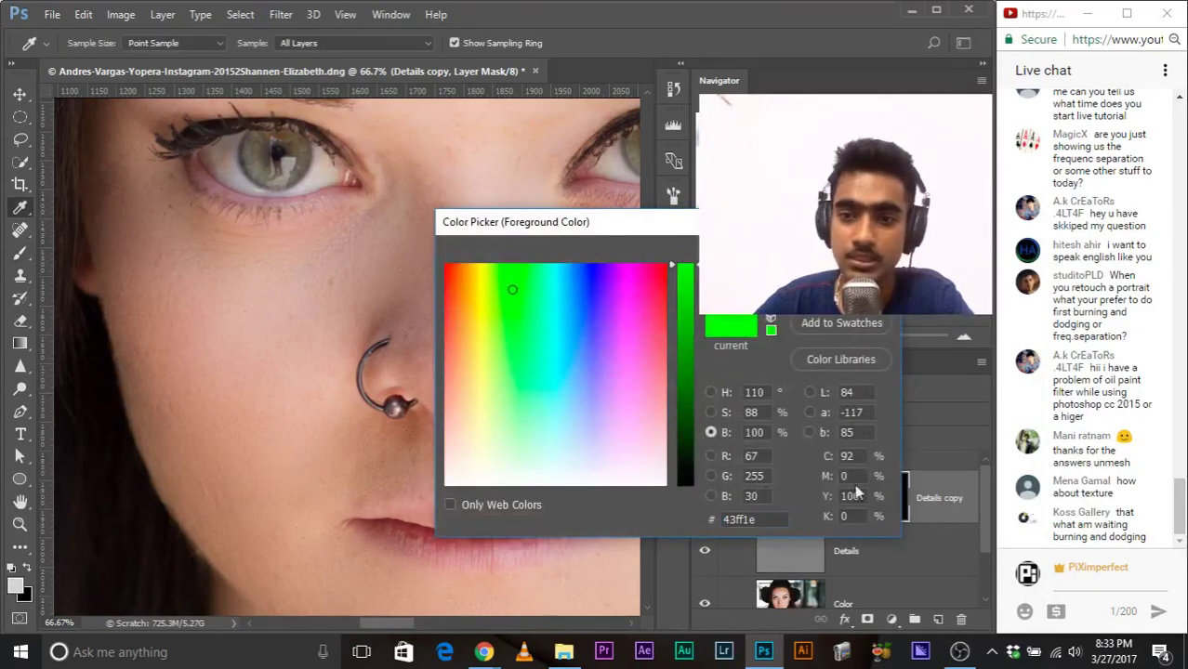
pyautogui.press('Return')
# Step: Try picking a foreground colour with the Details copy's image active instead of its mask
pyautogui.click(794, 493)
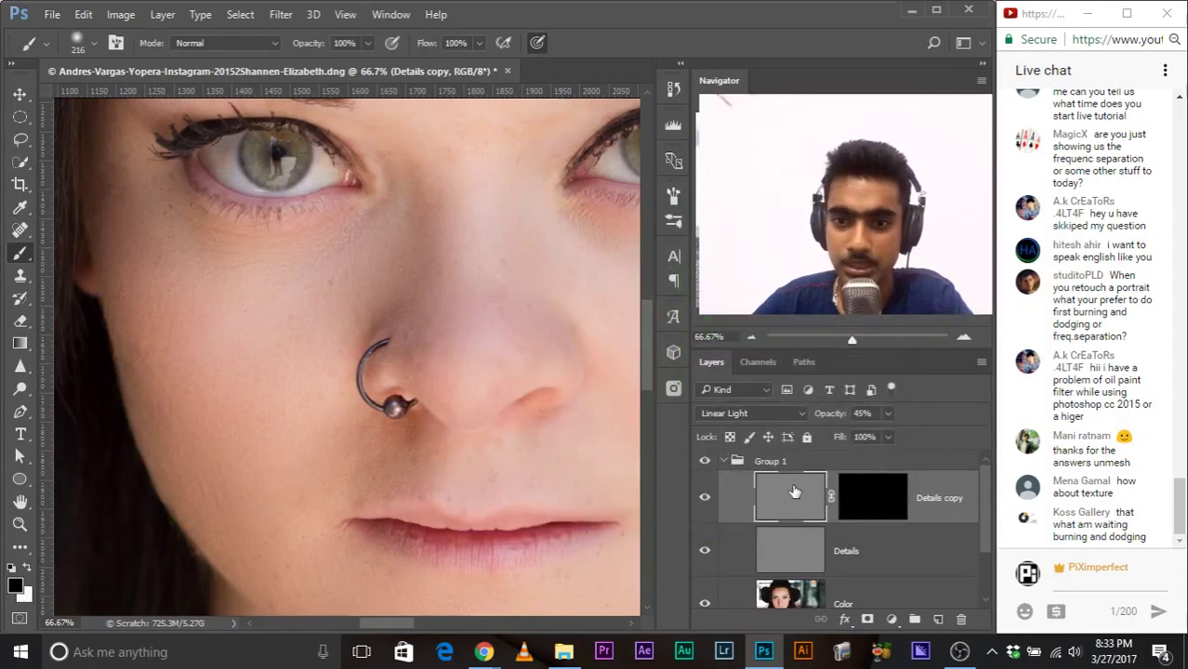
pyautogui.click(15, 586)
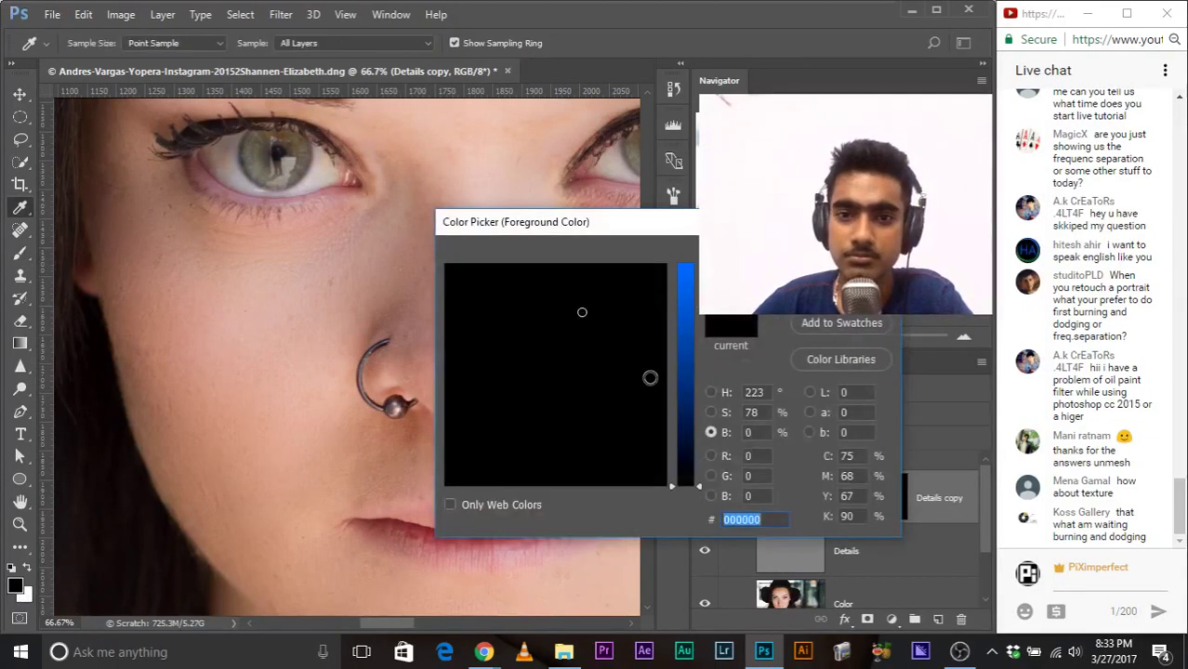
pyautogui.click(679, 327)
pyautogui.press('Return')
# Step: Restore the default colours with white in the foreground and reselect the Details copy's layer mask
pyautogui.press('d')
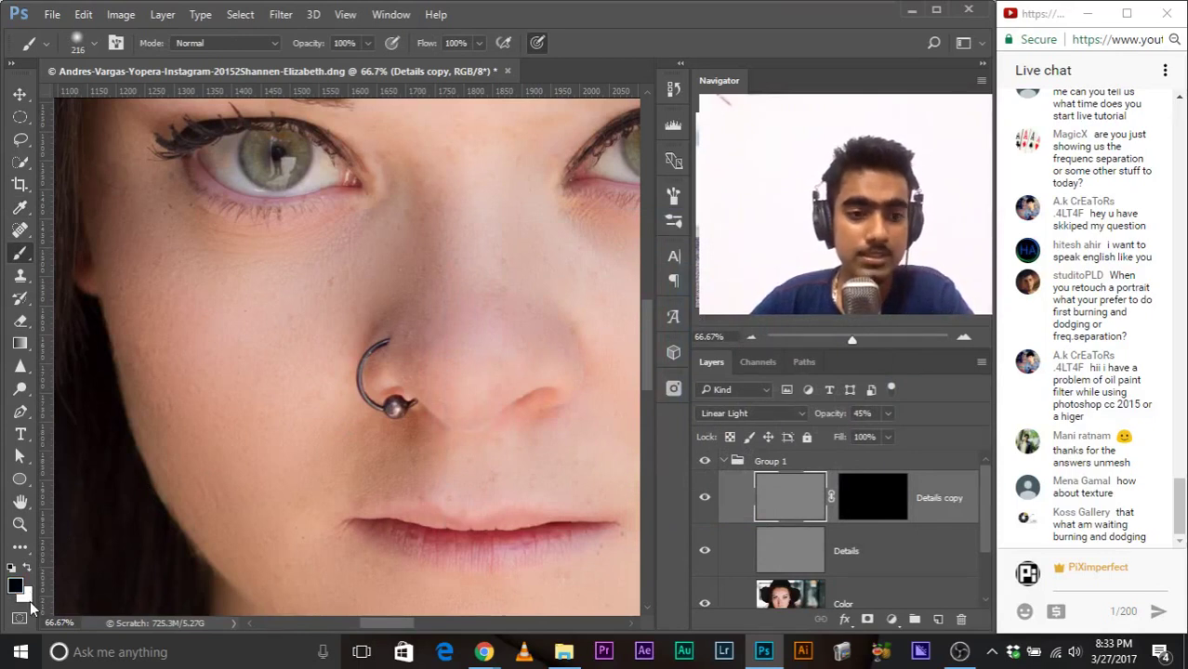
pyautogui.press('x')
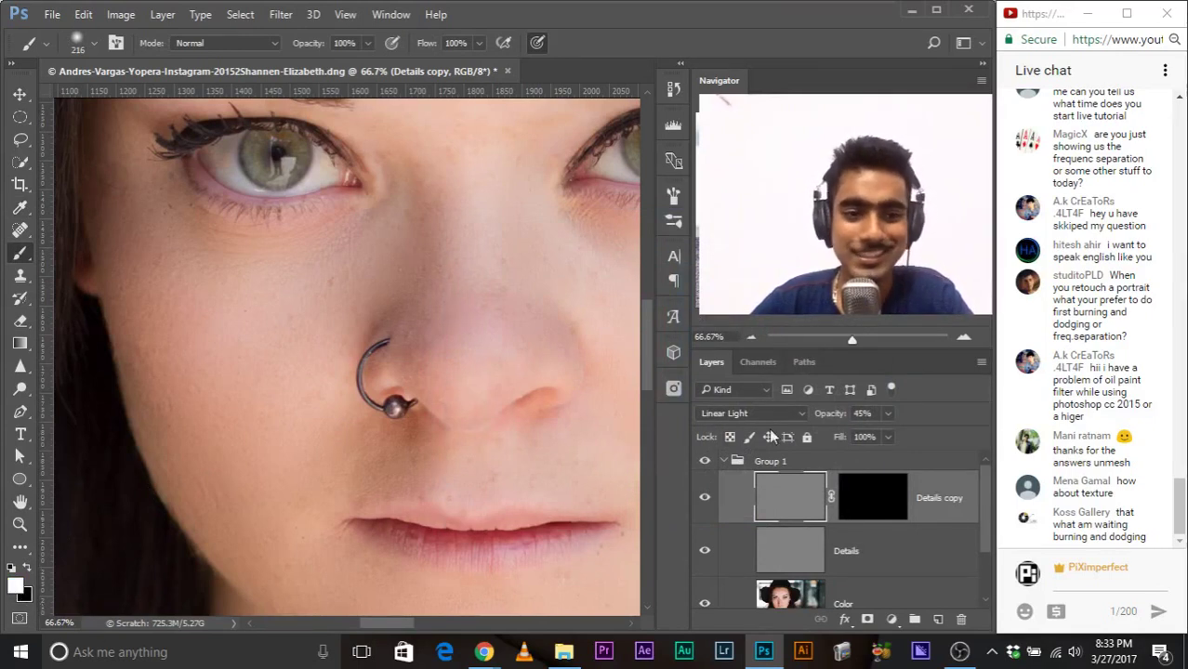
pyautogui.click(875, 495)
pyautogui.scroll(1, 296, 364)
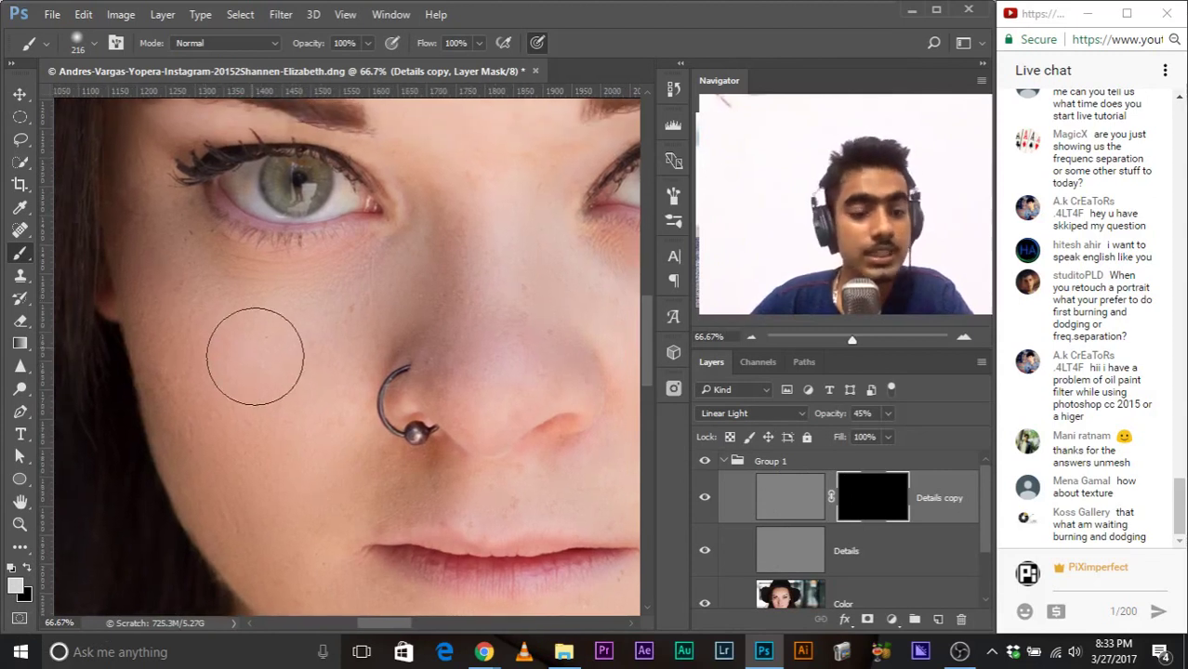
# Step: Enlarge the brush to 279 px and paint the extra texture onto both cheeks through the Details copy mask
pyautogui.moveTo(232, 345)
pyautogui.mouseDown()
pyautogui.moveTo(269, 334)
pyautogui.moveTo(246, 345)
pyautogui.mouseUp()
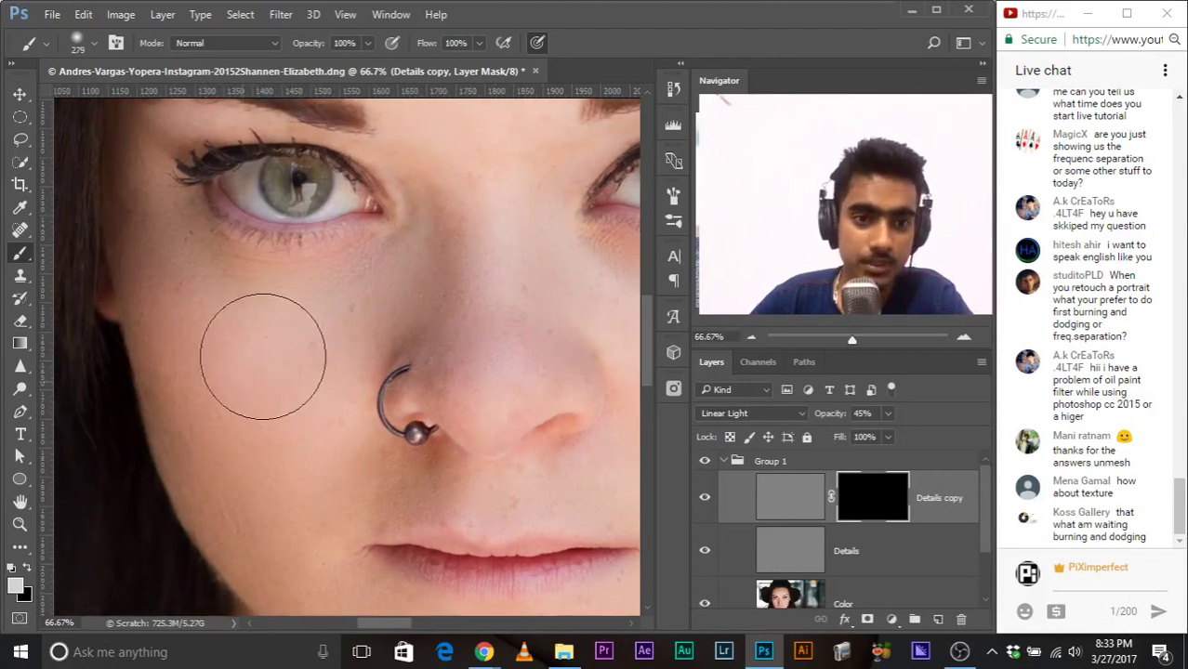
pyautogui.click(238, 427)
pyautogui.moveTo(322, 395)
pyautogui.mouseDown()
pyautogui.moveTo(112, 357)
pyautogui.moveTo(62, 372)
pyautogui.mouseUp()
pyautogui.click(479, 372)
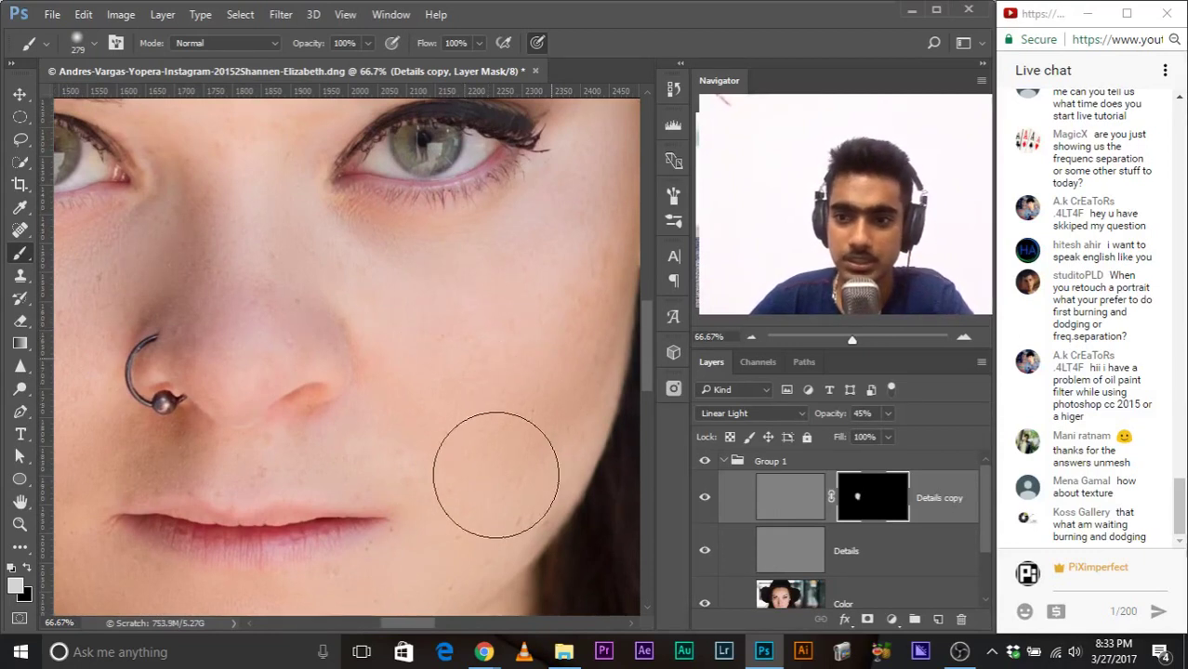
# Step: Read back through the live chat questions and return to the newest messages
pyautogui.click(1180, 511)
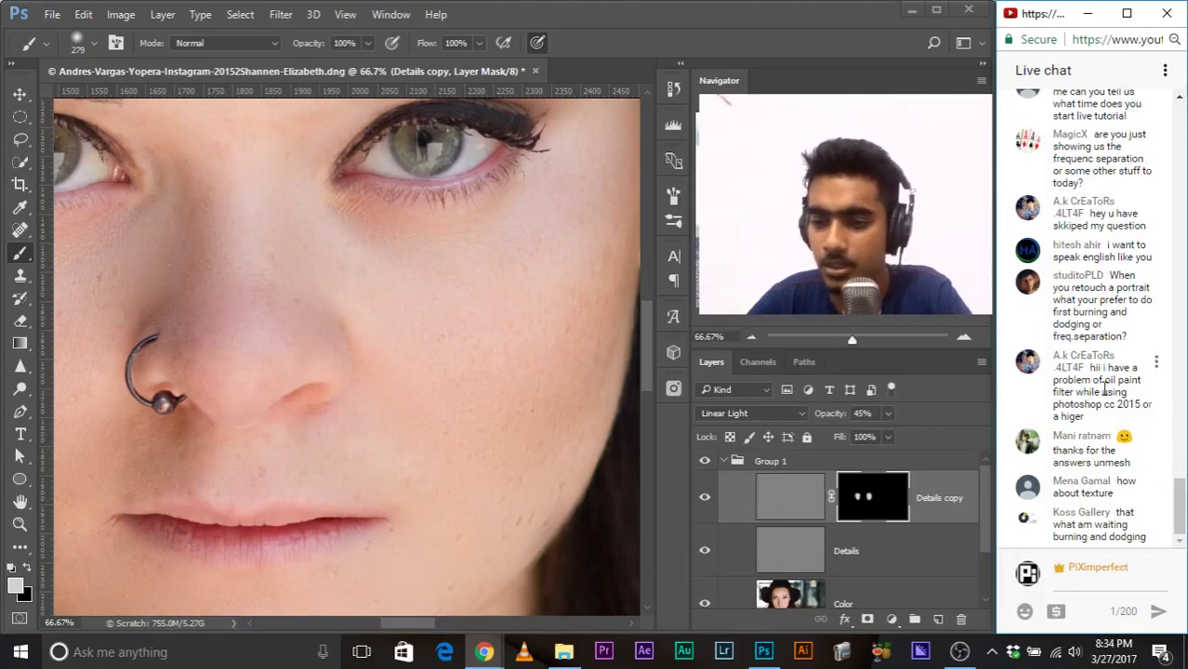
pyautogui.scroll(5, 1104, 390)
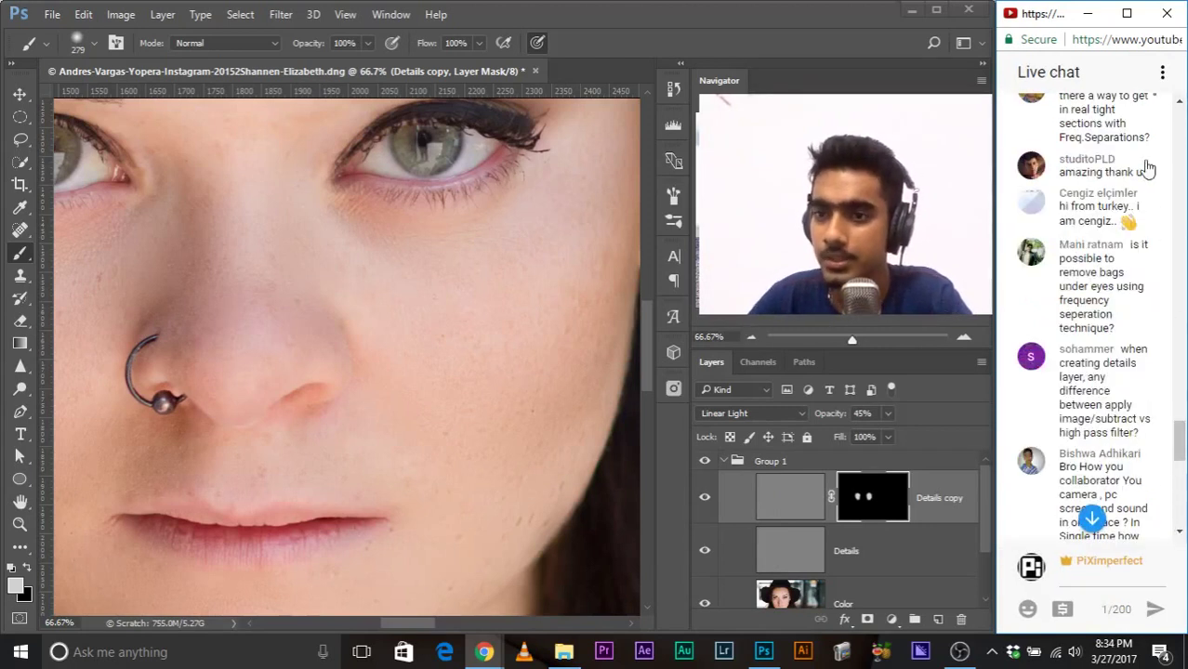
pyautogui.scroll(-5, 1181, 439)
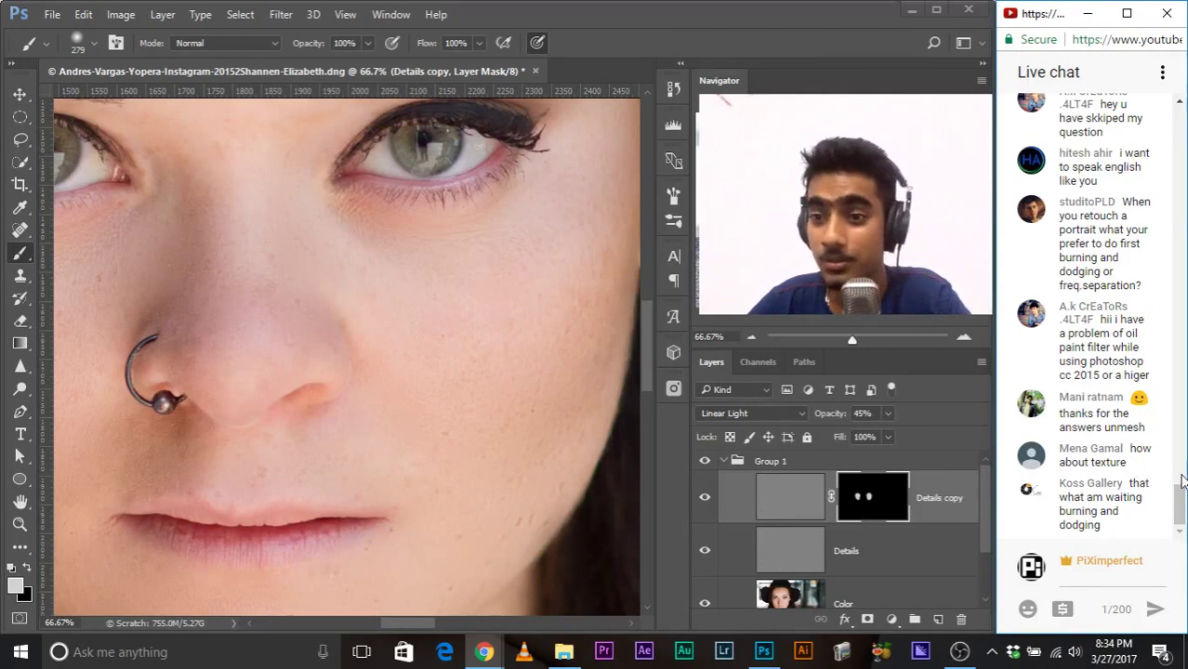
pyautogui.scroll(1, 1181, 502)
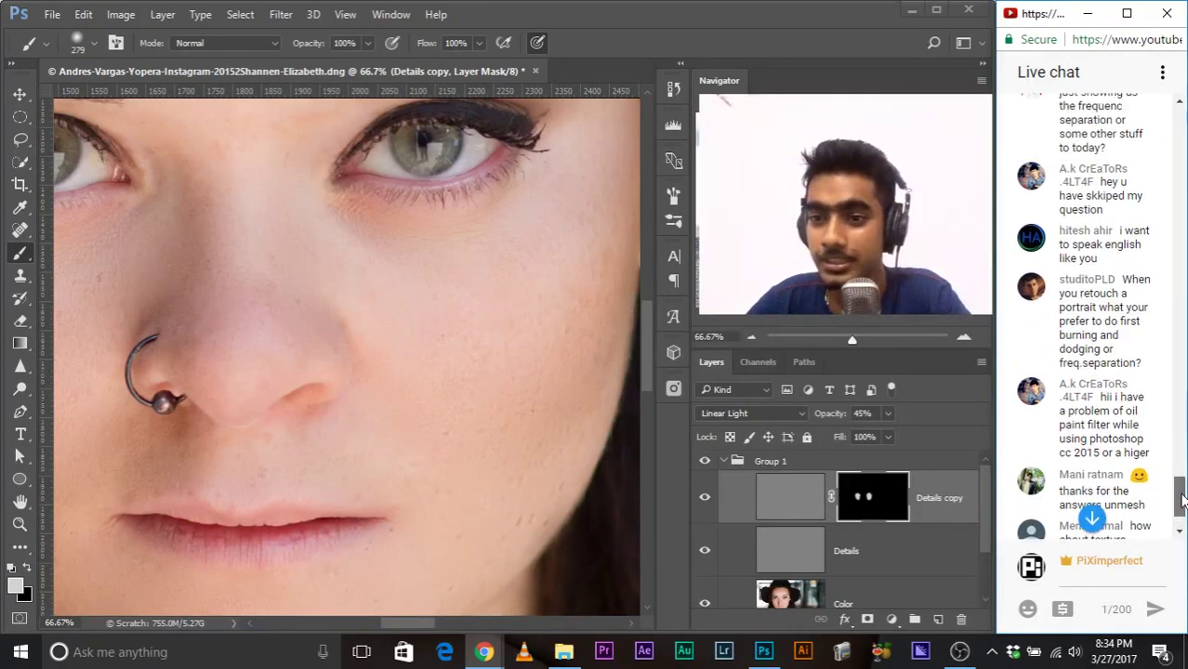
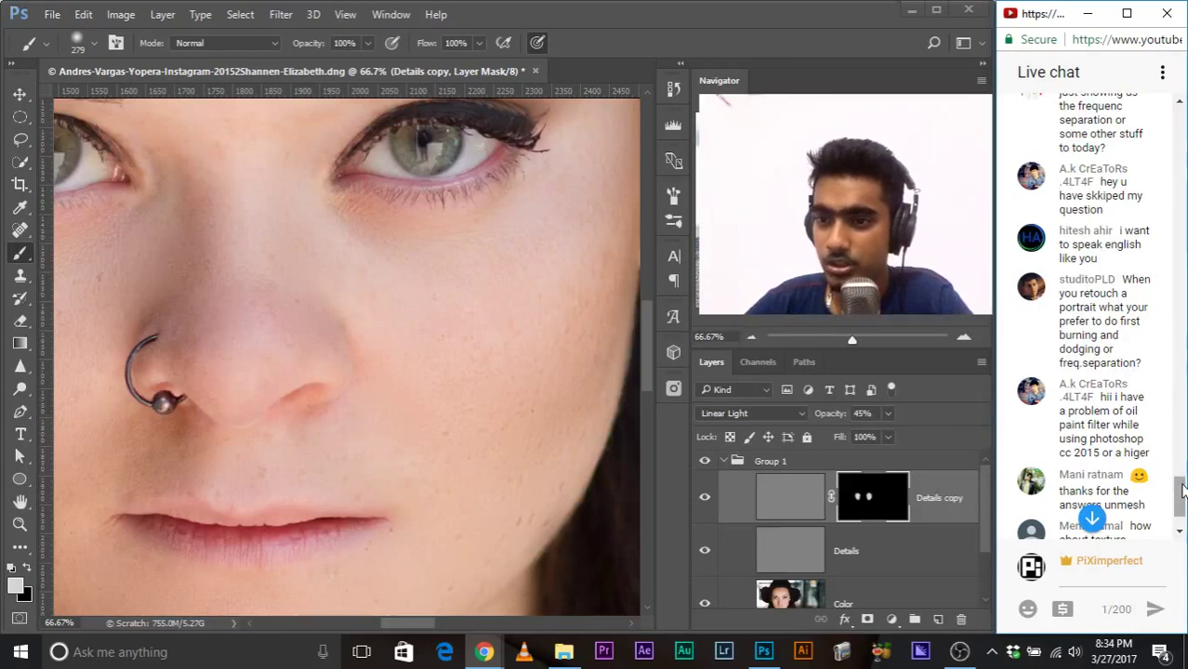
pyautogui.moveTo(1180, 493)
pyautogui.mouseDown()
pyautogui.moveTo(1180, 476)
pyautogui.moveTo(1180, 488)
pyautogui.mouseUp()
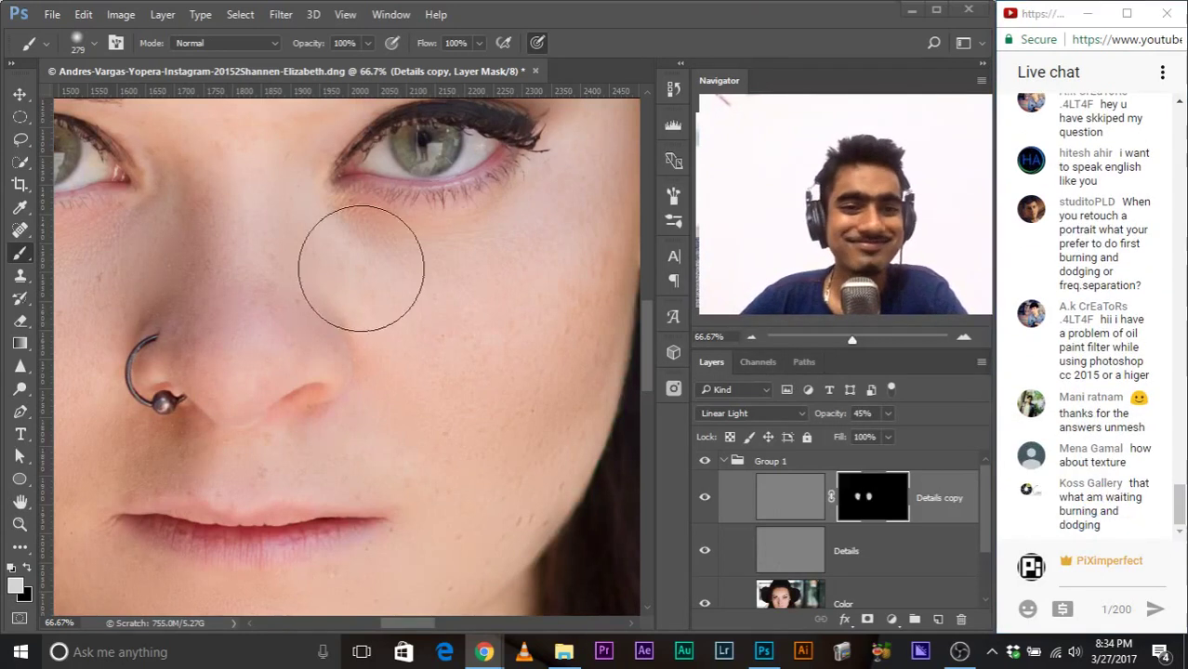
# Step: Paint the mask over the cheek opposite the nose ring and across the whole forehead to strengthen their texture
pyautogui.moveTo(447, 321); pyautogui.dragTo(502, 390)
pyautogui.scroll(-2, 503, 391)
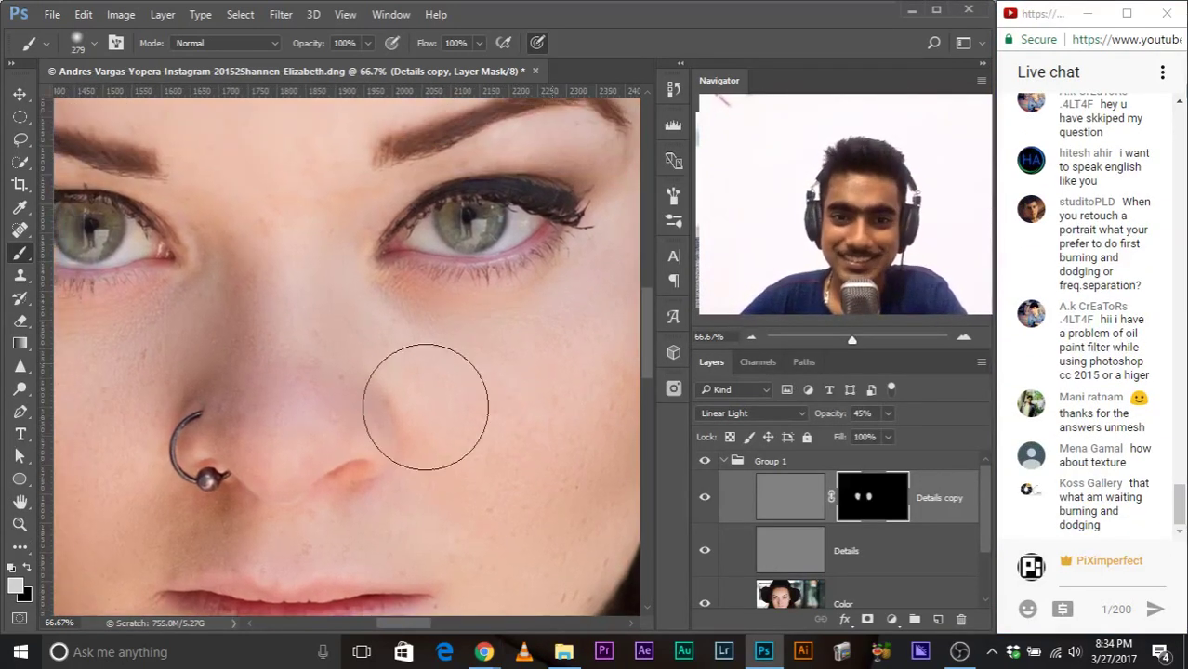
pyautogui.moveTo(353, 279)
pyautogui.mouseDown()
pyautogui.moveTo(464, 403)
pyautogui.moveTo(469, 490)
pyautogui.mouseUp()
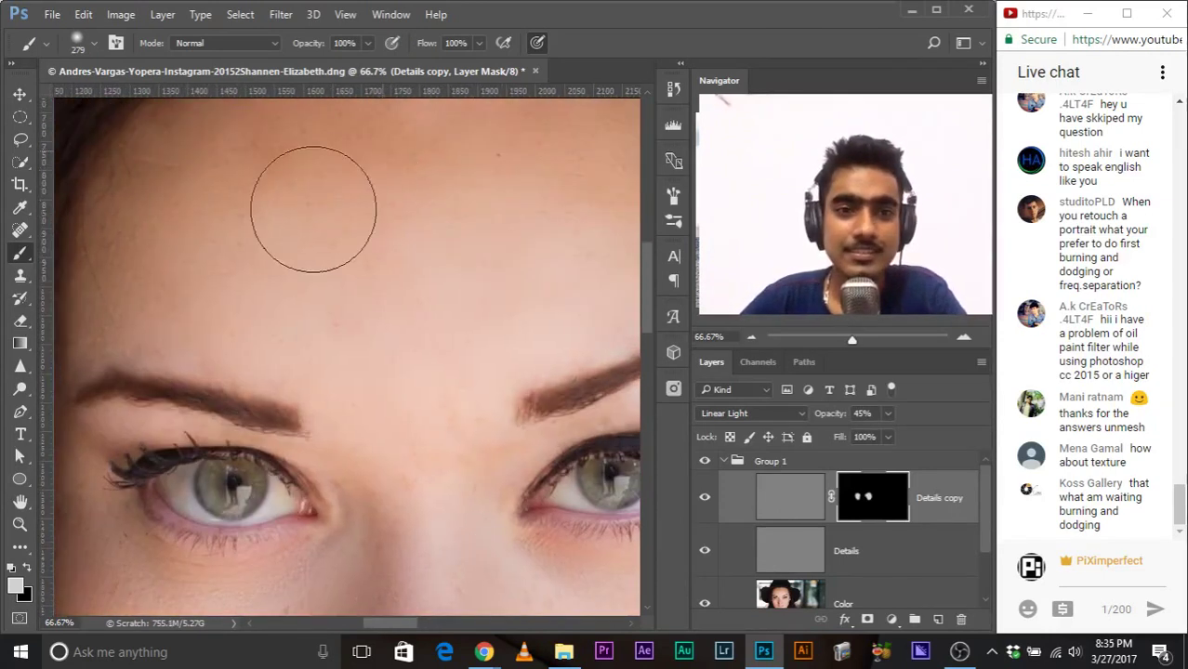
pyautogui.moveTo(313, 206)
pyautogui.mouseDown()
pyautogui.moveTo(345, 260)
pyautogui.moveTo(438, 273)
pyautogui.moveTo(379, 289)
pyautogui.moveTo(313, 359)
pyautogui.mouseUp()
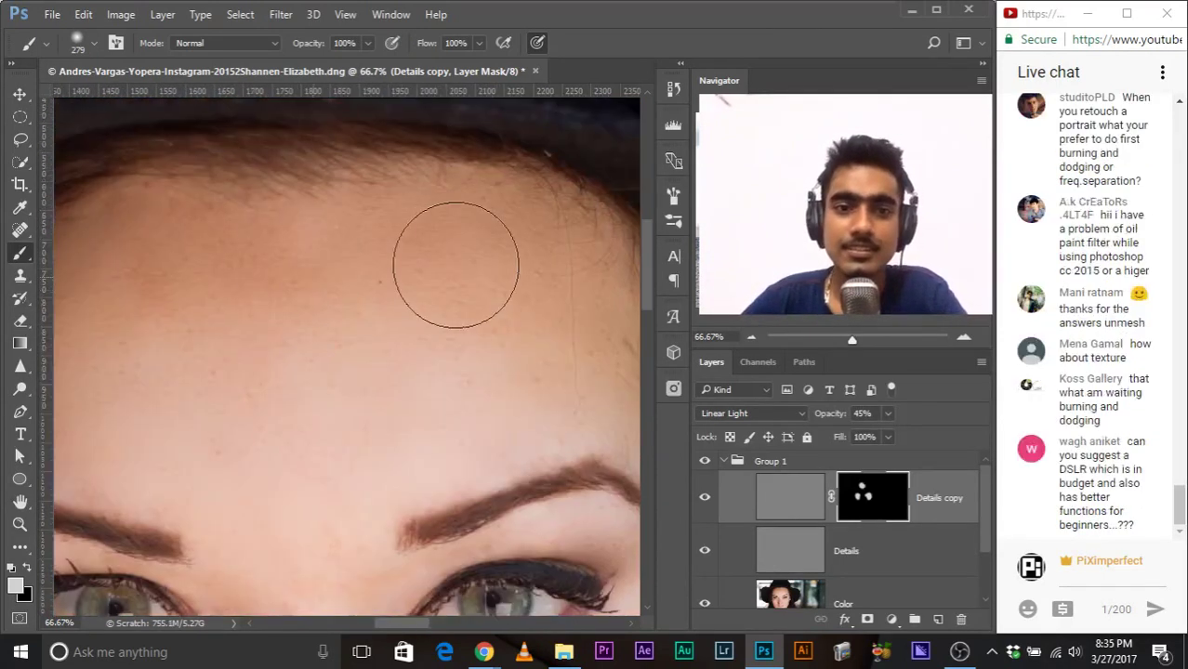
pyautogui.moveTo(451, 265)
pyautogui.mouseDown()
pyautogui.moveTo(451, 330)
pyautogui.moveTo(366, 398)
pyautogui.moveTo(358, 450)
pyautogui.mouseUp()
pyautogui.moveTo(488, 354); pyautogui.dragTo(453, 352)
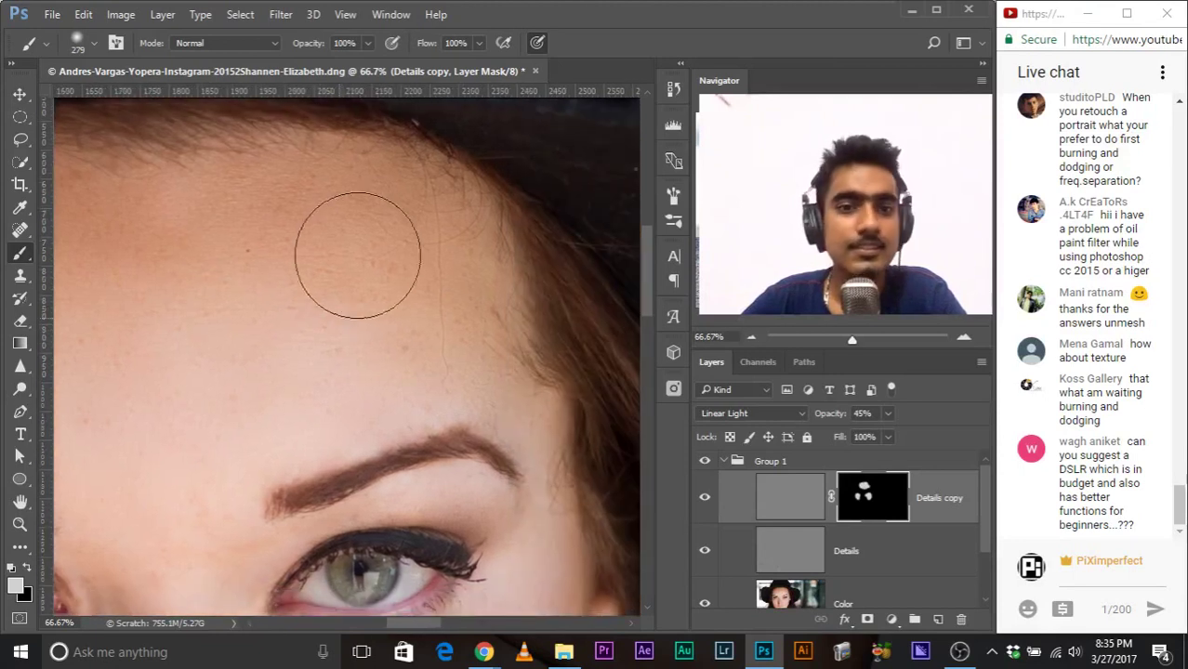
pyautogui.moveTo(274, 332); pyautogui.dragTo(449, 299)
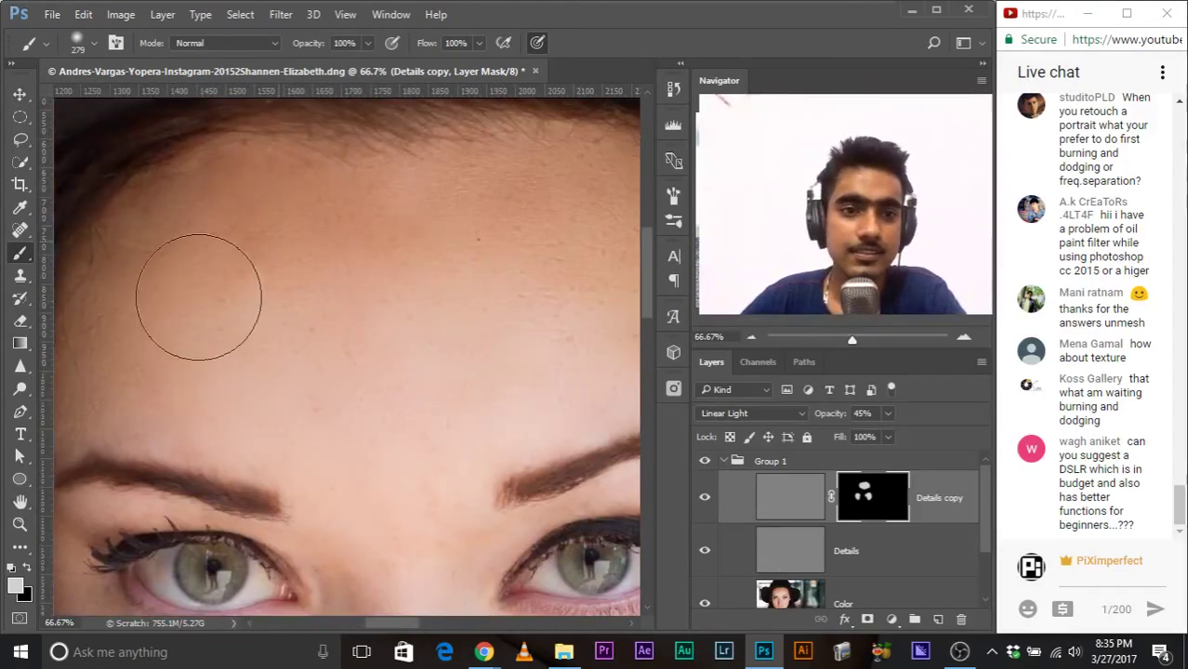
pyautogui.moveTo(199, 291)
pyautogui.mouseDown()
pyautogui.moveTo(146, 344)
pyautogui.moveTo(424, 385)
pyautogui.moveTo(372, 304)
pyautogui.moveTo(335, 205)
pyautogui.mouseUp()
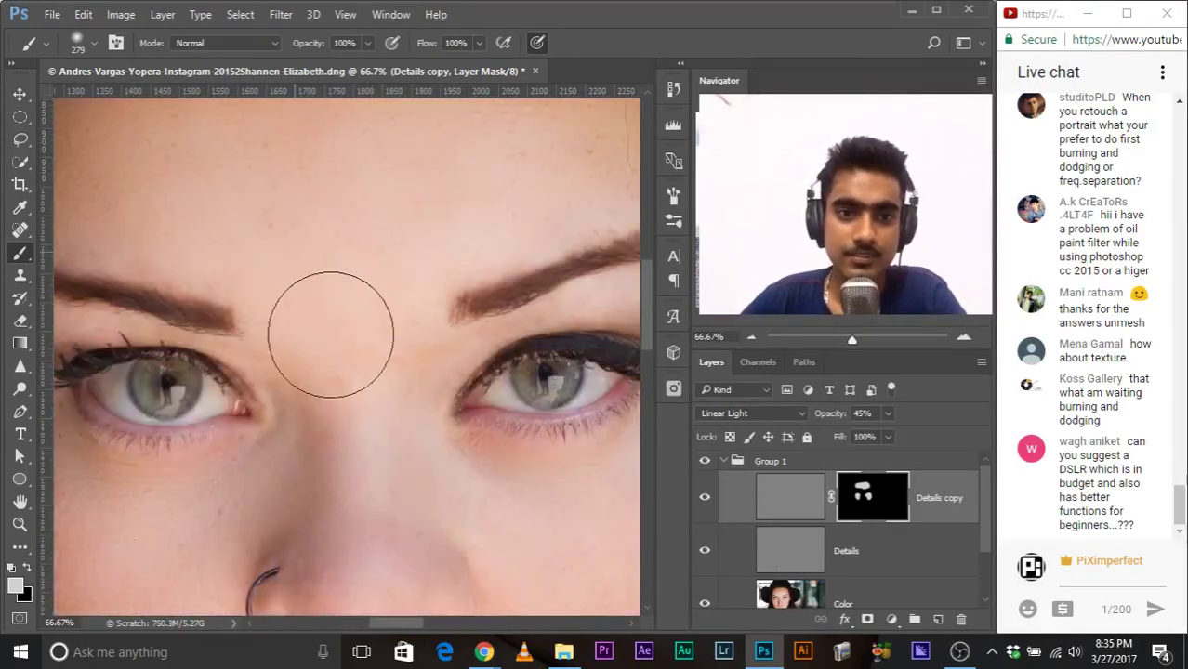
# Step: Paint the texture mask over the nose bridge and the chin, using a 222 px brush for the chin
pyautogui.moveTo(332, 318); pyautogui.dragTo(359, 397)
pyautogui.moveTo(433, 461); pyautogui.dragTo(512, 155)
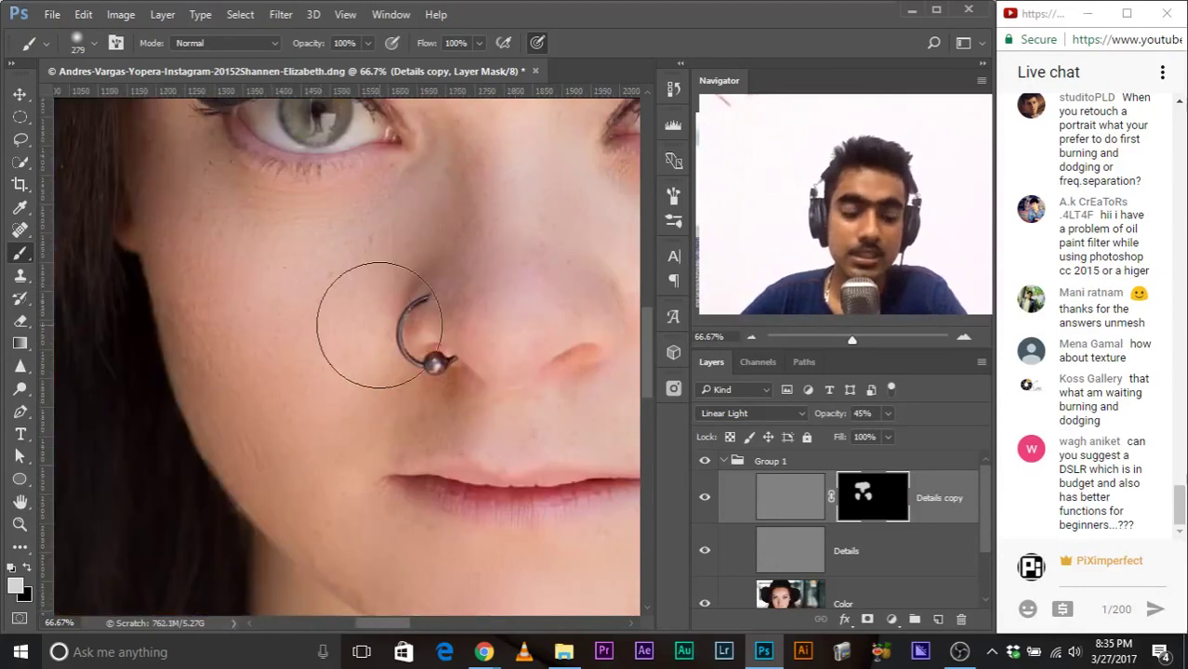
pyautogui.moveTo(372, 318); pyautogui.dragTo(188, 261)
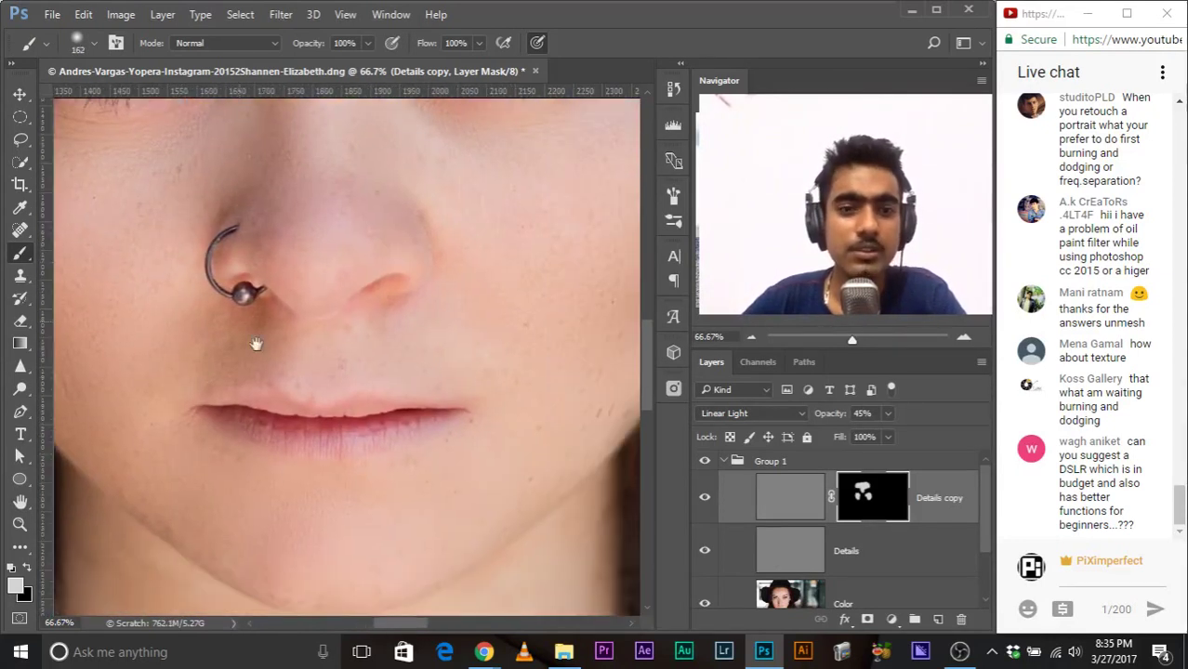
pyautogui.moveTo(257, 505); pyautogui.dragTo(273, 512)
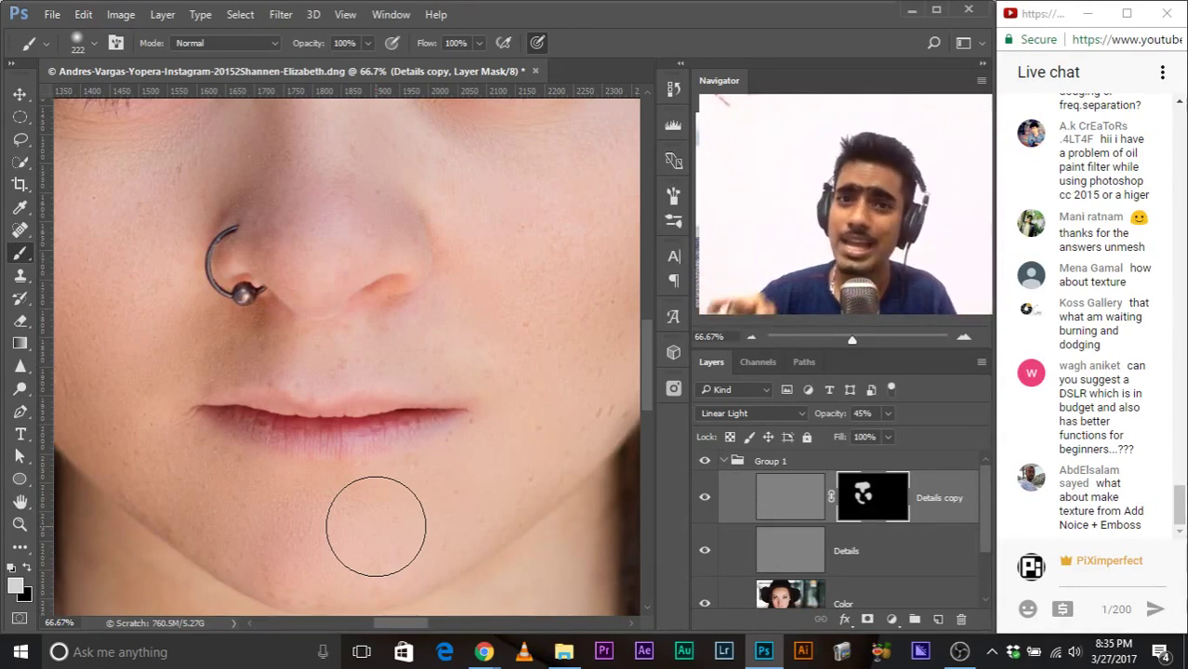
# Step: Inspect the strengthened skin texture across the forehead, eyes, nose and cheeks
pyautogui.moveTo(311, 332); pyautogui.dragTo(350, 335)
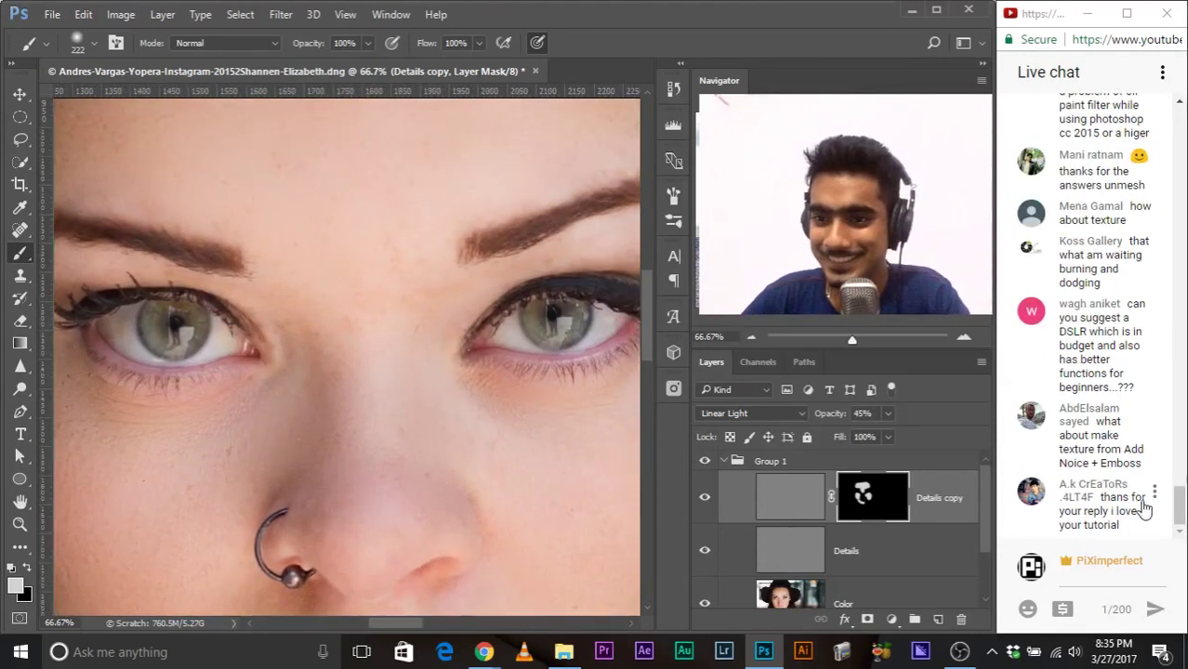
pyautogui.moveTo(606, 307); pyautogui.dragTo(460, 388)
pyautogui.moveTo(480, 165); pyautogui.dragTo(509, 308)
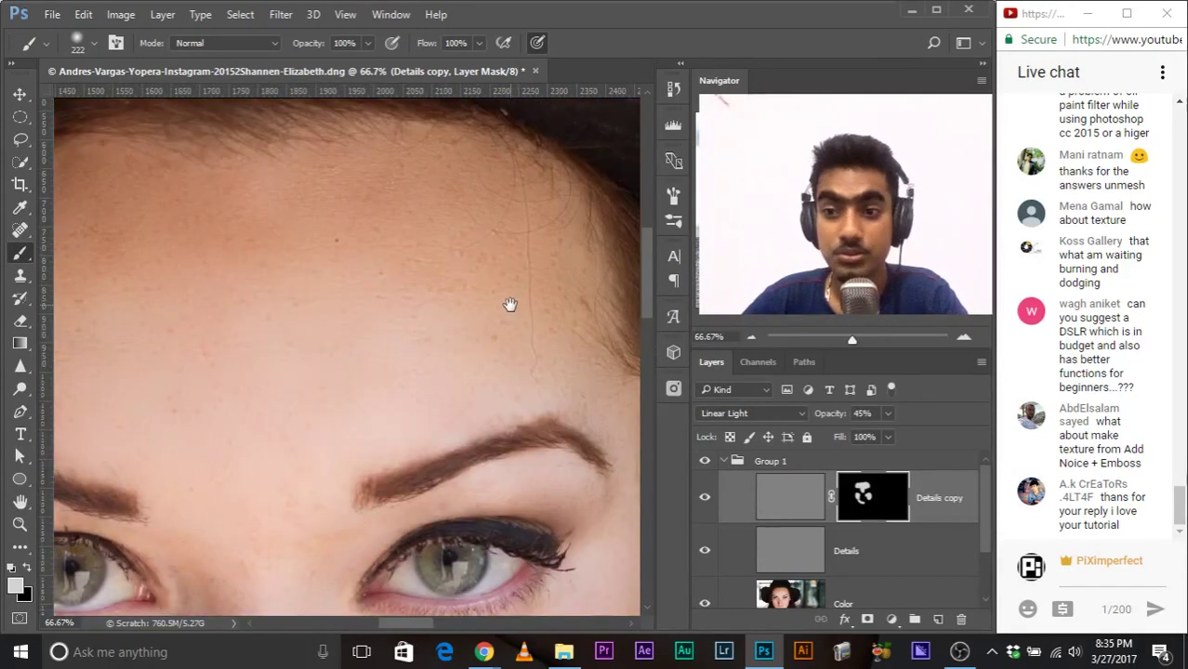
pyautogui.moveTo(369, 436); pyautogui.dragTo(544, 225)
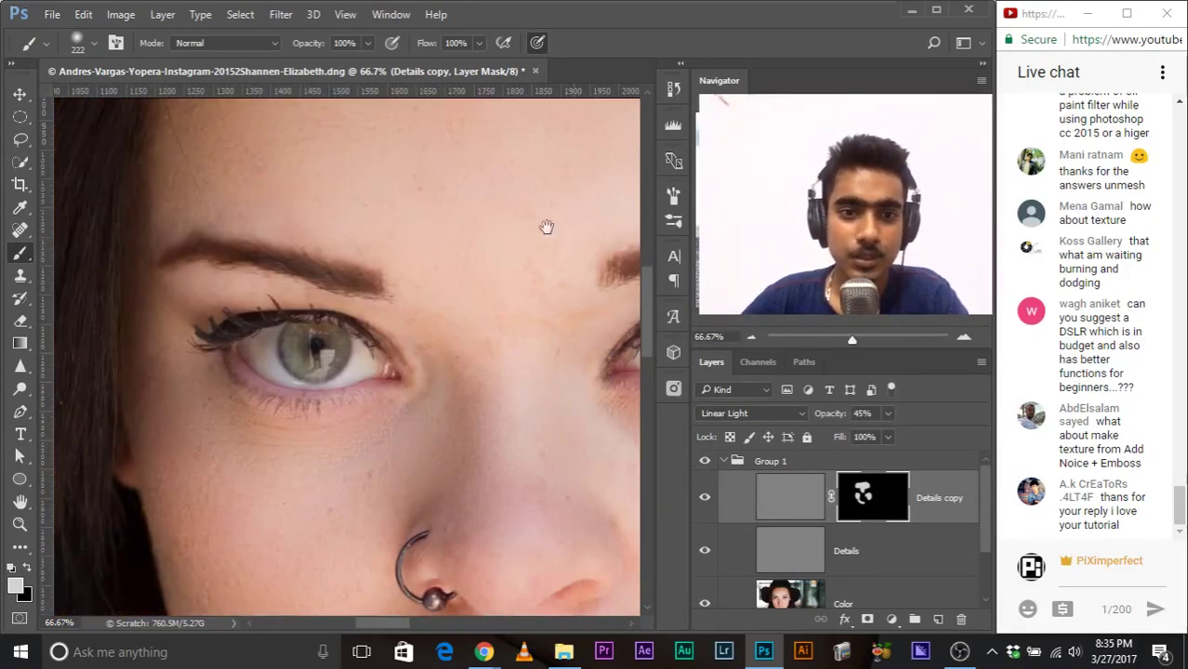
pyautogui.moveTo(495, 370)
pyautogui.mouseDown()
pyautogui.moveTo(442, 130)
pyautogui.moveTo(491, 178)
pyautogui.moveTo(485, 162)
pyautogui.moveTo(430, 244)
pyautogui.moveTo(524, 300)
pyautogui.mouseUp()
pyautogui.moveTo(57, 220); pyautogui.dragTo(279, 291)
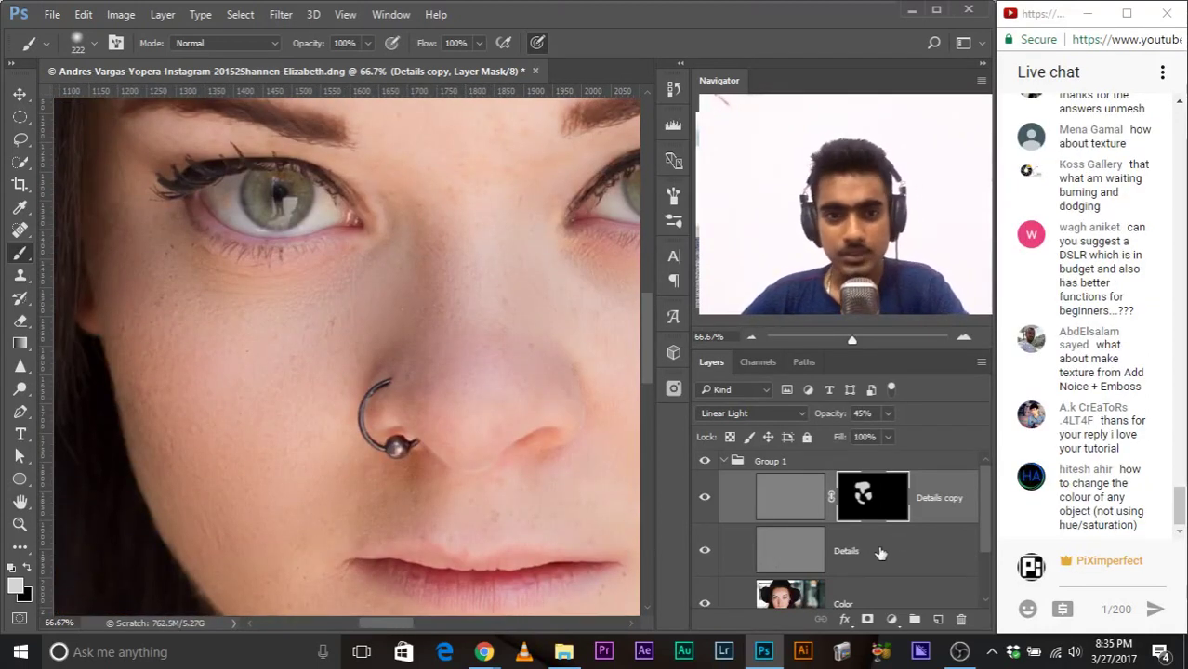
pyautogui.moveTo(497, 258); pyautogui.dragTo(475, 271)
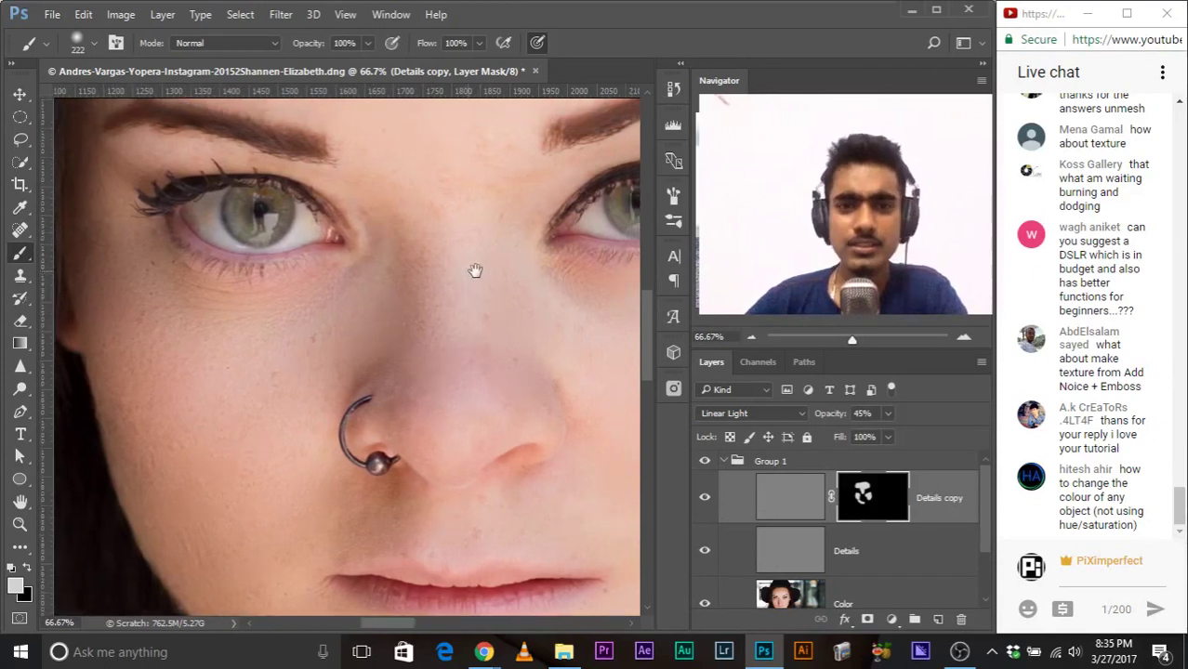
# Step: Merge the Details copy and Details layers into one and set the merged layer's blend mode to Linear Light
pyautogui.click(865, 547)
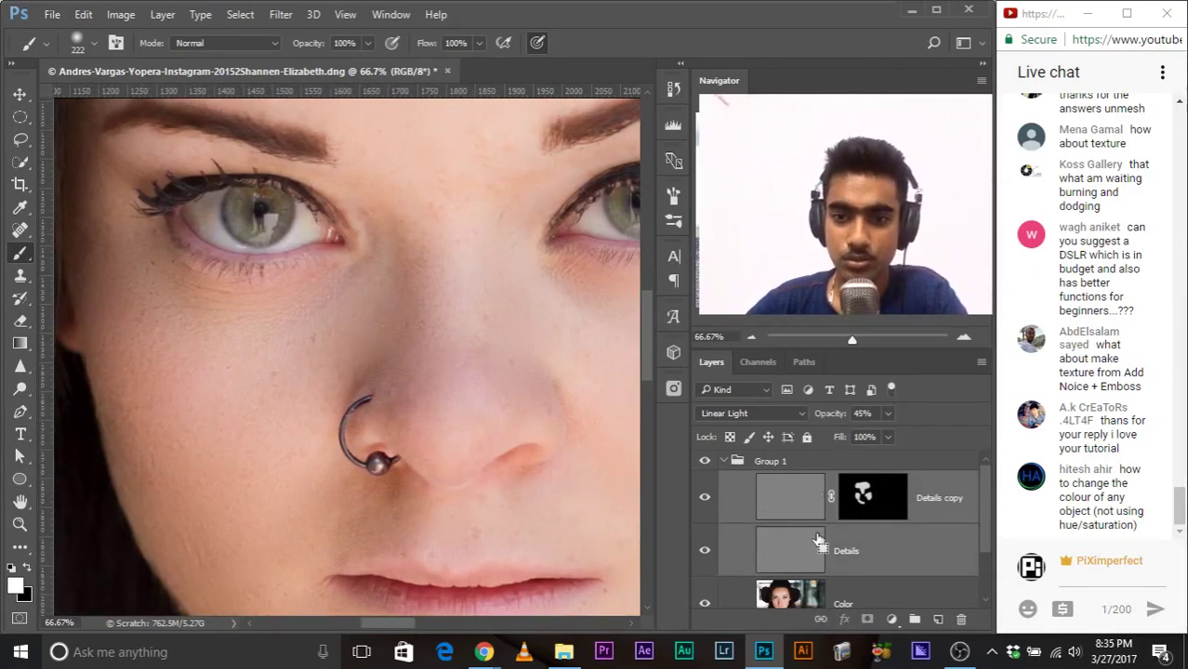
pyautogui.hotkey('ctrl', 'e')
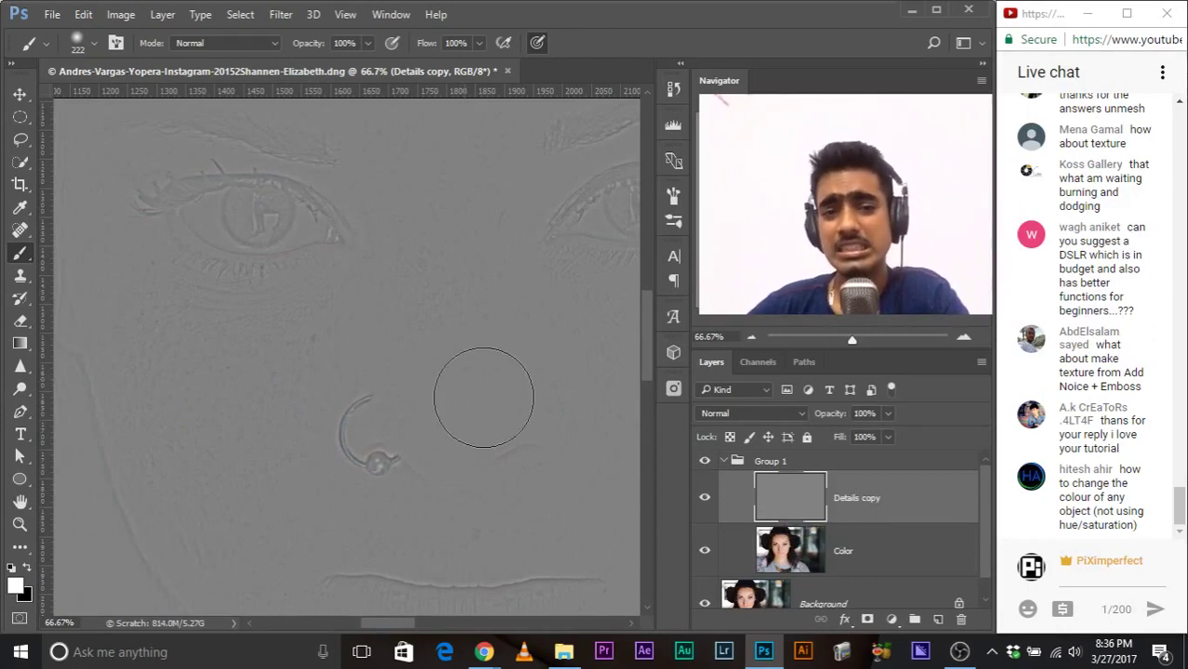
pyautogui.click(743, 414)
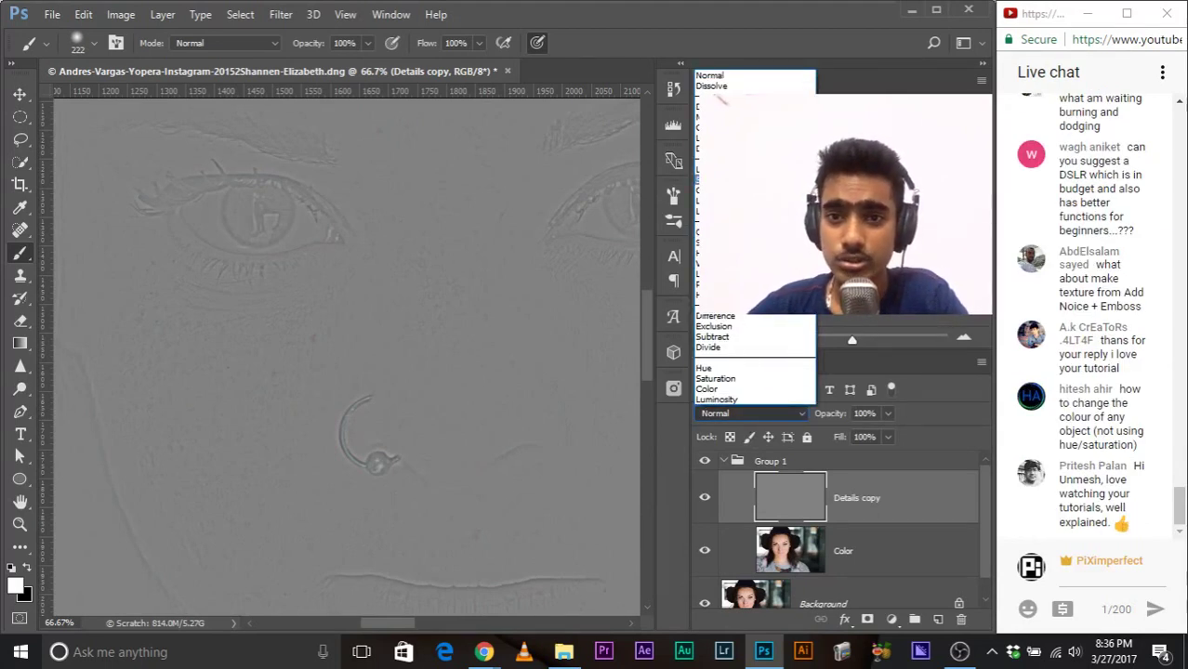
pyautogui.click(735, 280)
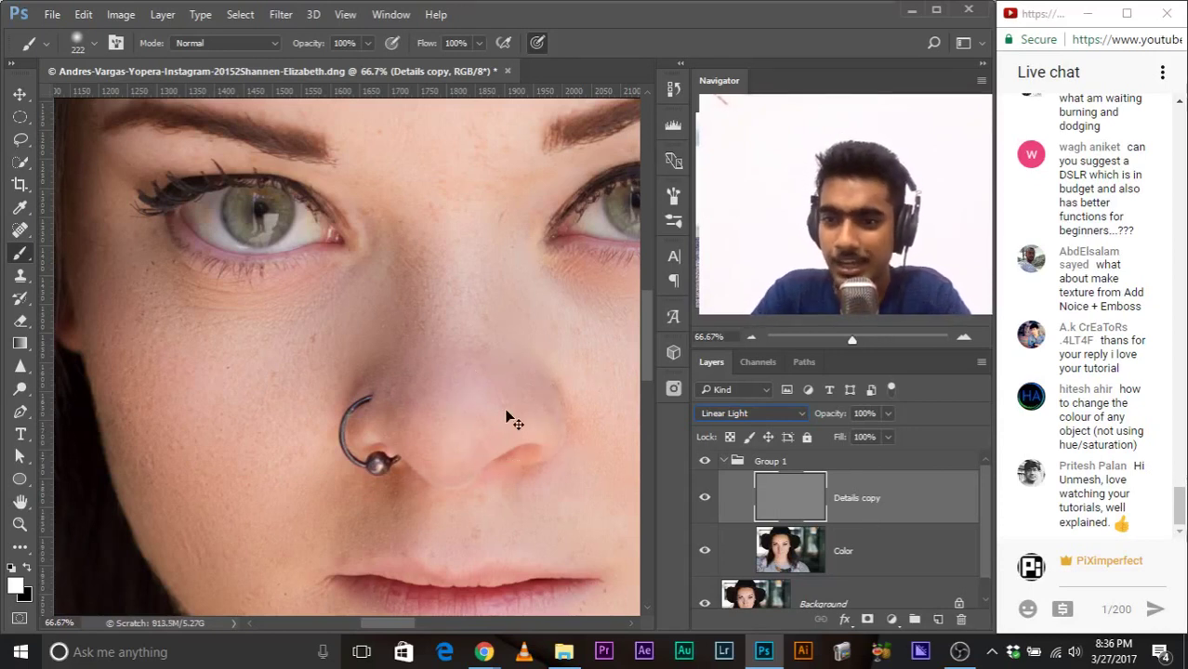
# Step: Examine the merged texture at 100% around the eye, nose and cheek beside the nose ring
pyautogui.scroll(3, 509, 419)
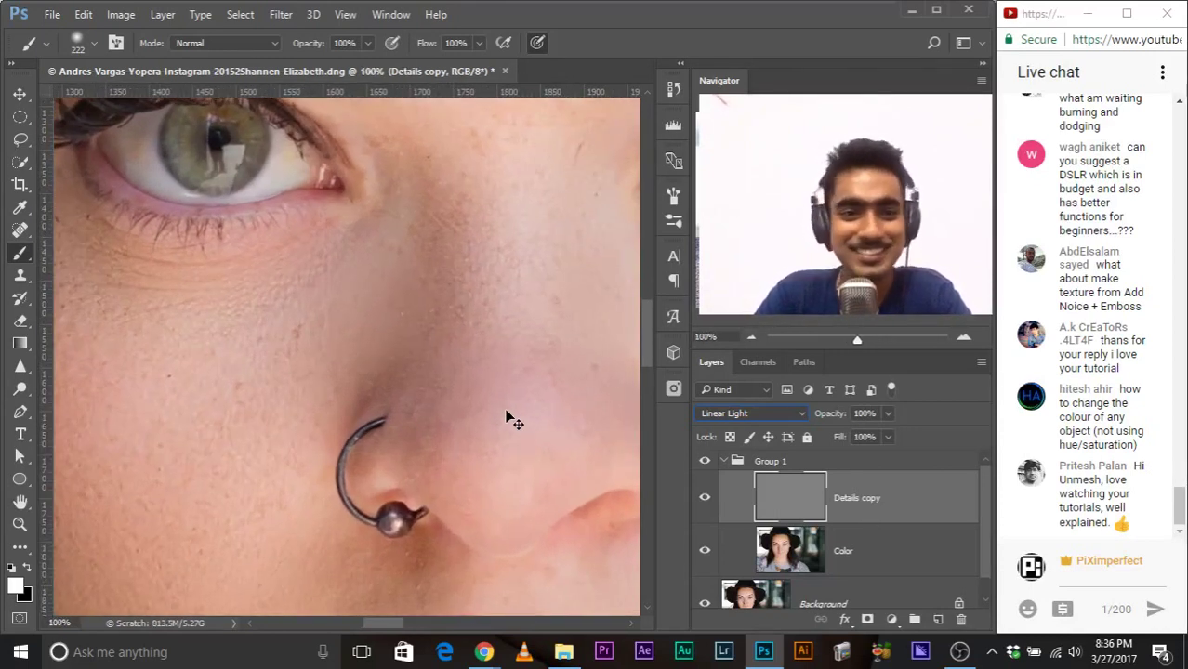
pyautogui.scroll(-2, 509, 419)
pyautogui.scroll(2, 509, 419)
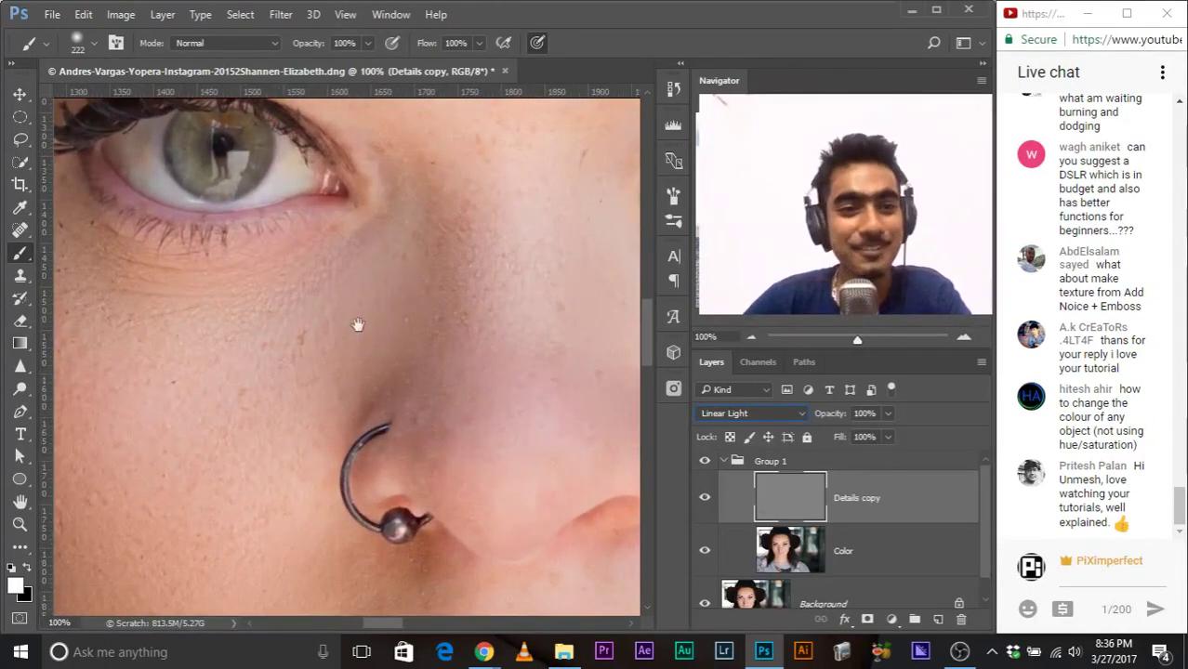
pyautogui.moveTo(303, 227); pyautogui.dragTo(442, 265)
pyautogui.moveTo(499, 200); pyautogui.dragTo(498, 236)
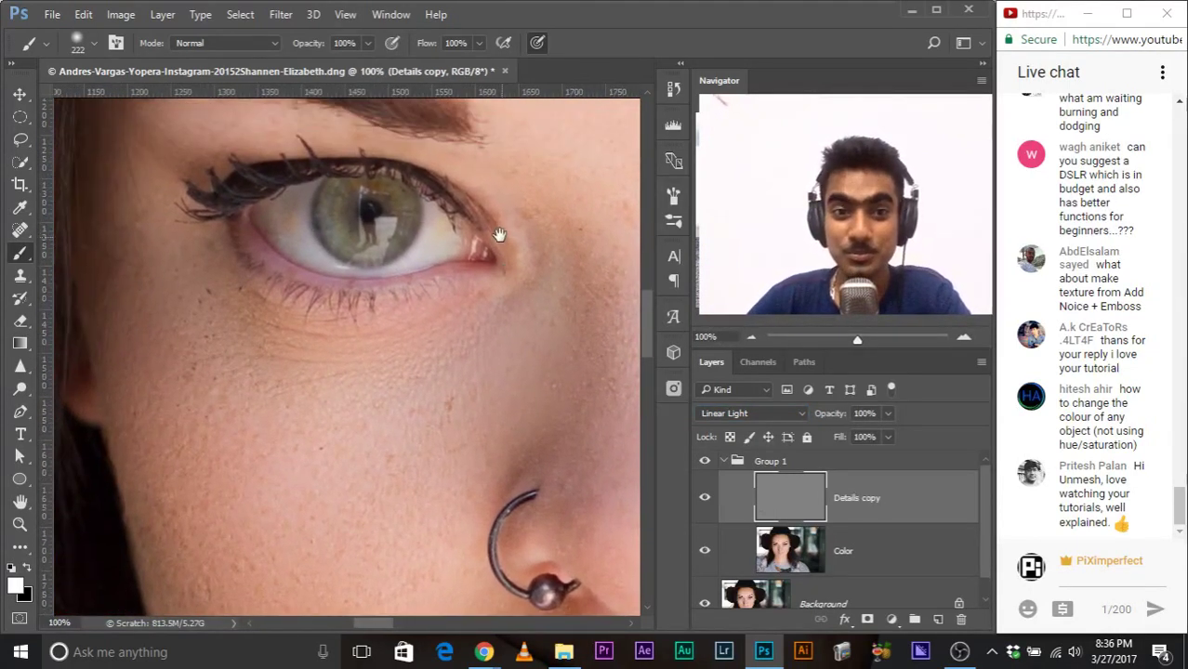
pyautogui.moveTo(528, 318); pyautogui.dragTo(509, 314)
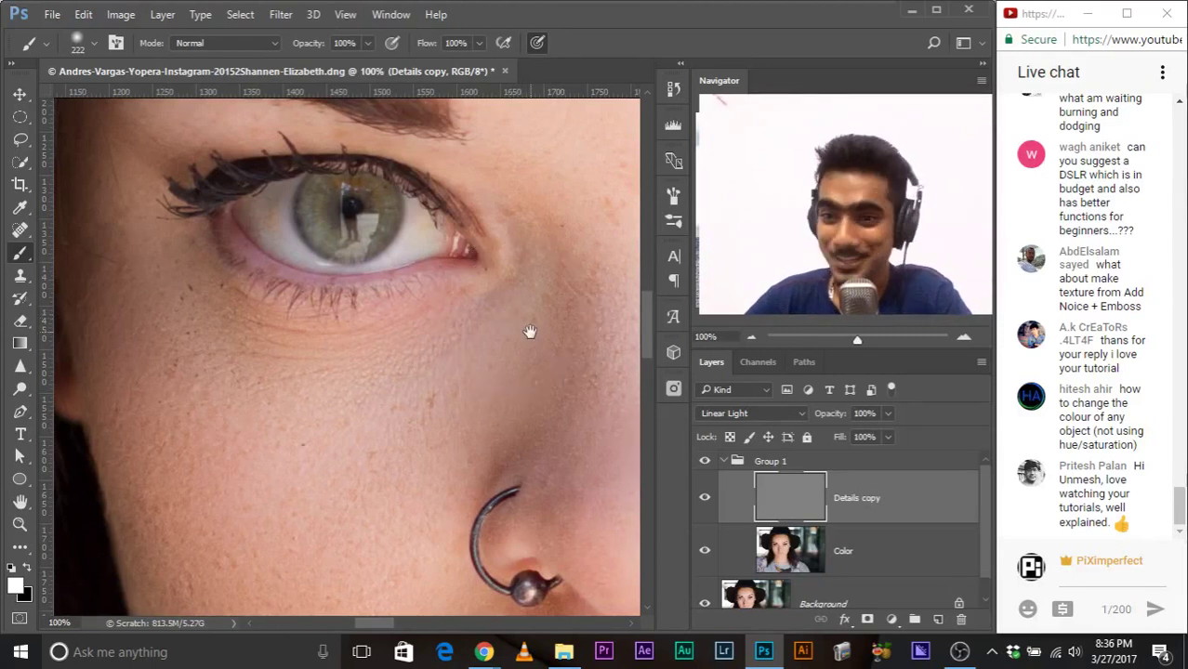
pyautogui.moveTo(530, 332)
pyautogui.mouseDown()
pyautogui.moveTo(472, 336)
pyautogui.moveTo(459, 358)
pyautogui.moveTo(417, 347)
pyautogui.mouseUp()
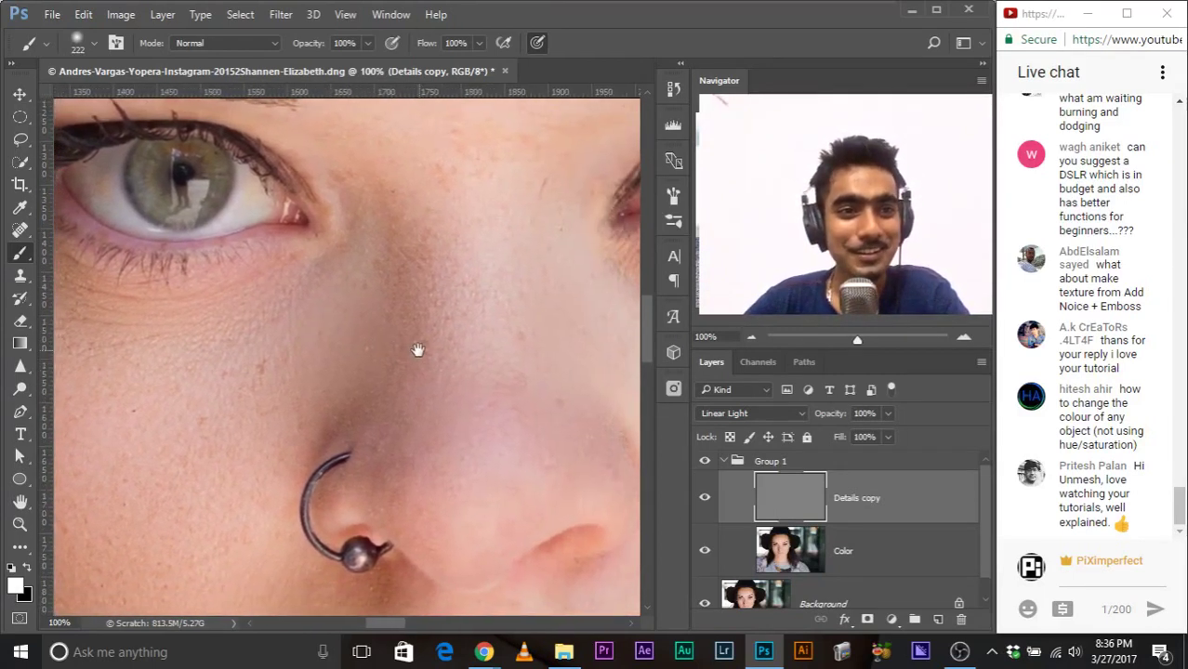
# Step: Try to heal the creases beneath the eye nearest the nose ring with the Spot Healing Brush on the Details copy layer
pyautogui.click(21, 140)
pyautogui.moveTo(352, 304); pyautogui.dragTo(413, 323)
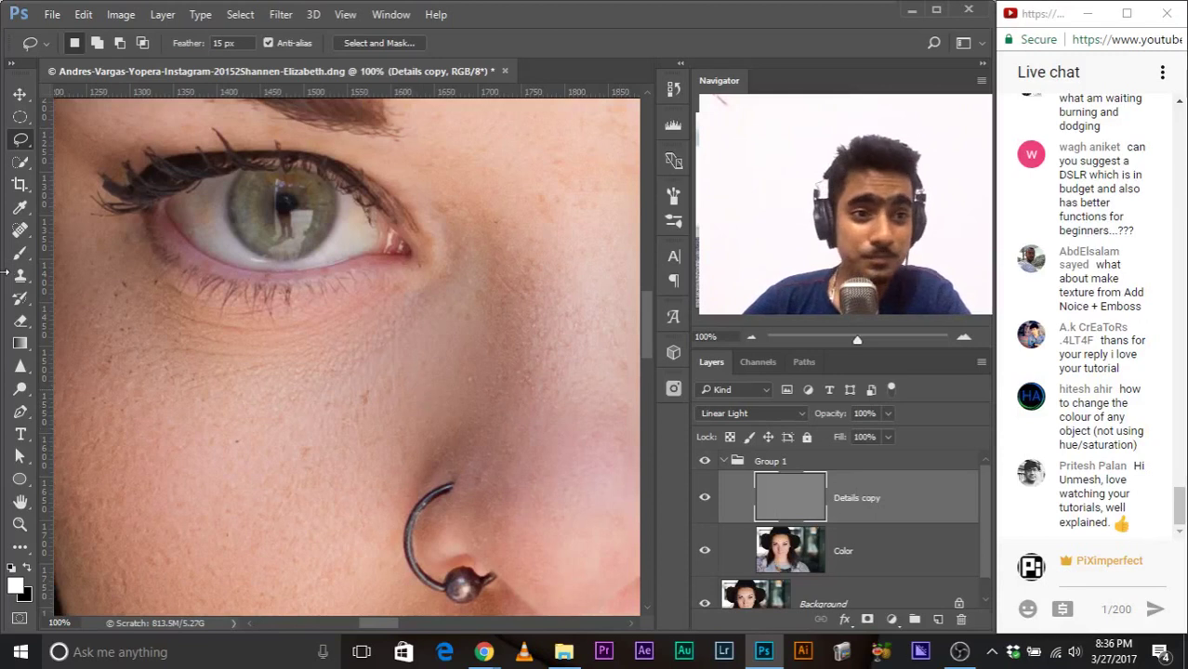
pyautogui.click(21, 232)
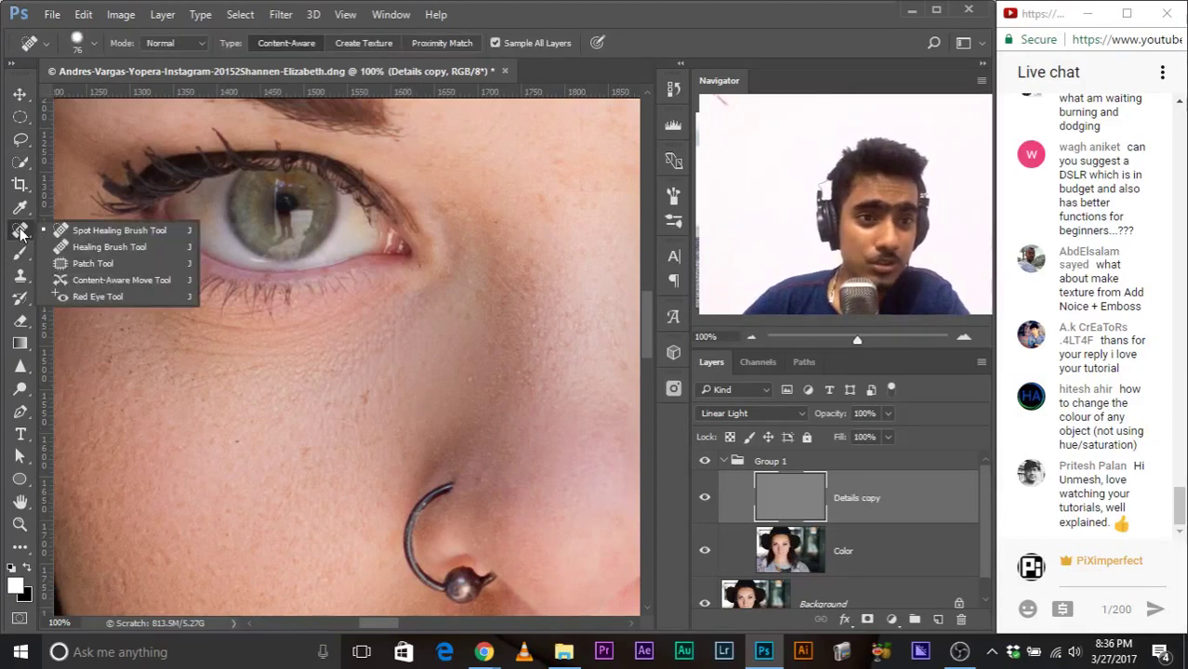
pyautogui.click(82, 231)
pyautogui.hotkey('ctrl', '+')
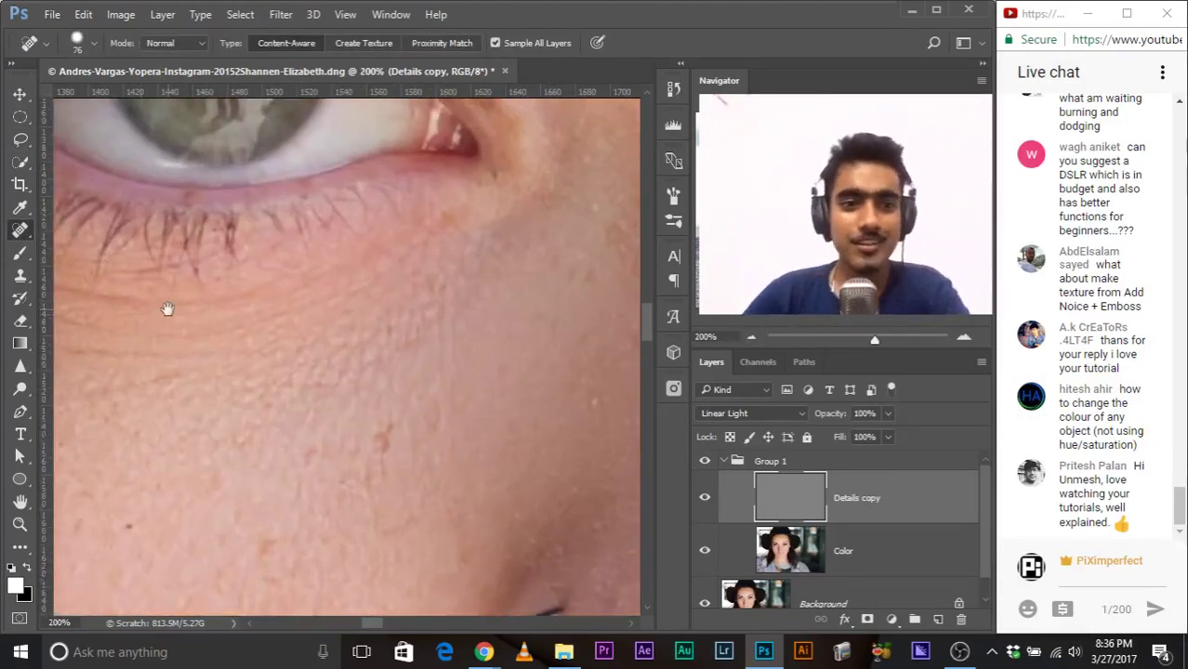
pyautogui.moveTo(167, 308)
pyautogui.mouseDown()
pyautogui.moveTo(469, 371)
pyautogui.moveTo(389, 387)
pyautogui.moveTo(285, 377)
pyautogui.mouseUp()
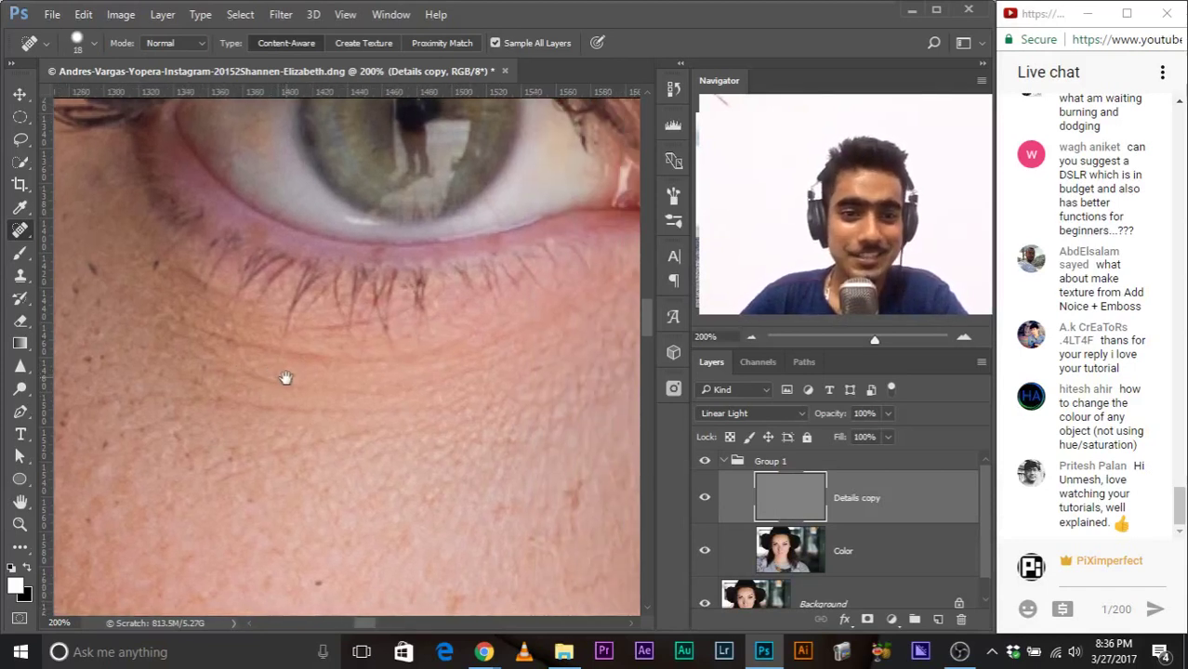
pyautogui.moveTo(218, 336)
pyautogui.mouseDown()
pyautogui.moveTo(379, 362)
pyautogui.moveTo(517, 326)
pyautogui.mouseUp()
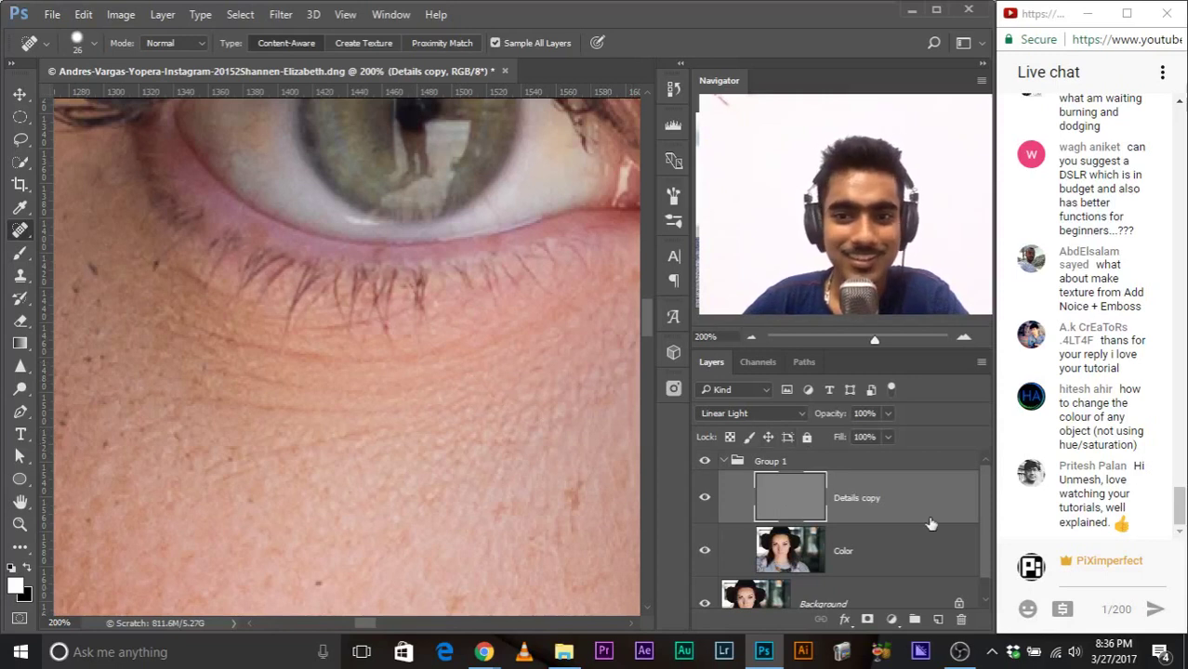
# Step: Reselect the Details copy layer and patch the creases under that eye with clean cheek texture using the Patch tool
pyautogui.click(864, 549)
pyautogui.click(850, 500)
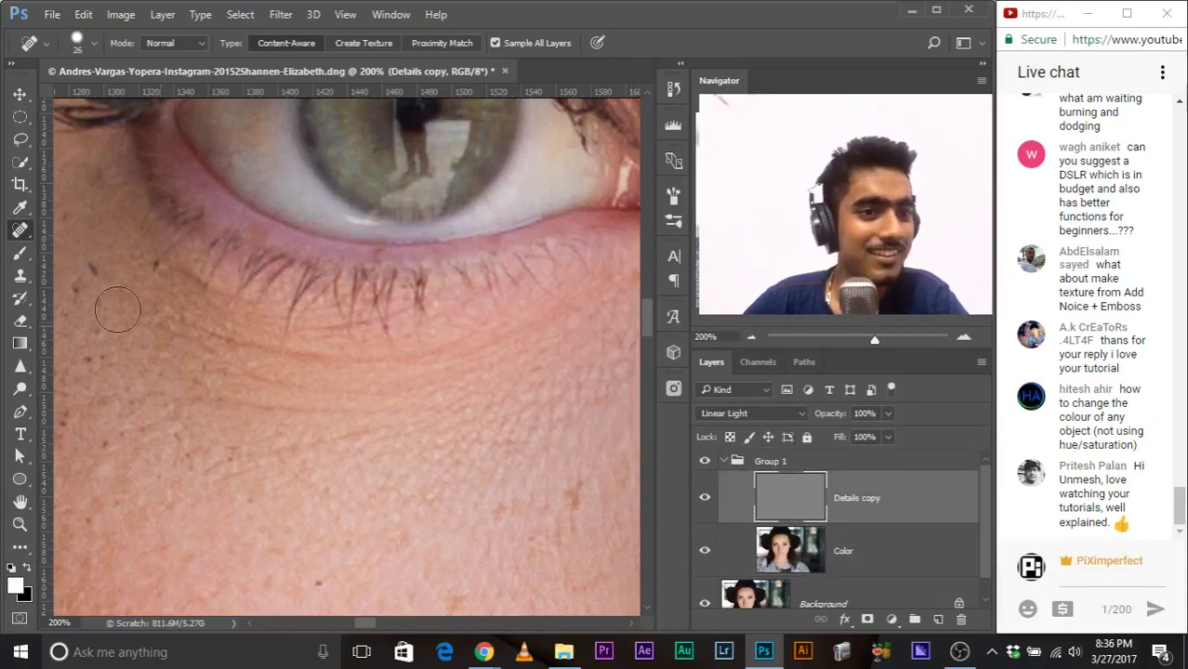
pyautogui.rightClick(20, 234)
pyautogui.click(25, 238)
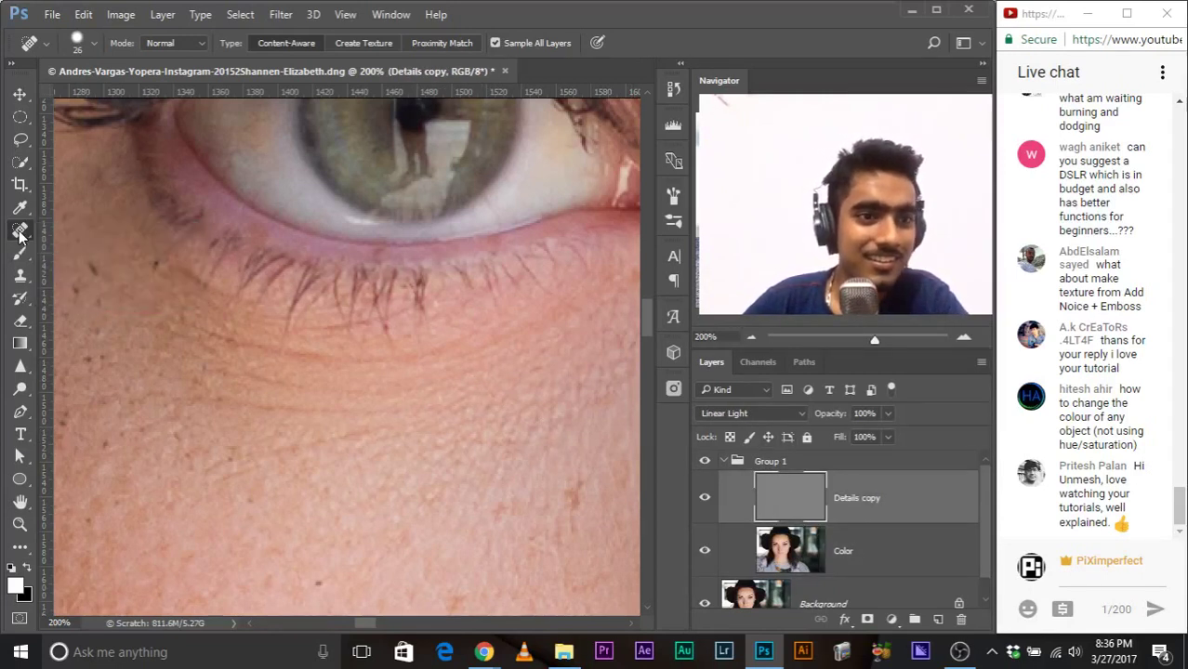
pyautogui.rightClick(21, 234)
pyautogui.click(66, 261)
pyautogui.moveTo(476, 403)
pyautogui.mouseDown()
pyautogui.moveTo(205, 377)
pyautogui.moveTo(248, 445)
pyautogui.moveTo(364, 516)
pyautogui.mouseUp()
pyautogui.hotkey('ctrl', 'd')
# Step: Try to heal the remaining crease below the lower lashes with one Spot Healing Brush stroke at size 19
pyautogui.rightClick(19, 231)
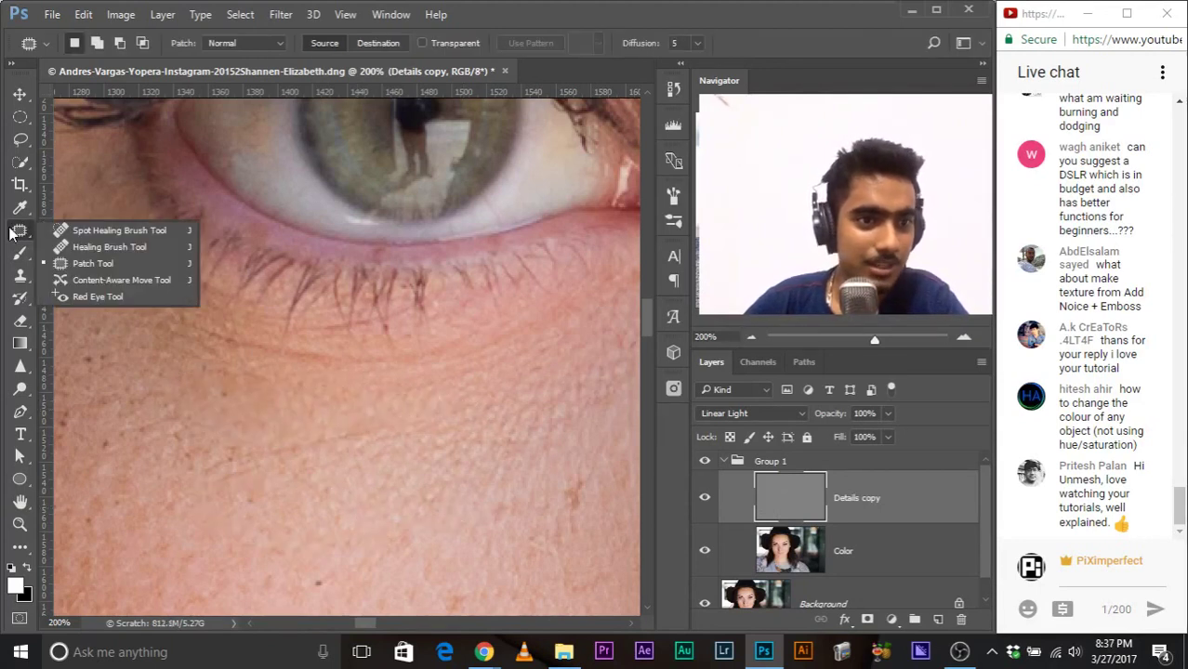
pyautogui.click(93, 230)
pyautogui.moveTo(212, 332); pyautogui.dragTo(335, 372)
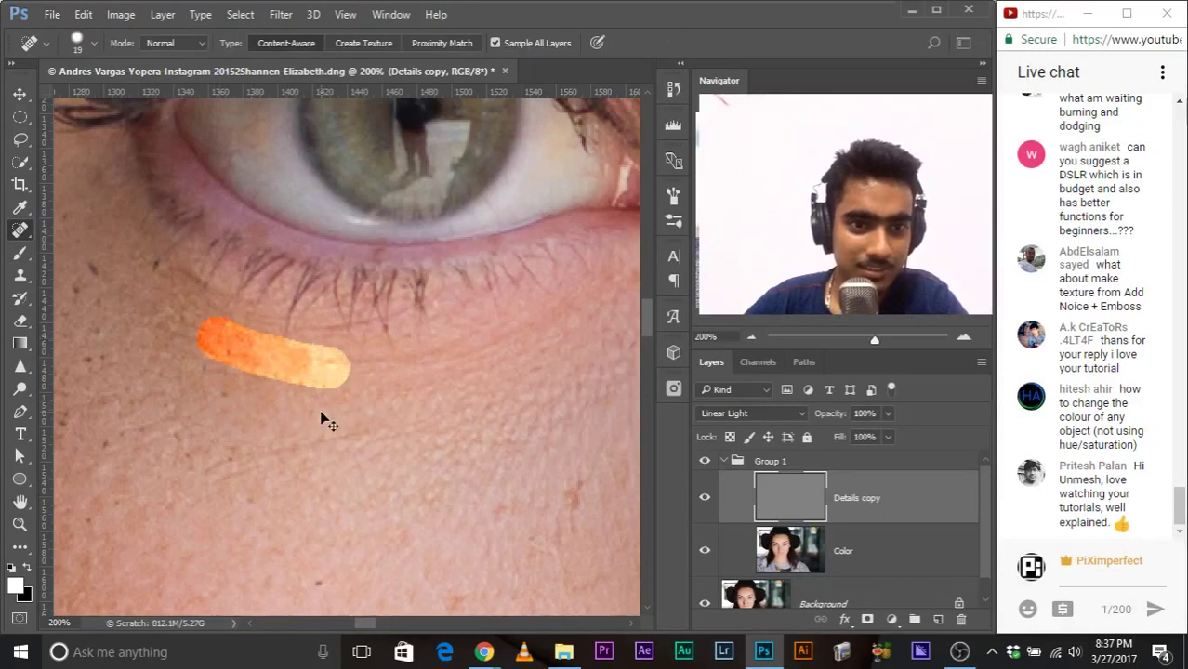
# Step: Patch the curved crease below the lower lashes with skin texture from the cheek beneath it and clear the selection
pyautogui.rightClick(32, 230)
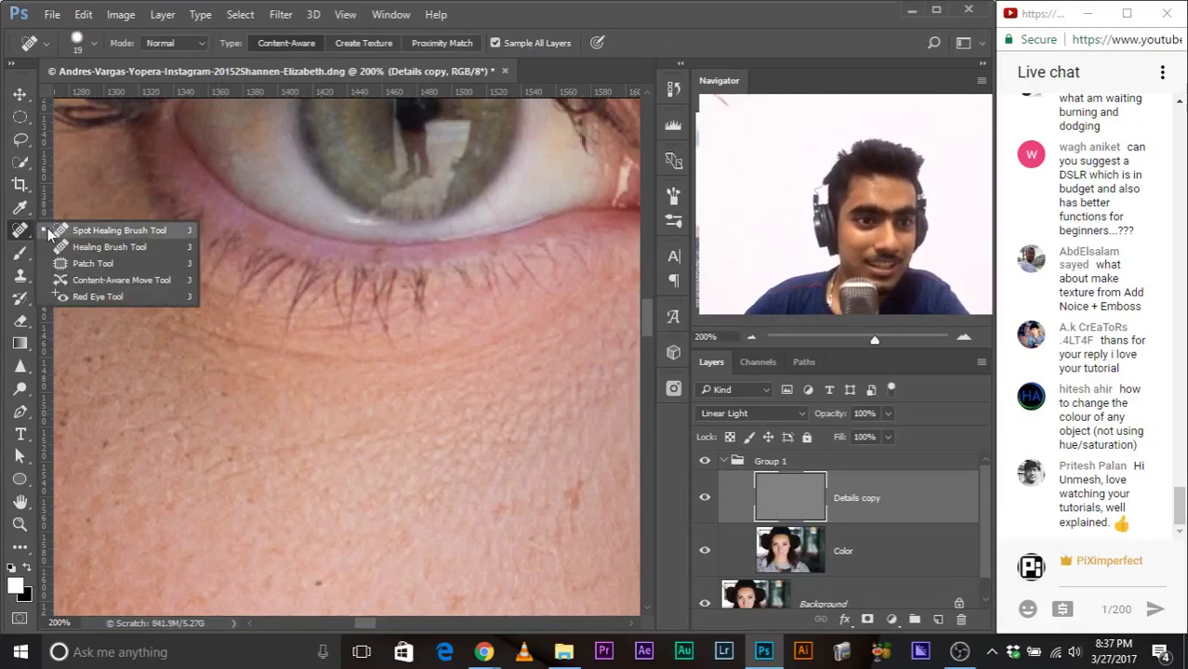
pyautogui.click(48, 229)
pyautogui.rightClick(21, 229)
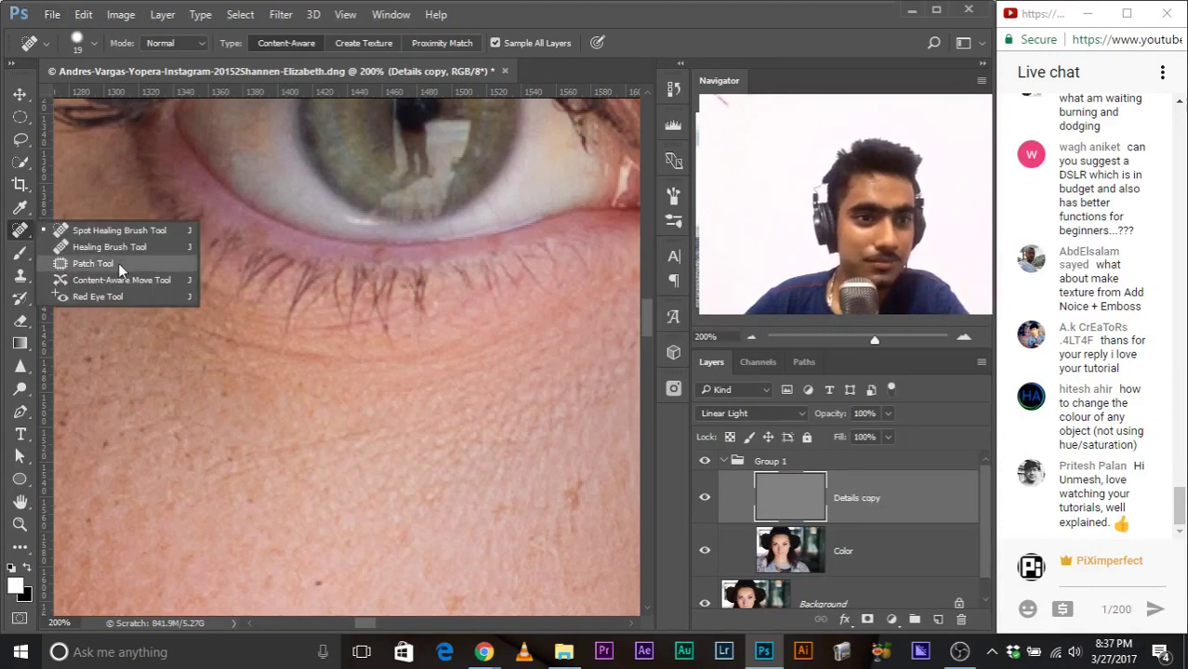
pyautogui.click(118, 263)
pyautogui.moveTo(367, 351)
pyautogui.mouseDown()
pyautogui.moveTo(187, 317)
pyautogui.moveTo(246, 376)
pyautogui.moveTo(376, 383)
pyautogui.mouseUp()
pyautogui.moveTo(199, 409); pyautogui.dragTo(307, 453)
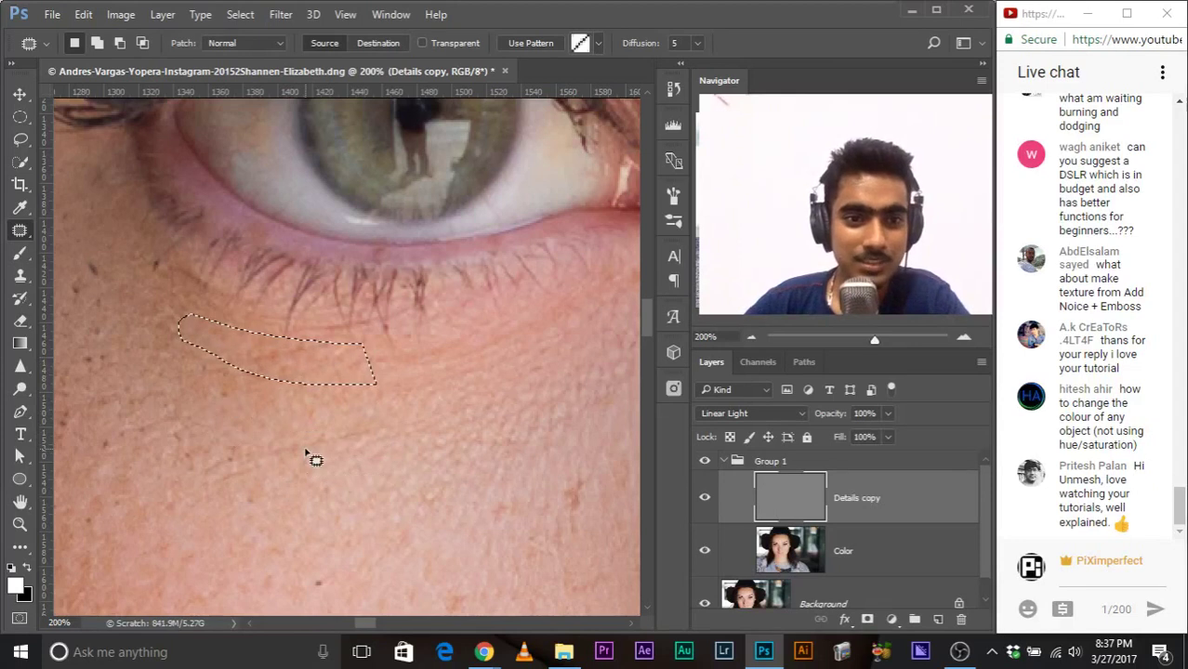
pyautogui.hotkey('ctrl', 'd')
# Step: Patch the fine lines below the outer half of the other eye with smoother skin from beneath, and deselect
pyautogui.moveTo(384, 422); pyautogui.dragTo(335, 406)
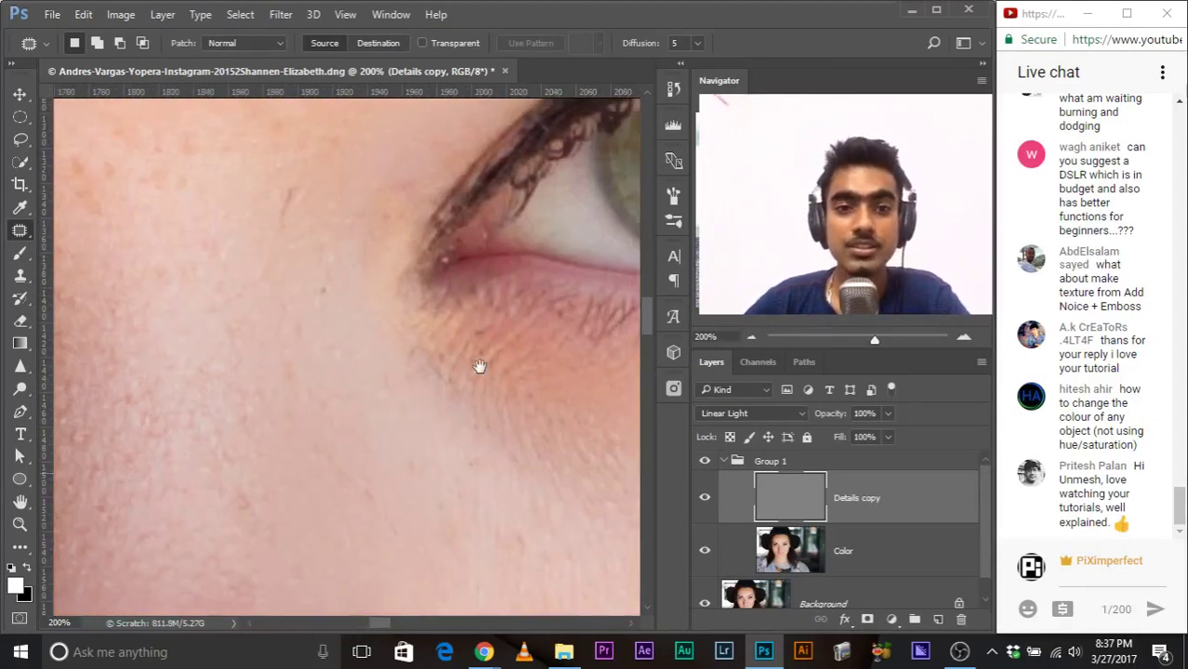
pyautogui.moveTo(477, 363); pyautogui.dragTo(146, 337)
pyautogui.rightClick(19, 230)
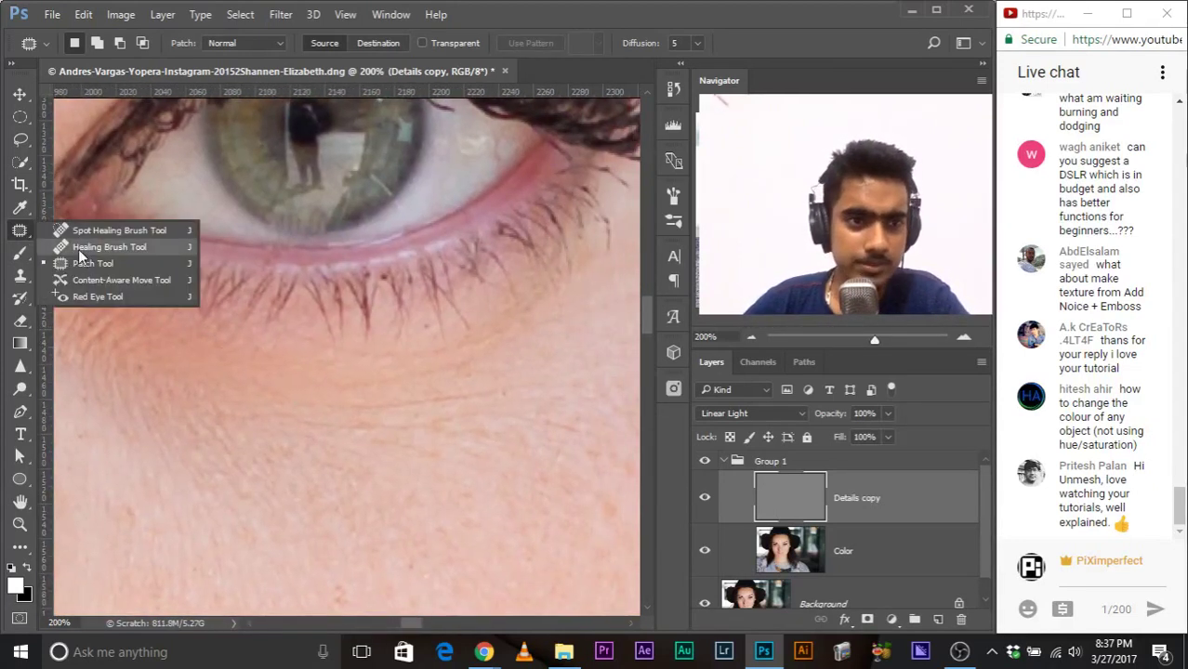
pyautogui.click(93, 269)
pyautogui.hscroll(1, 416, 429)
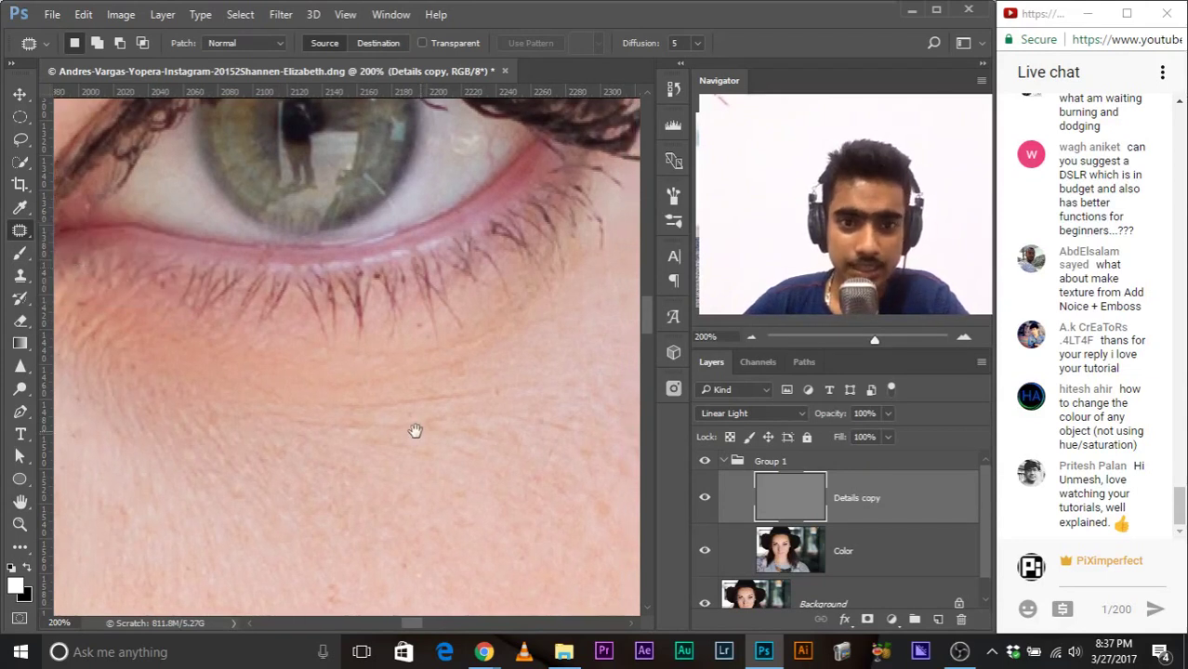
pyautogui.moveTo(513, 381)
pyautogui.mouseDown()
pyautogui.moveTo(318, 378)
pyautogui.moveTo(284, 399)
pyautogui.moveTo(424, 419)
pyautogui.moveTo(485, 400)
pyautogui.moveTo(510, 414)
pyautogui.mouseUp()
pyautogui.moveTo(401, 440); pyautogui.dragTo(403, 494)
pyautogui.hotkey('ctrl', 'd')
# Step: Patch the creases just under the lower lashes of this eye using texture from the cheek below, and deselect
pyautogui.moveTo(437, 396); pyautogui.dragTo(413, 361)
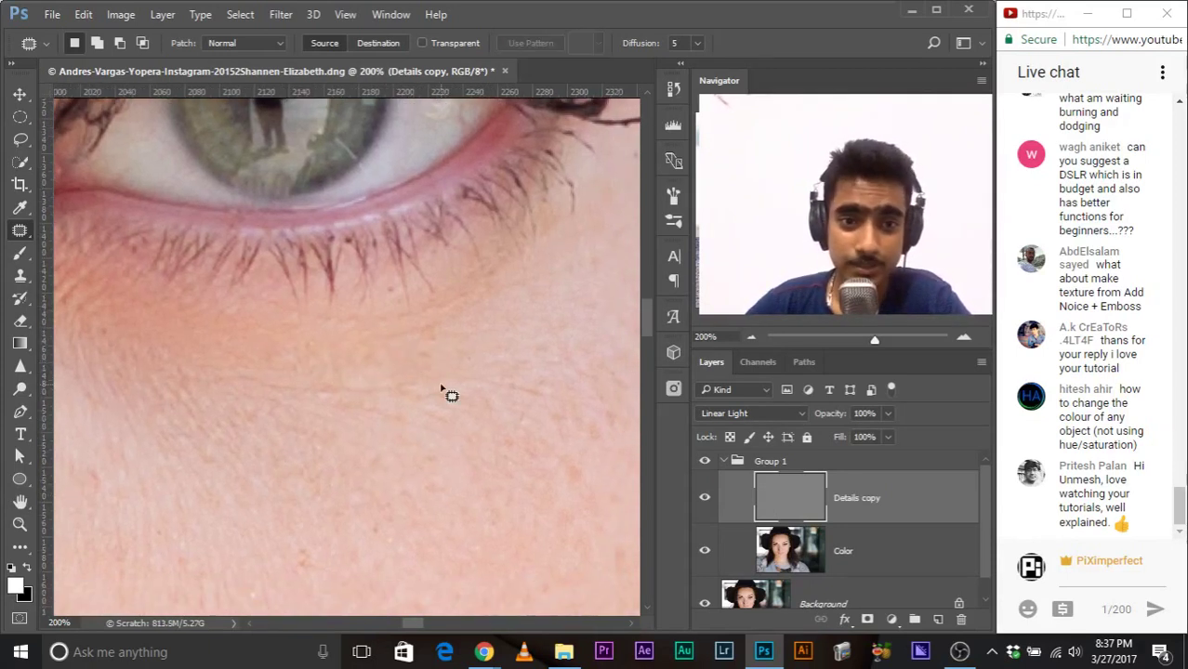
pyautogui.moveTo(372, 282)
pyautogui.mouseDown()
pyautogui.moveTo(372, 343)
pyautogui.moveTo(333, 326)
pyautogui.mouseUp()
pyautogui.moveTo(430, 356)
pyautogui.mouseDown()
pyautogui.moveTo(286, 373)
pyautogui.moveTo(203, 363)
pyautogui.moveTo(201, 403)
pyautogui.moveTo(284, 421)
pyautogui.moveTo(358, 420)
pyautogui.moveTo(427, 401)
pyautogui.moveTo(449, 381)
pyautogui.moveTo(416, 485)
pyautogui.mouseUp()
pyautogui.hotkey('ctrl', 'd')
# Step: Try to patch the short crease on the skin below the outer corner of the eye
pyautogui.moveTo(407, 439); pyautogui.dragTo(375, 336)
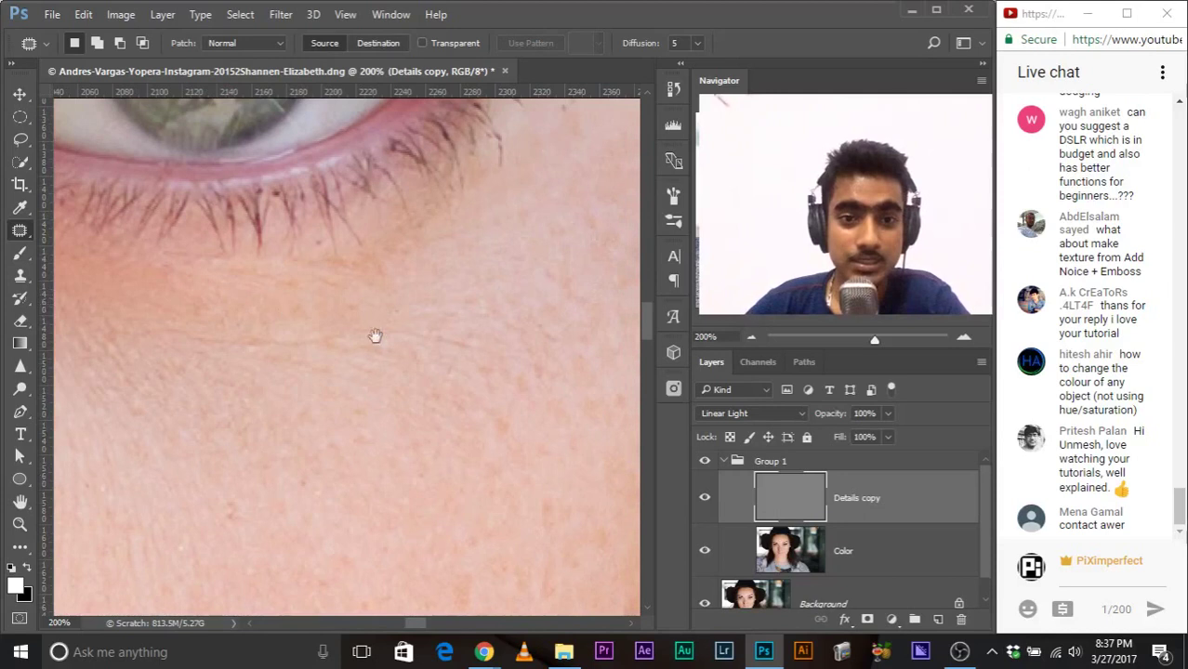
pyautogui.moveTo(498, 351)
pyautogui.mouseDown()
pyautogui.moveTo(358, 339)
pyautogui.moveTo(535, 390)
pyautogui.moveTo(543, 370)
pyautogui.mouseUp()
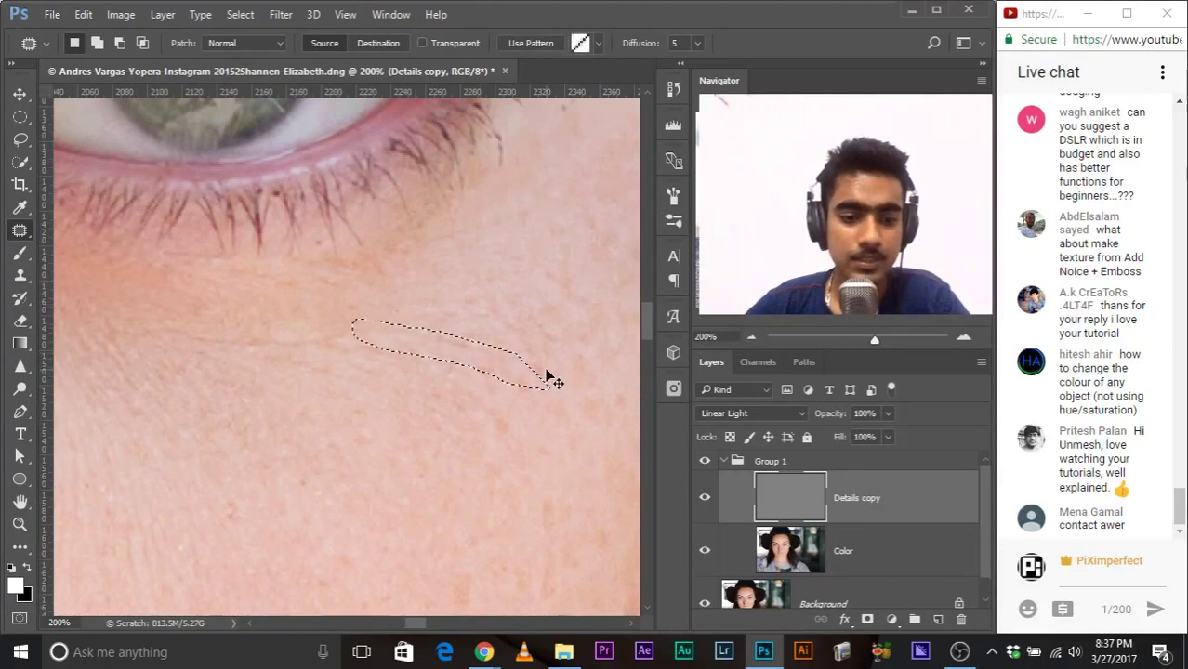
pyautogui.hotkey('ctrl', 'd')
# Step: Try to heal the crease below the outer eye corner with the Healing Brush at size 22, sampling nearby skin
pyautogui.rightClick(19, 231)
pyautogui.click(83, 249)
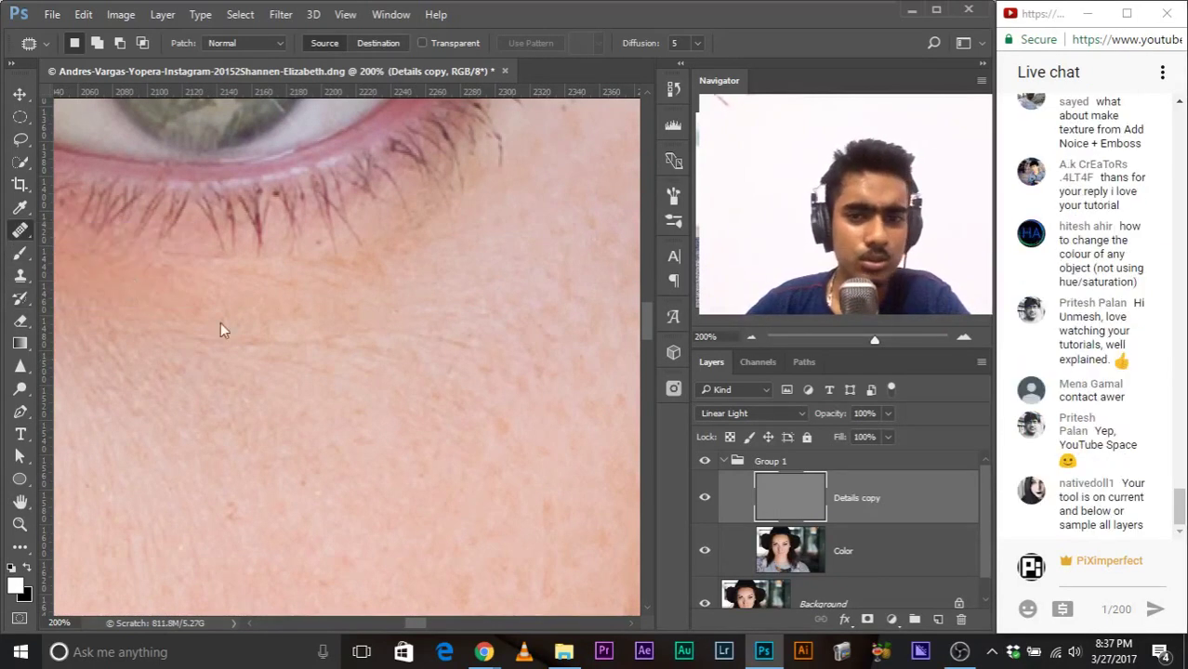
pyautogui.keyDown('alt'); pyautogui.rightClick(445, 382); pyautogui.keyUp('alt')
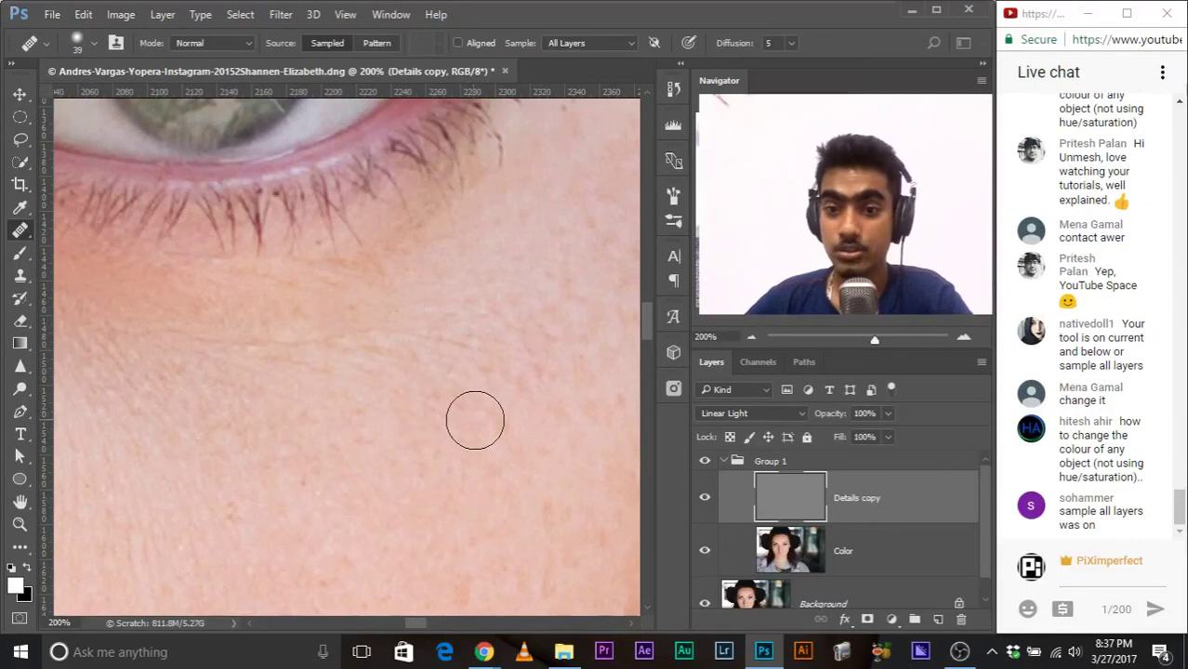
pyautogui.keyDown('alt'); pyautogui.rightClick(431, 400); pyautogui.keyUp('alt')
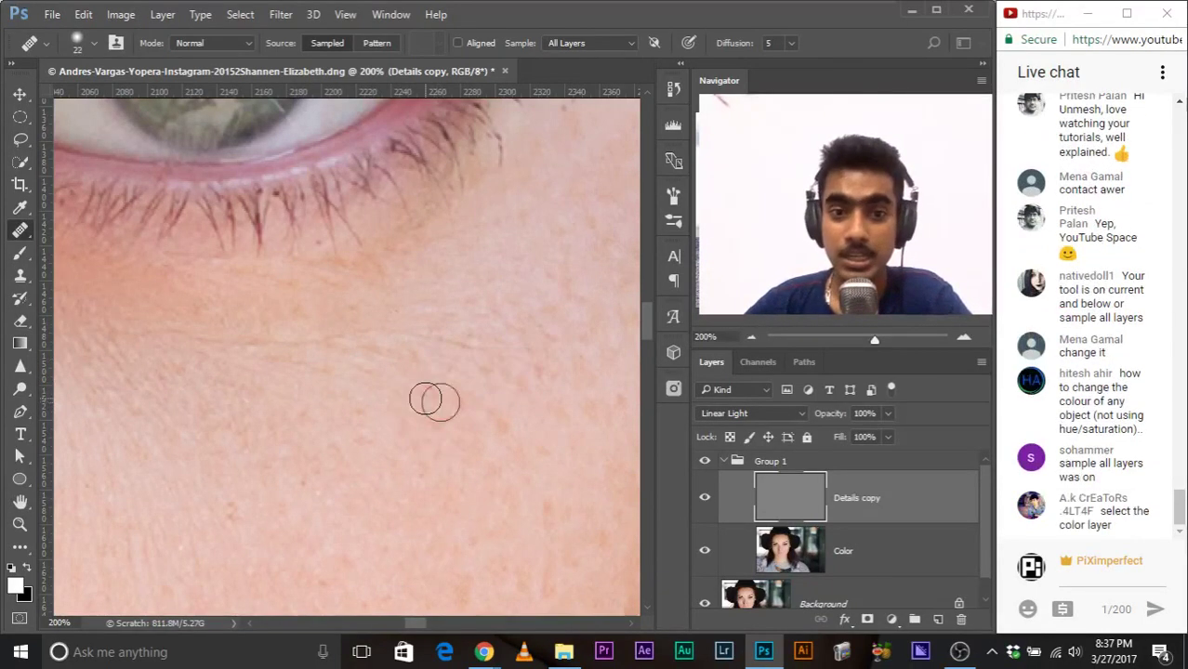
pyautogui.rightClick(29, 234)
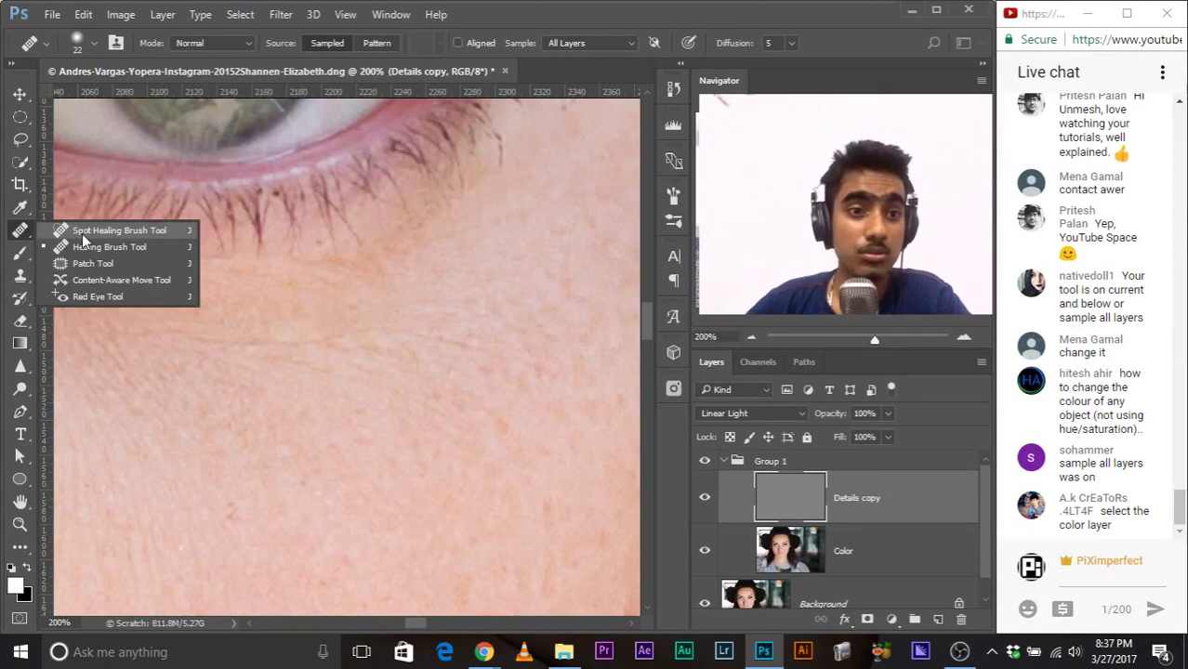
pyautogui.click(102, 247)
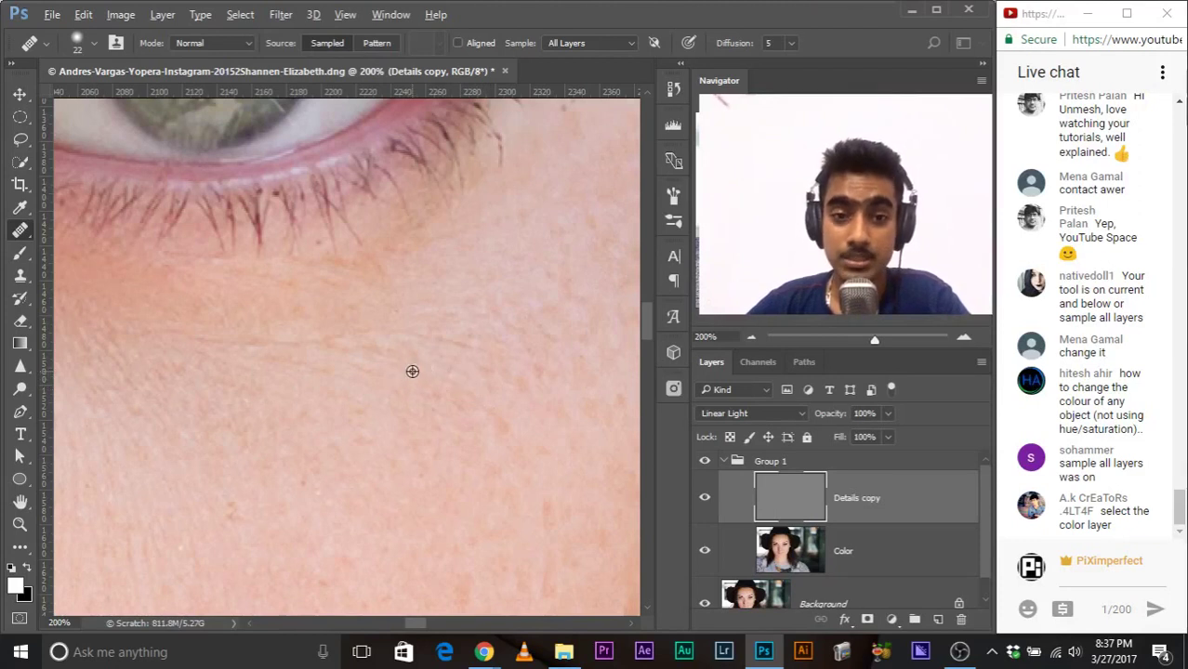
pyautogui.moveTo(416, 332); pyautogui.dragTo(533, 372)
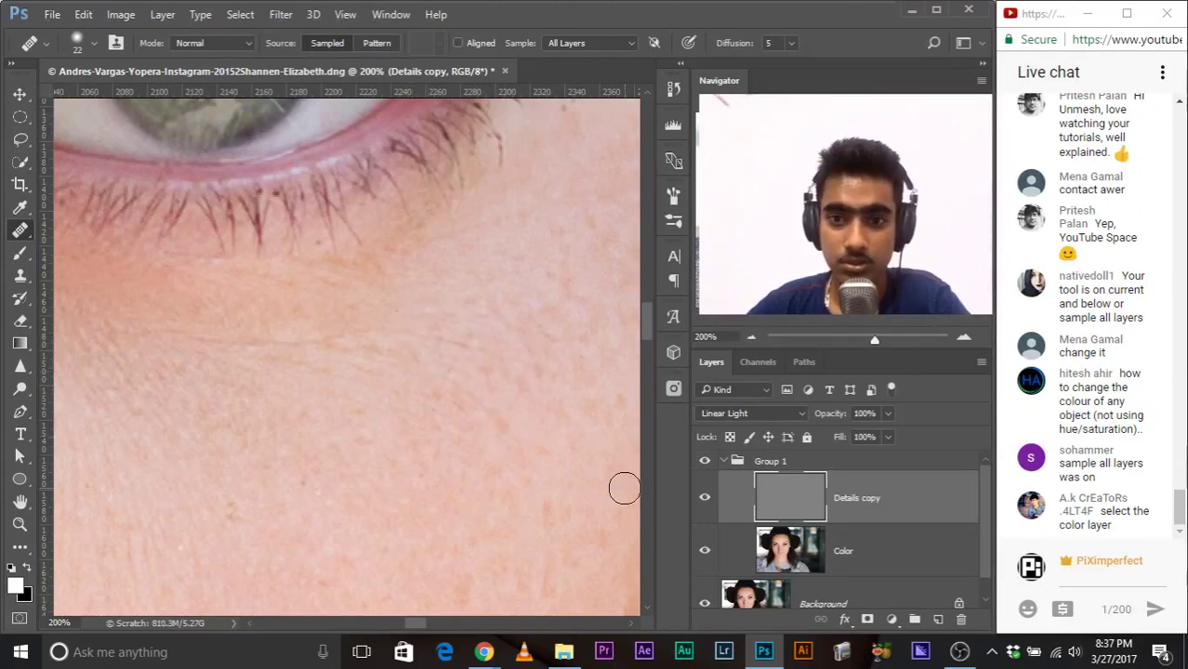
# Step: Reset the tool presets to the defaults, keeping the Healing Brush mode at Normal
pyautogui.click(218, 42)
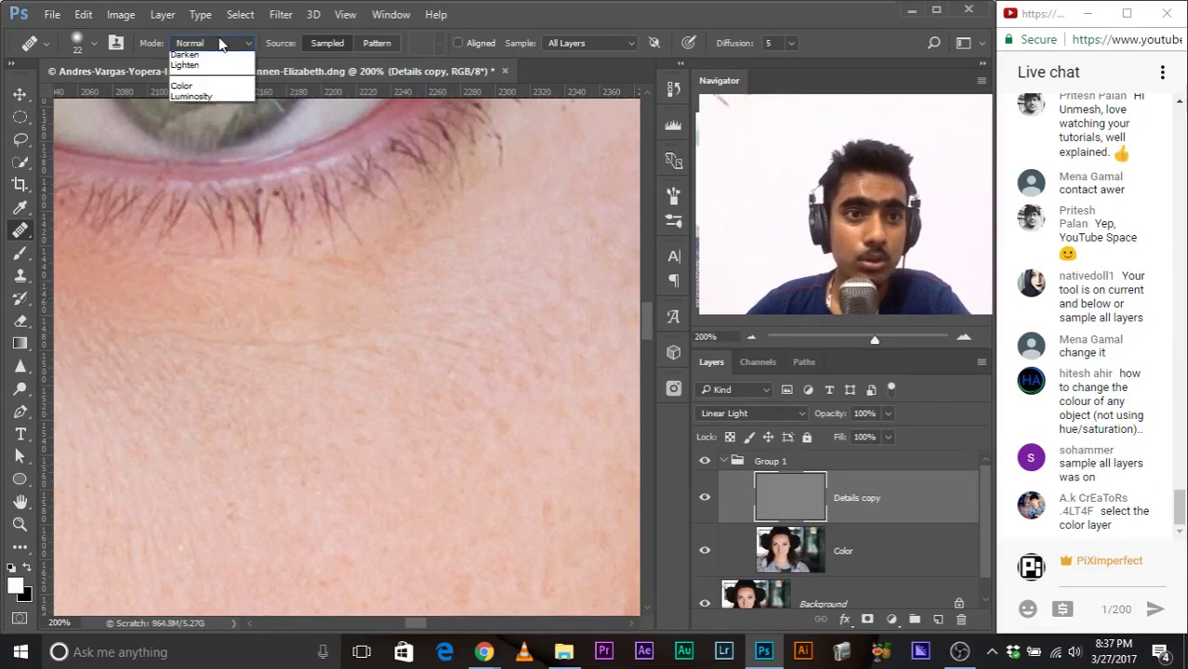
pyautogui.click(220, 42)
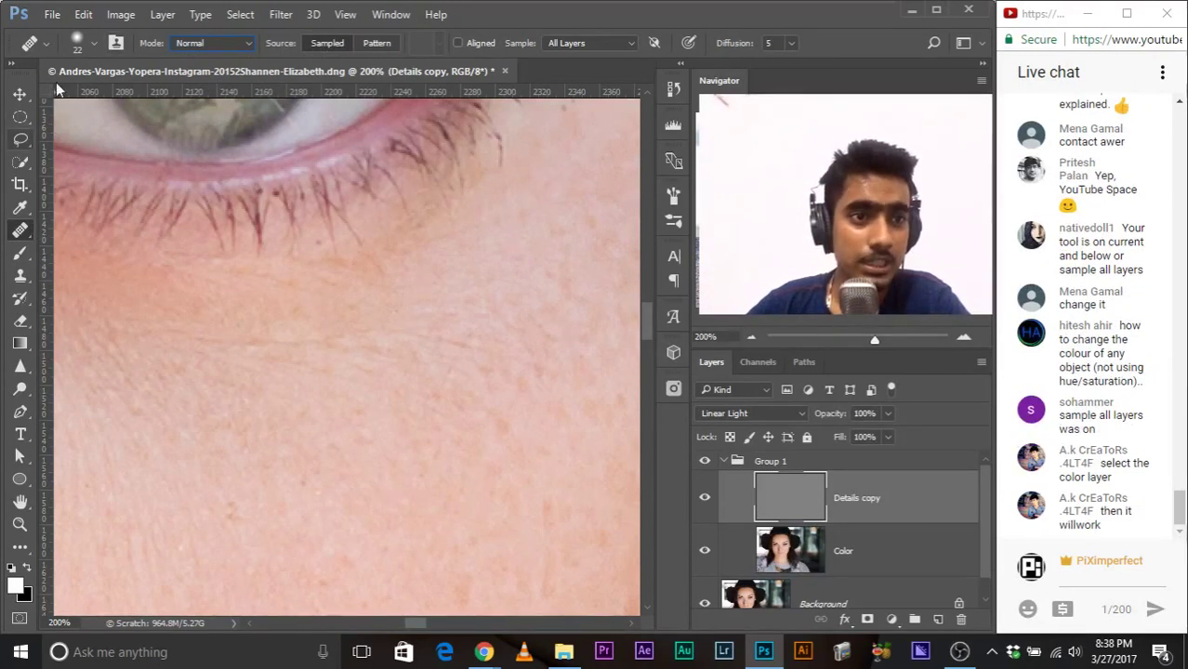
pyautogui.click(45, 48)
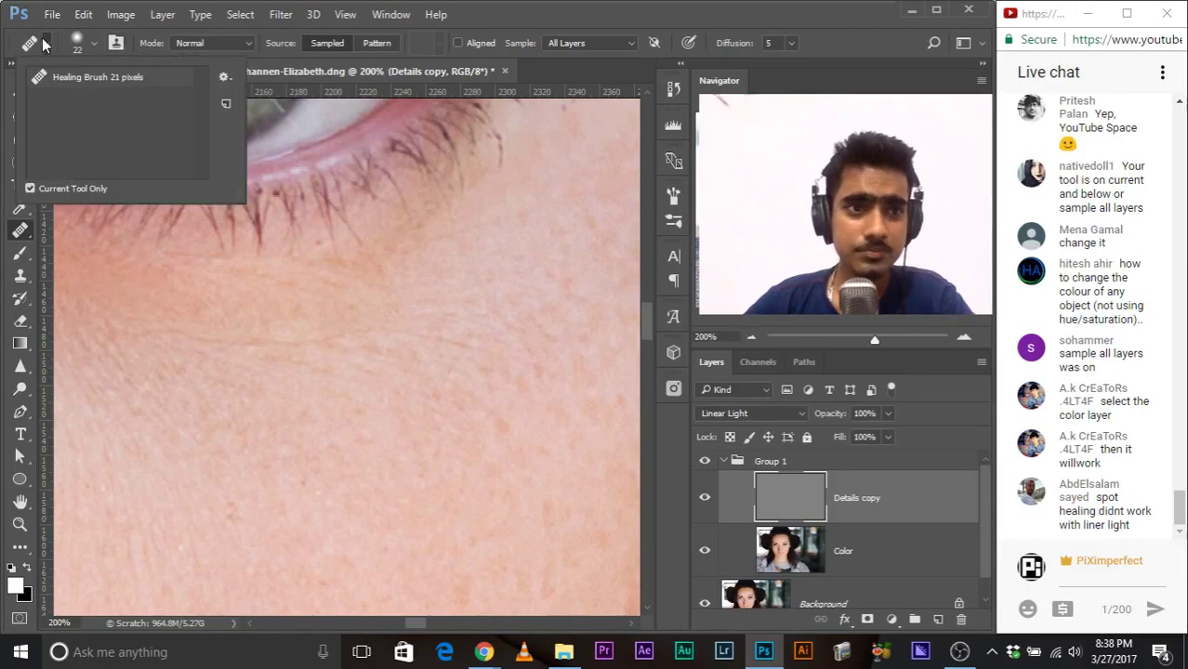
pyautogui.click(224, 78)
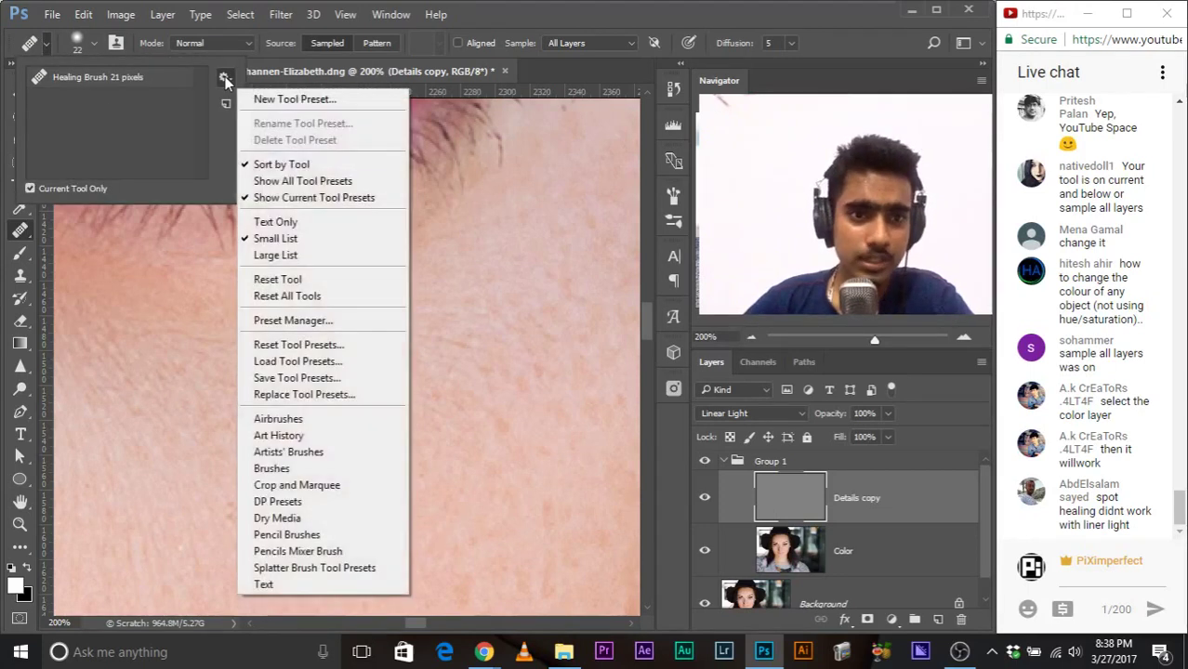
pyautogui.click(331, 346)
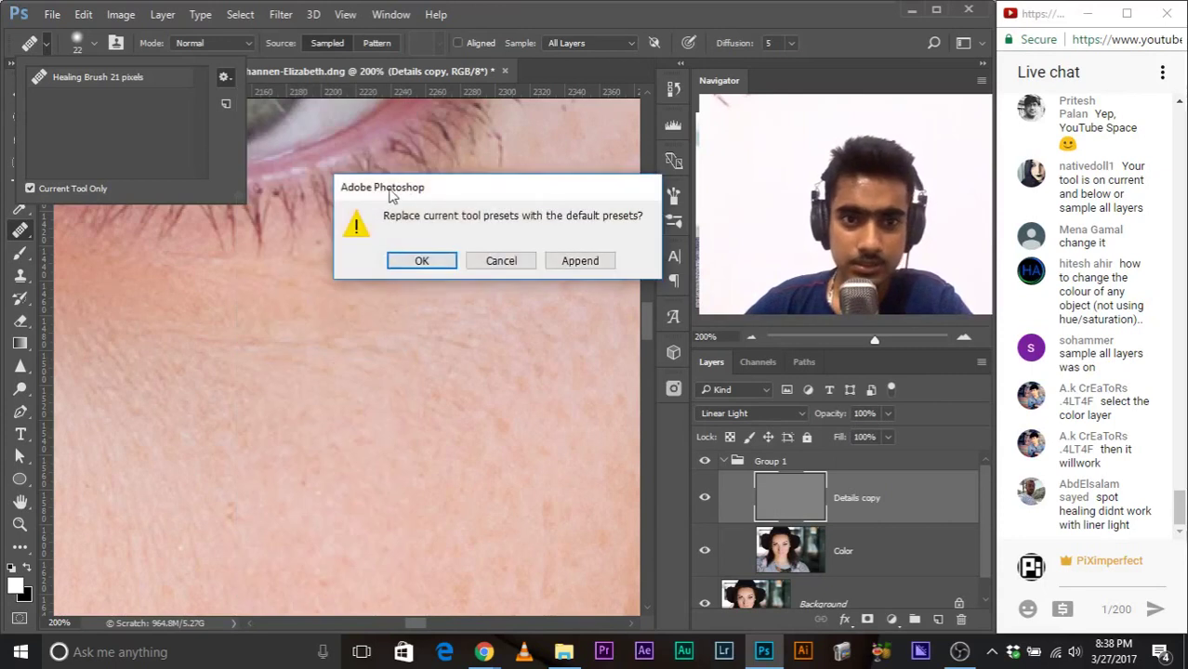
pyautogui.click(449, 266)
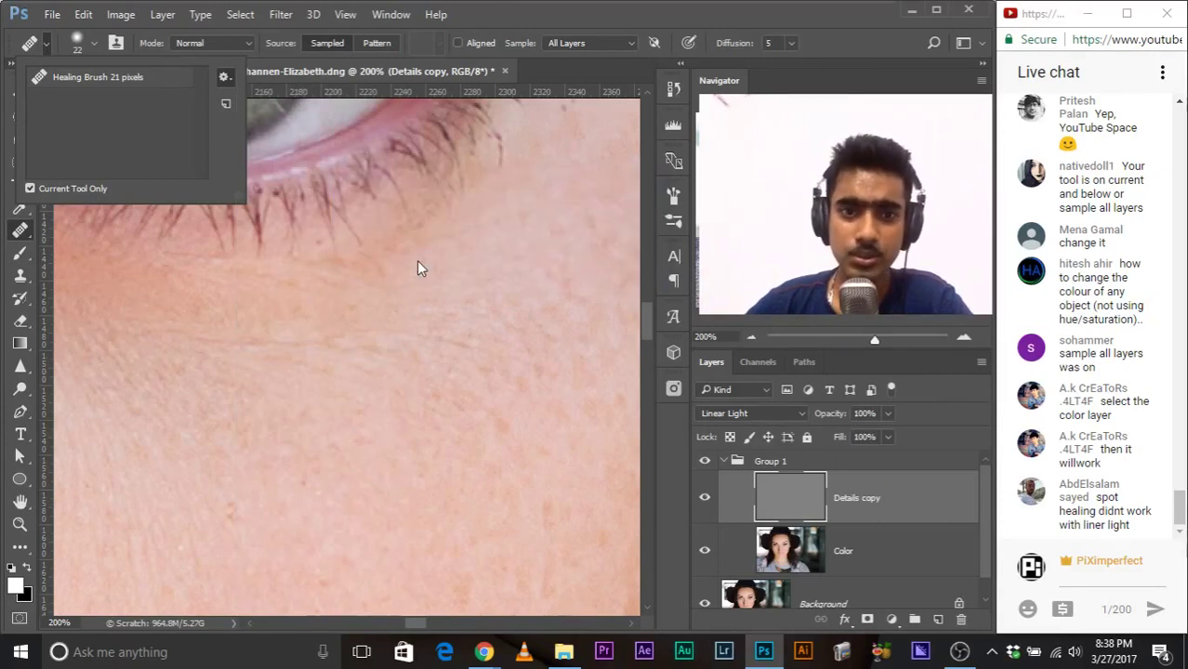
pyautogui.click(46, 41)
# Step: Retry healing the outer crease with the Healing Brush, and set its sampling to Current Layer and its size to 16
pyautogui.moveTo(438, 333)
pyautogui.mouseDown()
pyautogui.moveTo(525, 363)
pyautogui.moveTo(525, 399)
pyautogui.mouseUp()
pyautogui.moveTo(425, 338)
pyautogui.mouseDown()
pyautogui.moveTo(509, 357)
pyautogui.moveTo(517, 381)
pyautogui.mouseUp()
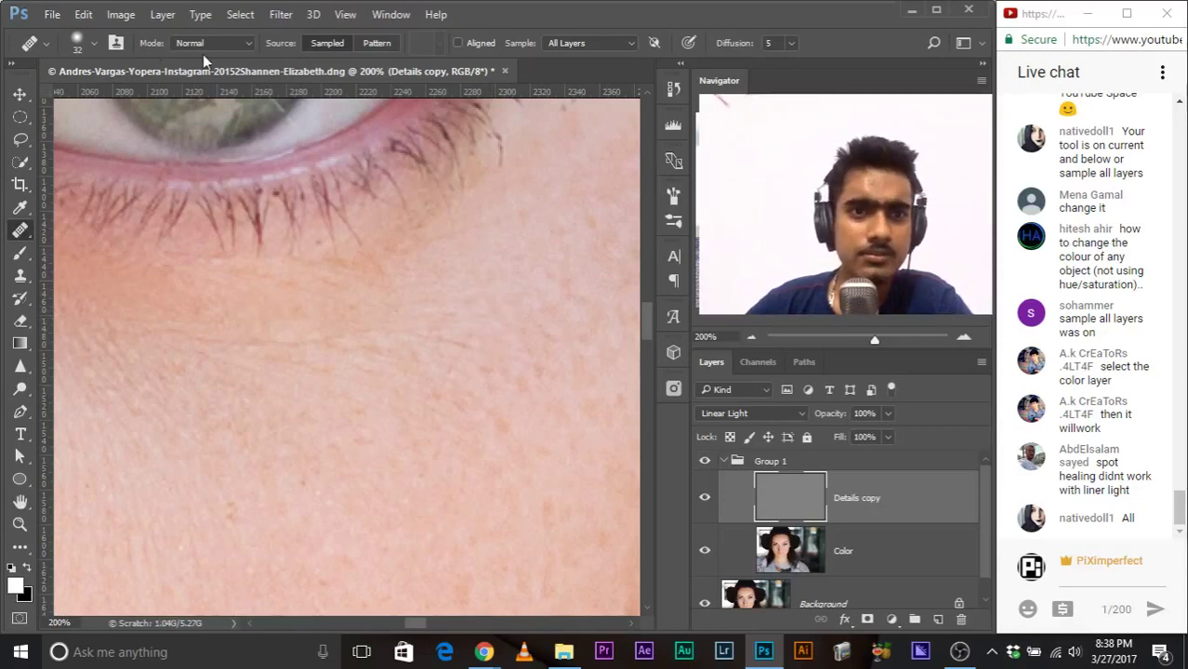
pyautogui.click(580, 41)
pyautogui.click(572, 53)
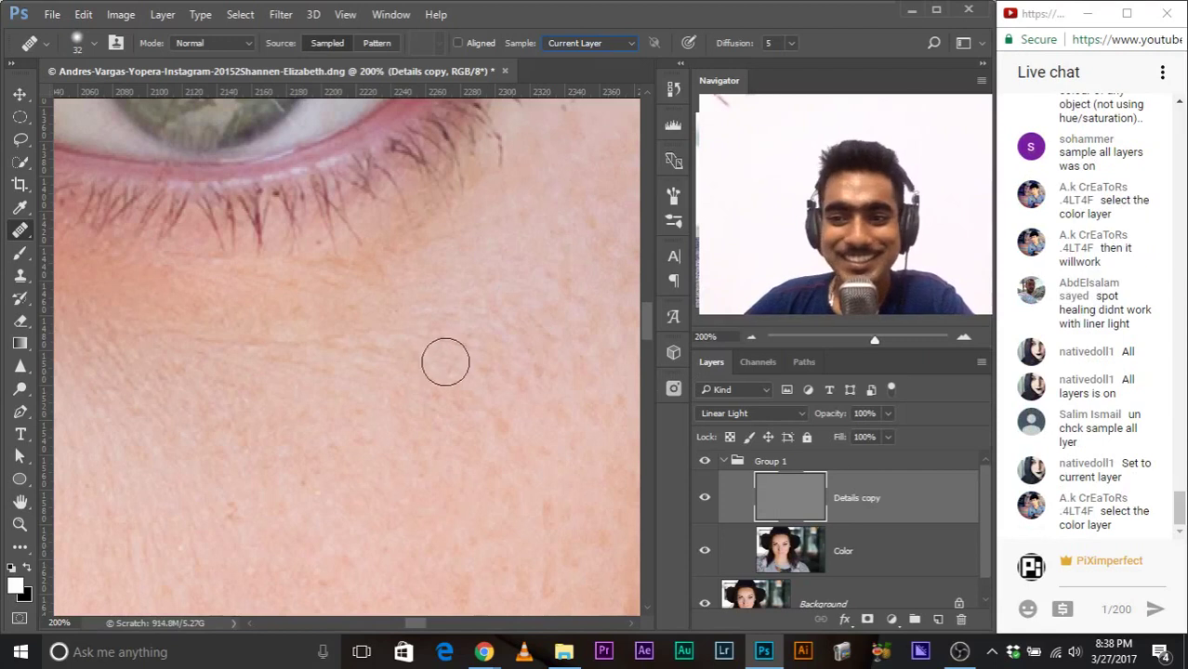
pyautogui.moveTo(442, 358); pyautogui.dragTo(411, 371)
# Step: Switch to the Spot Healing Brush at size 10 and cancel the attempt to set a manual source point
pyautogui.rightClick(22, 231)
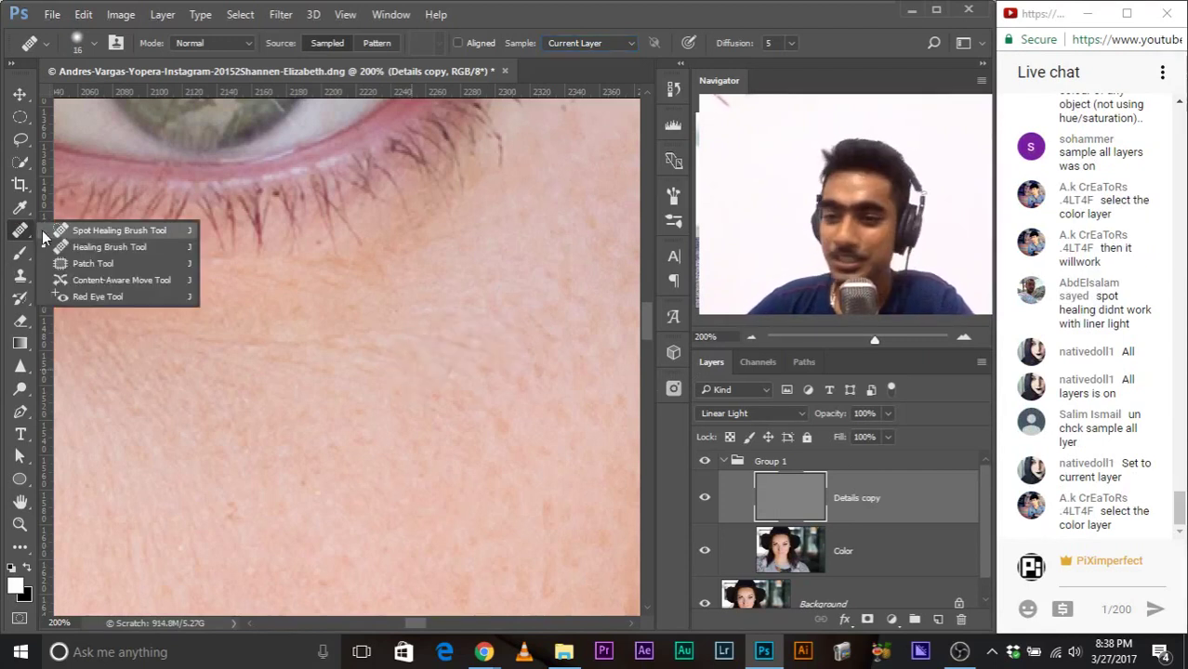
pyautogui.click(44, 230)
pyautogui.moveTo(493, 342); pyautogui.dragTo(428, 374)
pyautogui.keyDown('alt'); pyautogui.click(429, 374); pyautogui.keyUp('alt')
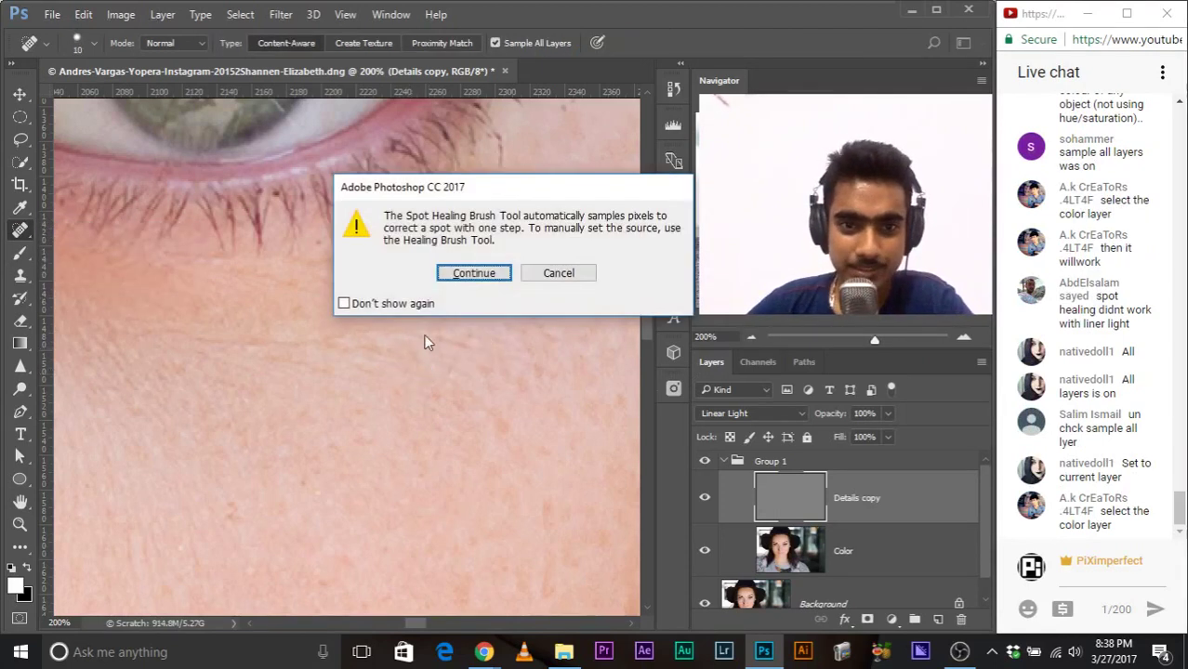
pyautogui.click(554, 270)
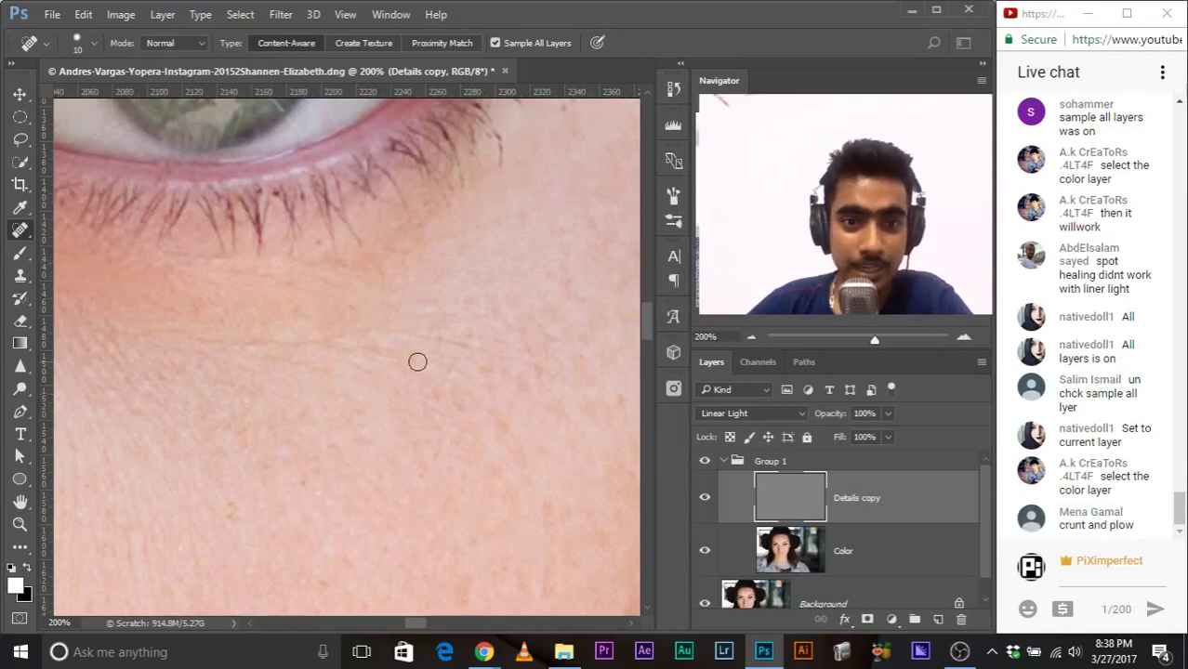
# Step: Turn off Sample All Layers for the Spot Healing Brush and heal the crease below the outer eye corner at sizes 19 and 21
pyautogui.moveTo(416, 358)
pyautogui.mouseDown()
pyautogui.moveTo(447, 350)
pyautogui.moveTo(502, 364)
pyautogui.mouseUp()
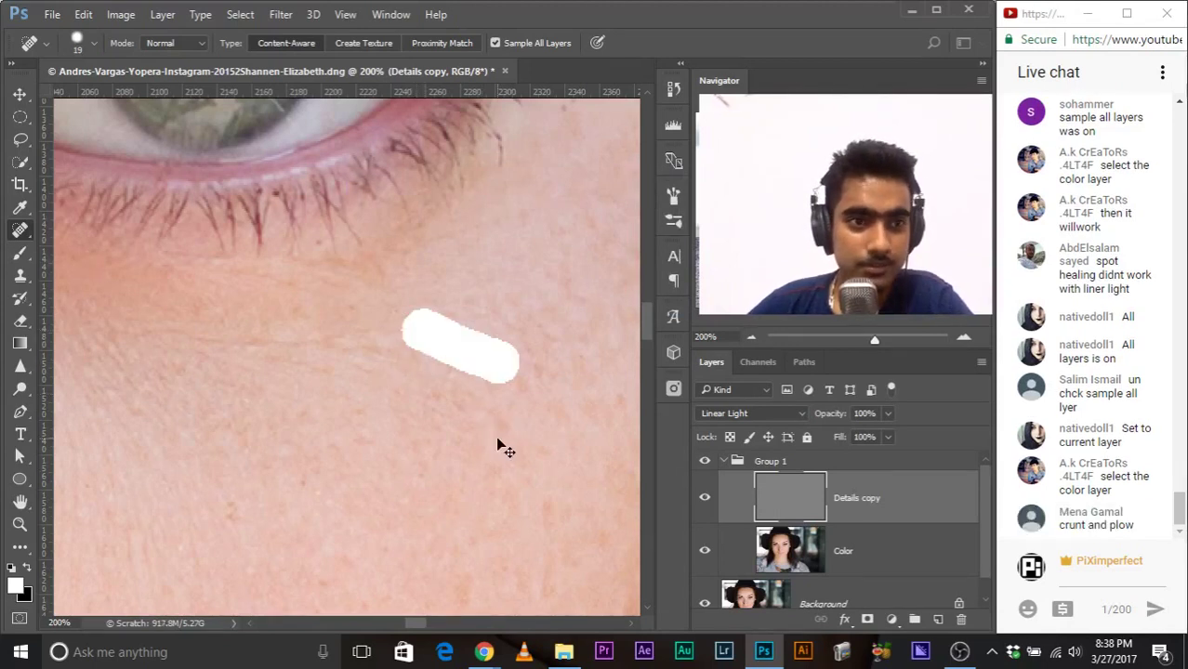
pyautogui.click(494, 43)
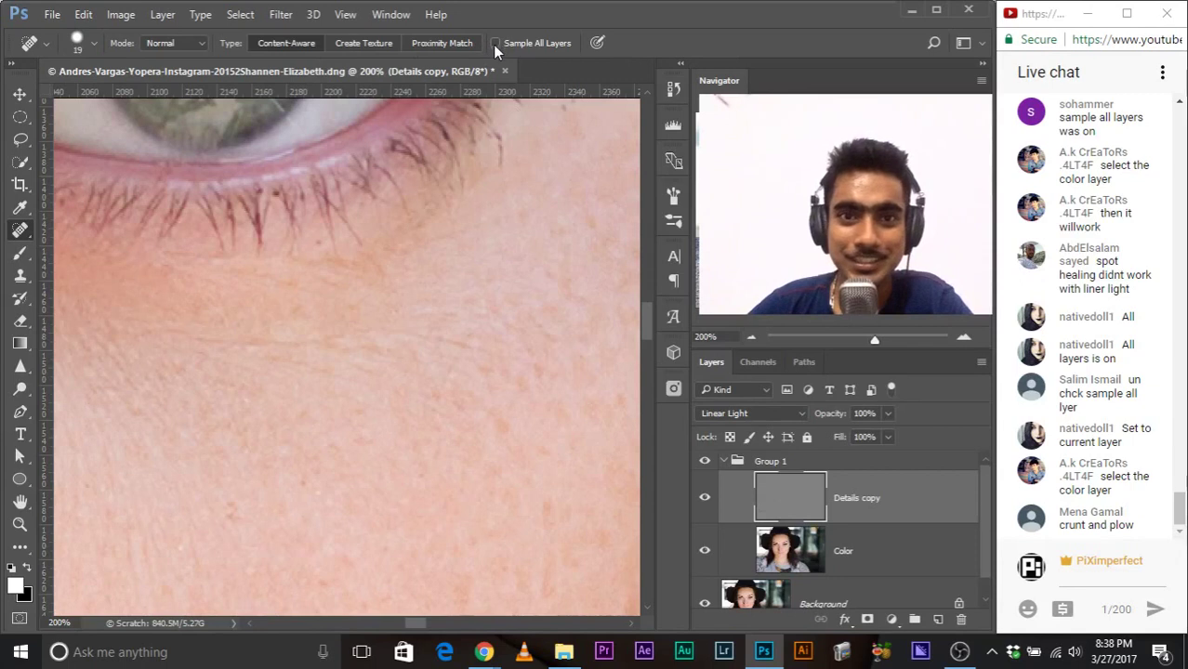
pyautogui.moveTo(432, 339); pyautogui.dragTo(517, 377)
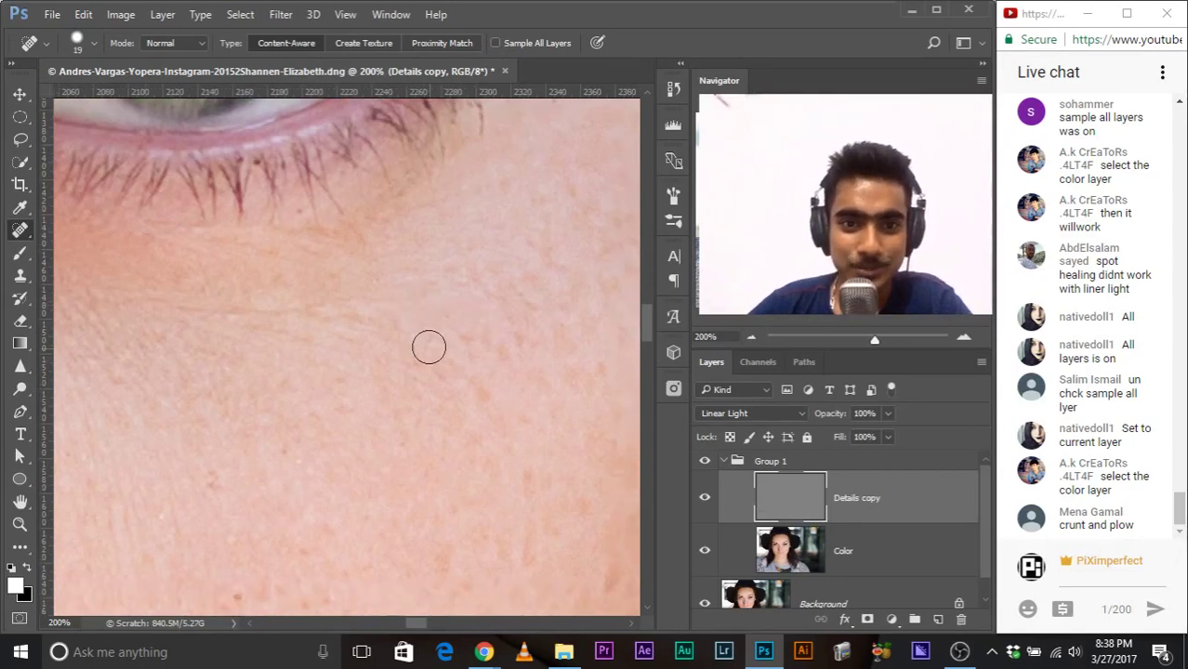
pyautogui.moveTo(260, 344)
pyautogui.mouseDown()
pyautogui.moveTo(361, 372)
pyautogui.moveTo(317, 384)
pyautogui.moveTo(290, 357)
pyautogui.moveTo(475, 362)
pyautogui.mouseUp()
pyautogui.moveTo(397, 451)
pyautogui.mouseDown()
pyautogui.moveTo(318, 398)
pyautogui.moveTo(286, 322)
pyautogui.moveTo(372, 376)
pyautogui.moveTo(336, 369)
pyautogui.mouseUp()
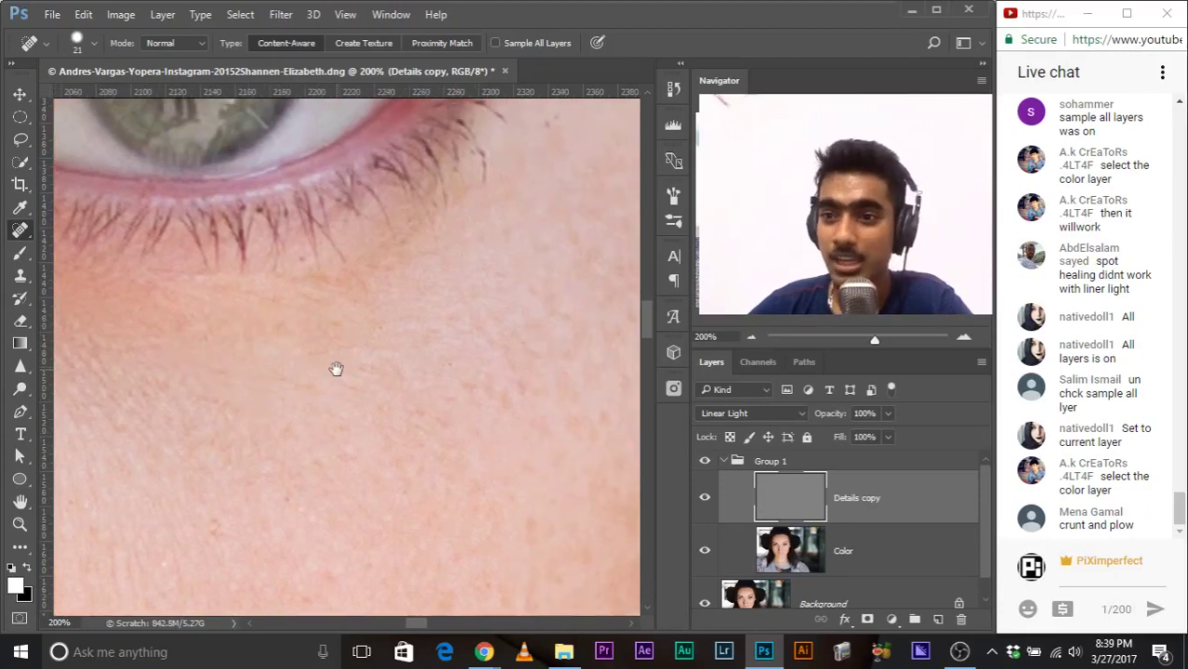
# Step: Heal the remaining fine lines beneath the lower lashes of the same eye with the Spot Healing Brush at size 21
pyautogui.moveTo(419, 350); pyautogui.dragTo(321, 426)
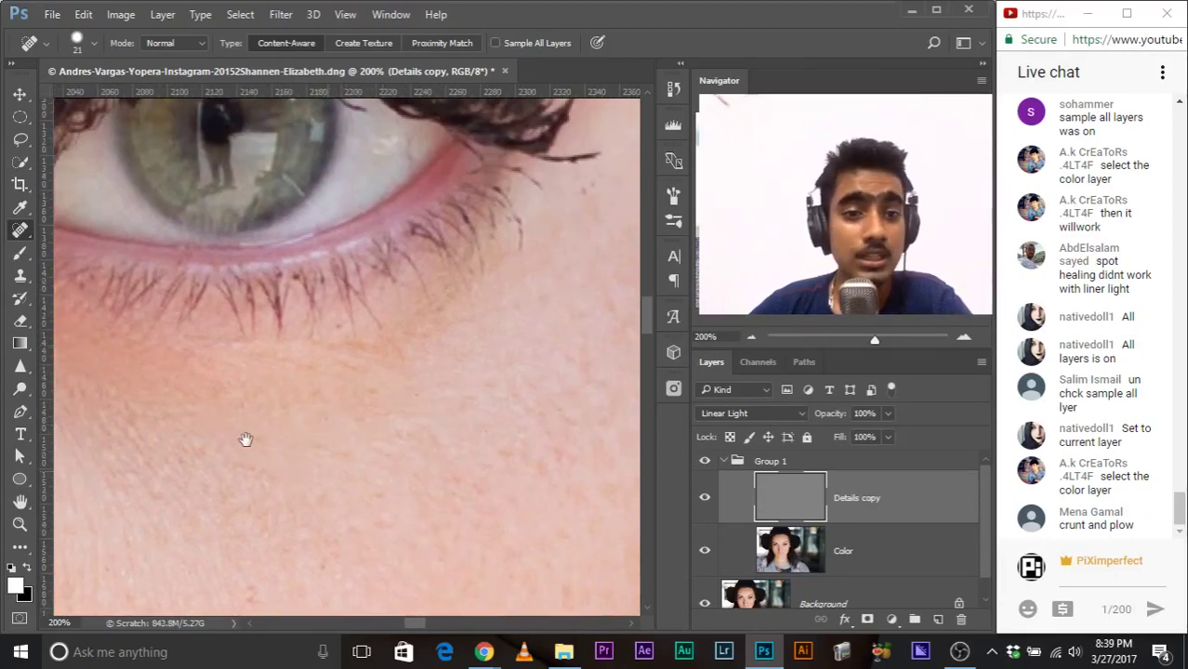
pyautogui.moveTo(243, 437); pyautogui.dragTo(509, 338)
pyautogui.moveTo(177, 381)
pyautogui.mouseDown()
pyautogui.moveTo(540, 345)
pyautogui.moveTo(435, 332)
pyautogui.mouseUp()
pyautogui.click(519, 398)
pyautogui.moveTo(506, 351); pyautogui.dragTo(590, 316)
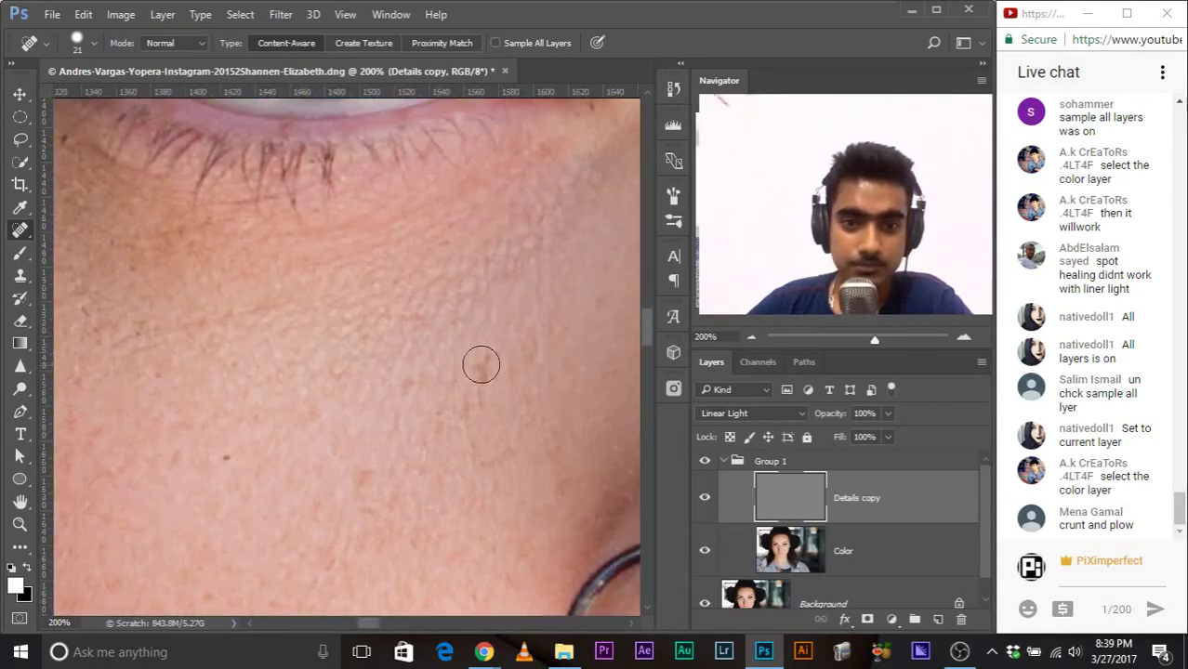
# Step: Heal the fine creases under the other eye with the Spot Healing Brush at size 25
pyautogui.moveTo(348, 431)
pyautogui.mouseDown()
pyautogui.moveTo(521, 514)
pyautogui.moveTo(441, 425)
pyautogui.moveTo(294, 396)
pyautogui.moveTo(203, 319)
pyautogui.mouseUp()
pyautogui.click(201, 308)
pyautogui.scroll(5, 394, 390)
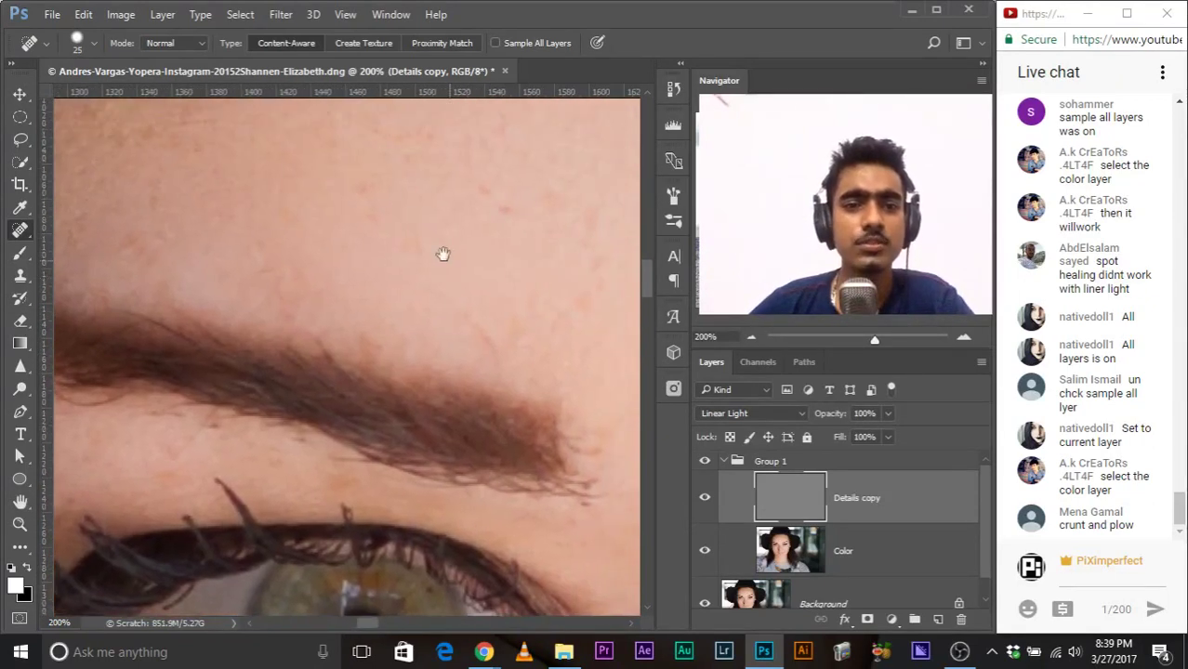
pyautogui.scroll(-6, 443, 252)
pyautogui.hscroll(3, 419, 297)
pyautogui.hotkey('ctrl', '-')
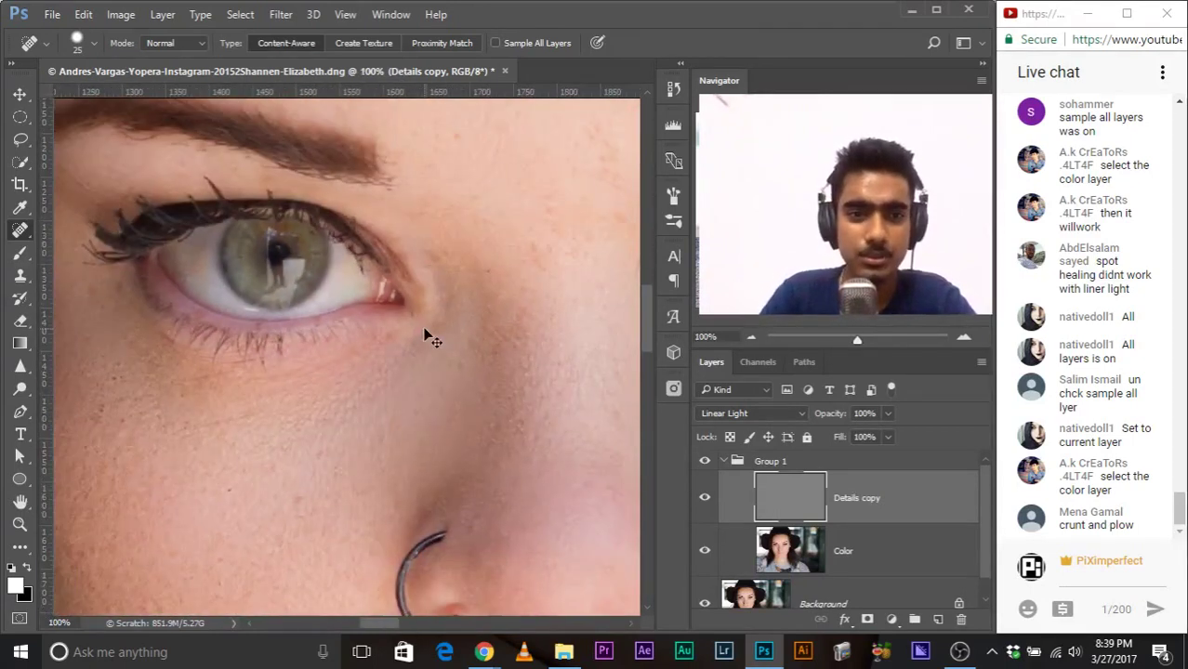
pyautogui.moveTo(339, 375); pyautogui.dragTo(411, 313)
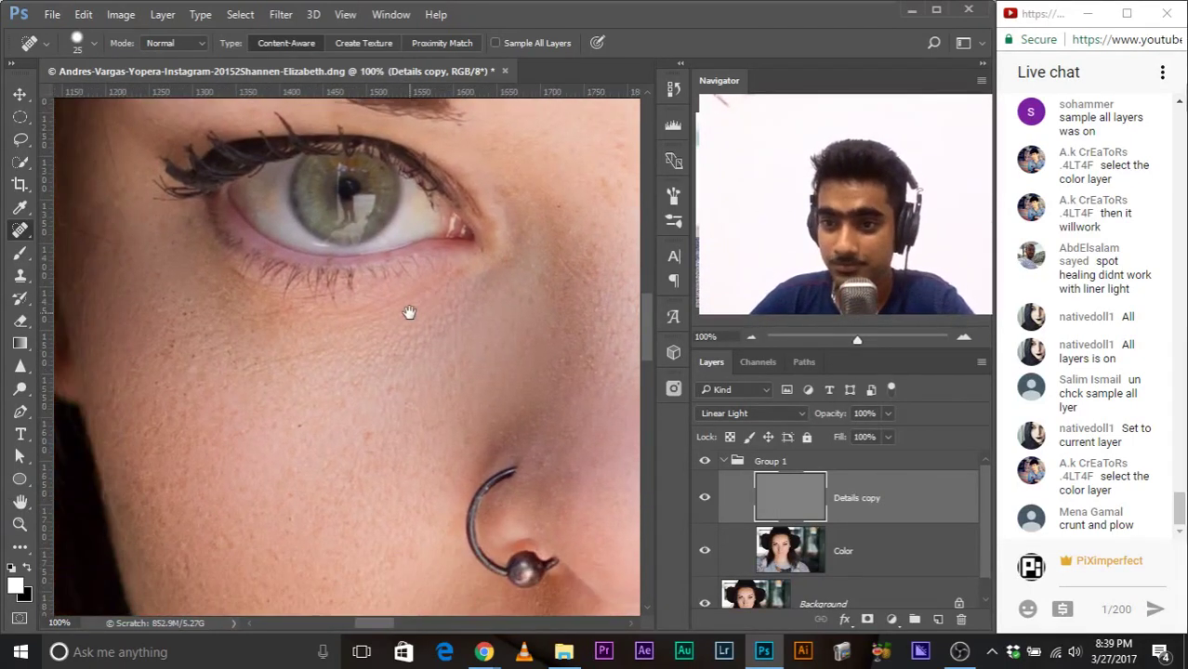
pyautogui.hotkey('ctrl', '+')
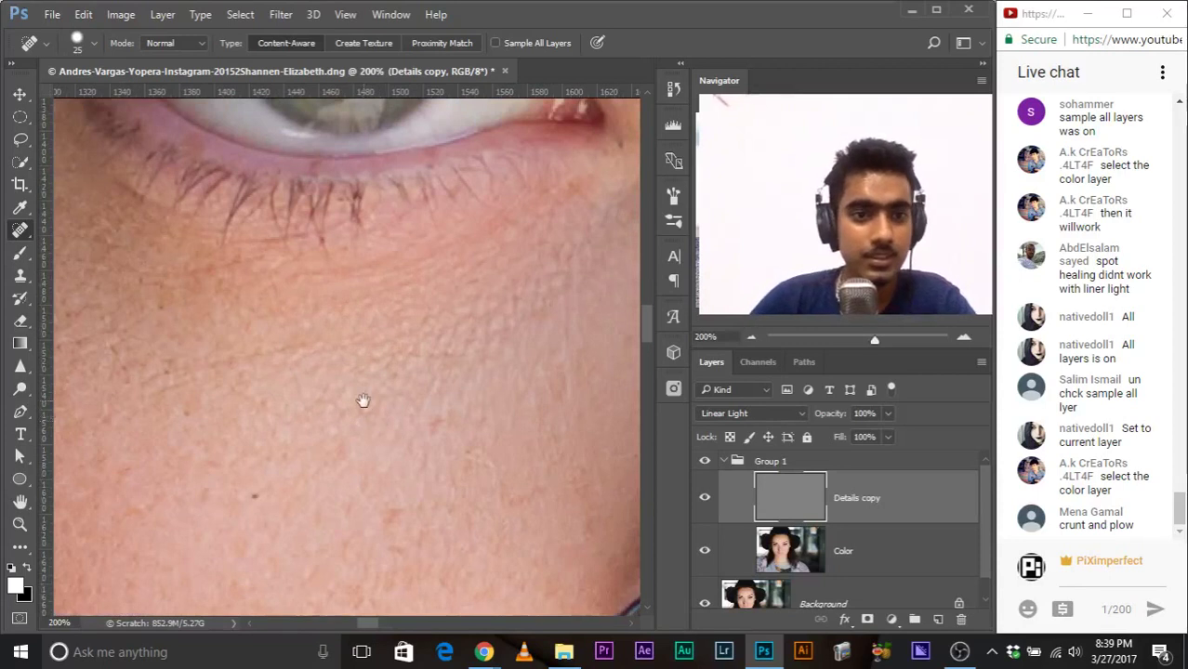
pyautogui.moveTo(159, 374); pyautogui.dragTo(361, 332)
pyautogui.moveTo(458, 334); pyautogui.dragTo(431, 353)
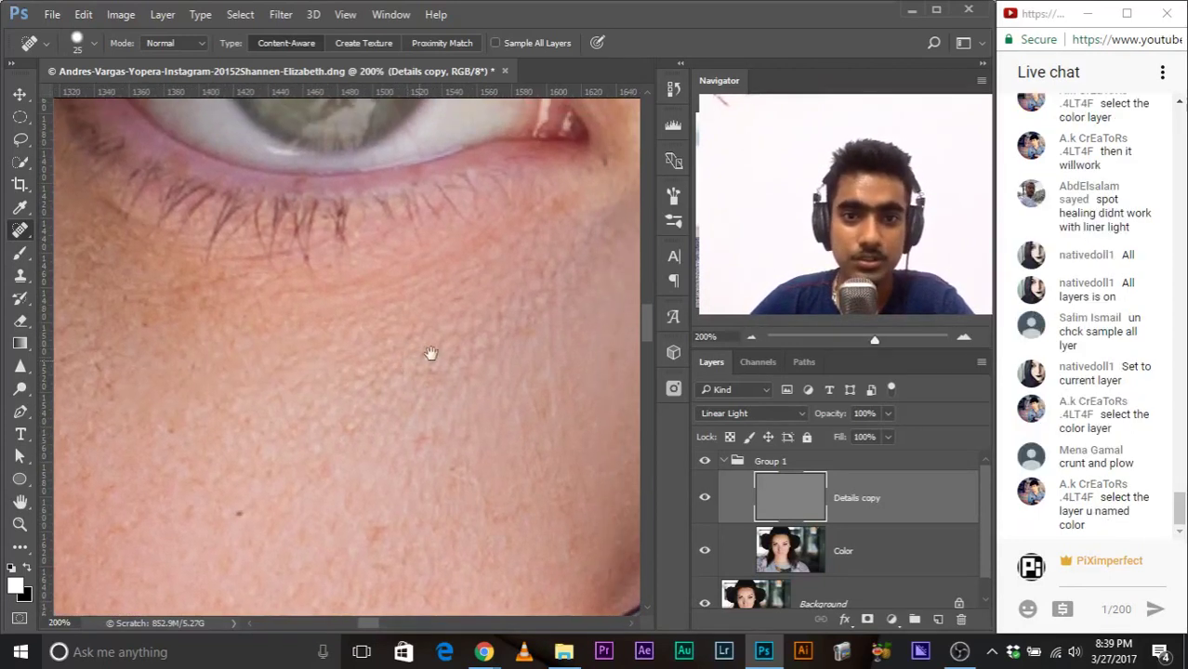
# Step: Smooth the wrinkled skin just below that eye's lower lashes with larger Spot Healing Brush strokes at sizes 41 and 36
pyautogui.keyDown('alt'); pyautogui.rightClick(495, 279); pyautogui.keyUp('alt')
pyautogui.moveTo(490, 265)
pyautogui.mouseDown()
pyautogui.moveTo(393, 297)
pyautogui.moveTo(266, 311)
pyautogui.moveTo(306, 353)
pyautogui.mouseUp()
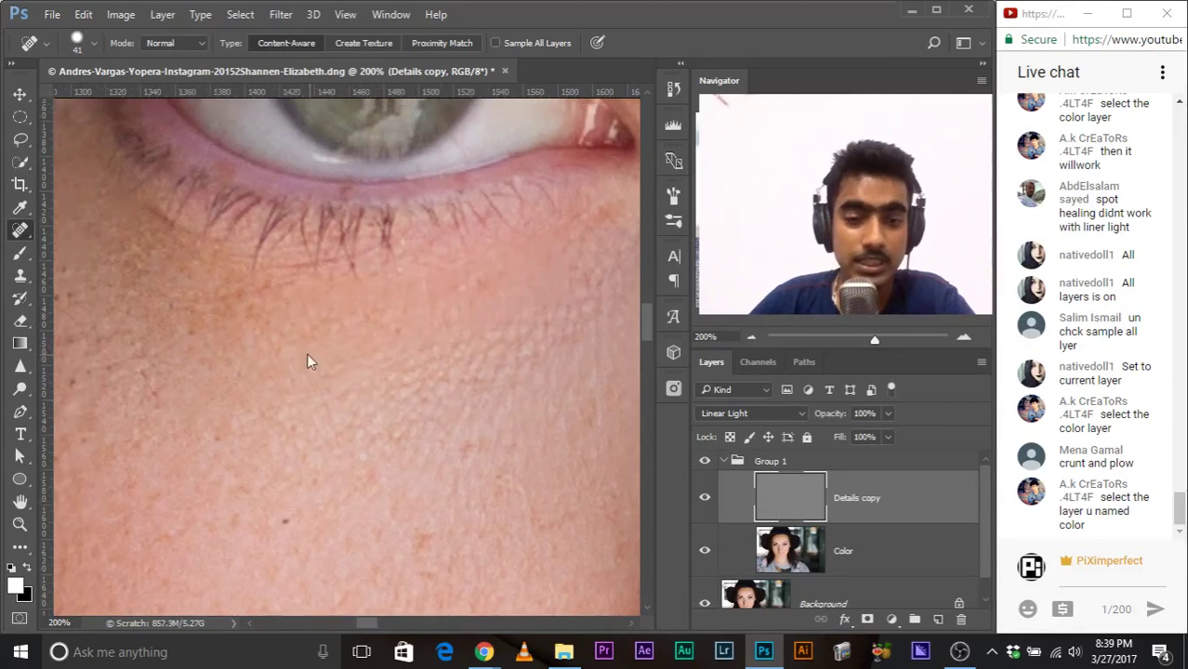
pyautogui.keyDown('alt'); pyautogui.rightClick(304, 352); pyautogui.keyUp('alt')
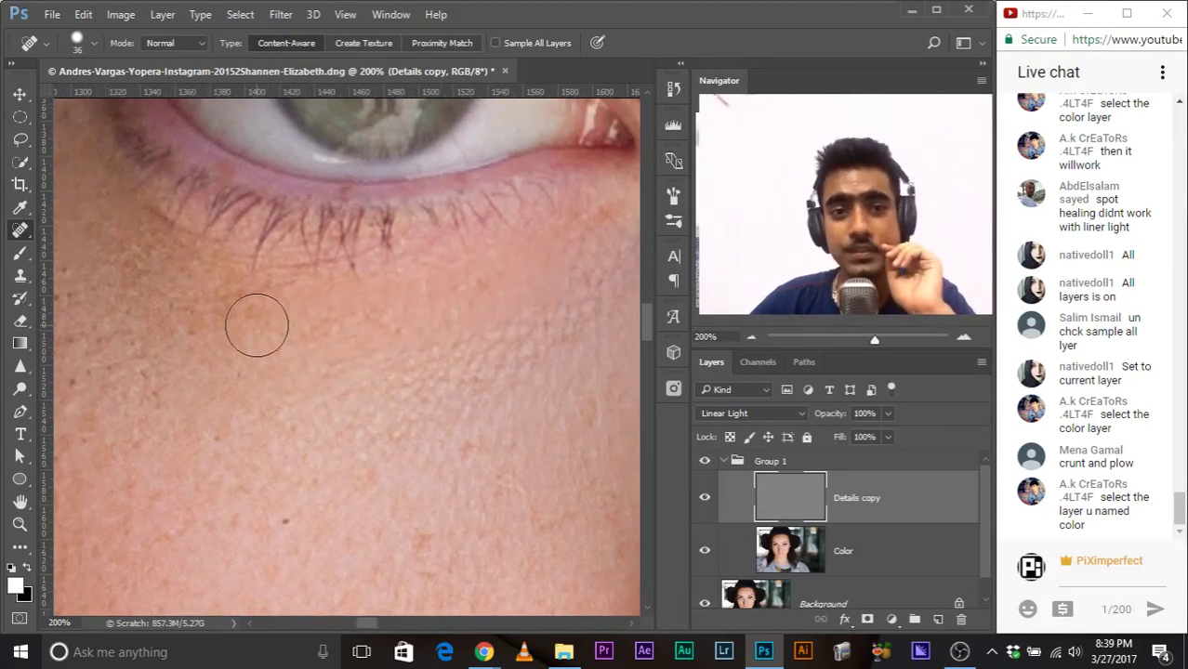
pyautogui.moveTo(363, 329); pyautogui.dragTo(342, 329)
pyautogui.keyDown('alt'); pyautogui.rightClick(344, 336); pyautogui.keyUp('alt')
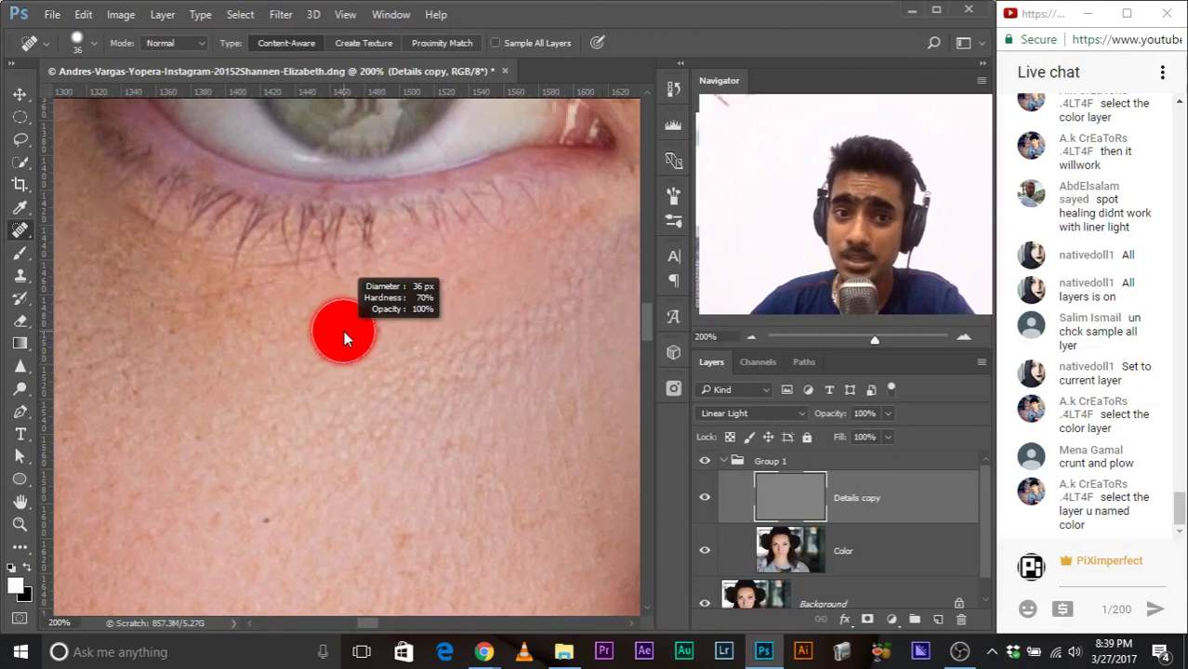
pyautogui.click(274, 294)
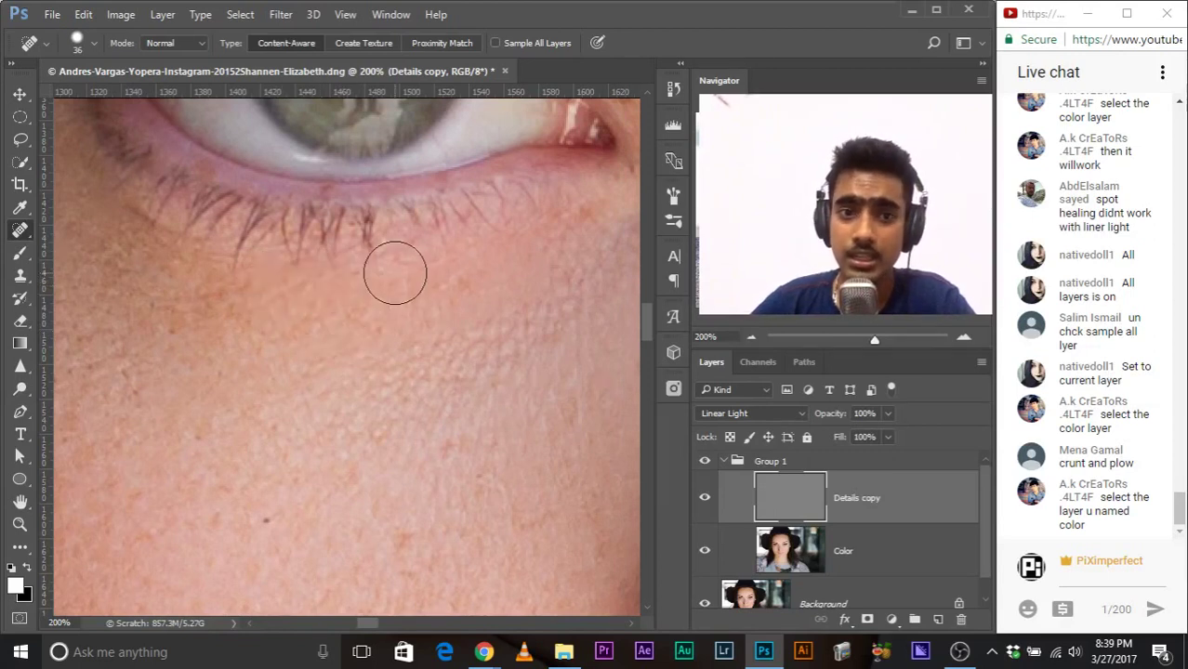
pyautogui.moveTo(531, 297)
pyautogui.mouseDown()
pyautogui.moveTo(479, 352)
pyautogui.moveTo(509, 223)
pyautogui.moveTo(479, 319)
pyautogui.moveTo(265, 270)
pyautogui.moveTo(475, 281)
pyautogui.moveTo(396, 405)
pyautogui.moveTo(440, 270)
pyautogui.moveTo(371, 233)
pyautogui.moveTo(207, 411)
pyautogui.moveTo(657, 241)
pyautogui.moveTo(342, 236)
pyautogui.moveTo(284, 307)
pyautogui.moveTo(541, 238)
pyautogui.moveTo(368, 101)
pyautogui.moveTo(423, 310)
pyautogui.moveTo(485, 348)
pyautogui.moveTo(423, 374)
pyautogui.mouseUp()
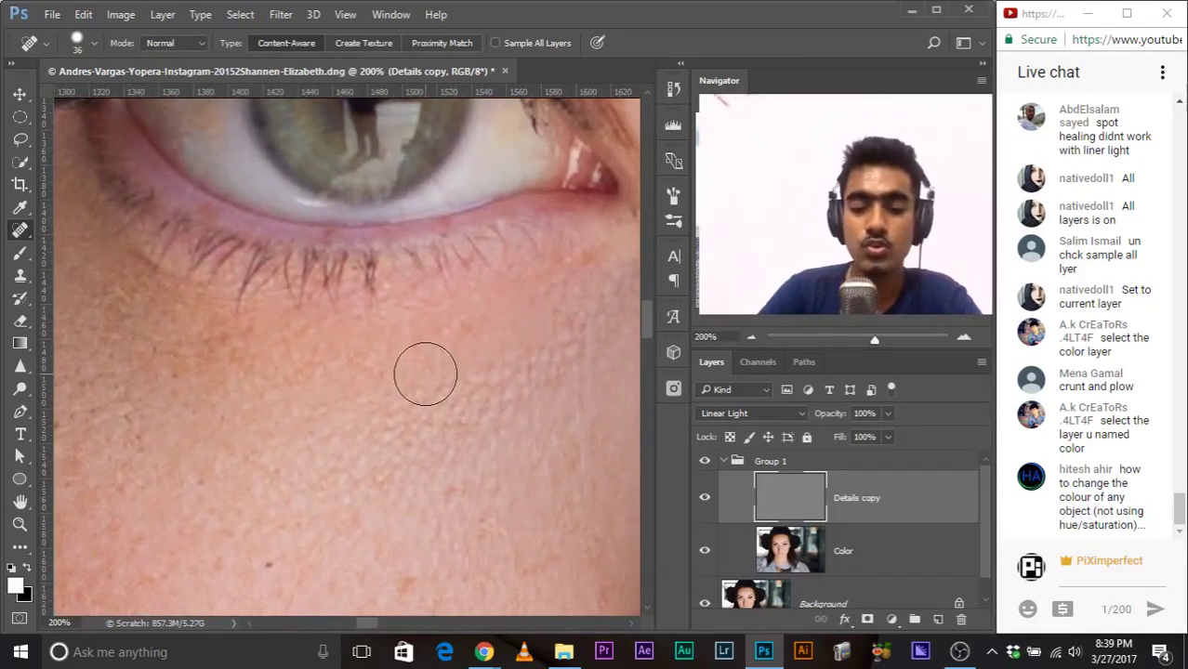
# Step: Heal the fine lines below that eye's outer corner with the Spot Healing Brush at size 20
pyautogui.scroll(-2, 424, 377)
pyautogui.scroll(1, 426, 378)
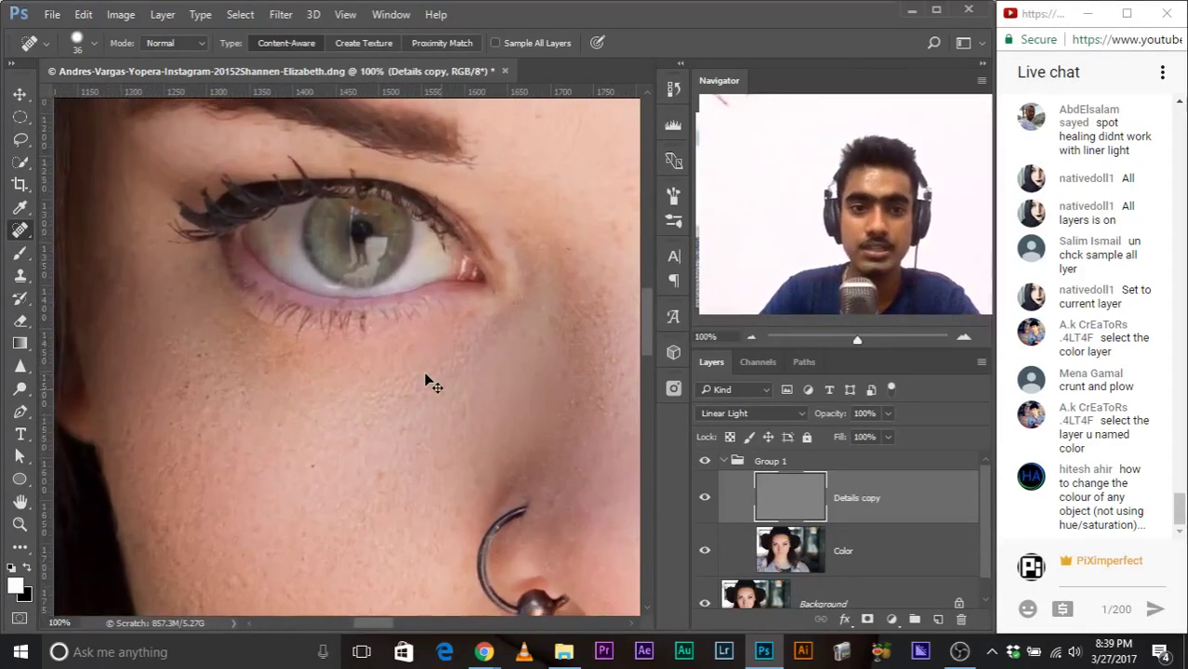
pyautogui.scroll(-1, 425, 378)
pyautogui.scroll(1, 424, 374)
pyautogui.moveTo(221, 361); pyautogui.dragTo(214, 363)
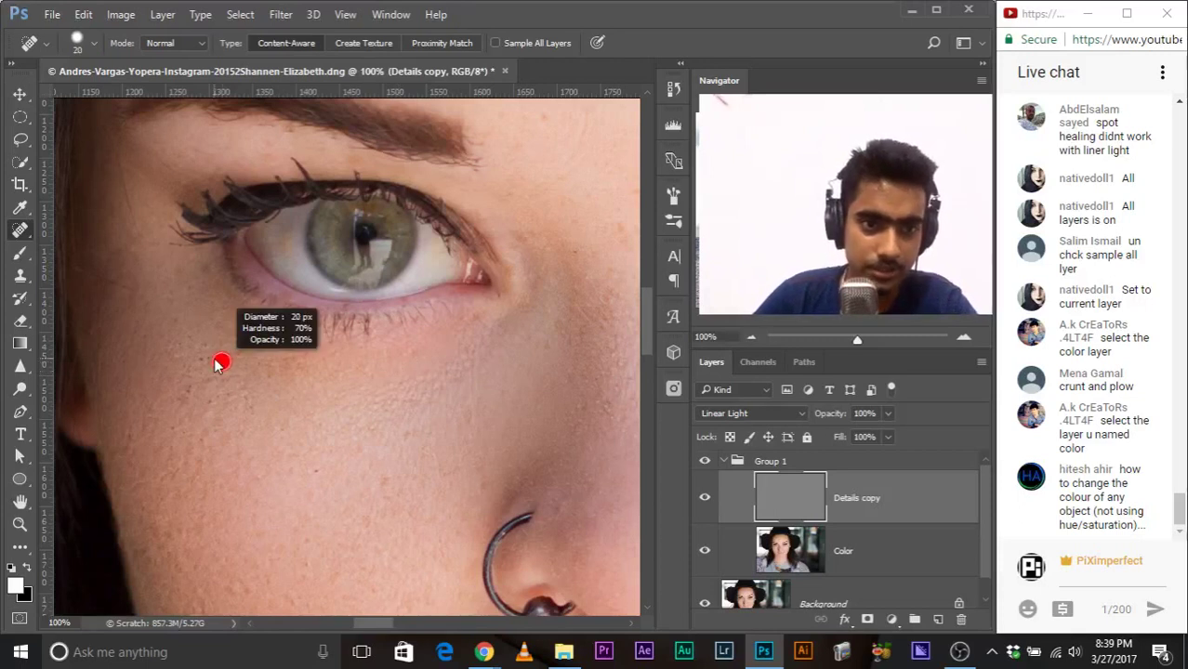
pyautogui.moveTo(230, 312); pyautogui.dragTo(288, 337)
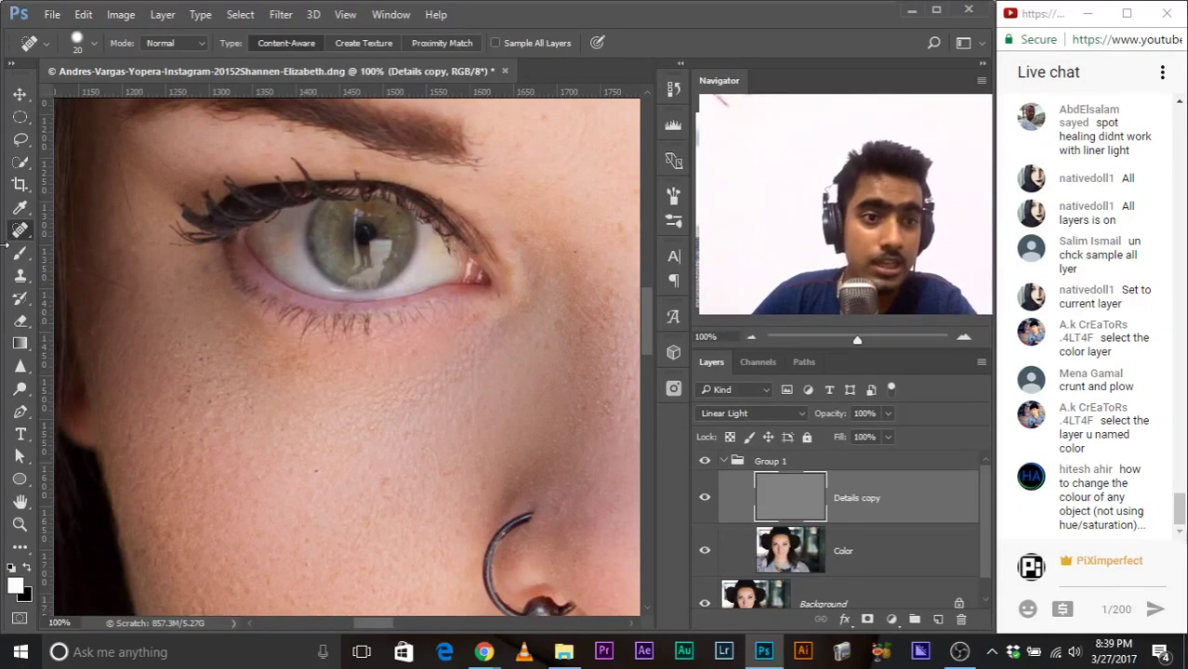
# Step: Switch to the Patch Tool and patch blemishes on the cheek and around the mouth with nearby clean skin, clearing each selection
pyautogui.rightClick(22, 228)
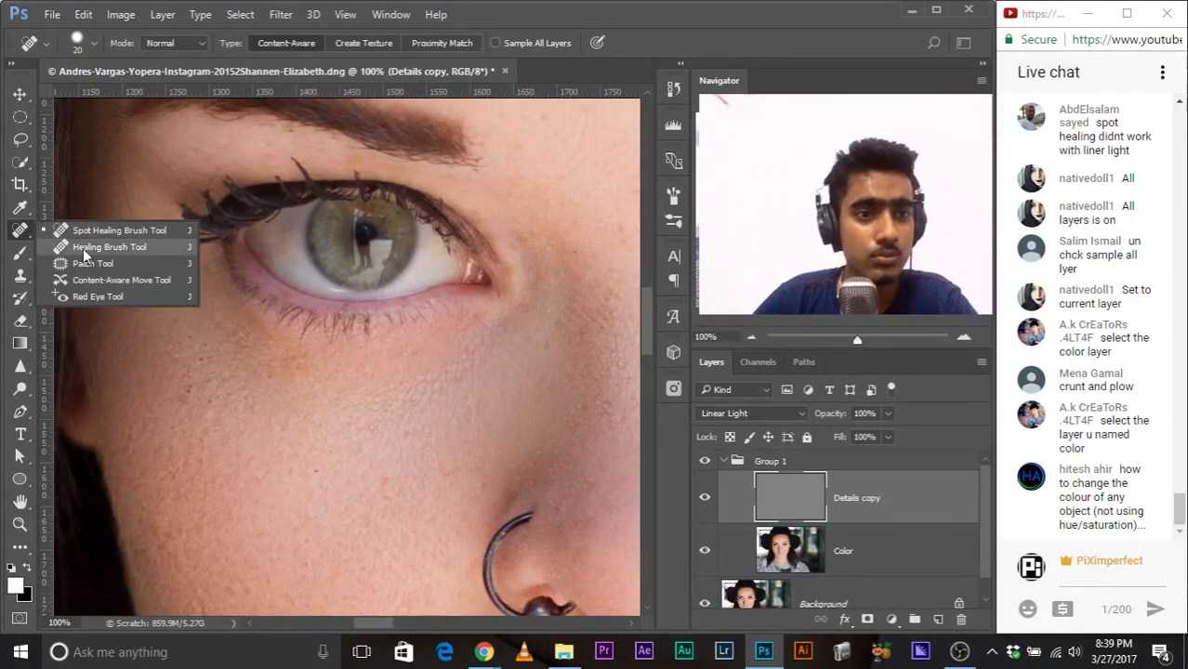
pyautogui.click(92, 263)
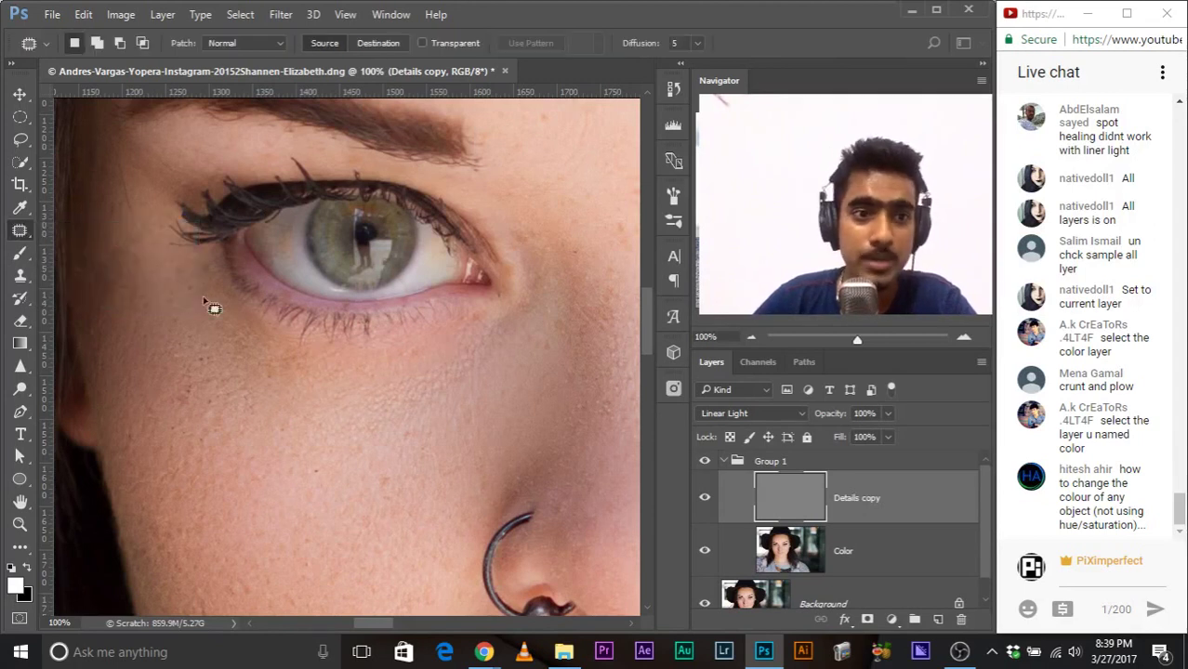
pyautogui.moveTo(212, 299); pyautogui.dragTo(105, 260)
pyautogui.moveTo(700, 357)
pyautogui.mouseDown()
pyautogui.moveTo(436, 266)
pyautogui.moveTo(392, 292)
pyautogui.moveTo(246, 314)
pyautogui.mouseUp()
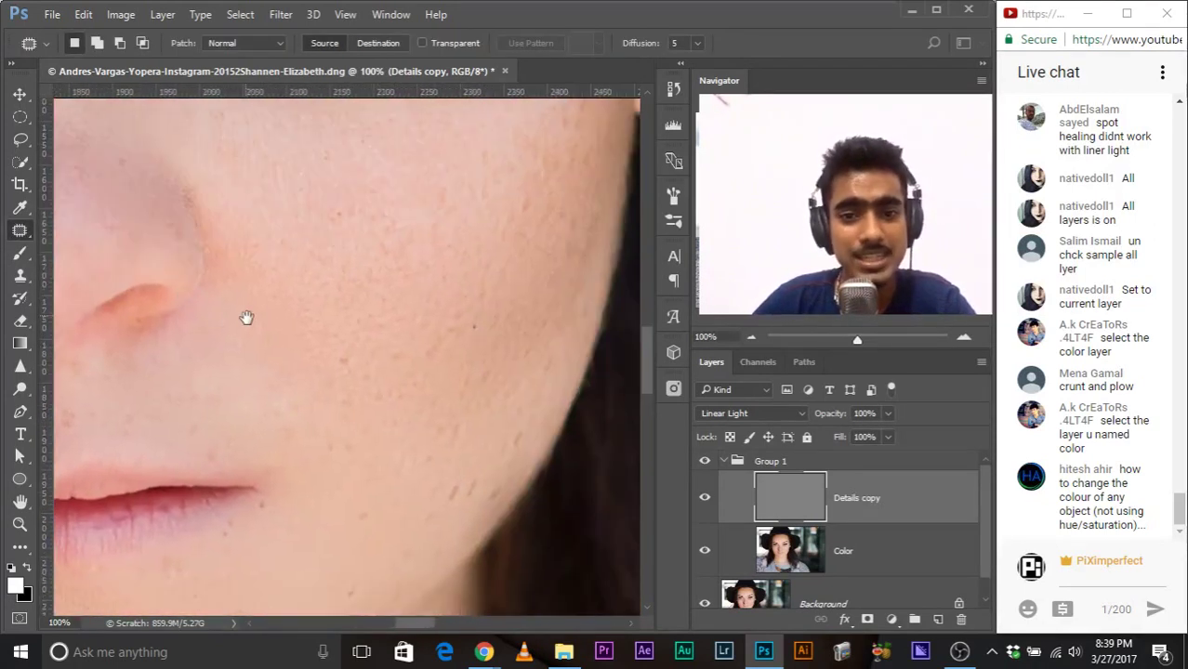
pyautogui.moveTo(358, 403)
pyautogui.mouseDown()
pyautogui.moveTo(482, 468)
pyautogui.moveTo(473, 477)
pyautogui.moveTo(470, 457)
pyautogui.mouseUp()
pyautogui.moveTo(446, 469); pyautogui.dragTo(437, 400)
pyautogui.hotkey('ctrl', 'd')
pyautogui.moveTo(469, 471)
pyautogui.mouseDown()
pyautogui.moveTo(406, 509)
pyautogui.moveTo(361, 510)
pyautogui.moveTo(583, 333)
pyautogui.moveTo(487, 304)
pyautogui.moveTo(457, 466)
pyautogui.mouseUp()
pyautogui.hotkey('ctrl', 'd')
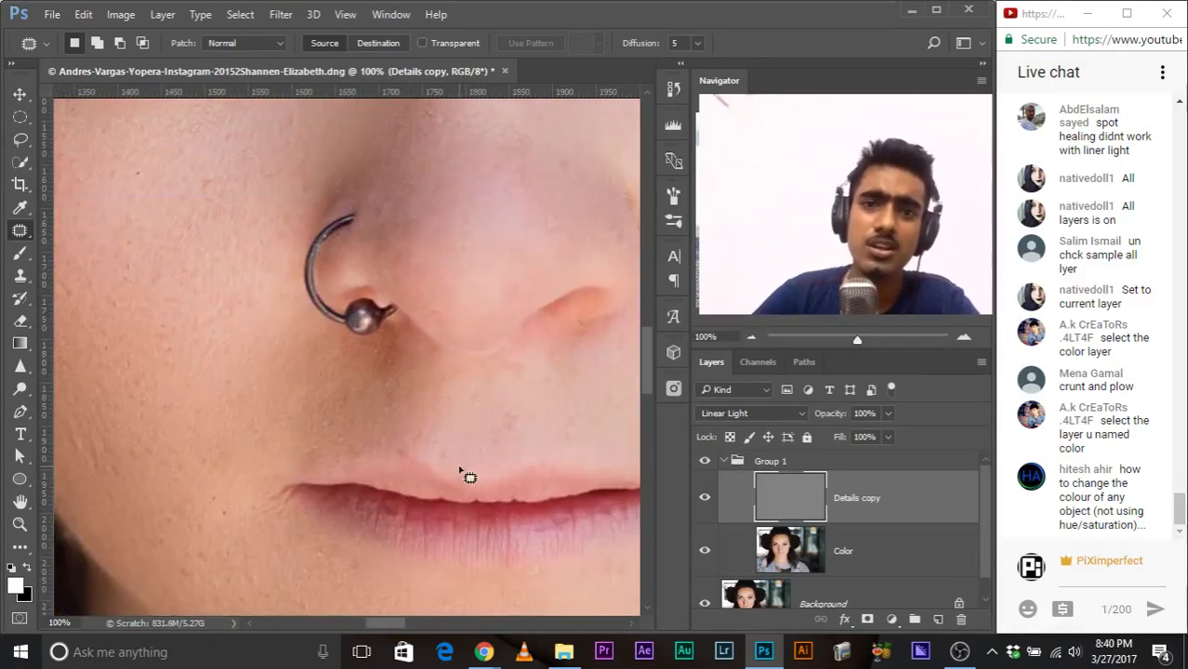
# Step: Patch the small dark mark on the side of the nose with clean skin above it and clear the selection
pyautogui.moveTo(431, 206); pyautogui.dragTo(427, 305)
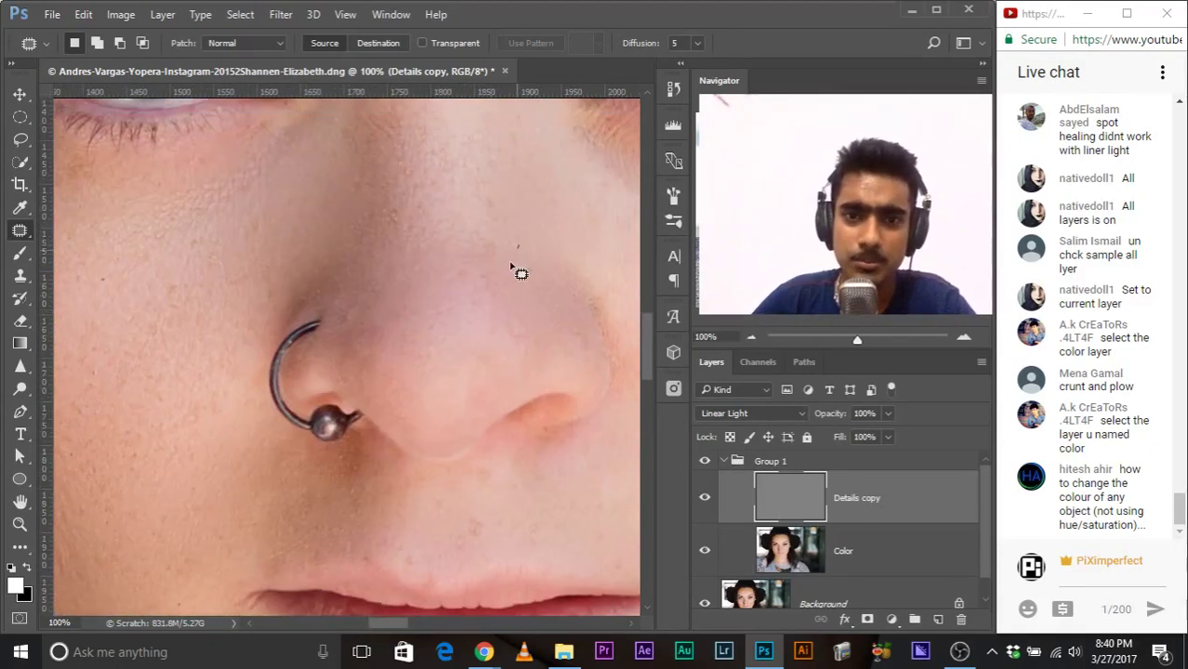
pyautogui.moveTo(510, 264); pyautogui.dragTo(543, 252)
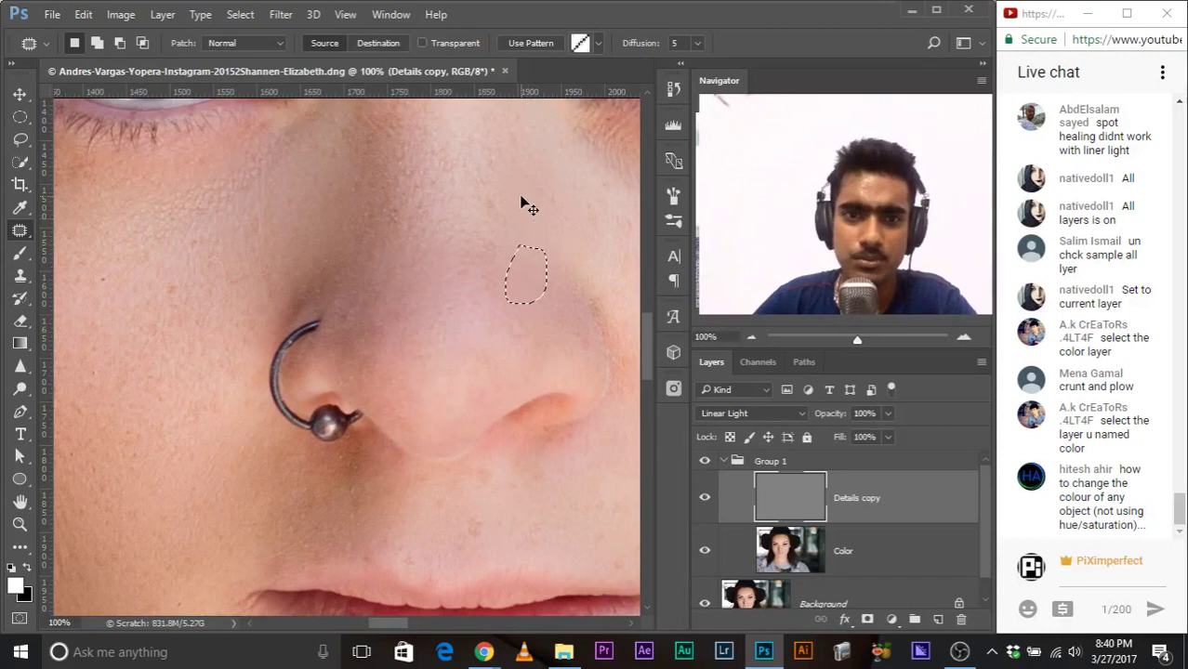
pyautogui.hotkey('ctrl', 'd')
# Step: Review the retouched face as a whole and compare it with the original by toggling Group 1's visibility
pyautogui.hotkey('ctrl', '-')
pyautogui.hotkey('ctrl', '-')
pyautogui.hotkey('ctrl', '-')
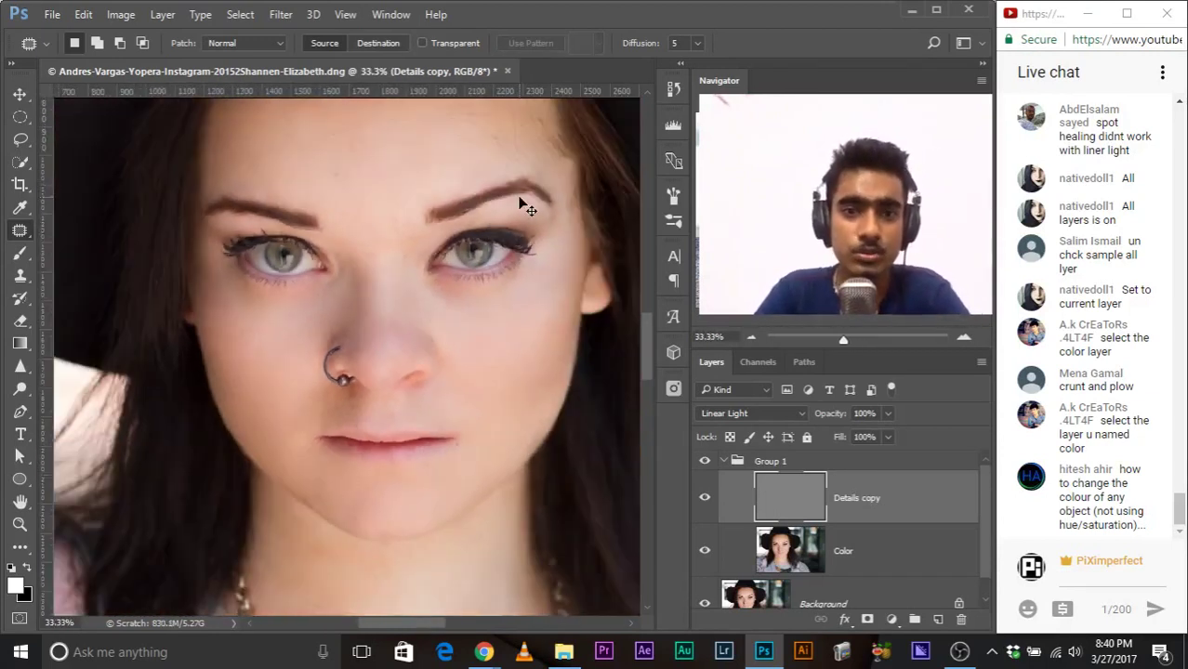
pyautogui.hotkey('ctrl', '+')
pyautogui.hotkey('ctrl', '-')
pyautogui.hotkey('ctrl', '-')
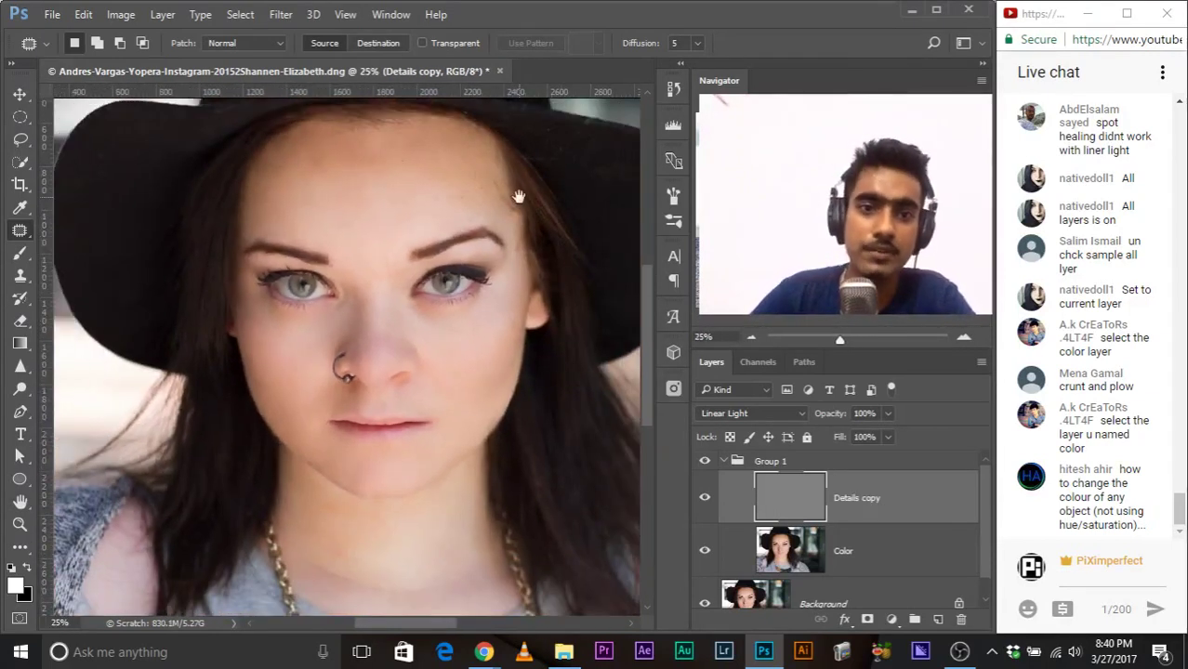
pyautogui.moveTo(479, 287); pyautogui.dragTo(390, 239)
pyautogui.hotkey('ctrl', '+')
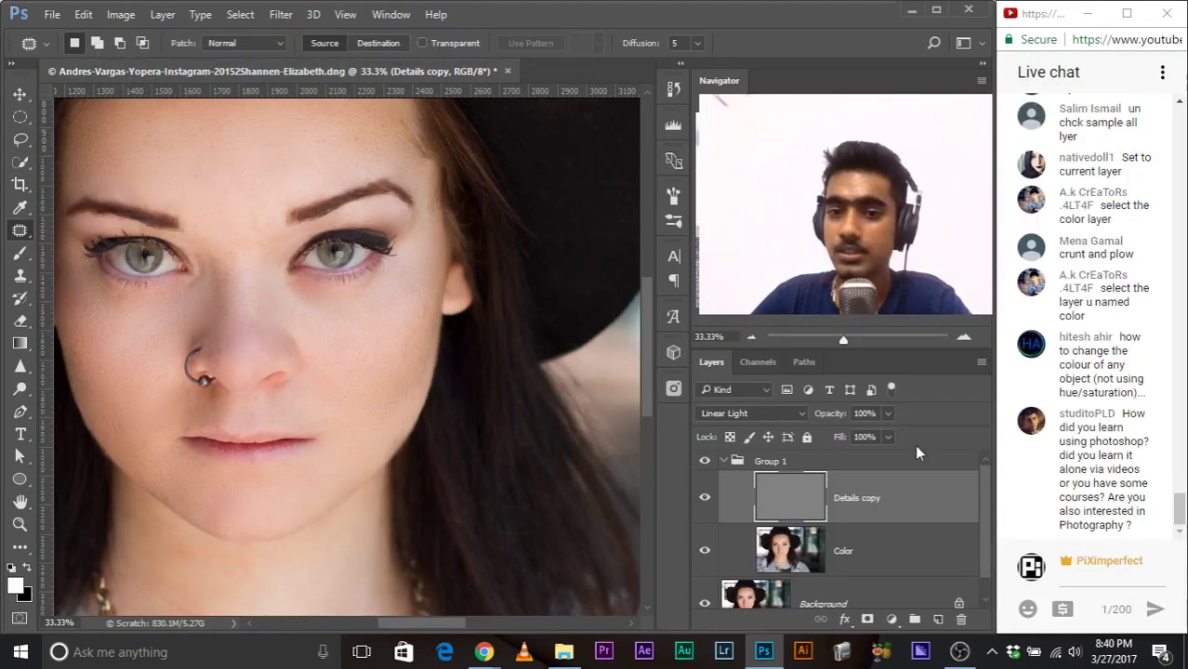
pyautogui.click(703, 462)
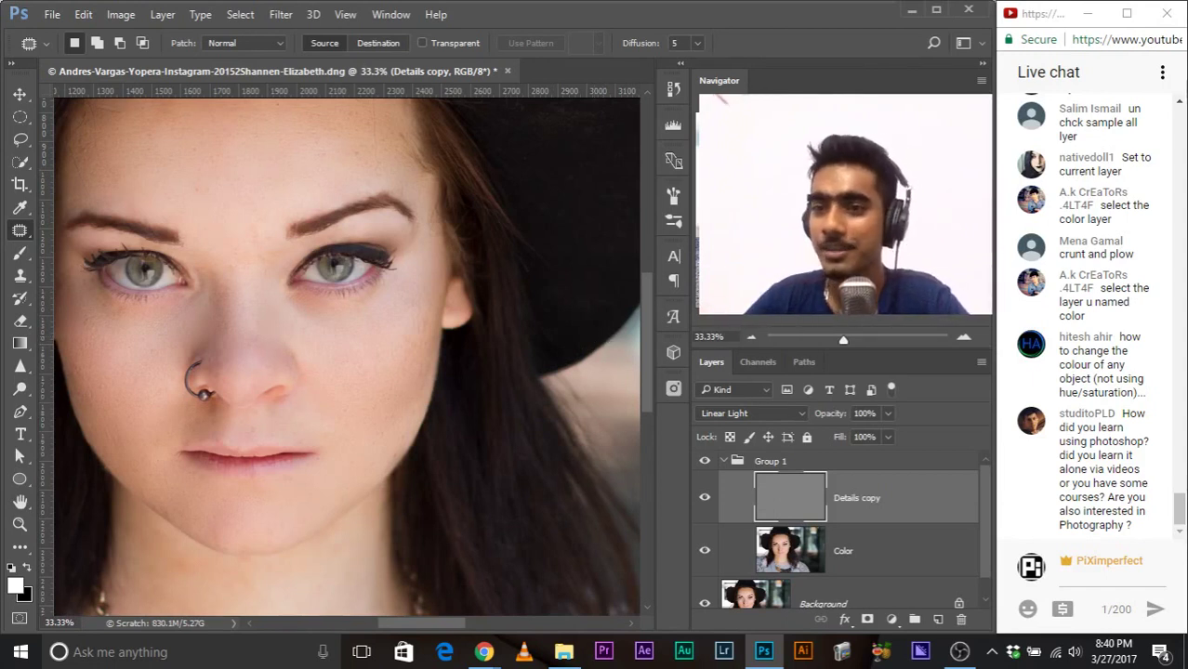
# Step: Switch to the browser's live chat window and read the latest viewer messages
pyautogui.click(1150, 507)
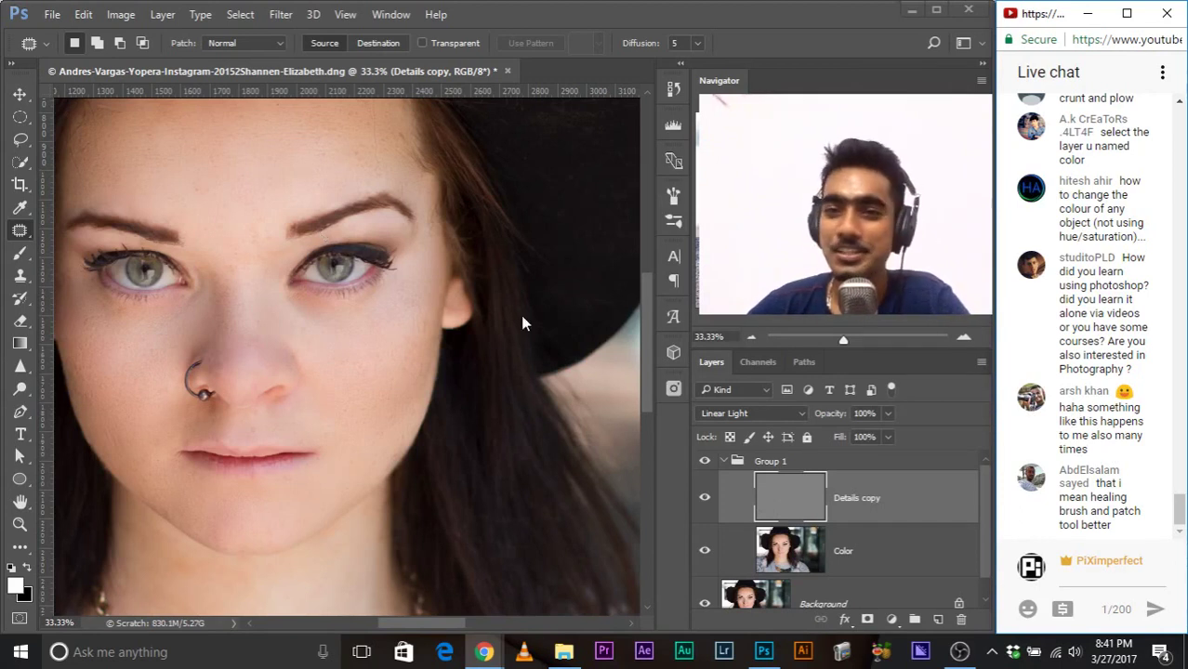
pyautogui.scroll(3, 1169, 514)
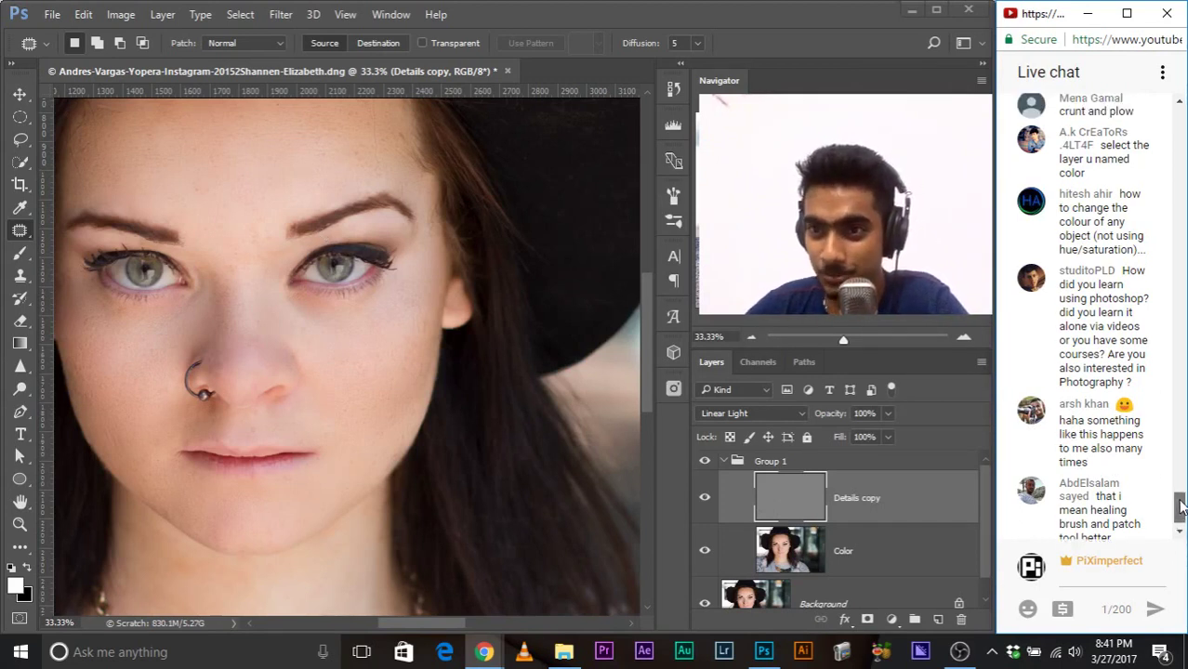
pyautogui.scroll(-3, 1178, 518)
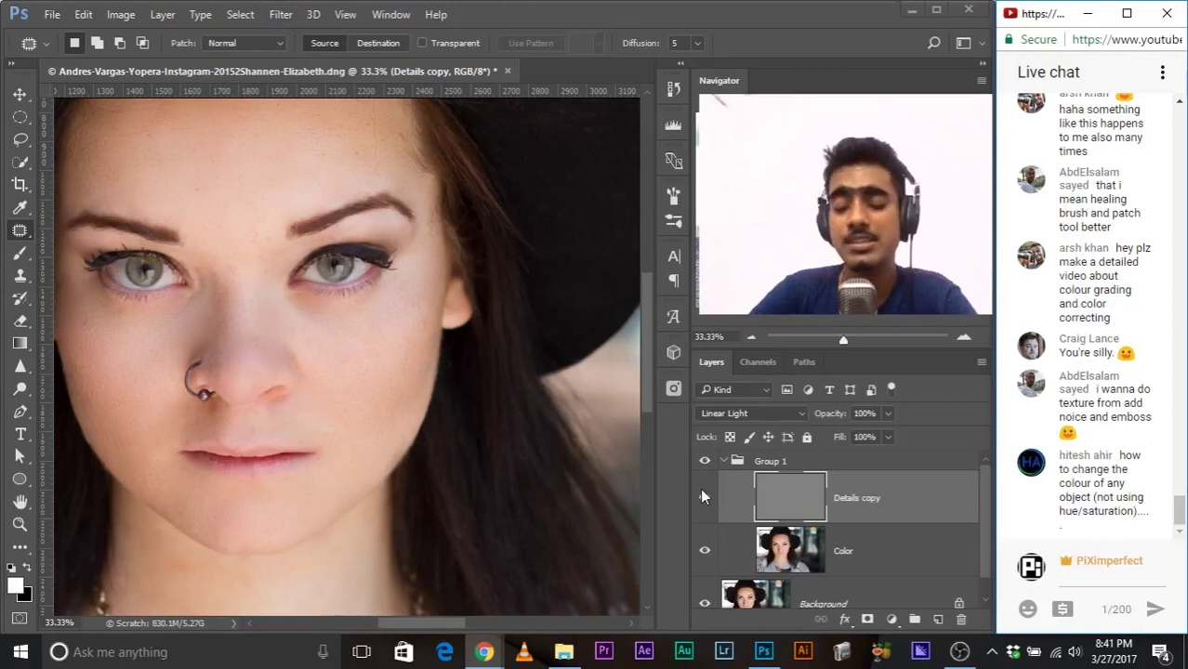
pyautogui.hotkey('ctrl', '+')
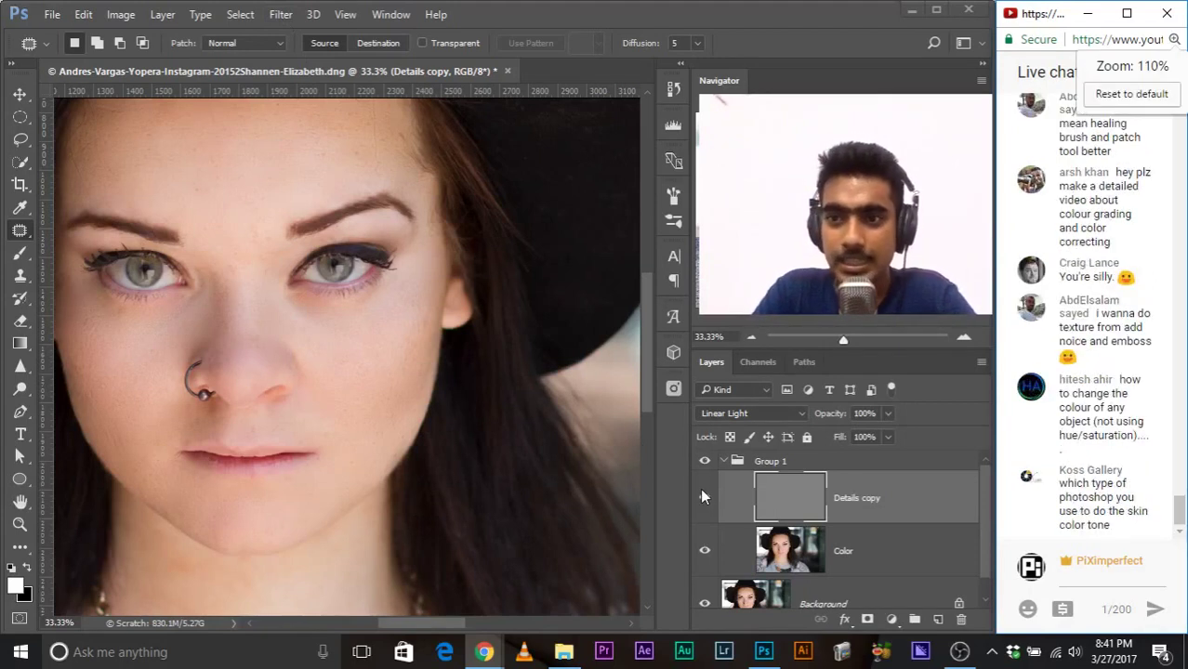
pyautogui.click(704, 497)
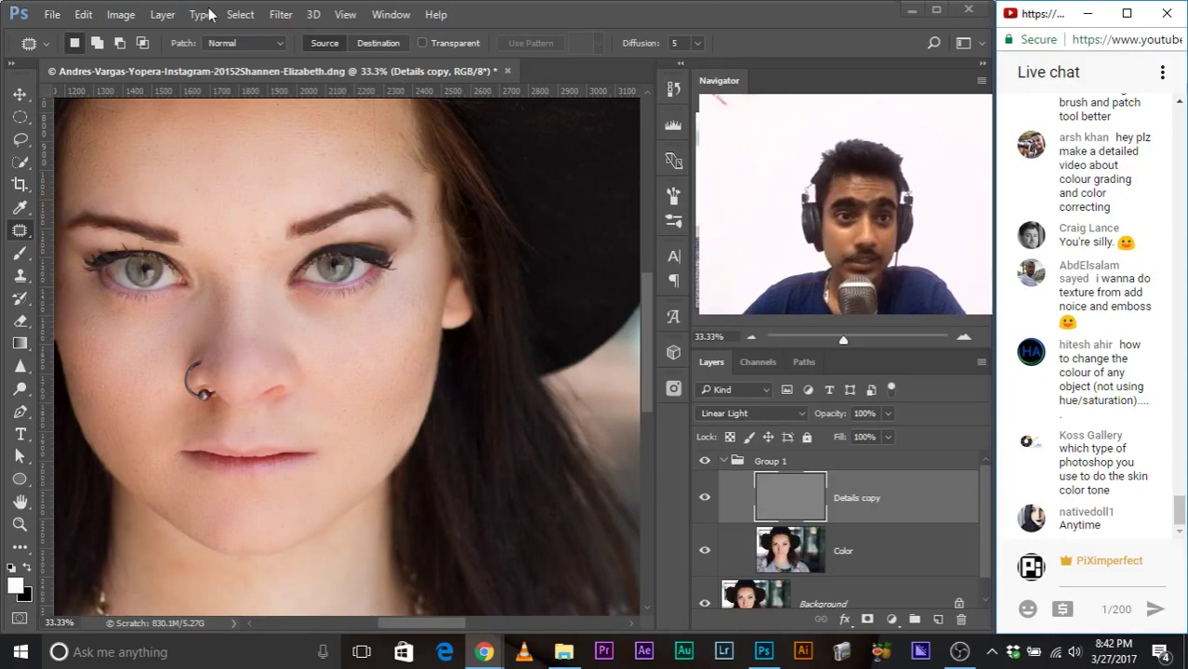
pyautogui.click(280, 14)
pyautogui.moveTo(351, 256)
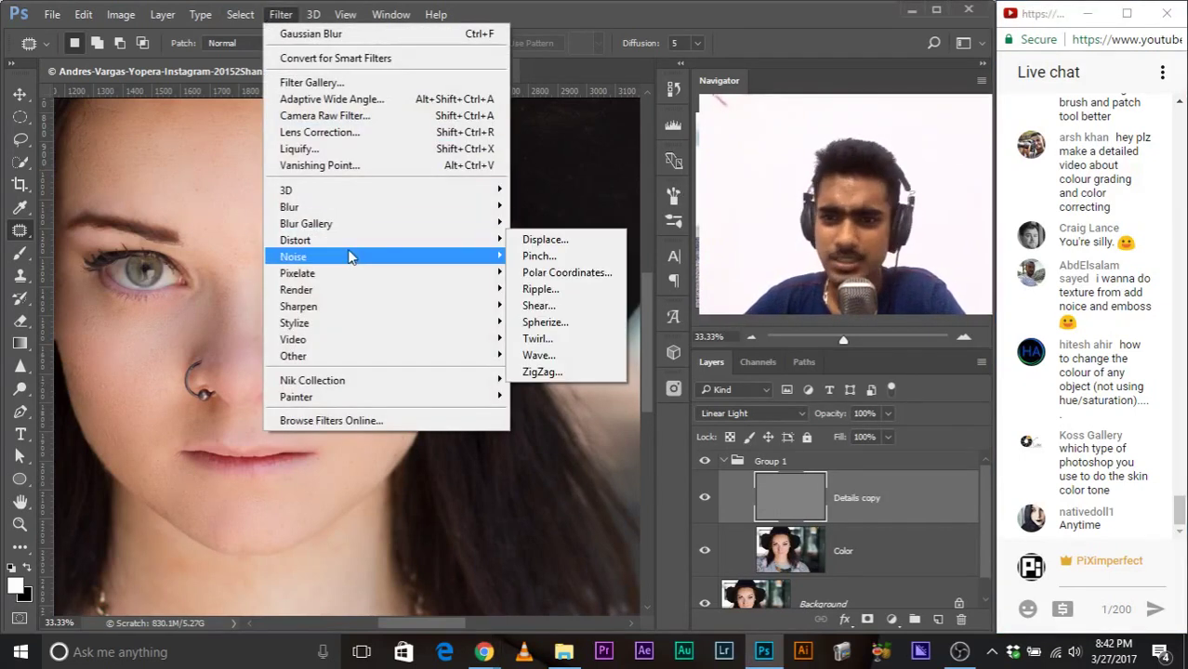
pyautogui.click(651, 332)
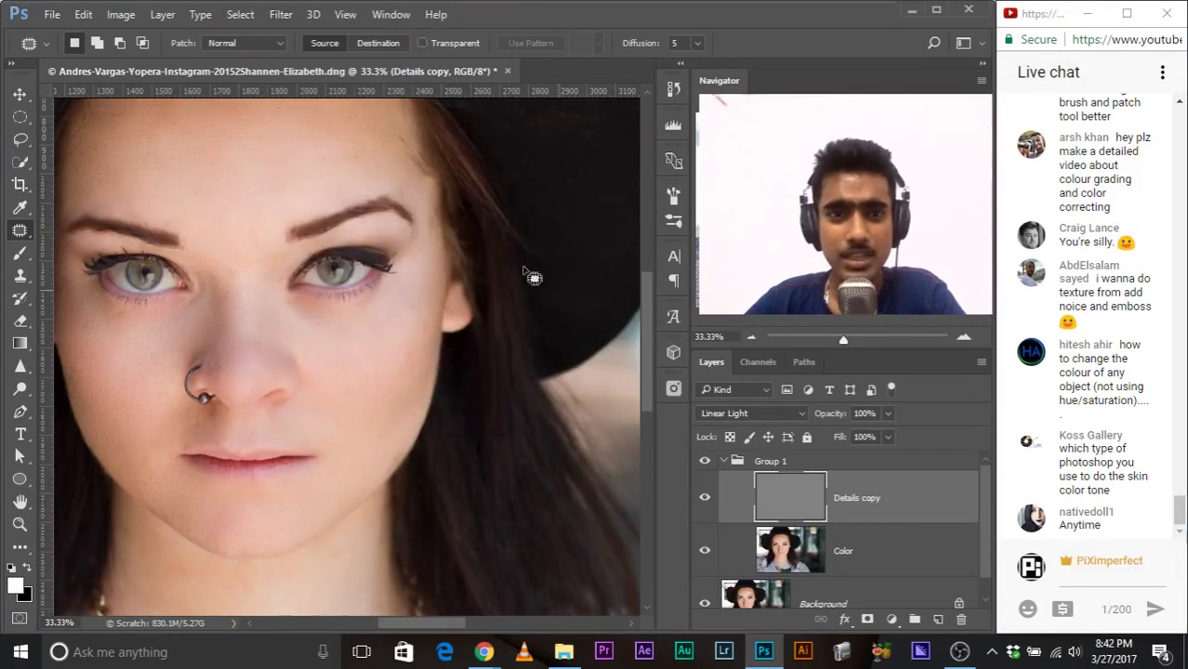
pyautogui.hotkey('ctrl', '+')
pyautogui.hotkey('ctrl', '+')
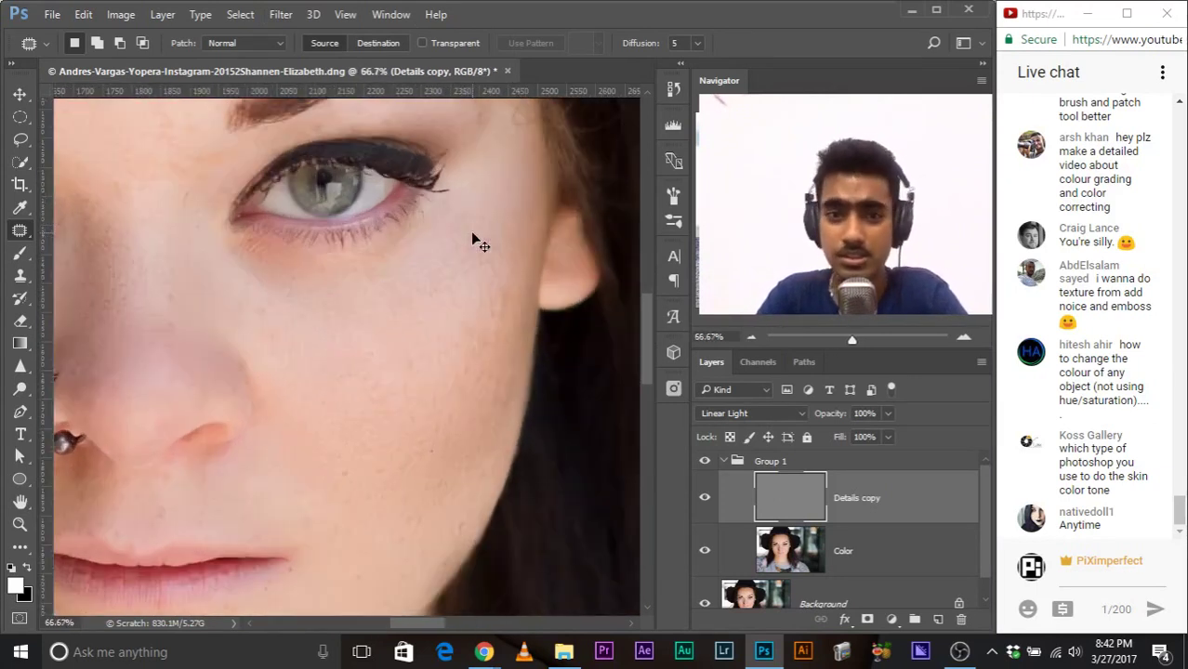
pyautogui.hotkey('ctrl', '-')
pyautogui.hotkey('ctrl', '-')
pyautogui.hotkey('ctrl', '-')
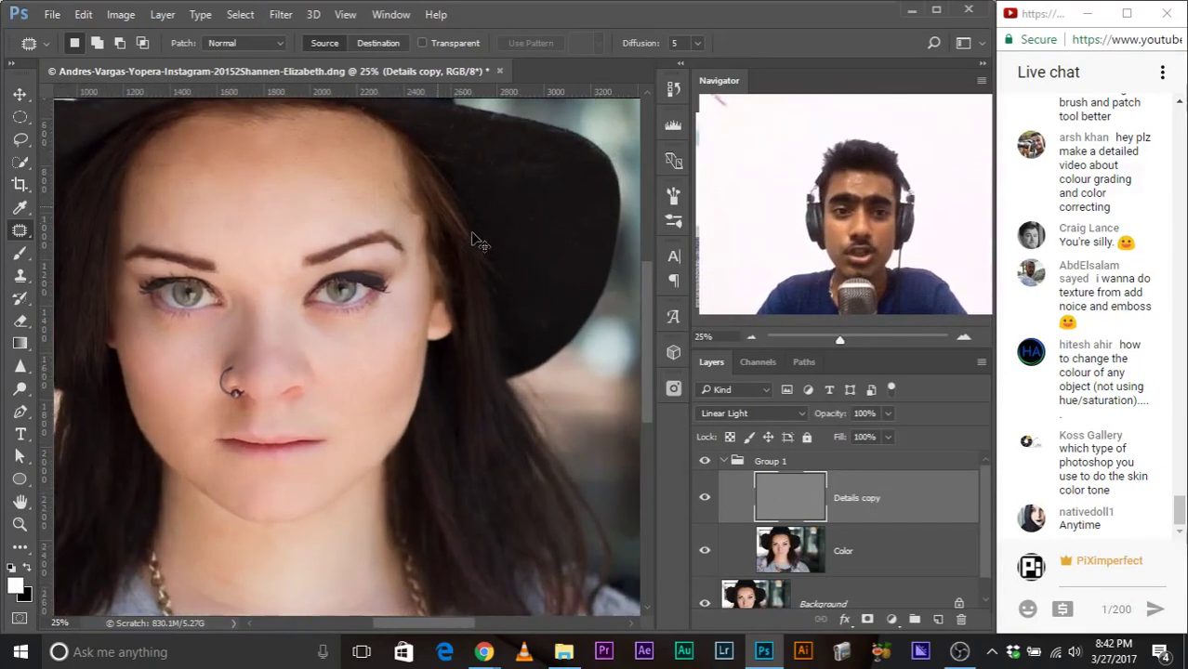
pyautogui.hotkey('ctrl', '+')
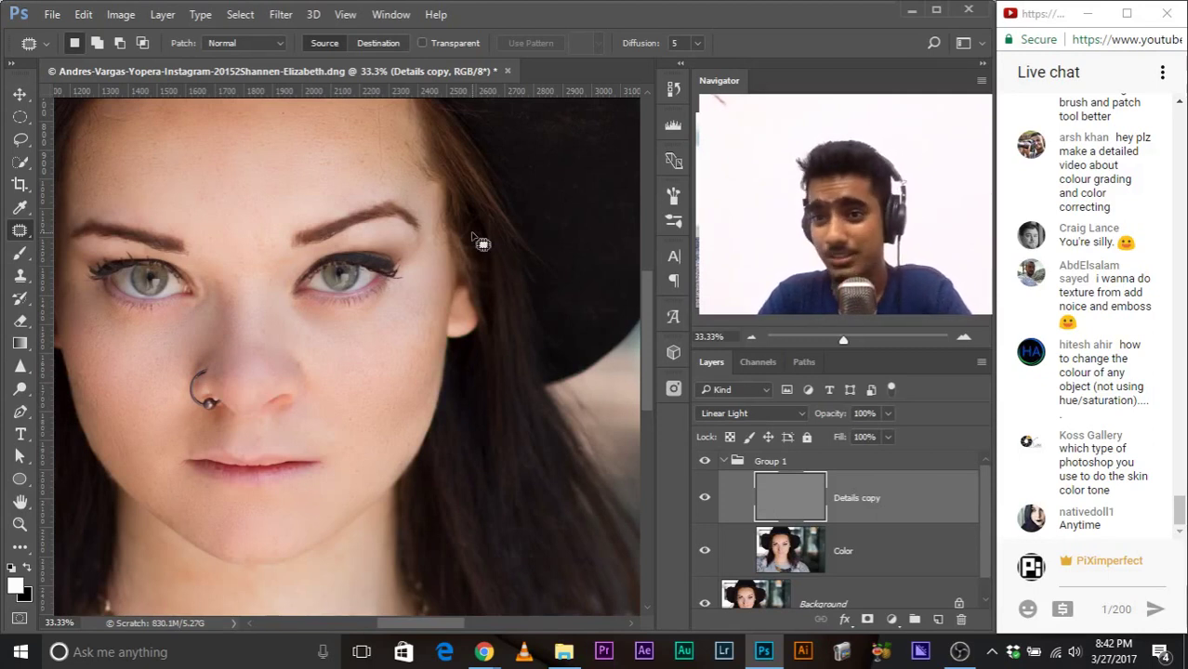
pyautogui.hotkey('ctrl', '-')
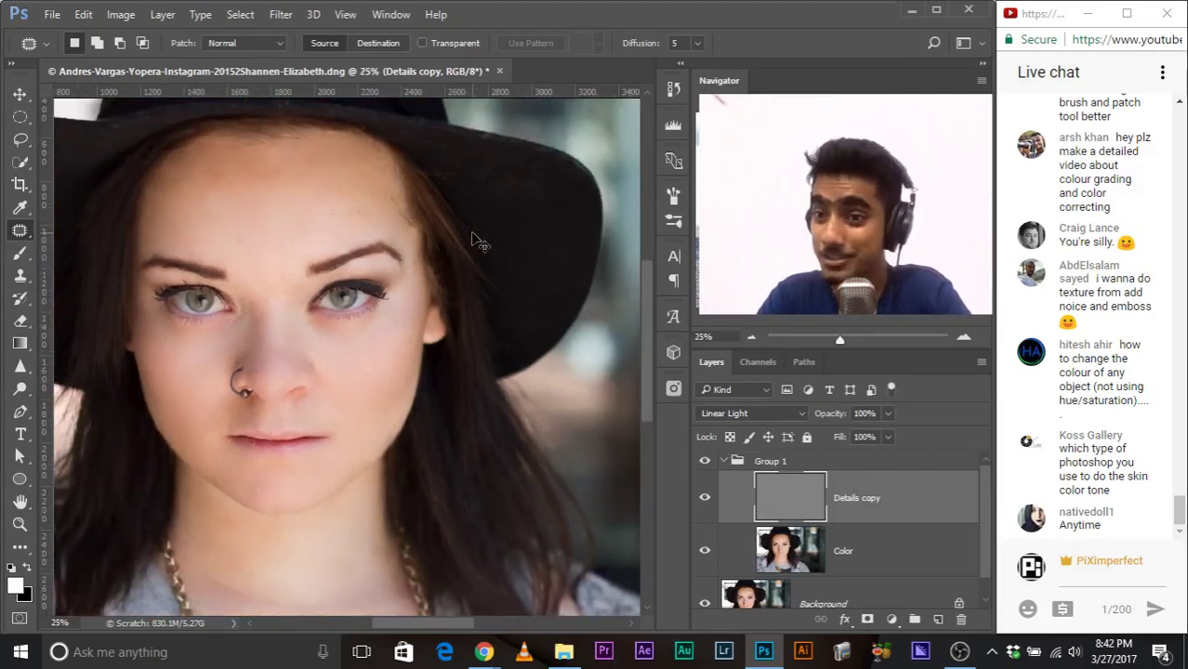
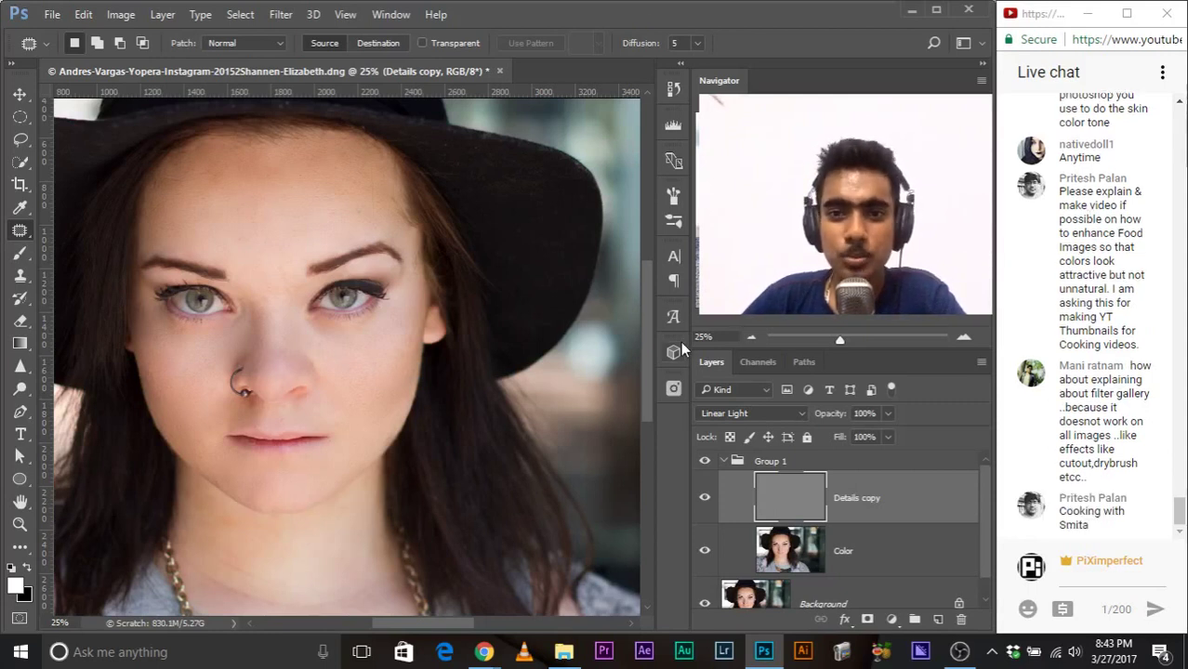
# Step: Open the Pexels stock photo browser and search it for "food"
pyautogui.click(674, 388)
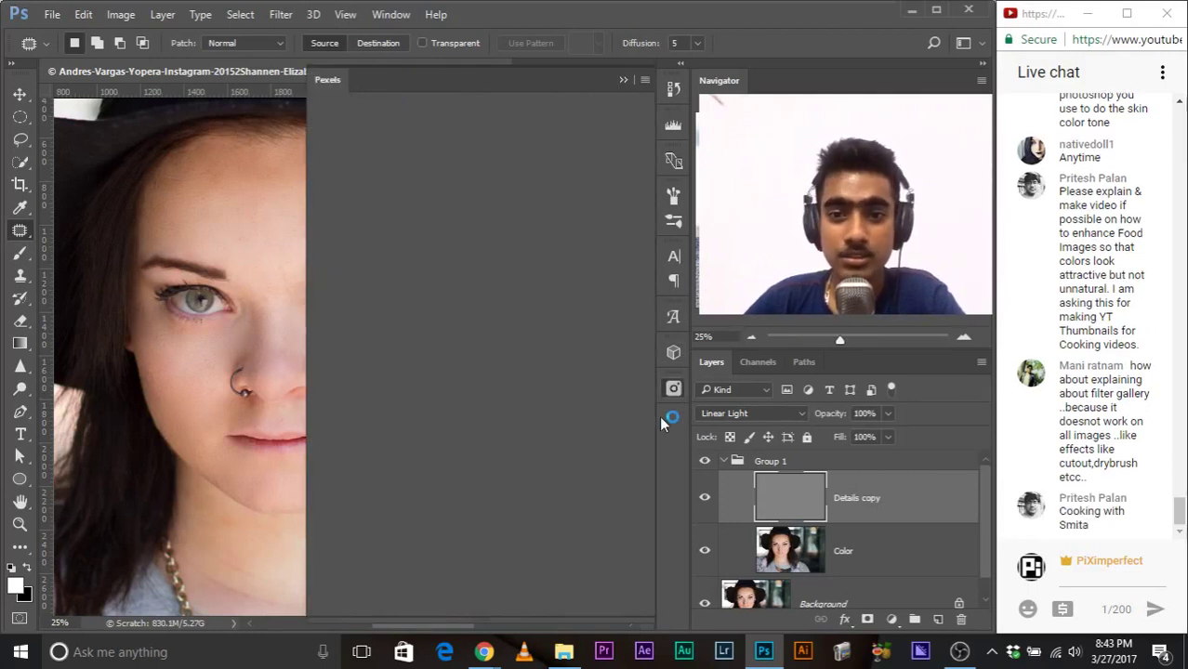
pyautogui.click(328, 80)
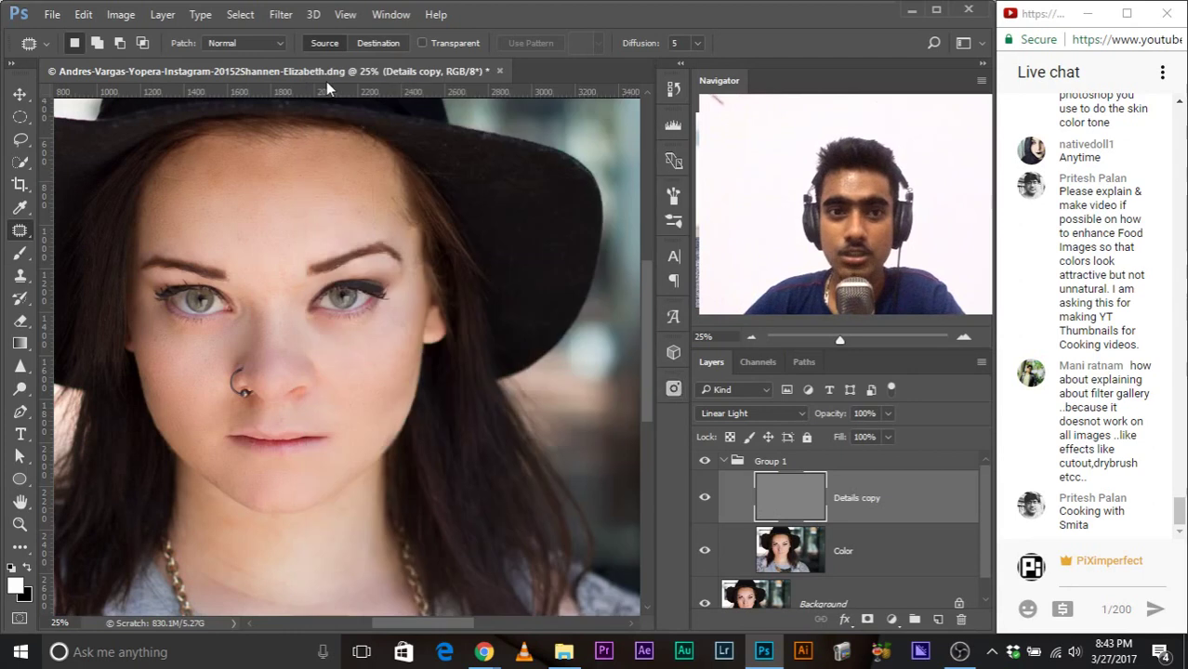
pyautogui.click(325, 81)
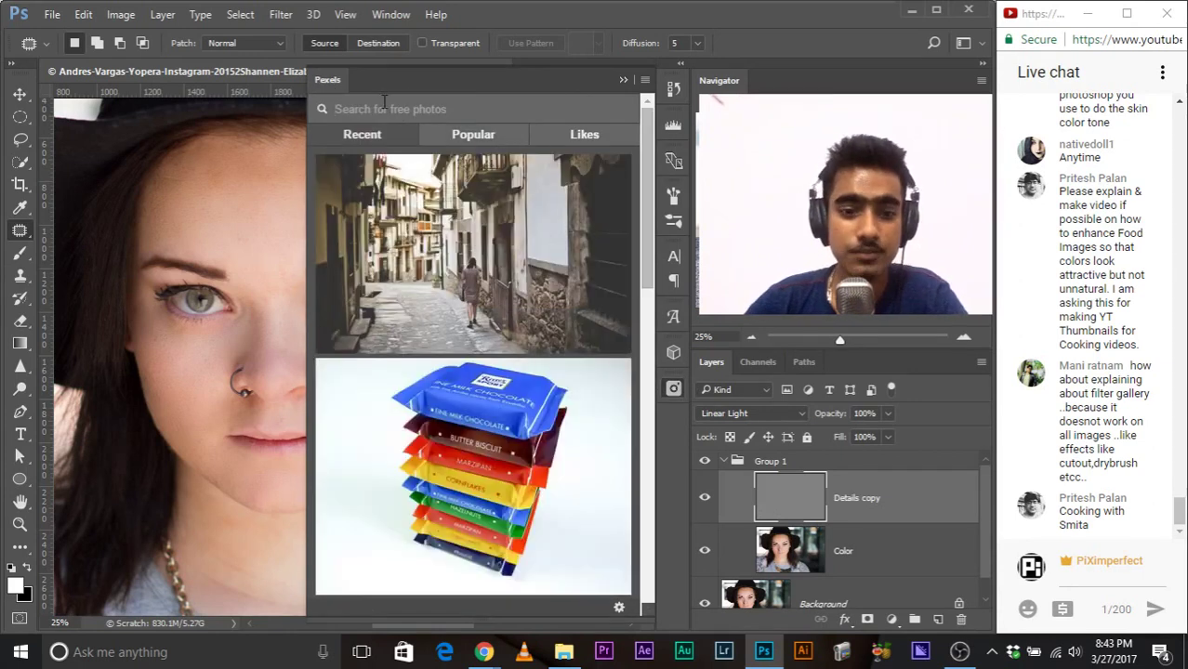
pyautogui.click(384, 109)
pyautogui.write('food')
pyautogui.press('Return')
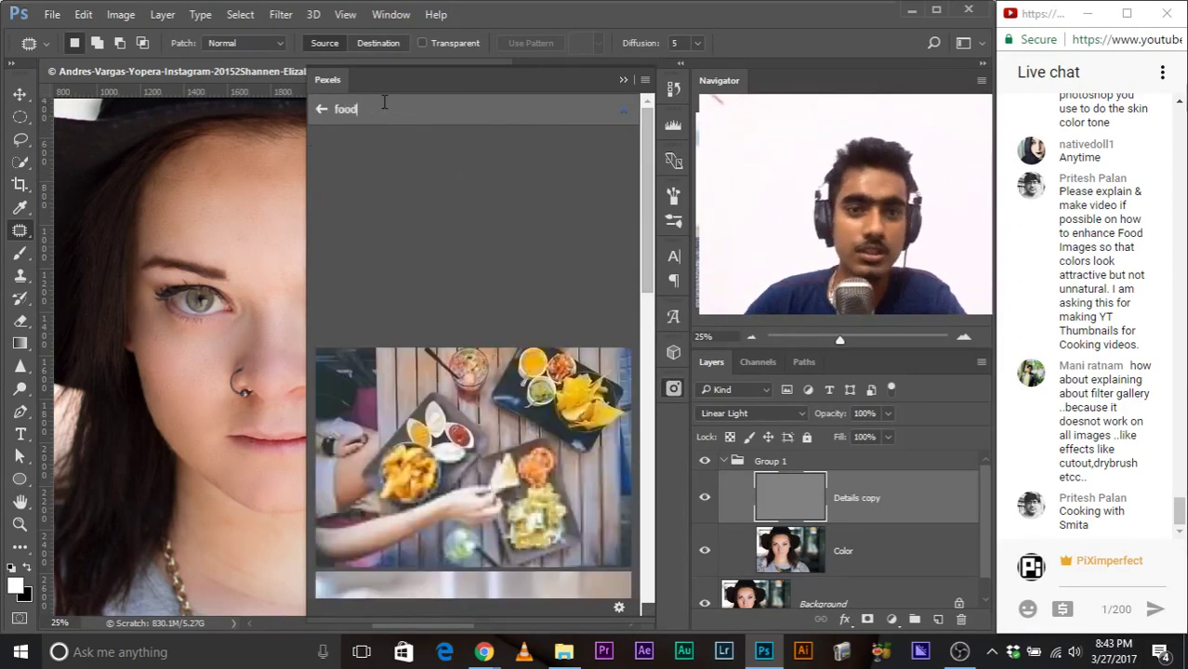
# Step: Insert the burger and fries photo from the Pexels results into the document and collapse the photo browser
pyautogui.scroll(-3, 482, 252)
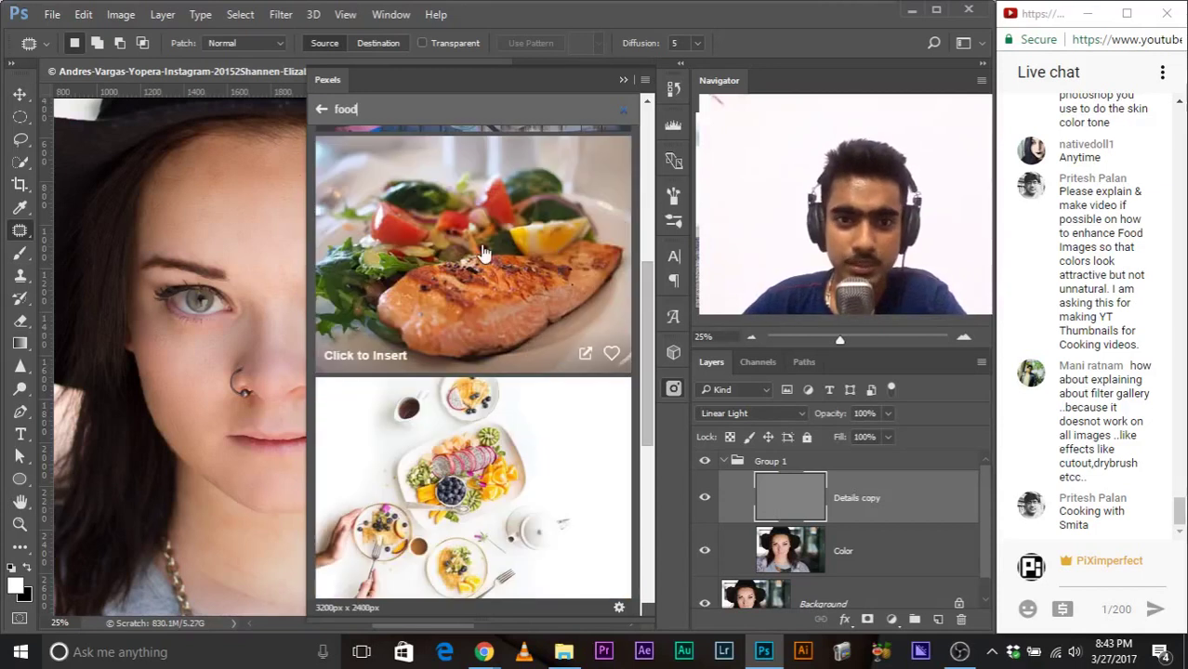
pyautogui.moveTo(650, 309); pyautogui.dragTo(666, 455)
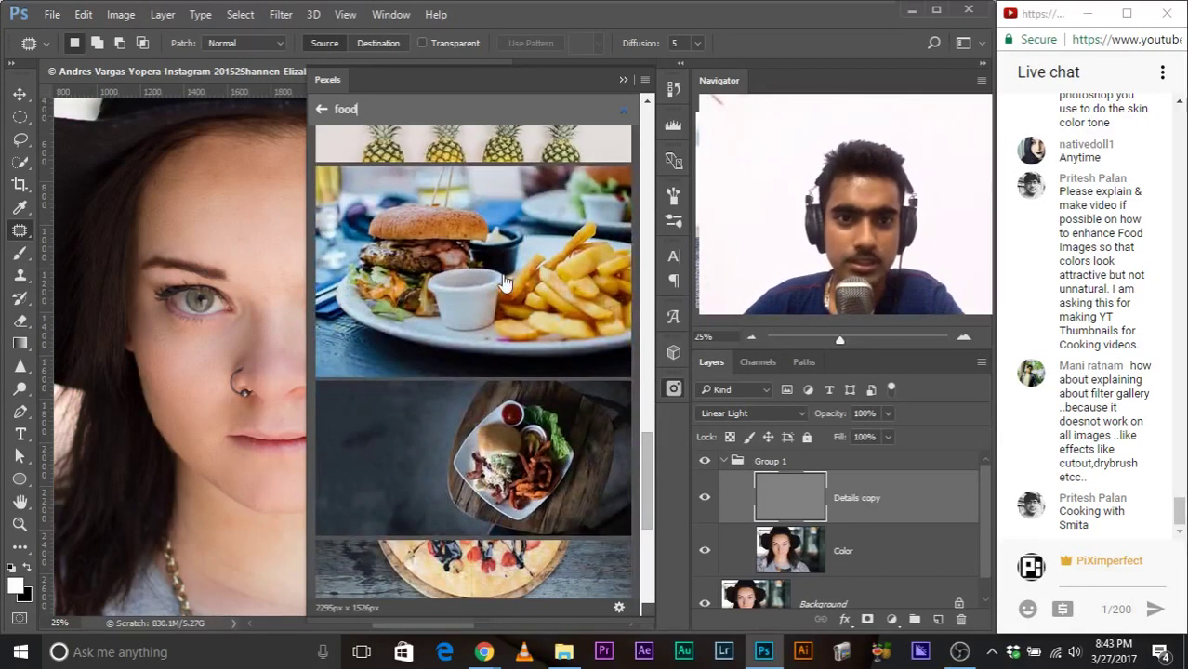
pyautogui.click(505, 284)
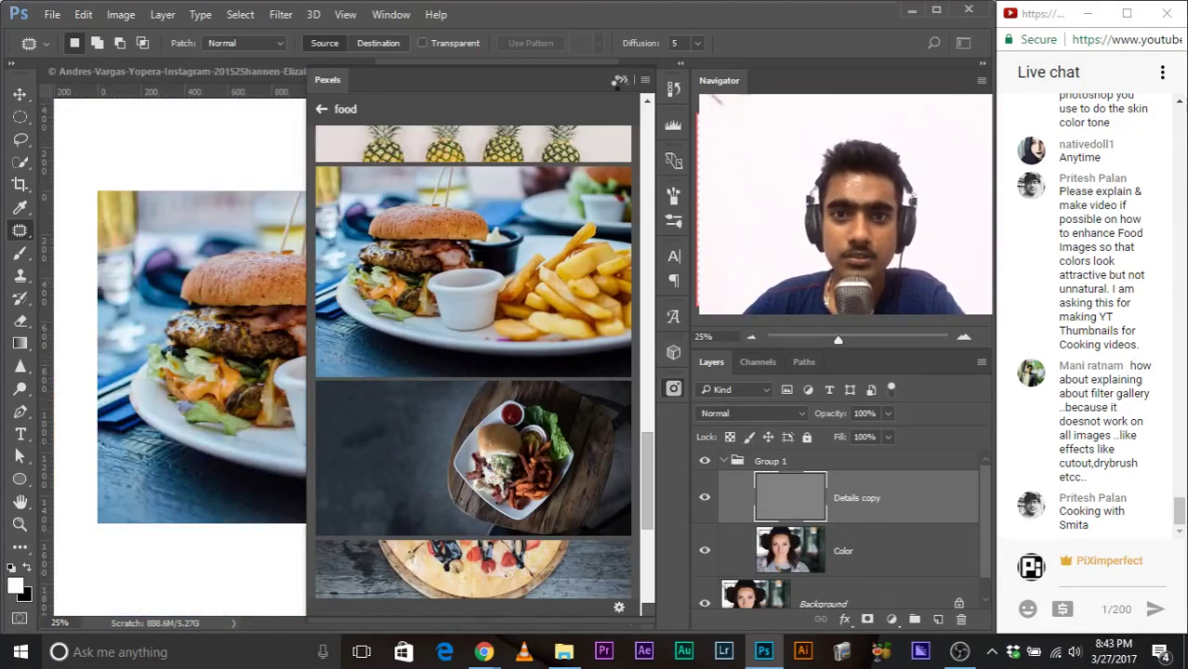
pyautogui.click(620, 79)
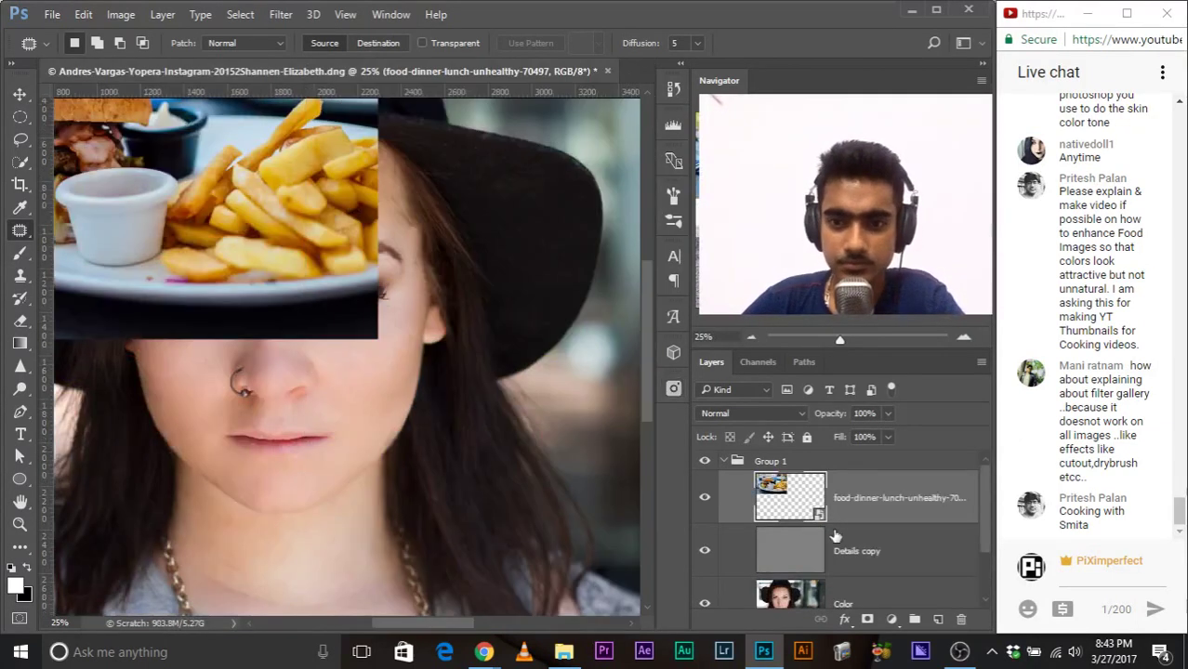
# Step: Delete the Details copy, Color and Background layers so only the food photo layer is kept in Group 1
pyautogui.hotkey('ctrl', '-')
pyautogui.hotkey('ctrl', '-')
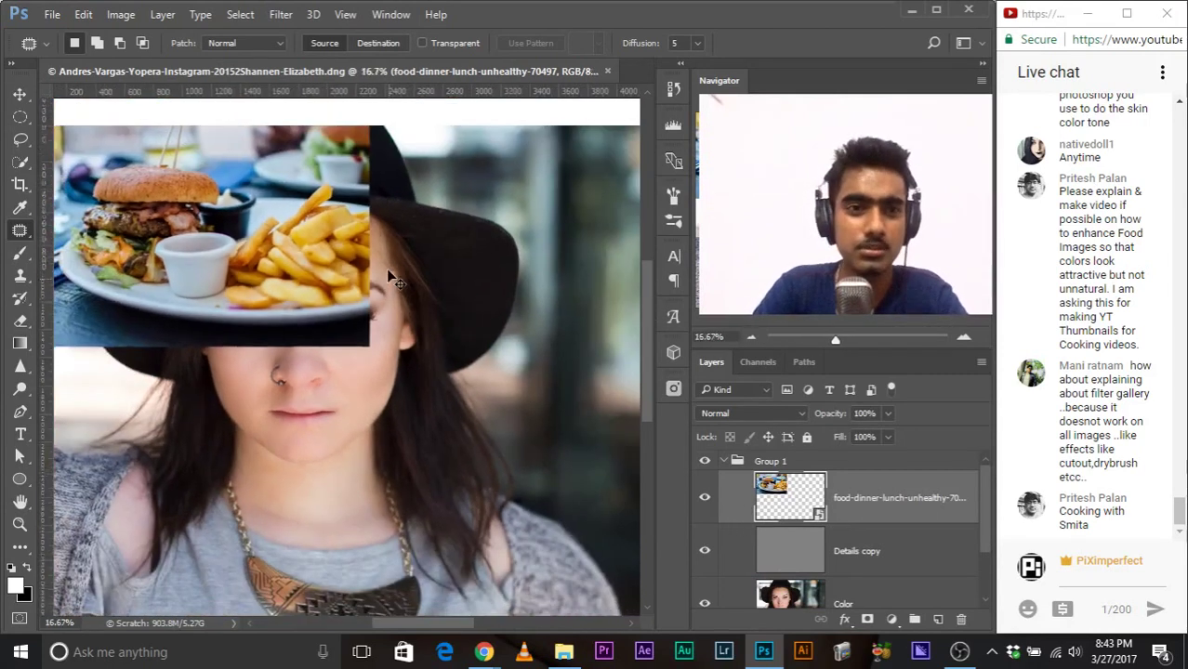
pyautogui.click(705, 551)
pyautogui.scroll(-1, 716, 558)
pyautogui.click(836, 509)
pyautogui.click(864, 567)
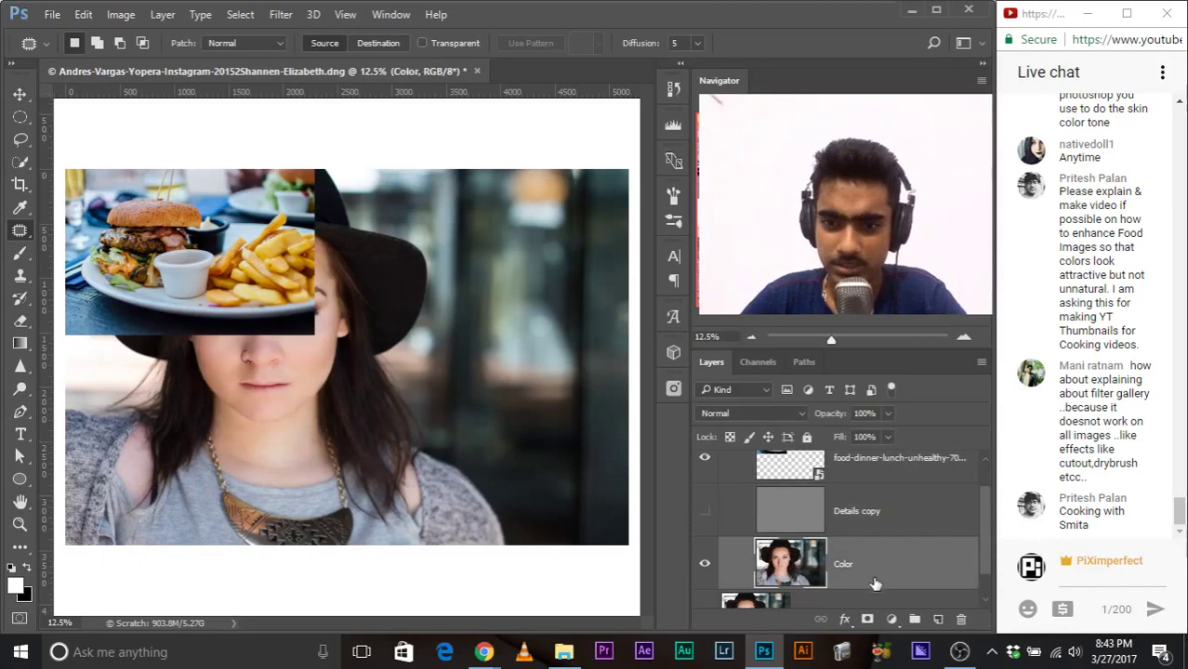
pyautogui.keyDown('shift'); pyautogui.click(878, 599); pyautogui.keyUp('shift')
pyautogui.keyDown('shift'); pyautogui.click(878, 530); pyautogui.keyUp('shift')
pyautogui.moveTo(878, 530); pyautogui.dragTo(960, 618)
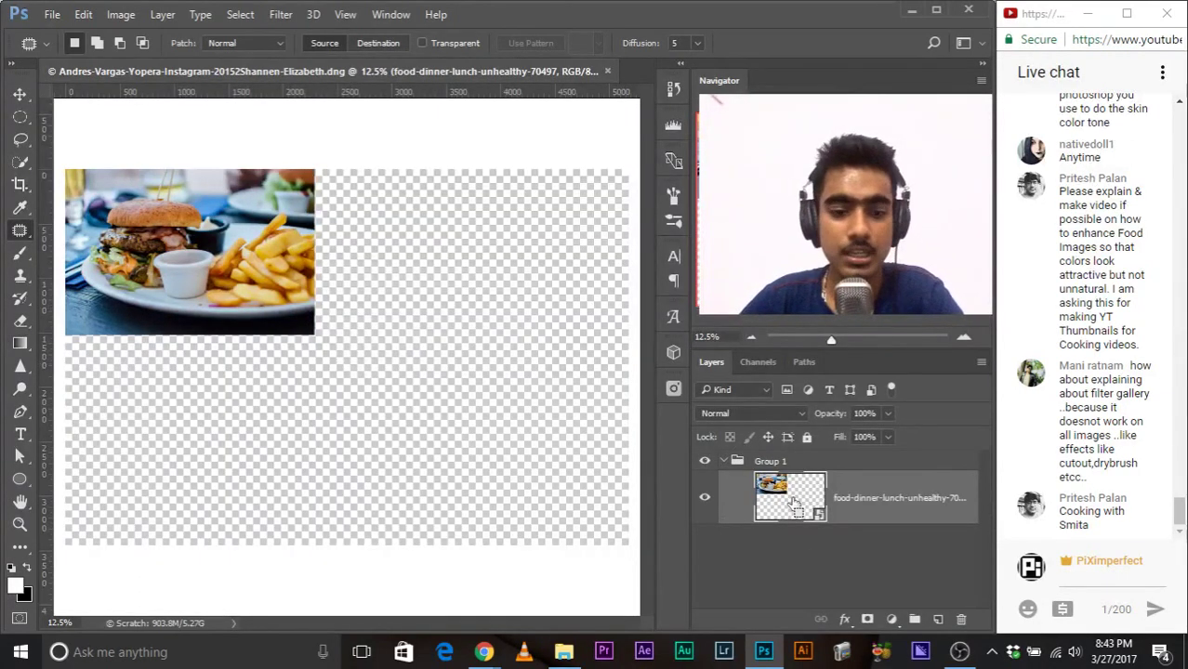
# Step: Scale the food photo to 54.72% so it fills the whole canvas and commit the transform
pyautogui.hotkey('ctrl', 't')
pyautogui.moveTo(314, 333); pyautogui.dragTo(632, 548)
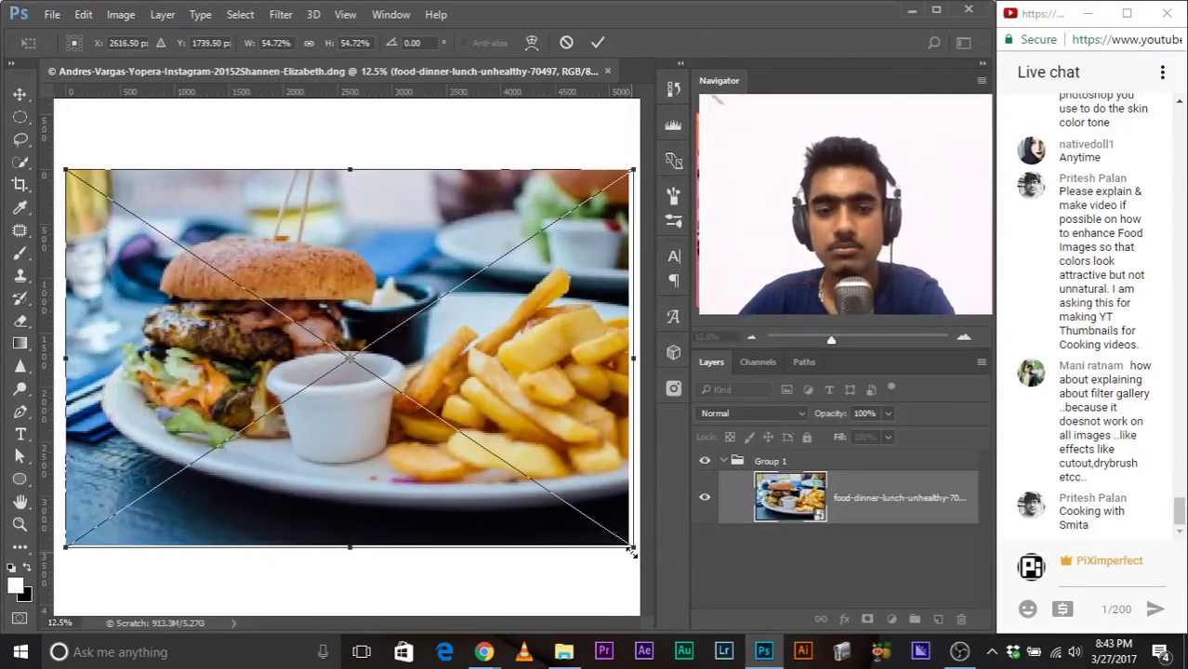
pyautogui.press('Return')
pyautogui.press('j')
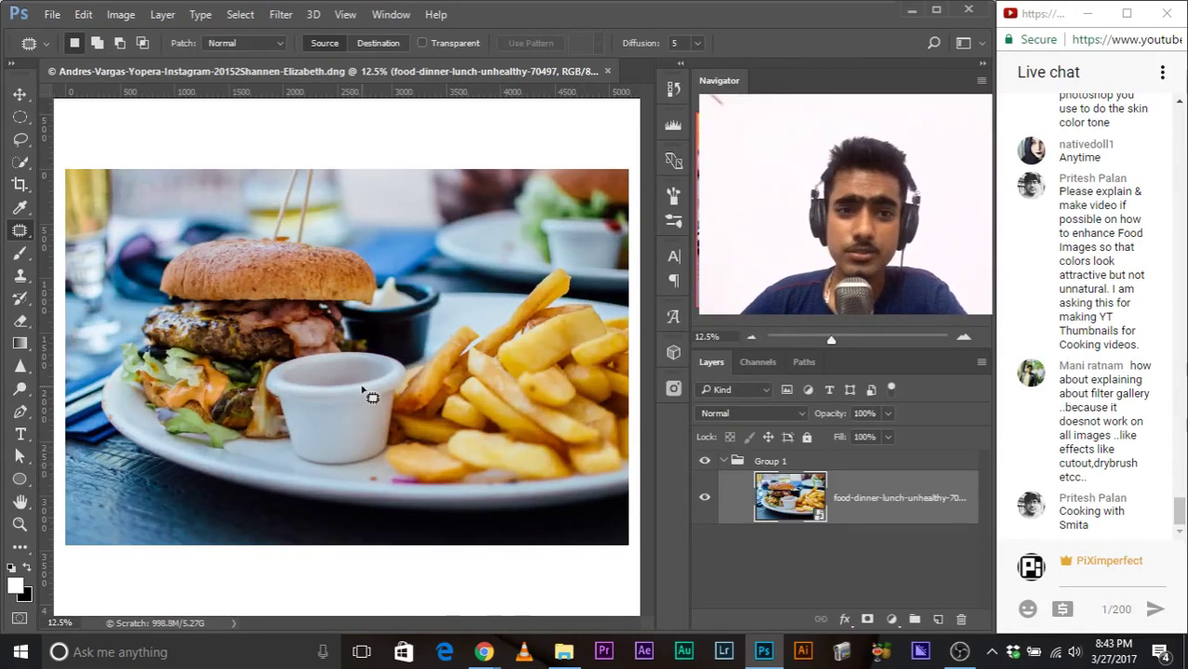
# Step: Add a Vibrance adjustment layer above the food photo and close its settings
pyautogui.click(890, 619)
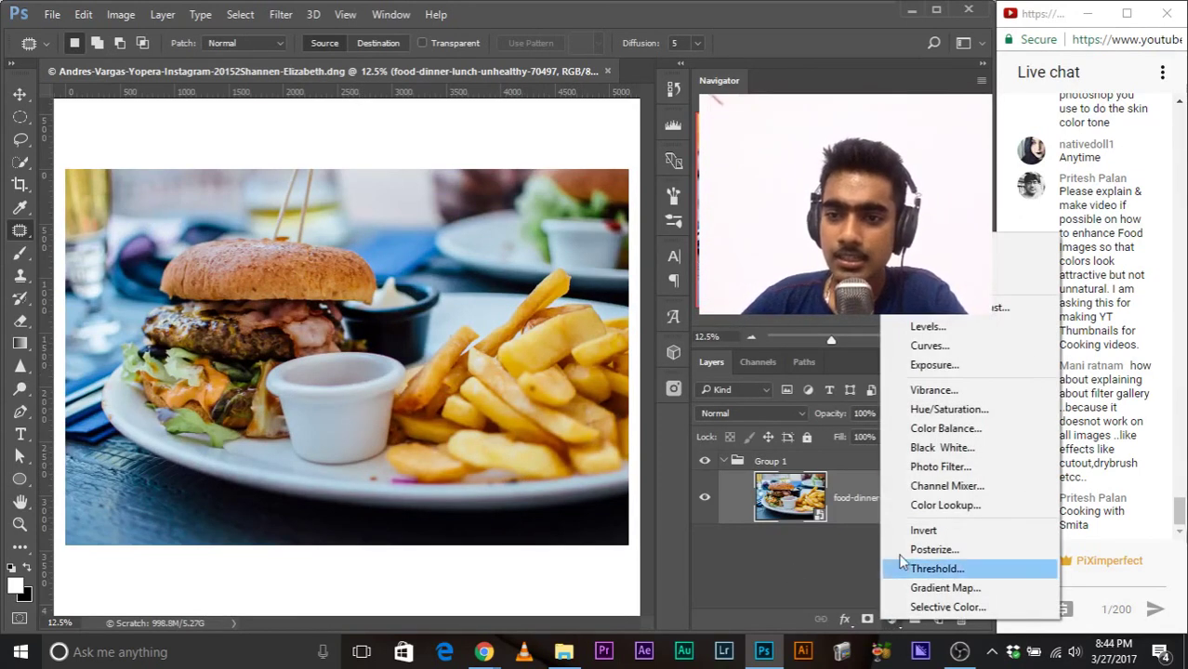
pyautogui.click(920, 347)
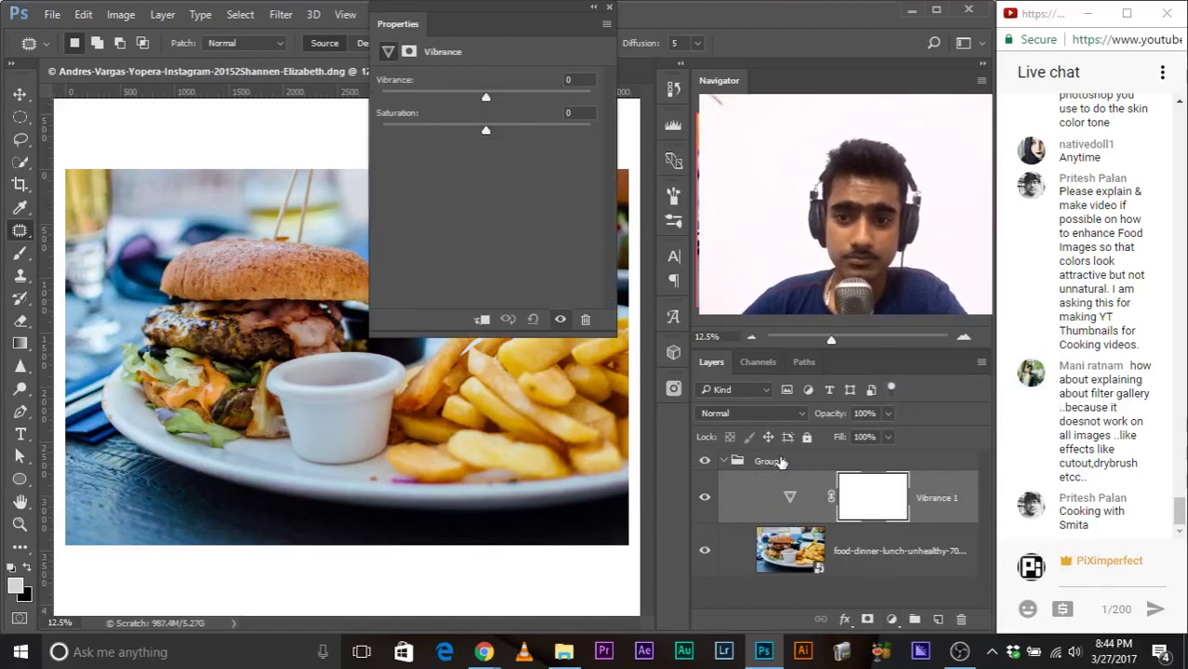
pyautogui.click(610, 10)
# Step: Add a second Vibrance adjustment layer and raise its vibrance to enrich the food colors
pyautogui.click(893, 619)
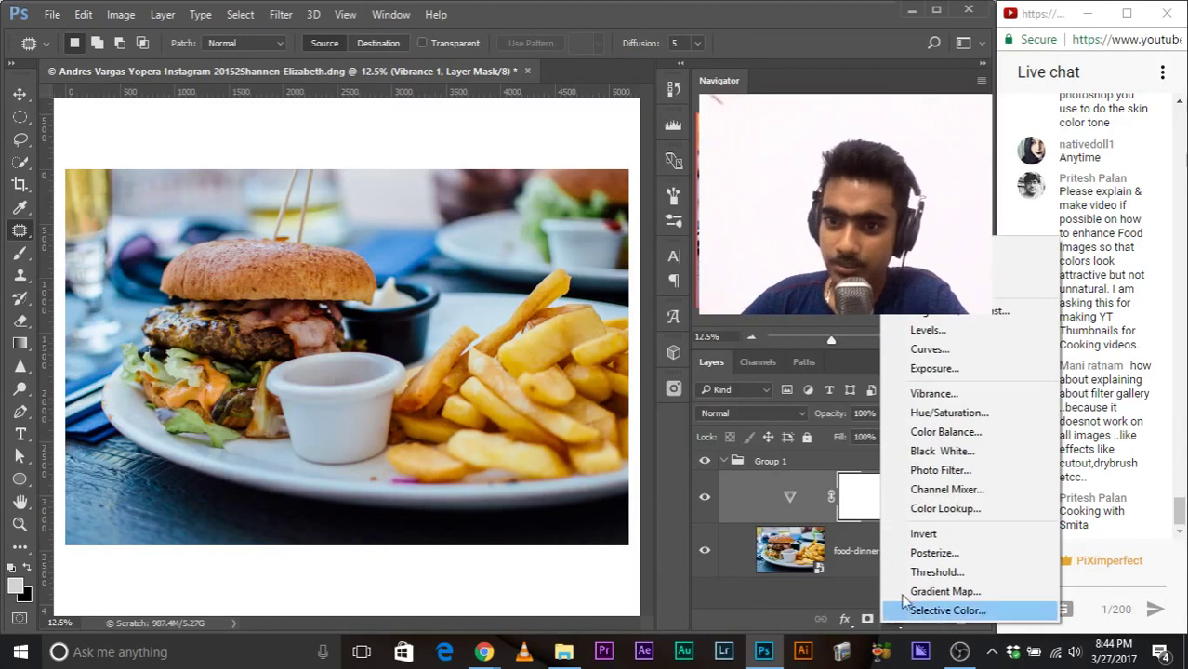
pyautogui.click(933, 393)
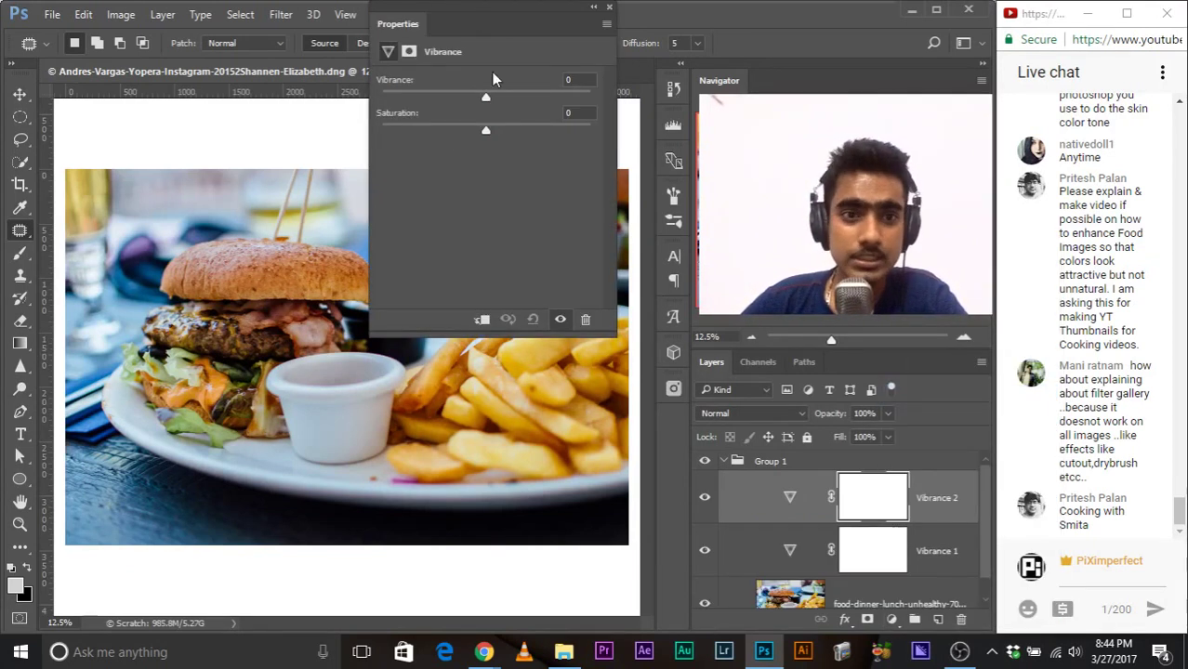
pyautogui.moveTo(413, 24); pyautogui.dragTo(621, 113)
pyautogui.moveTo(690, 186); pyautogui.dragTo(744, 186)
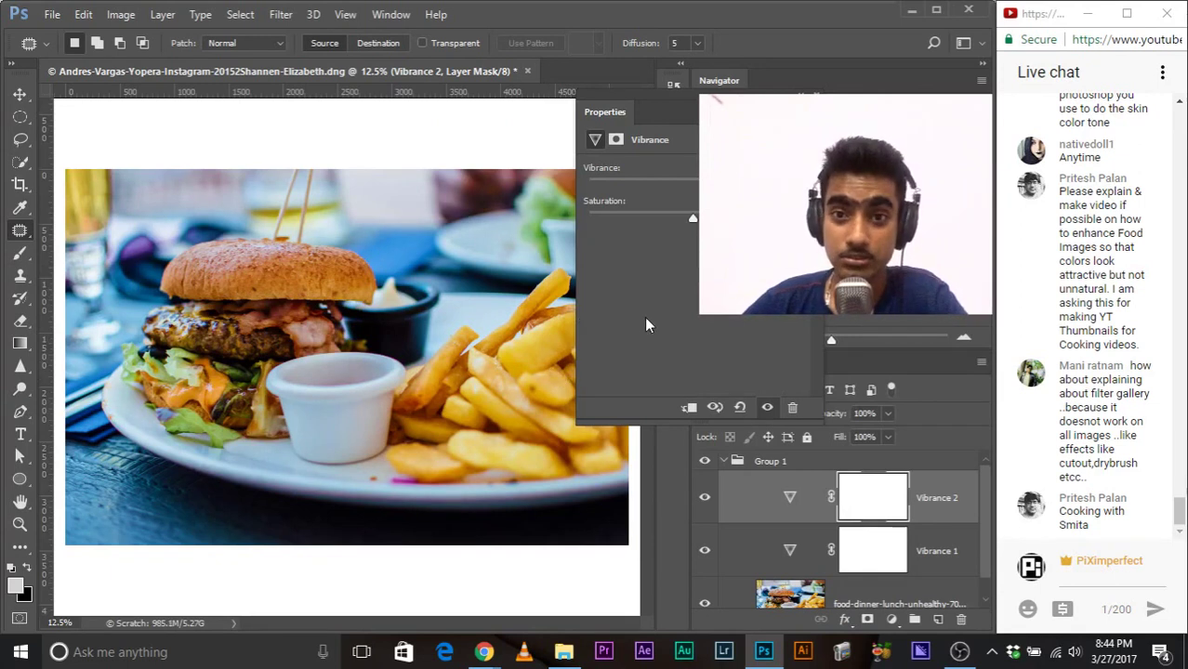
# Step: Try a stronger saturation on the Vibrance 2 layer, return it to neutral and close the settings
pyautogui.moveTo(693, 217); pyautogui.dragTo(734, 218)
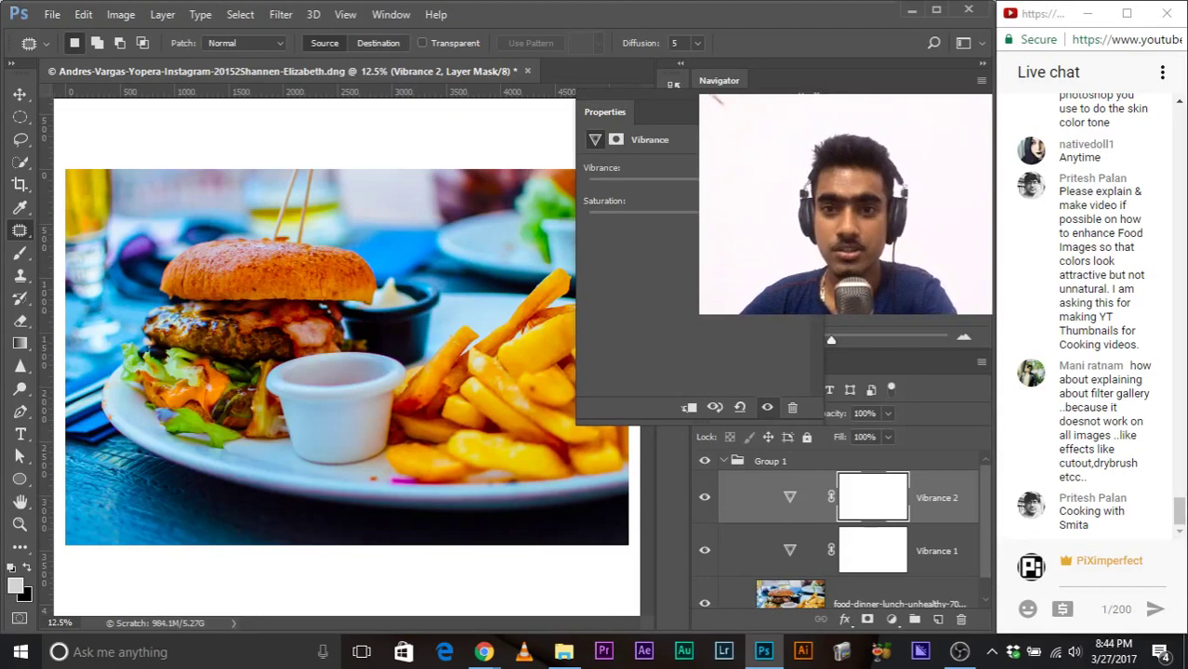
pyautogui.moveTo(734, 218); pyautogui.dragTo(693, 218)
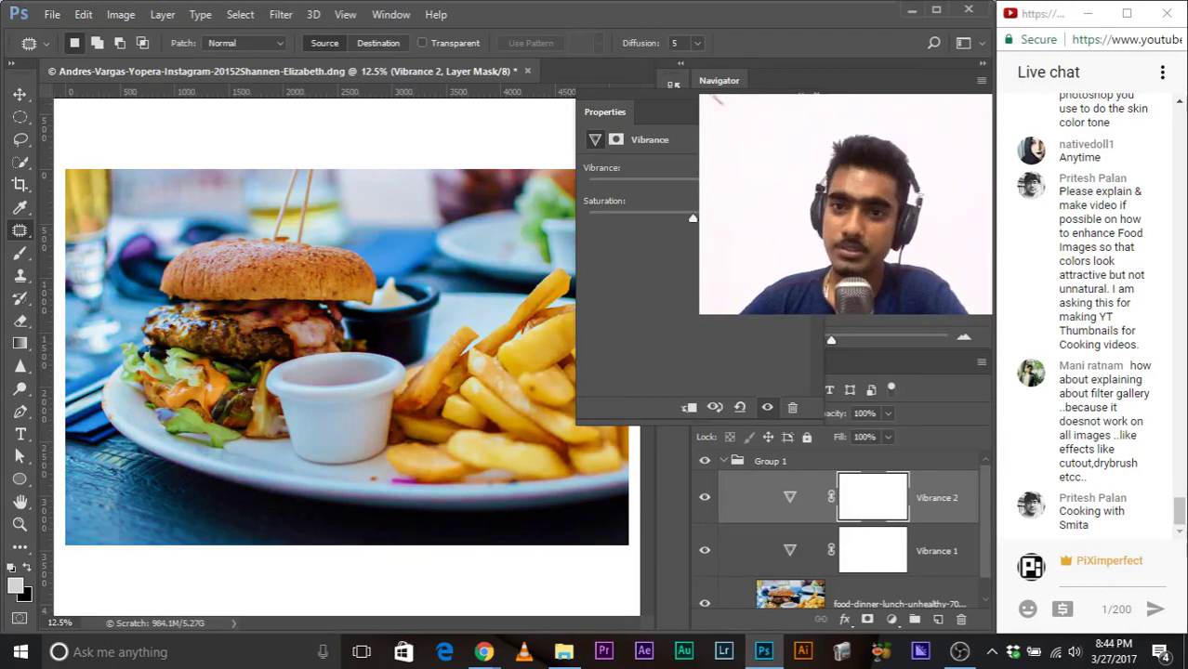
pyautogui.click(743, 516)
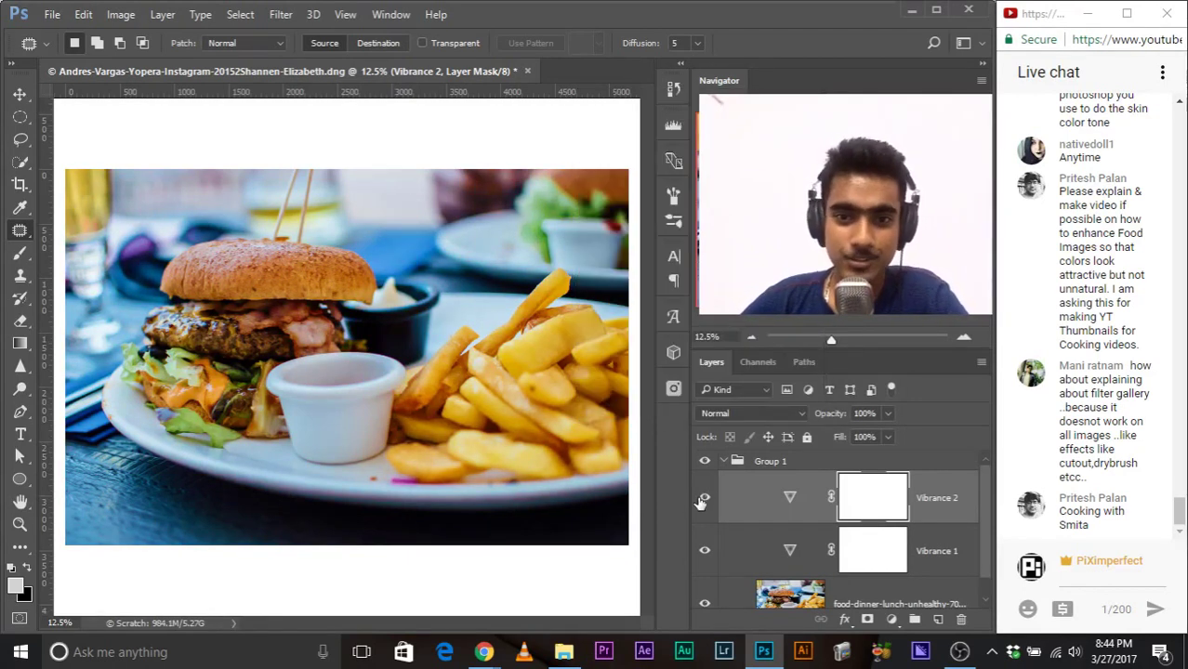
# Step: Inspect the burger and fries up close and delete the Vibrance 2 adjustment layer
pyautogui.hotkey('ctrl', '+')
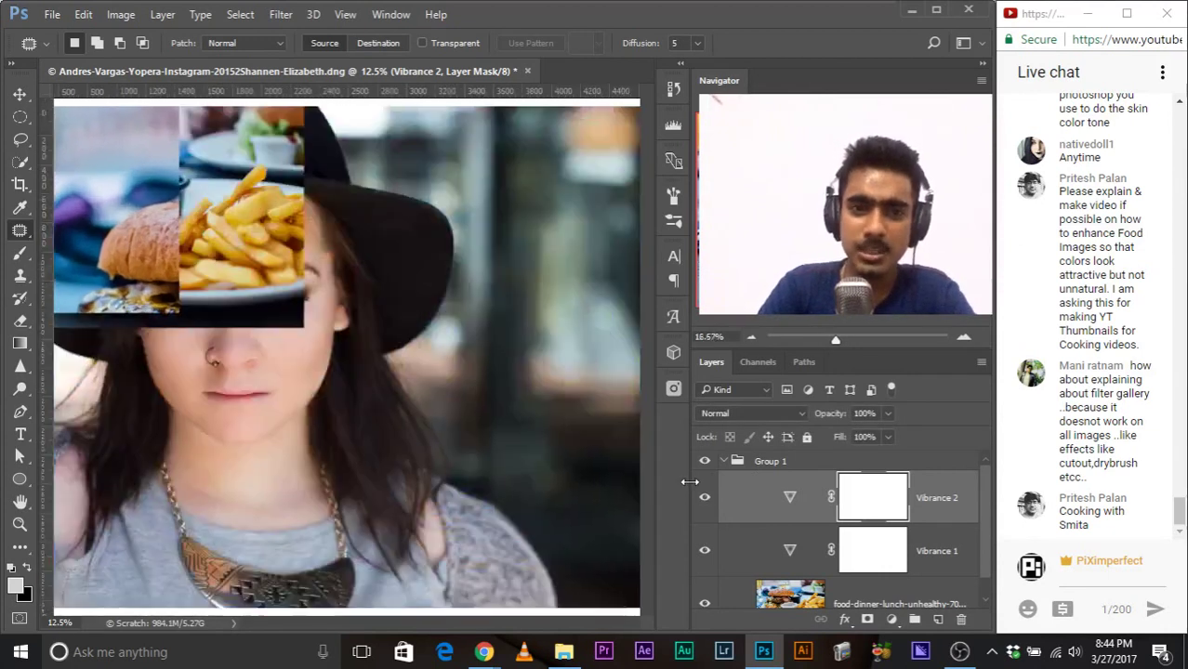
pyautogui.moveTo(504, 340); pyautogui.dragTo(360, 348)
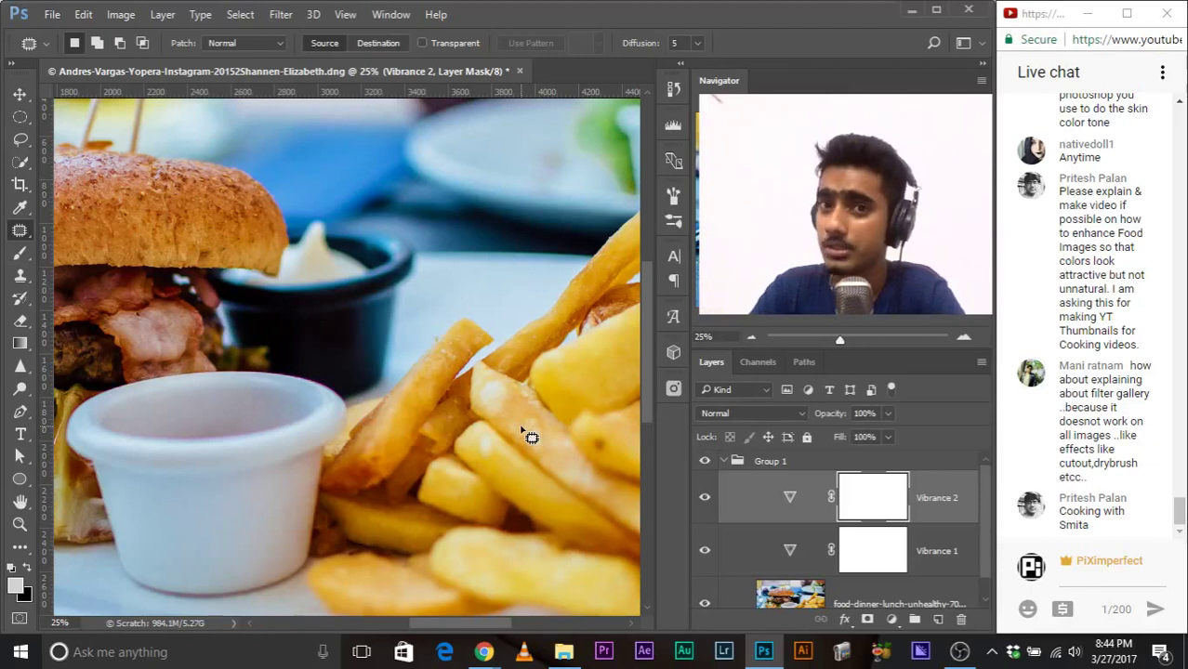
pyautogui.moveTo(910, 502); pyautogui.dragTo(960, 618)
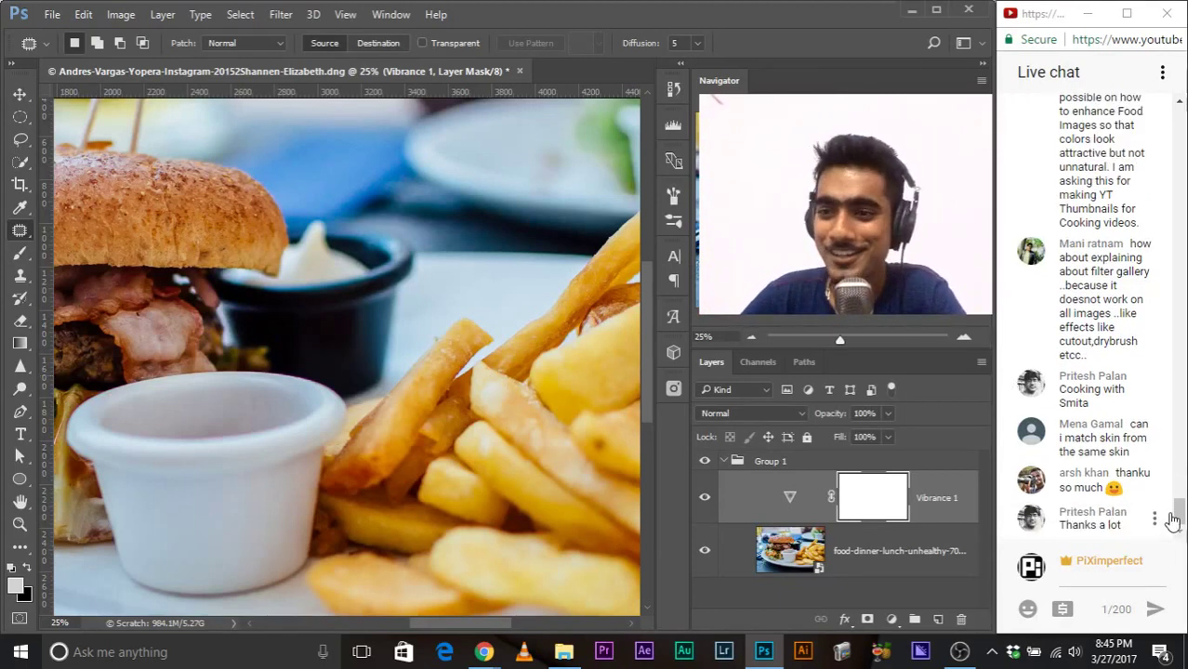
# Step: Switch to the browser's live chat window and read back through earlier viewer questions
pyautogui.scroll(1, 1097, 483)
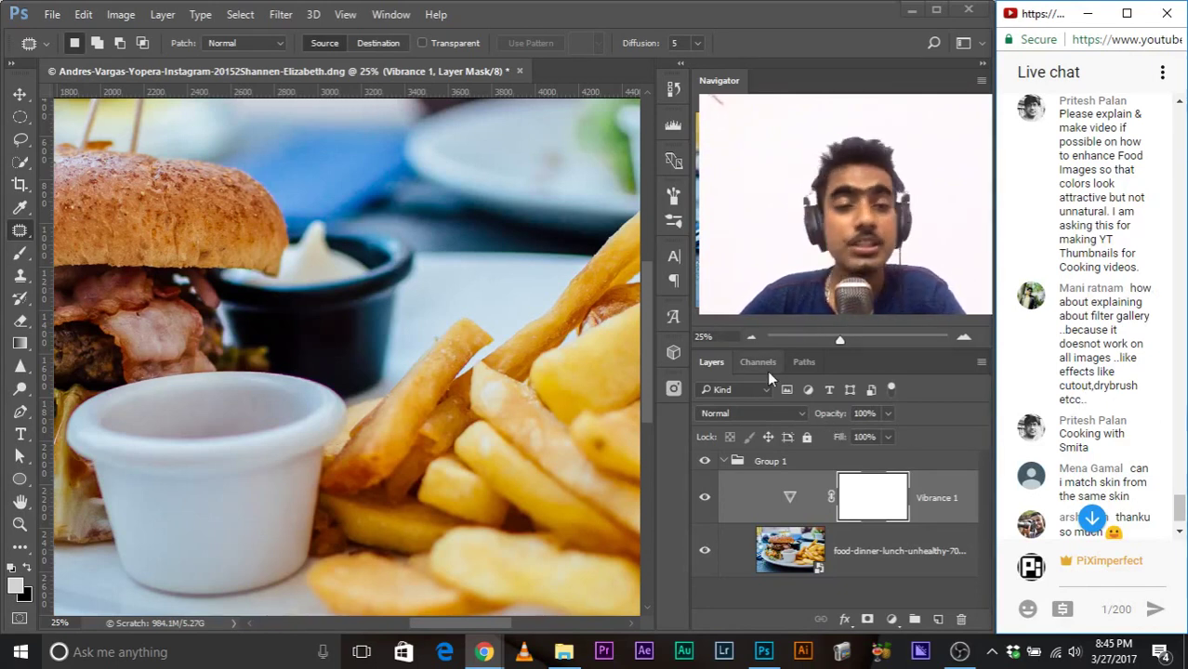
pyautogui.hotkey('ctrl', '-')
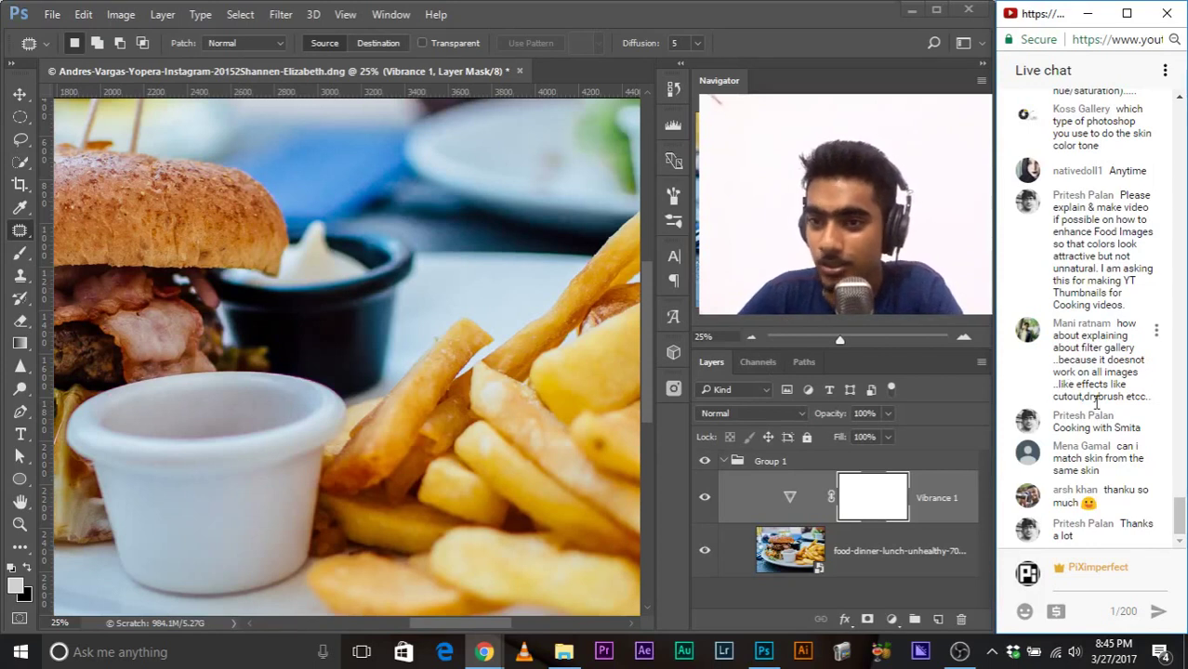
pyautogui.scroll(4, 1176, 513)
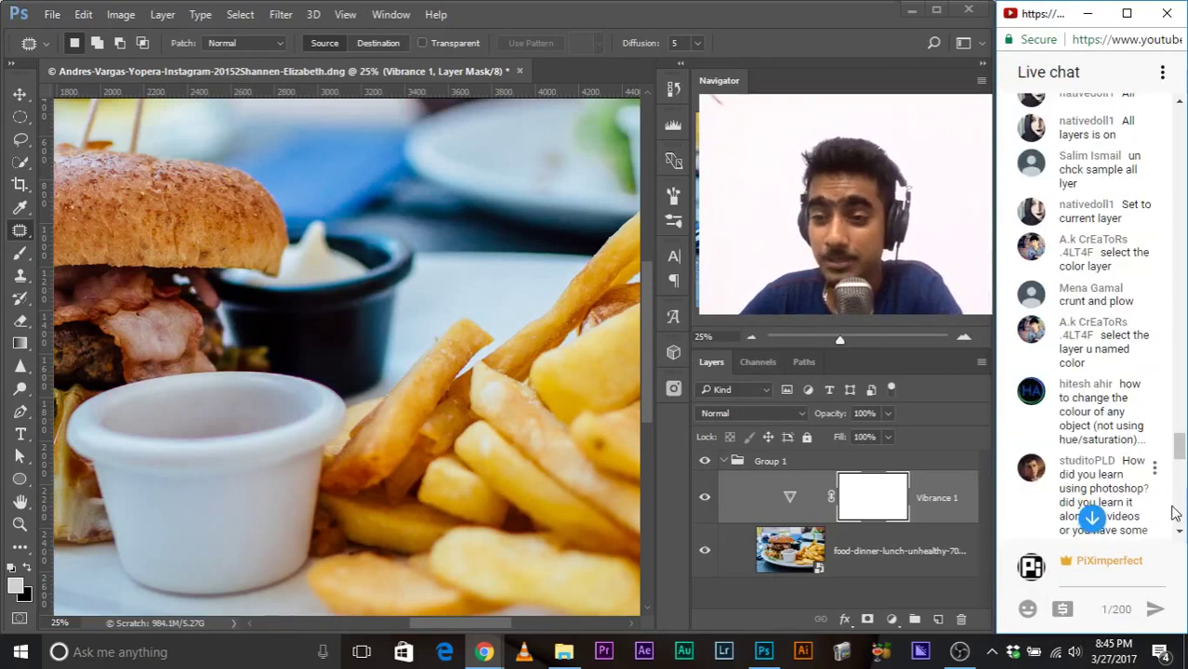
# Step: Look through the viewers' earlier live-chat questions about food photos, skin color tone, object recoloring and color grading
pyautogui.moveTo(1178, 444); pyautogui.dragTo(1175, 516)
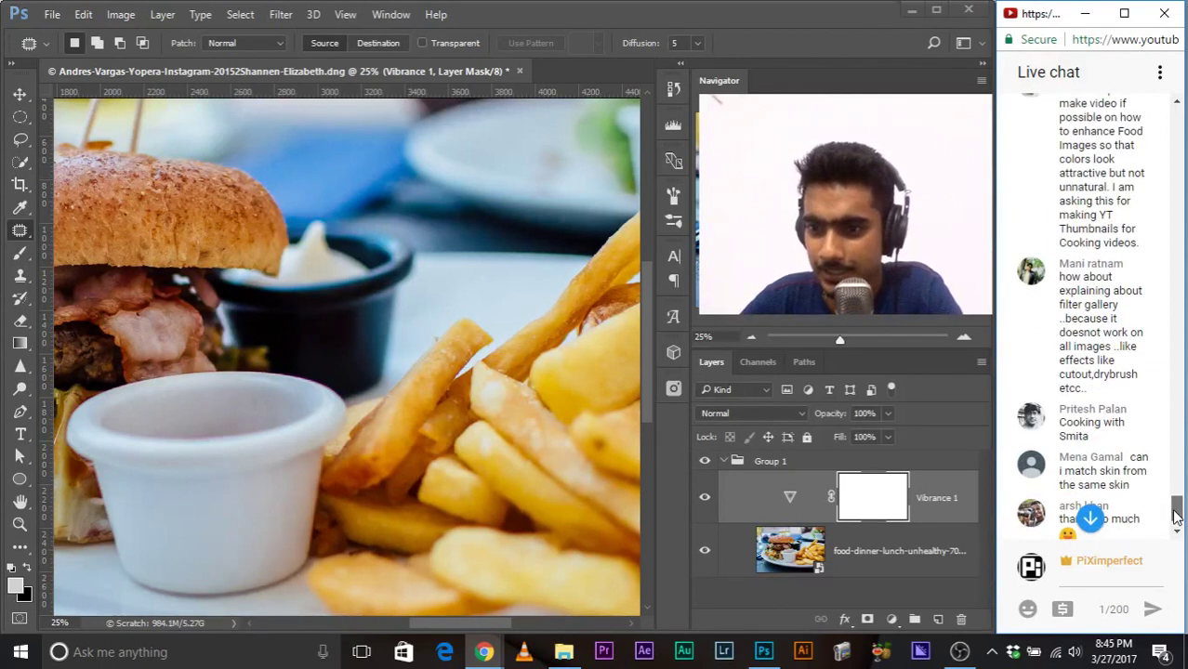
pyautogui.scroll(3, 1127, 482)
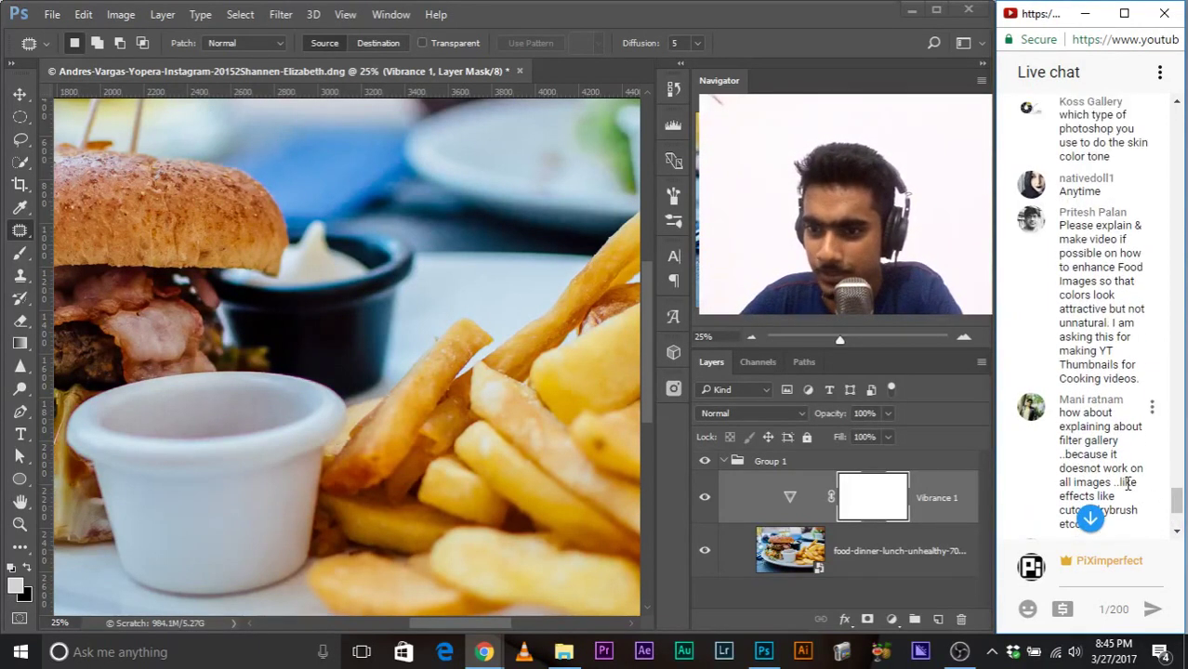
pyautogui.scroll(1, 1097, 436)
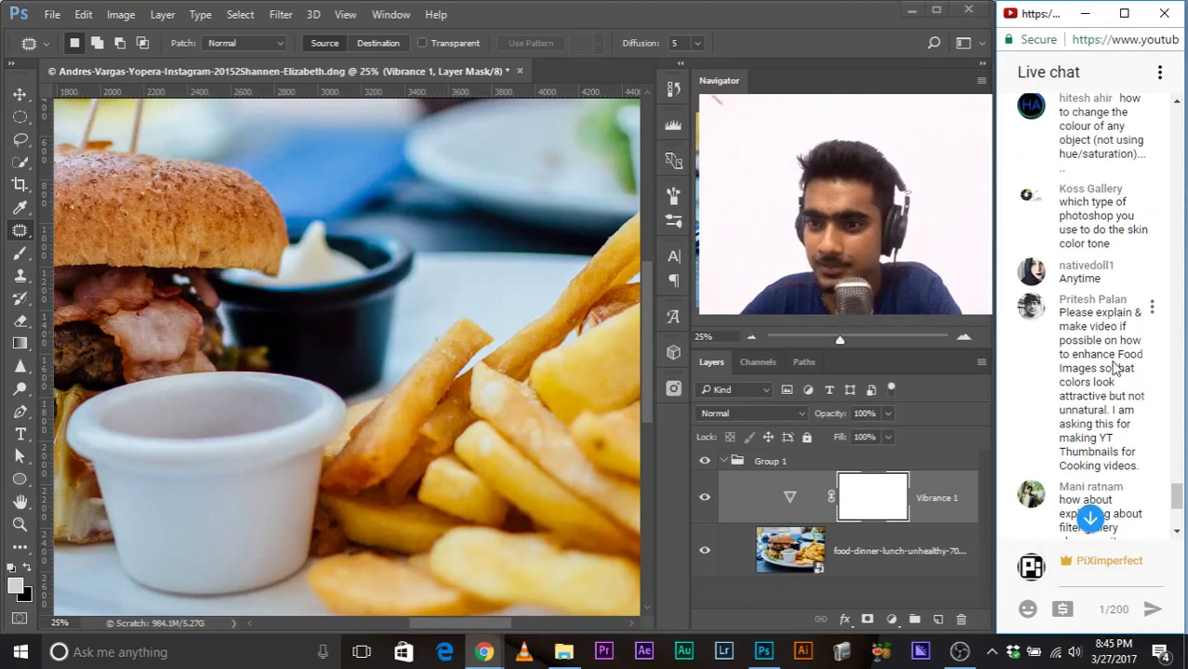
pyautogui.scroll(1, 1106, 381)
pyautogui.scroll(-1, 1095, 400)
pyautogui.scroll(1, 1092, 401)
pyautogui.scroll(2, 1105, 381)
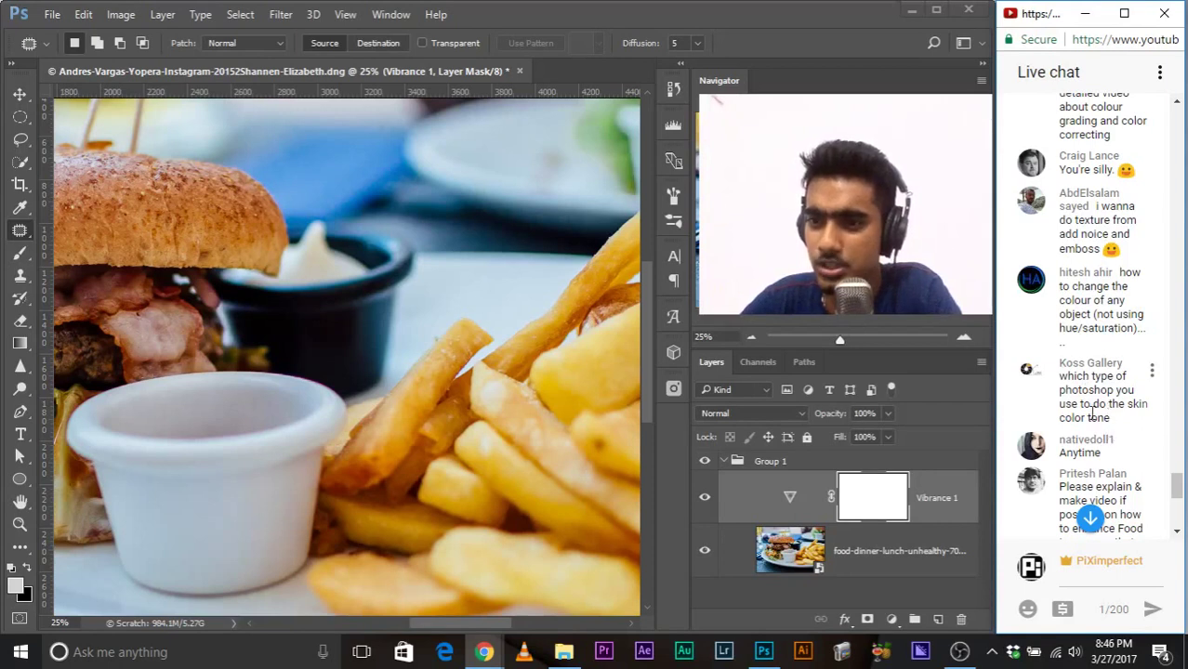
pyautogui.scroll(1, 1092, 415)
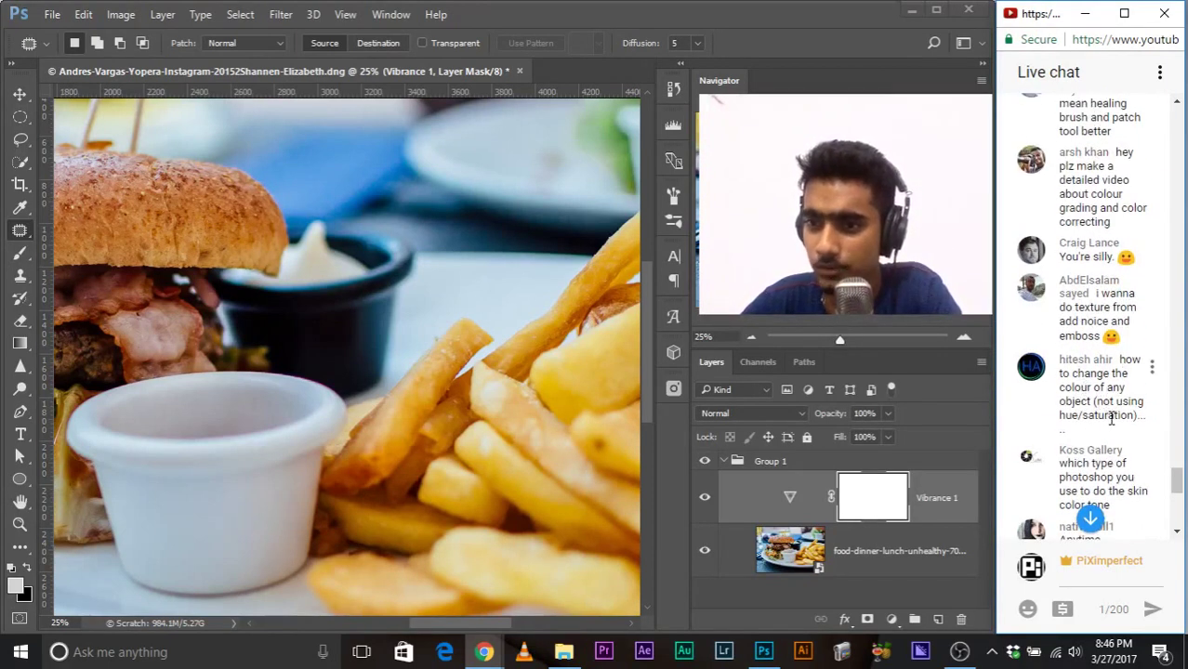
pyautogui.scroll(-1, 1120, 400)
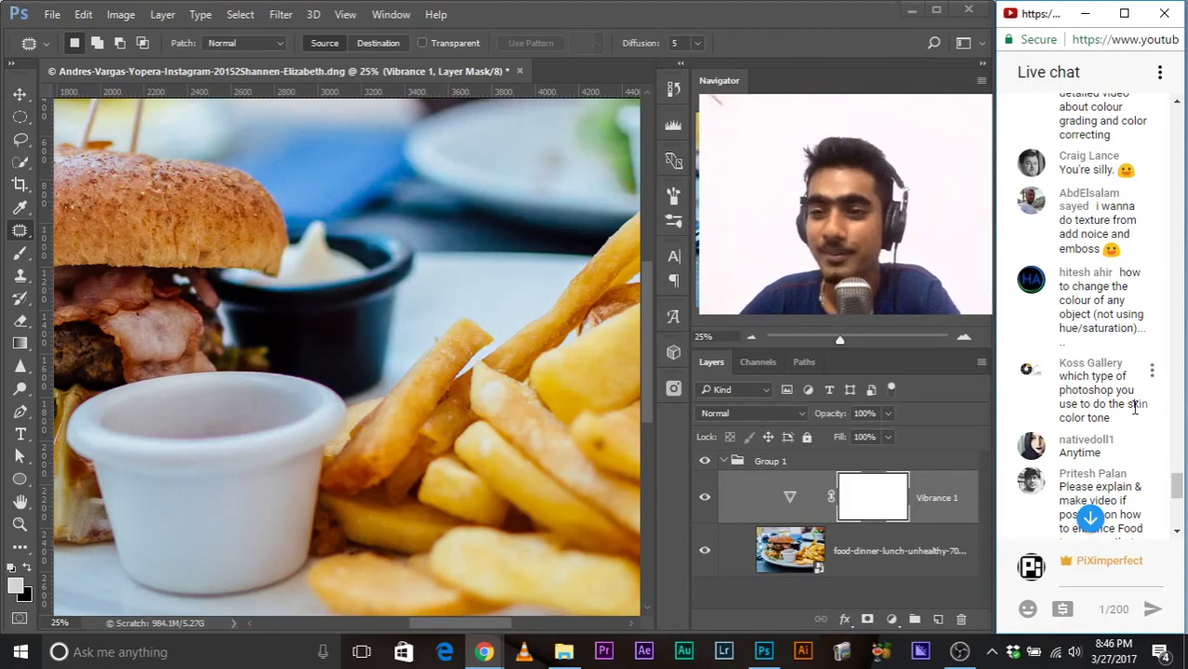
pyautogui.scroll(3, 1134, 409)
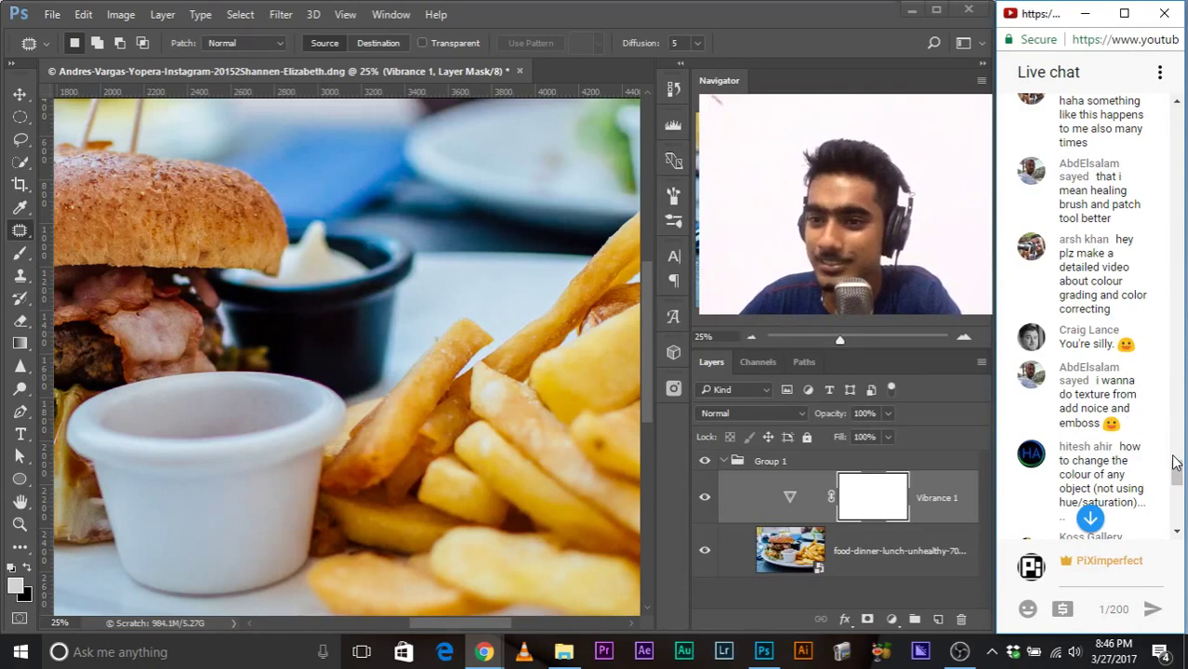
pyautogui.moveTo(1175, 484); pyautogui.dragTo(1177, 476)
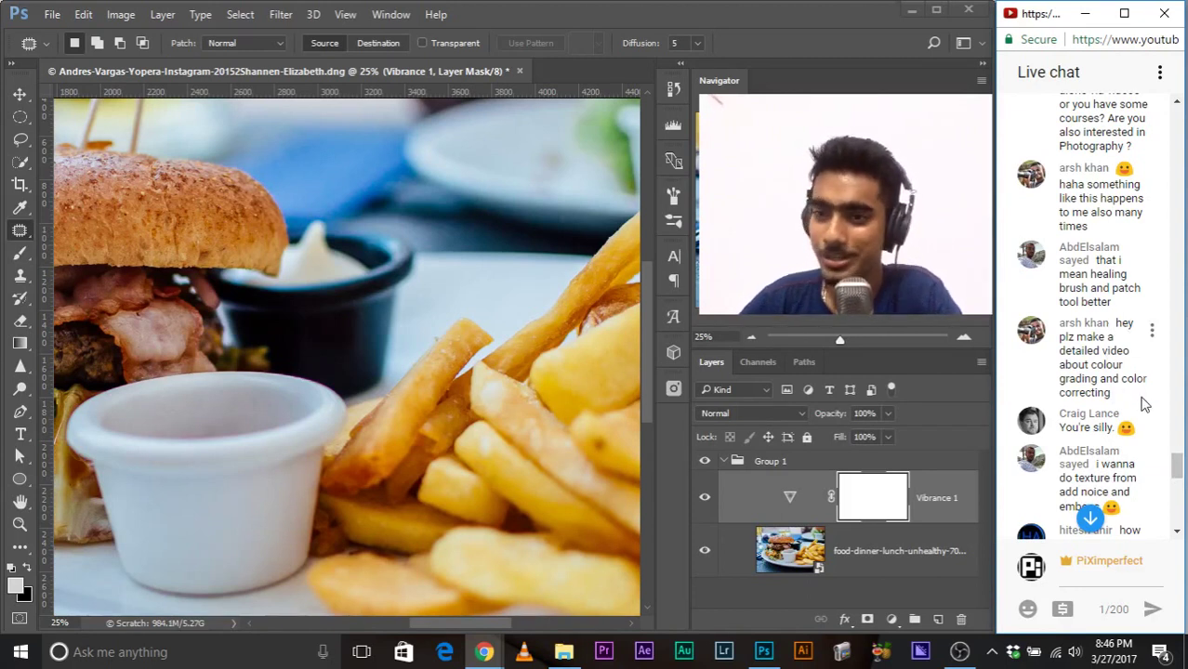
# Step: Catch up on the newest live-chat messages, including the question about opening Camera Raw in versions before CC
pyautogui.moveTo(1180, 466); pyautogui.dragTo(1177, 521)
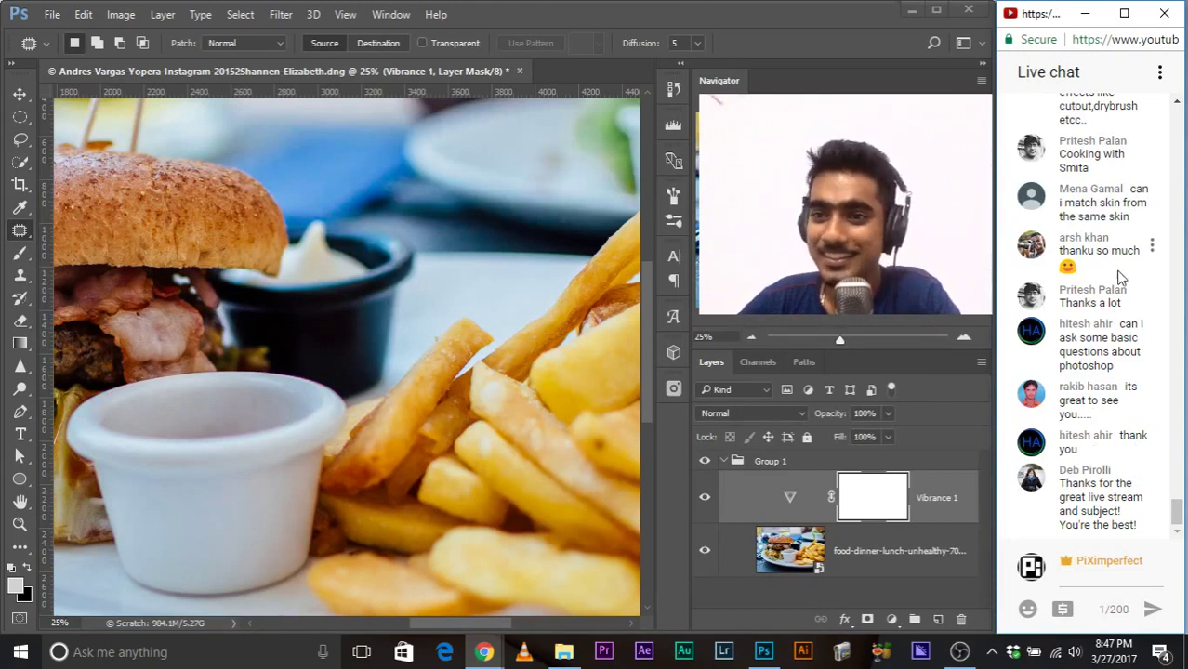
pyautogui.scroll(1, 1110, 269)
pyautogui.scroll(3, 1100, 244)
pyautogui.scroll(-4, 1101, 266)
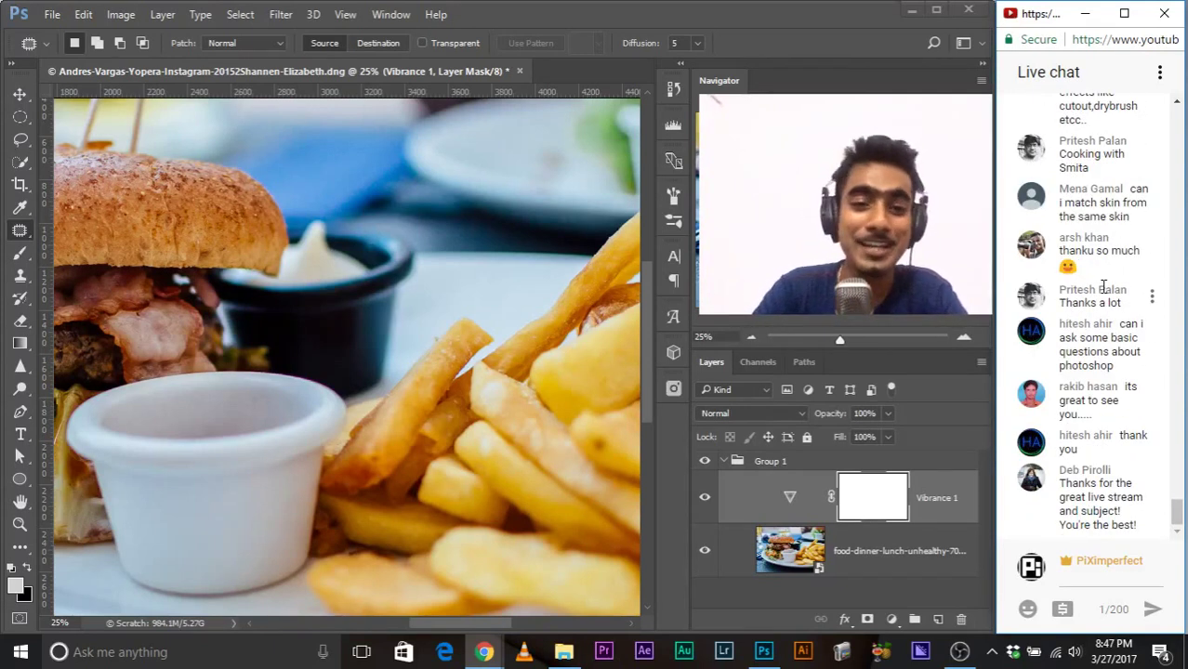
pyautogui.hotkey('ctrl', '-')
pyautogui.hotkey('ctrl', '-')
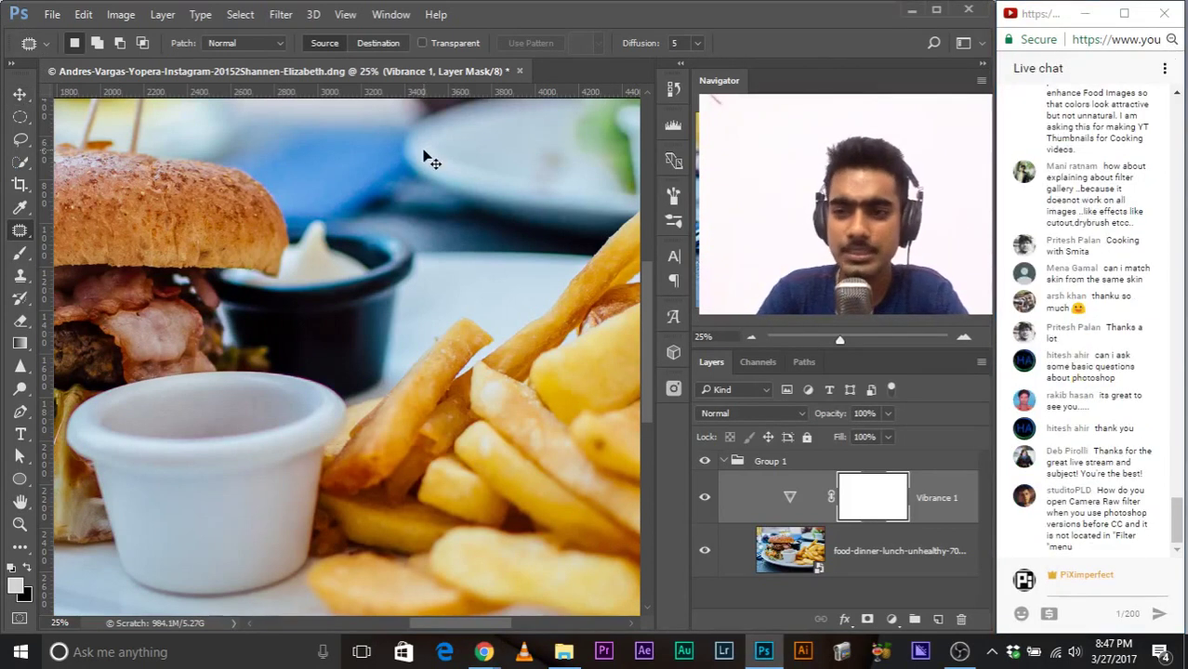
pyautogui.hotkey('ctrl', '-')
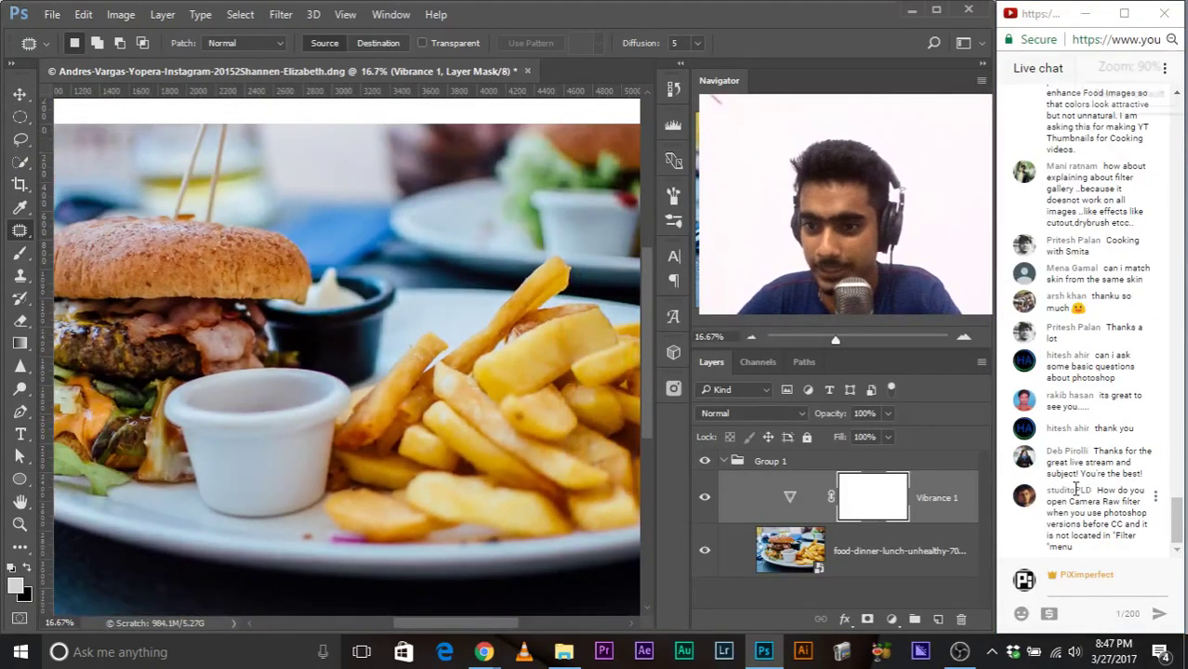
pyautogui.hotkey('ctrl', '+')
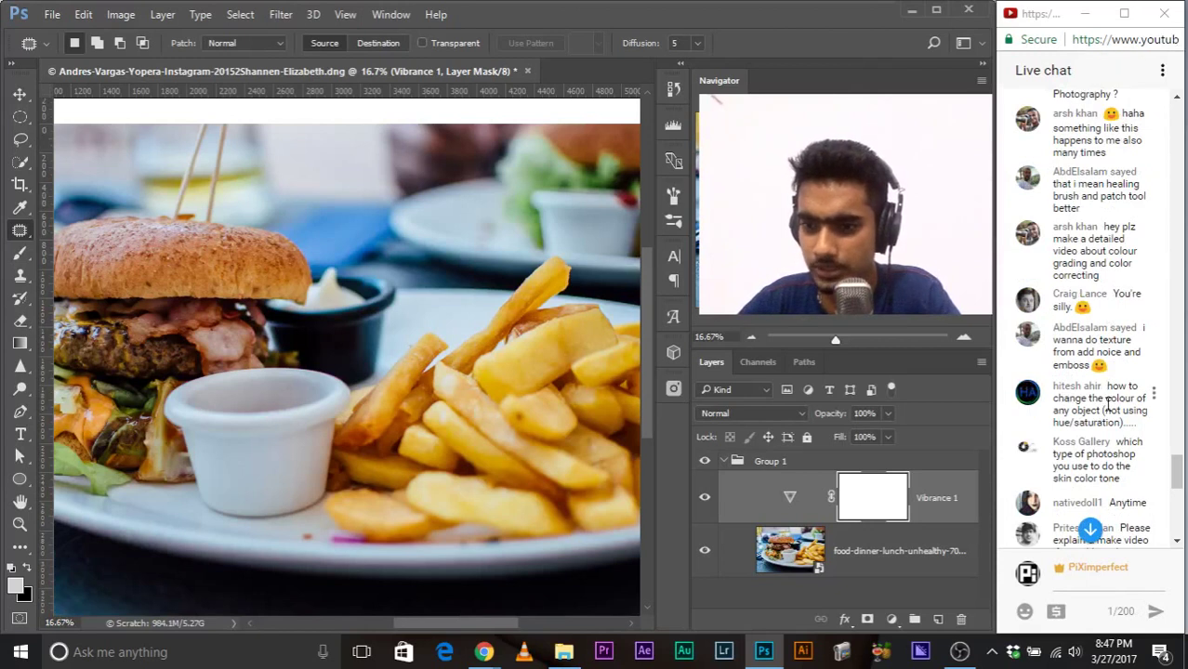
pyautogui.hotkey('ctrl', '+')
pyautogui.moveTo(1178, 414); pyautogui.dragTo(1180, 521)
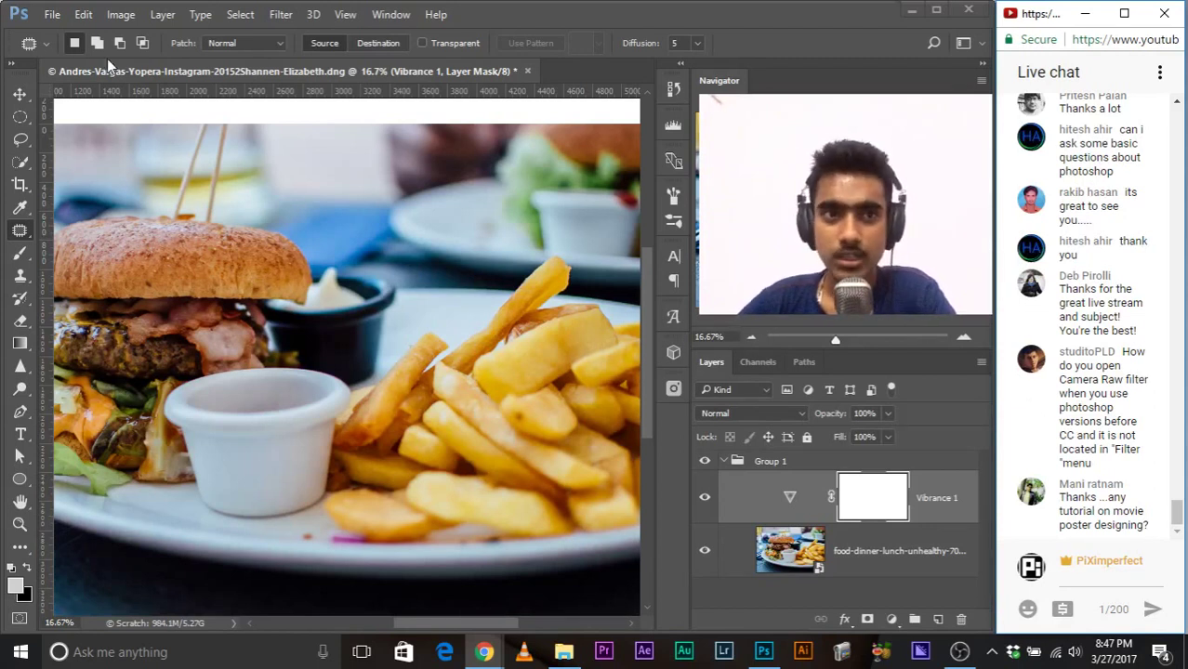
# Step: Show where Camera Raw Filter is listed among Photoshop's filters and close the list without applying anything
pyautogui.click(284, 16)
pyautogui.click(287, 17)
pyautogui.click(287, 17)
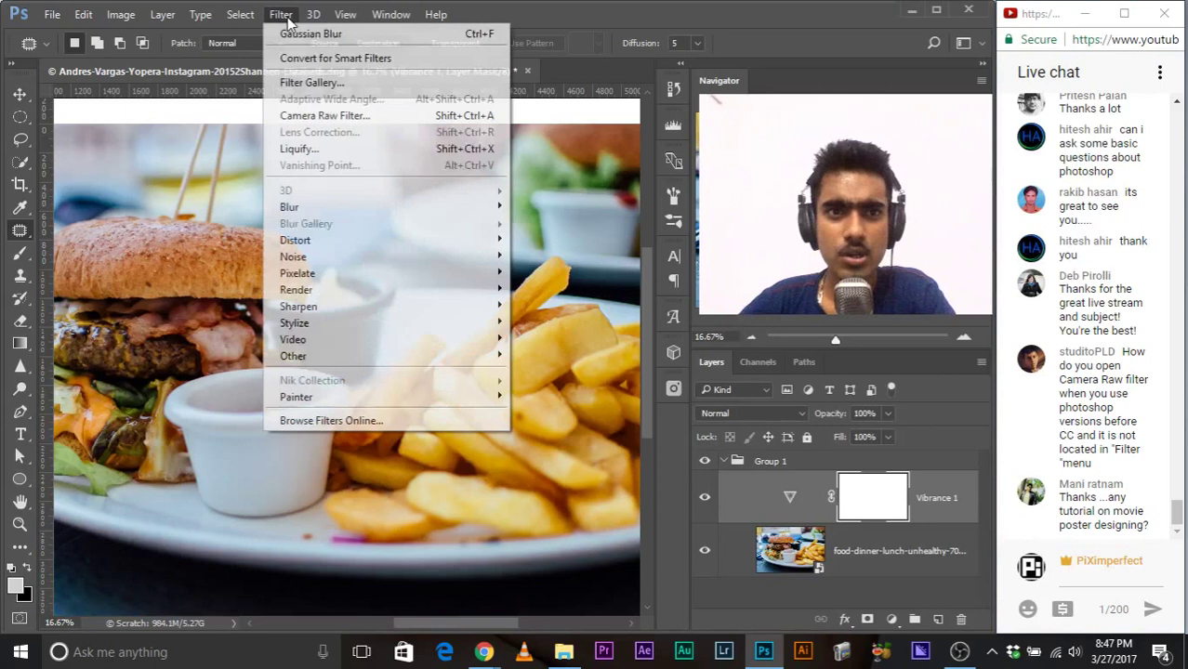
pyautogui.click(627, 26)
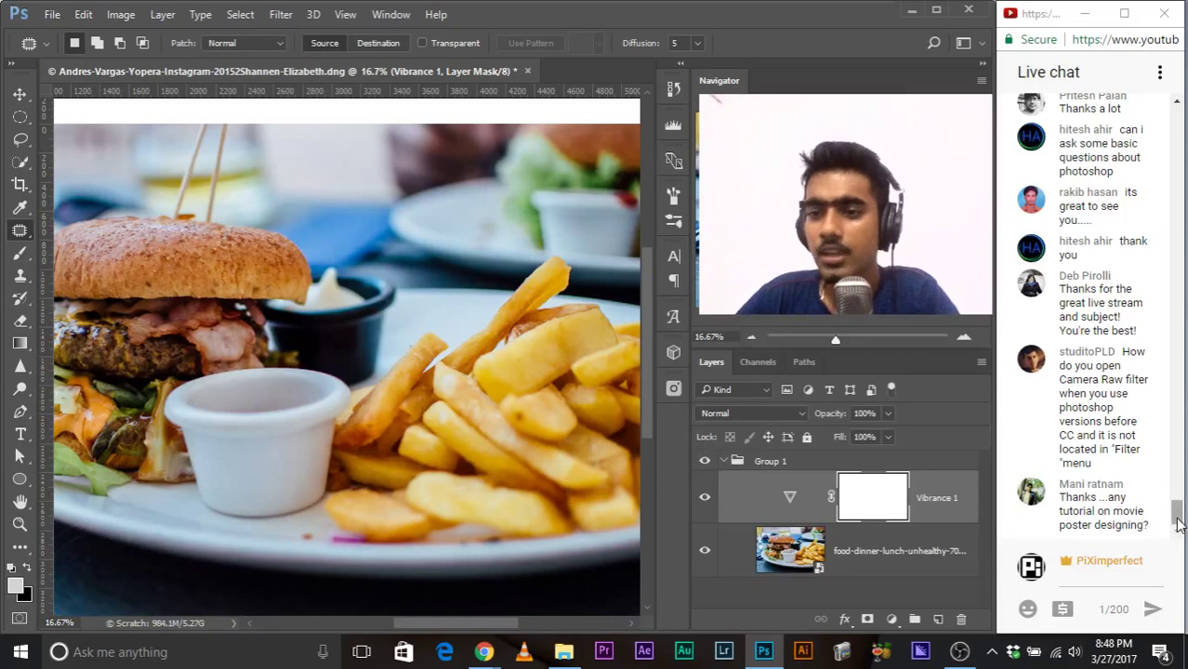
# Step: Read the viewers' replies about the Camera Raw script and Photoshop CS6, and go back to the question on changing an object's color
pyautogui.scroll(3, 1177, 525)
pyautogui.scroll(-3, 1181, 527)
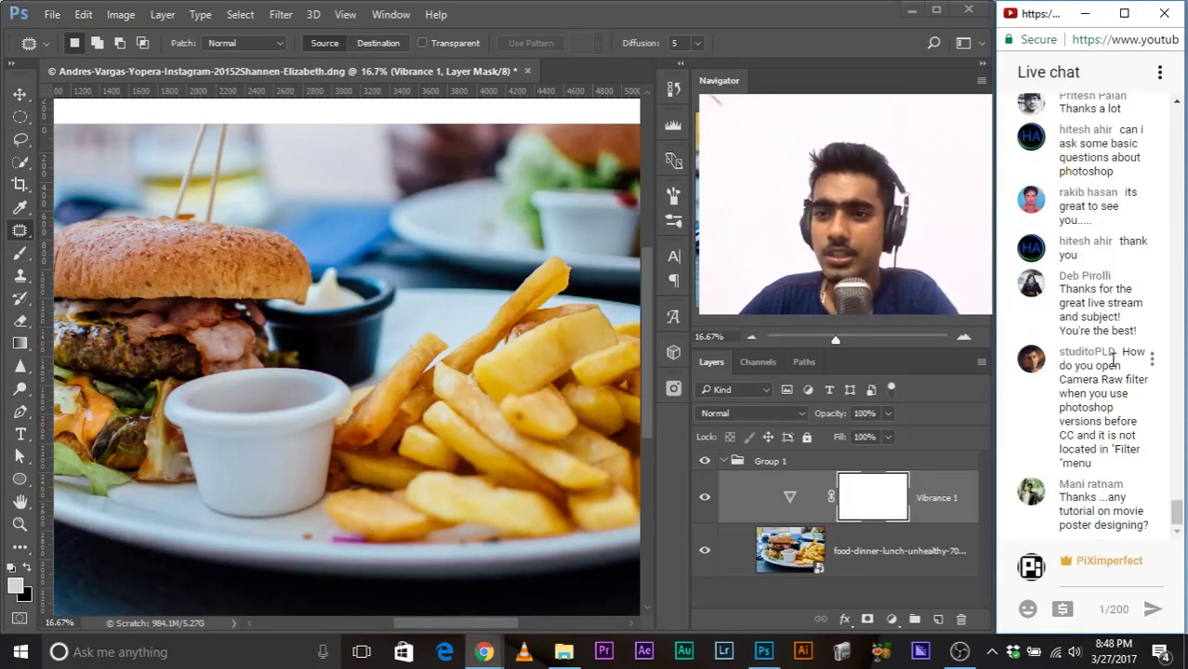
pyautogui.scroll(5, 1116, 365)
pyautogui.hotkey('ctrl', '-')
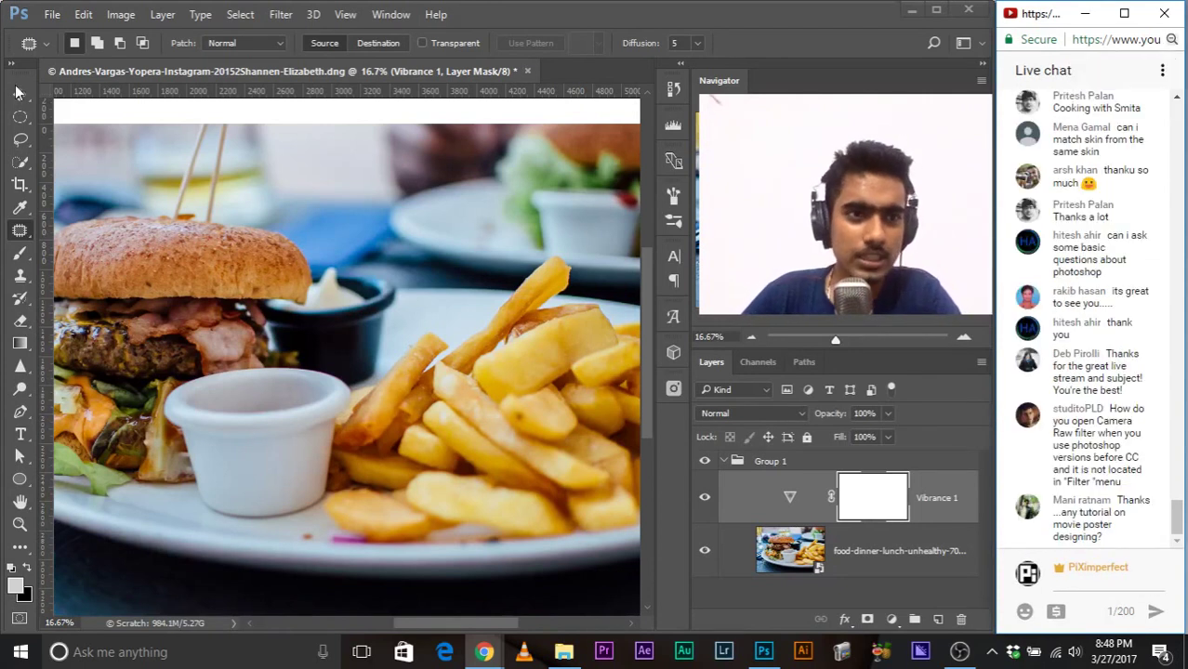
pyautogui.click(16, 91)
pyautogui.hotkey('ctrl', '-')
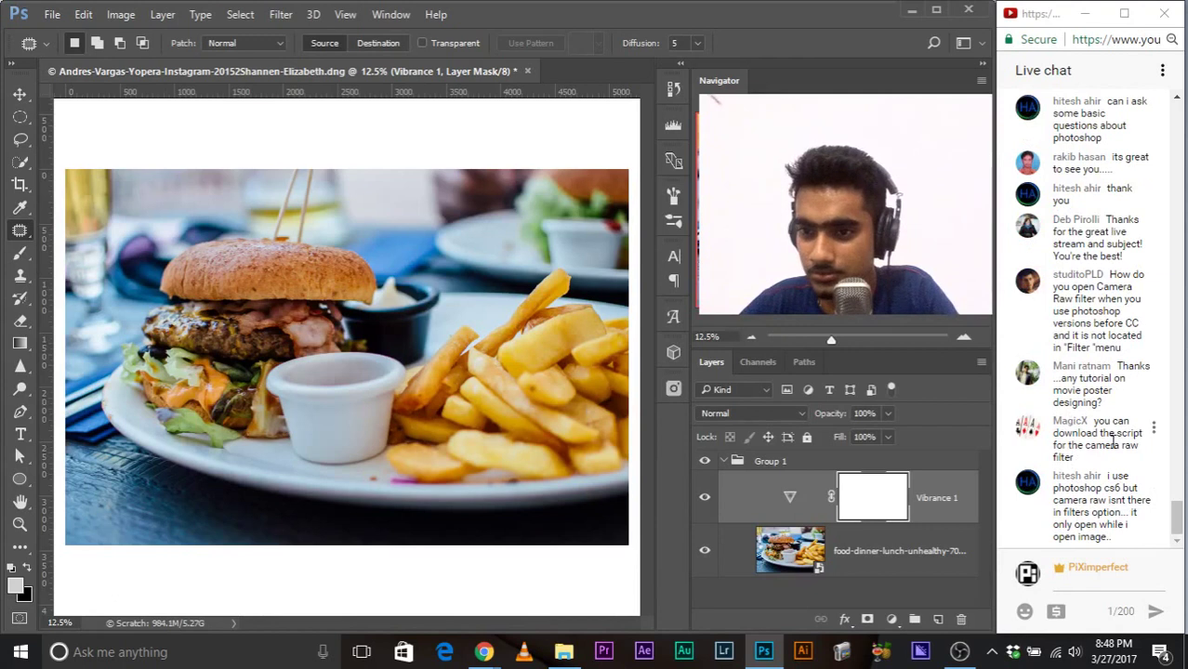
pyautogui.moveTo(1083, 433); pyautogui.dragTo(1100, 447)
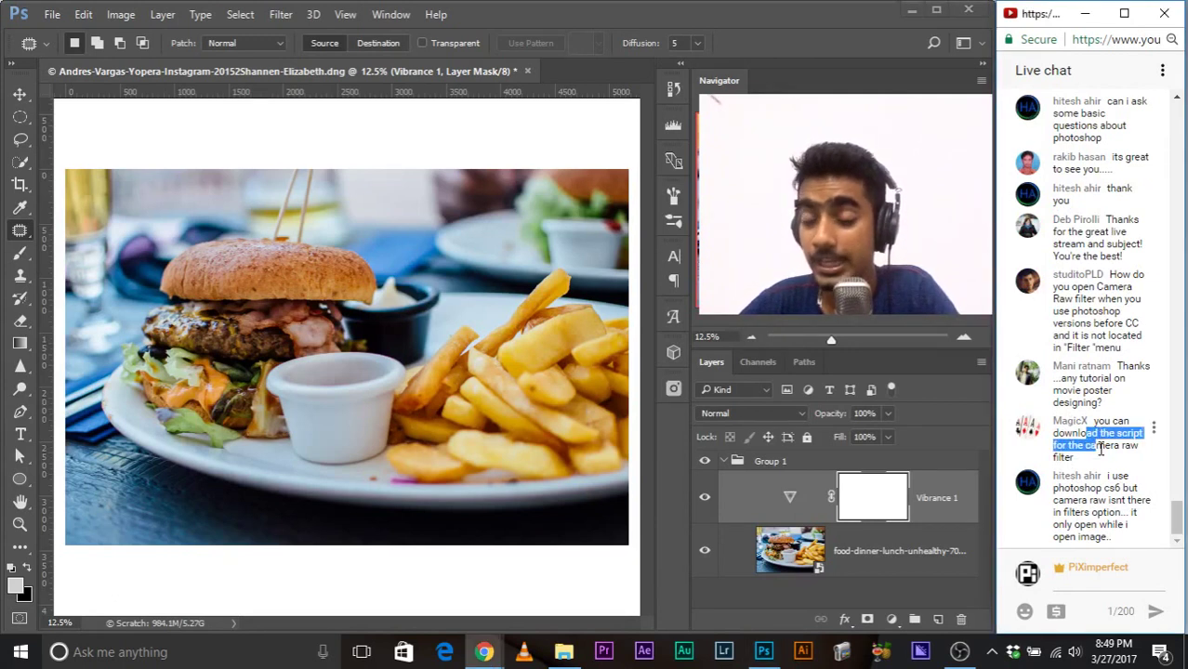
pyautogui.click(1100, 447)
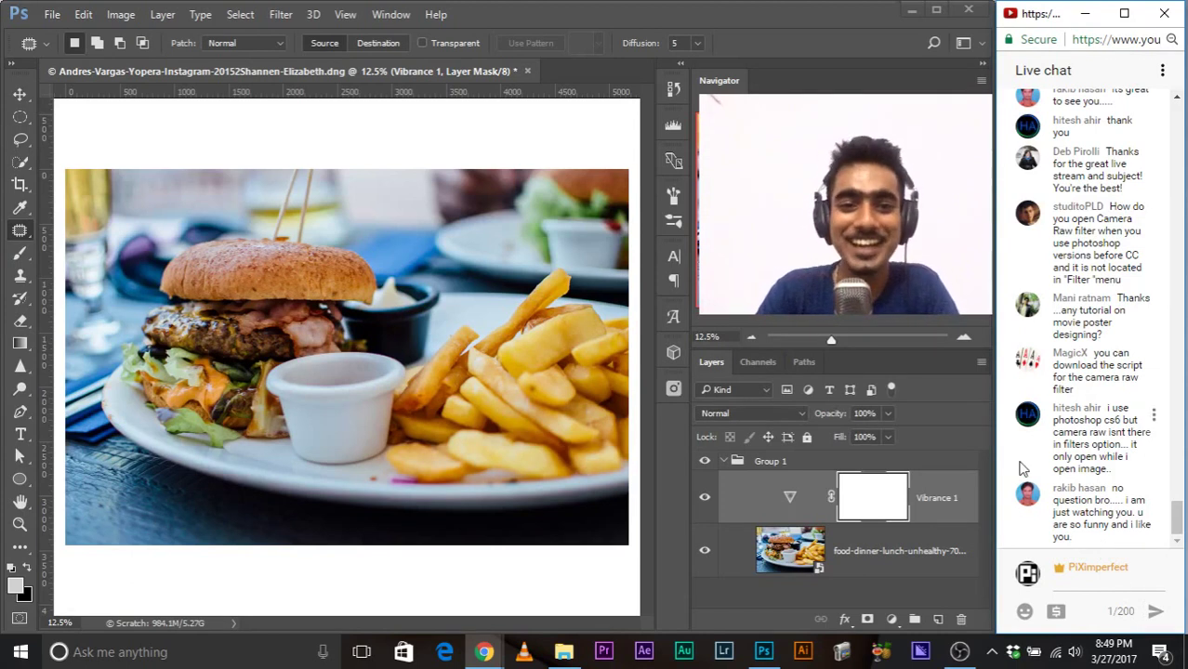
pyautogui.hotkey('ctrl', '-')
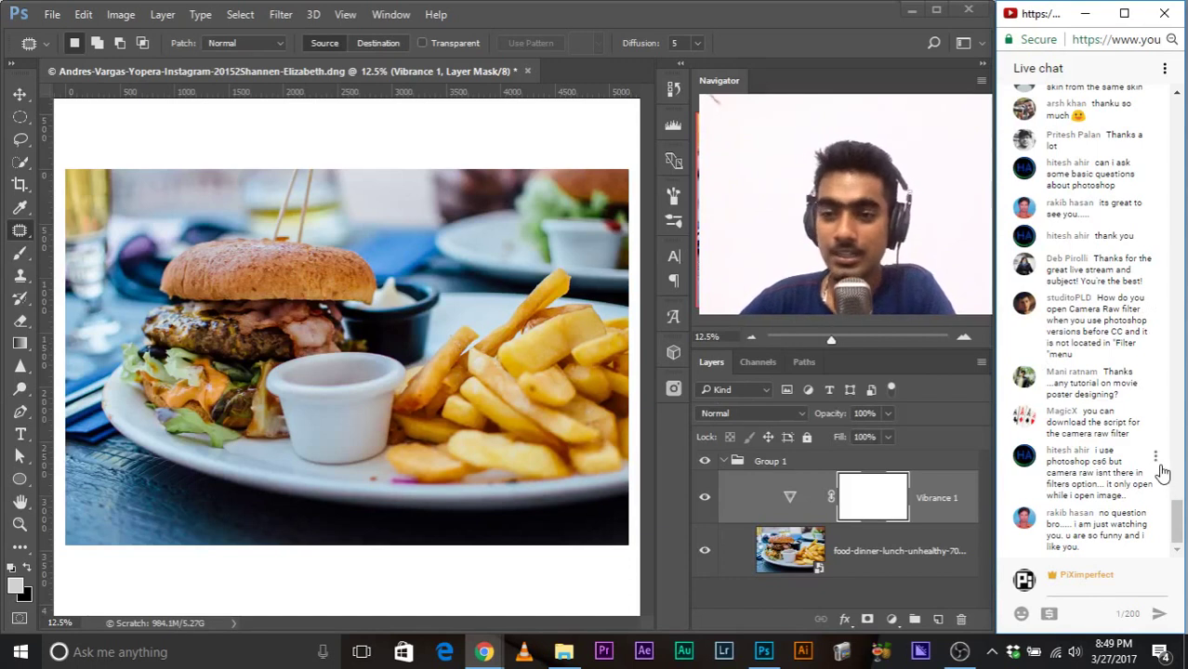
pyautogui.hotkey('ctrl', '+')
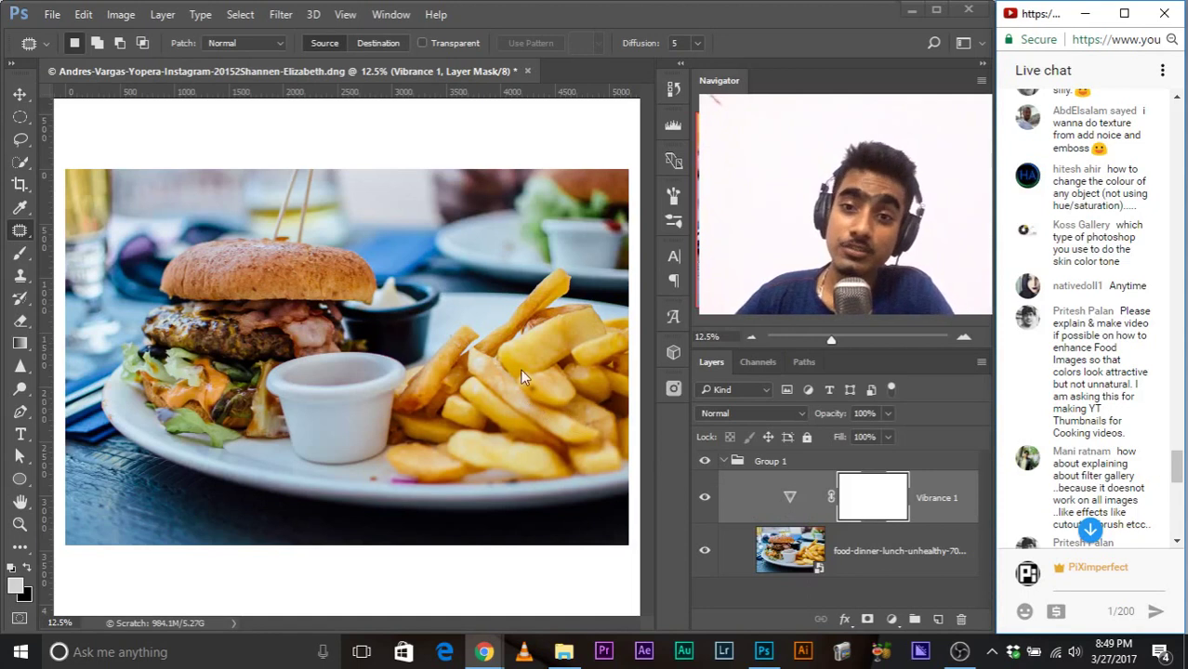
# Step: Add a Hue/Saturation adjustment layer in Photoshop, clear its settings away from the fries, and move the layer above Group 1
pyautogui.click(892, 619)
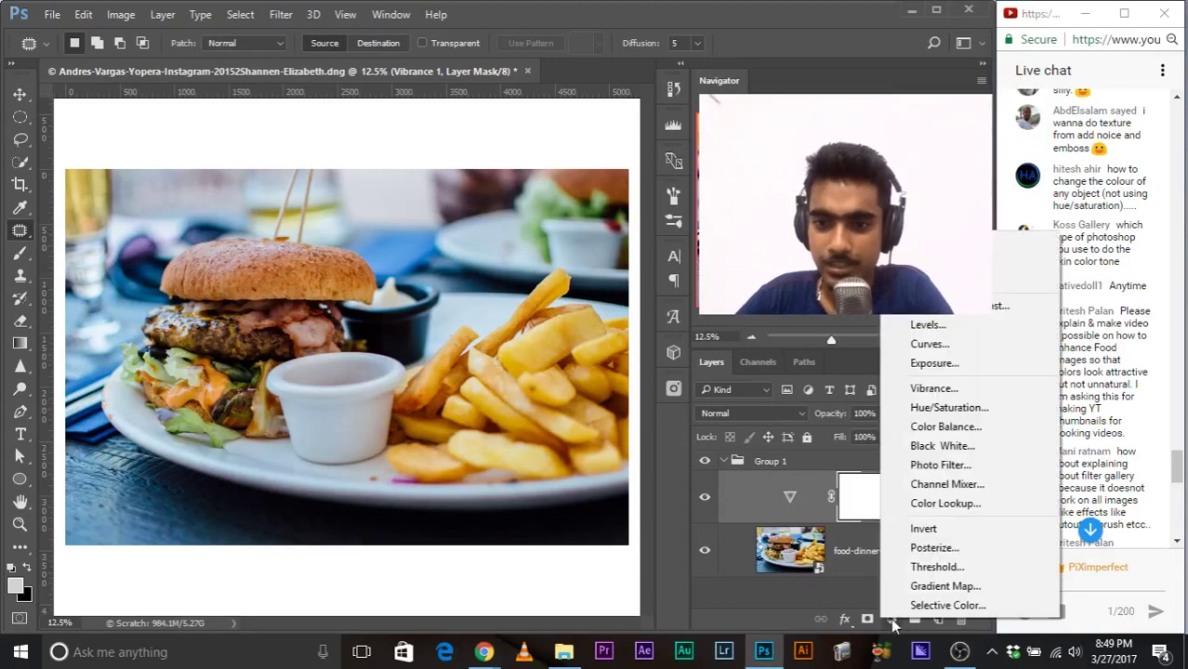
pyautogui.click(918, 414)
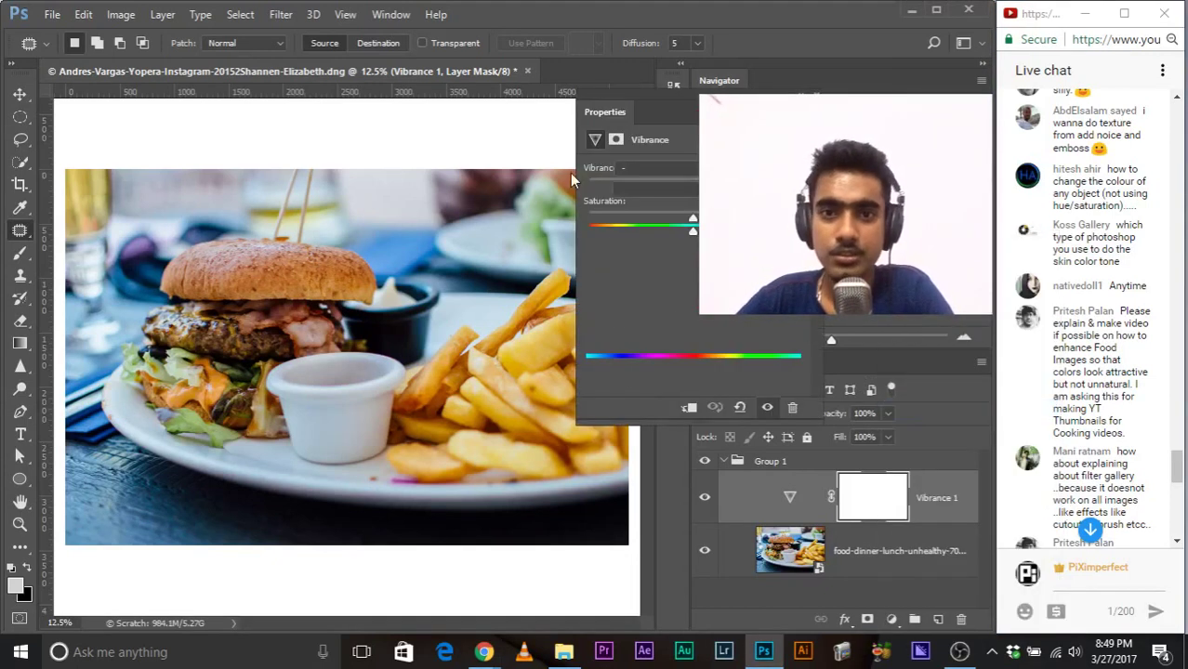
pyautogui.moveTo(592, 106); pyautogui.dragTo(80, 195)
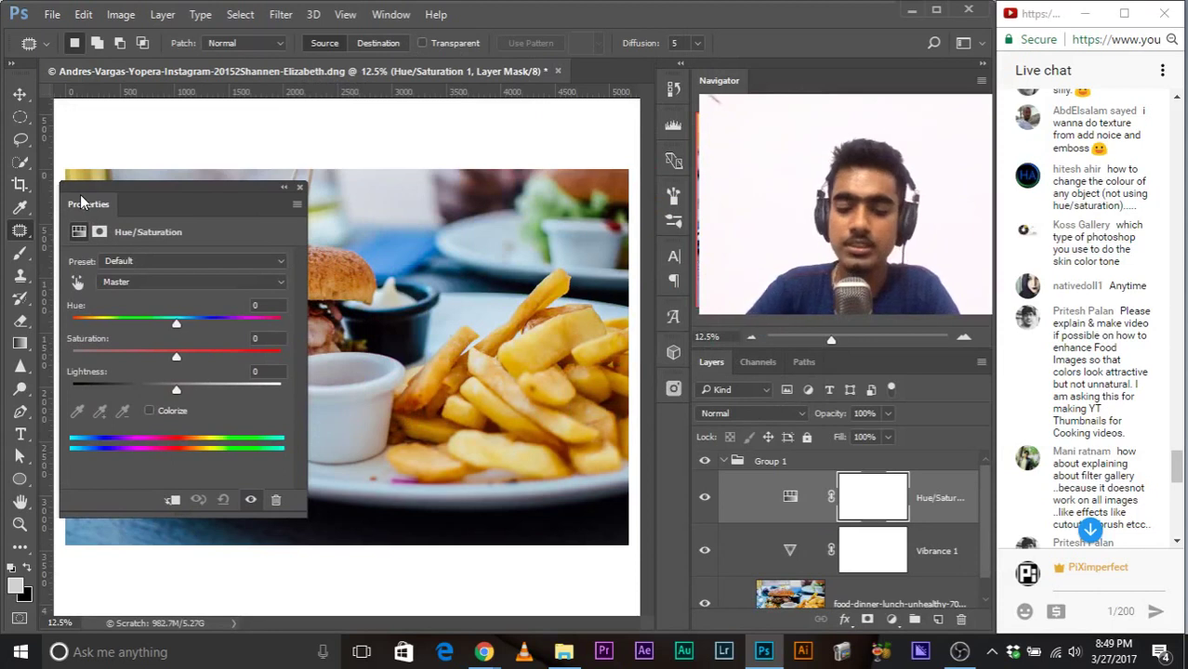
pyautogui.hotkey('ctrl', '+')
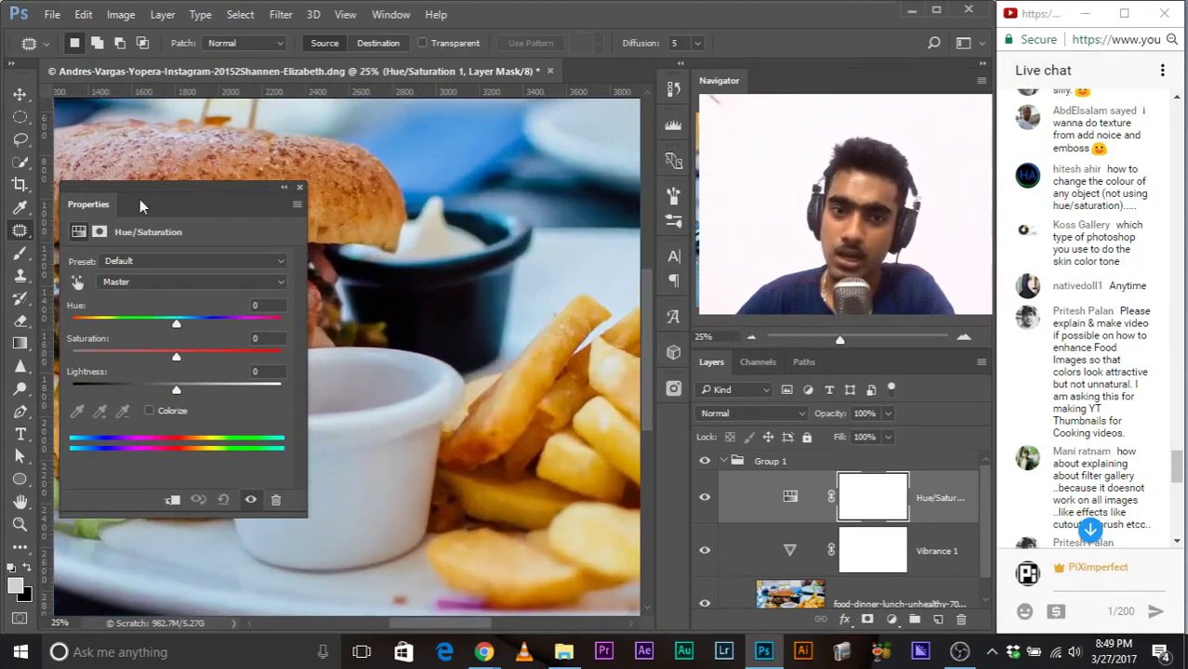
pyautogui.hotkey('ctrl', '+')
pyautogui.moveTo(398, 310); pyautogui.dragTo(495, 299)
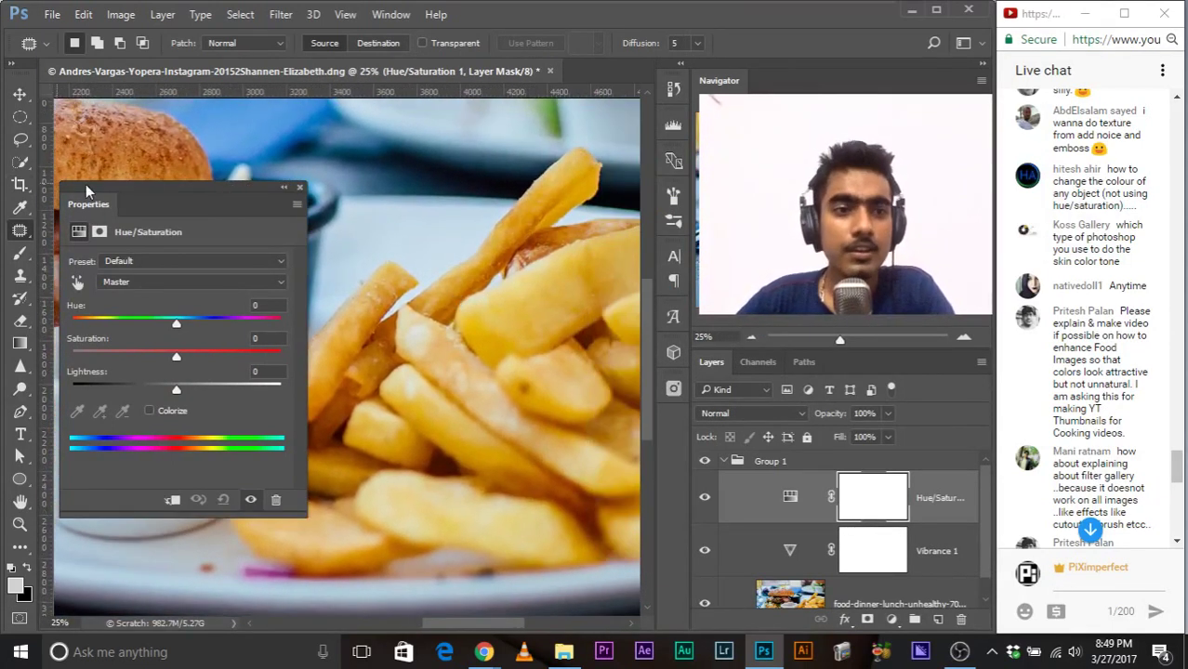
pyautogui.moveTo(101, 197); pyautogui.dragTo(88, 111)
pyautogui.moveTo(78, 128); pyautogui.dragTo(132, 171)
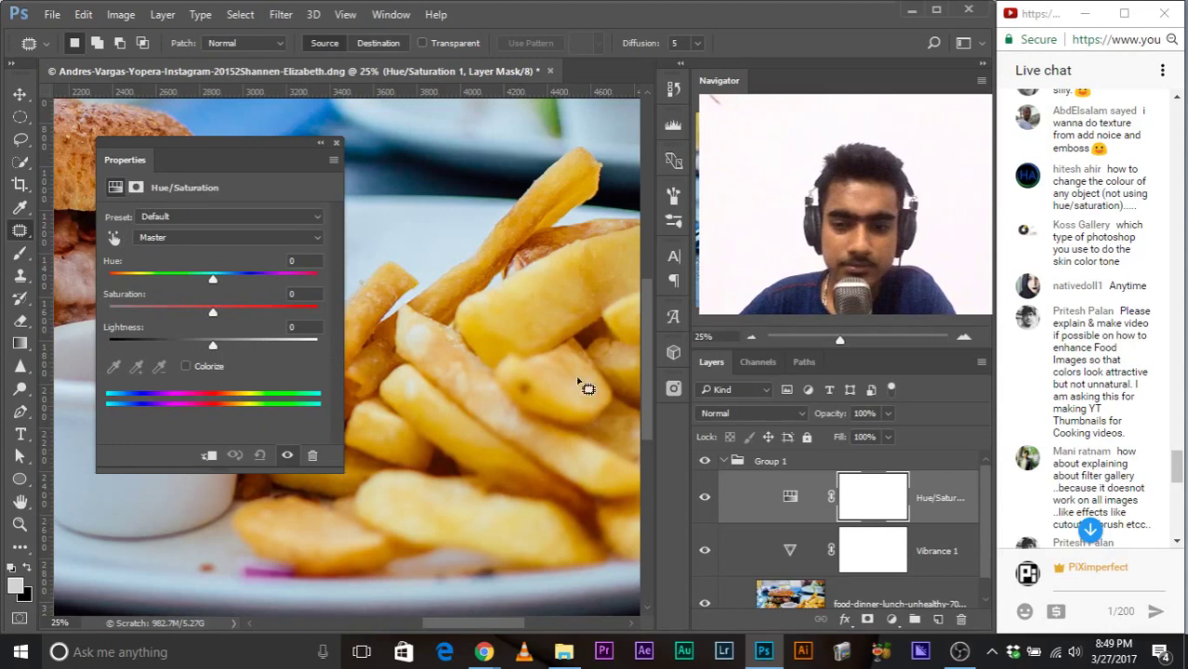
pyautogui.moveTo(933, 515); pyautogui.dragTo(930, 461)
pyautogui.click(755, 477)
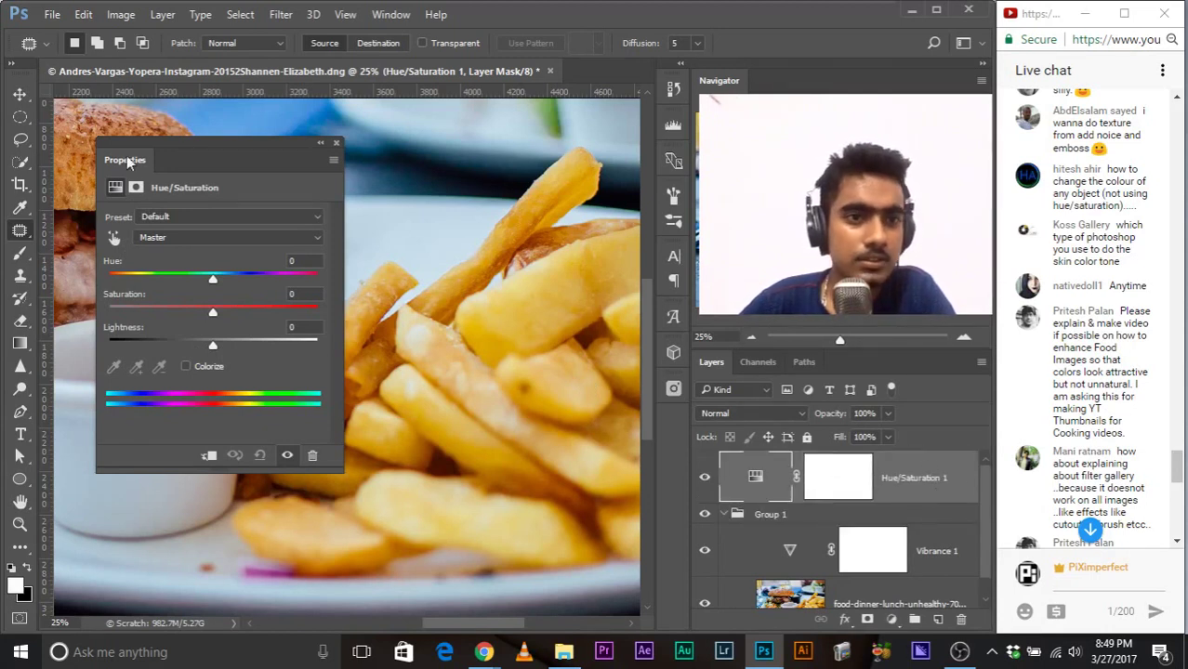
# Step: Target the Yellows range of the Hue/Saturation layer, sample the color of the fries and set the hue to -180
pyautogui.click(193, 241)
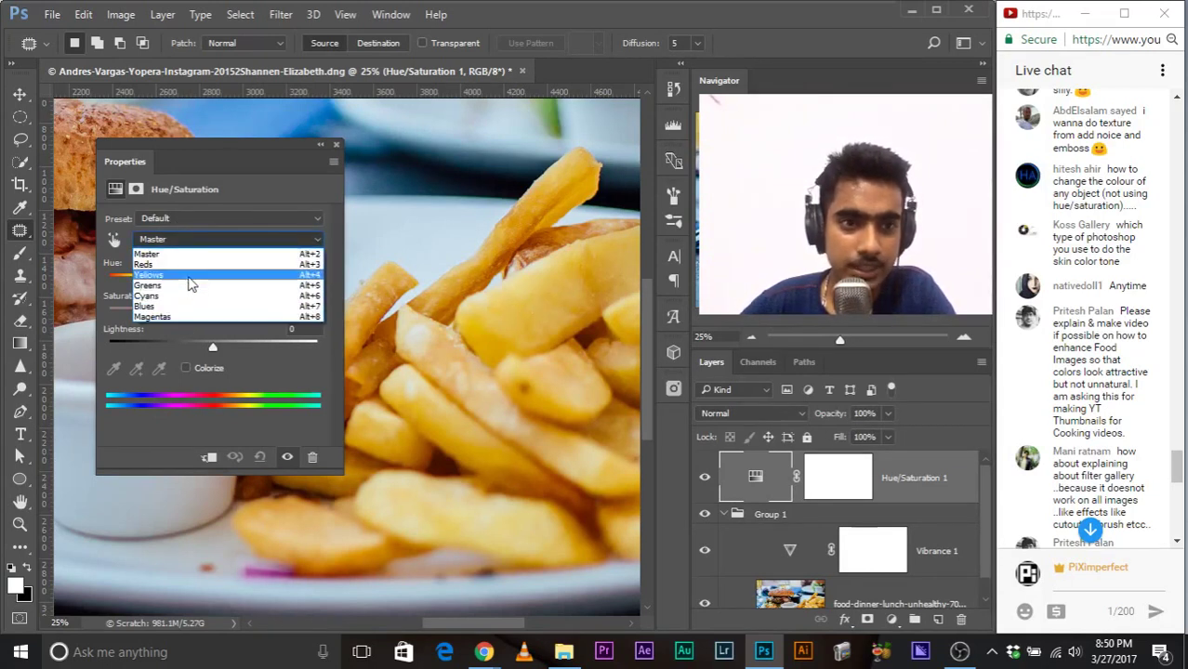
pyautogui.click(158, 275)
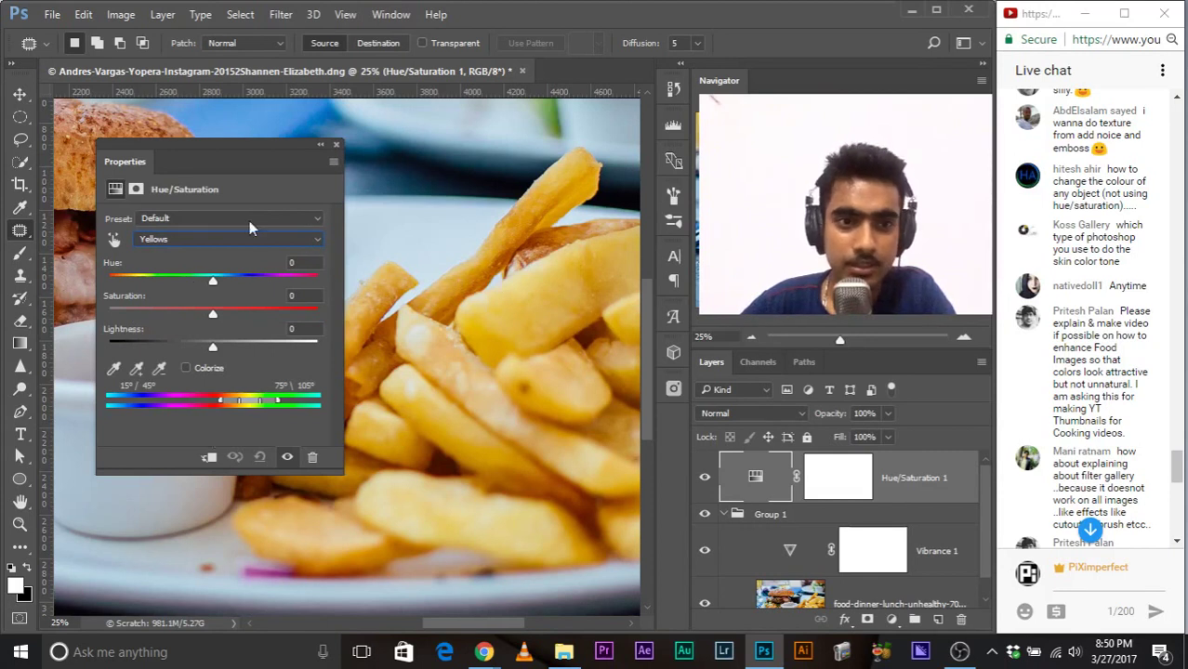
pyautogui.click(113, 368)
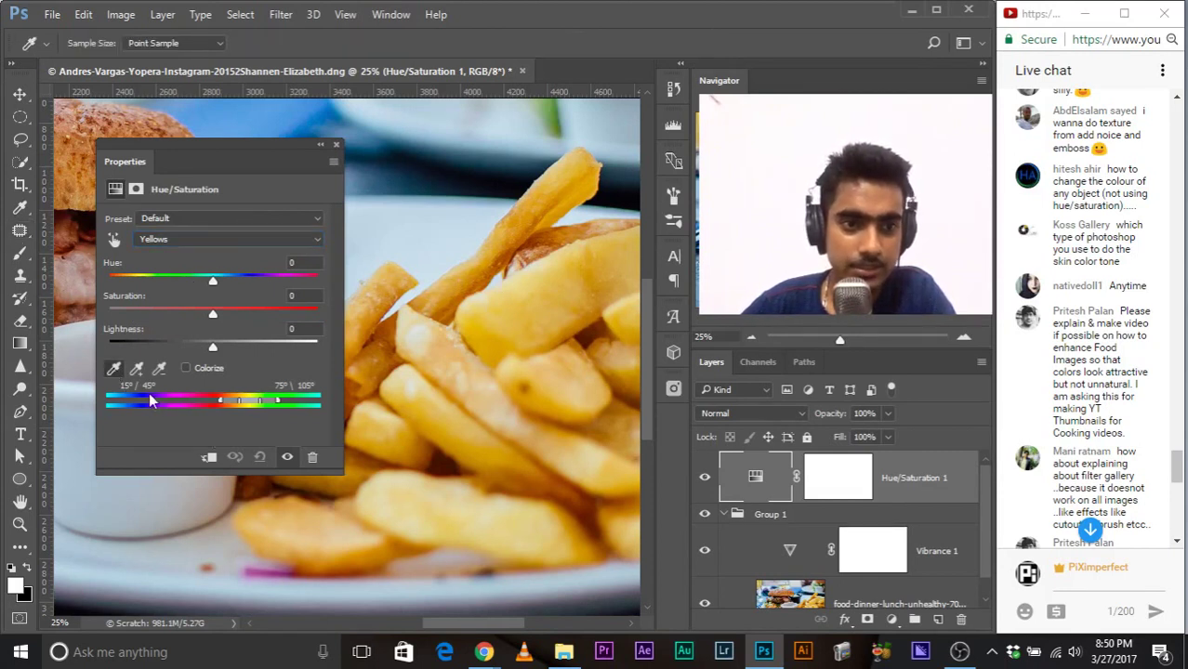
pyautogui.click(520, 305)
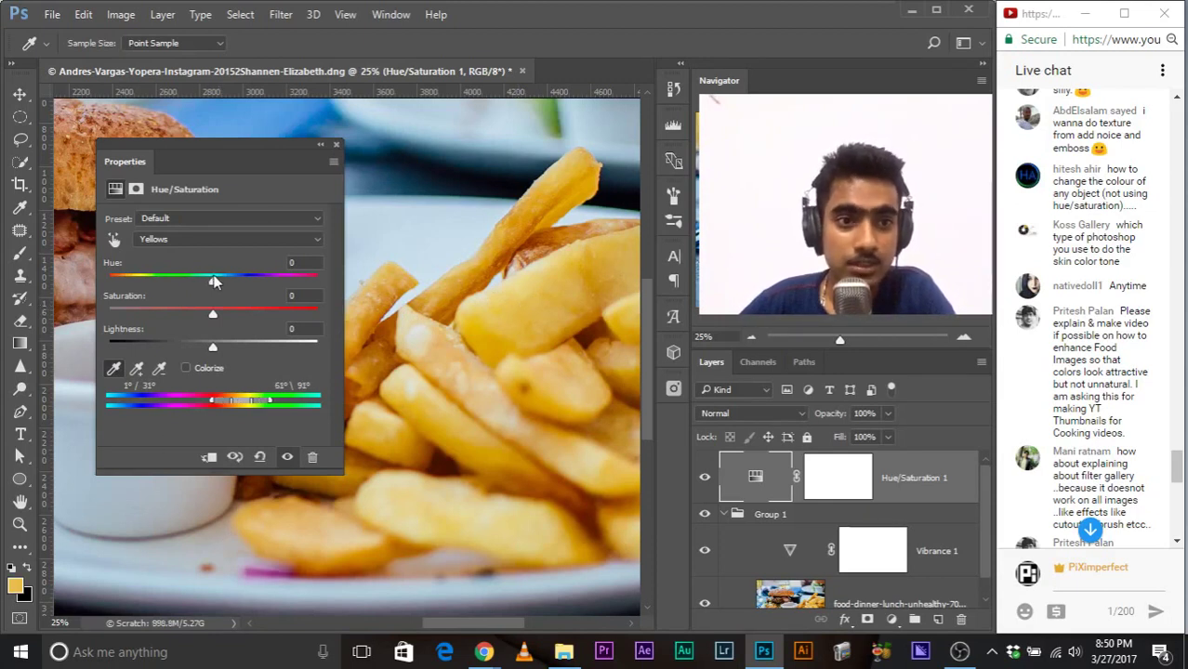
pyautogui.moveTo(221, 274); pyautogui.dragTo(79, 279)
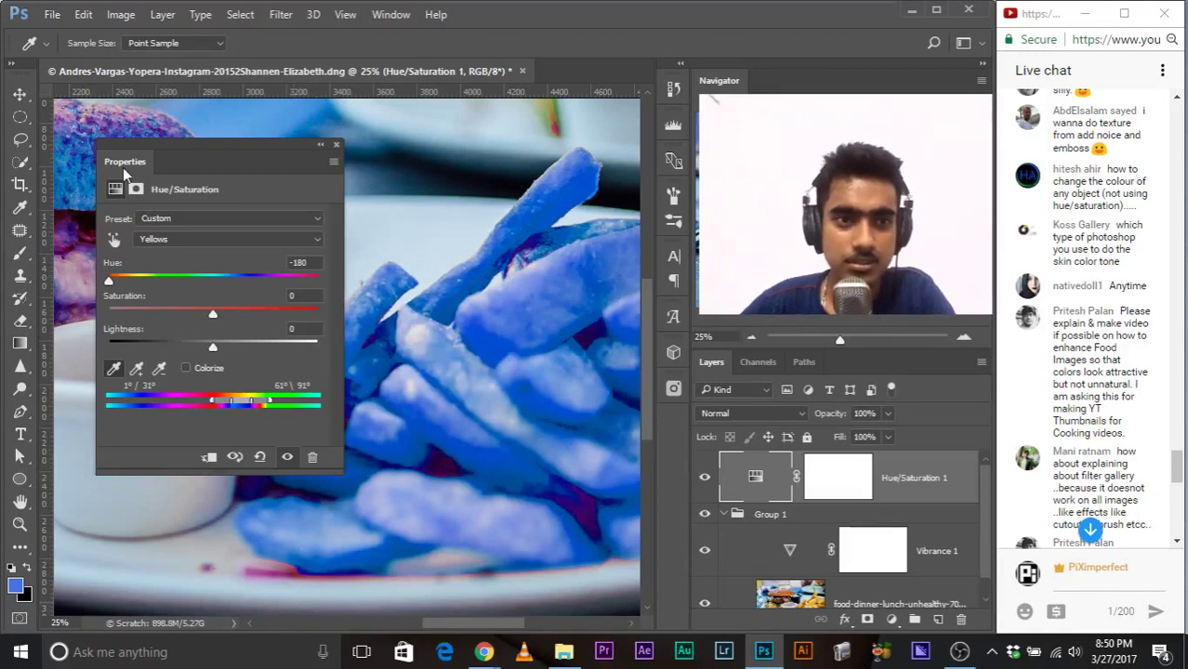
# Step: Adjust the Yellows range of the Hue/Saturation layer to span 352°/11° to 53°\84°, keeping its settings clear of the fries
pyautogui.moveTo(123, 167); pyautogui.dragTo(65, 168)
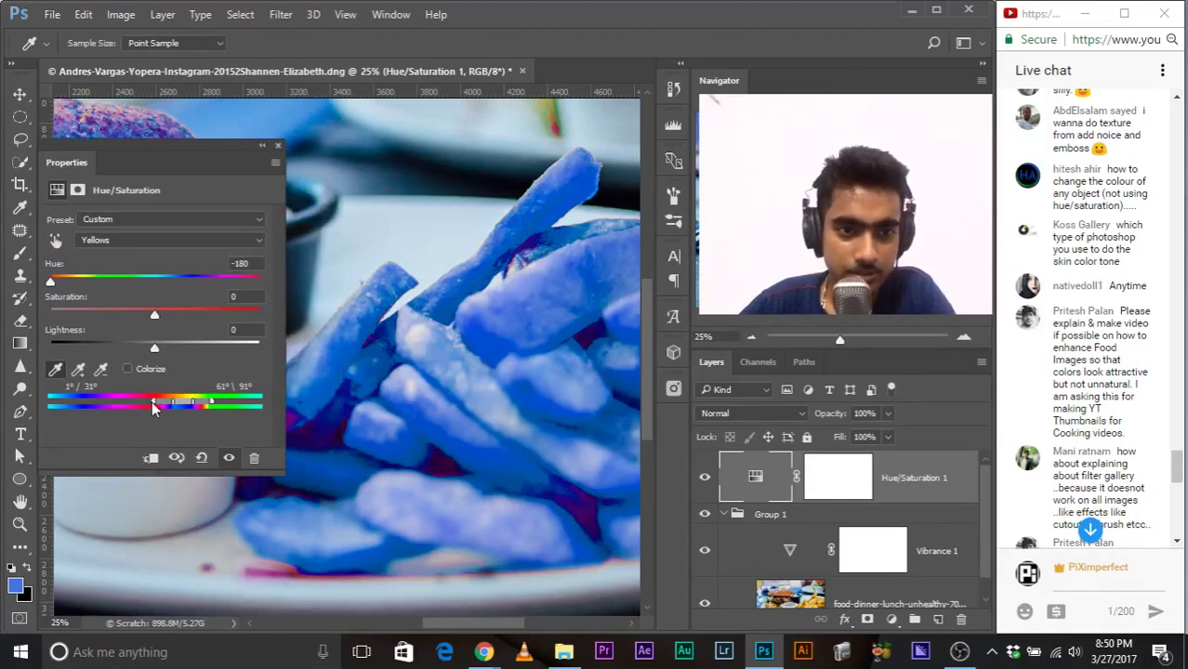
pyautogui.moveTo(151, 401); pyautogui.dragTo(152, 402)
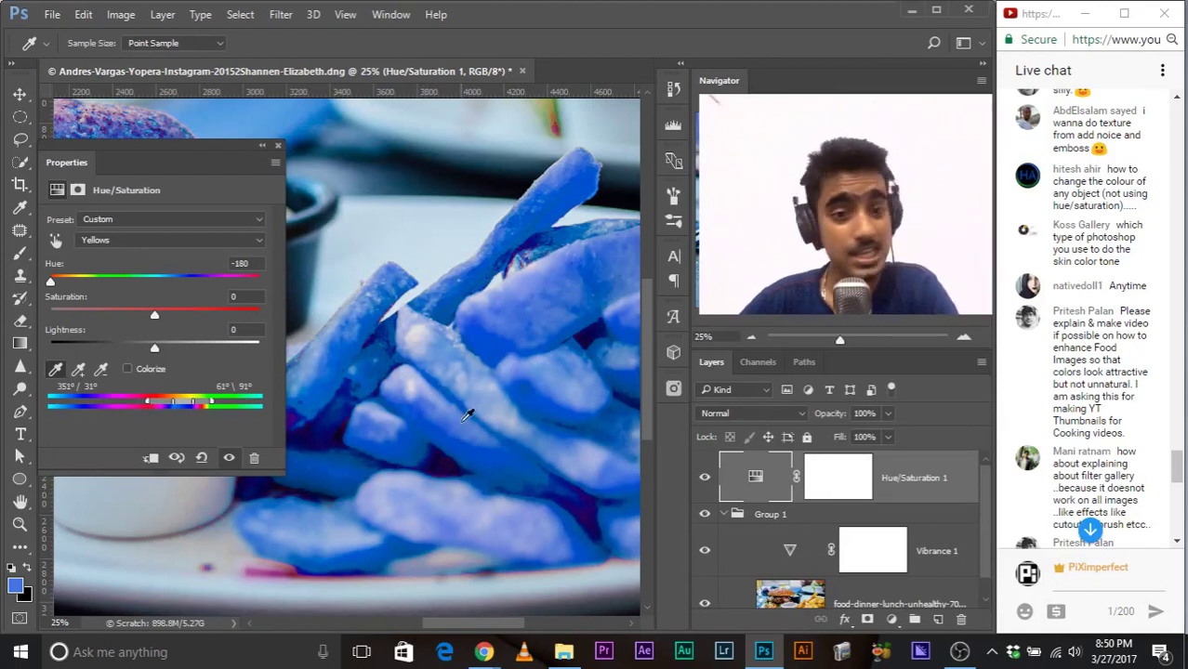
pyautogui.moveTo(146, 403)
pyautogui.mouseDown()
pyautogui.moveTo(198, 403)
pyautogui.moveTo(151, 409)
pyautogui.mouseUp()
pyautogui.moveTo(77, 162); pyautogui.dragTo(360, 272)
pyautogui.hotkey('ctrl', '-')
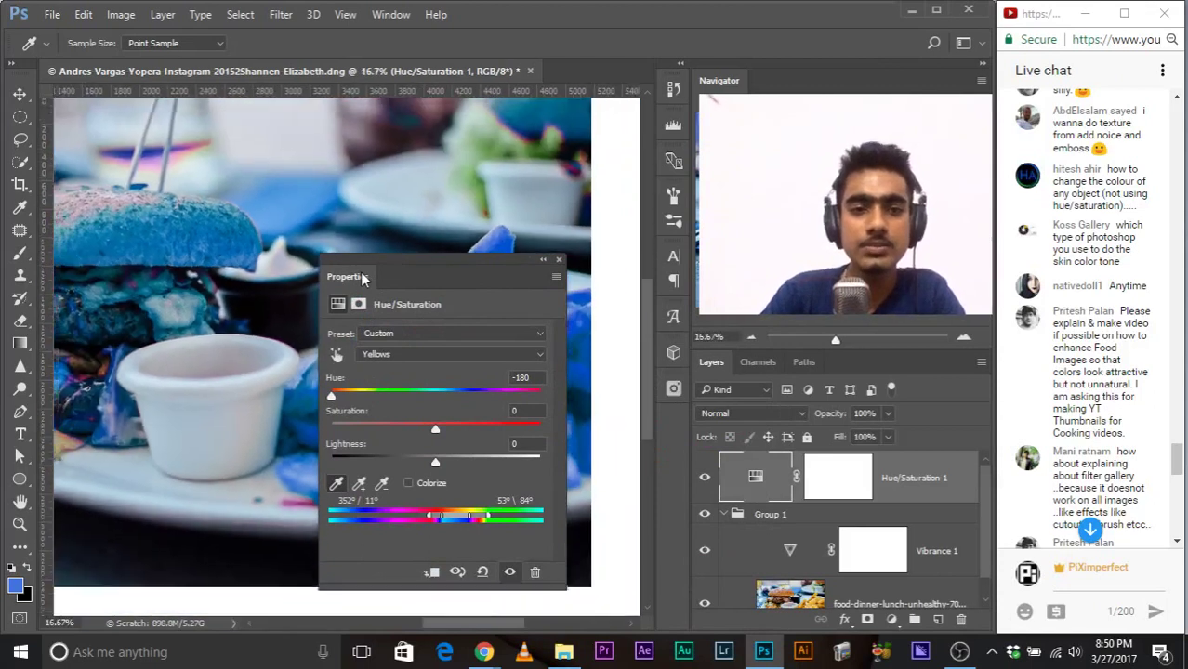
pyautogui.hotkey('ctrl', '-')
pyautogui.moveTo(360, 290); pyautogui.dragTo(131, 197)
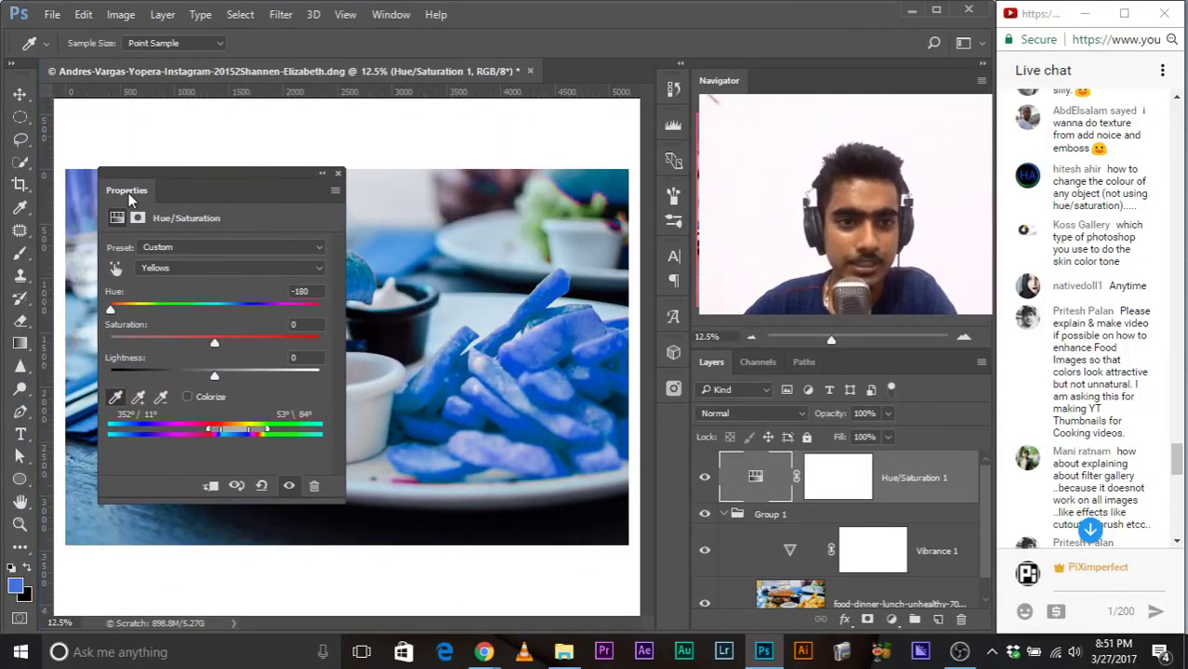
# Step: Set the Yellows hue to -19, saturation to +23 and lightness to +1, and close the adjustment's settings
pyautogui.moveTo(112, 309); pyautogui.dragTo(200, 310)
pyautogui.moveTo(218, 372); pyautogui.dragTo(216, 375)
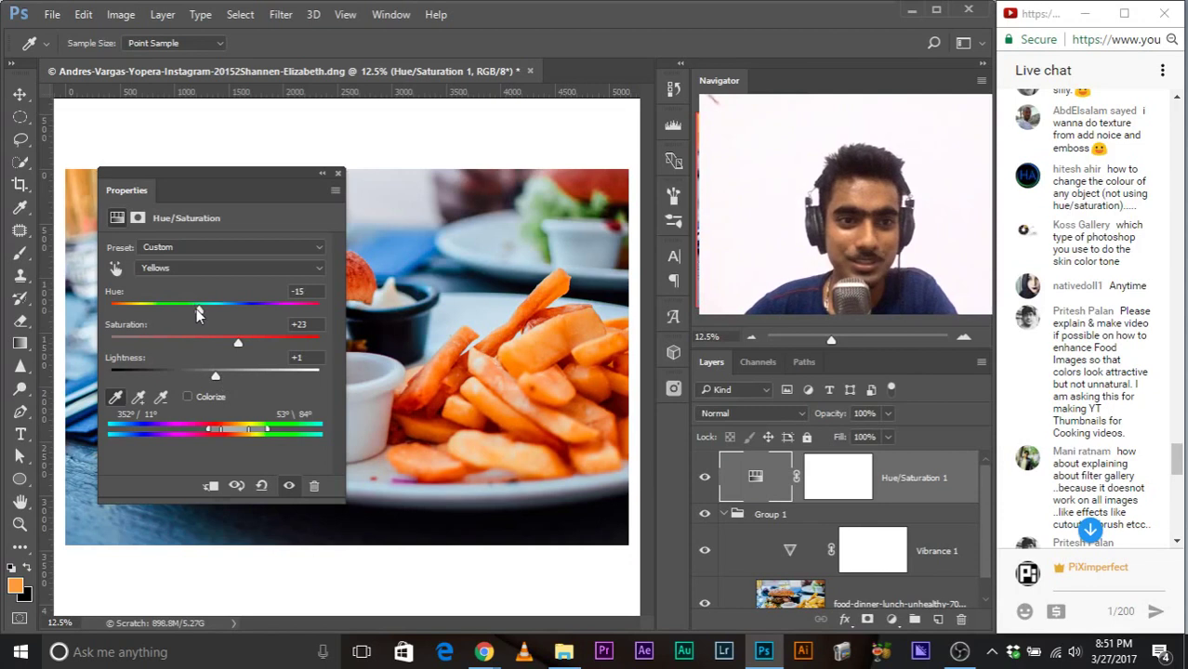
pyautogui.moveTo(197, 314); pyautogui.dragTo(195, 314)
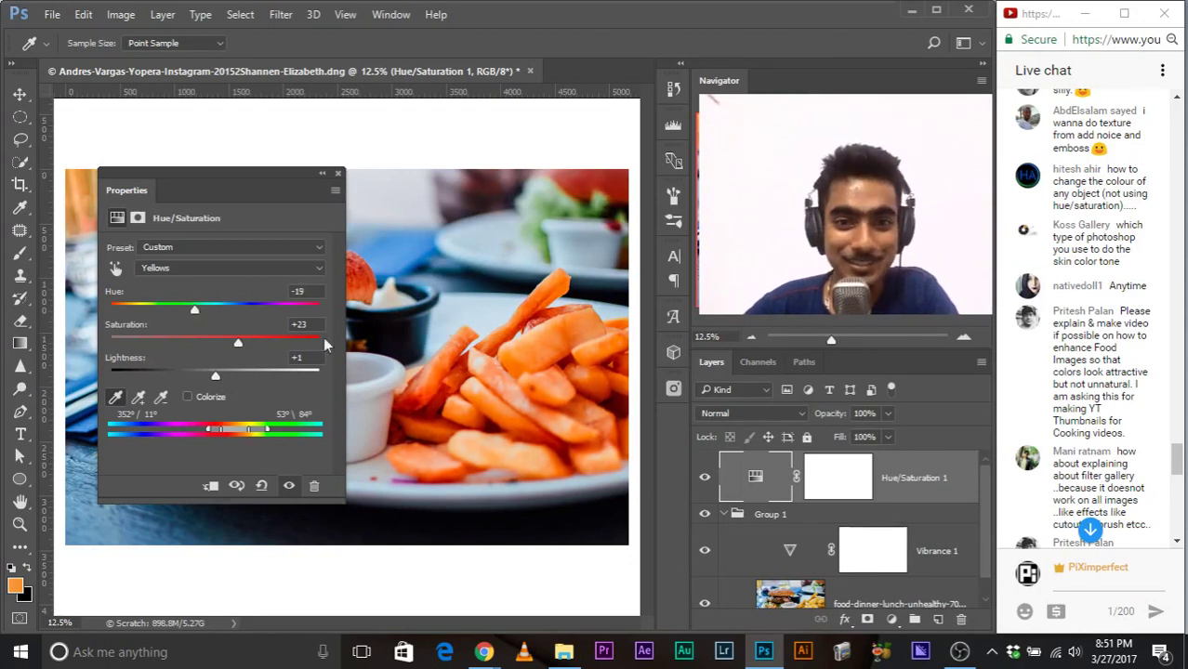
pyautogui.click(338, 174)
# Step: Read through the viewers' newer live-chat questions, down to the most recent message
pyautogui.moveTo(1178, 462); pyautogui.dragTo(1178, 479)
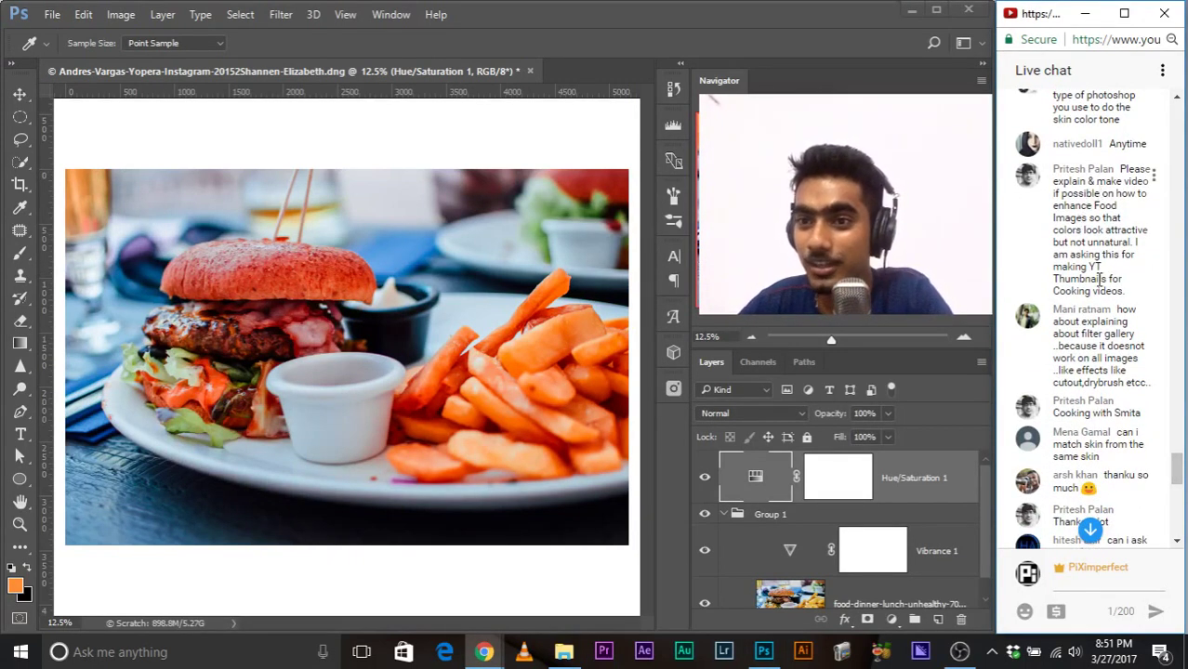
pyautogui.moveTo(1178, 470); pyautogui.dragTo(1178, 520)
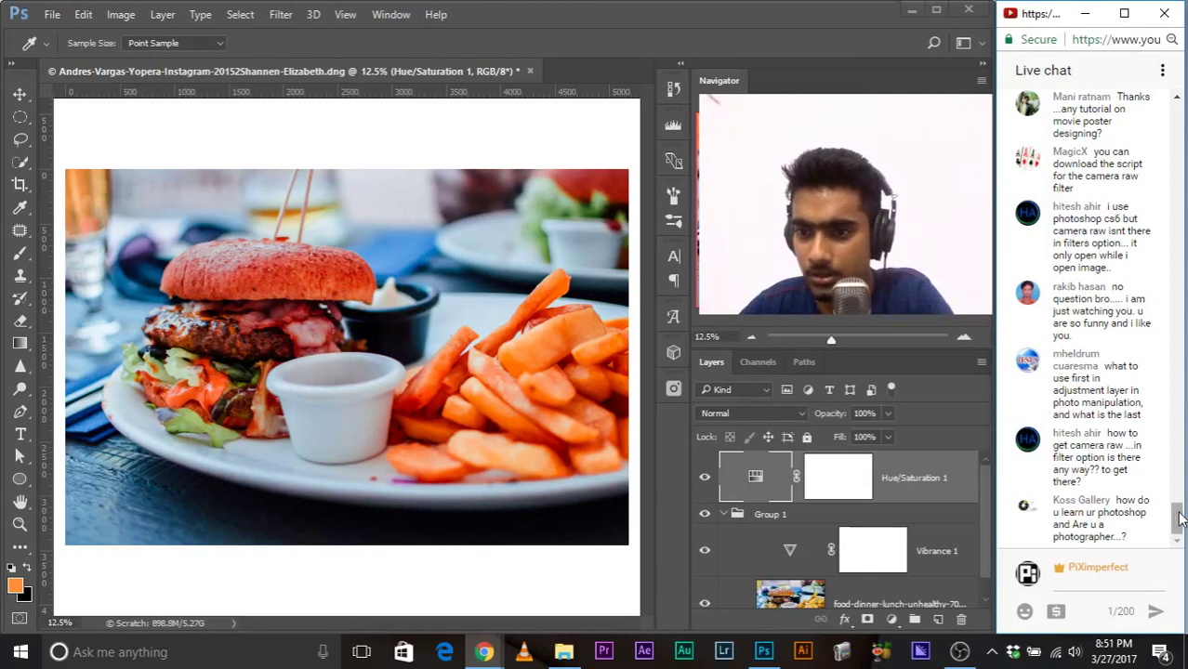
pyautogui.moveTo(1180, 517); pyautogui.dragTo(1181, 520)
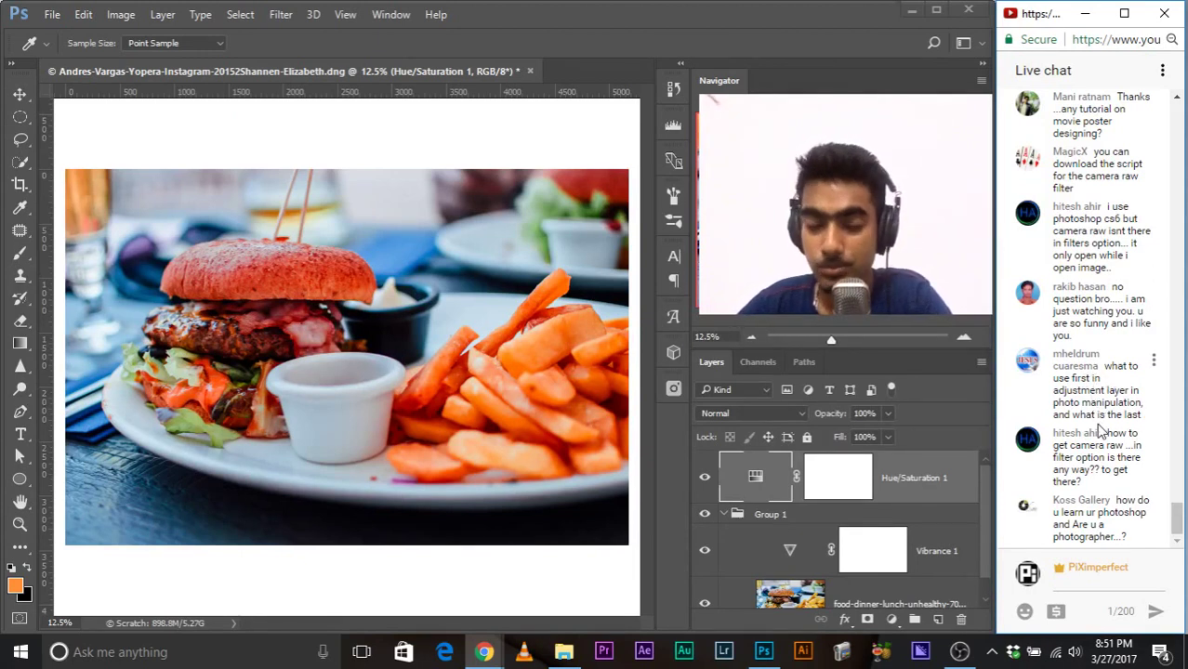
# Step: Switch back to Photoshop, toggle the Hue/Saturation 1 layer to compare the fries' color, and leave the layer hidden
pyautogui.click(966, 520)
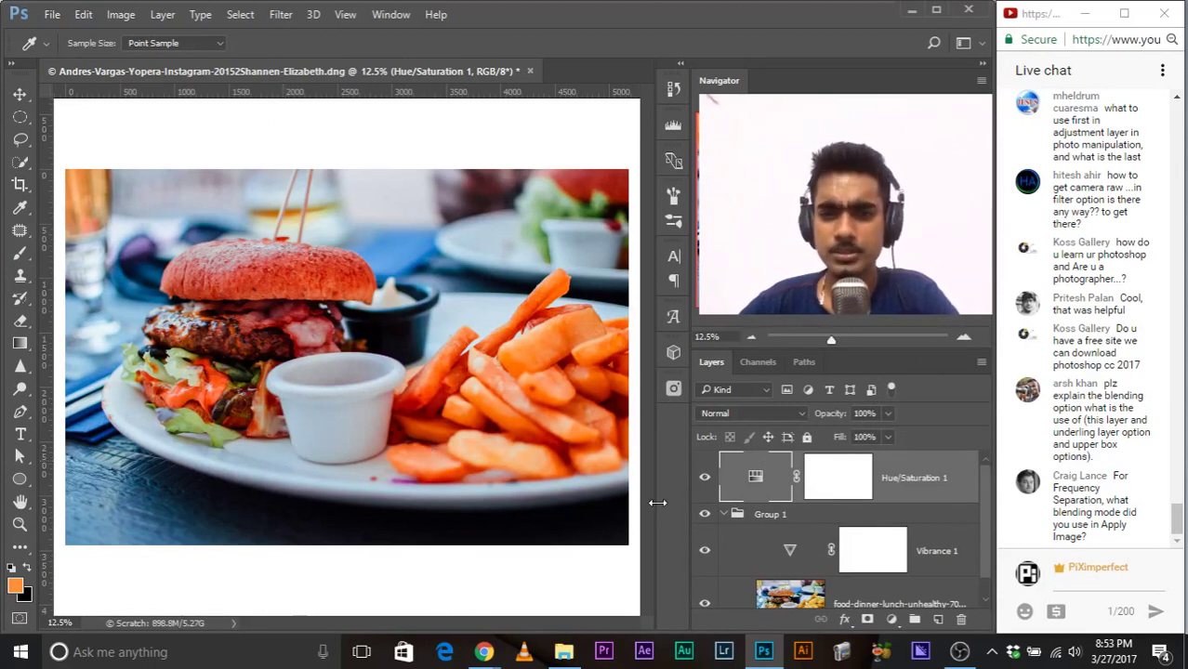
pyautogui.click(704, 478)
pyautogui.click(704, 478)
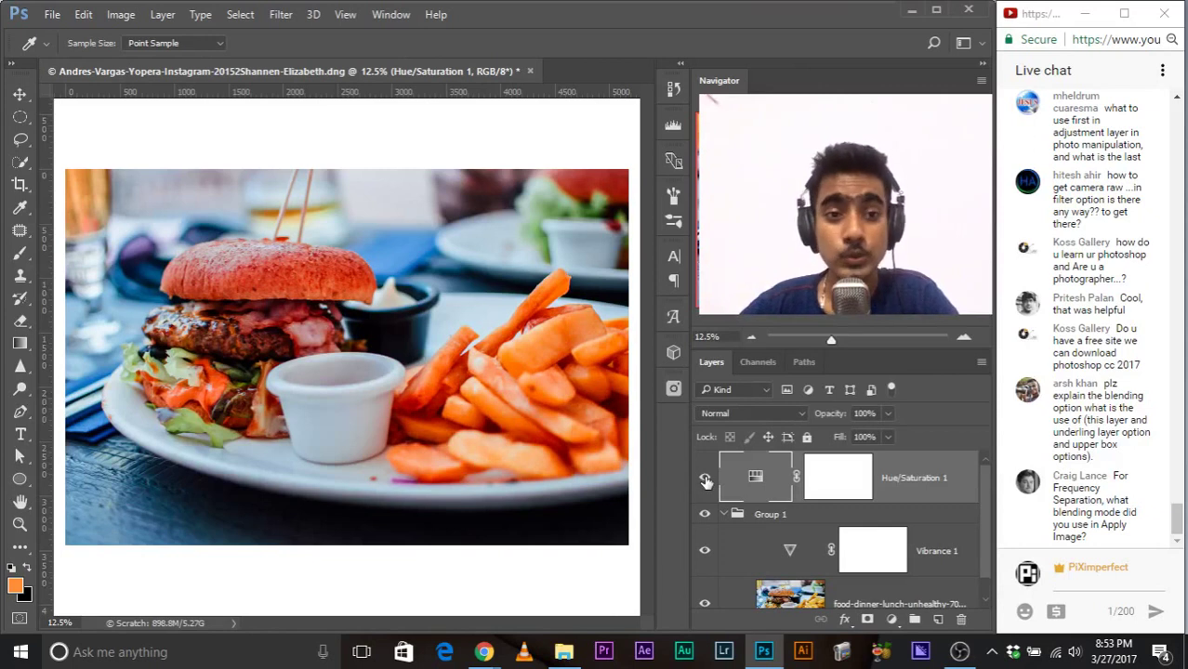
pyautogui.click(705, 478)
# Step: Search Pexels for "texture" and insert the yellow surface image into the document
pyautogui.click(678, 388)
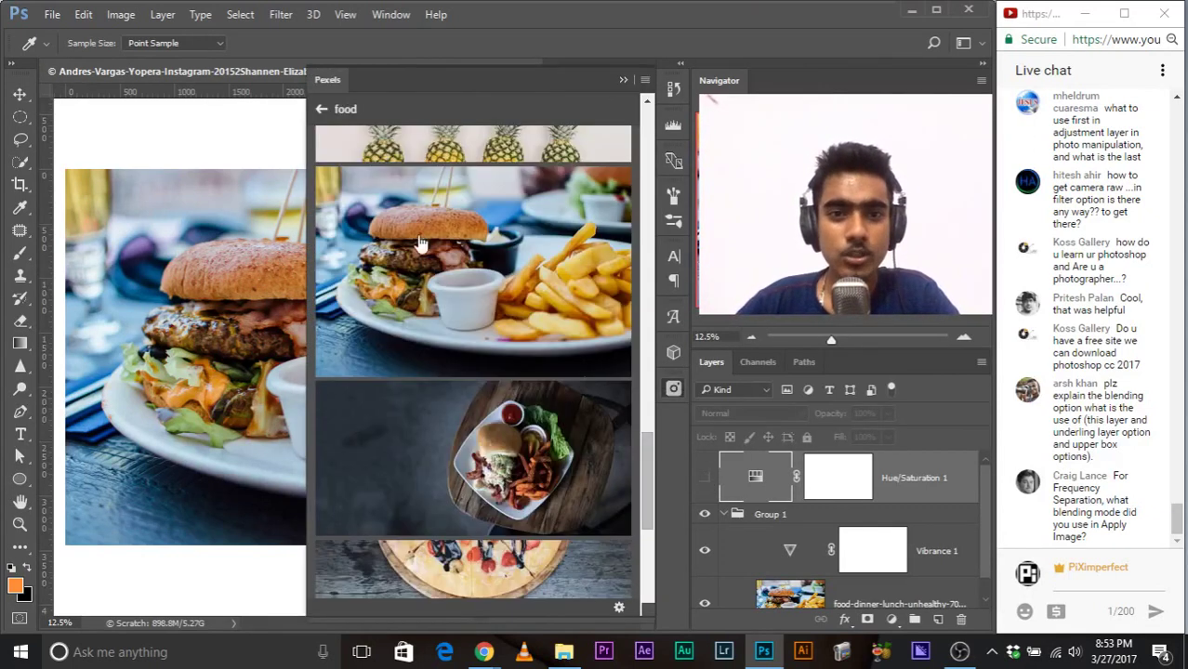
pyautogui.write('text')
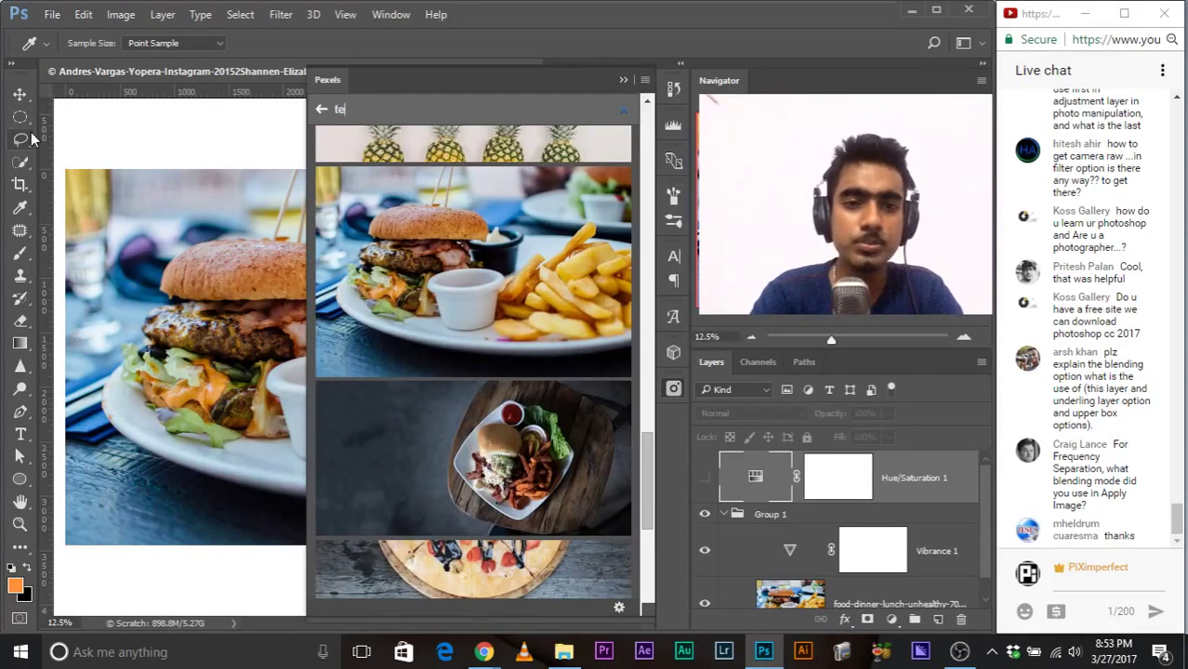
pyautogui.write('ure')
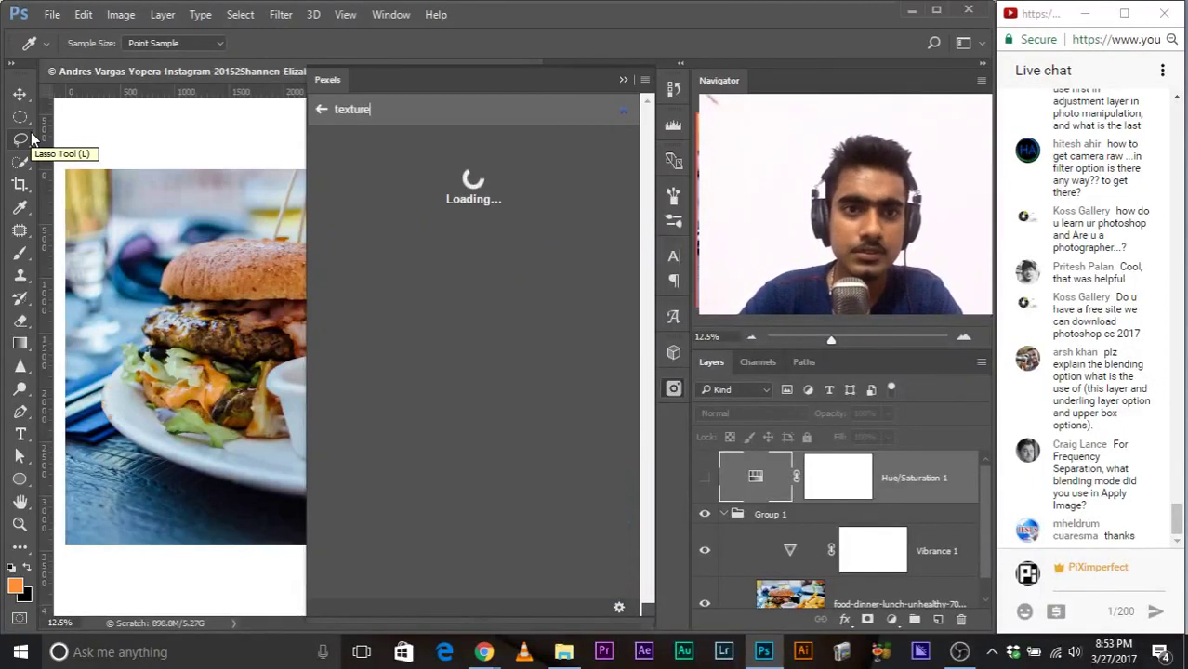
pyautogui.scroll(-5, 528, 411)
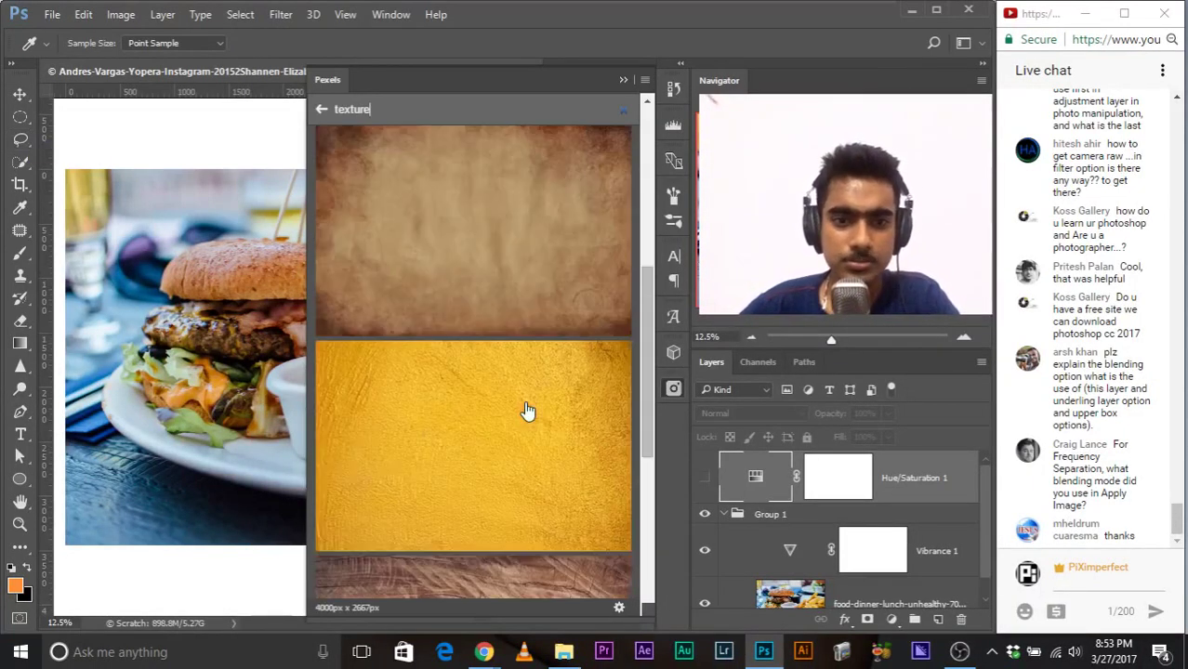
pyautogui.scroll(-4, 527, 411)
pyautogui.scroll(5, 487, 436)
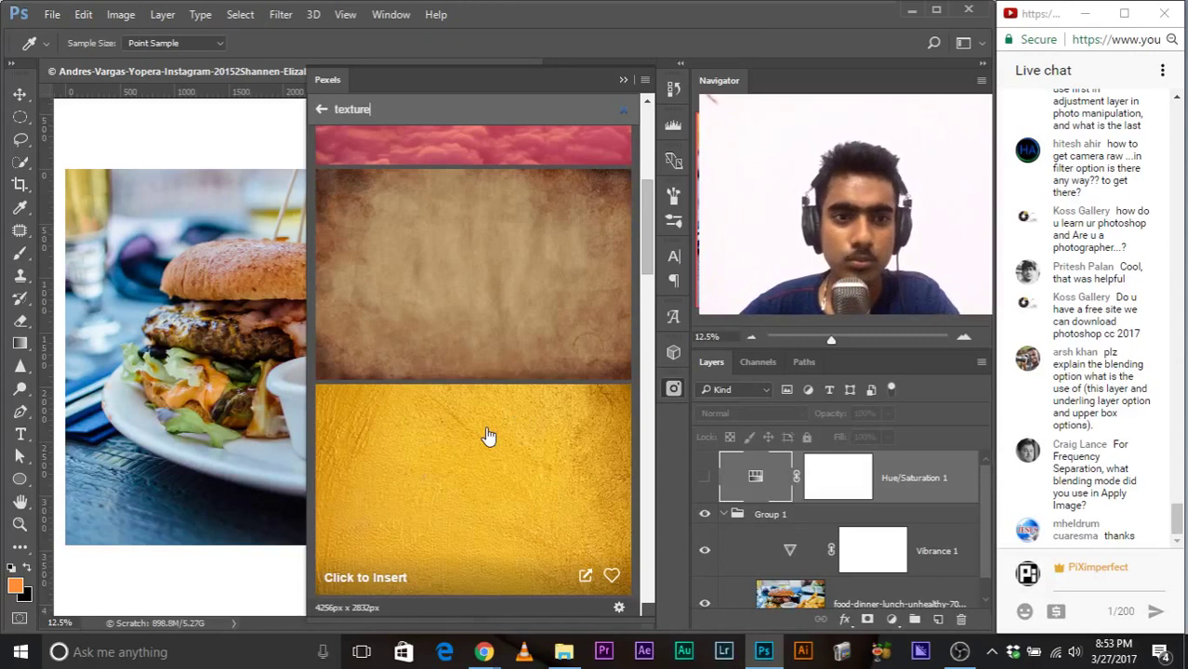
pyautogui.click(487, 436)
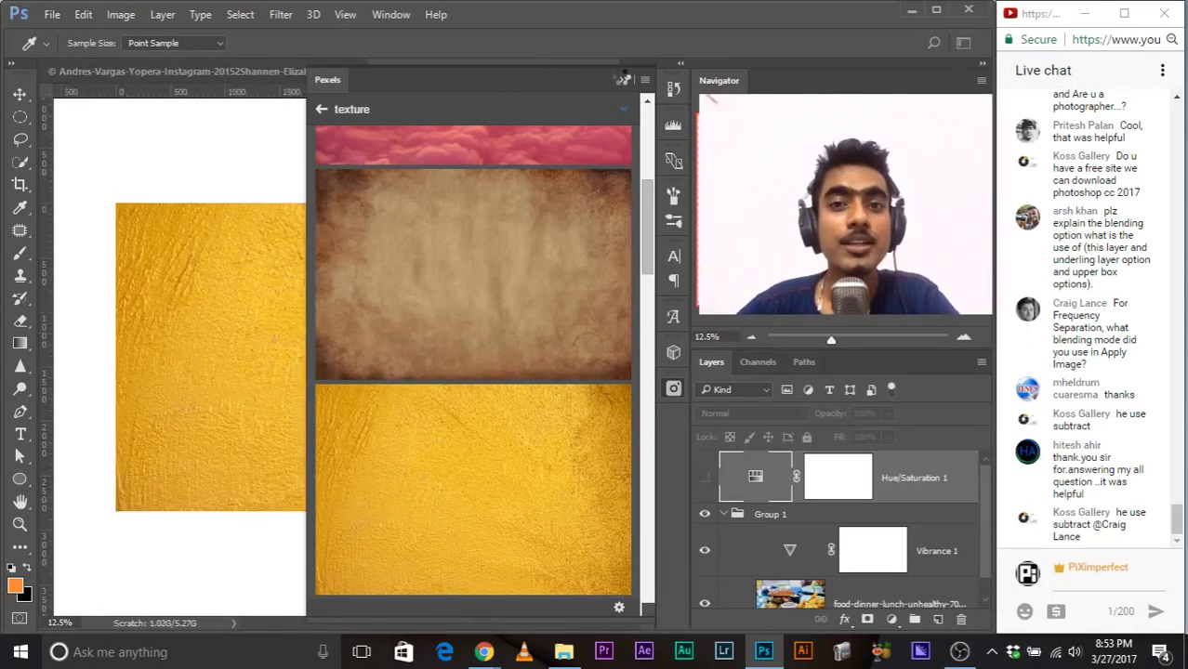
pyautogui.click(620, 80)
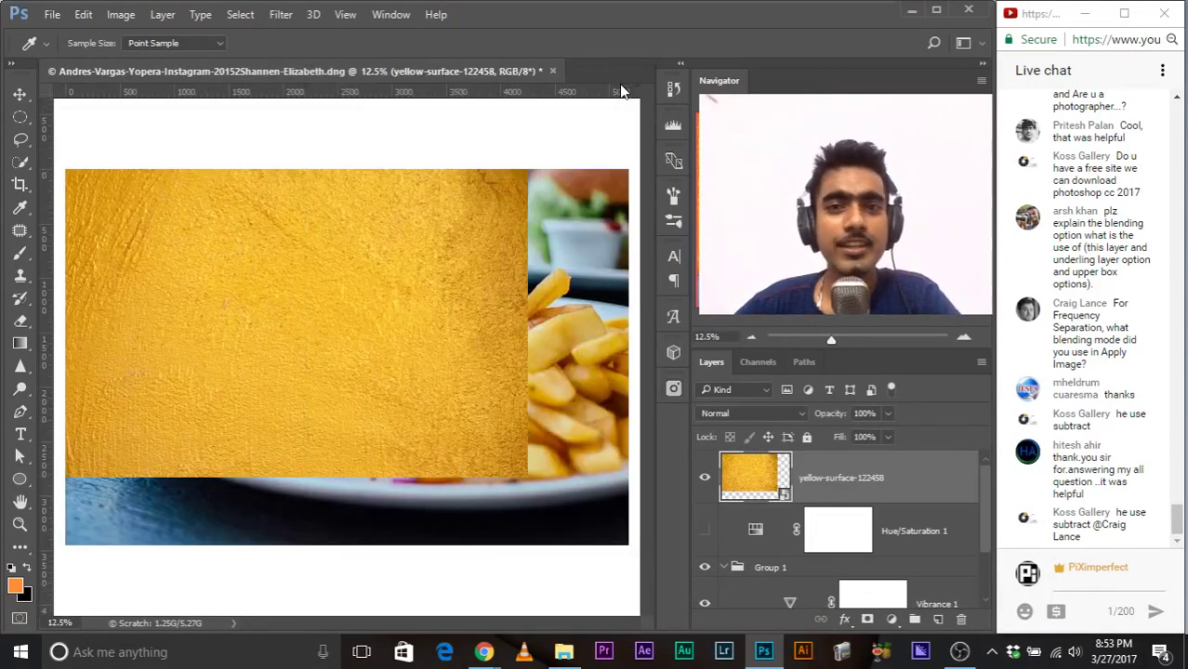
# Step: Scale the yellow texture to about 123% so that it covers the whole canvas
pyautogui.hotkey('ctrl', 't')
pyautogui.moveTo(527, 478); pyautogui.dragTo(640, 541)
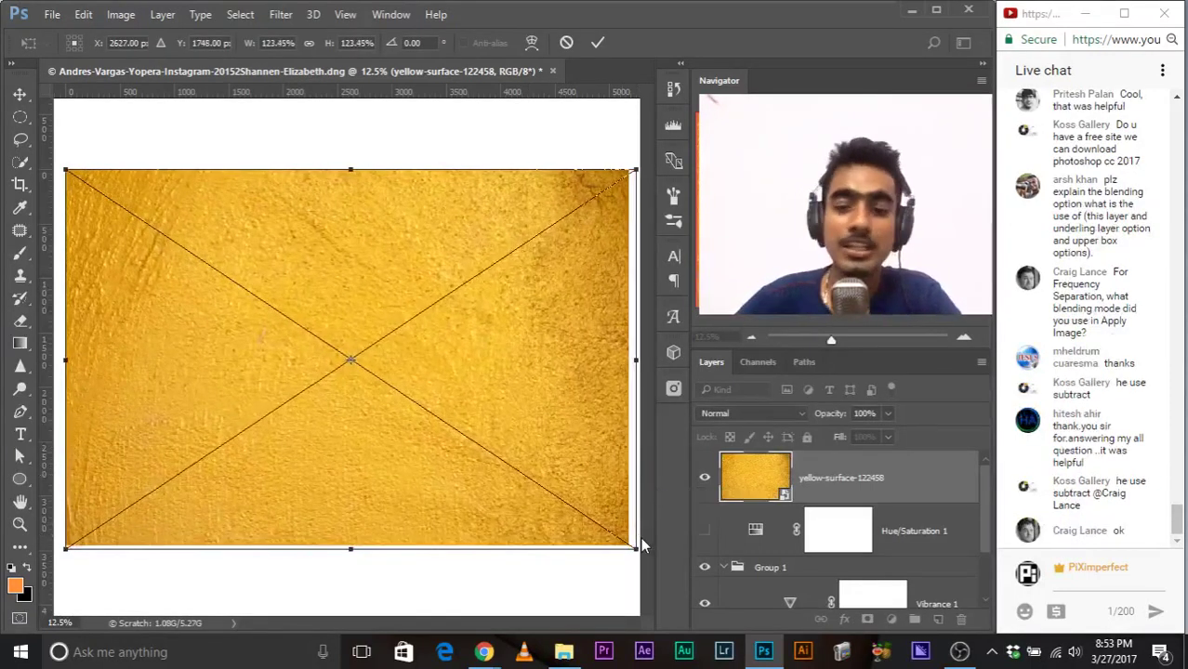
pyautogui.press('Return')
pyautogui.press('i')
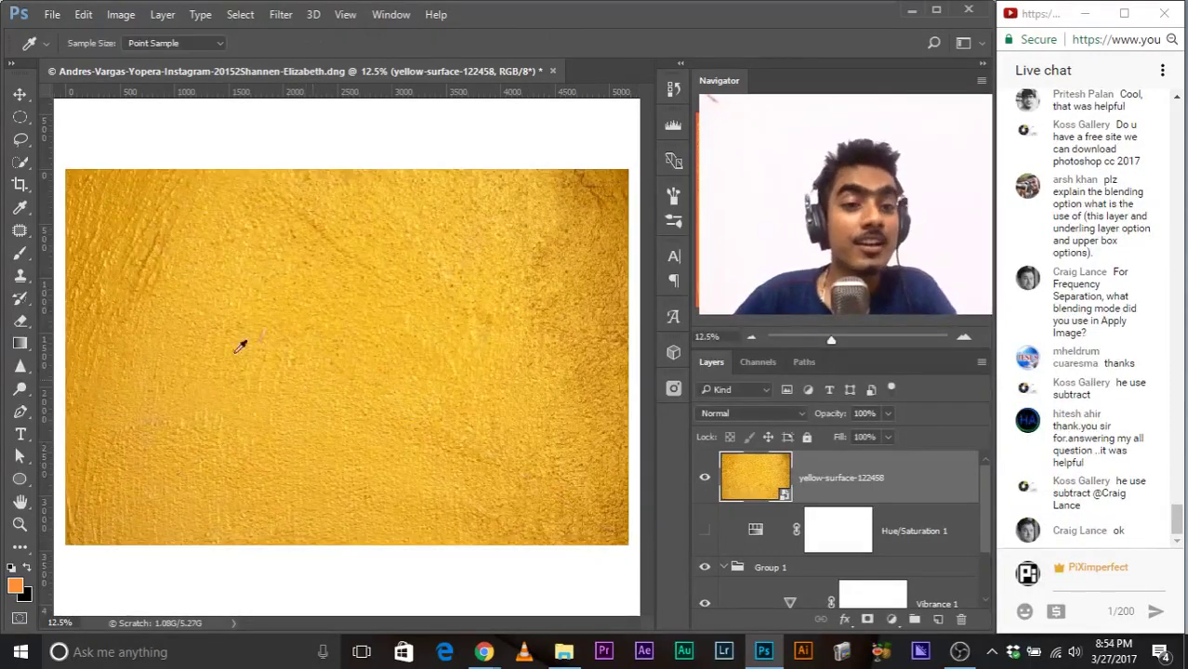
# Step: Add the text YOU ARE AWESOME in Raleway ExtraBold over the texture and enlarge it to about 351 px
pyautogui.click(22, 434)
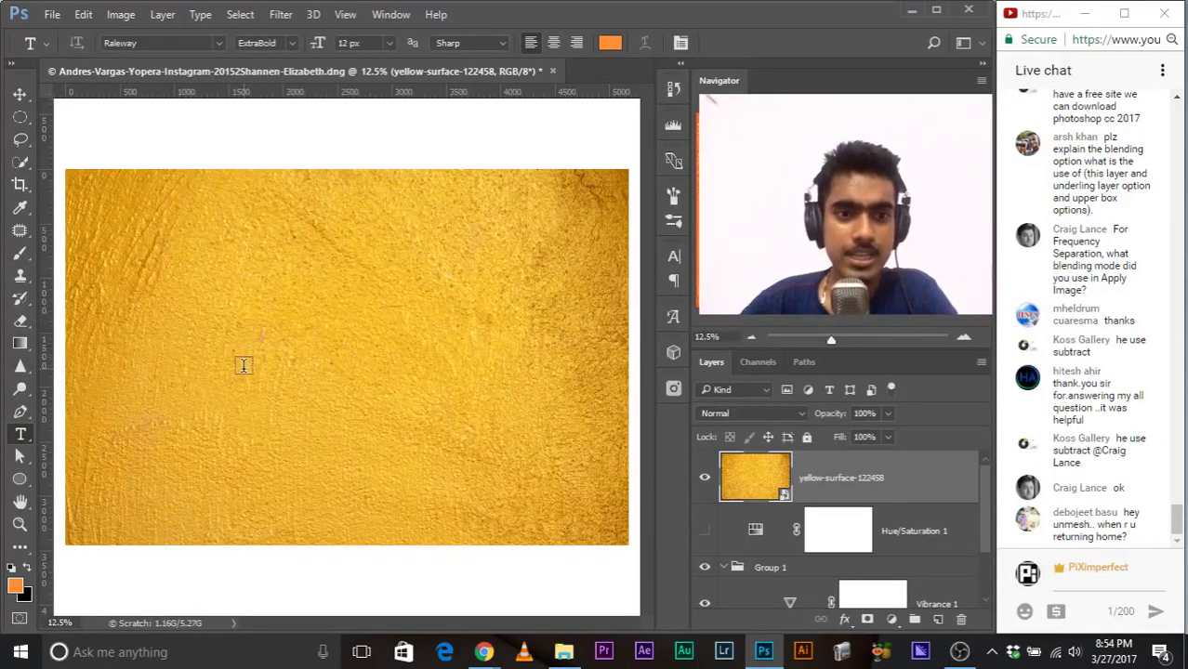
pyautogui.click(243, 367)
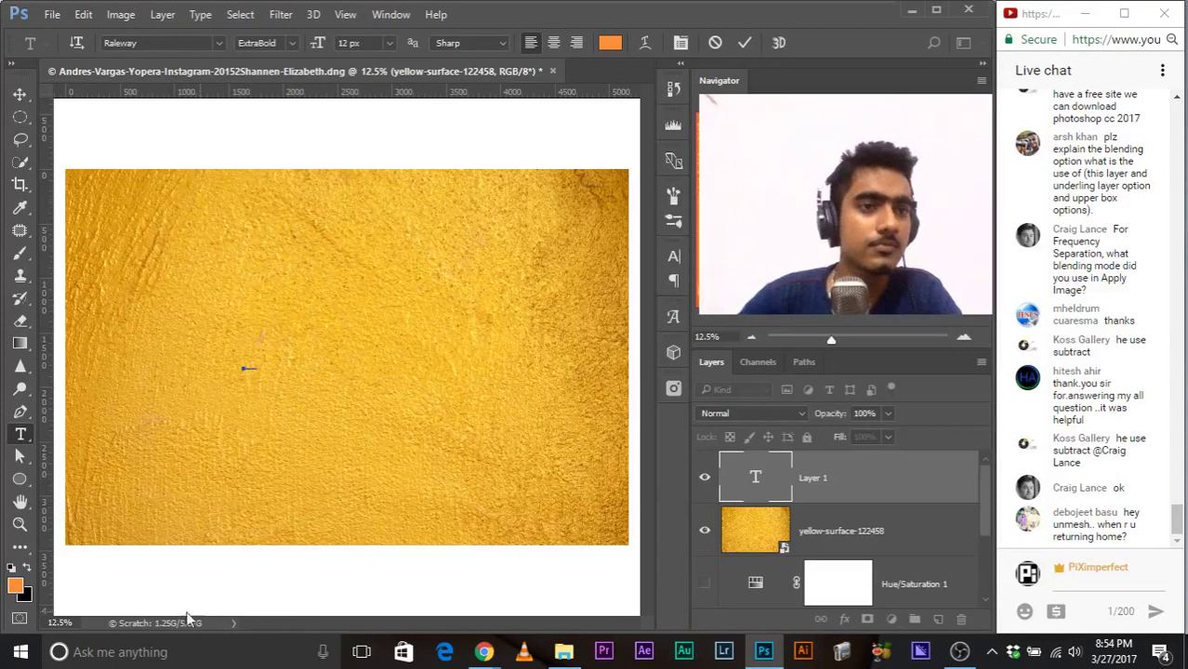
pyautogui.click(19, 96)
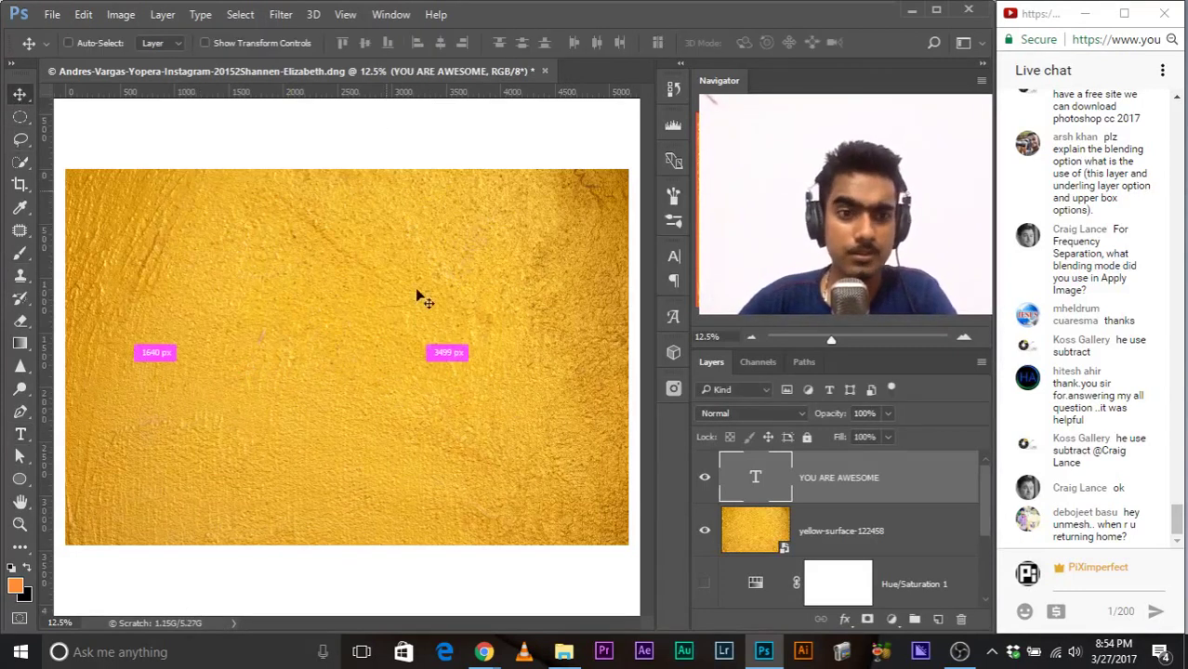
pyautogui.hotkey('ctrl', 't')
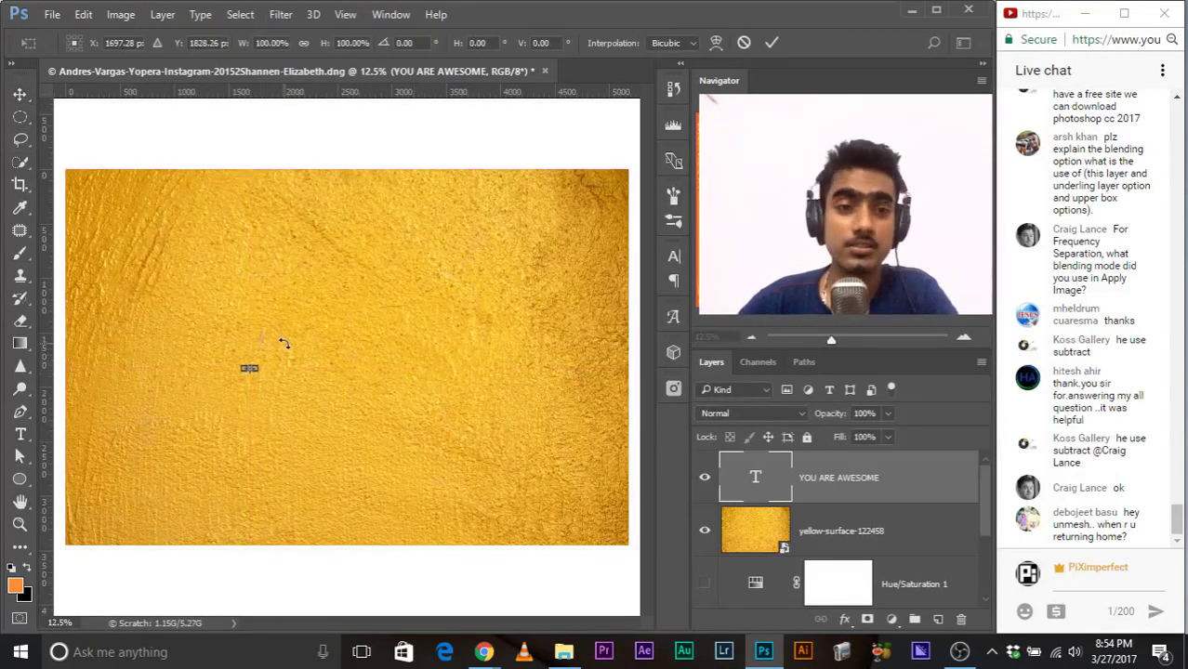
pyautogui.moveTo(263, 373); pyautogui.dragTo(469, 372)
pyautogui.press('Return')
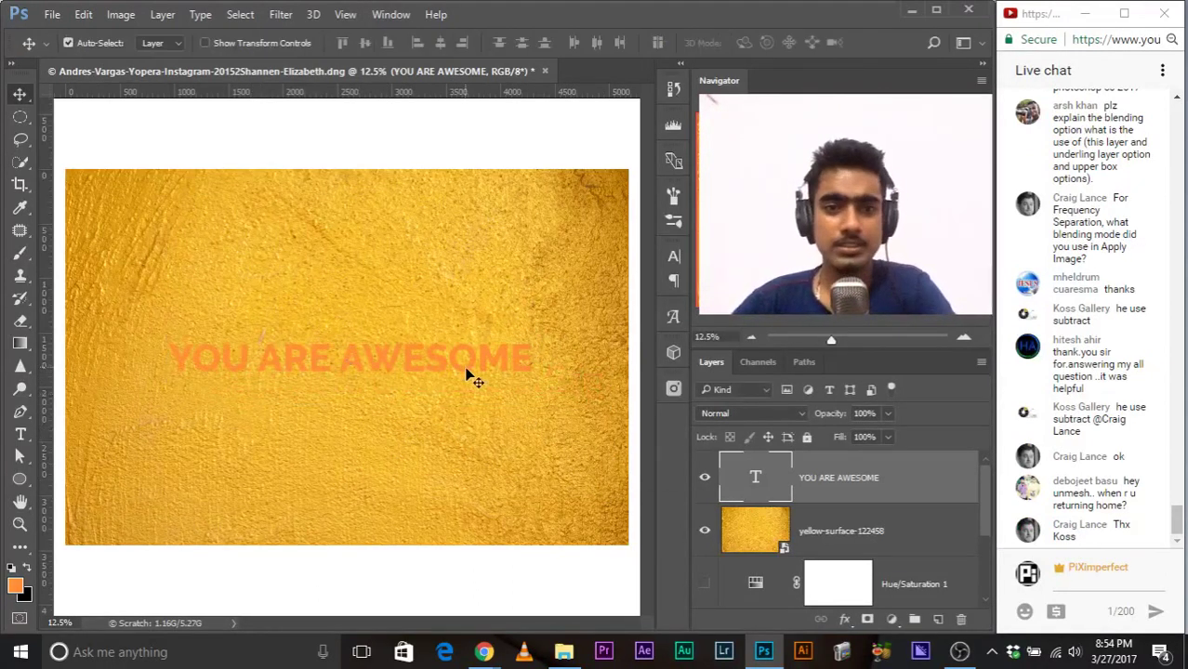
# Step: Change the color of the YOU ARE AWESOME text to a light off-white
pyautogui.doubleClick(753, 493)
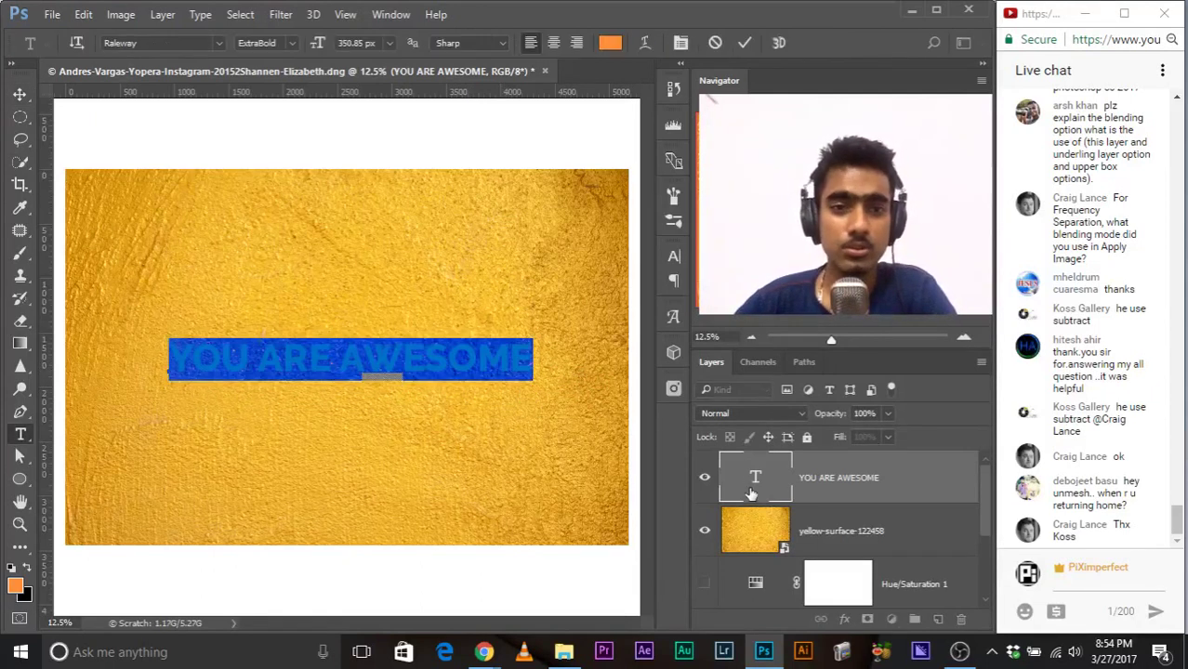
pyautogui.click(610, 44)
pyautogui.write('ededed')
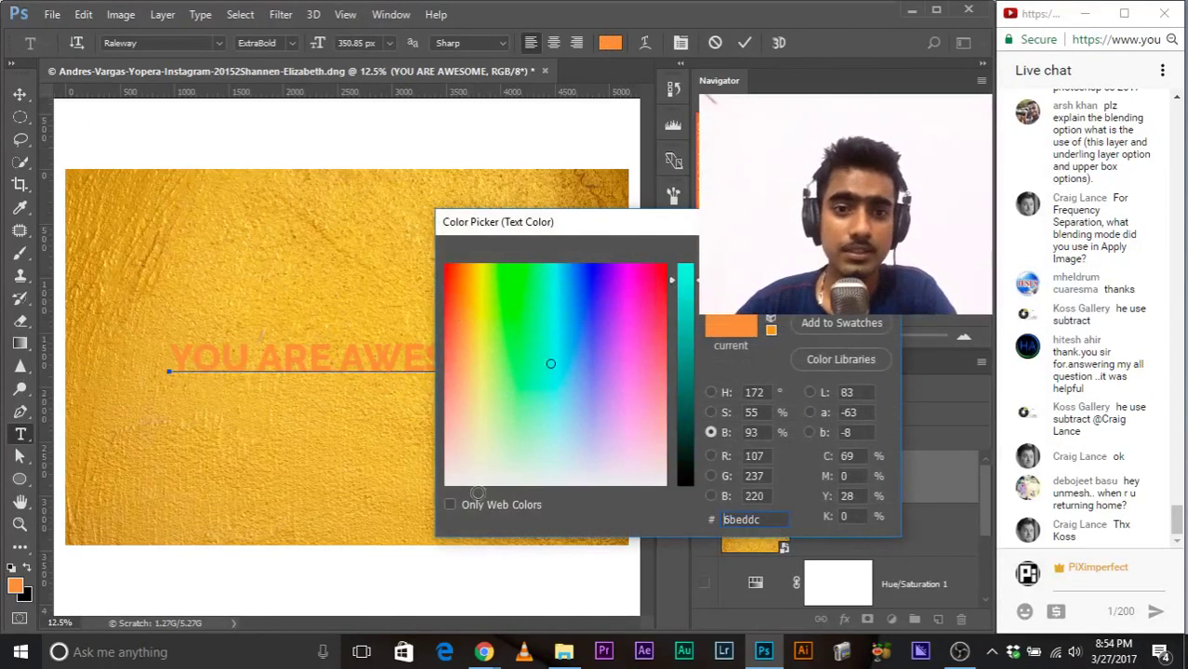
pyautogui.press('Return')
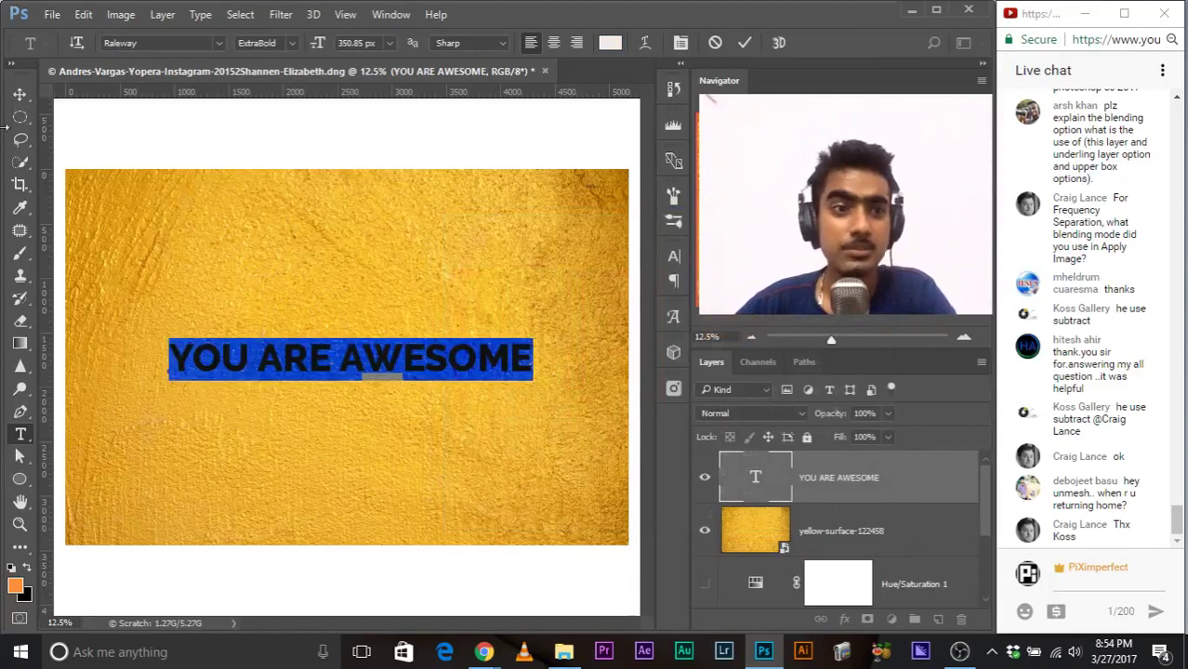
pyautogui.click(19, 94)
# Step: Enlarge the YOU ARE AWESOME text to nearly the full canvas width and center it over the texture
pyautogui.hotkey('ctrl', 't')
pyautogui.moveTo(536, 379)
pyautogui.mouseDown()
pyautogui.moveTo(623, 392)
pyautogui.moveTo(498, 381)
pyautogui.moveTo(514, 377)
pyautogui.mouseUp()
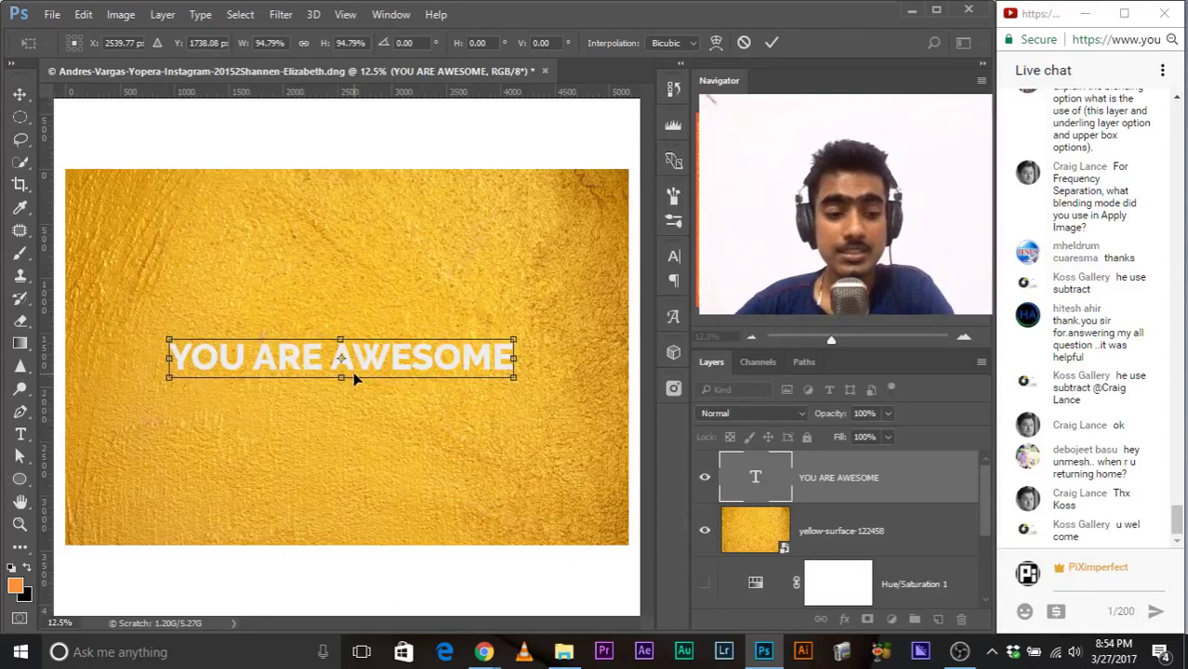
pyautogui.moveTo(514, 377); pyautogui.dragTo(601, 428)
pyautogui.press('Return')
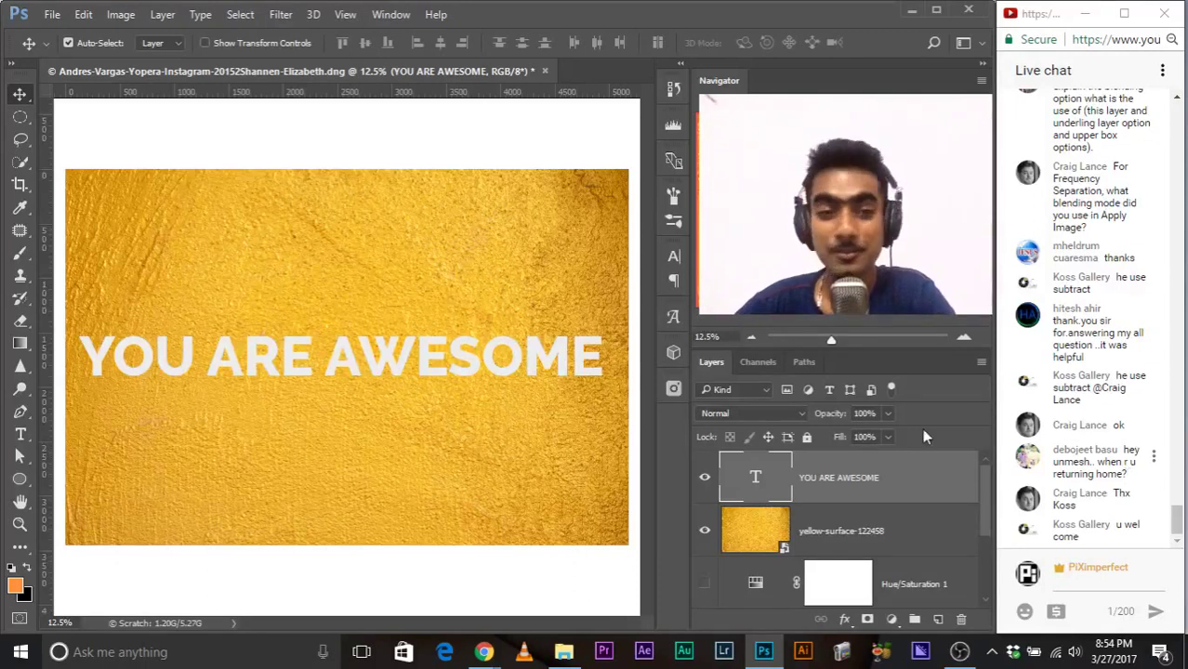
pyautogui.moveTo(297, 368); pyautogui.dragTo(309, 360)
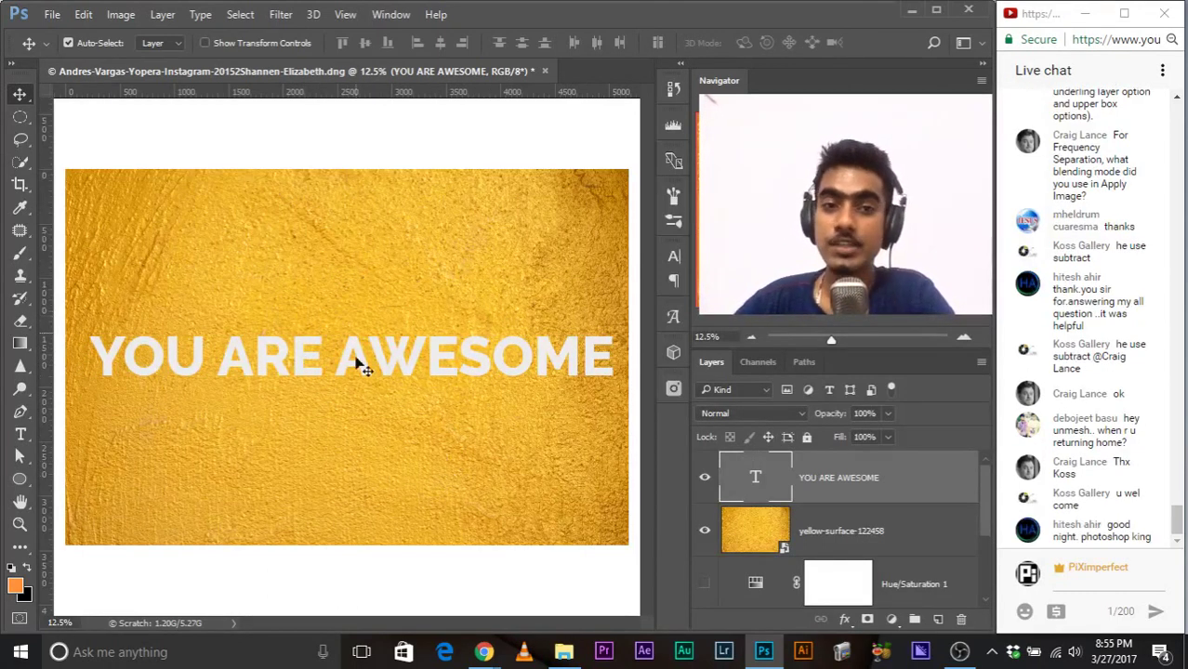
pyautogui.rightClick(825, 474)
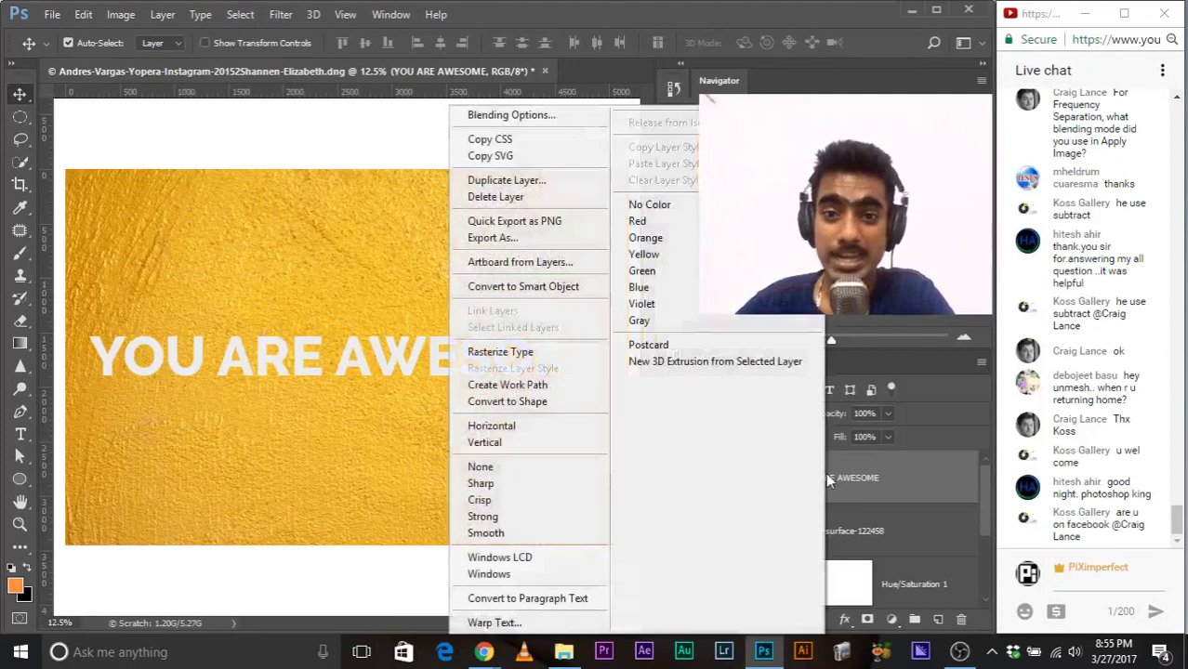
pyautogui.rightClick(853, 477)
pyautogui.rightClick(859, 477)
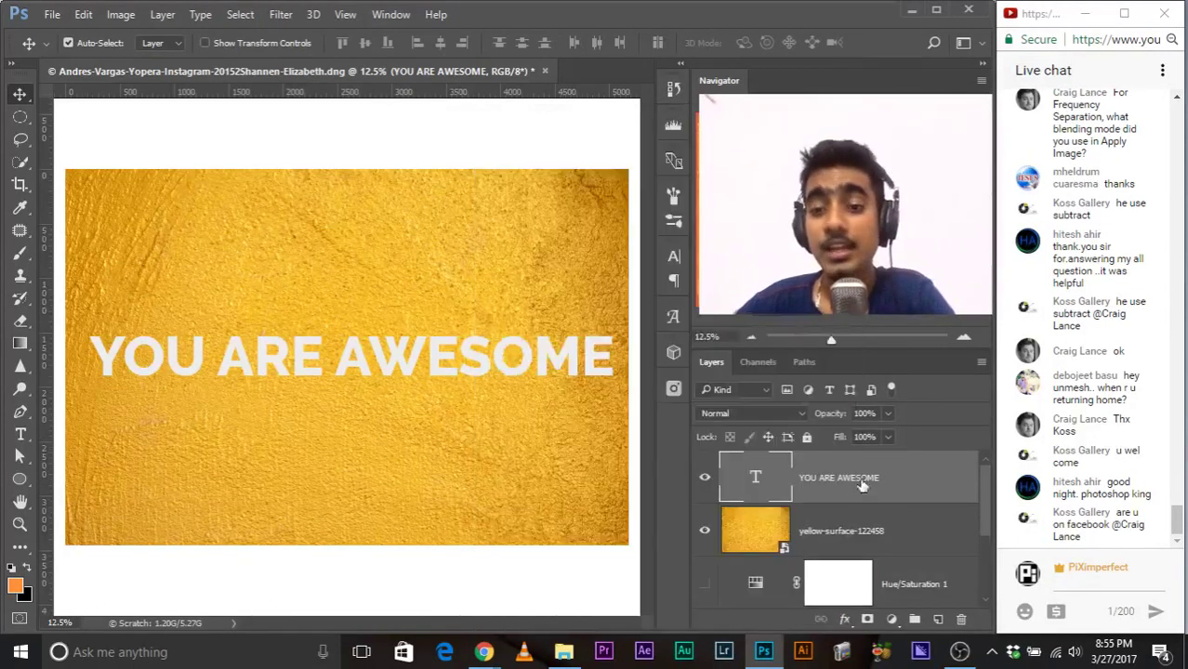
pyautogui.press('Escape')
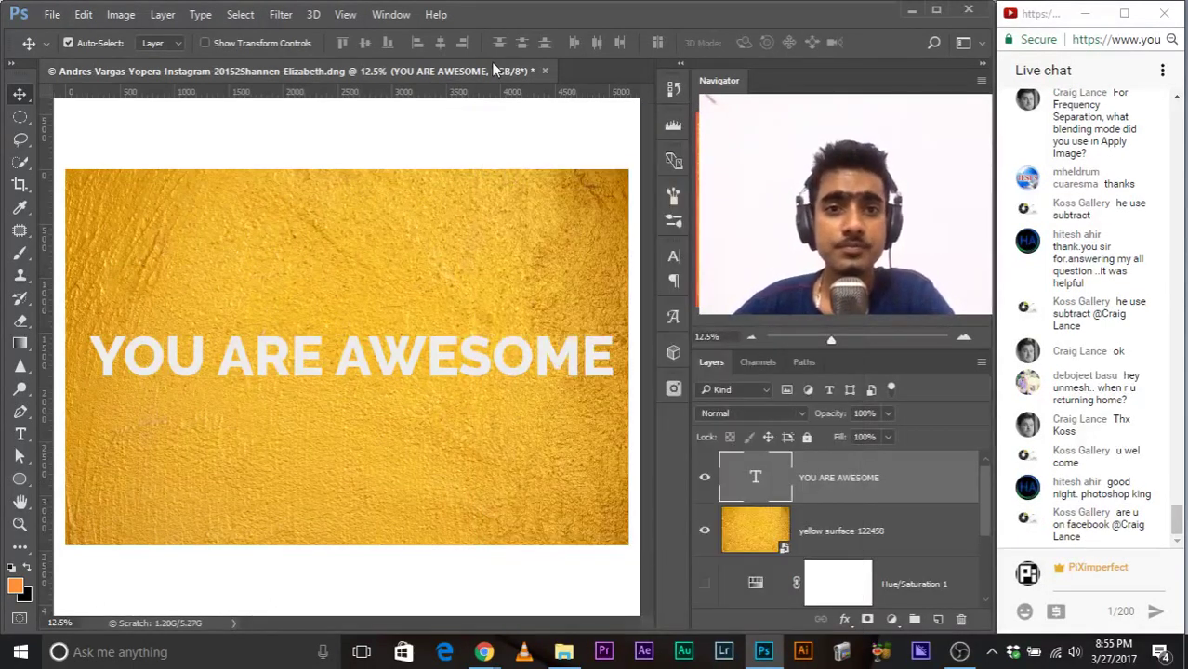
# Step: Open the Blending Options of the YOU ARE AWESOME layer and raise the Underlying Layer black Blend If slider to 161
pyautogui.doubleClick(892, 477)
pyautogui.moveTo(345, 88); pyautogui.dragTo(192, 14)
pyautogui.hotkey('ctrl', '+')
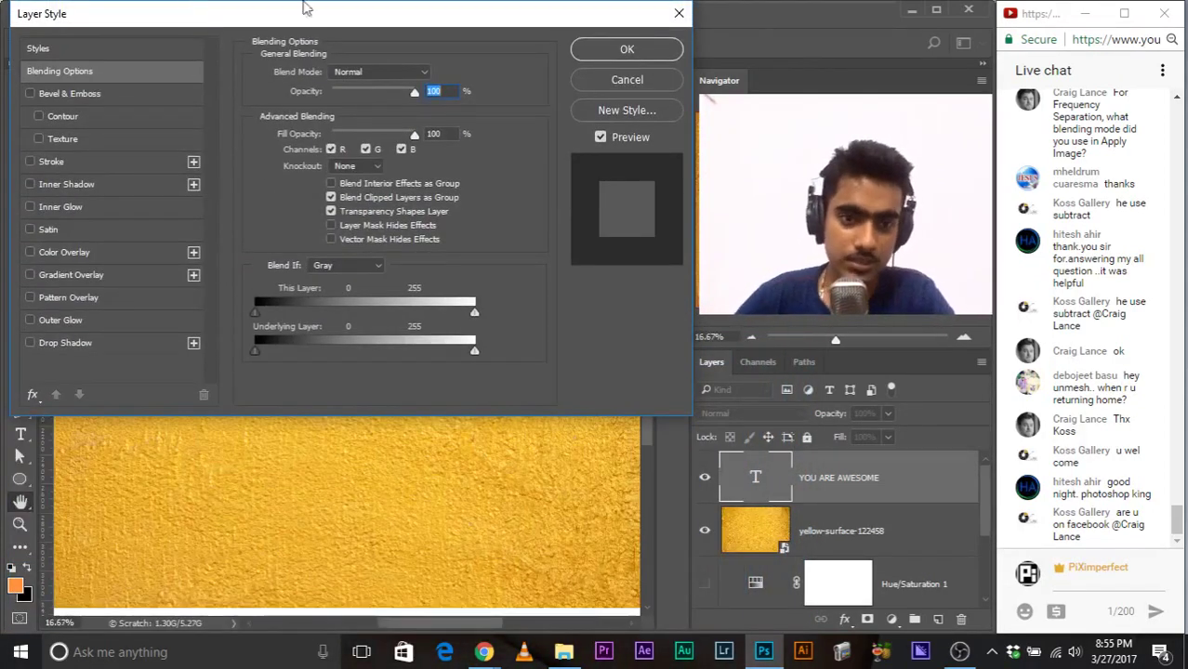
pyautogui.scroll(3, 410, 522)
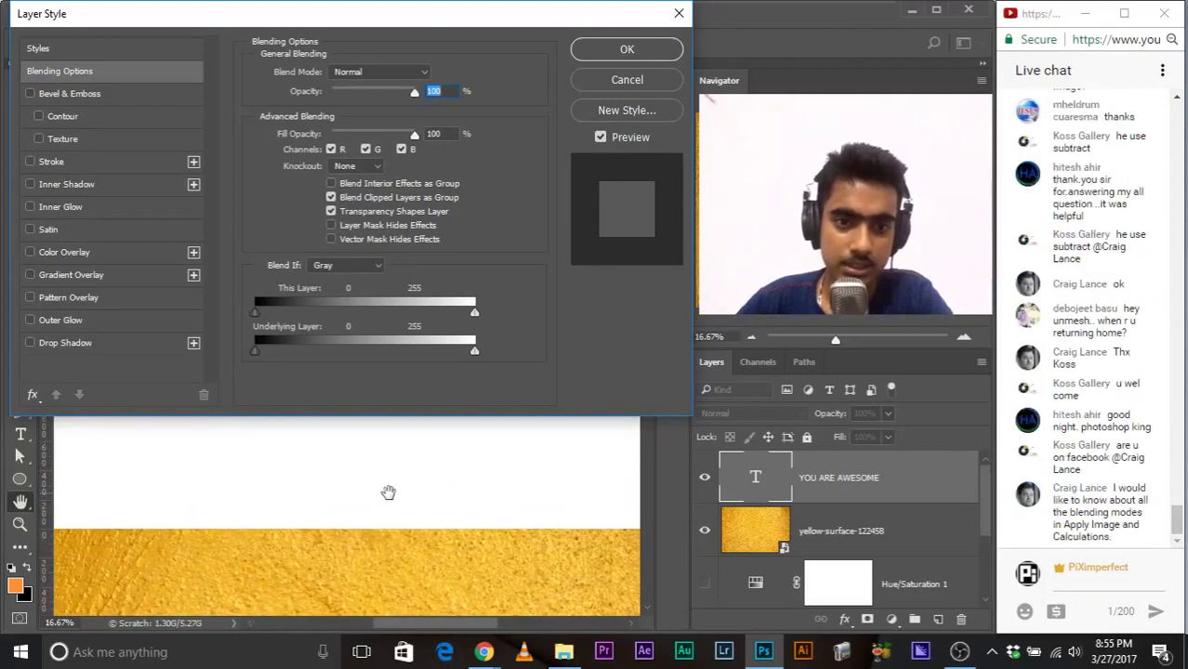
pyautogui.scroll(-4, 386, 562)
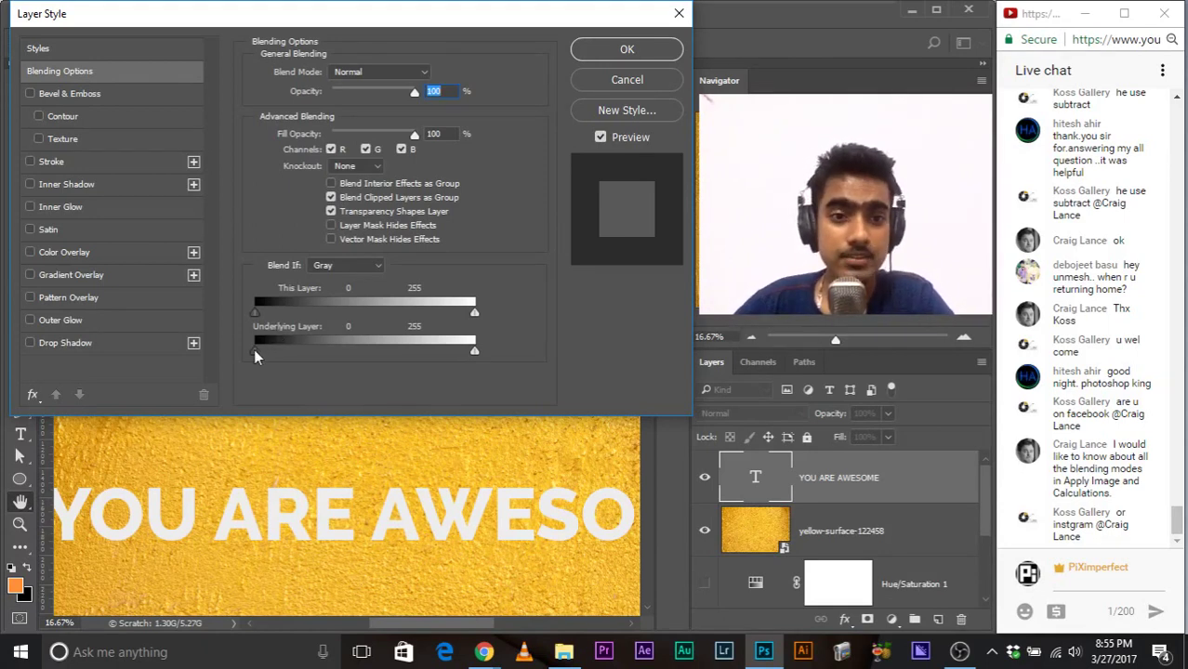
pyautogui.moveTo(253, 349); pyautogui.dragTo(393, 351)
# Step: Split the Underlying Layer black Blend If slider to 137 / 192 and apply the layer style
pyautogui.hotkey('ctrl', '+')
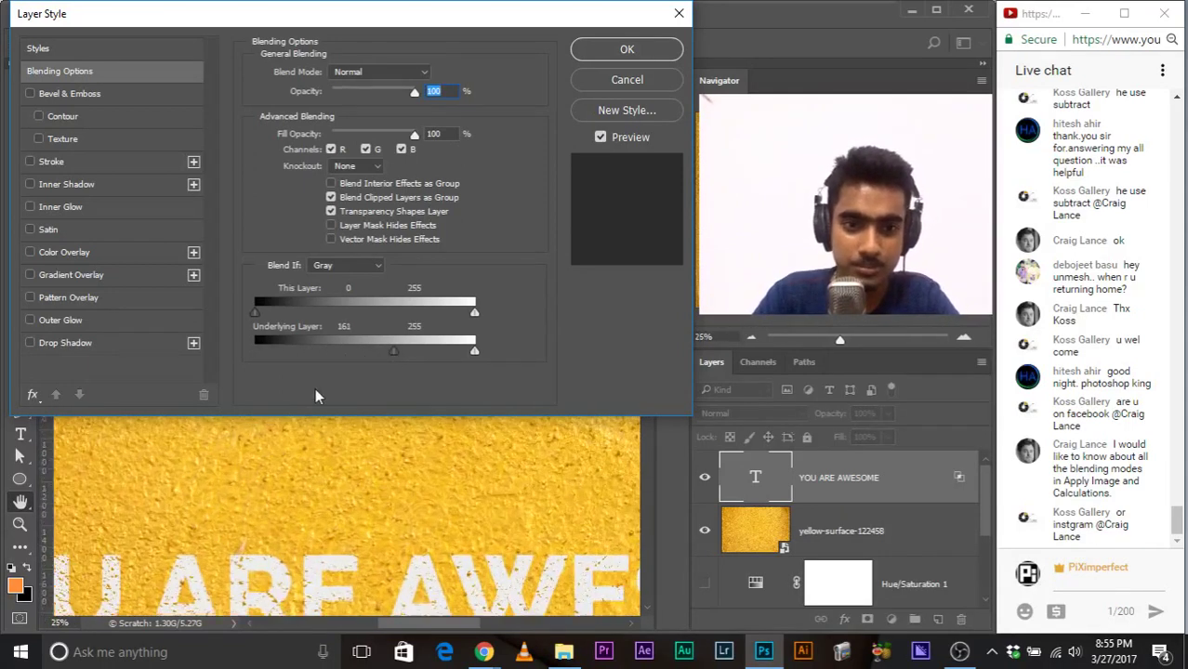
pyautogui.hotkey('ctrl', '+')
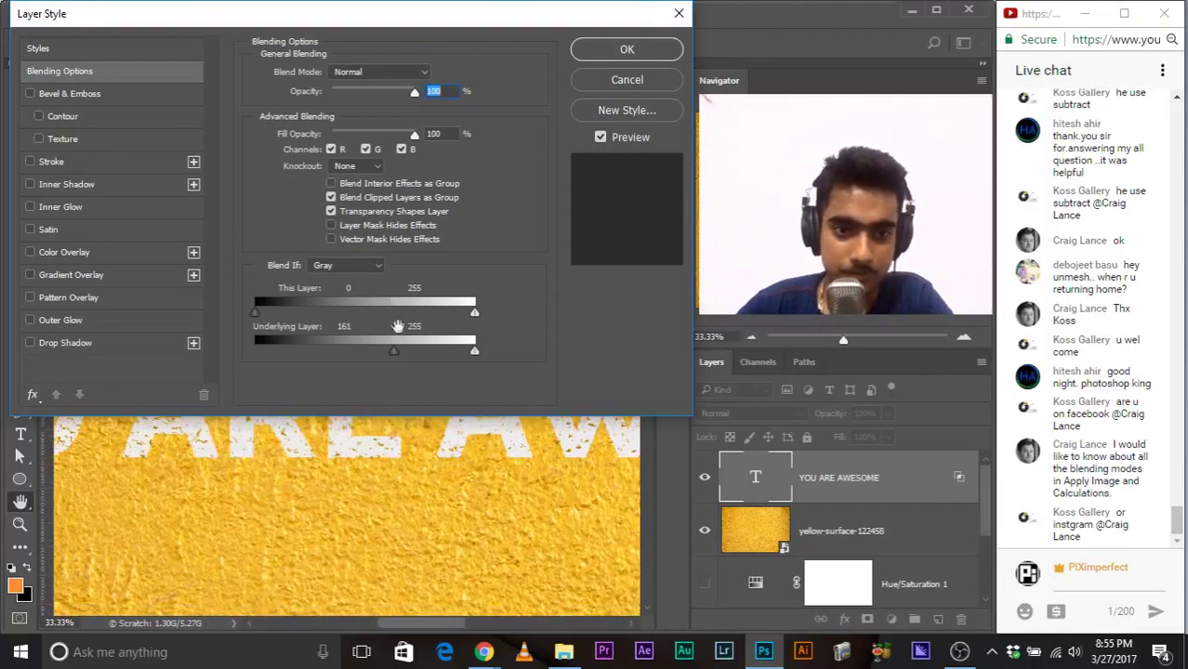
pyautogui.moveTo(373, 490); pyautogui.dragTo(413, 418)
pyautogui.moveTo(400, 349); pyautogui.dragTo(359, 340)
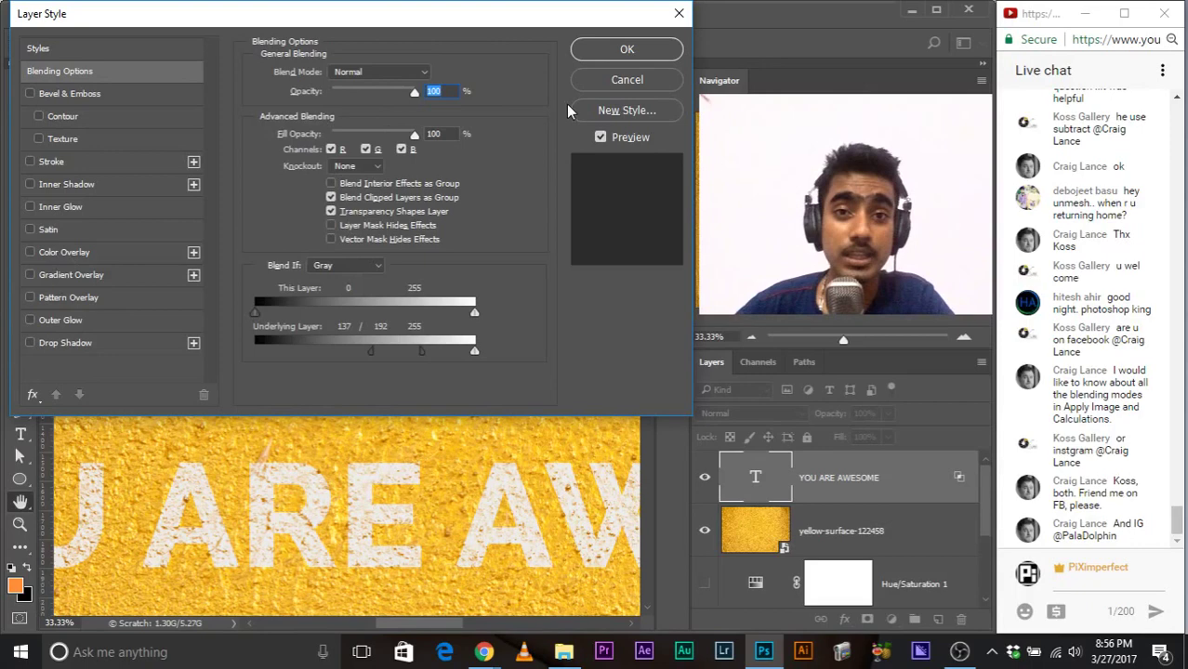
pyautogui.click(627, 53)
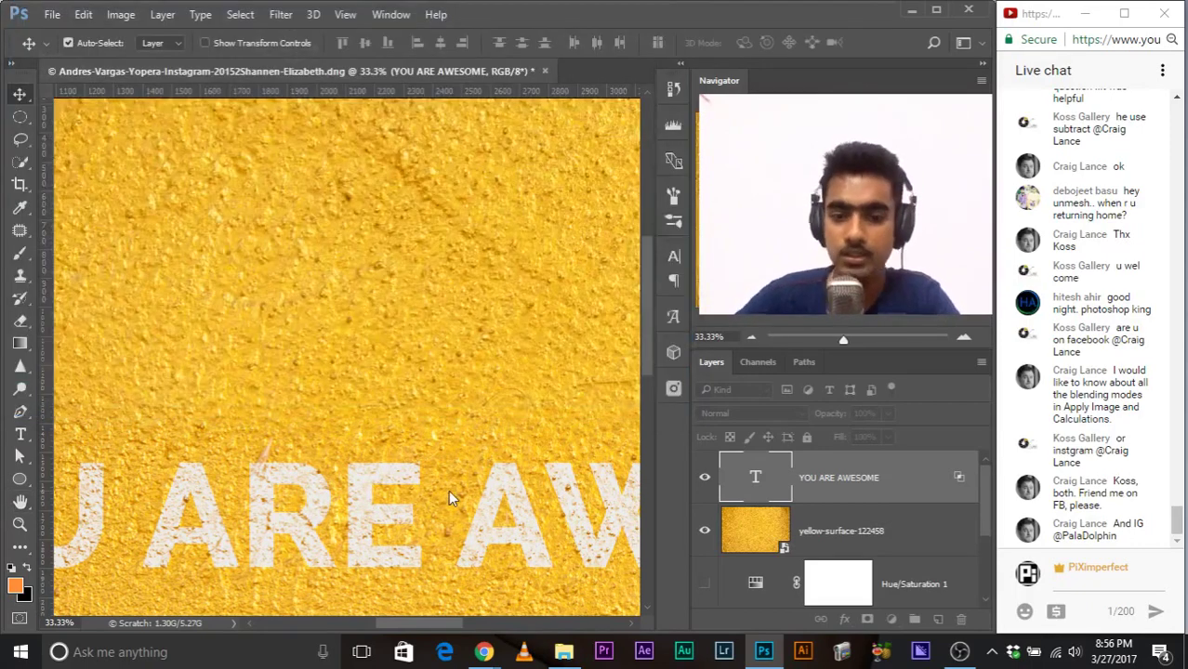
# Step: Toggle the YOU ARE AWESOME layer's visibility and examine up close how its letters blend into the texture
pyautogui.hotkey('ctrl', '-')
pyautogui.hotkey('ctrl', '-')
pyautogui.hotkey('ctrl', '-')
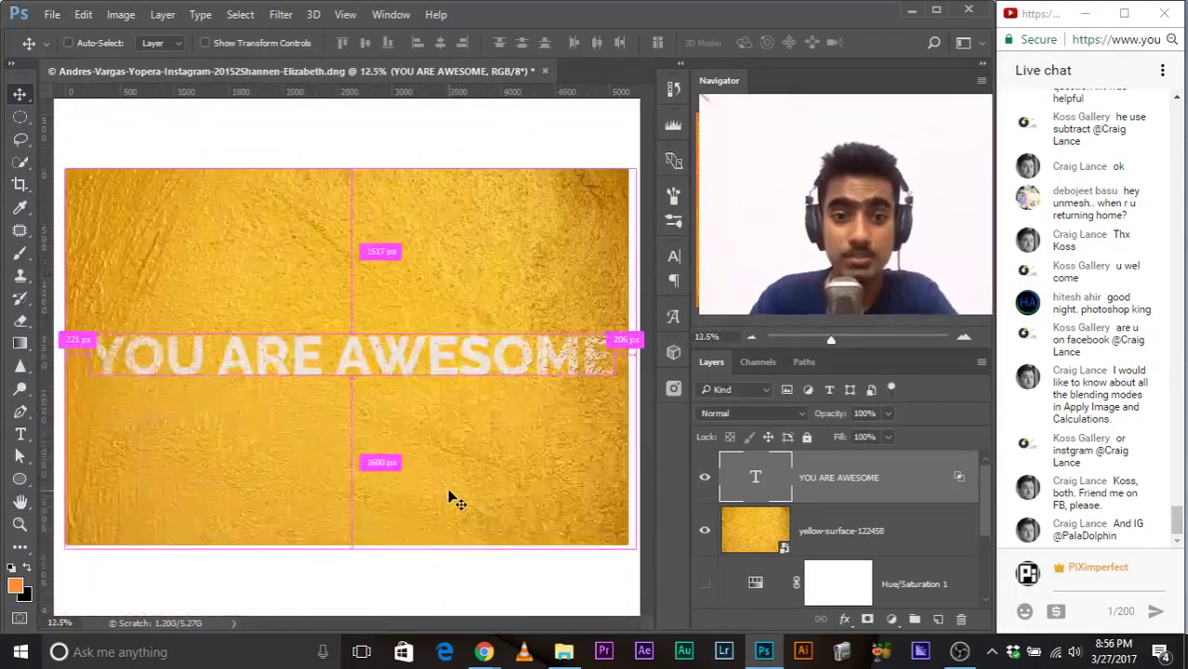
pyautogui.click(704, 478)
pyautogui.click(704, 478)
pyautogui.hotkey('ctrl', '+')
pyautogui.hotkey('ctrl', '+')
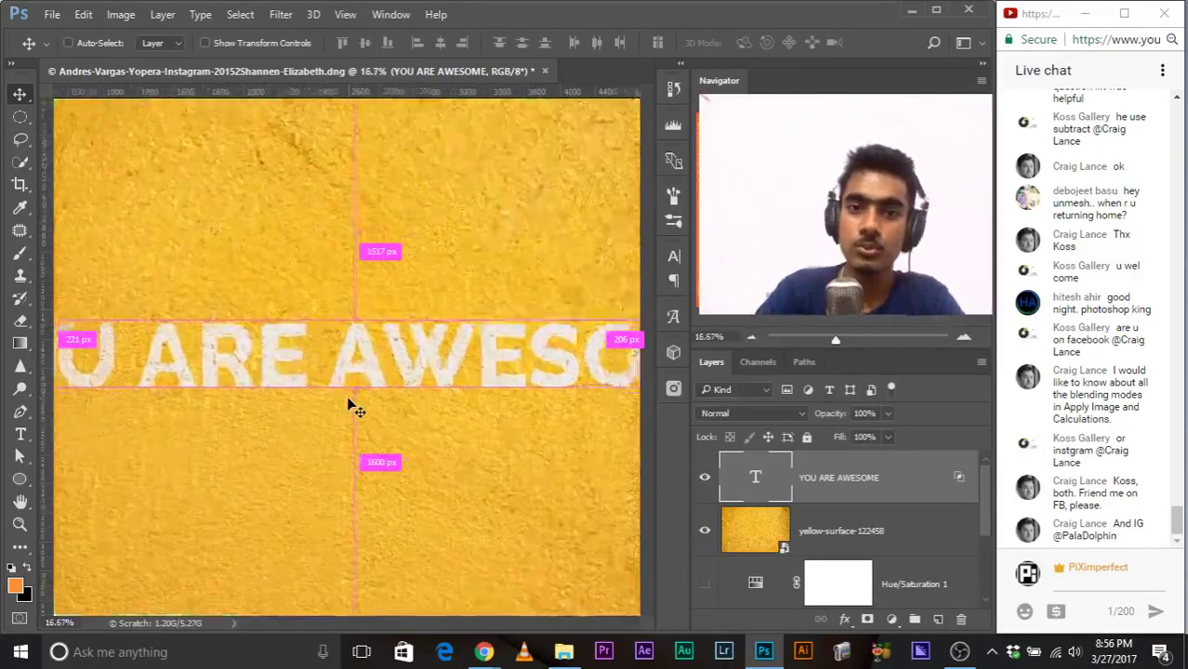
pyautogui.moveTo(312, 358); pyautogui.dragTo(525, 388)
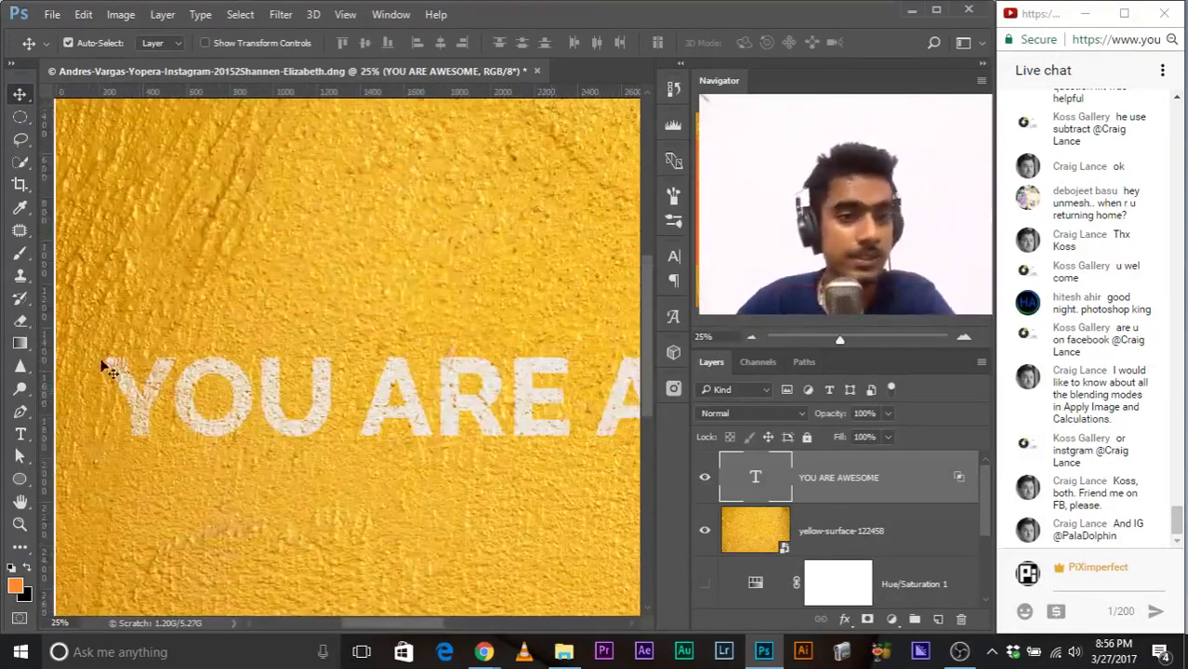
pyautogui.moveTo(417, 396); pyautogui.dragTo(325, 381)
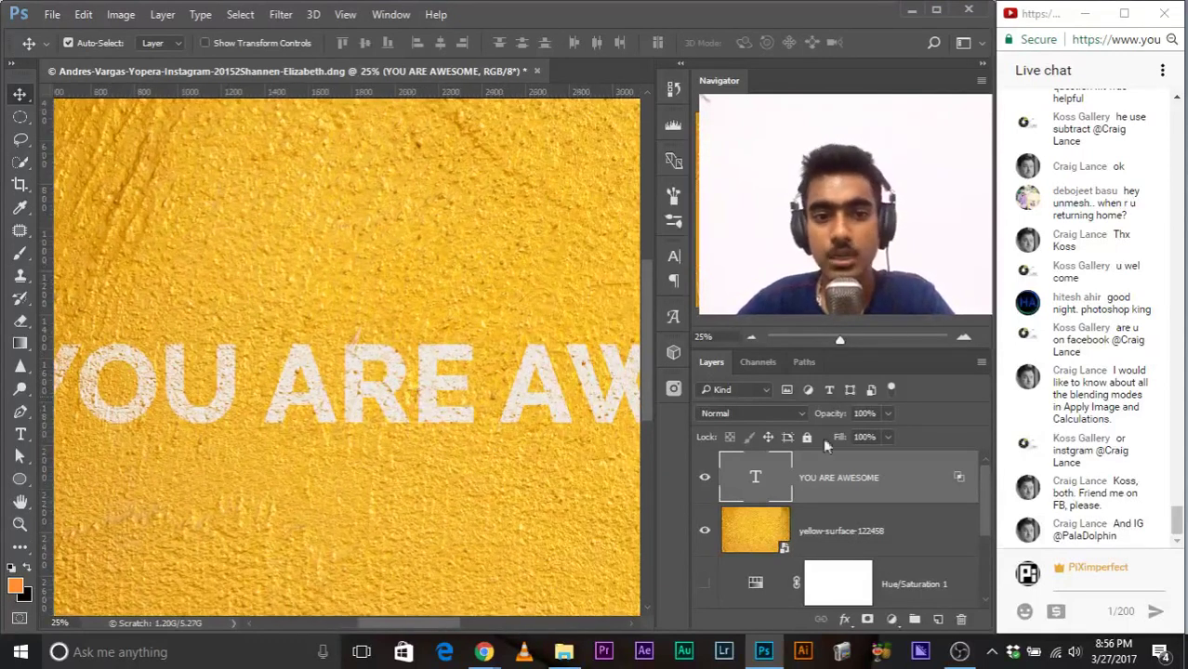
# Step: Switch to the YouTube live chat window and read through the latest viewer messages
pyautogui.click(1181, 521)
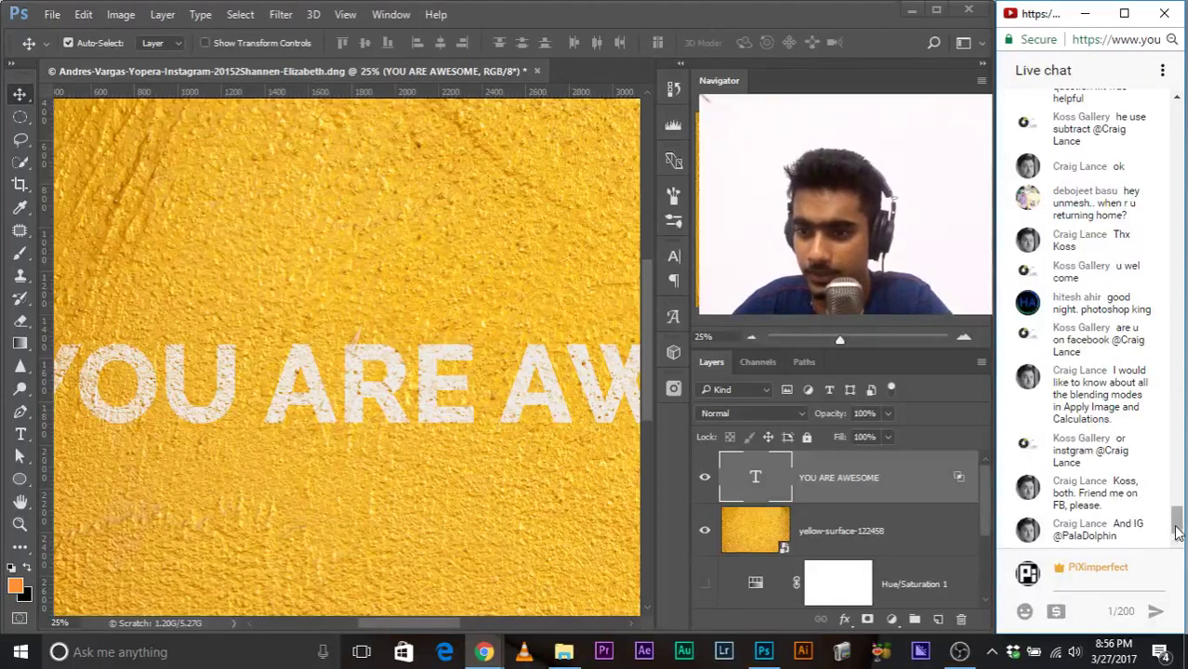
pyautogui.scroll(2, 1177, 523)
pyautogui.moveTo(1177, 522); pyautogui.dragTo(1178, 497)
pyautogui.click(1089, 529)
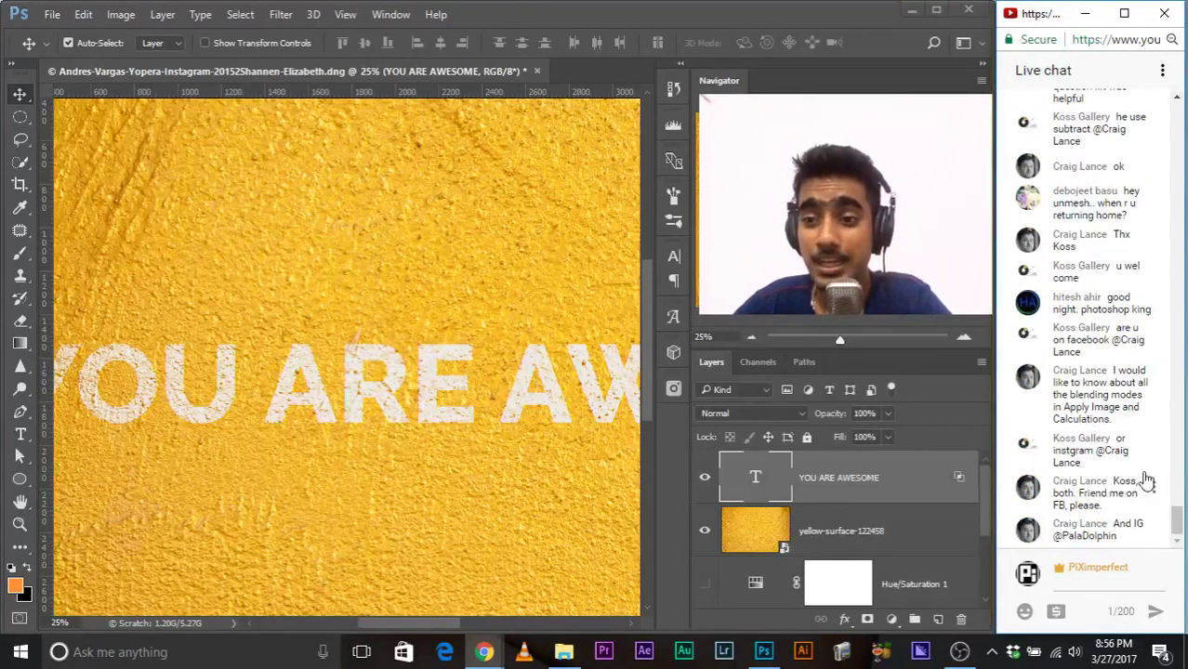
pyautogui.hotkey('ctrl', '-')
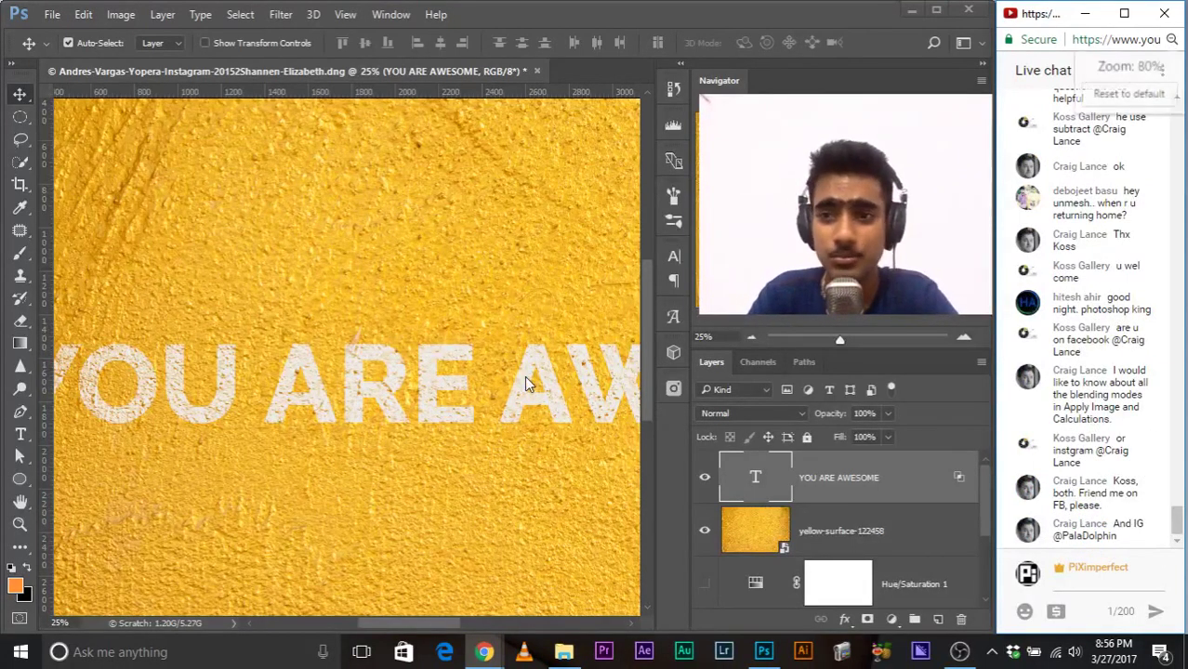
pyautogui.hotkey('ctrl', '-')
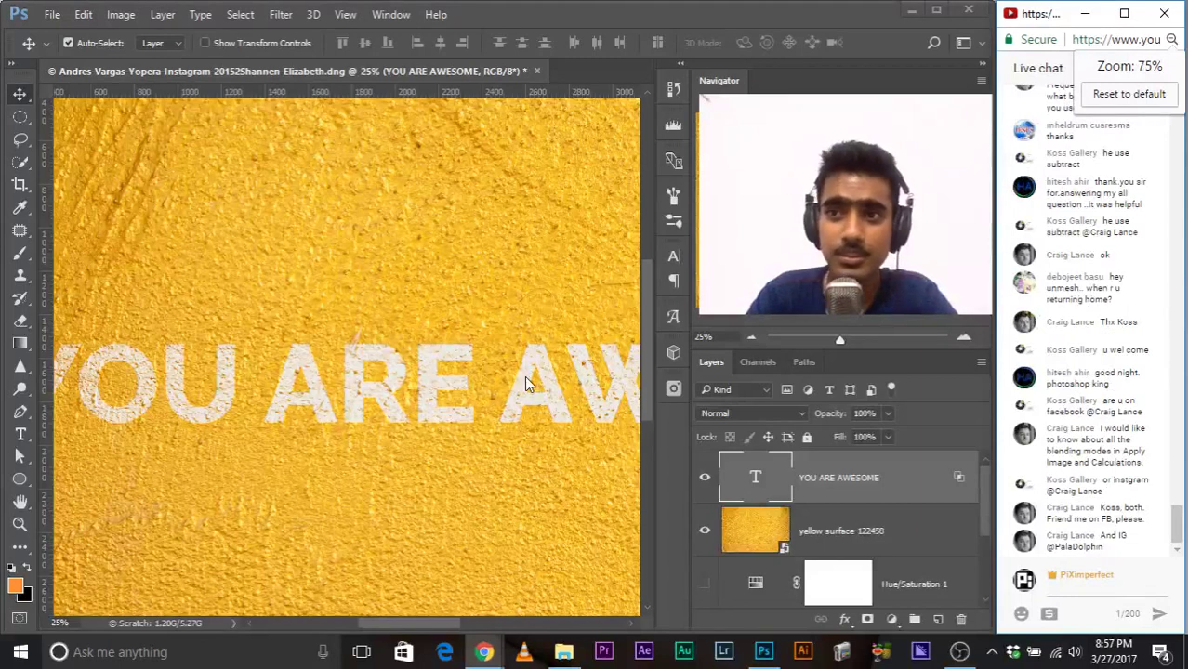
pyautogui.hotkey('ctrl', '+')
pyautogui.hotkey('ctrl', '+')
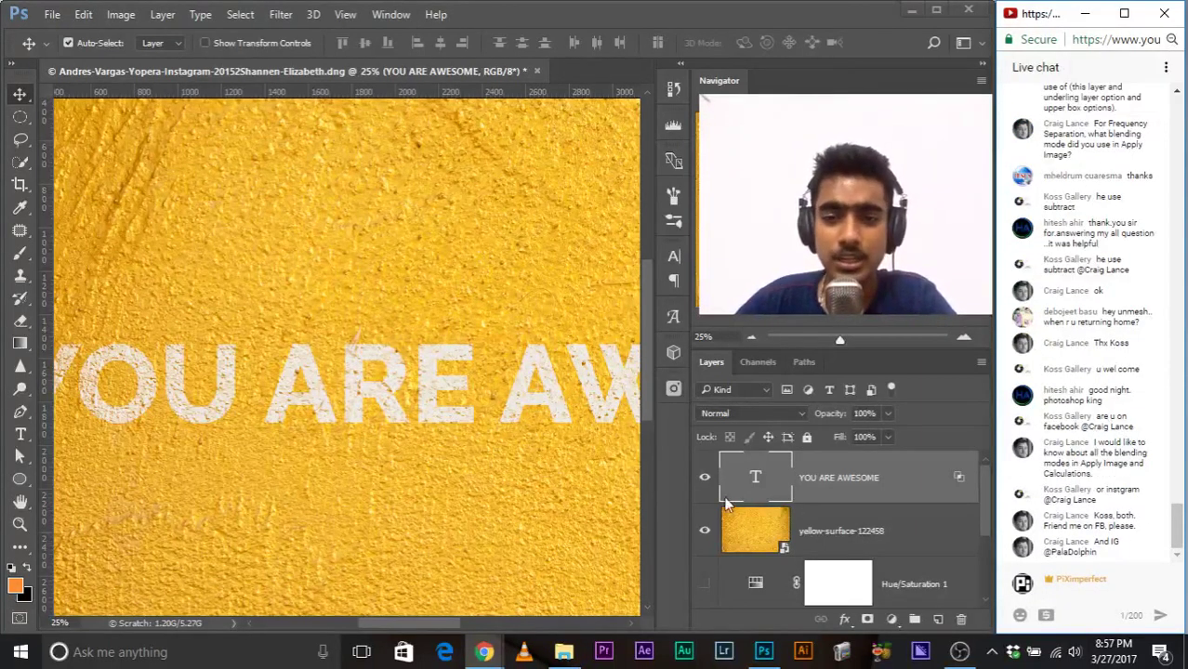
pyautogui.hotkey('ctrl', '+')
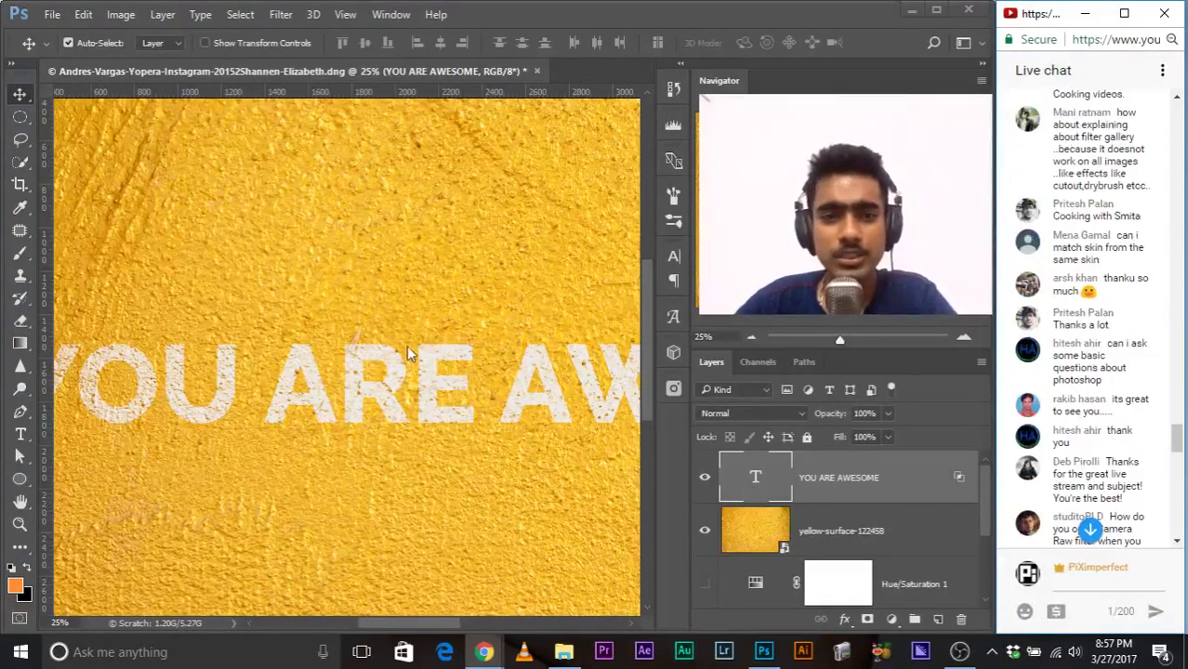
pyautogui.scroll(-10, 1080, 453)
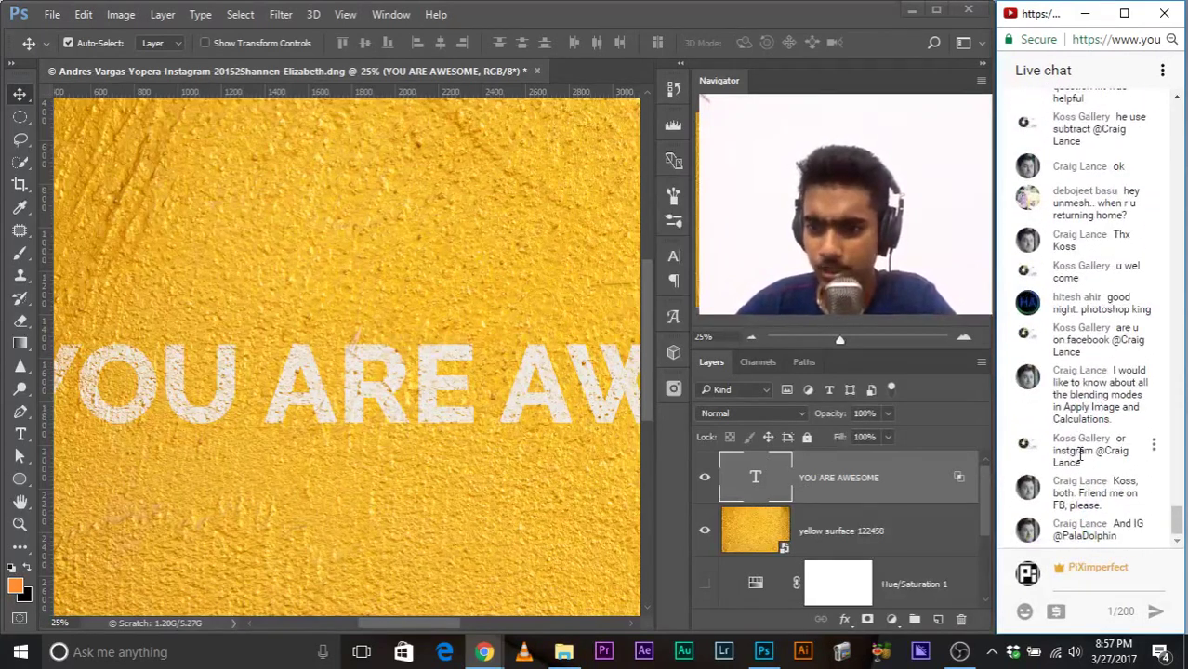
# Step: Switch back to Photoshop, hide the yellow-surface-122458 texture and make it the active layer
pyautogui.click(958, 481)
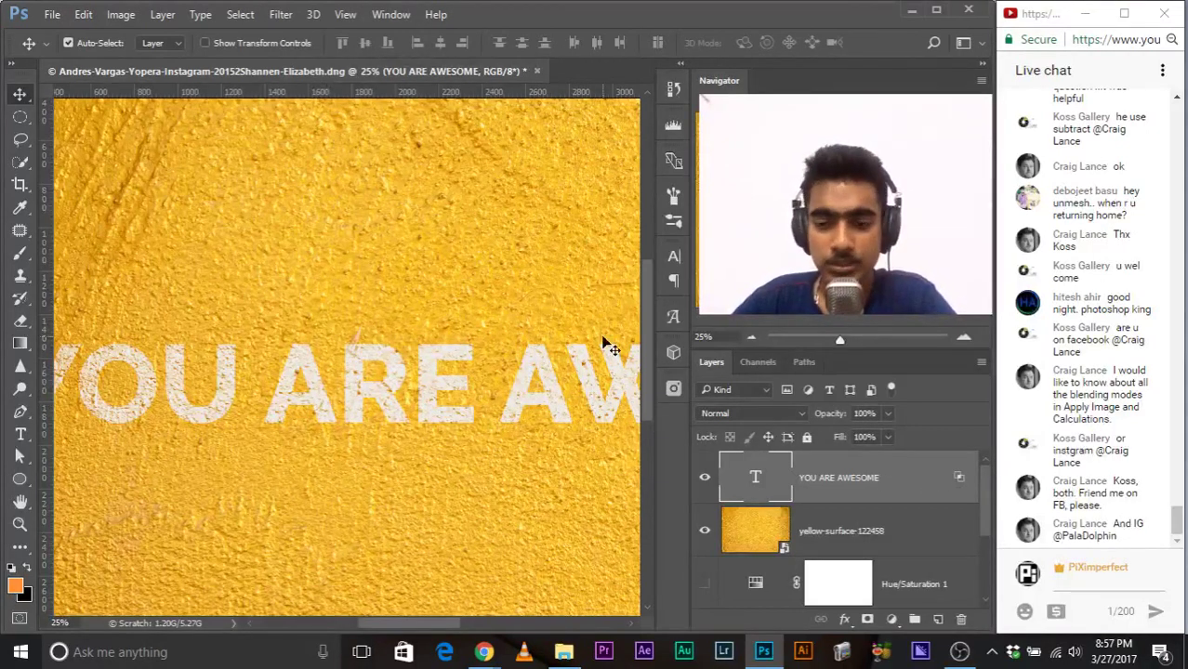
pyautogui.hotkey('ctrl', '-')
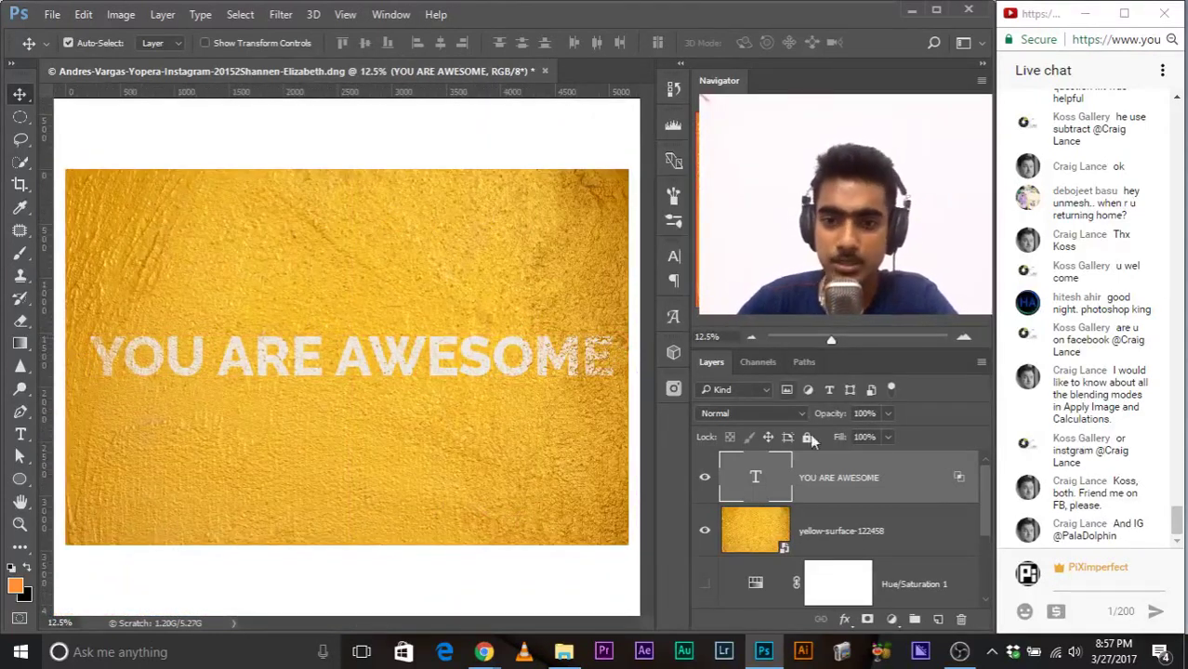
pyautogui.click(704, 530)
pyautogui.click(832, 527)
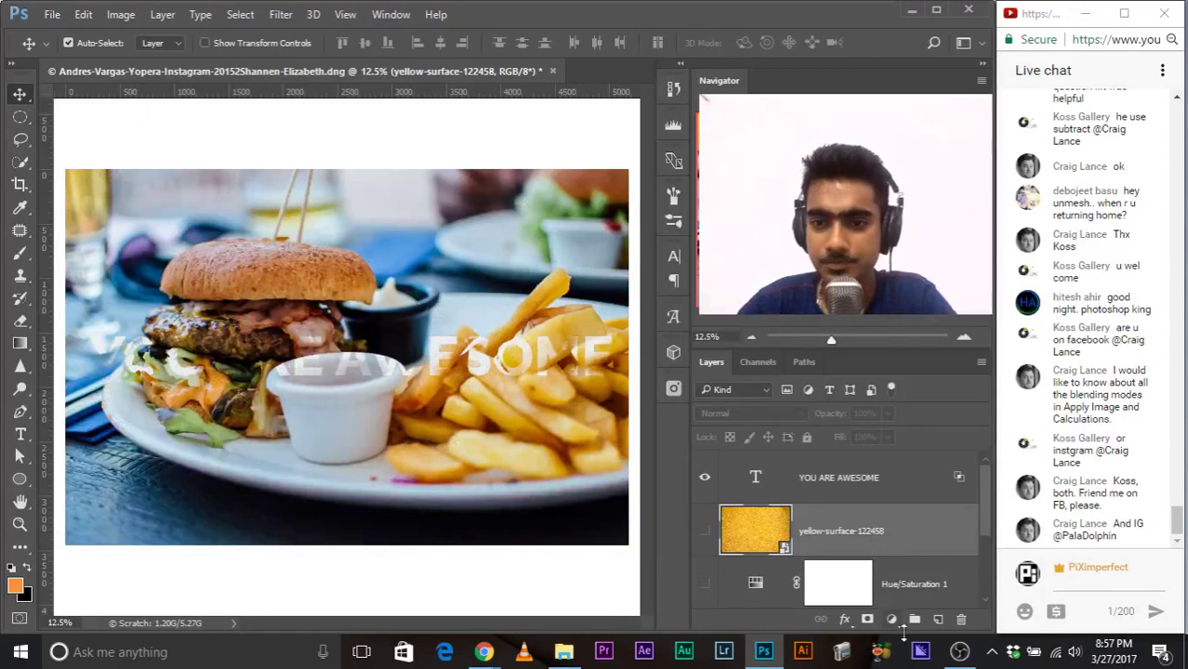
pyautogui.click(892, 619)
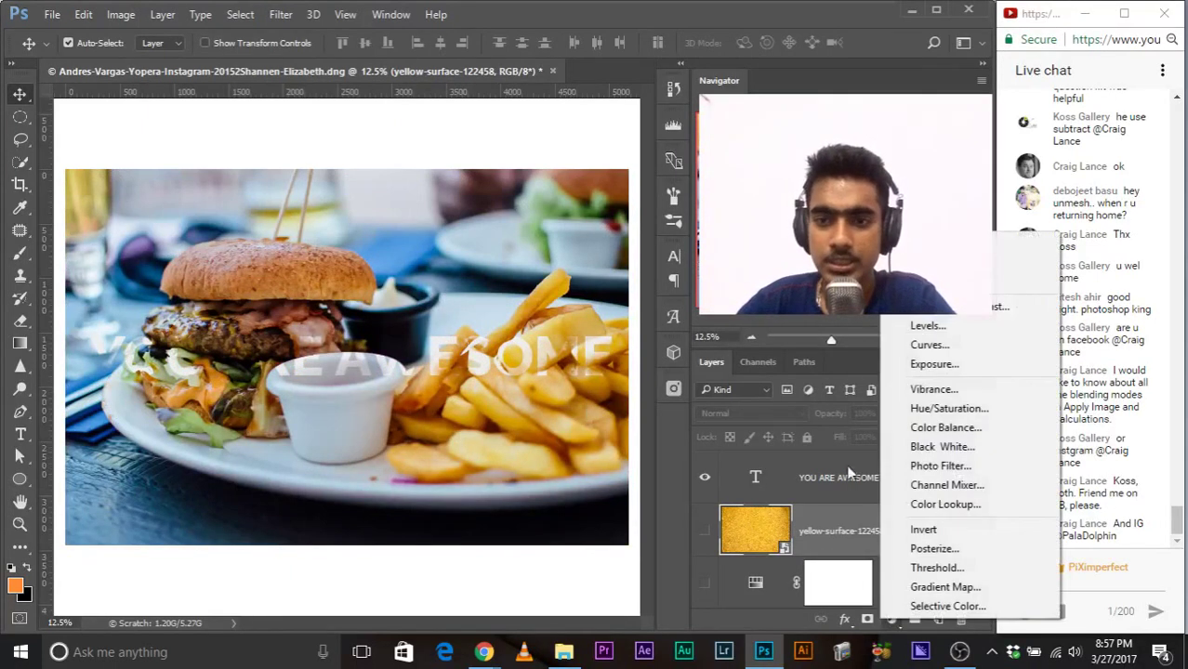
pyautogui.click(1022, 242)
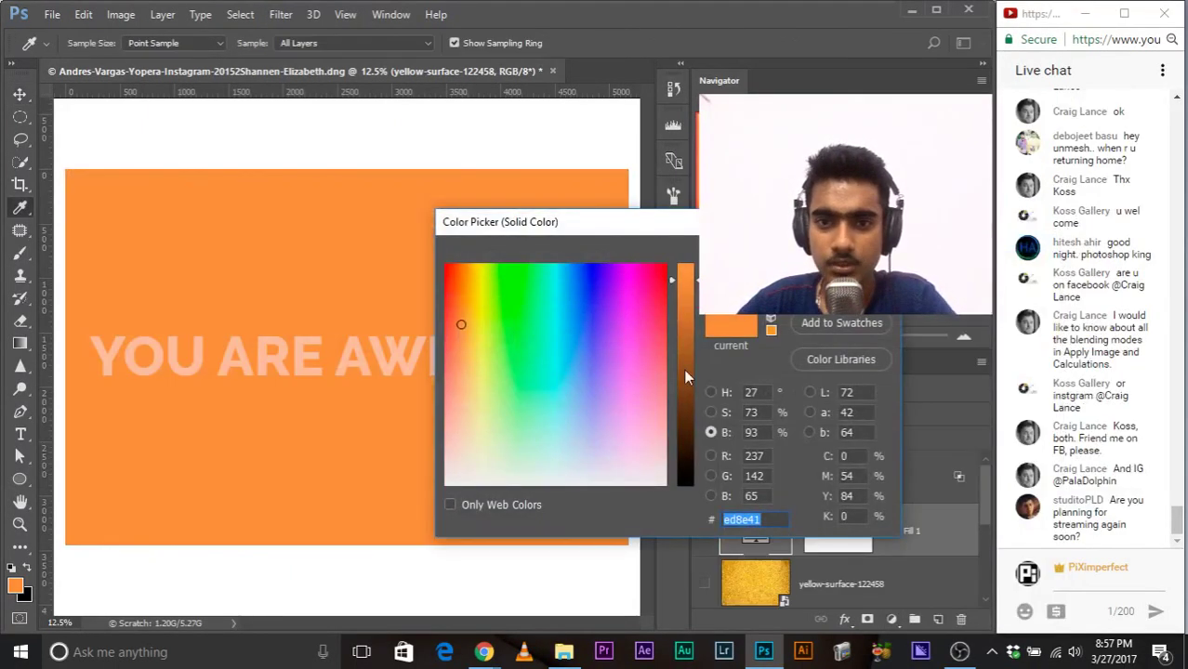
pyautogui.press('Escape')
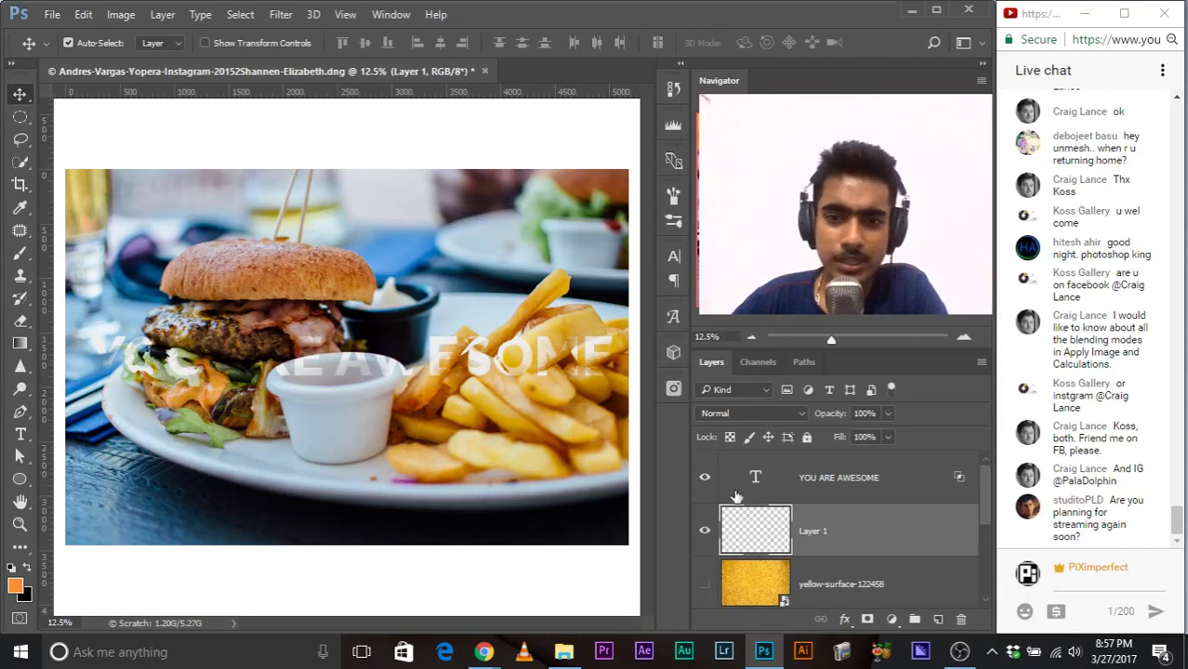
# Step: Fill a new layer between the text and the yellow texture with a medium blue foreground color
pyautogui.click(15, 584)
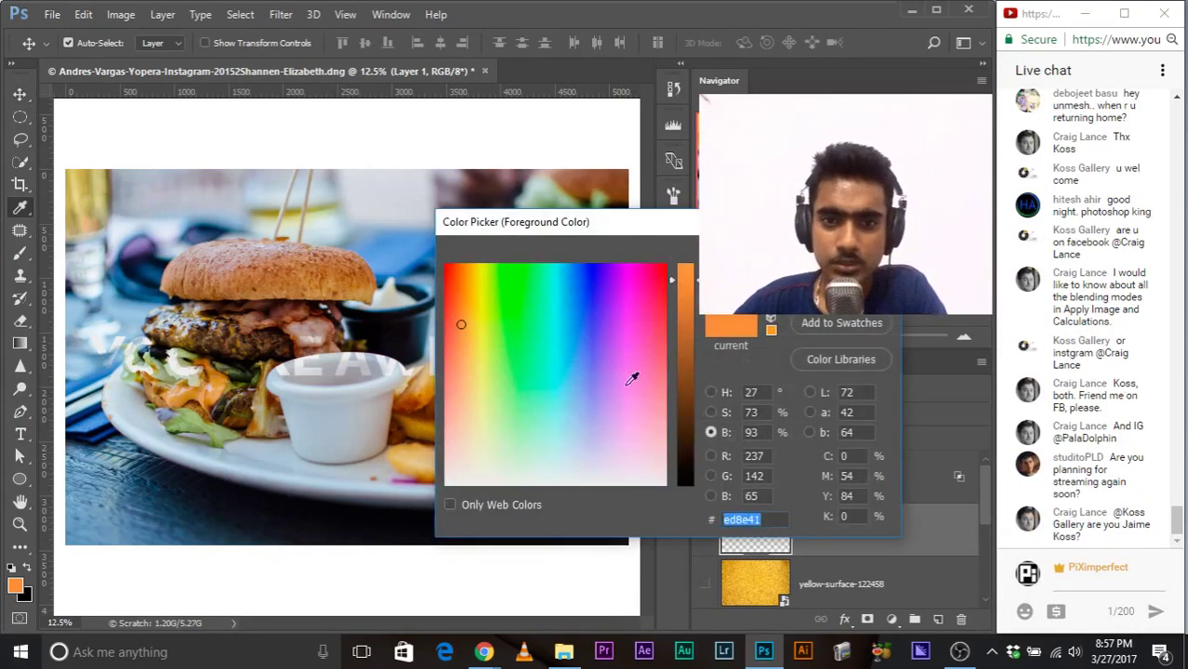
pyautogui.click(711, 392)
pyautogui.click(587, 335)
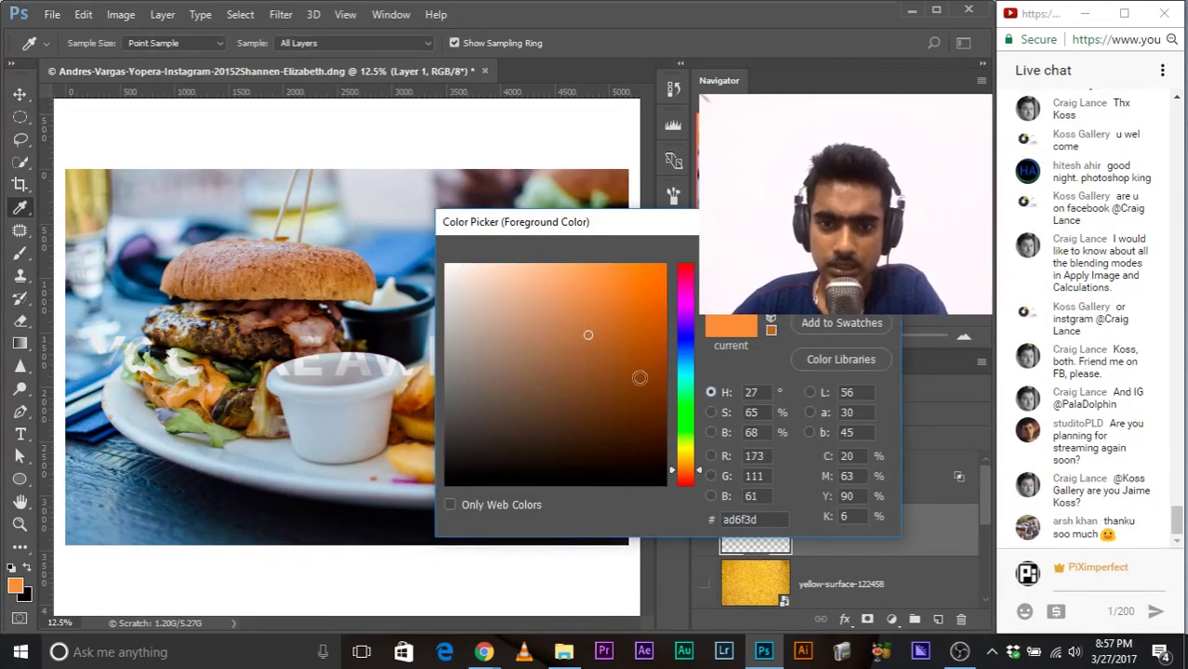
pyautogui.click(690, 352)
pyautogui.click(628, 372)
pyautogui.click(599, 343)
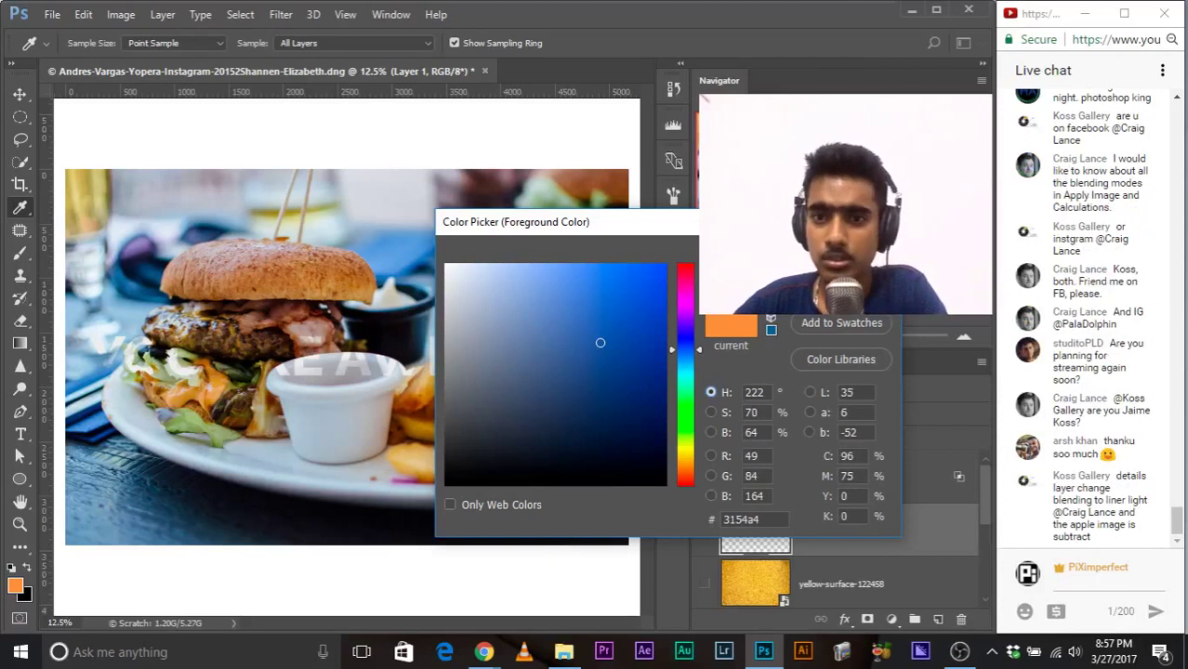
pyautogui.press('Return')
pyautogui.press('v')
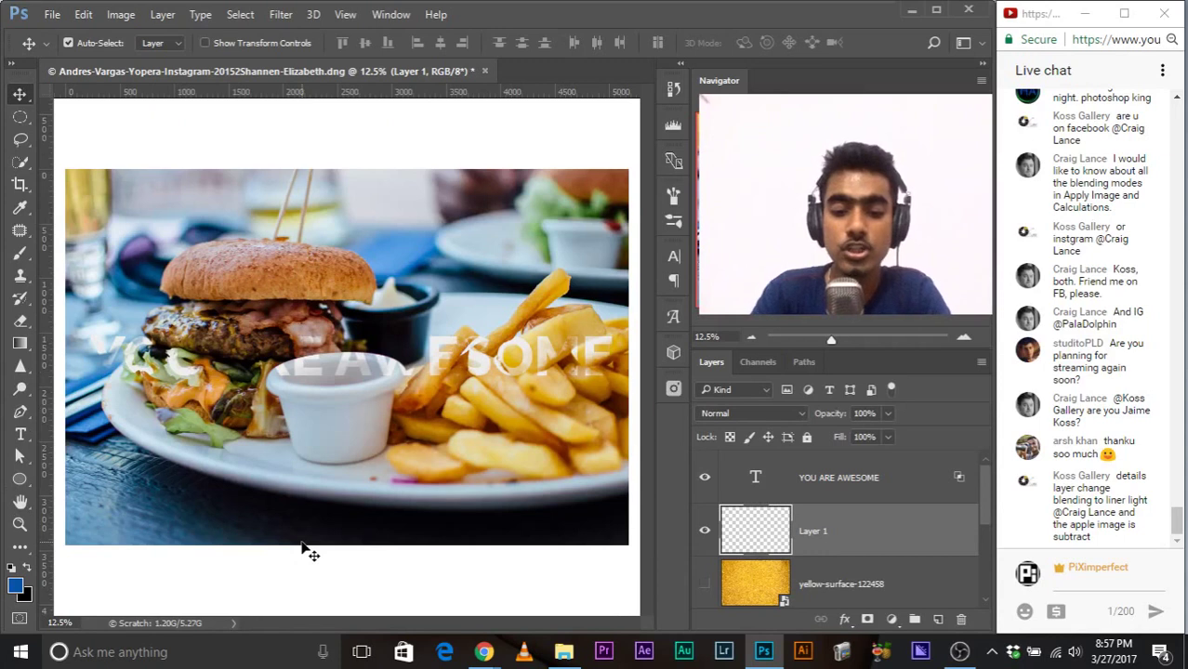
pyautogui.hotkey('alt', 'BackSpace')
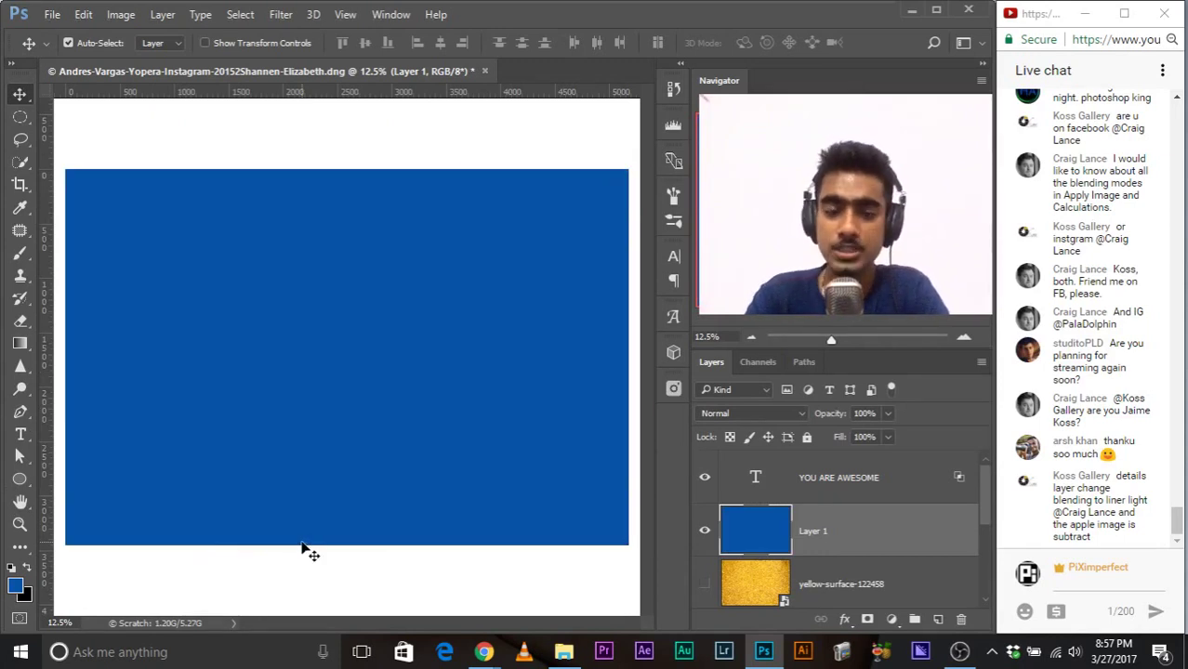
# Step: Draw a black-to-white radial gradient from the canvas centre outward on a new layer above the blue fill
pyautogui.click(19, 345)
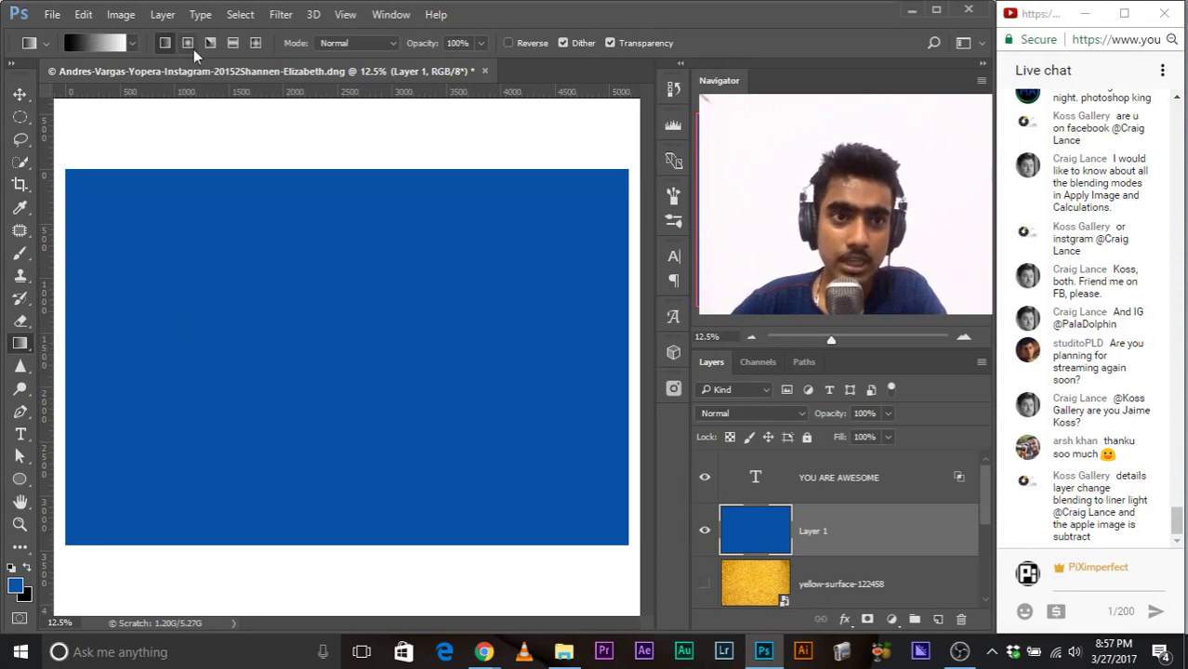
pyautogui.click(187, 44)
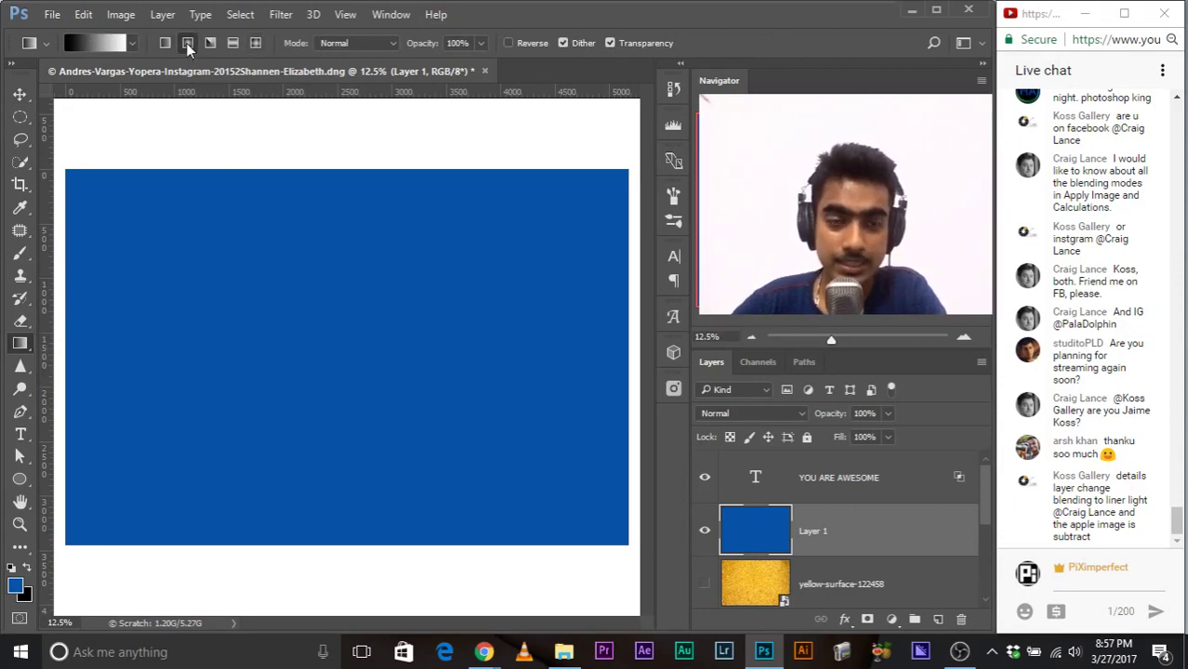
pyautogui.click(938, 619)
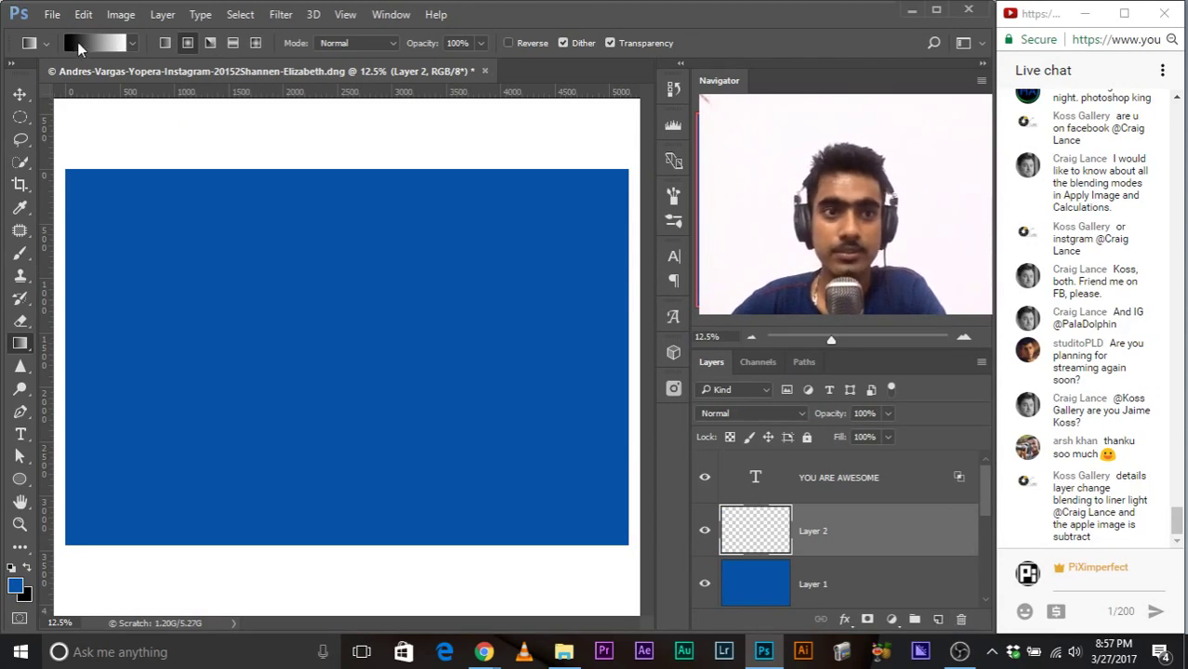
pyautogui.moveTo(318, 349); pyautogui.dragTo(514, 501)
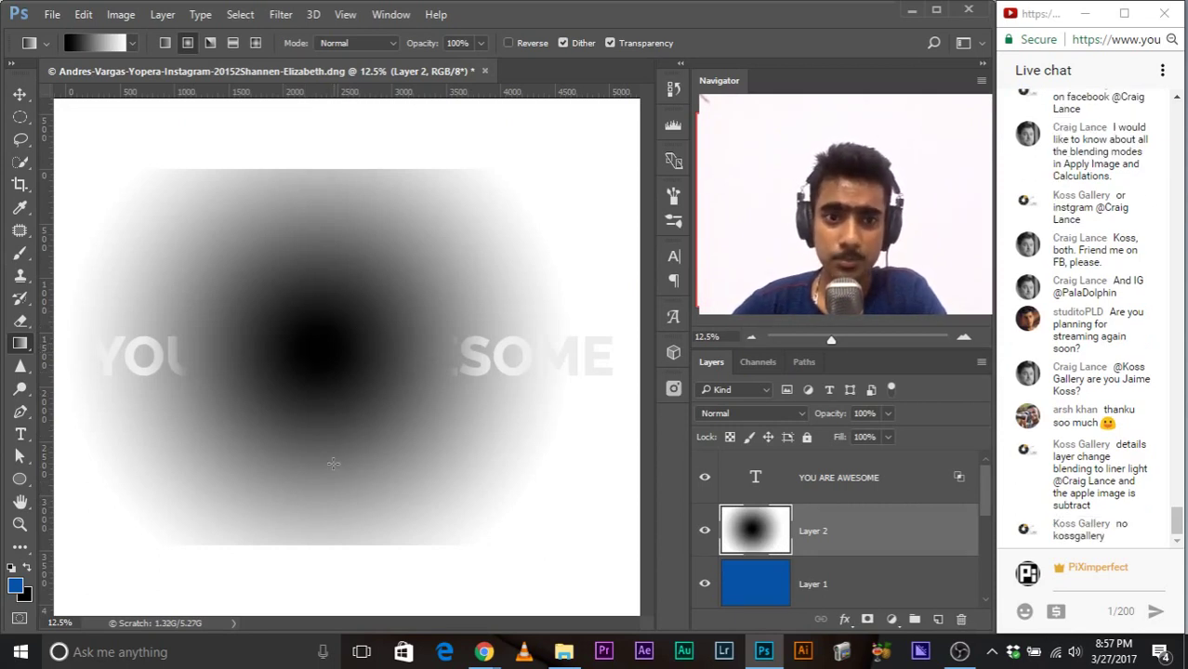
# Step: Reverse the gradient and redraw it from the canvas centre past the corner, making the centre white and the edges dark
pyautogui.click(508, 43)
pyautogui.moveTo(355, 351); pyautogui.dragTo(600, 557)
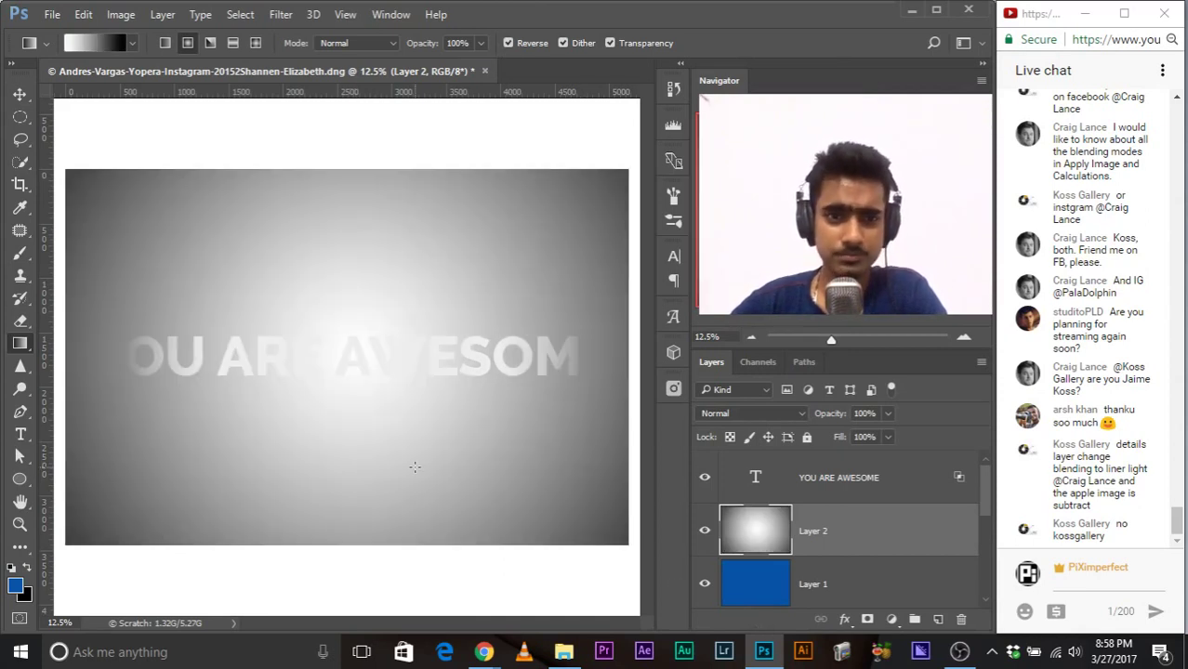
pyautogui.moveTo(360, 328); pyautogui.dragTo(675, 568)
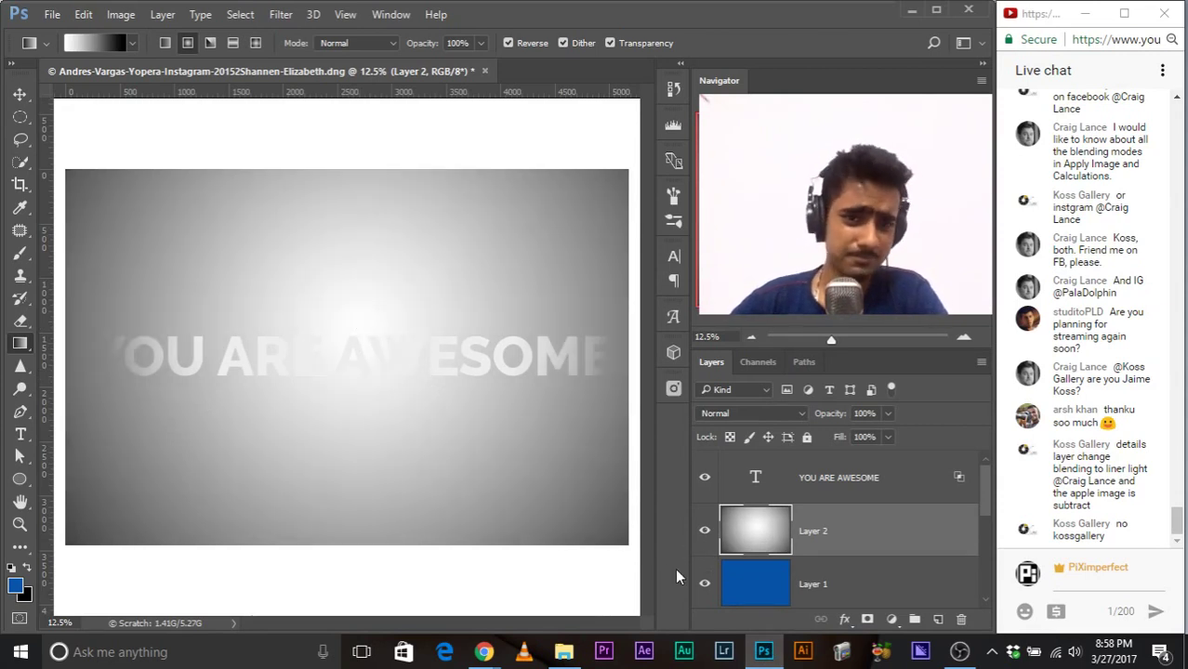
# Step: Set the gradient layer's blend mode to Multiply and toggle its visibility to compare the blue background with and without it
pyautogui.click(742, 416)
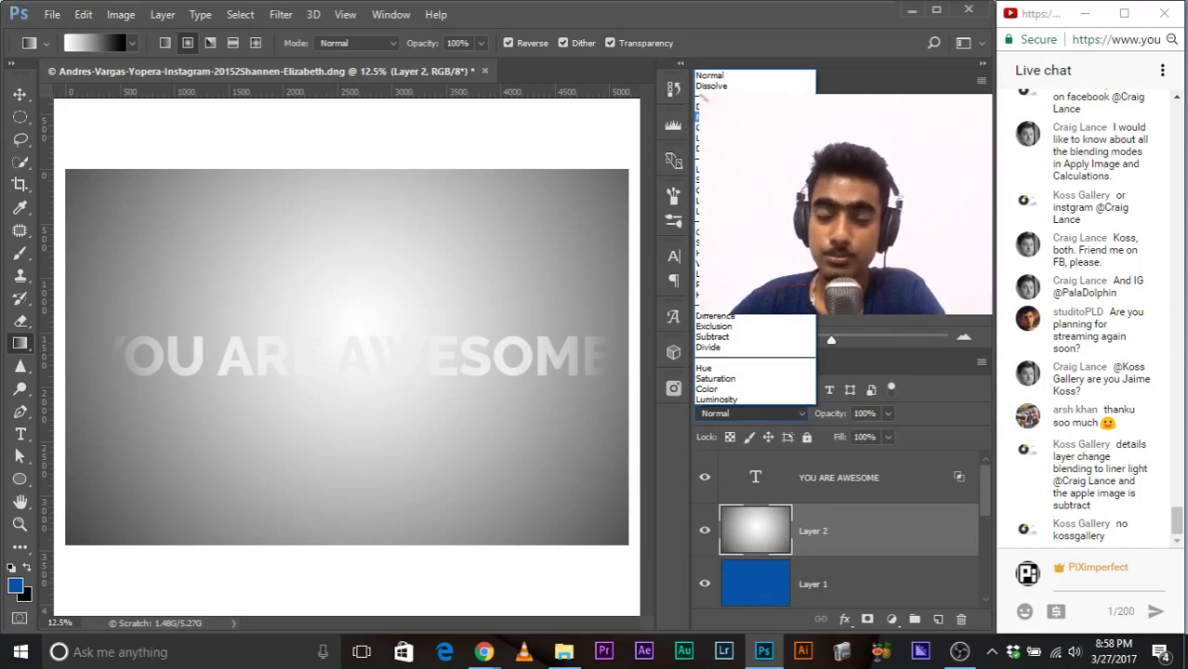
pyautogui.click(716, 116)
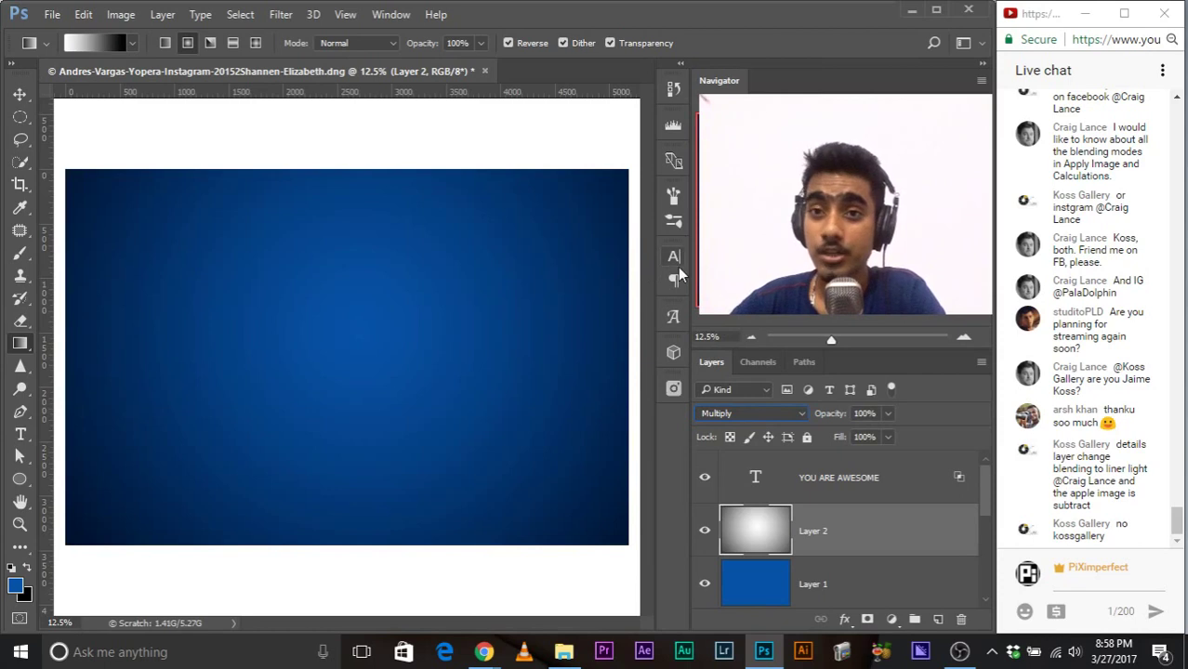
pyautogui.click(705, 531)
pyautogui.click(704, 531)
pyautogui.click(704, 531)
pyautogui.click(705, 531)
pyautogui.click(704, 530)
pyautogui.click(705, 530)
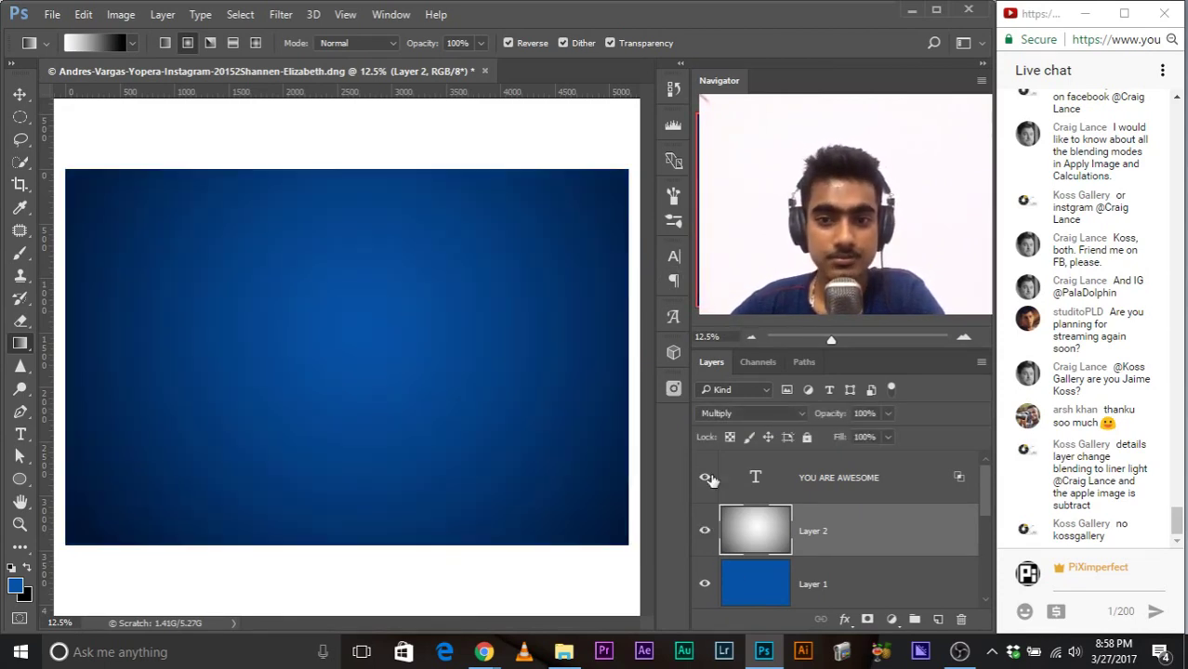
# Step: Return the YOU ARE AWESOME layer's Blend If black slider for the underlying layer to 0
pyautogui.click(907, 479)
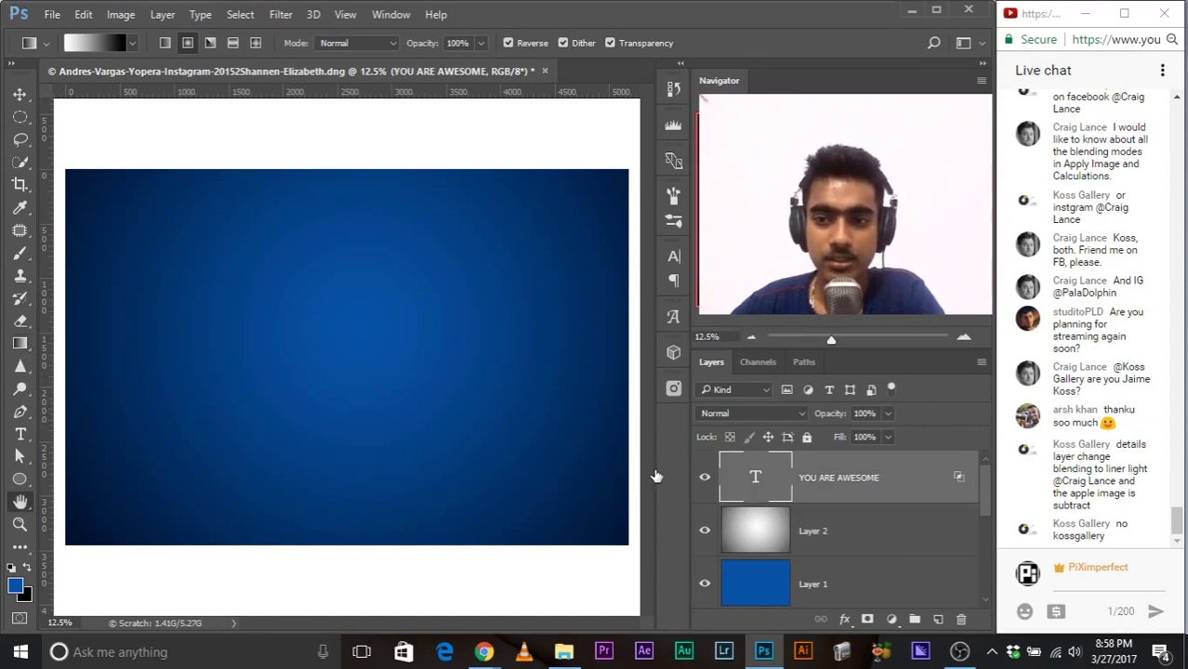
pyautogui.doubleClick(911, 492)
pyautogui.moveTo(411, 351); pyautogui.dragTo(255, 350)
pyautogui.press('Return')
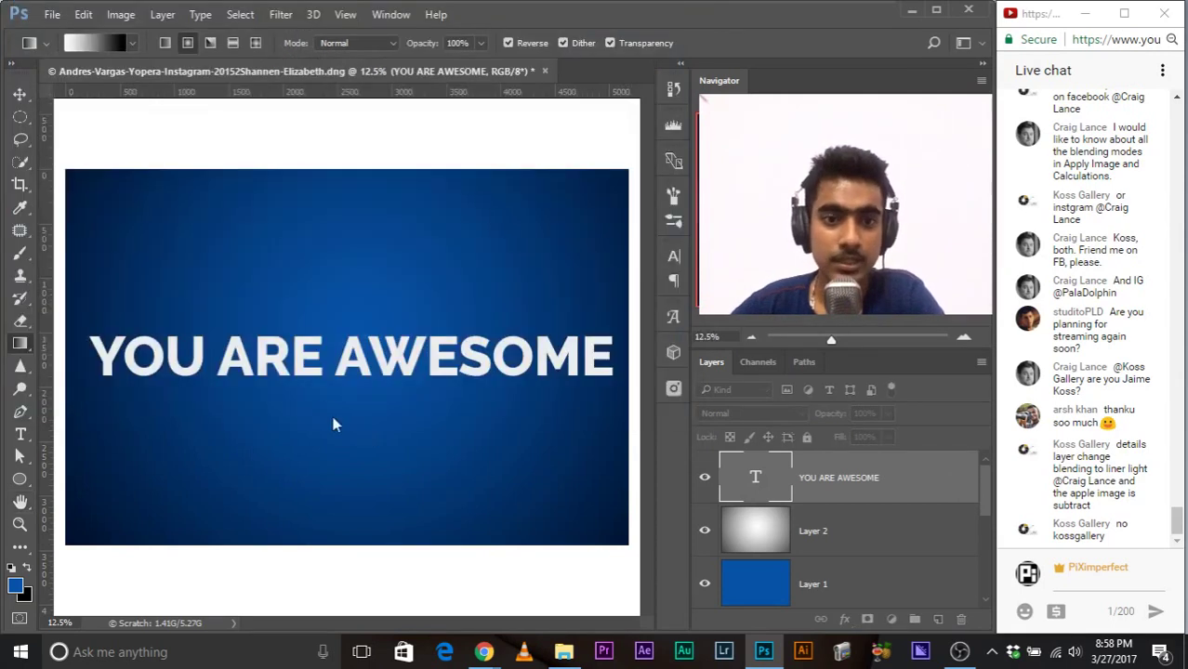
# Step: Set the YOU ARE AWESOME layer's opacity to 97% and enable its Drop Shadow effect
pyautogui.rightClick(781, 472)
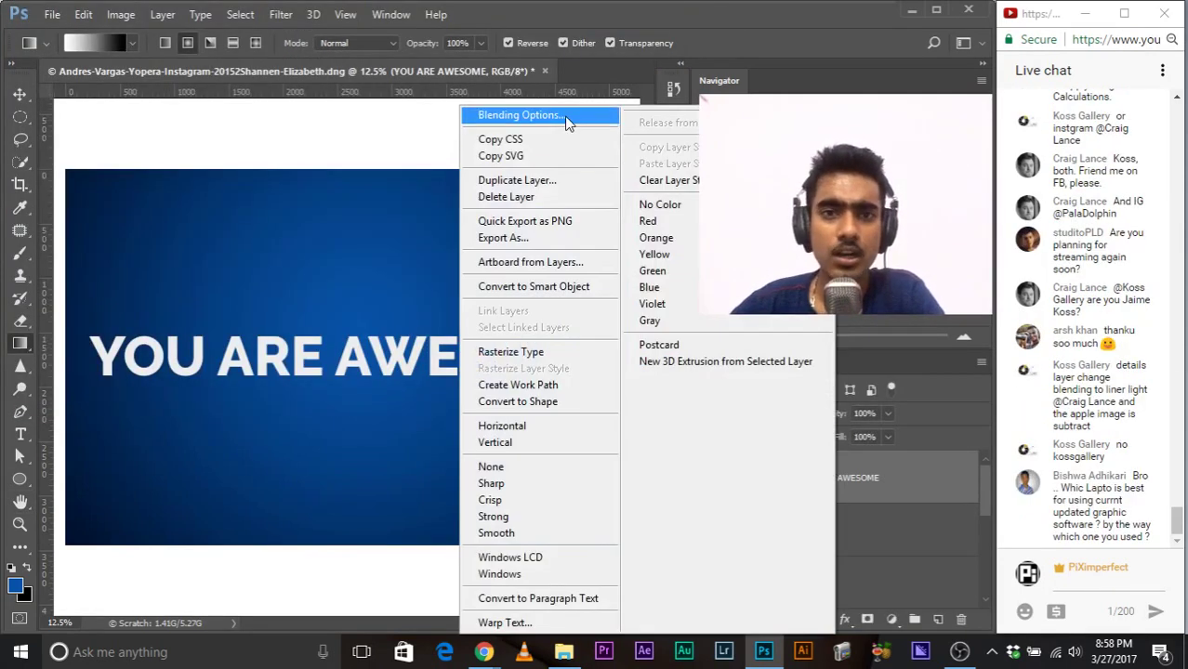
pyautogui.click(522, 114)
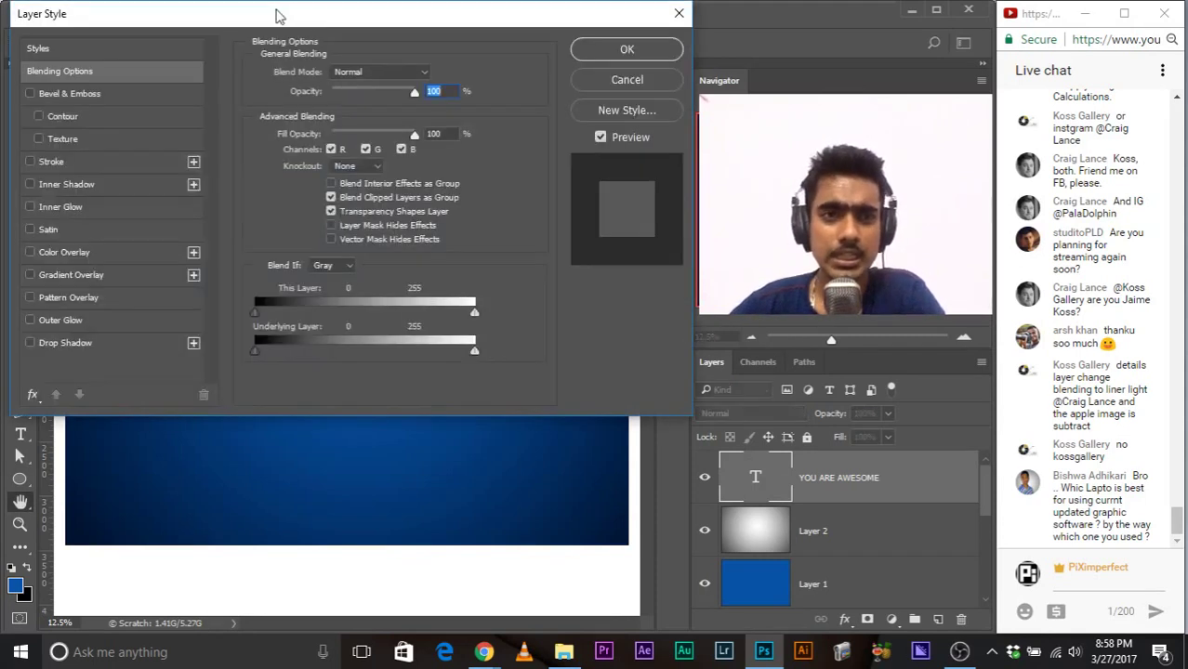
pyautogui.moveTo(280, 18); pyautogui.dragTo(671, 386)
pyautogui.press('Down')
pyautogui.press('Down')
pyautogui.press('Down')
pyautogui.moveTo(465, 382); pyautogui.dragTo(363, 174)
pyautogui.click(216, 344)
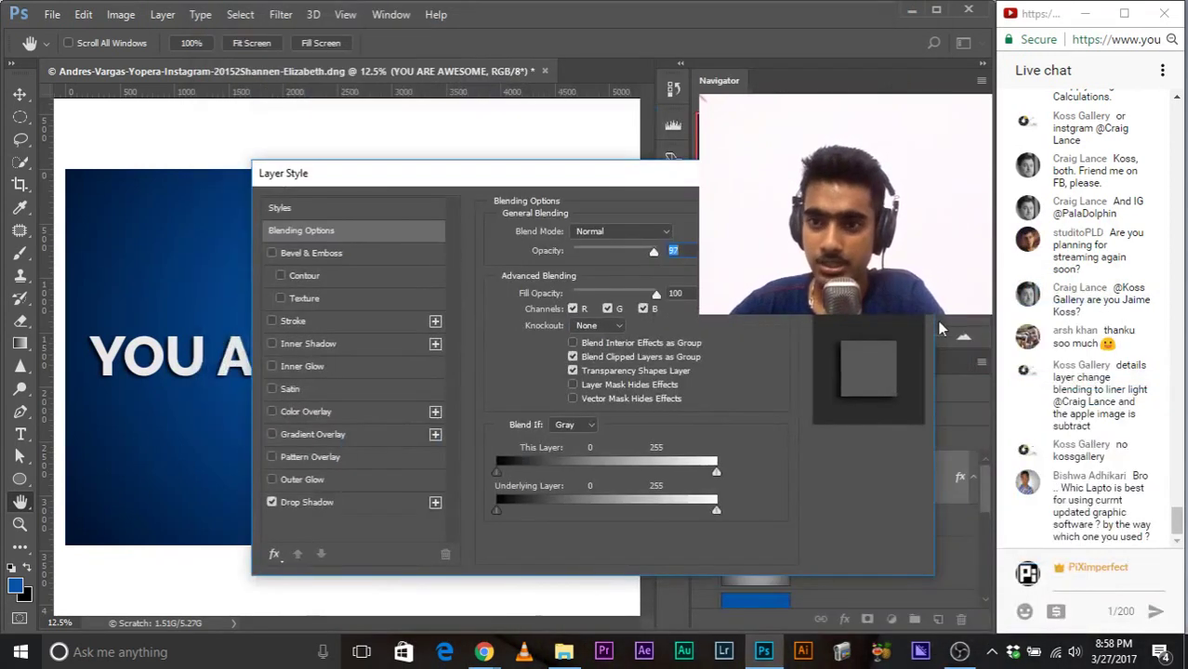
# Step: Review the text's drop shadow settings, apply the layer style and inspect the shadow around the word AWESOME
pyautogui.moveTo(475, 183); pyautogui.dragTo(600, 252)
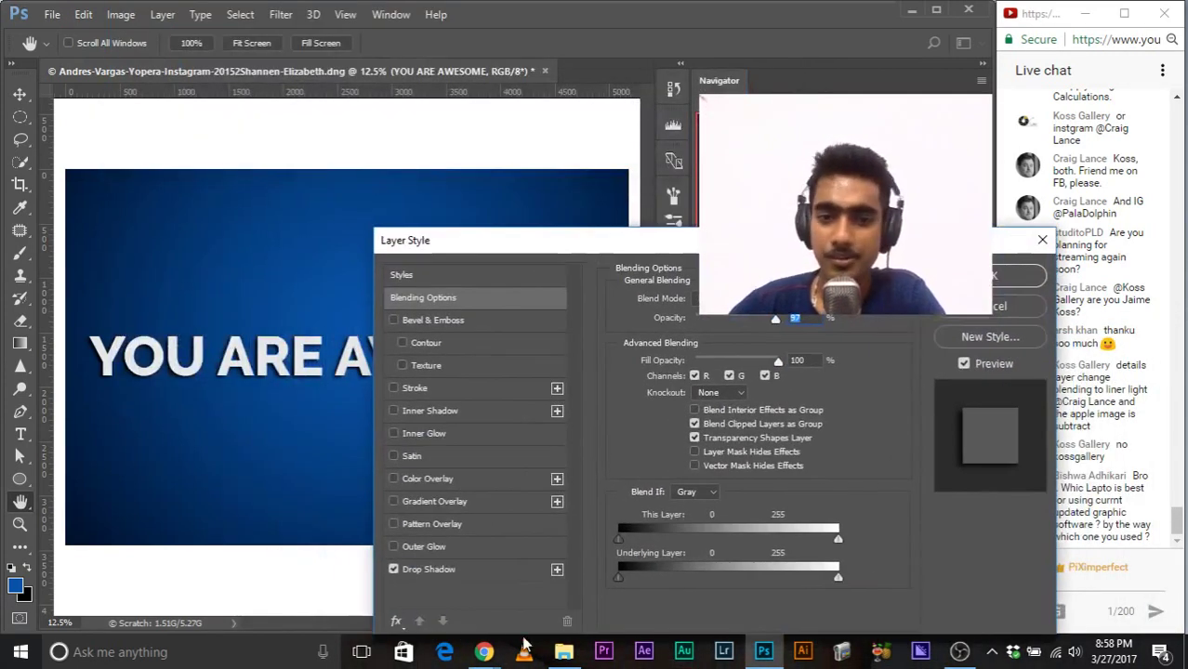
pyautogui.click(423, 569)
pyautogui.moveTo(499, 240); pyautogui.dragTo(466, 278)
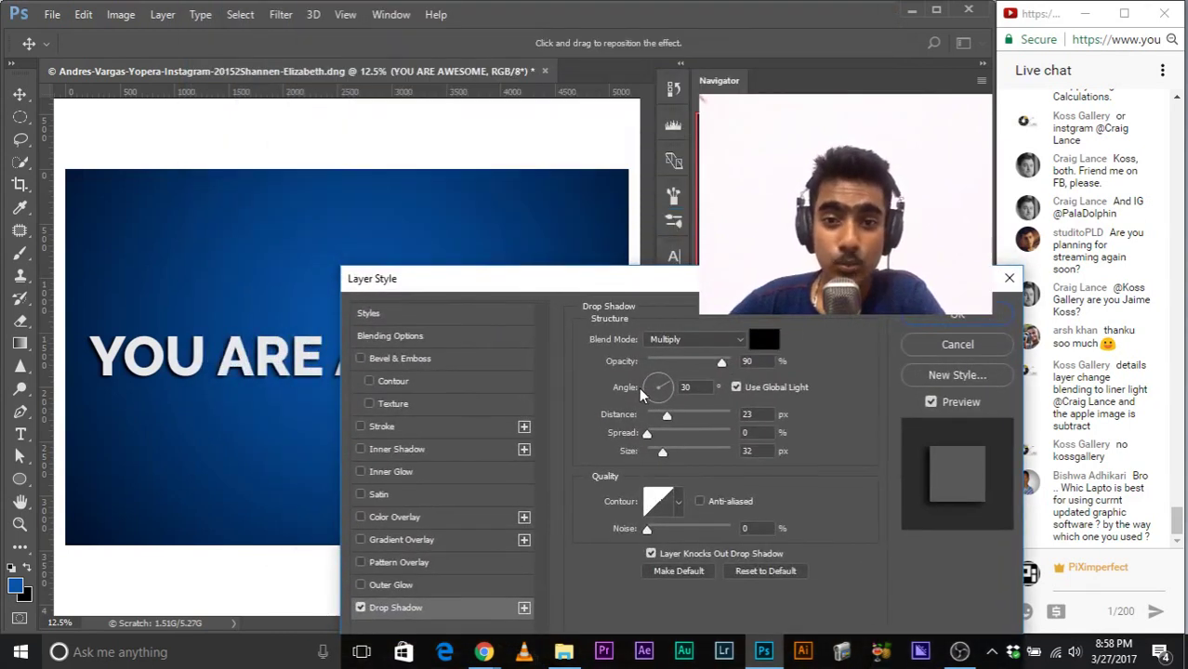
pyautogui.moveTo(595, 280); pyautogui.dragTo(305, 451)
pyautogui.hotkey('ctrl', '+')
pyautogui.hotkey('ctrl', '+')
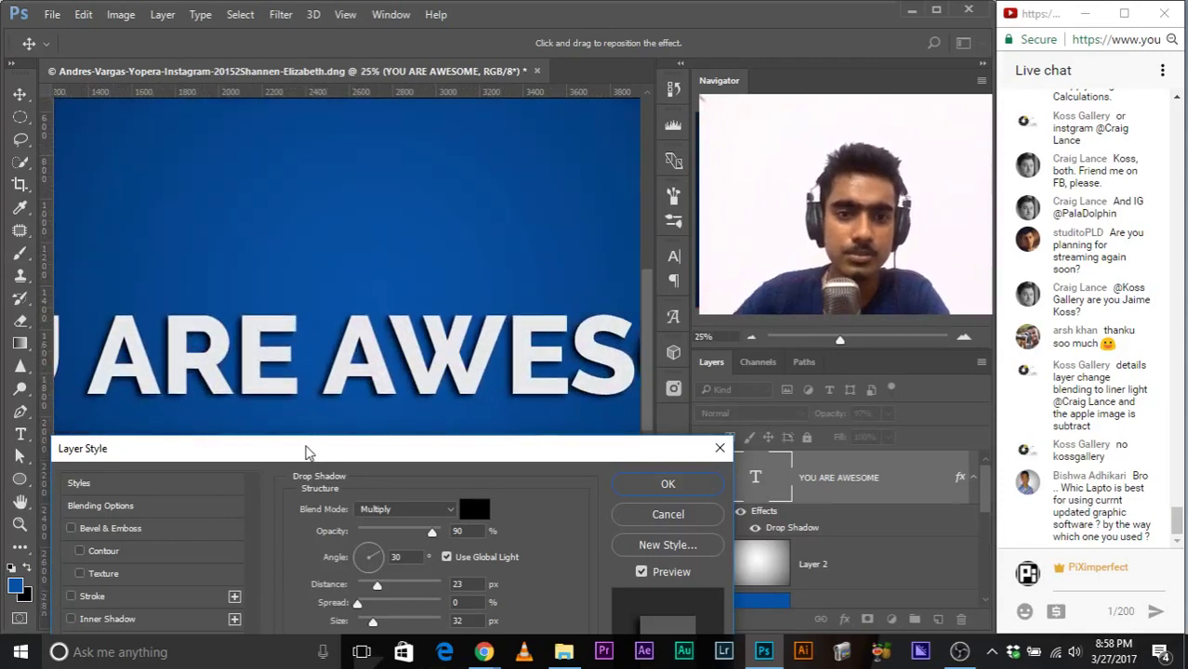
pyautogui.press('Return')
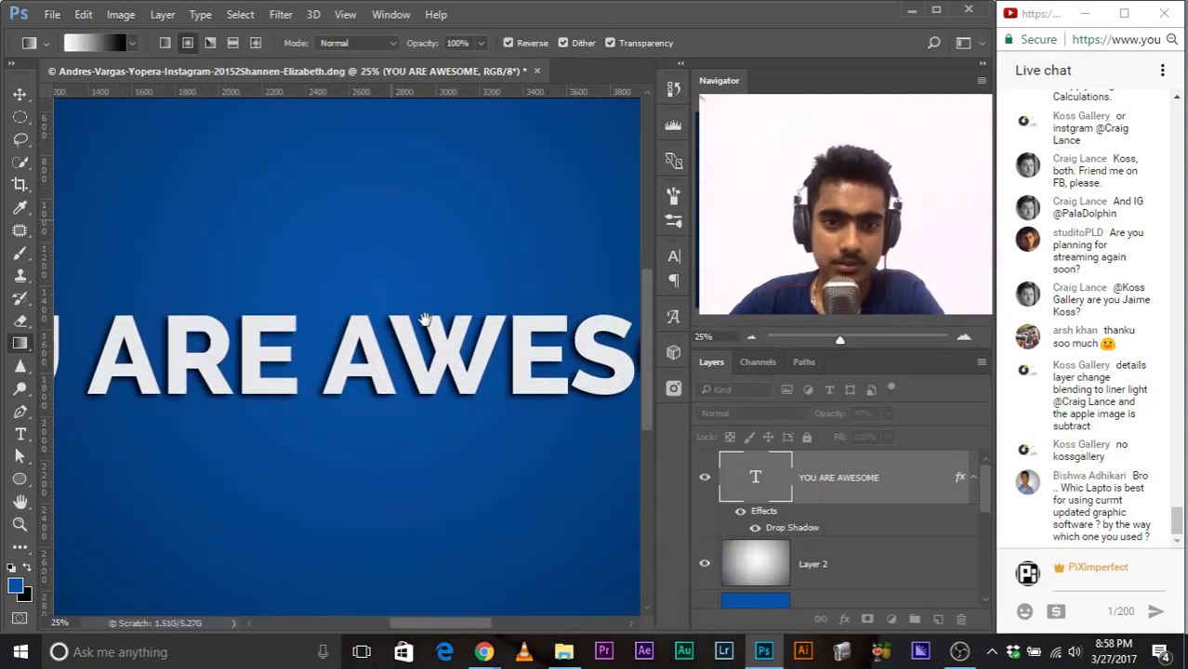
pyautogui.click(494, 366)
pyautogui.click(497, 272)
pyautogui.moveTo(509, 377); pyautogui.dragTo(320, 197)
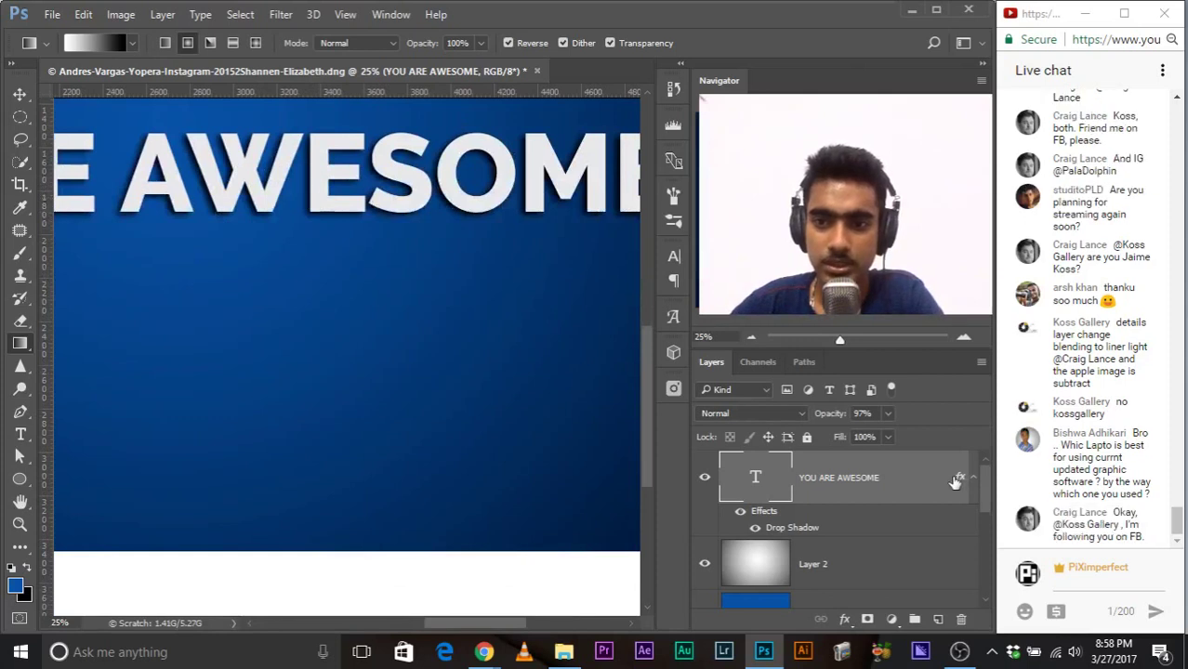
# Step: Reopen the text layer's drop shadow settings and set the angle to 132° and the shadow opacity to 100%
pyautogui.doubleClick(906, 493)
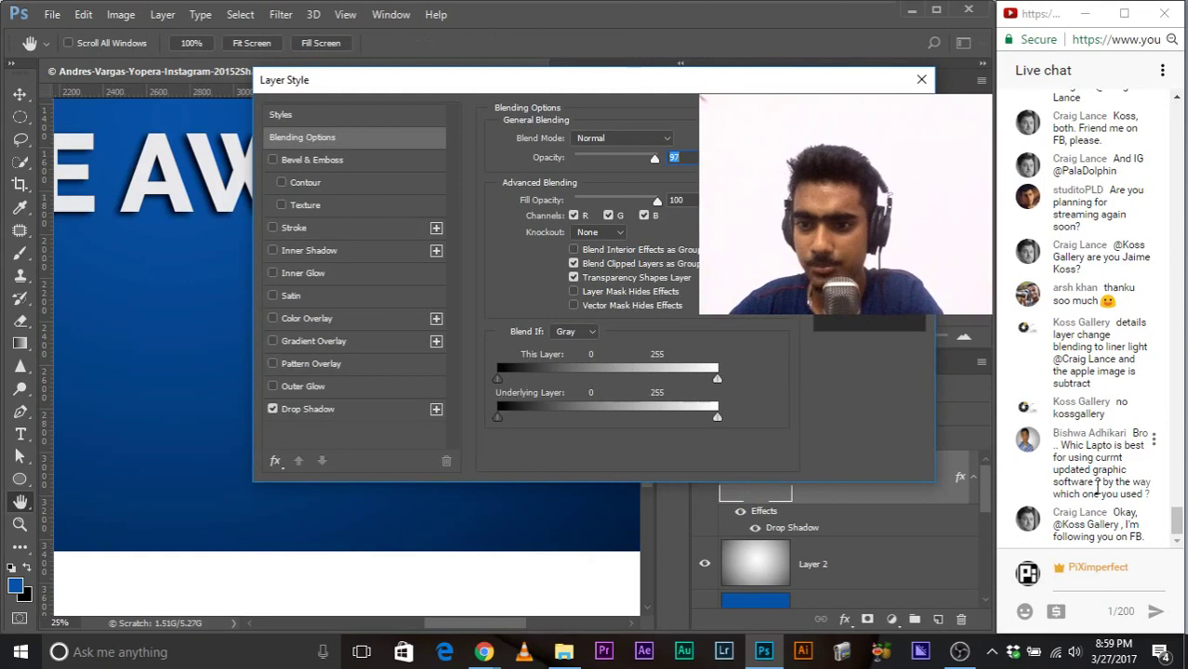
pyautogui.moveTo(442, 72); pyautogui.dragTo(251, 289)
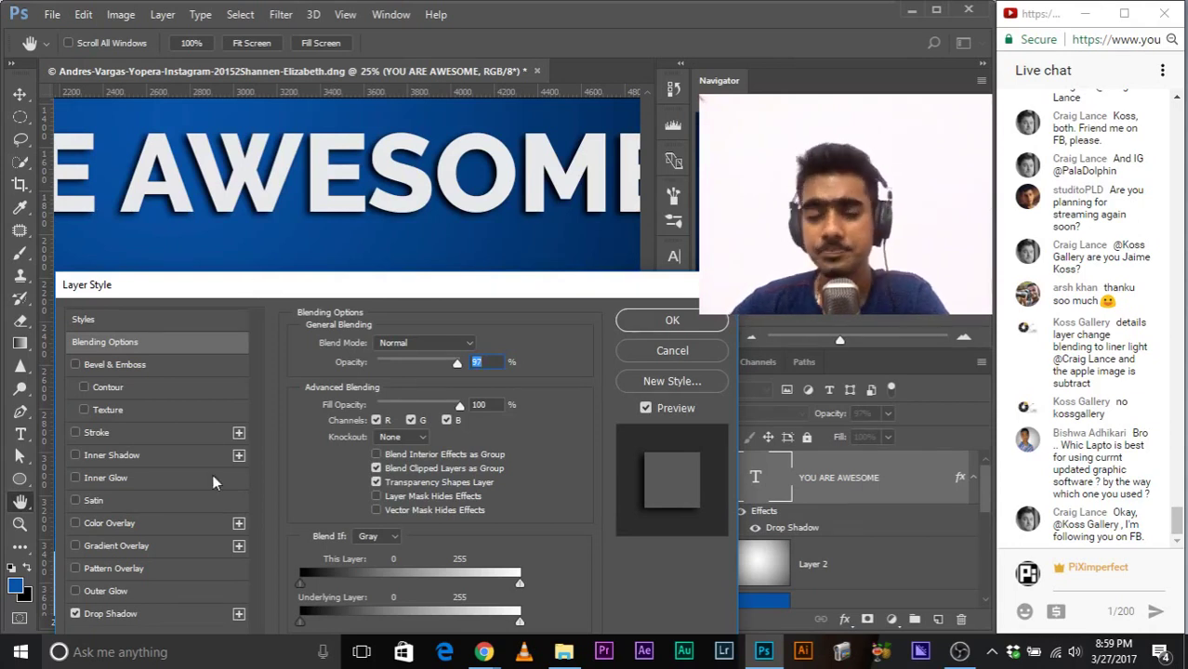
pyautogui.moveTo(342, 289); pyautogui.dragTo(216, 279)
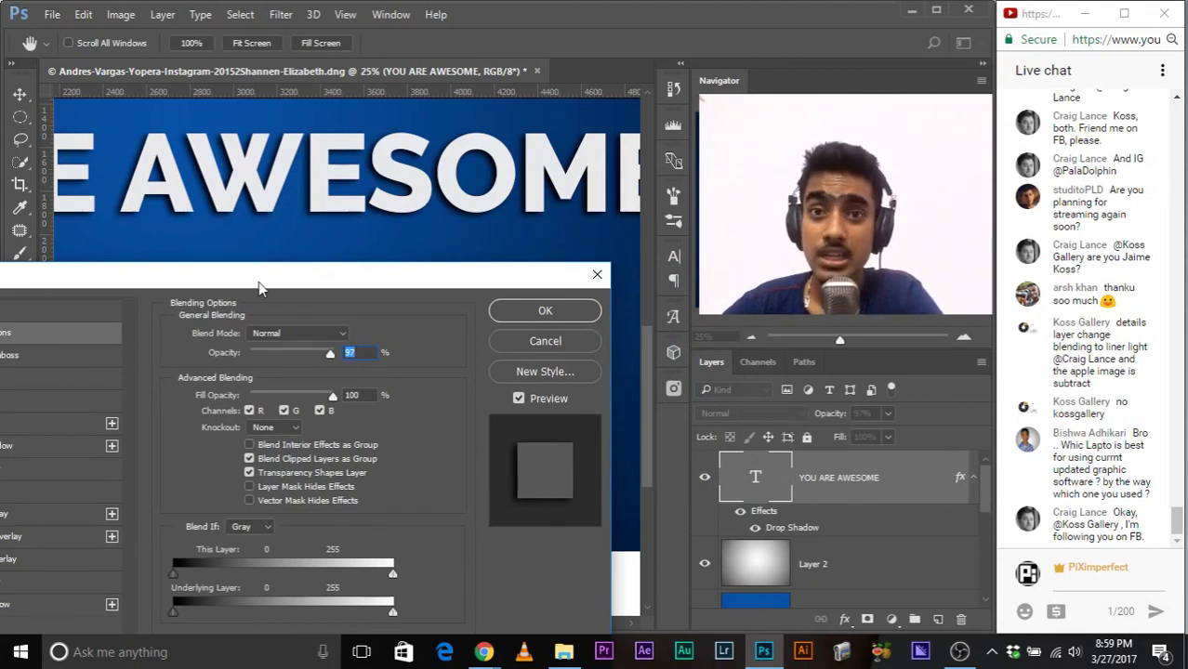
pyautogui.moveTo(197, 288); pyautogui.dragTo(294, 252)
pyautogui.click(111, 568)
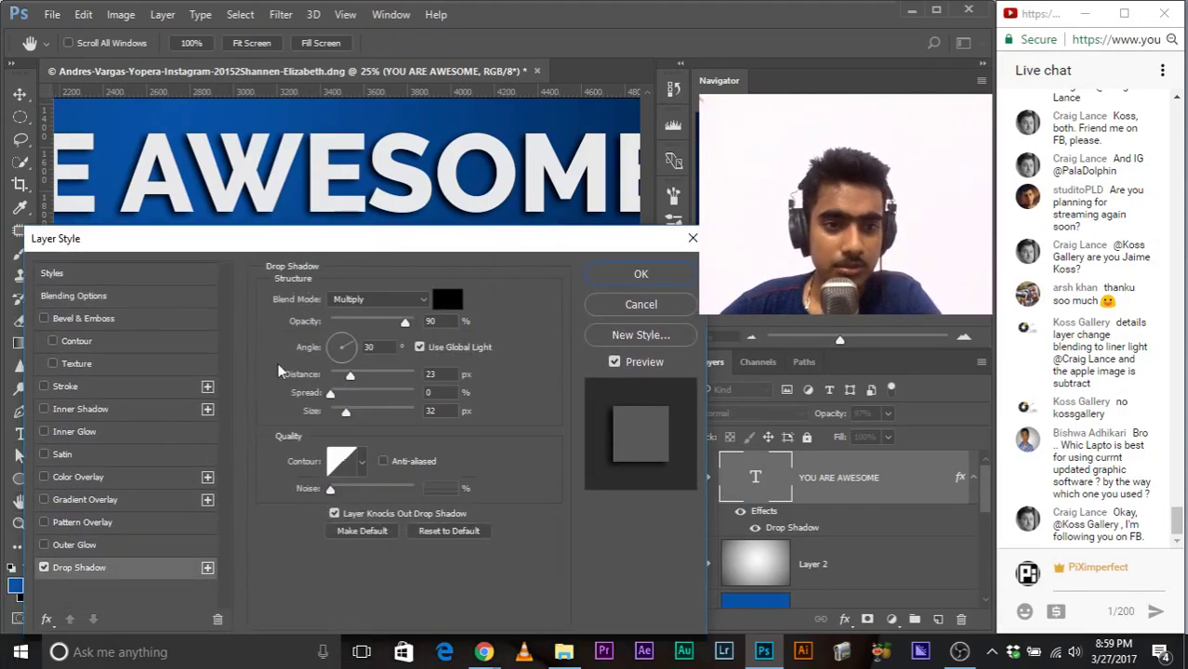
pyautogui.click(335, 343)
pyautogui.hotkey('shift', 'Down')
pyautogui.hotkey('shift', 'Down')
pyautogui.hotkey('shift', 'Down')
pyautogui.hotkey('shift', 'Down')
pyautogui.hotkey('shift', 'Down')
pyautogui.hotkey('shift', 'Down')
pyautogui.hotkey('shift', 'Down')
pyautogui.hotkey('shift', 'Down')
pyautogui.hotkey('shift', 'Down')
pyautogui.hotkey('shift', 'Down')
pyautogui.hotkey('shift', 'Down')
pyautogui.hotkey('shift', 'Down')
pyautogui.hotkey('shift', 'Down')
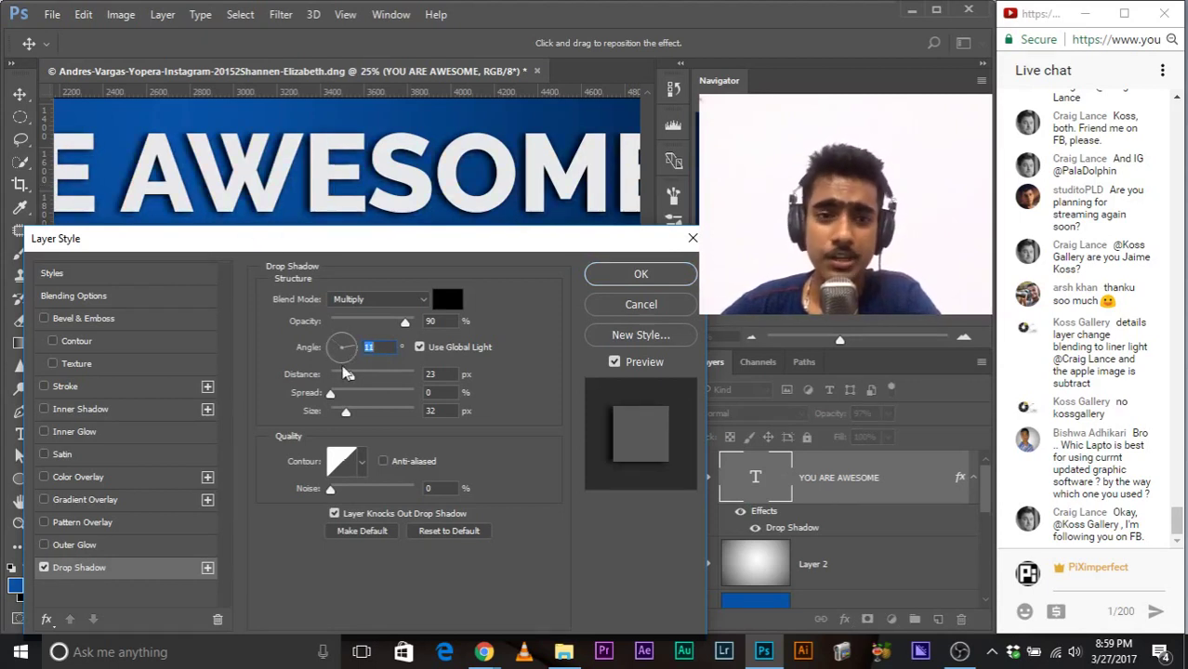
pyautogui.click(334, 345)
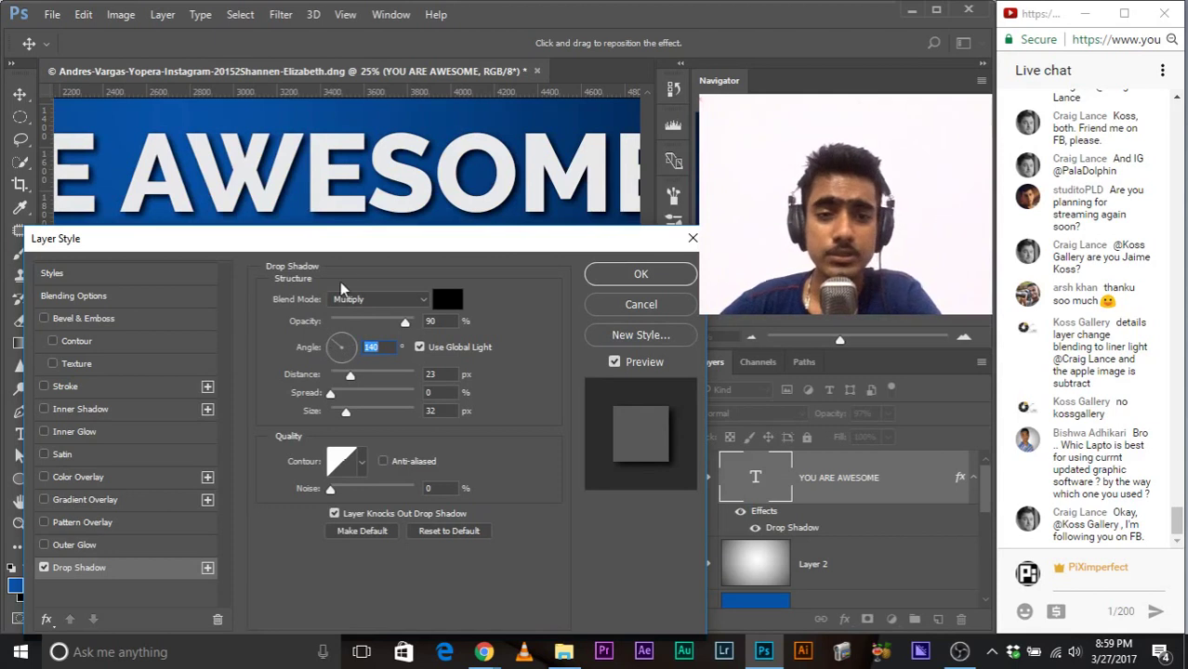
pyautogui.moveTo(346, 253); pyautogui.dragTo(355, 265)
pyautogui.click(340, 353)
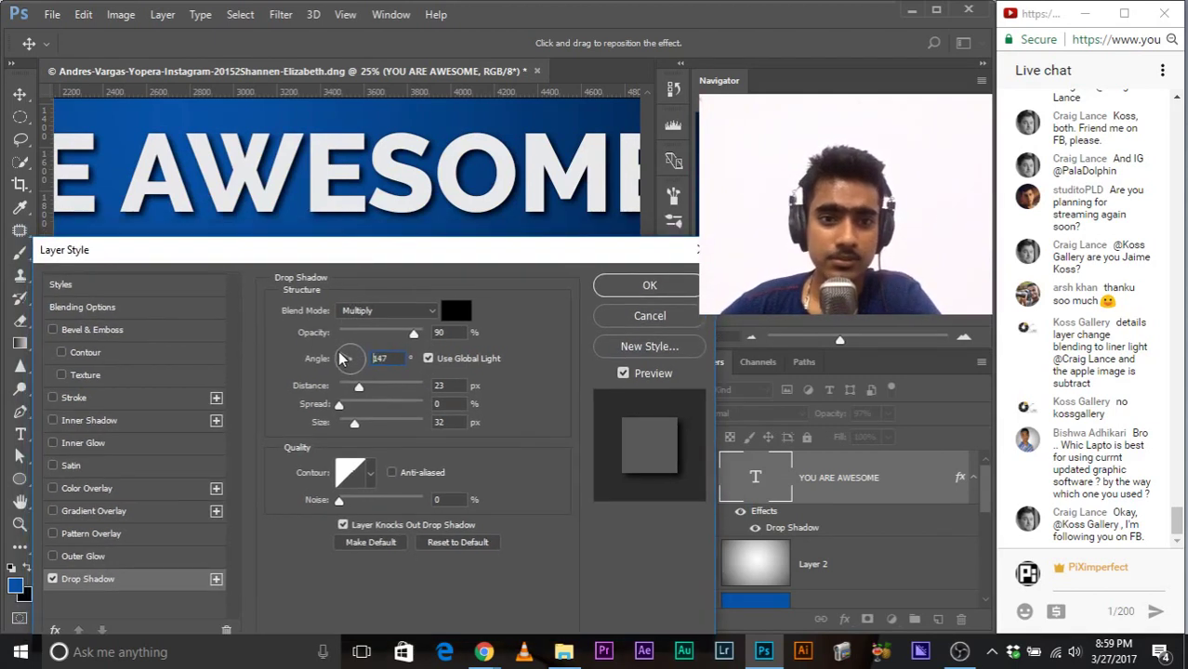
pyautogui.click(342, 355)
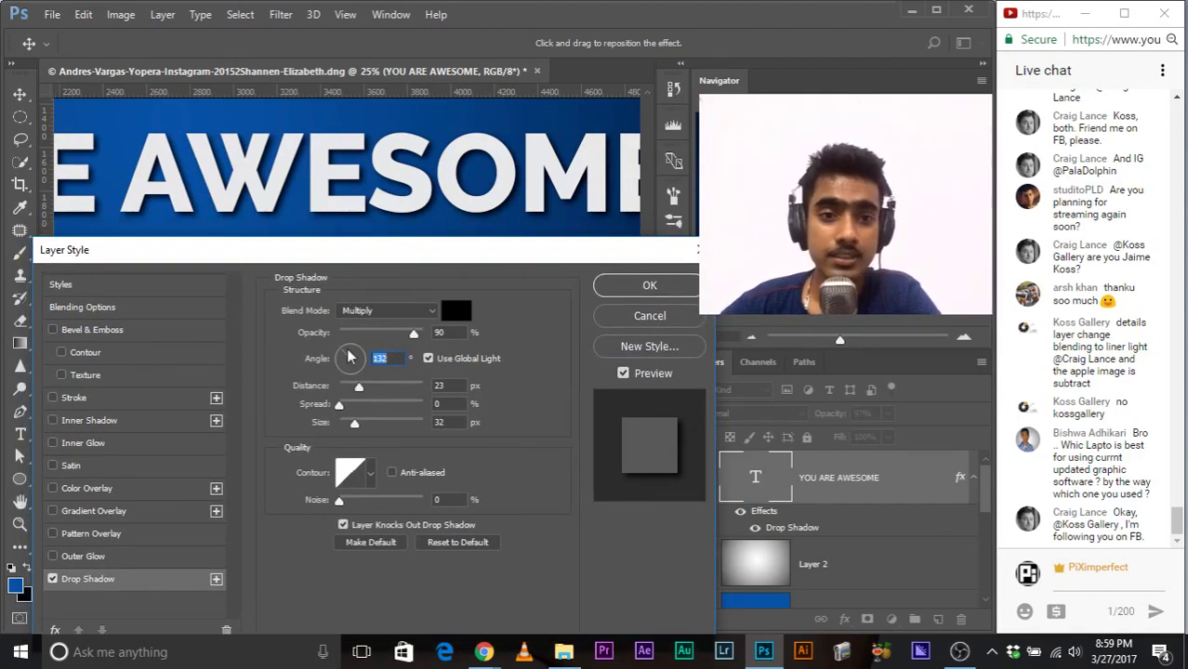
pyautogui.moveTo(412, 335)
pyautogui.mouseDown()
pyautogui.moveTo(351, 344)
pyautogui.moveTo(429, 335)
pyautogui.mouseUp()
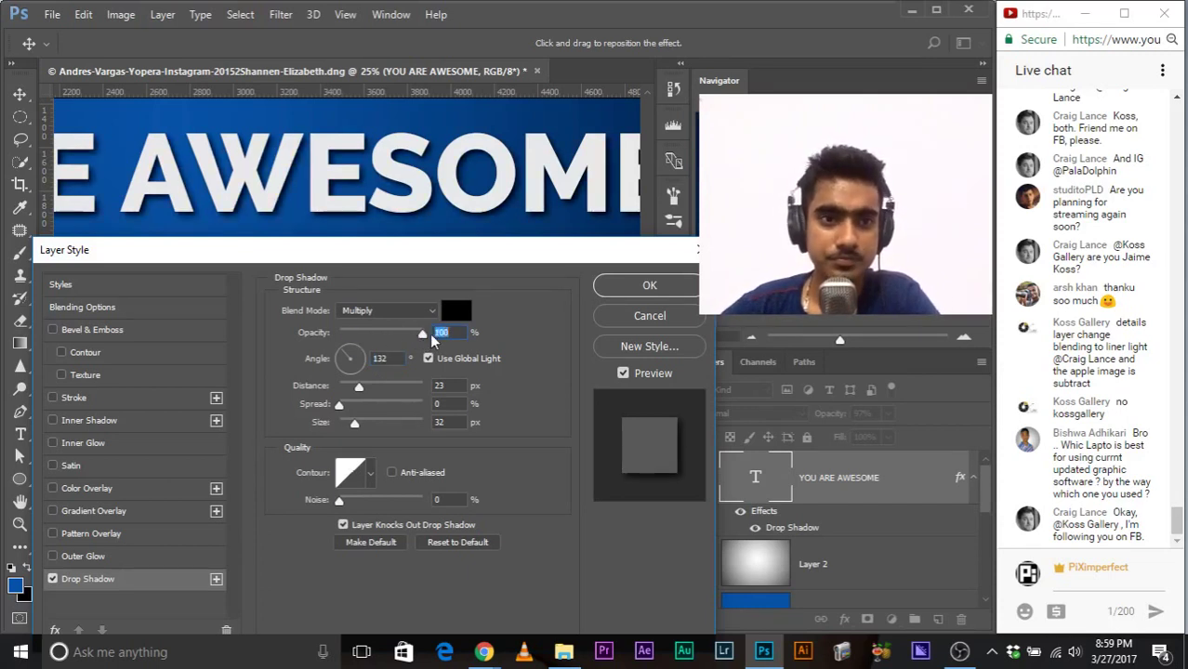
# Step: Try the Darken and Screen blend modes on the text's drop shadow
pyautogui.click(383, 311)
pyautogui.click(381, 313)
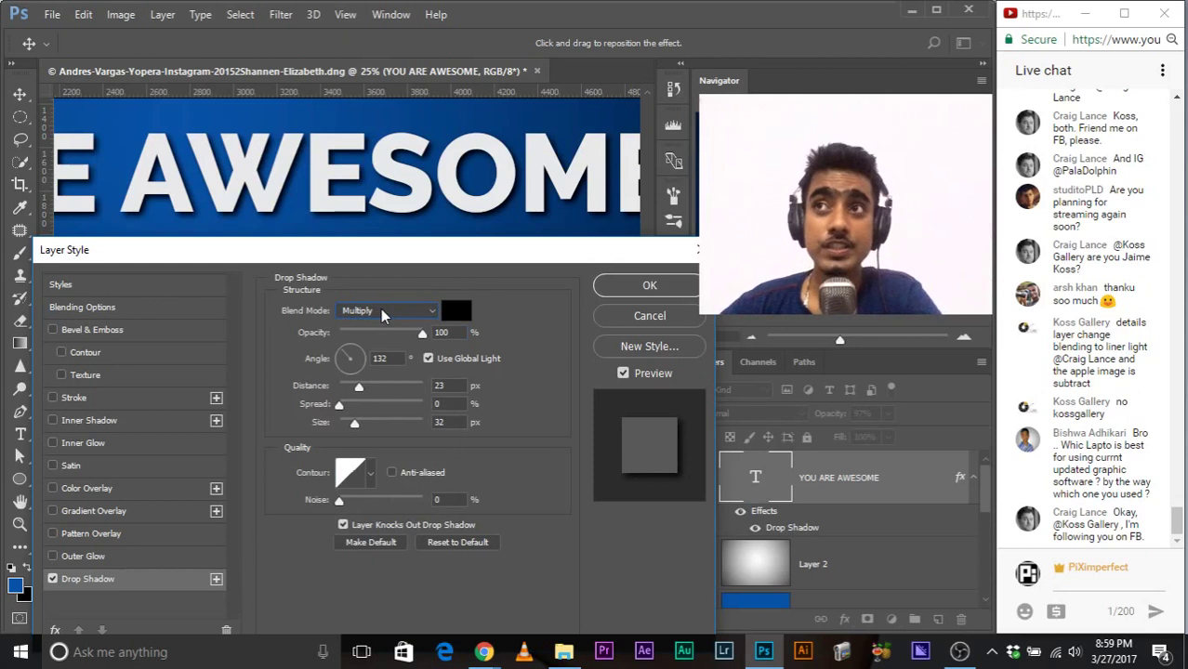
pyautogui.scroll(1, 381, 315)
pyautogui.click(382, 316)
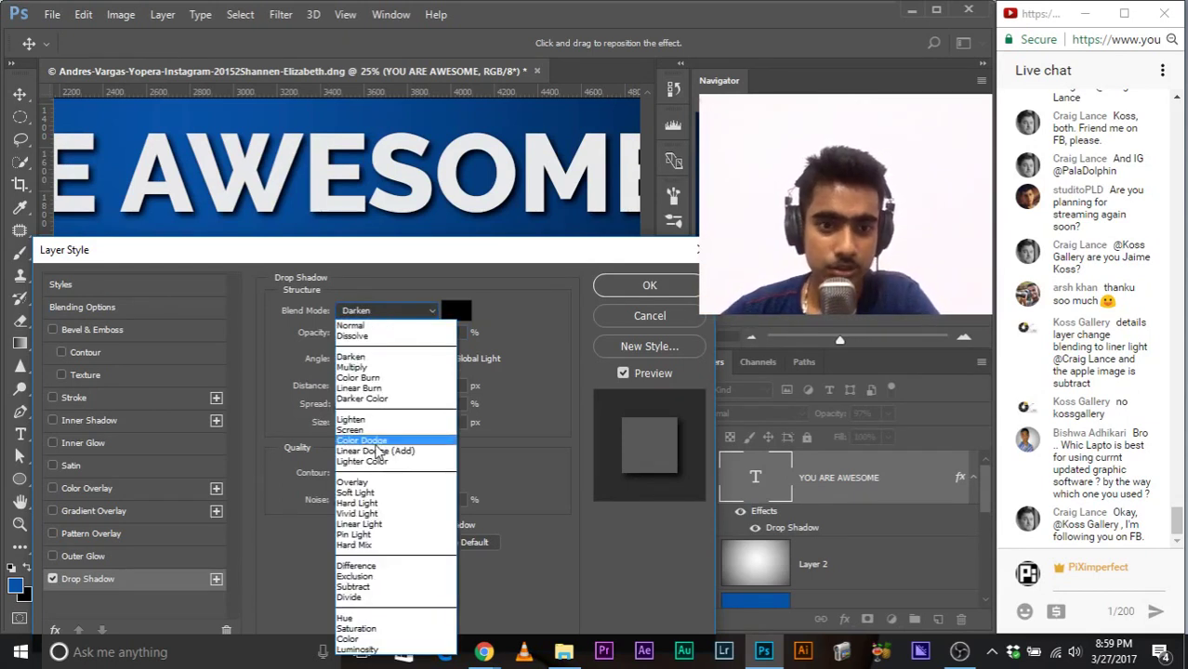
pyautogui.click(351, 430)
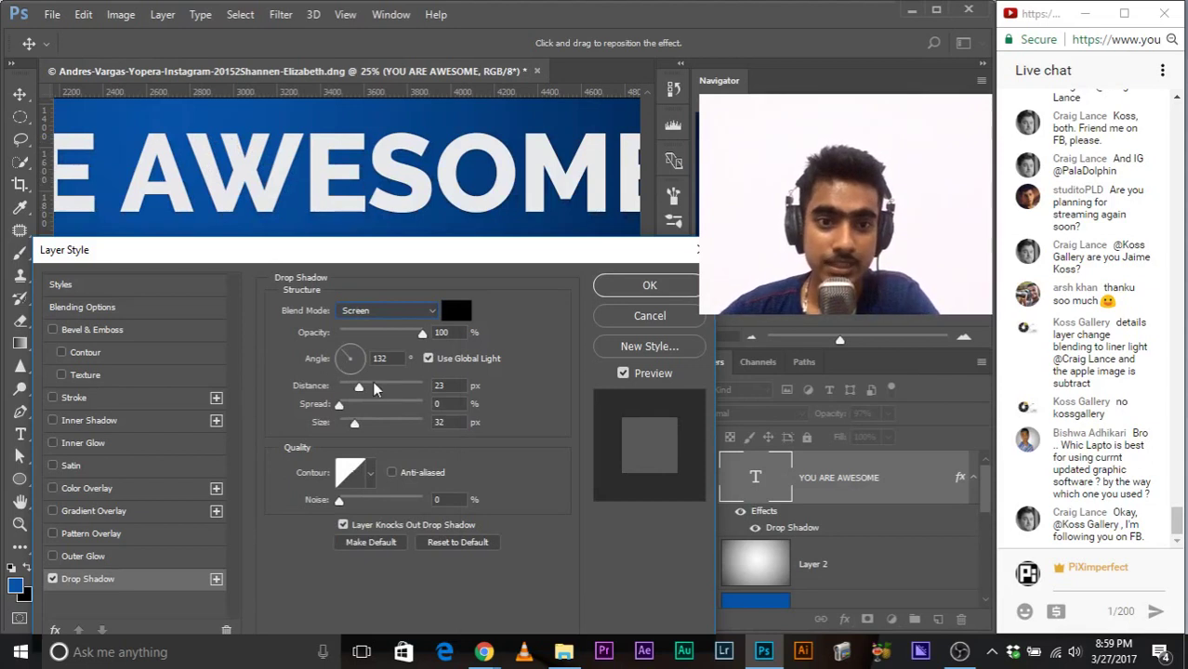
# Step: Set the drop shadow's blend mode to Multiply, its distance to 57 px and its size to 68 px
pyautogui.click(388, 313)
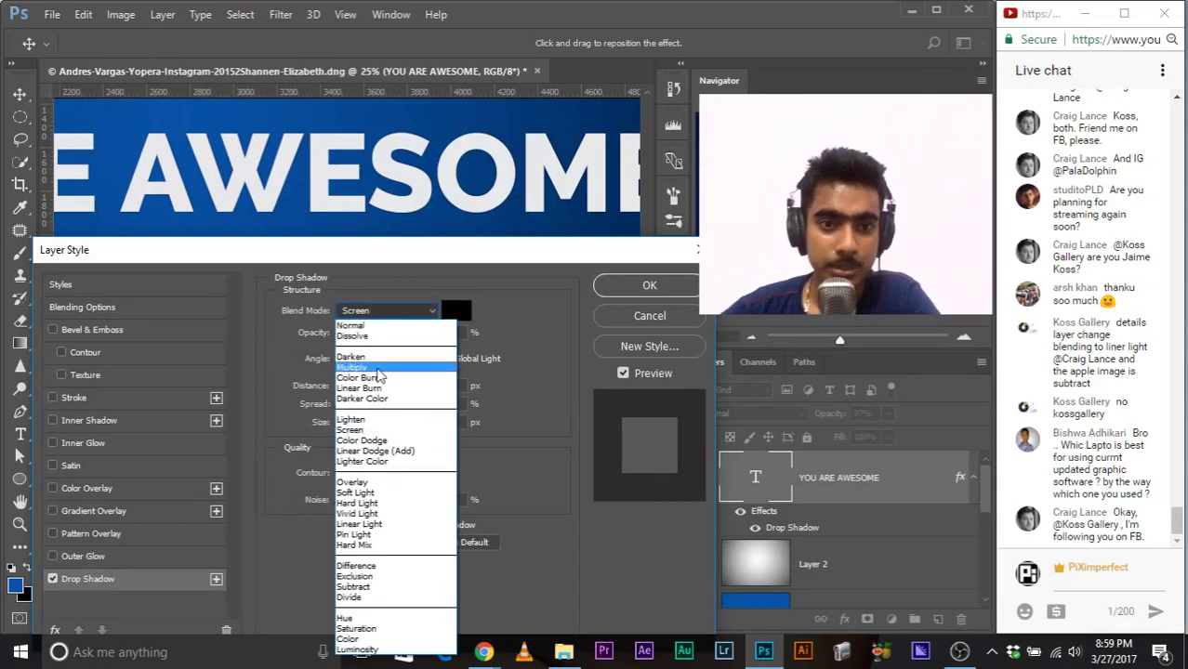
pyautogui.click(353, 367)
pyautogui.moveTo(357, 398); pyautogui.dragTo(367, 428)
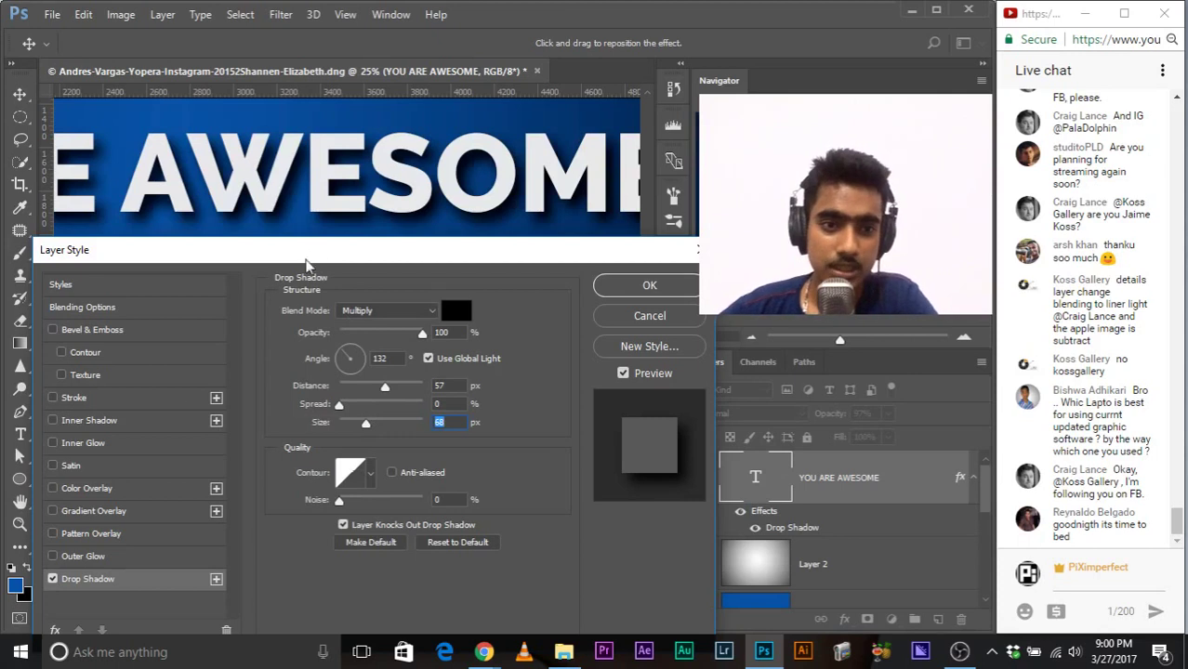
# Step: Try a Bevel & Emboss effect on the text, turn it off and return to the general blending options
pyautogui.click(115, 332)
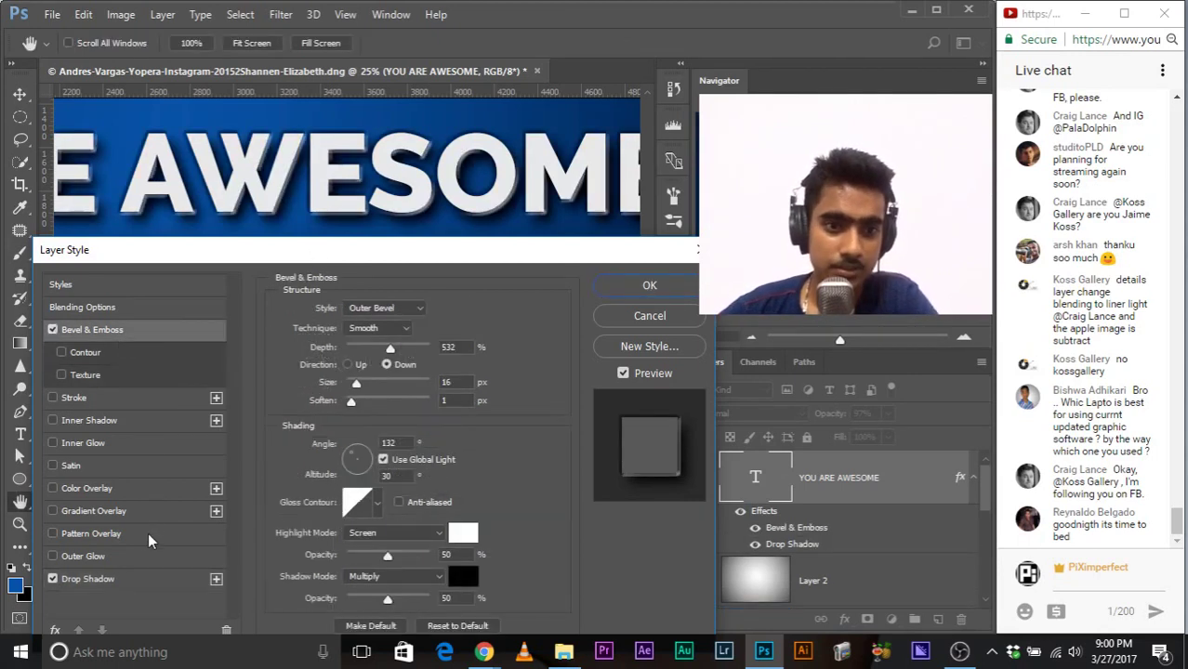
pyautogui.click(53, 329)
pyautogui.click(145, 306)
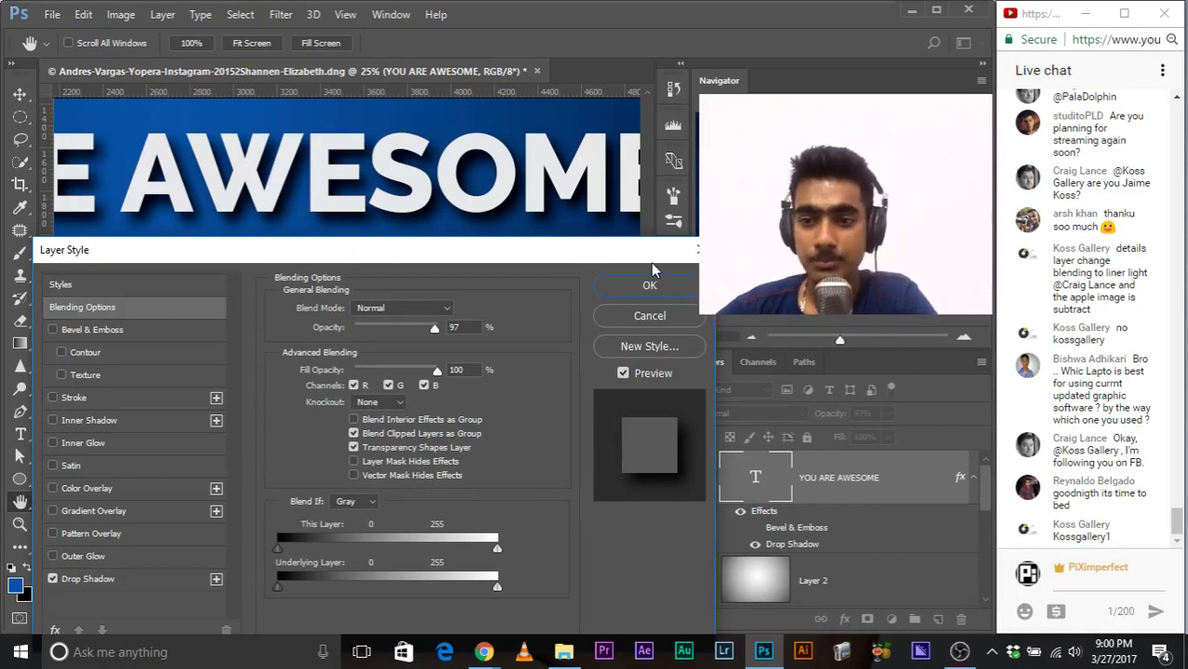
# Step: Apply the layer style settings to the YOU ARE AWESOME text layer
pyautogui.click(635, 288)
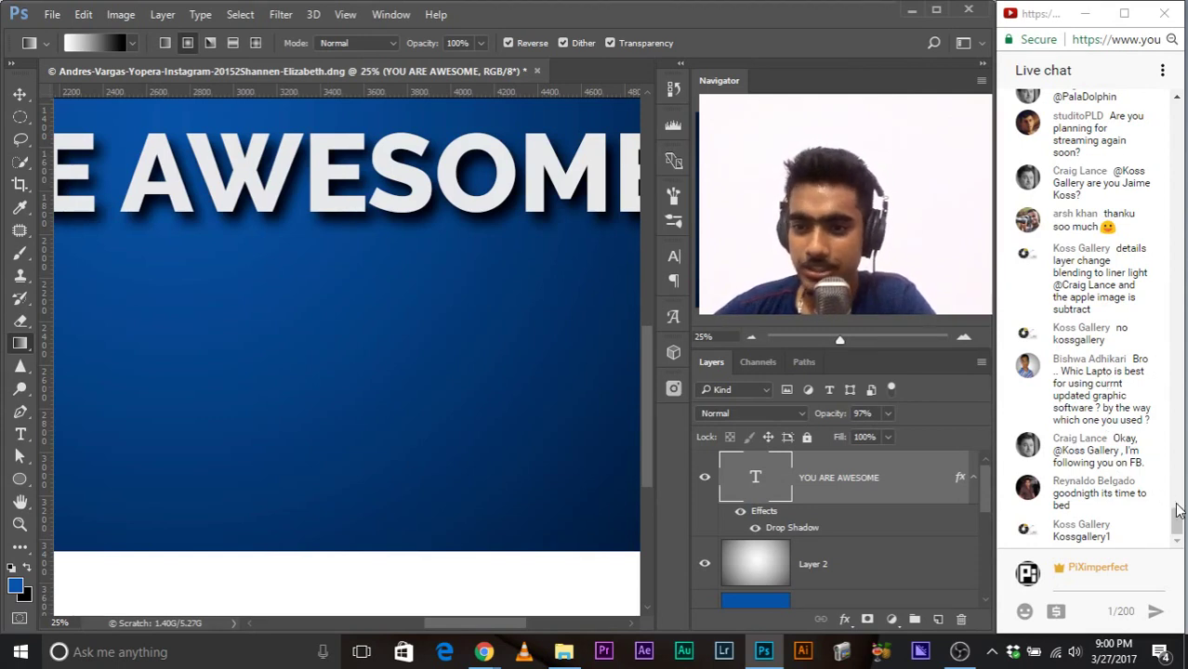
# Step: Look back through the earlier messages in the YouTube live chat window for viewers' unanswered Photoshop questions
pyautogui.scroll(2, 1179, 511)
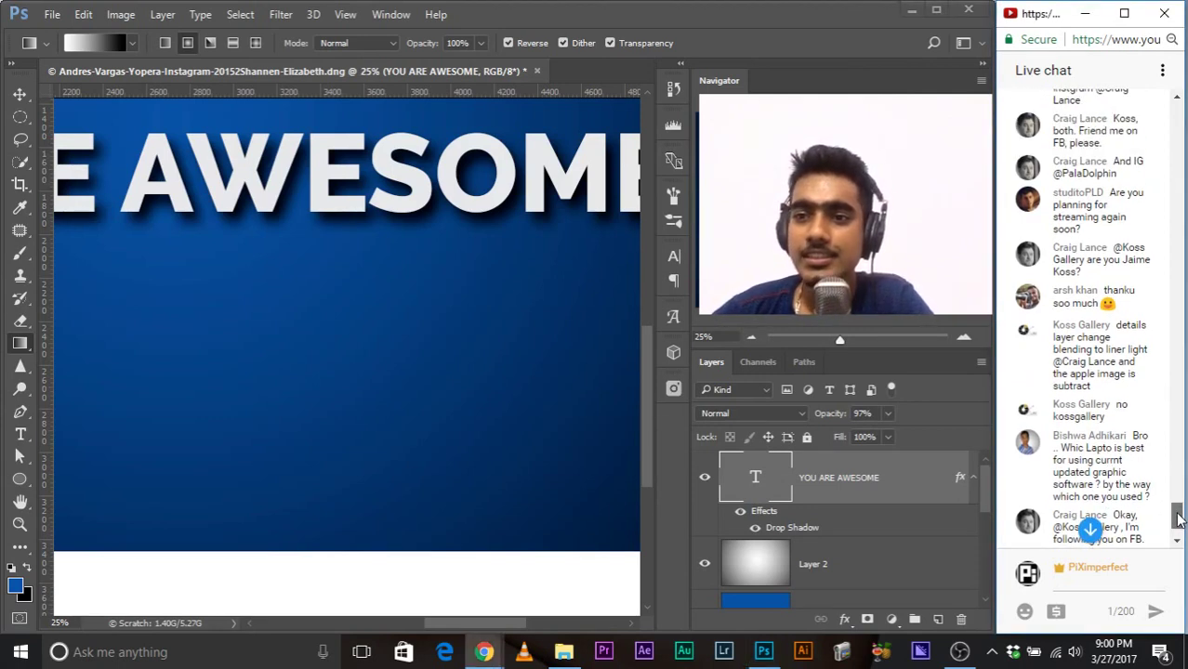
pyautogui.scroll(2, 1126, 417)
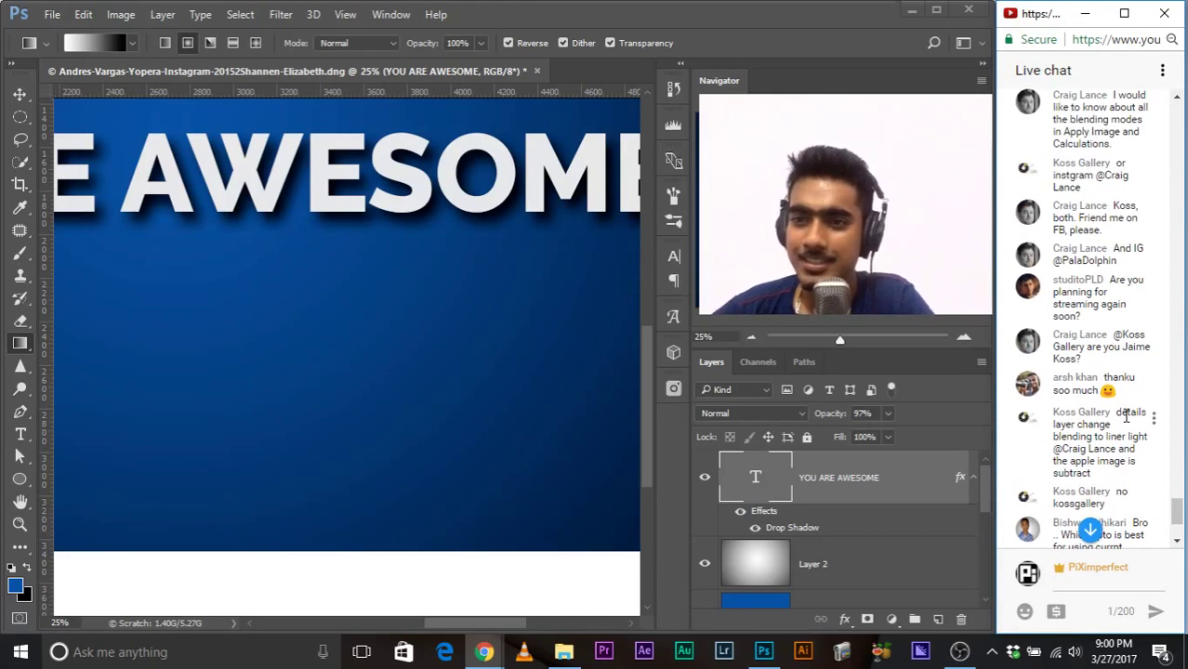
pyautogui.scroll(8, 1126, 417)
pyautogui.scroll(6, 1103, 375)
pyautogui.scroll(7, 1103, 376)
pyautogui.scroll(10, 1103, 375)
pyautogui.scroll(10, 1103, 375)
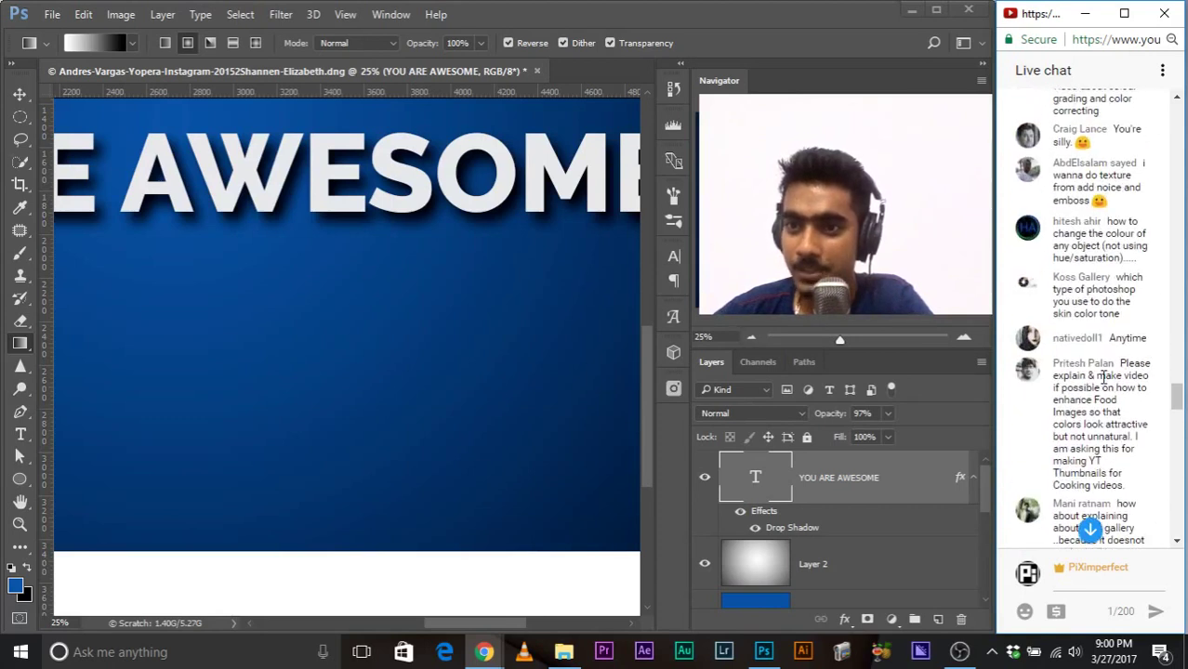
pyautogui.scroll(-5, 1103, 376)
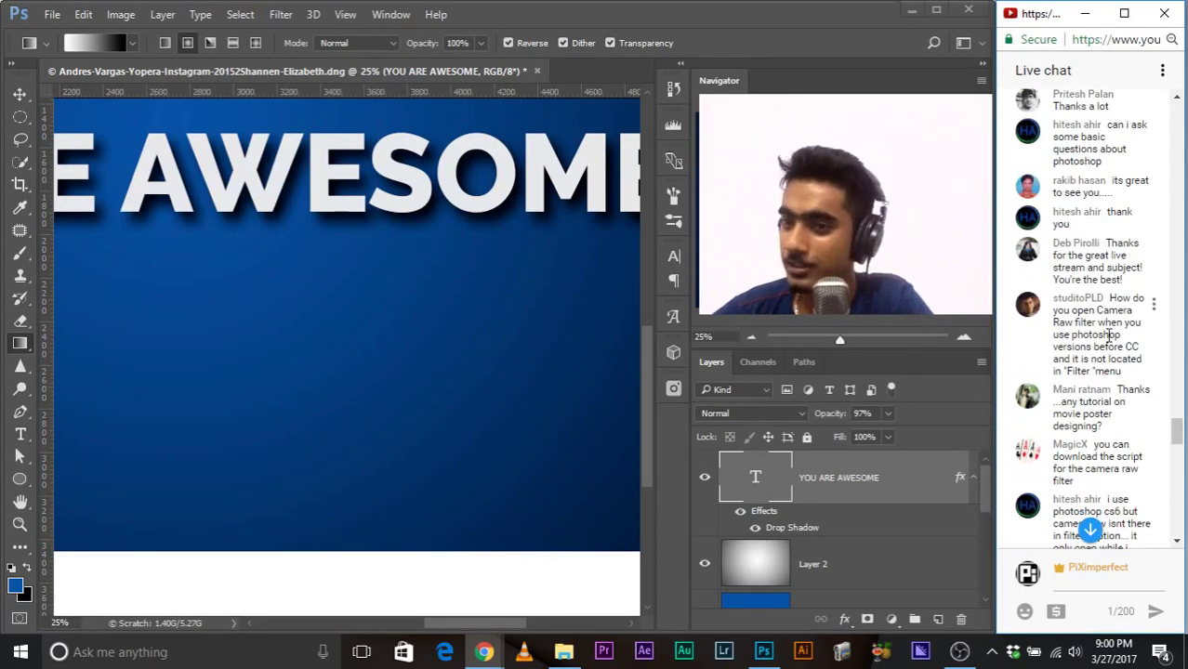
pyautogui.scroll(-2, 1107, 335)
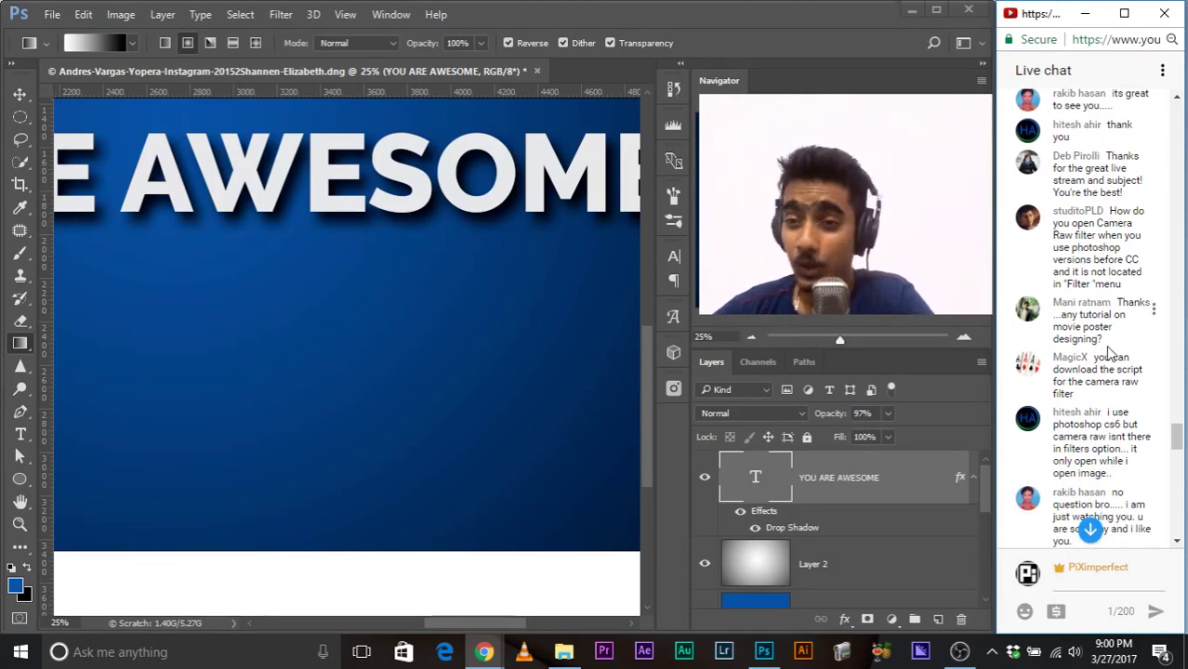
pyautogui.scroll(-2, 1107, 348)
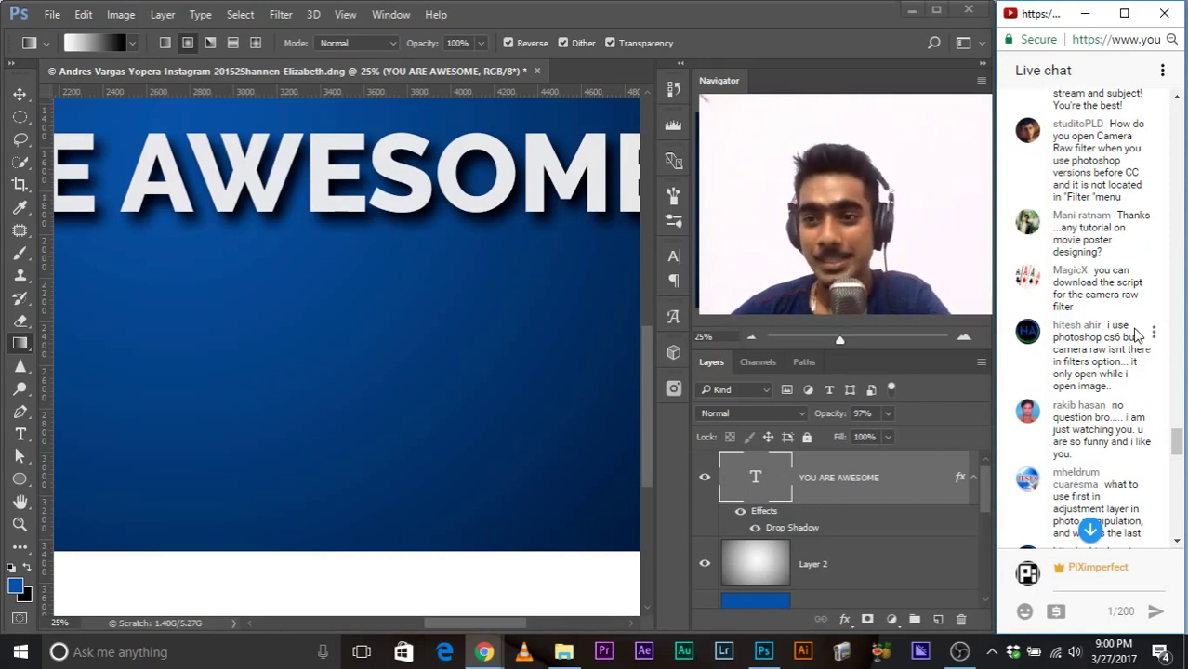
pyautogui.scroll(10, 1136, 334)
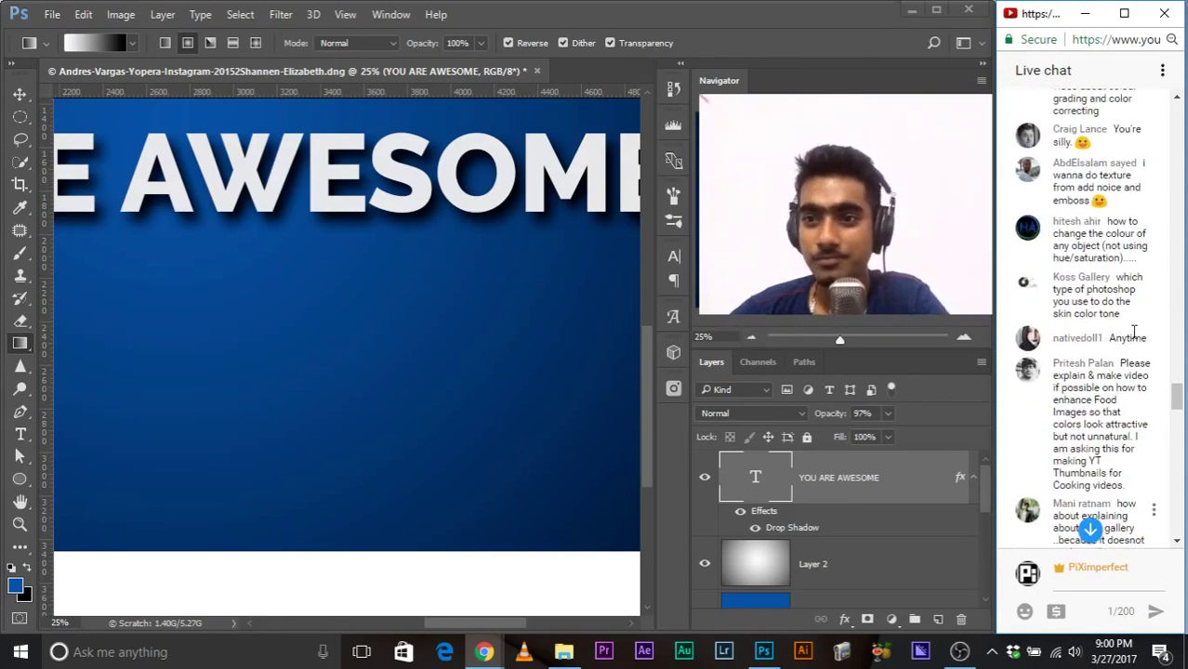
pyautogui.scroll(6, 1134, 334)
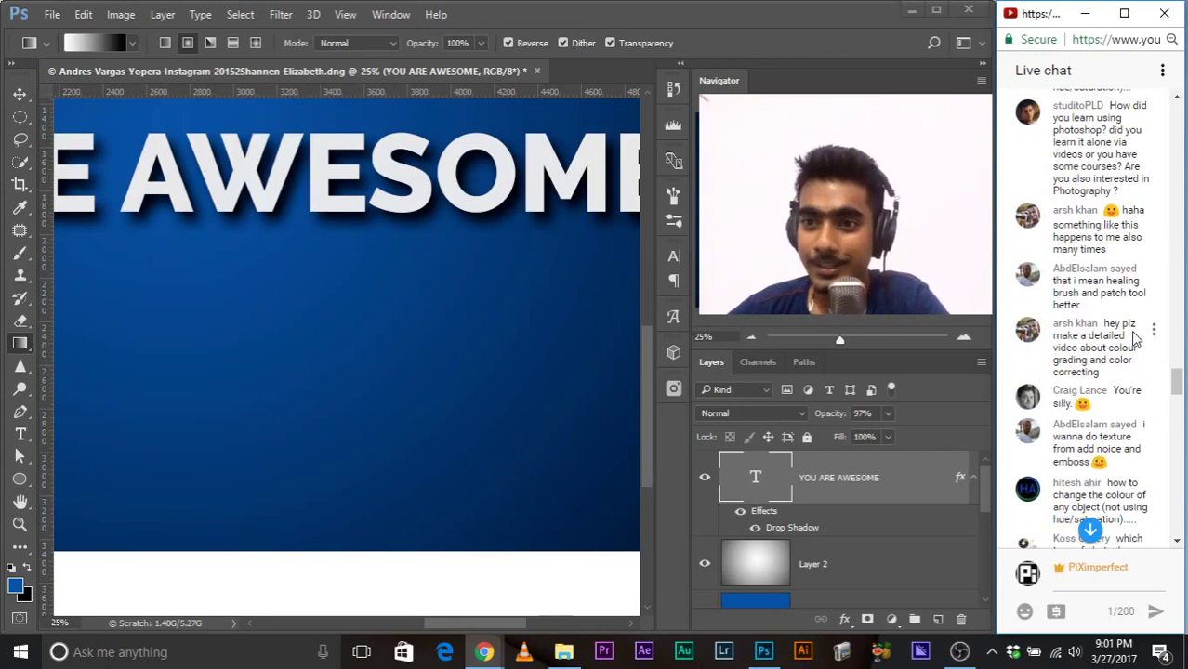
pyautogui.scroll(2, 1110, 343)
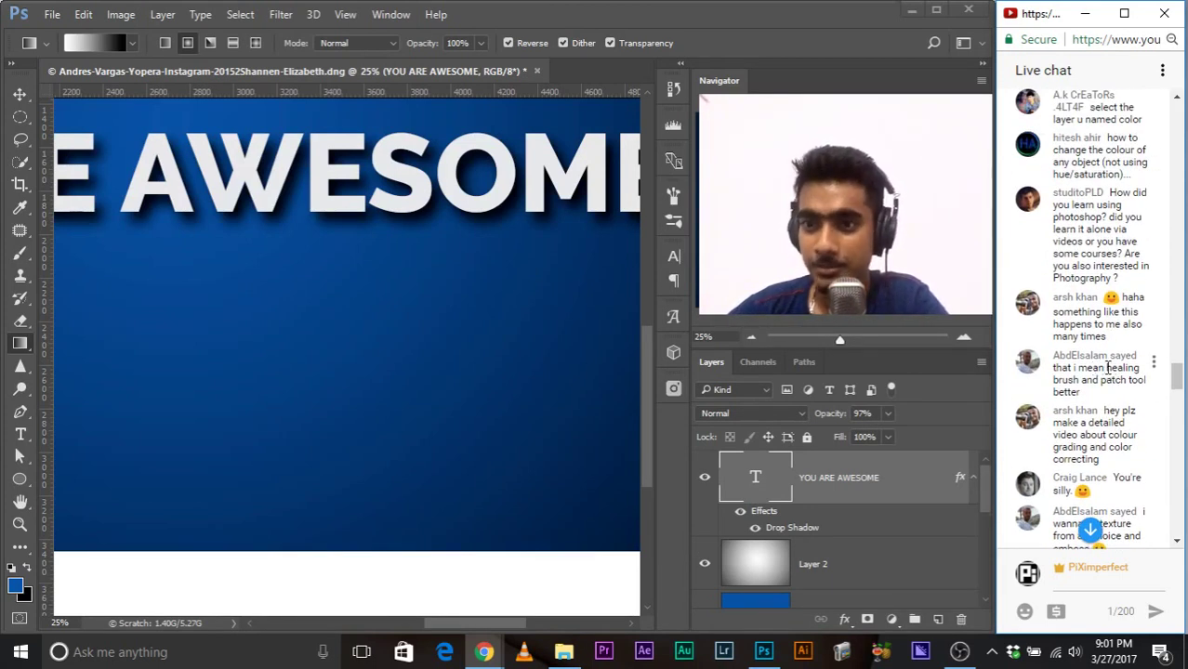
pyautogui.scroll(4, 1108, 362)
pyautogui.scroll(8, 1113, 241)
pyautogui.scroll(6, 1120, 227)
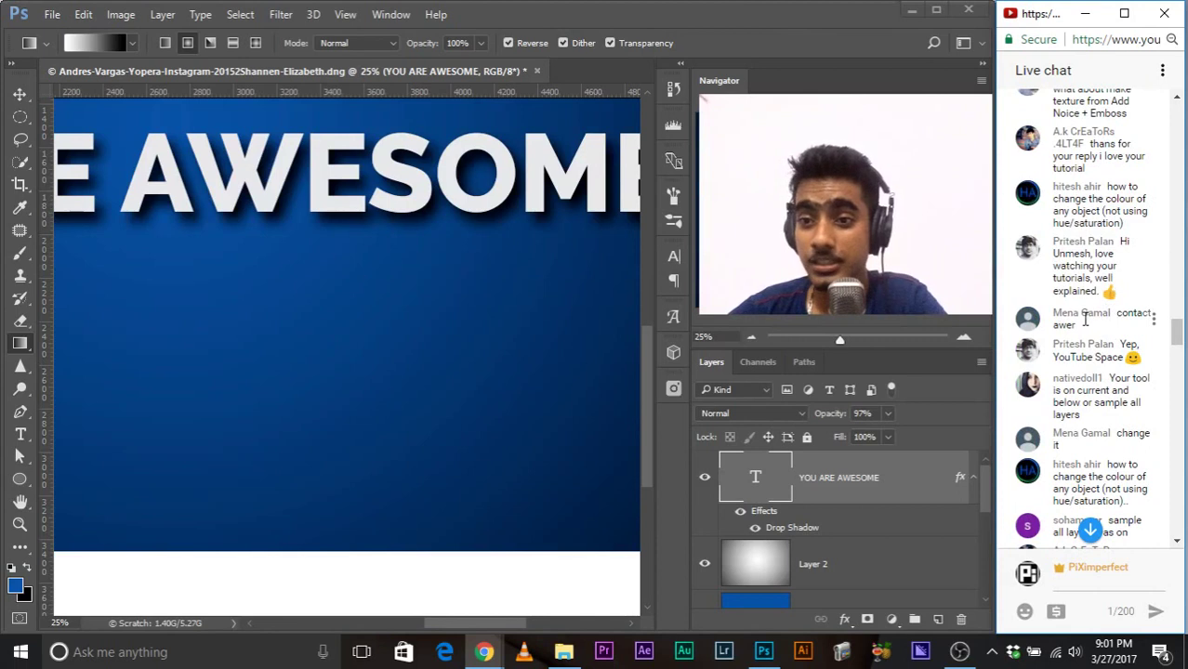
pyautogui.scroll(8, 1120, 324)
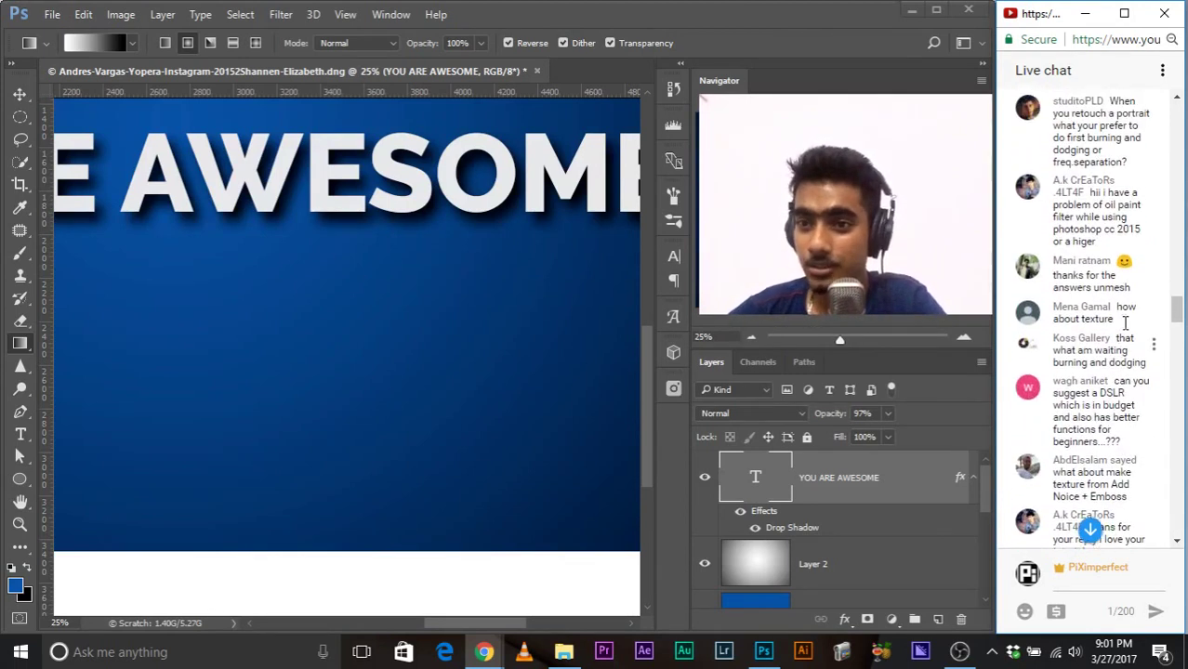
pyautogui.scroll(1, 1125, 323)
pyautogui.scroll(6, 1124, 330)
pyautogui.scroll(-18, 1125, 330)
pyautogui.scroll(10, 1055, 326)
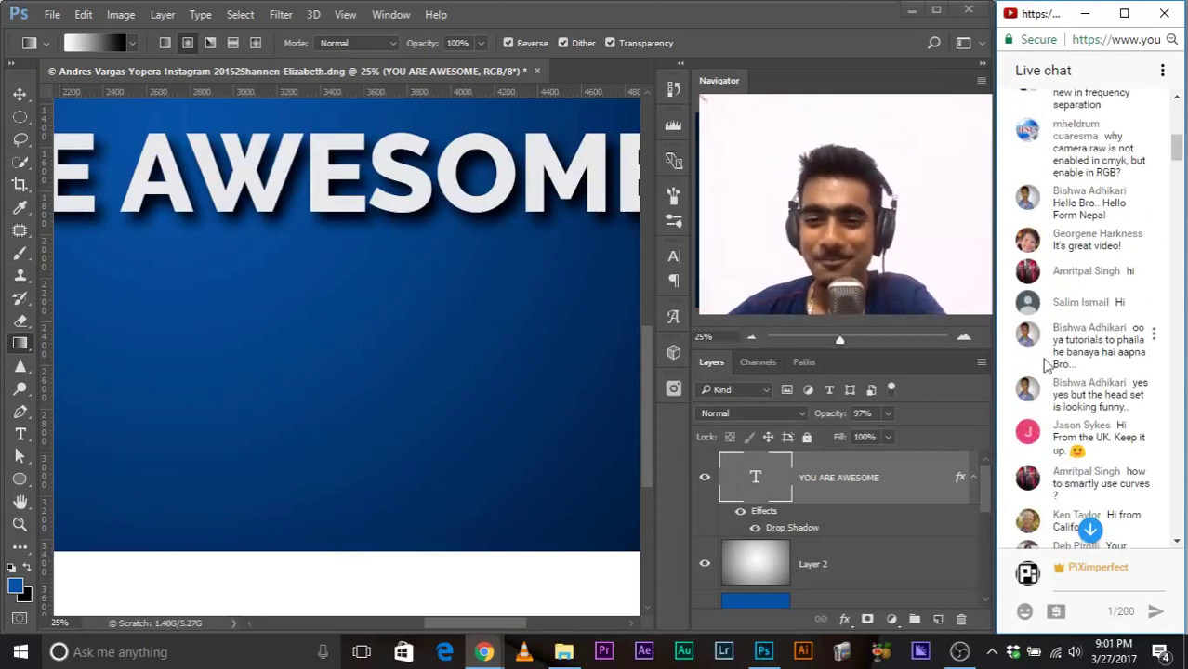